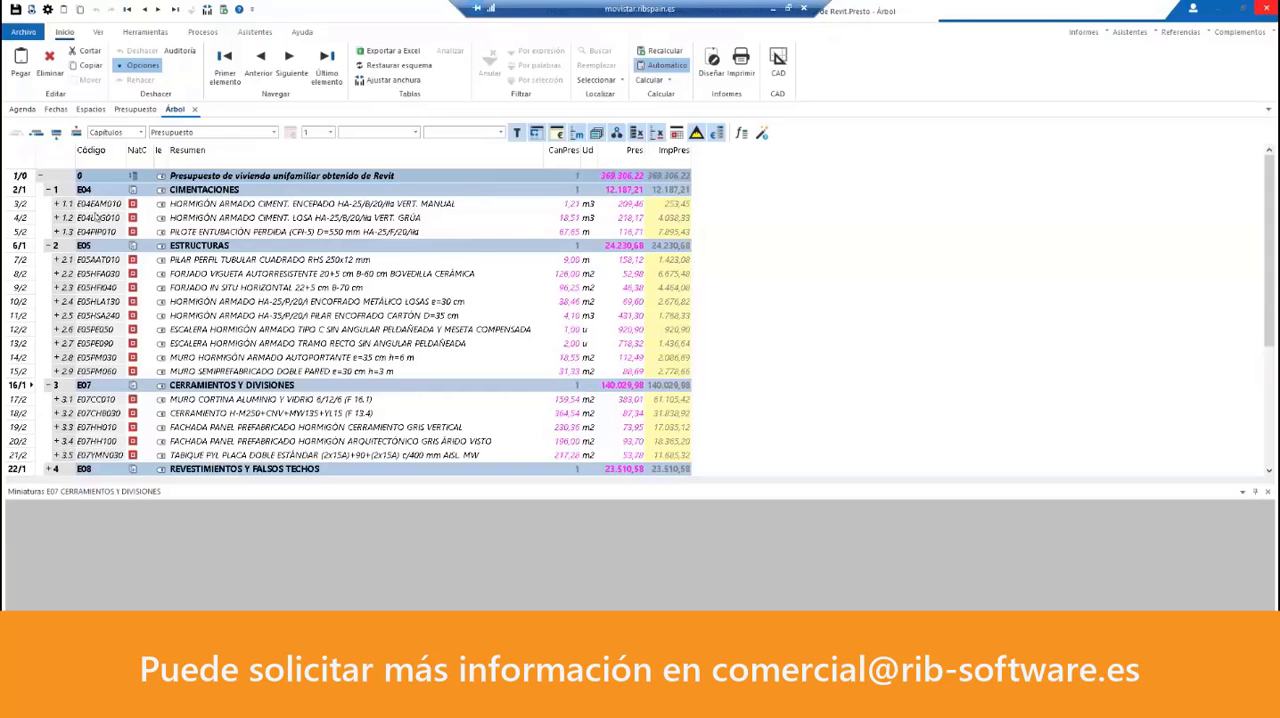
Step: Expand unit E04EAM010 and its component A03VM040 to examine their breakdown, and collapse the unit again
{"action": "left_click", "coordinate": [58, 204]}
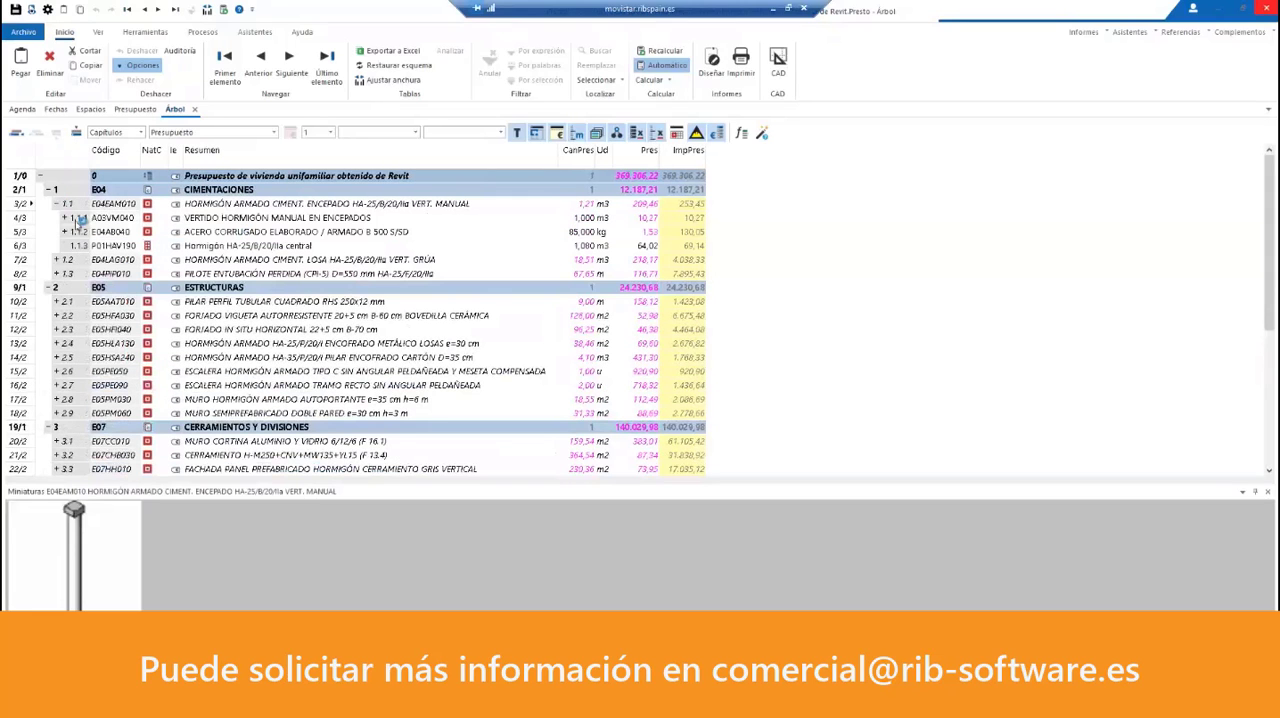
{"action": "left_click", "coordinate": [65, 218]}
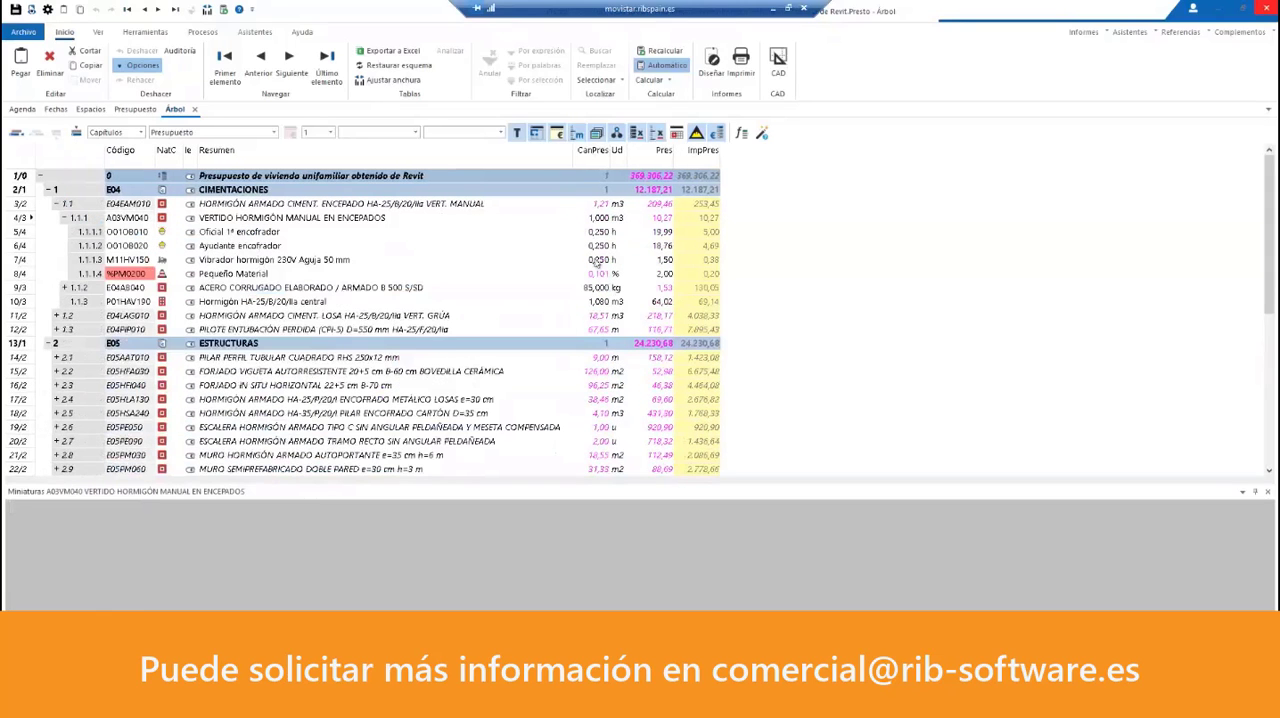
{"action": "left_click", "coordinate": [58, 204]}
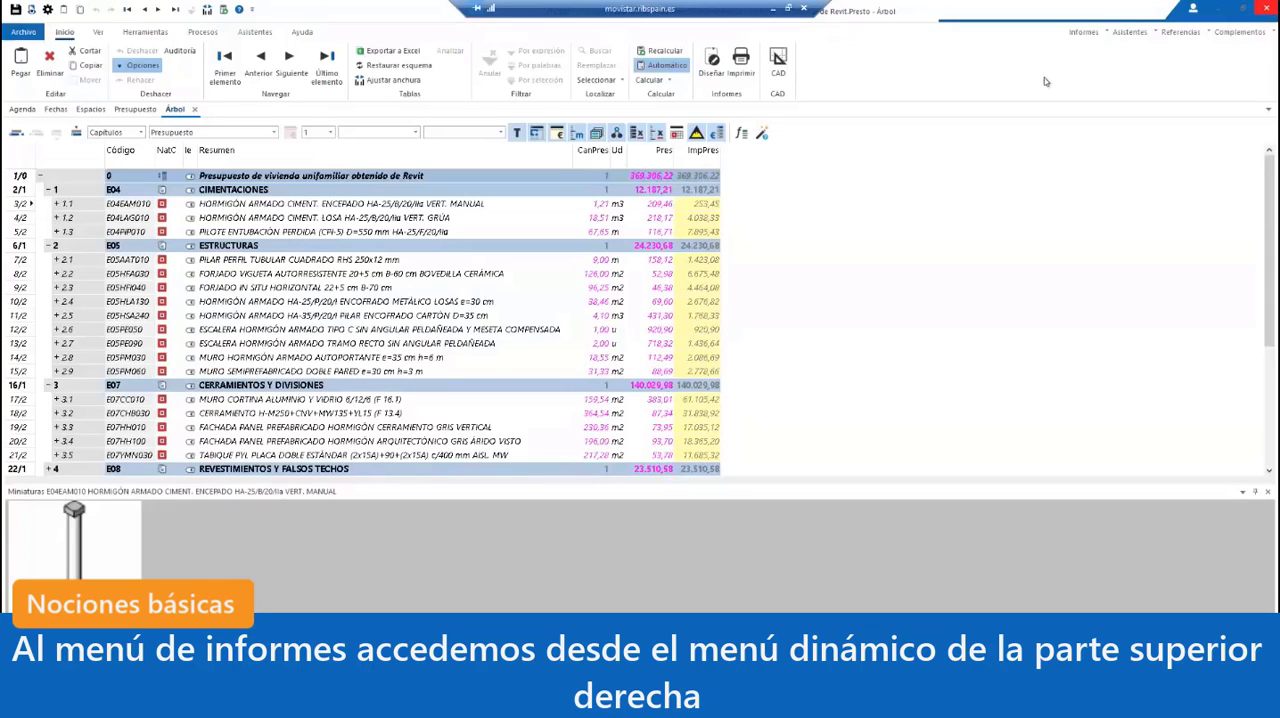
Step: Preview the Resumen de presupuesto report with its default answers, enlarge the page for reading, and close the preview
{"action": "left_click", "coordinate": [1083, 34]}
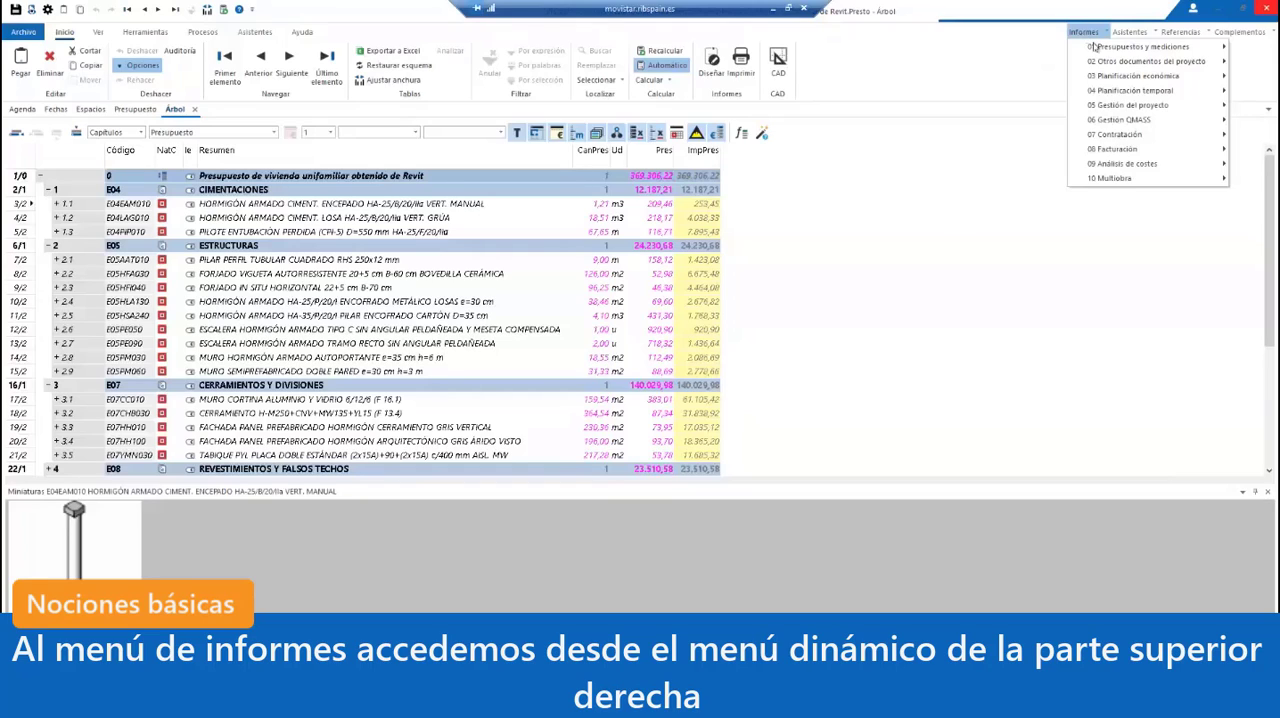
{"action": "mouse_move", "coordinate": [1095, 48]}
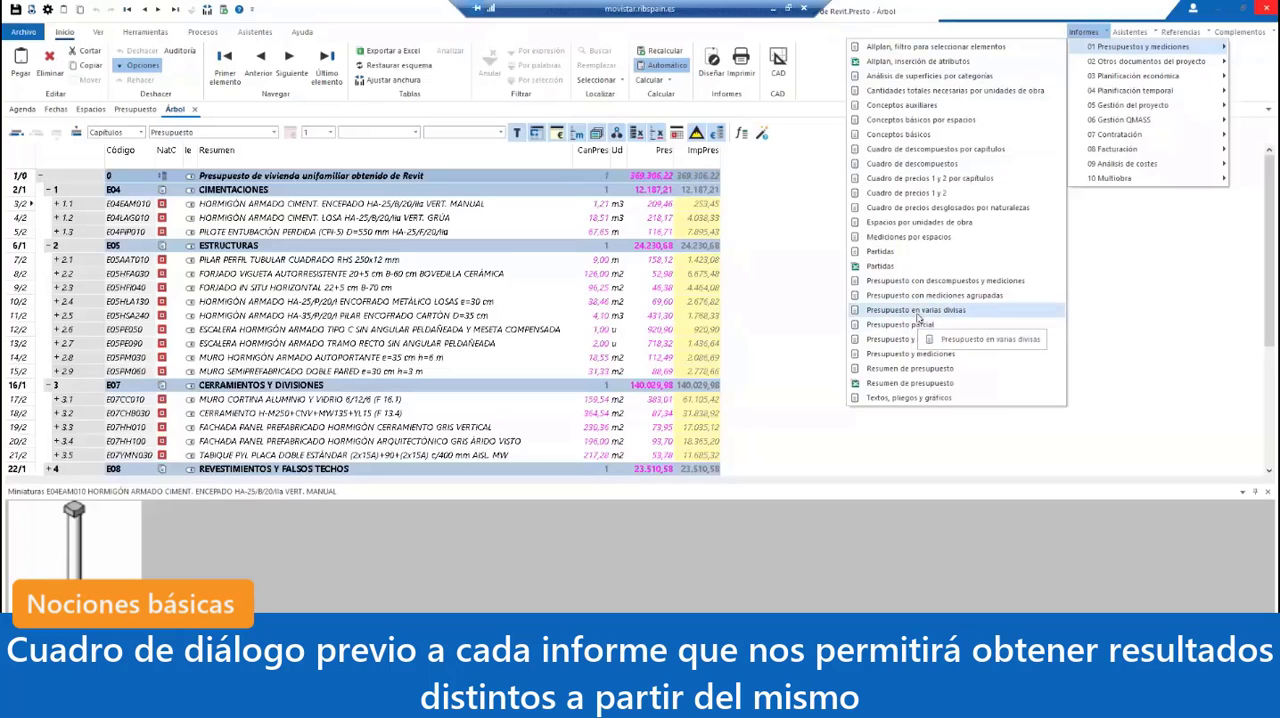
{"action": "left_click", "coordinate": [895, 369]}
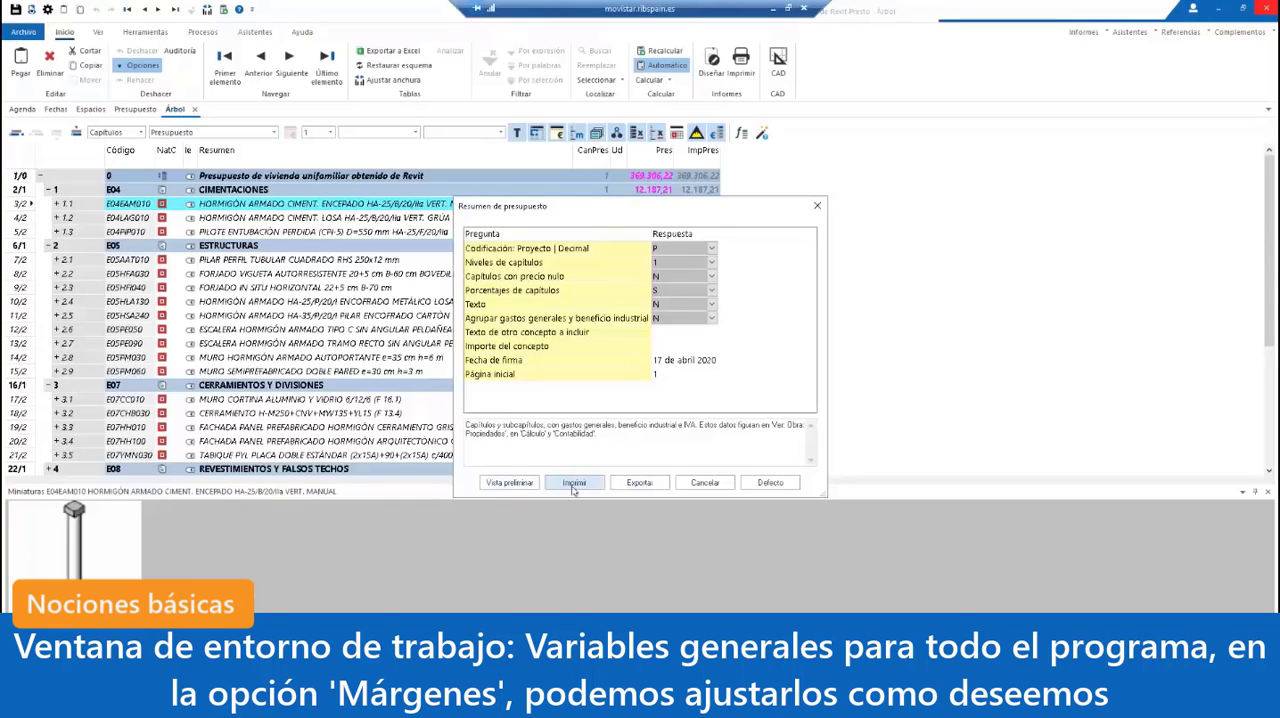
{"action": "left_click", "coordinate": [509, 483]}
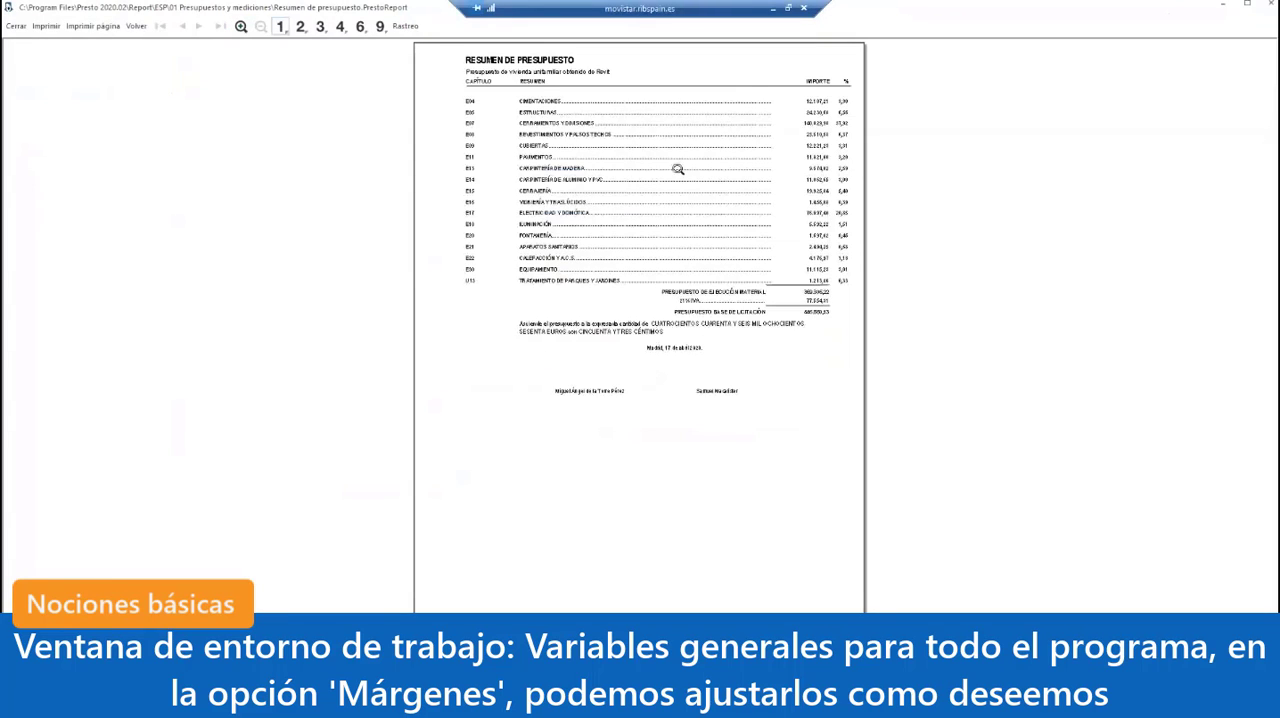
{"action": "left_click", "coordinate": [728, 143]}
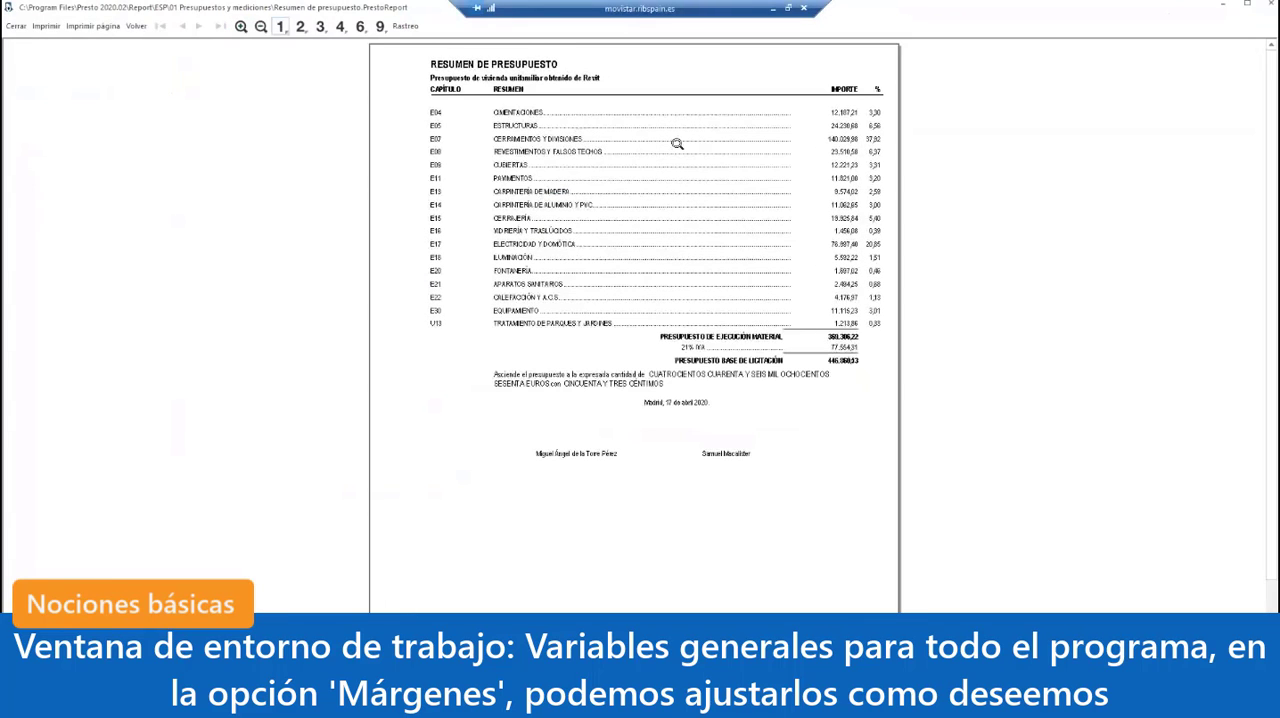
{"action": "left_click", "coordinate": [677, 143]}
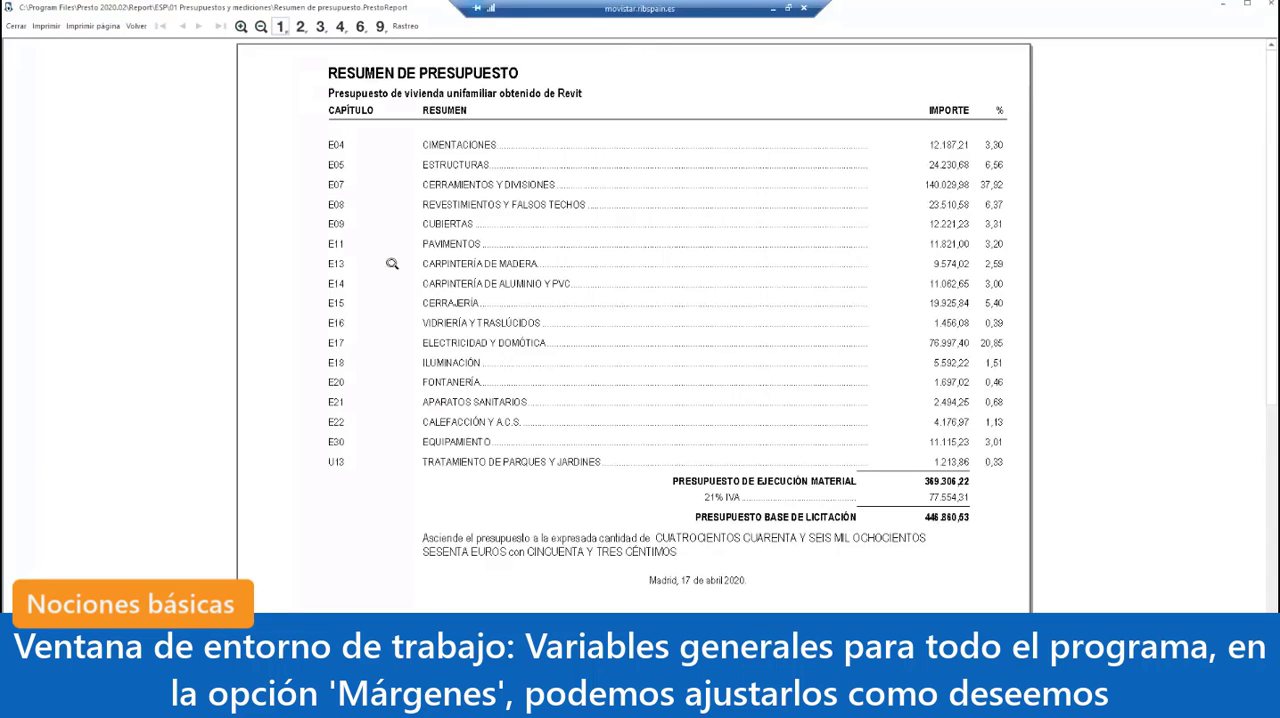
{"action": "left_click", "coordinate": [16, 26]}
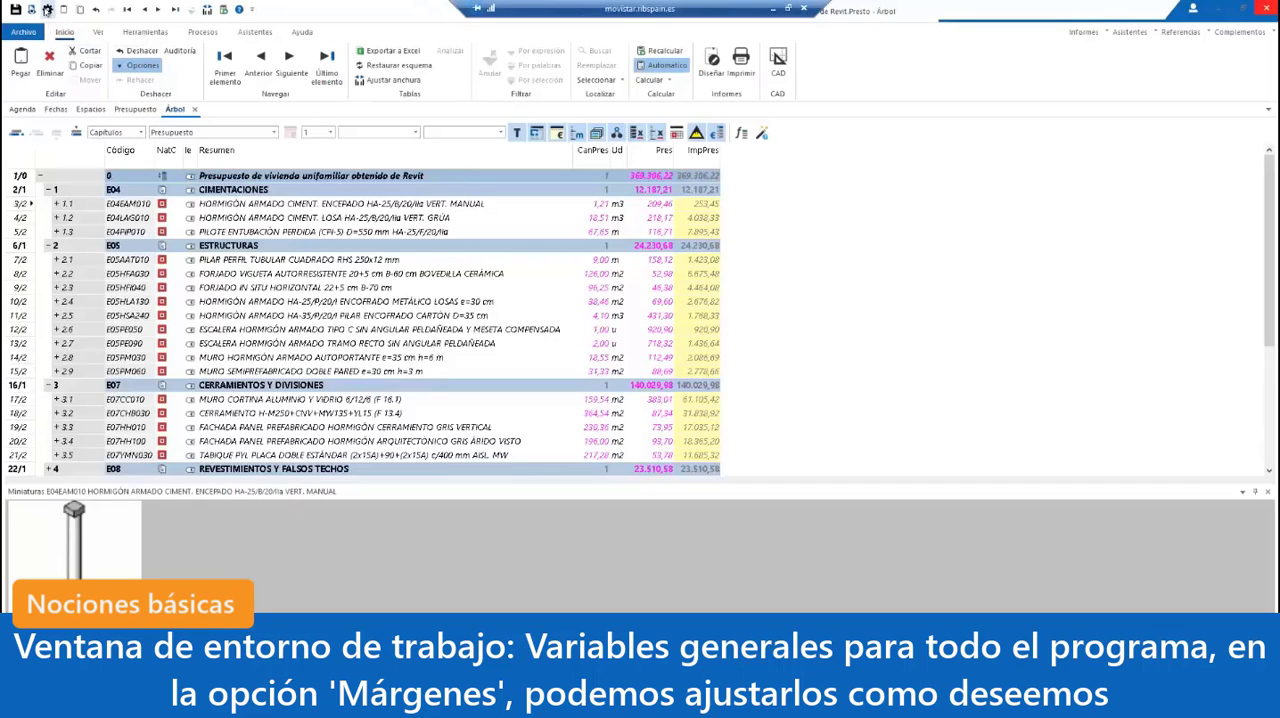
Step: Set the user-defined print margins in the work environment to 1,5 cm left, 1 cm top and 1 cm bottom
{"action": "left_click", "coordinate": [26, 32]}
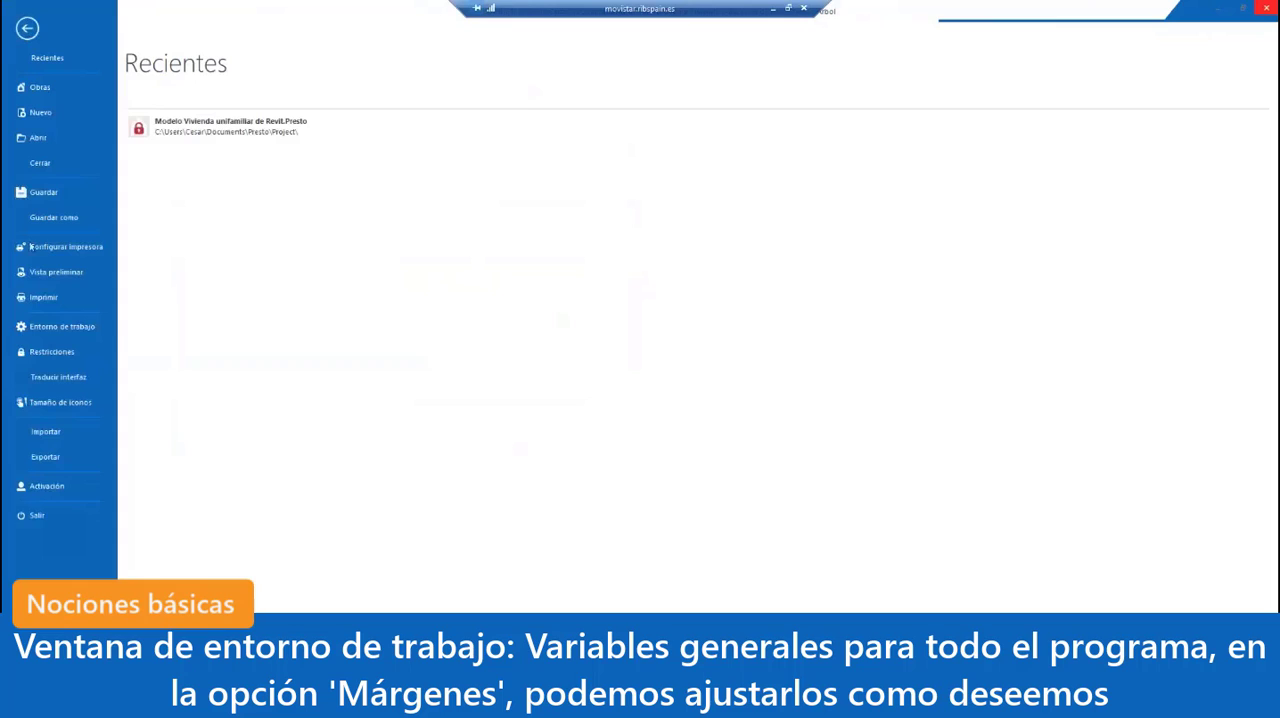
{"action": "left_click", "coordinate": [53, 332]}
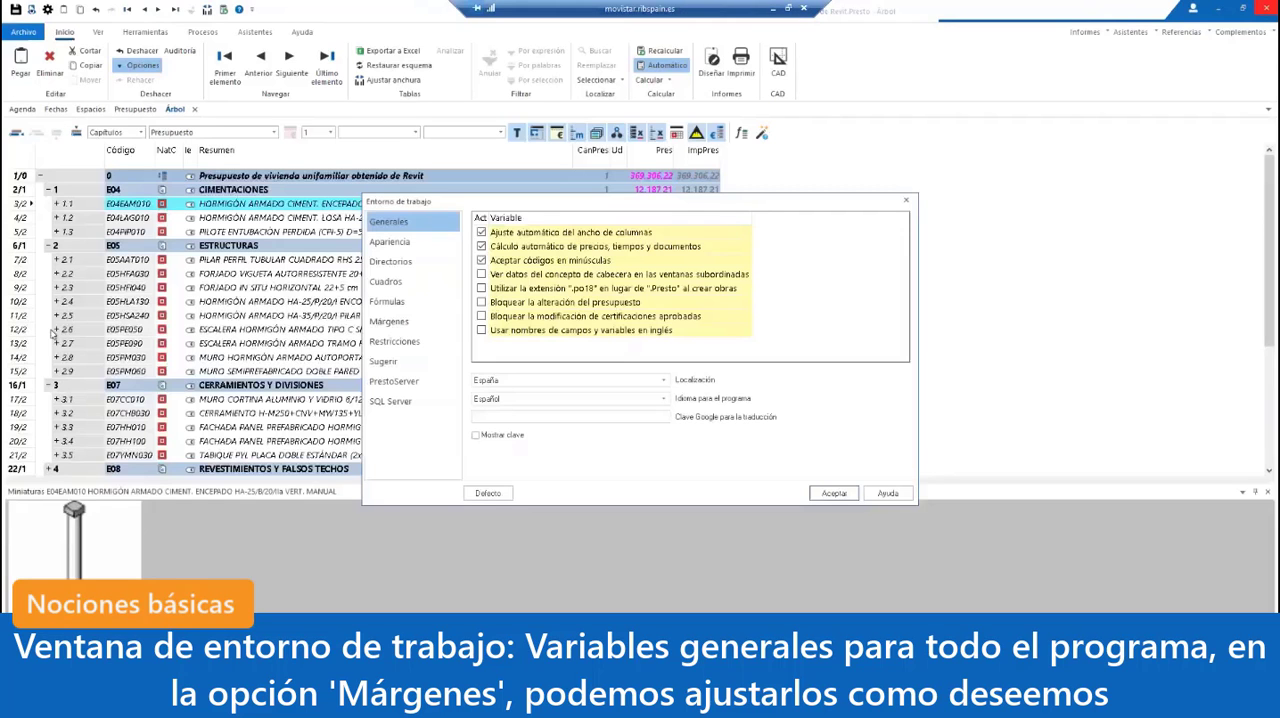
{"action": "left_click", "coordinate": [397, 323]}
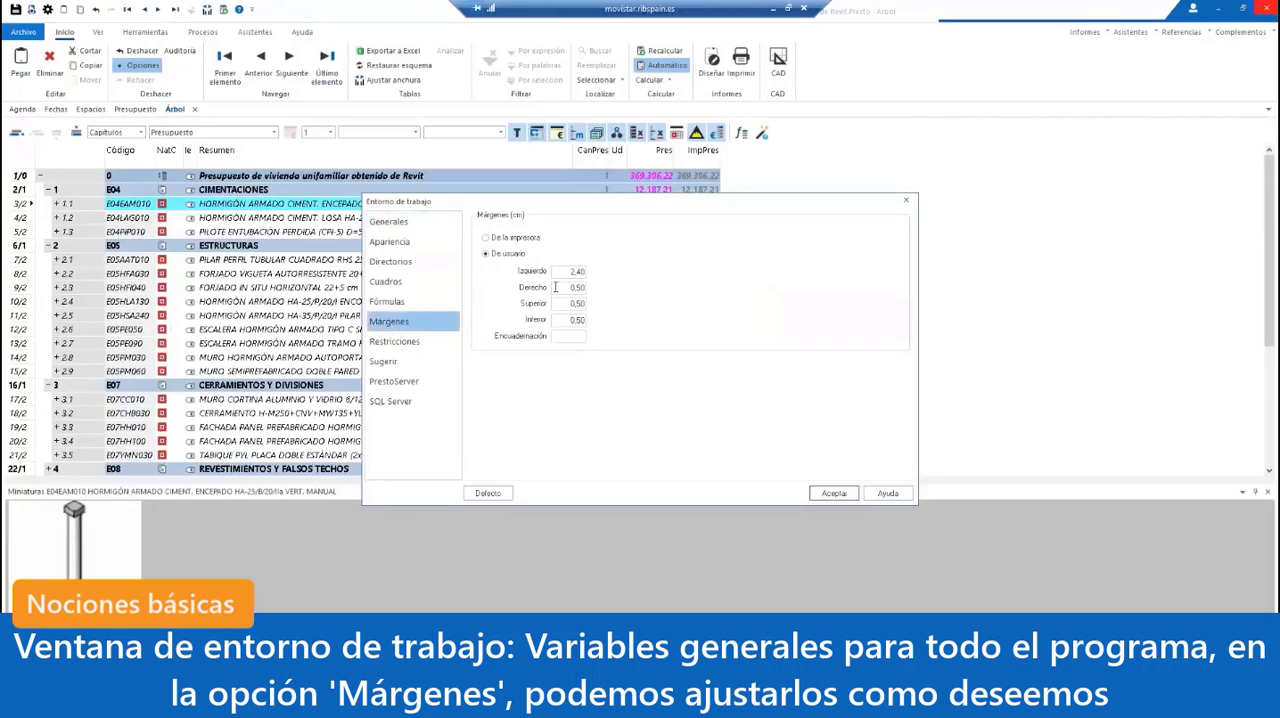
{"action": "double_click", "coordinate": [572, 271]}
{"action": "type", "text": "1,5"}
{"action": "double_click", "coordinate": [572, 303]}
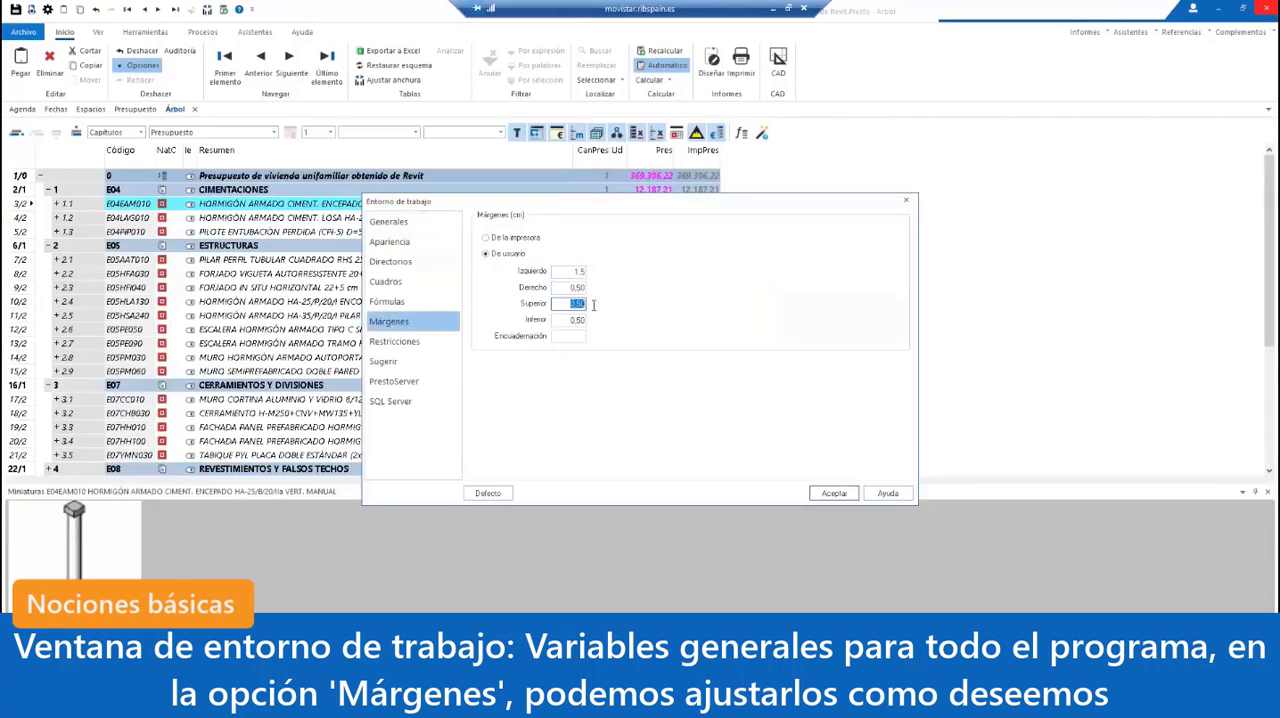
{"action": "type", "text": "1"}
{"action": "double_click", "coordinate": [571, 320]}
{"action": "type", "text": "1"}
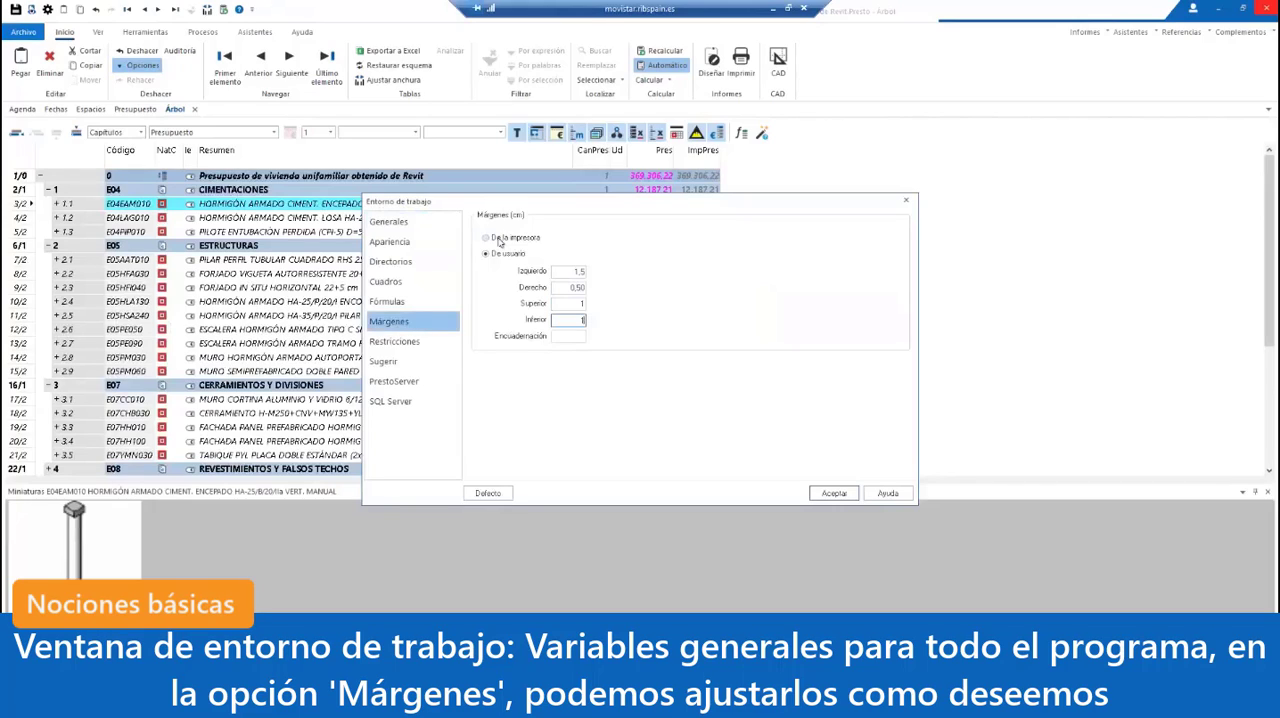
{"action": "left_click", "coordinate": [835, 493]}
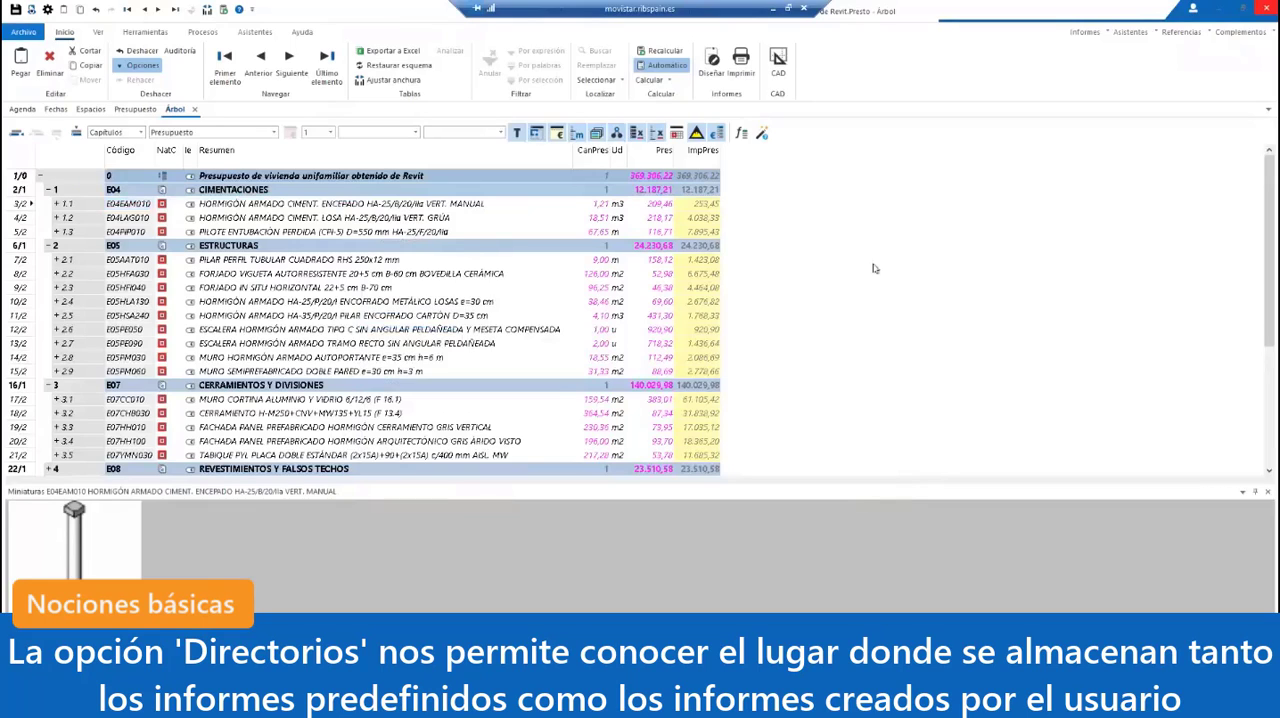
Step: Check the work environment's directory paths for predefined and user reports and templates
{"action": "left_click", "coordinate": [47, 9]}
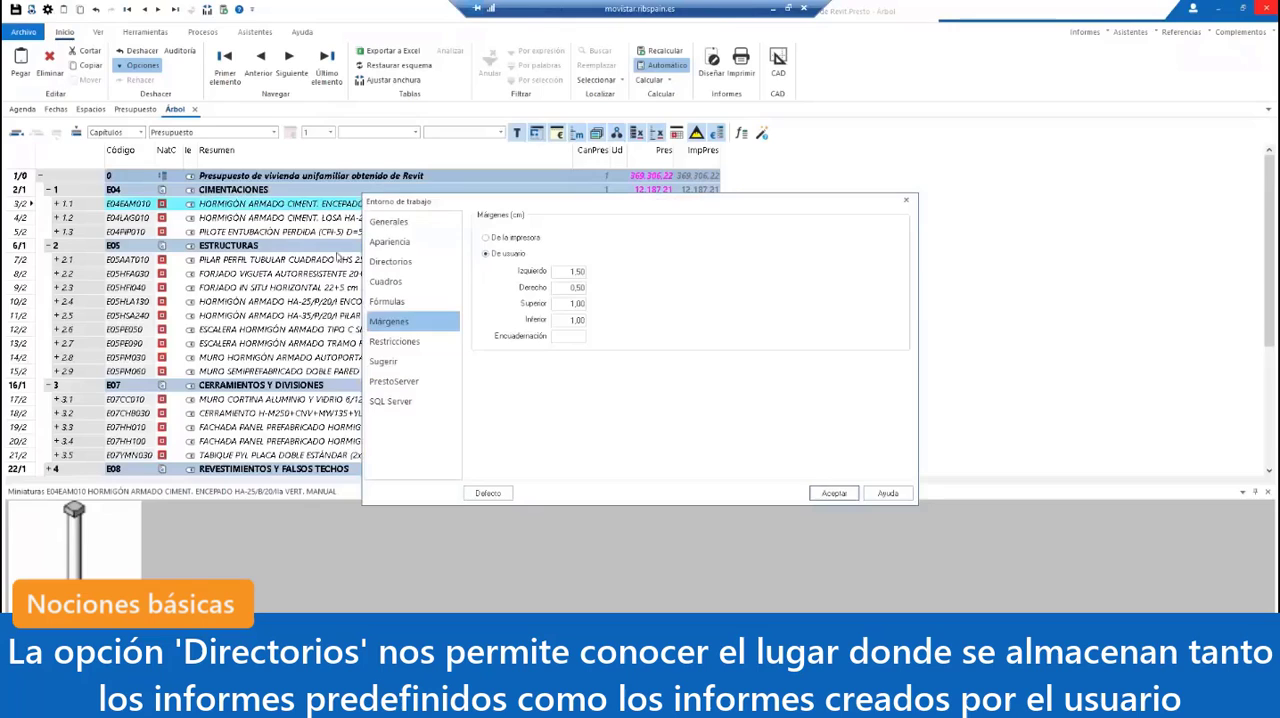
{"action": "left_click", "coordinate": [390, 261]}
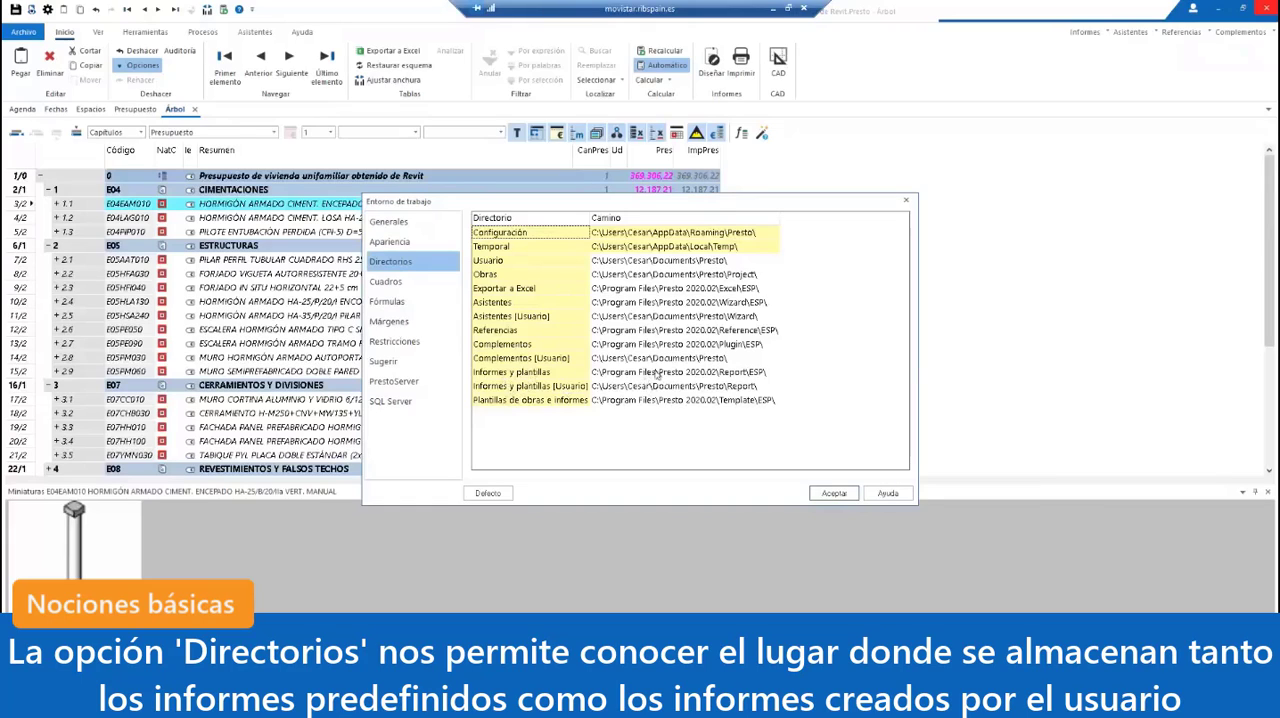
{"action": "left_click", "coordinate": [840, 496]}
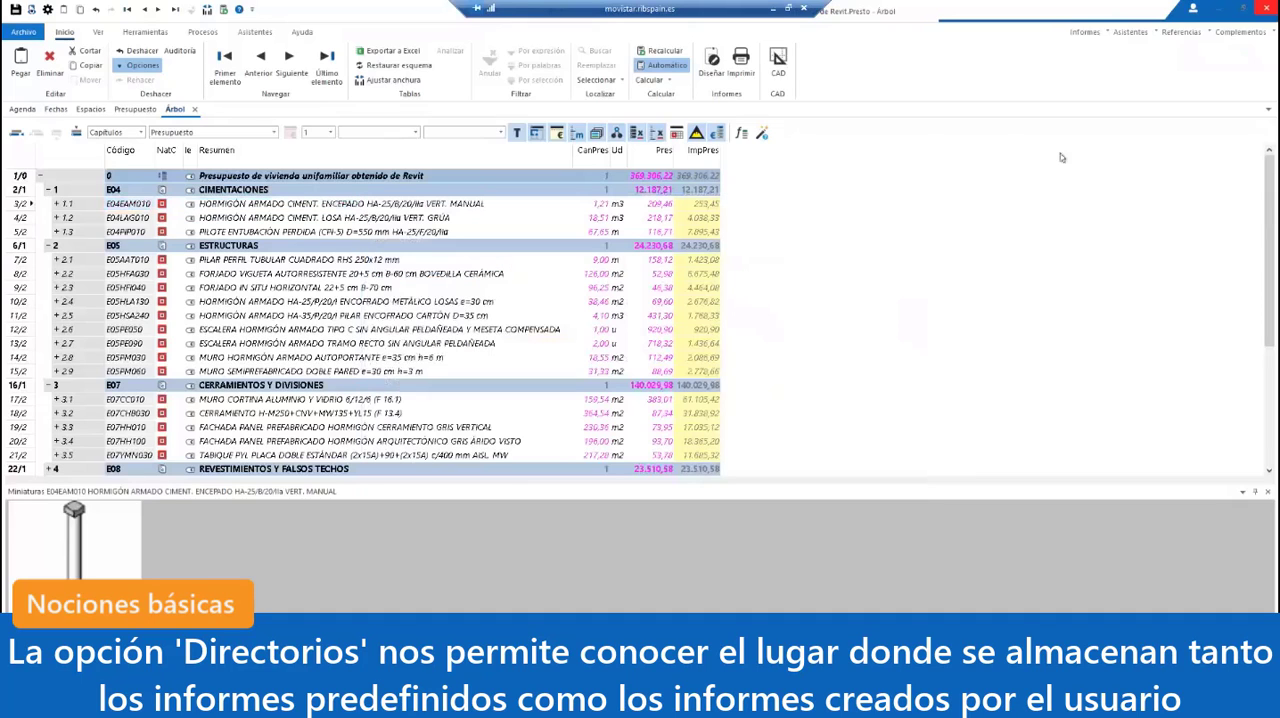
{"action": "left_click", "coordinate": [1085, 31]}
{"action": "mouse_move", "coordinate": [1116, 52]}
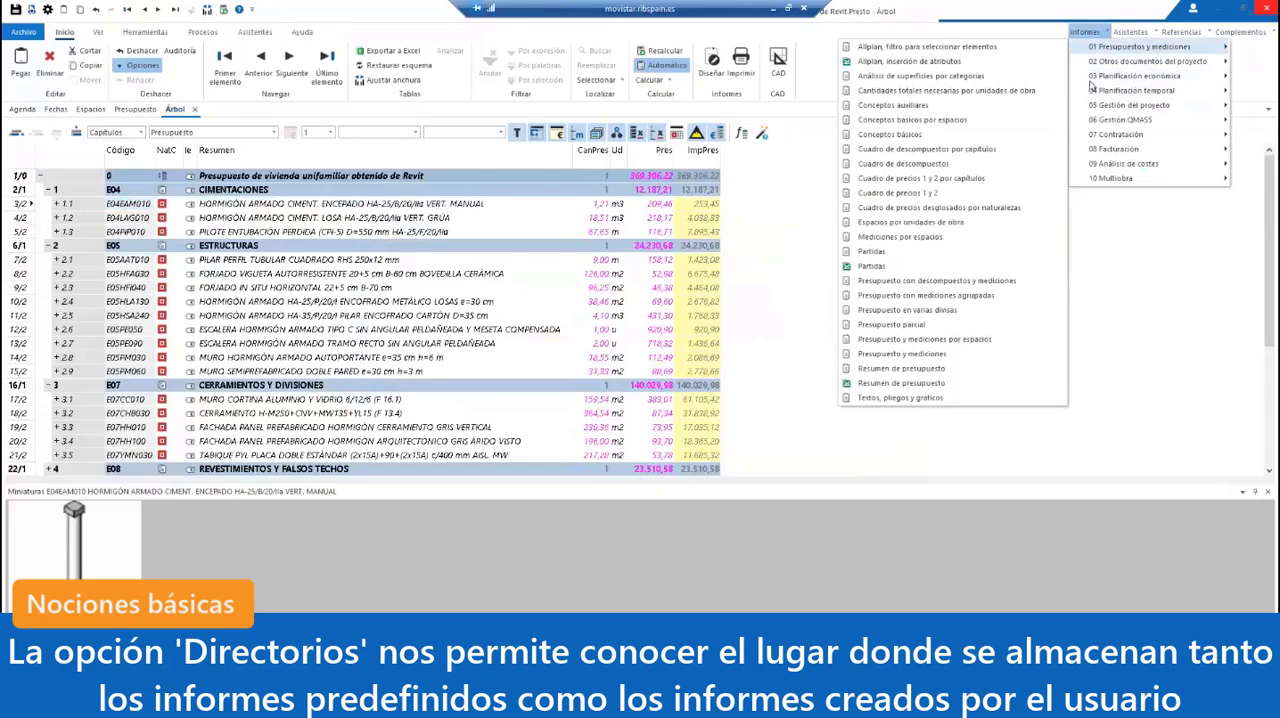
{"action": "mouse_move", "coordinate": [1097, 180]}
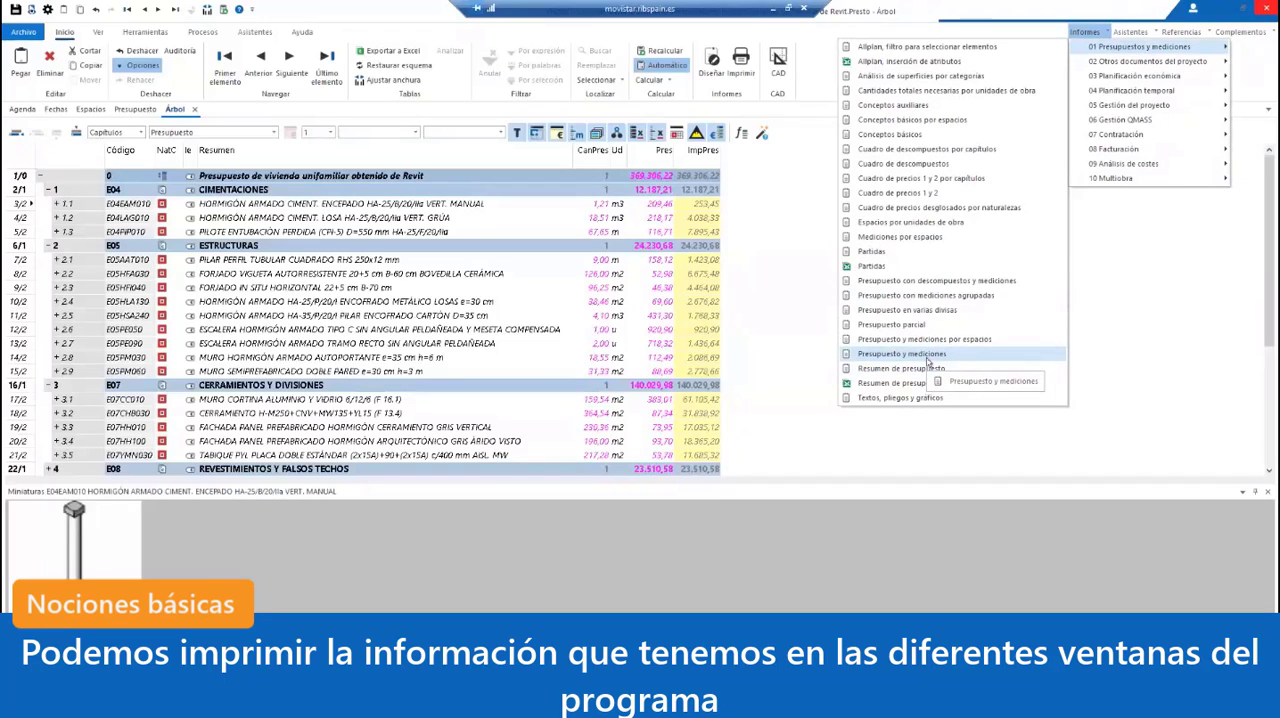
{"action": "left_click", "coordinate": [800, 313]}
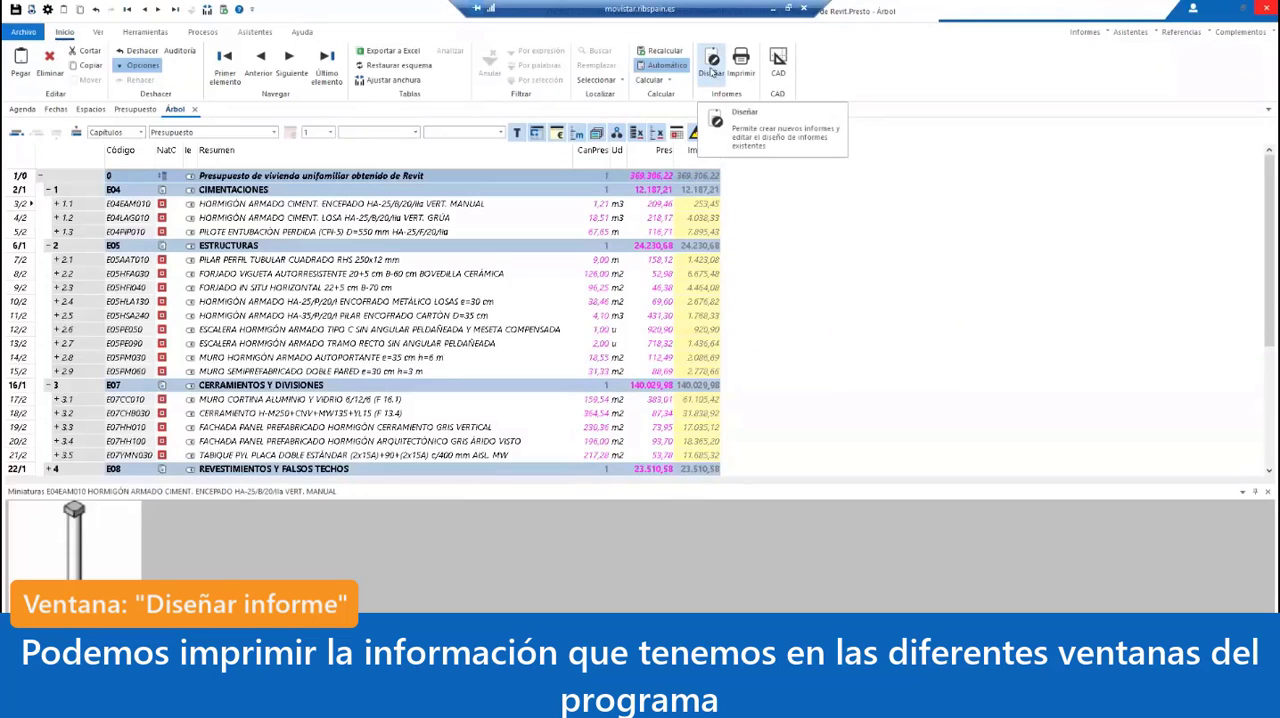
Step: Generate a report design from the budget tree window, maximize the report designer, and preview the report
{"action": "left_click", "coordinate": [711, 70]}
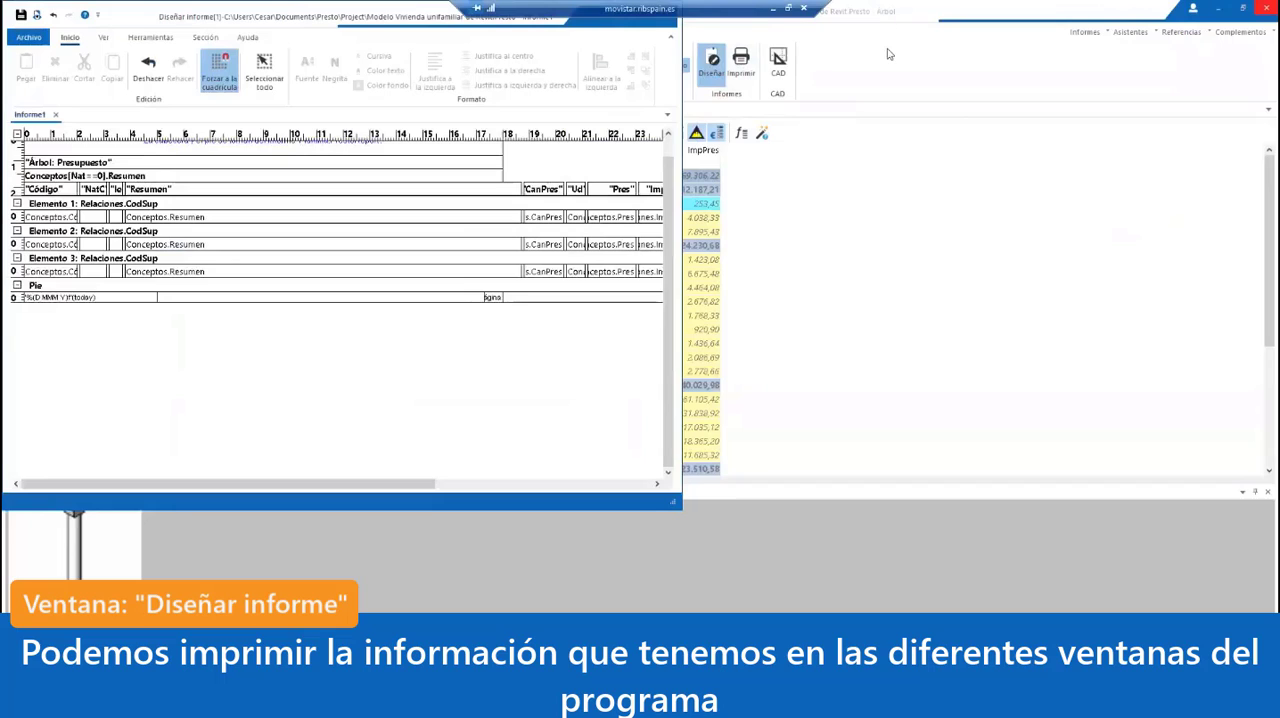
{"action": "double_click", "coordinate": [306, 14]}
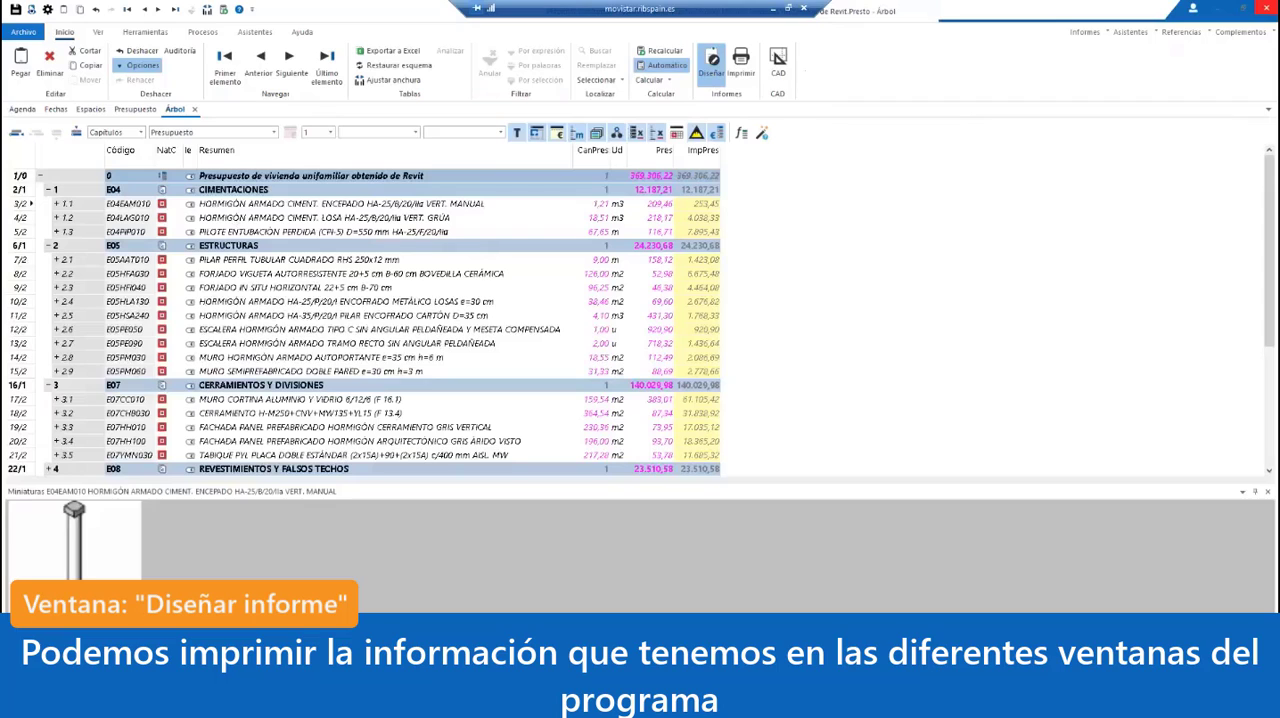
{"action": "left_click", "coordinate": [712, 62]}
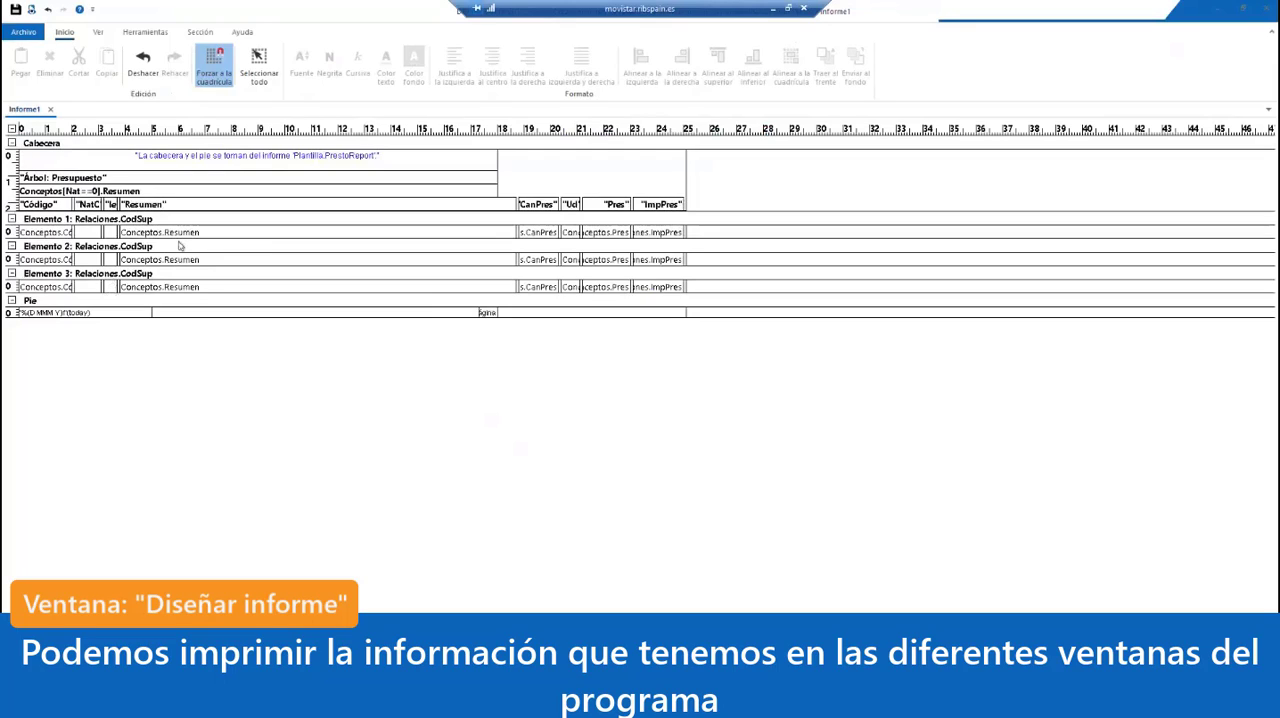
{"action": "left_click", "coordinate": [33, 13]}
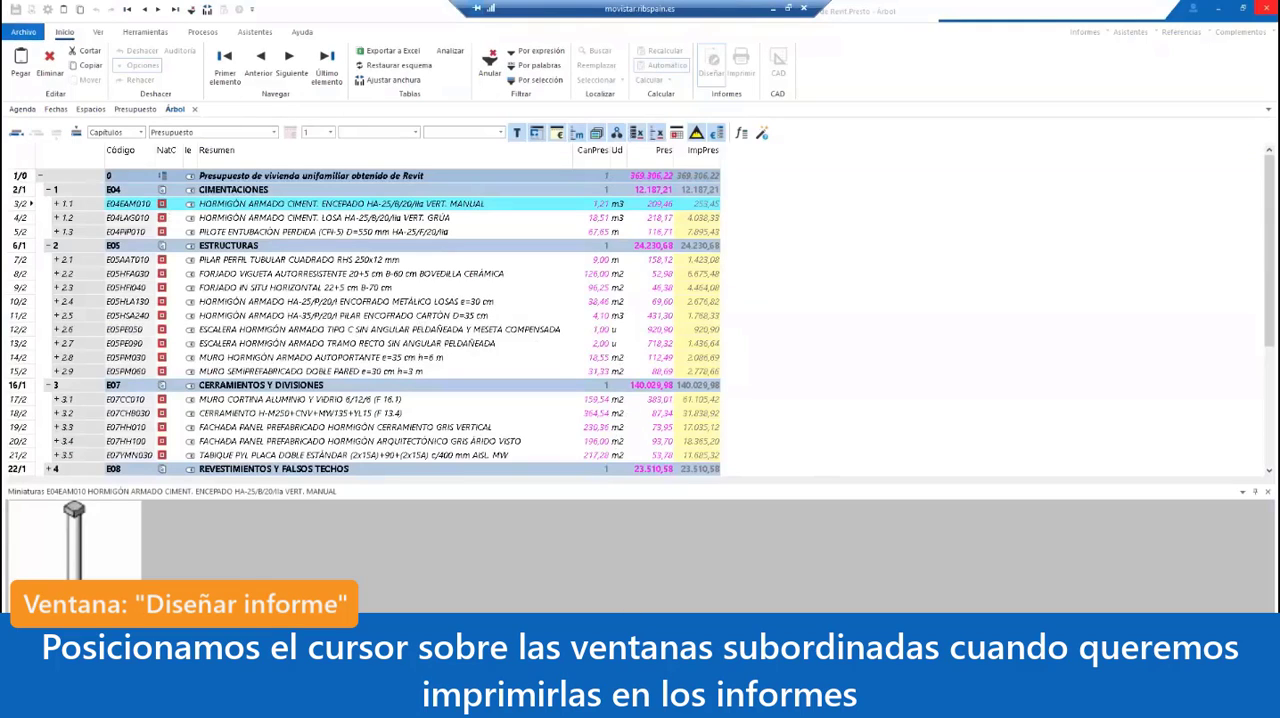
Step: Show the Mediciones subordinate window for unit E04EAM010, enlarge it, and make it the active window
{"action": "left_click", "coordinate": [380, 692]}
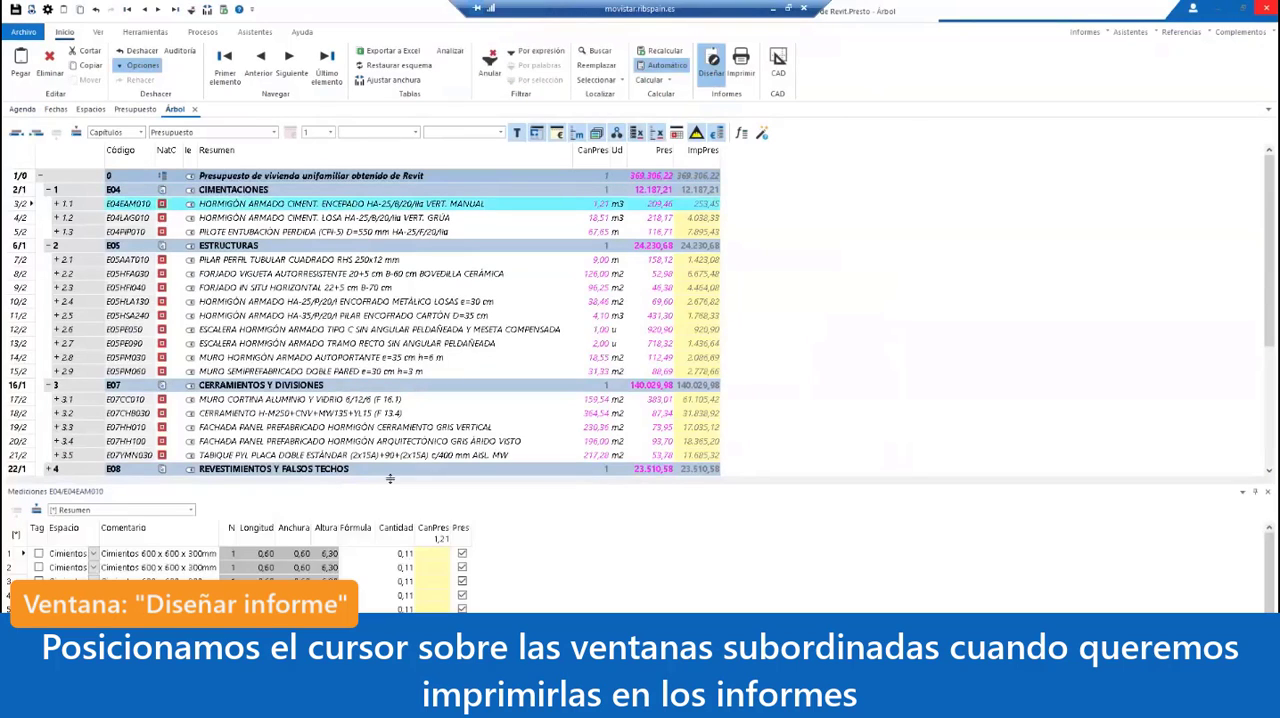
{"action": "left_click_drag", "start_coordinate": [390, 479], "coordinate": [390, 352]}
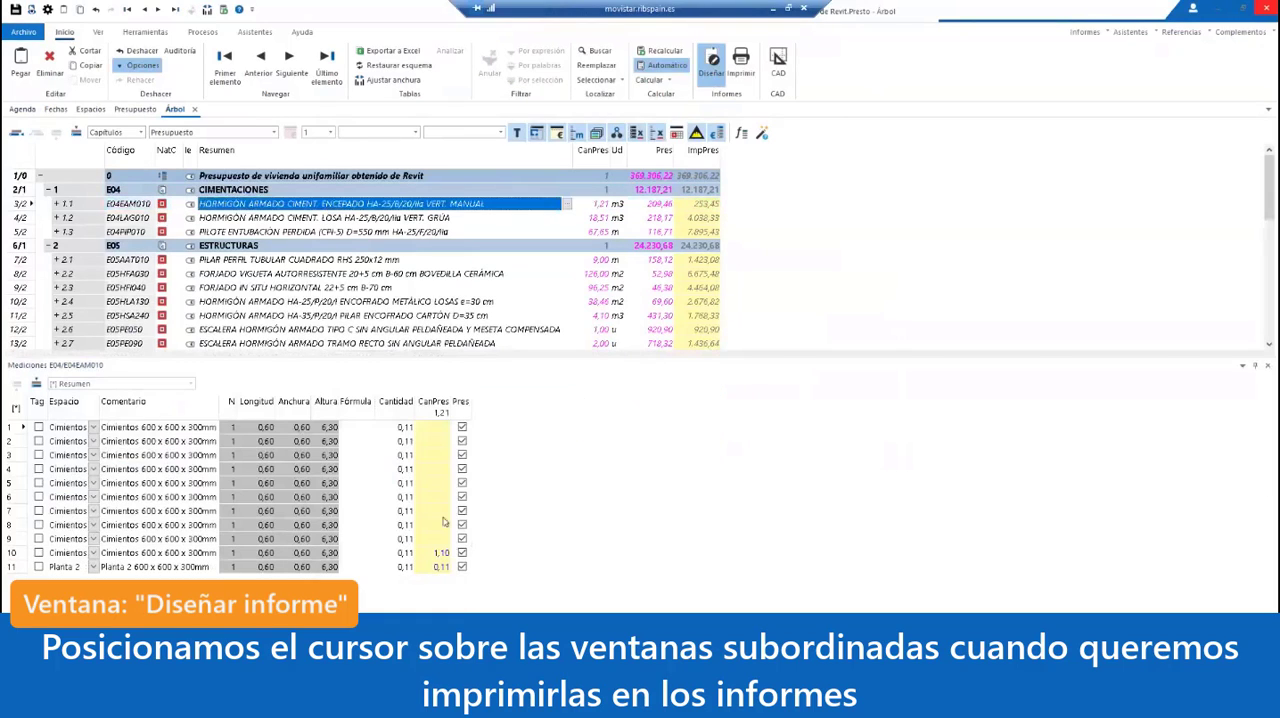
{"action": "left_click", "coordinate": [318, 567]}
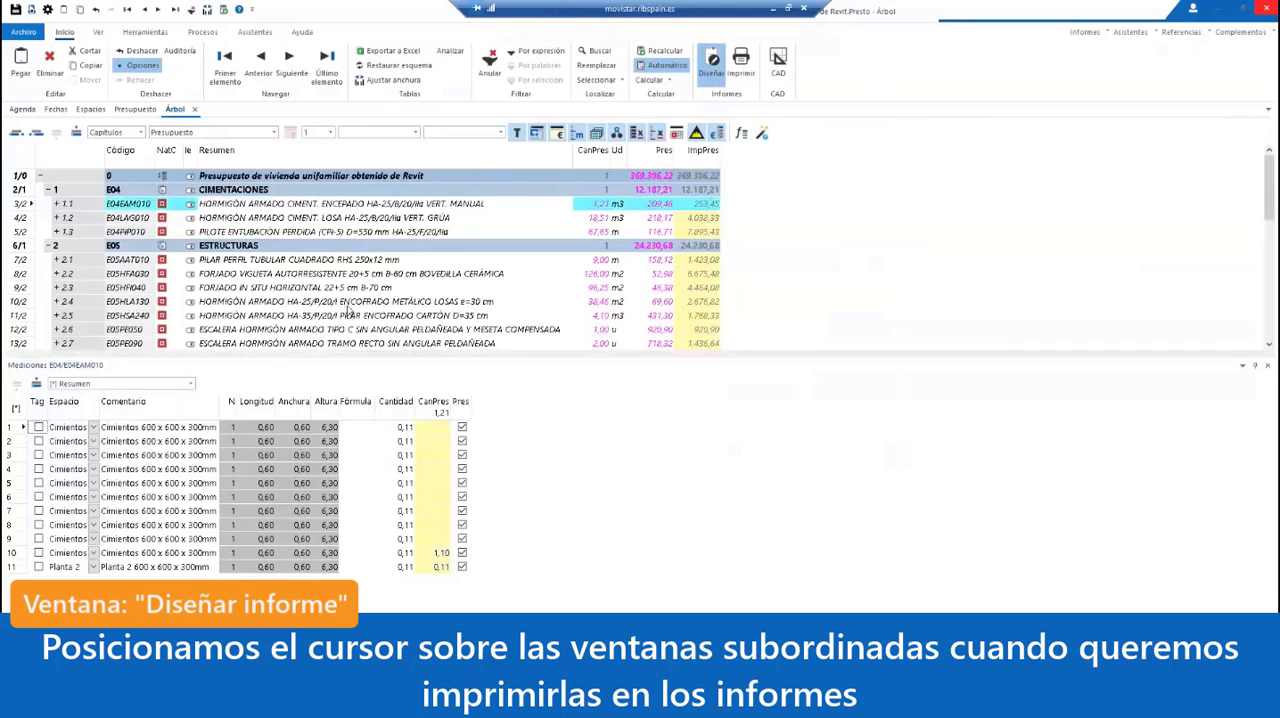
Step: Generate a report design that combines the budget tree with its measurement lines, and preview it enlarged
{"action": "left_click", "coordinate": [713, 66]}
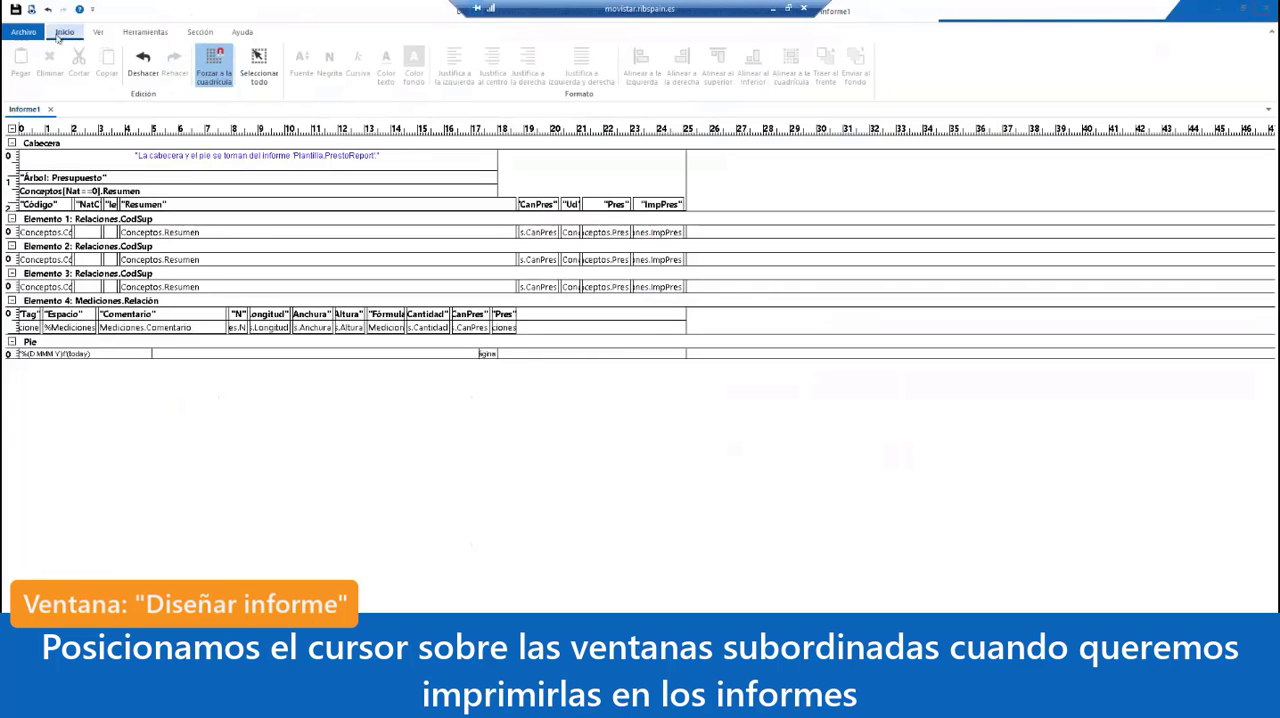
{"action": "left_click", "coordinate": [32, 10]}
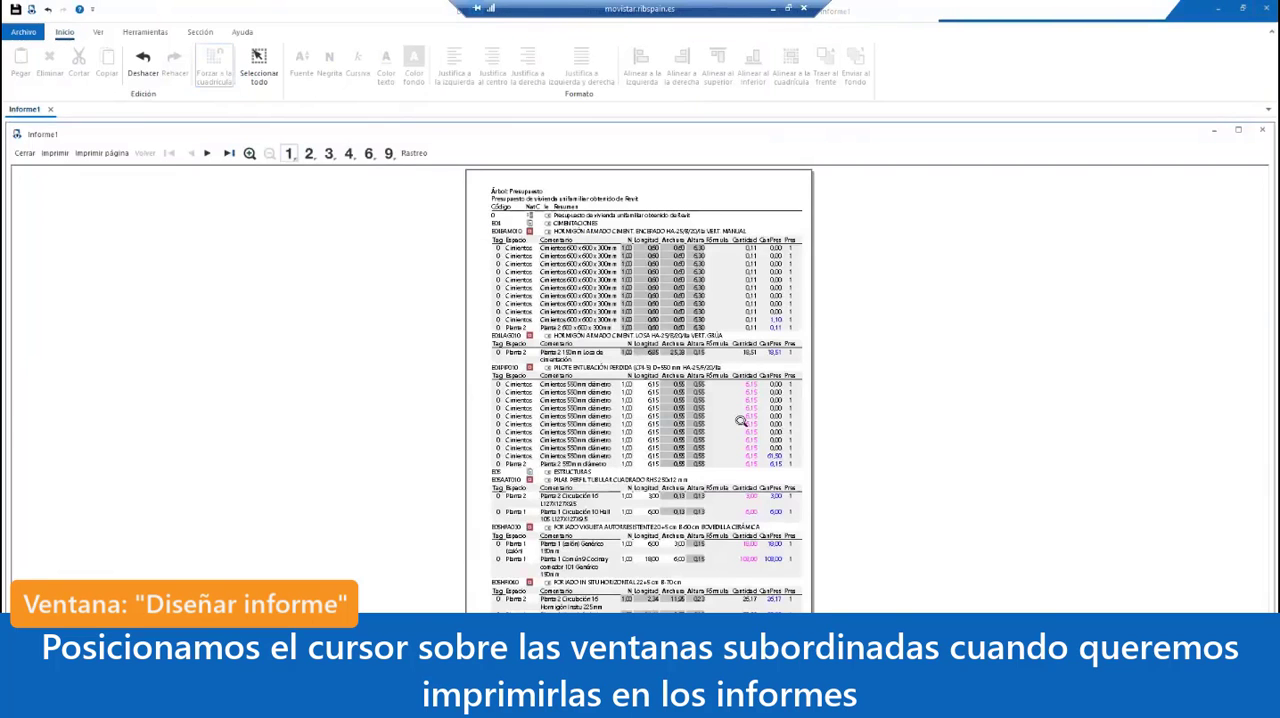
{"action": "left_click", "coordinate": [680, 338]}
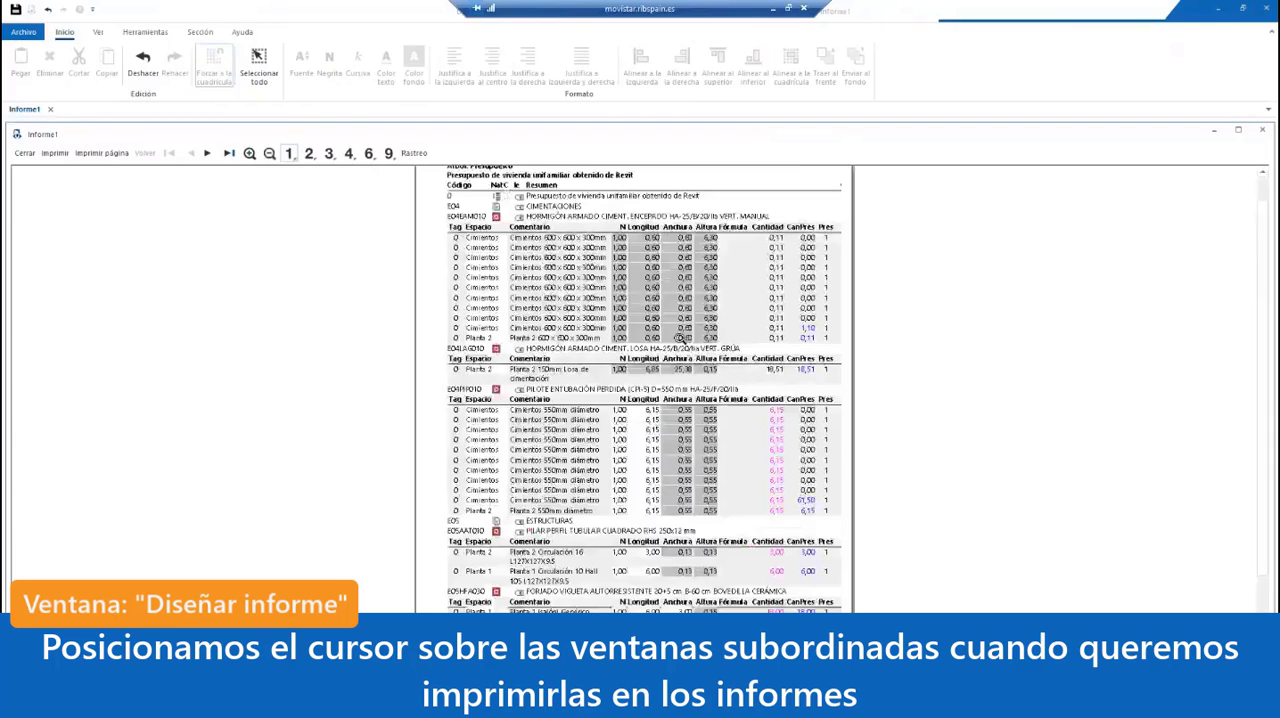
{"action": "left_click", "coordinate": [680, 338]}
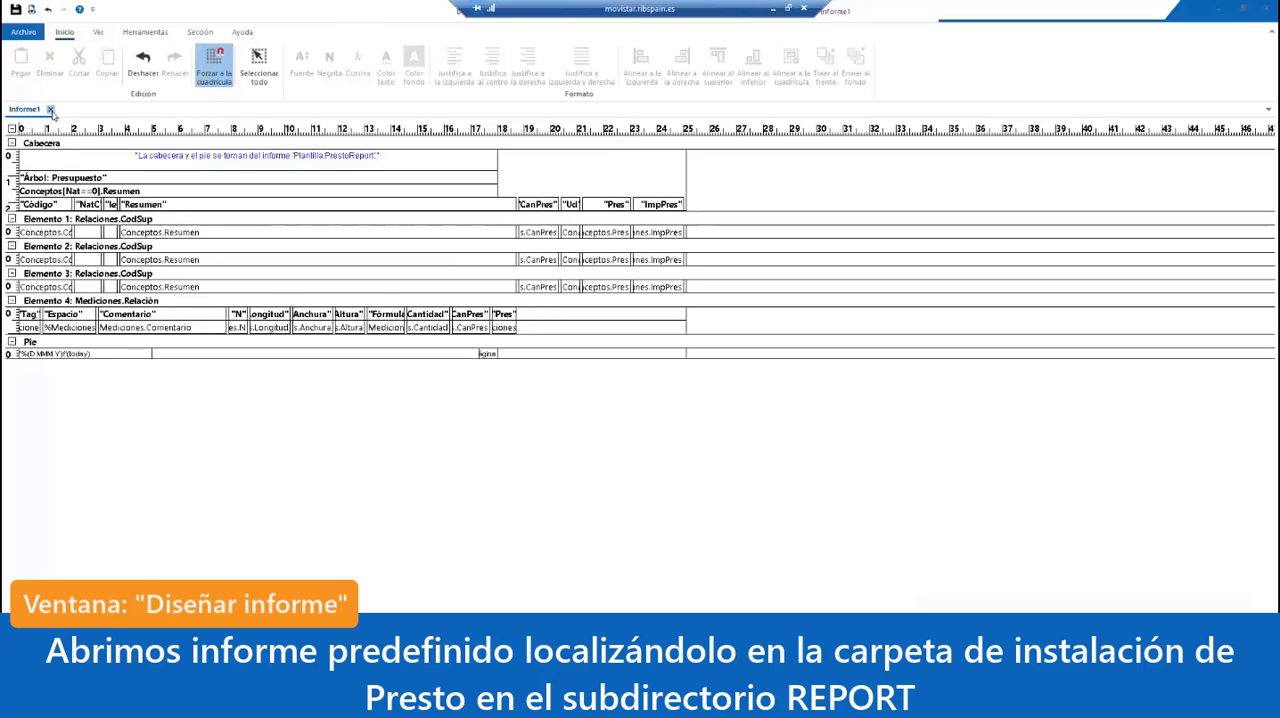
Step: Close the generated Informe1 design and bring up the file browser for opening an existing report
{"action": "left_click", "coordinate": [50, 109]}
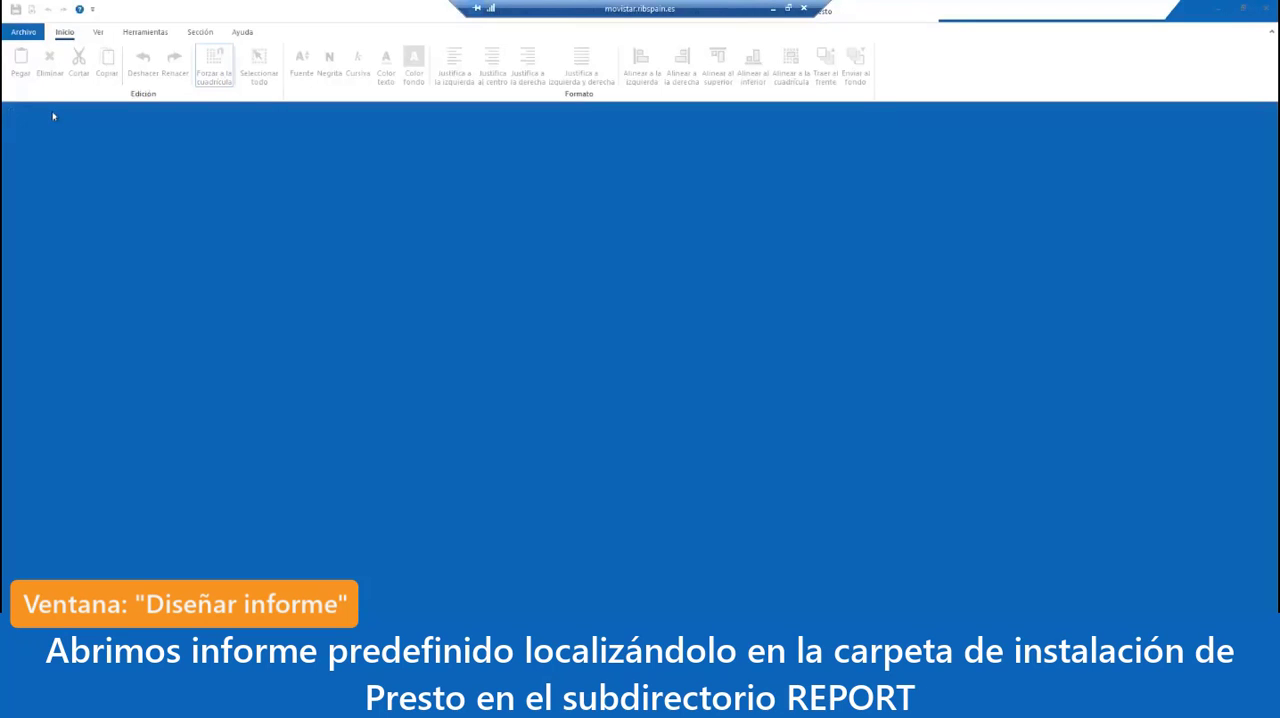
{"action": "left_click", "coordinate": [28, 34]}
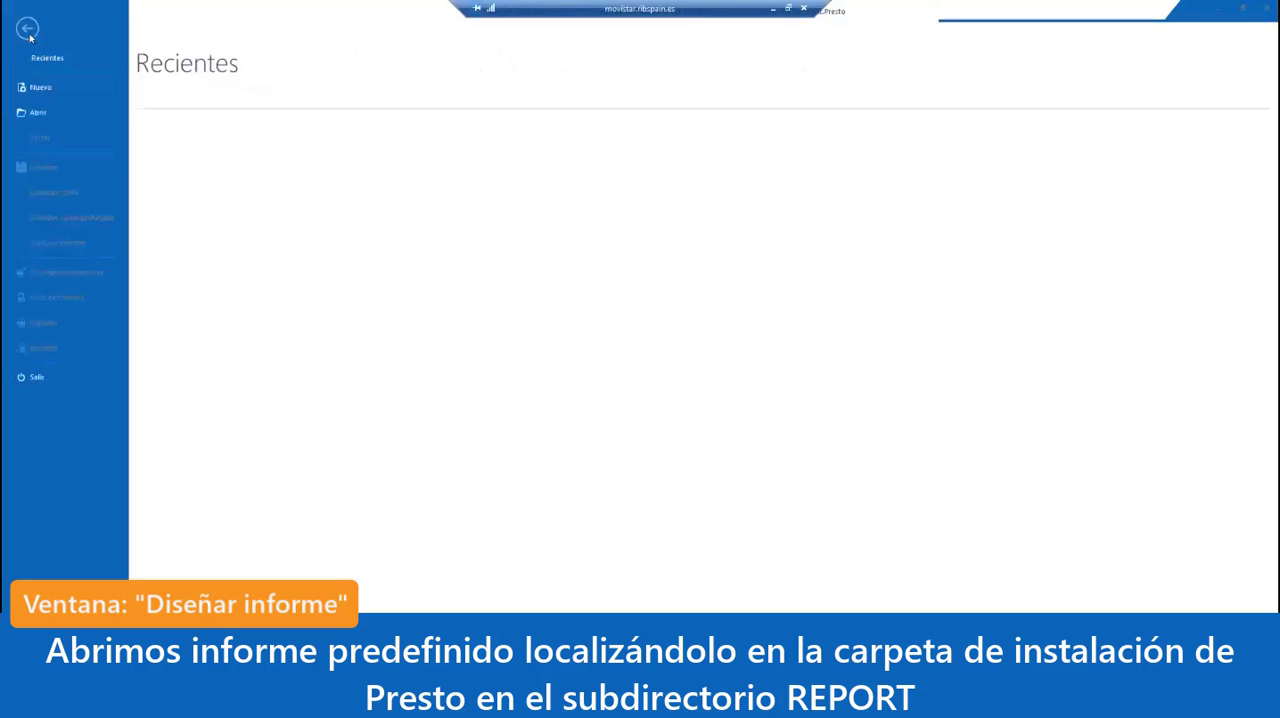
{"action": "left_click", "coordinate": [39, 114]}
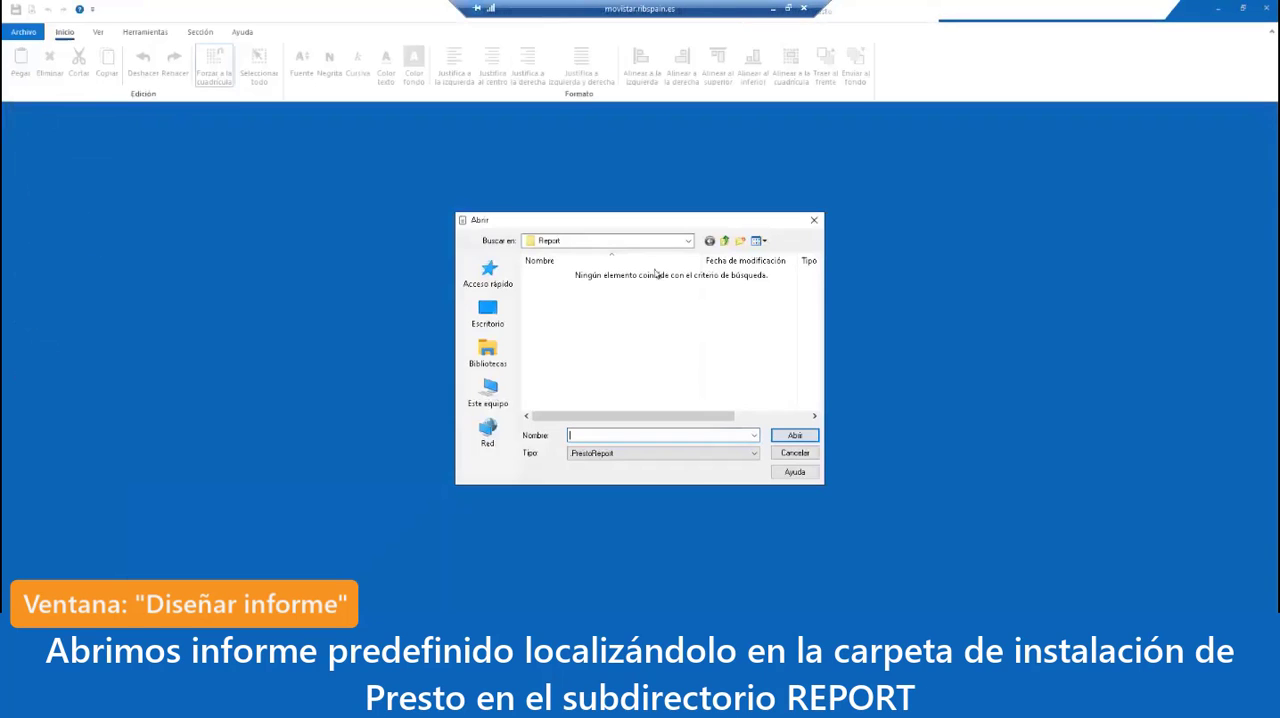
Step: Browse on drive C: to the Report folder inside Archivos de programa, Presto 2020.02
{"action": "left_click", "coordinate": [688, 241]}
{"action": "left_click", "coordinate": [688, 241]}
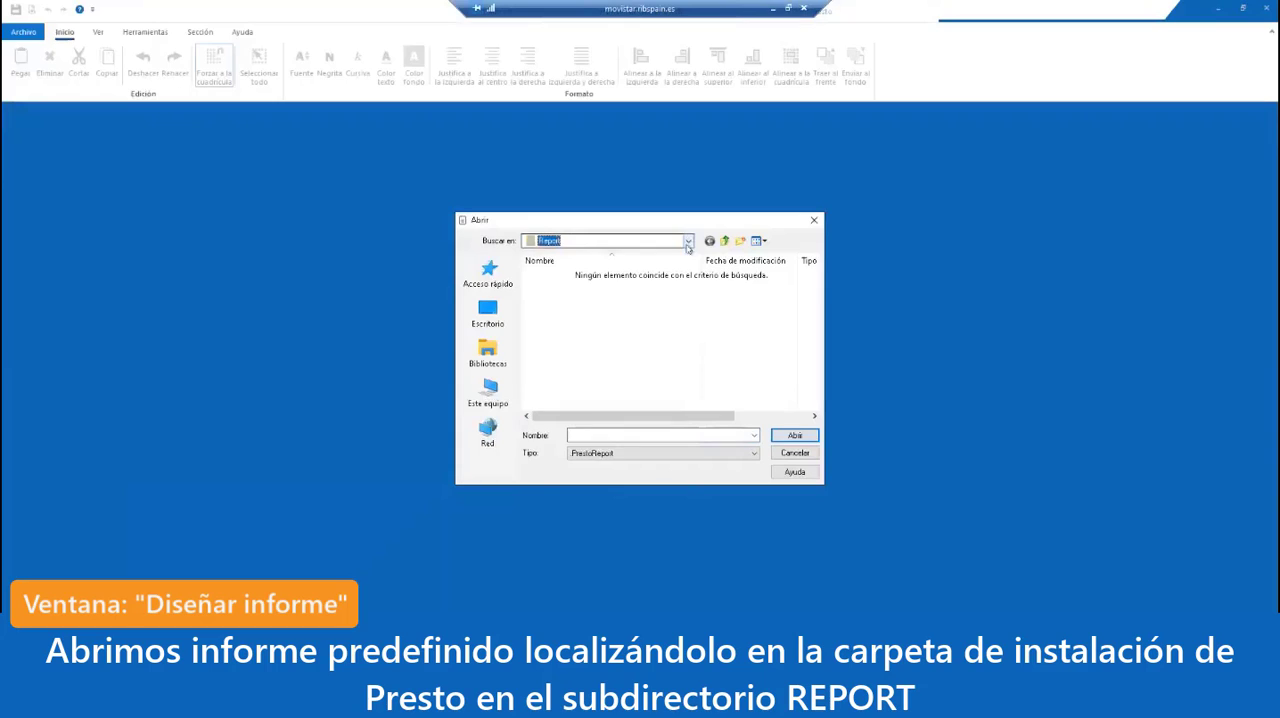
{"action": "left_click", "coordinate": [688, 241]}
{"action": "left_click", "coordinate": [575, 423]}
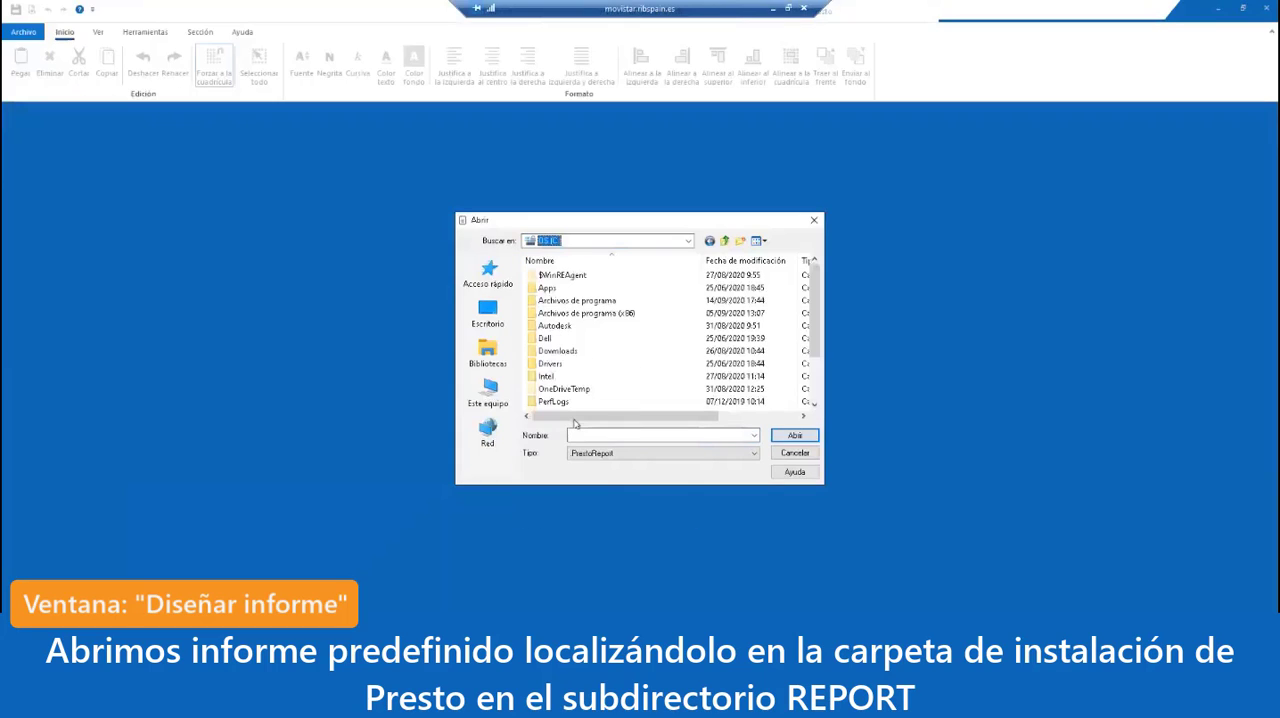
{"action": "double_click", "coordinate": [600, 301]}
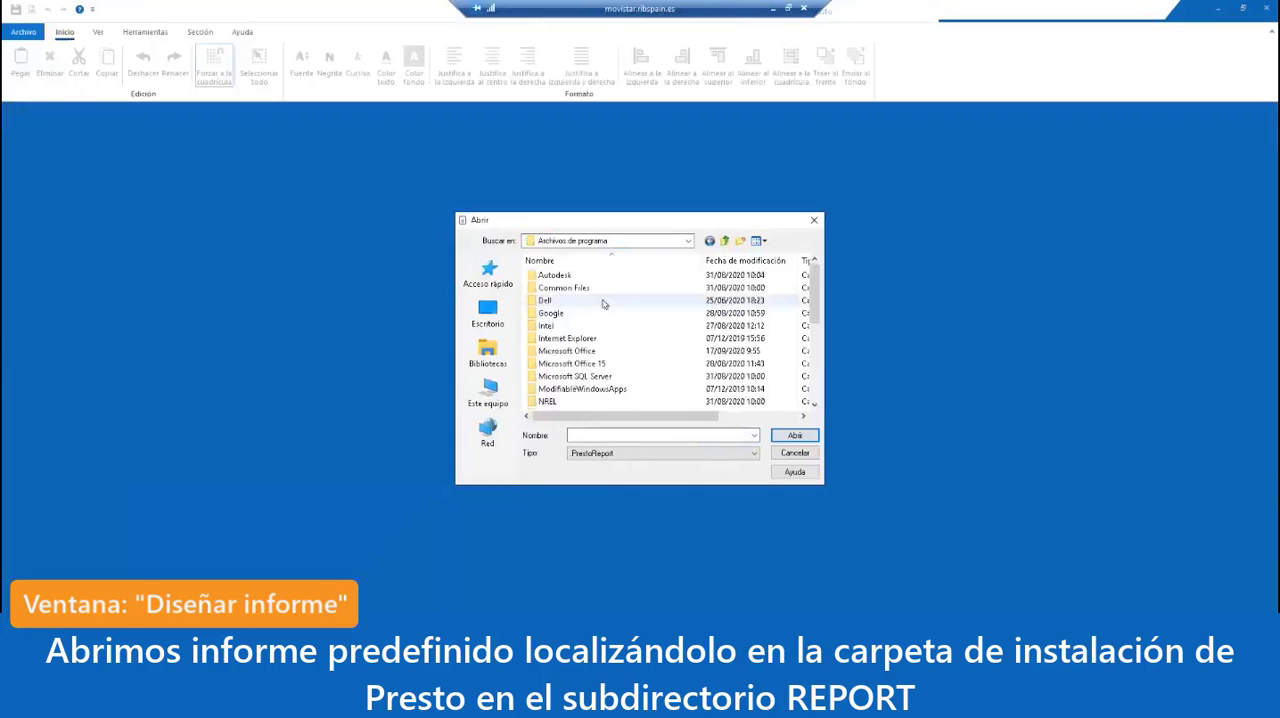
{"action": "scroll", "coordinate": [603, 304], "scroll_direction": "down", "scroll_amount": 3}
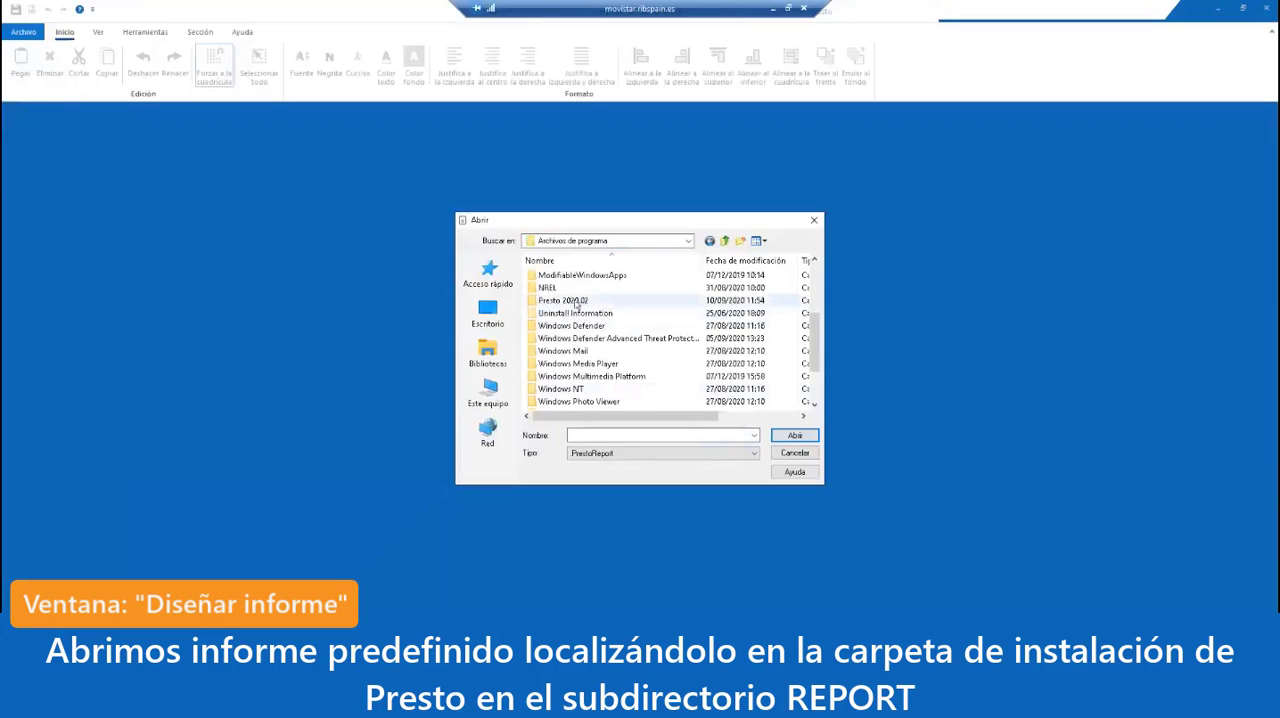
{"action": "double_click", "coordinate": [576, 302]}
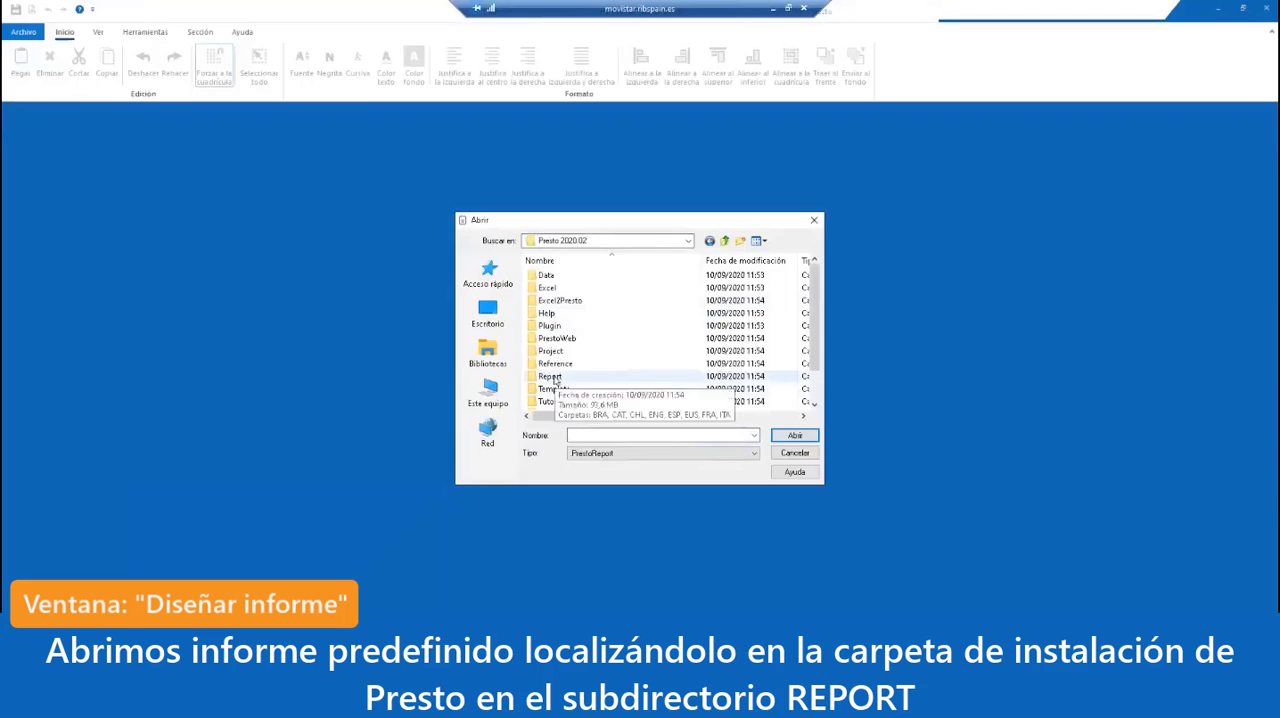
{"action": "double_click", "coordinate": [552, 377]}
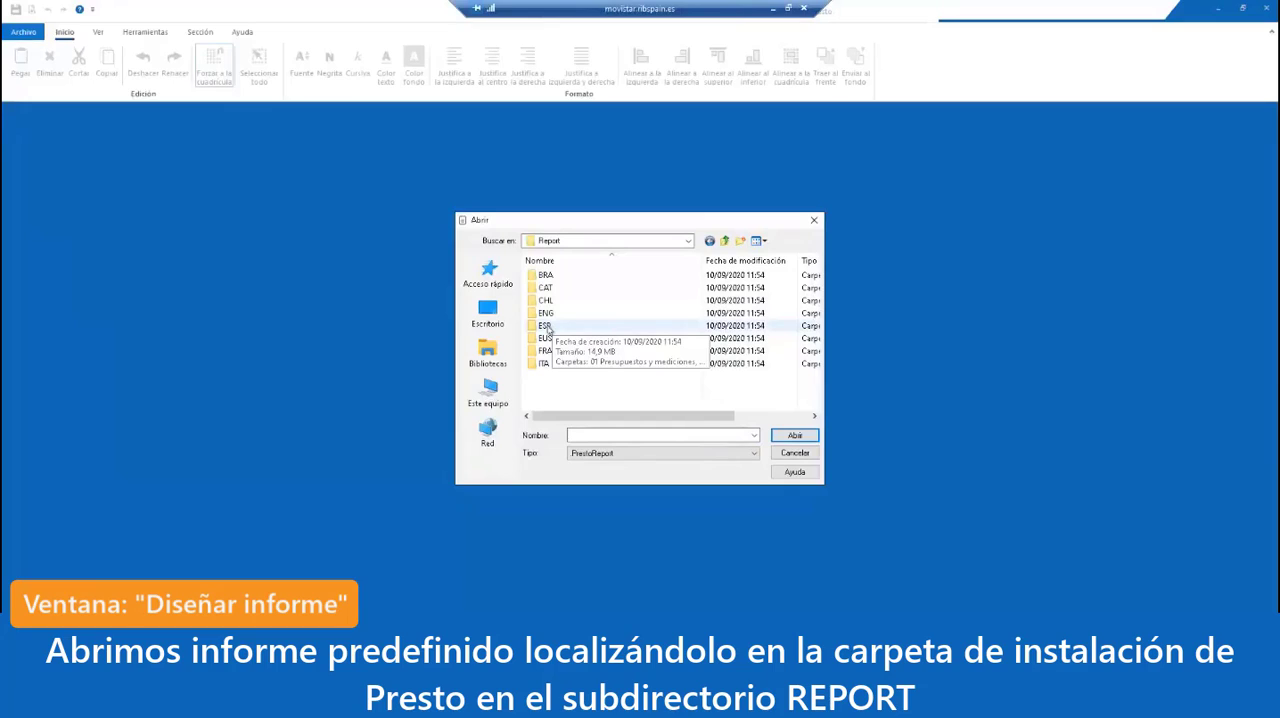
Step: Open the predefined report Resumen de presupuesto.PrestoReport from ESP, 01 Presupuestos y mediciones
{"action": "double_click", "coordinate": [545, 326]}
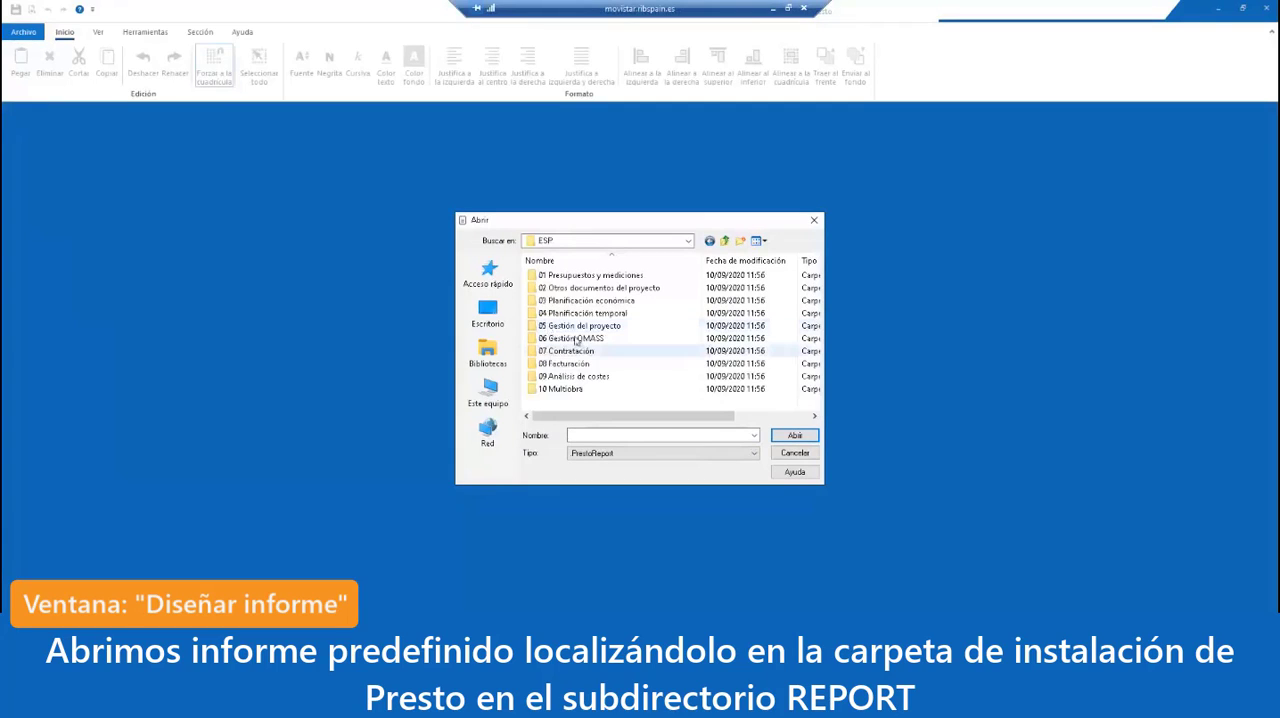
{"action": "double_click", "coordinate": [575, 278]}
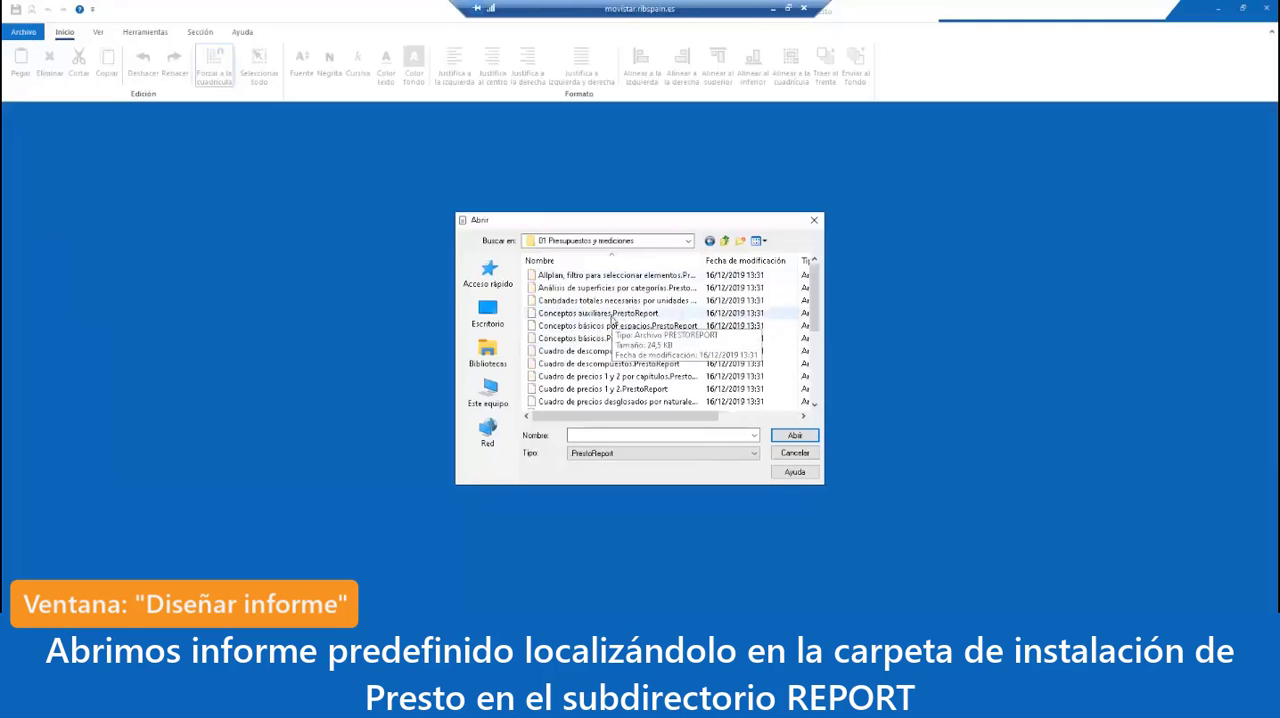
{"action": "scroll", "coordinate": [612, 318], "scroll_direction": "down", "scroll_amount": 5}
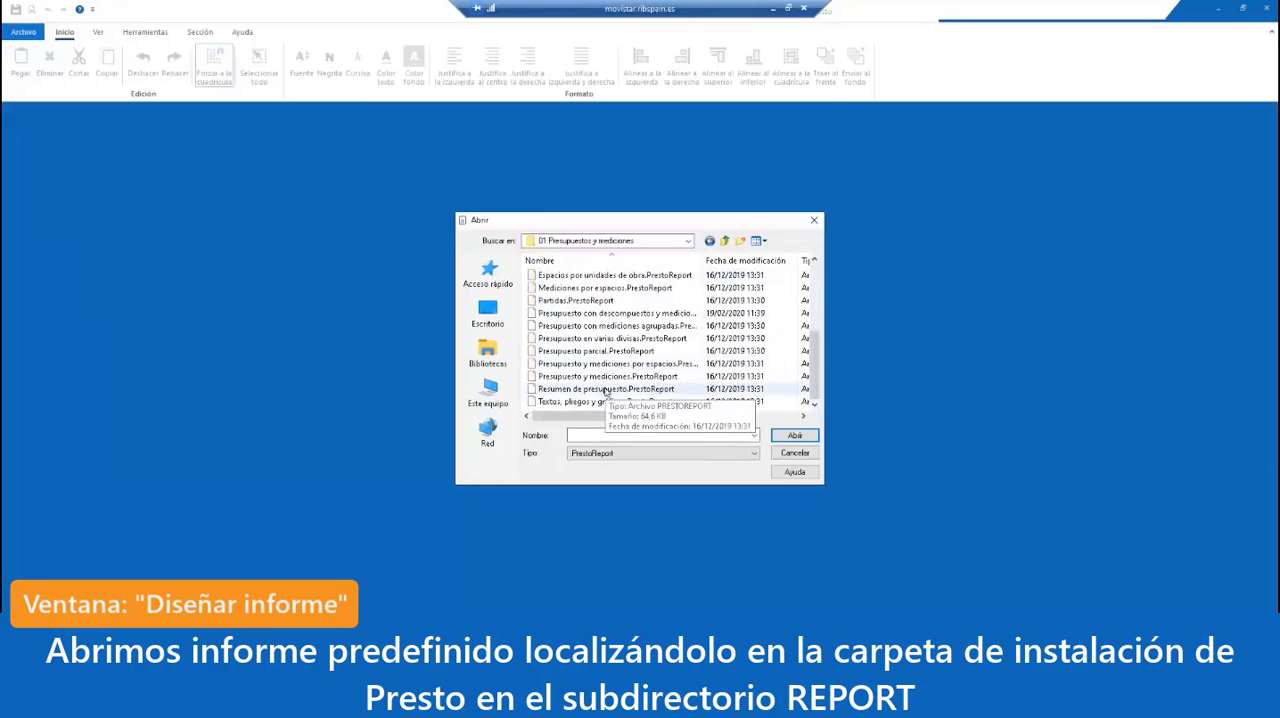
{"action": "double_click", "coordinate": [605, 389]}
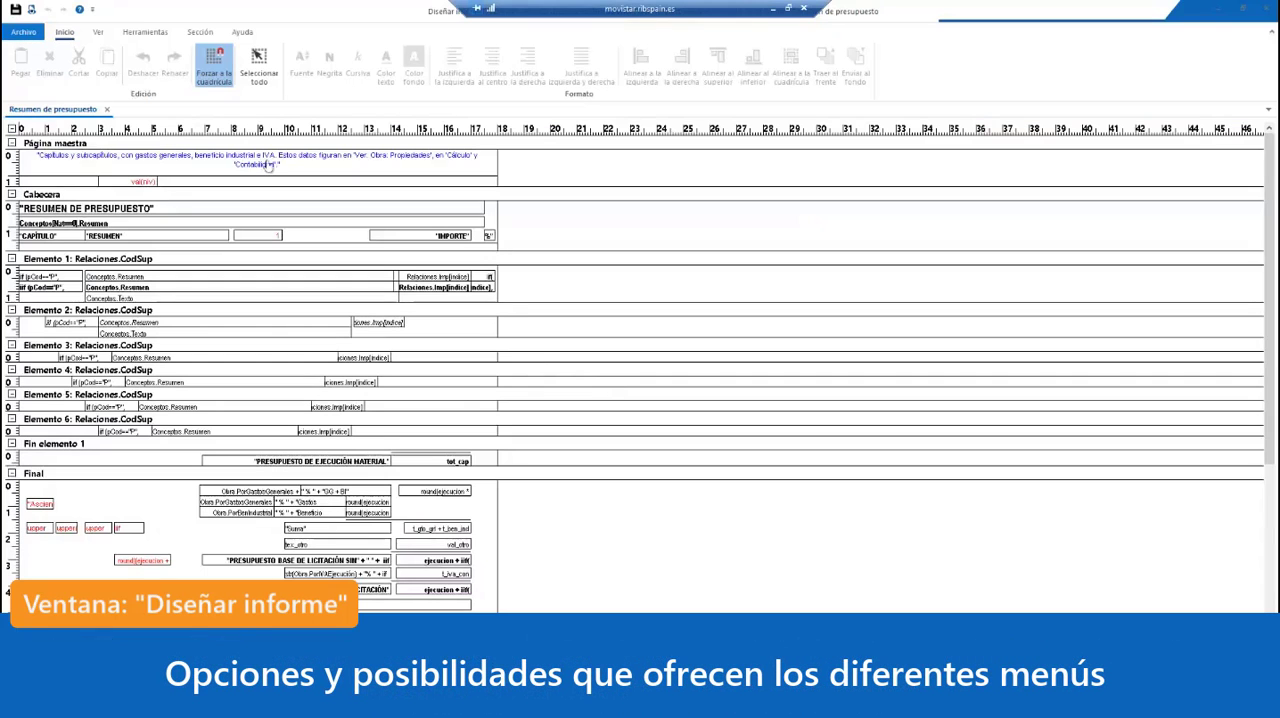
Step: Preview the Resumen de presupuesto report with its proposed answers, and return to the design
{"action": "scroll", "coordinate": [426, 586], "scroll_direction": "down", "scroll_amount": 1}
{"action": "scroll", "coordinate": [426, 580], "scroll_direction": "up", "scroll_amount": 1}
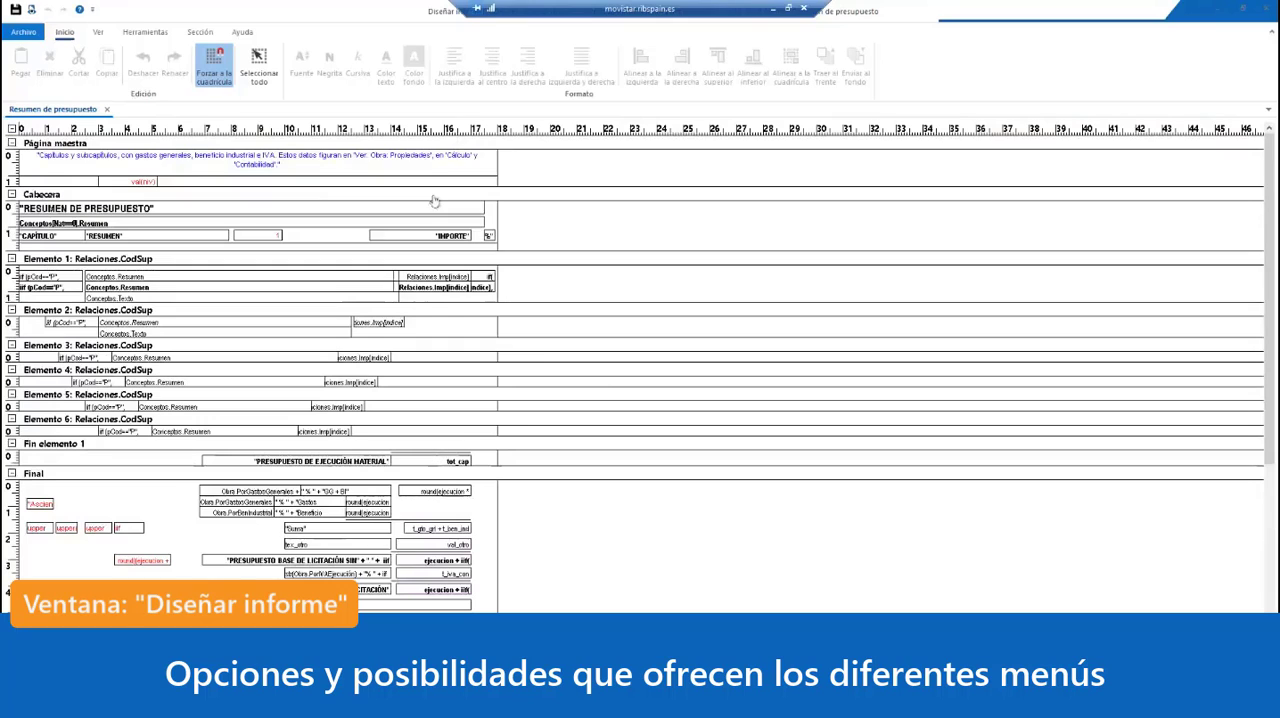
{"action": "left_click", "coordinate": [32, 9]}
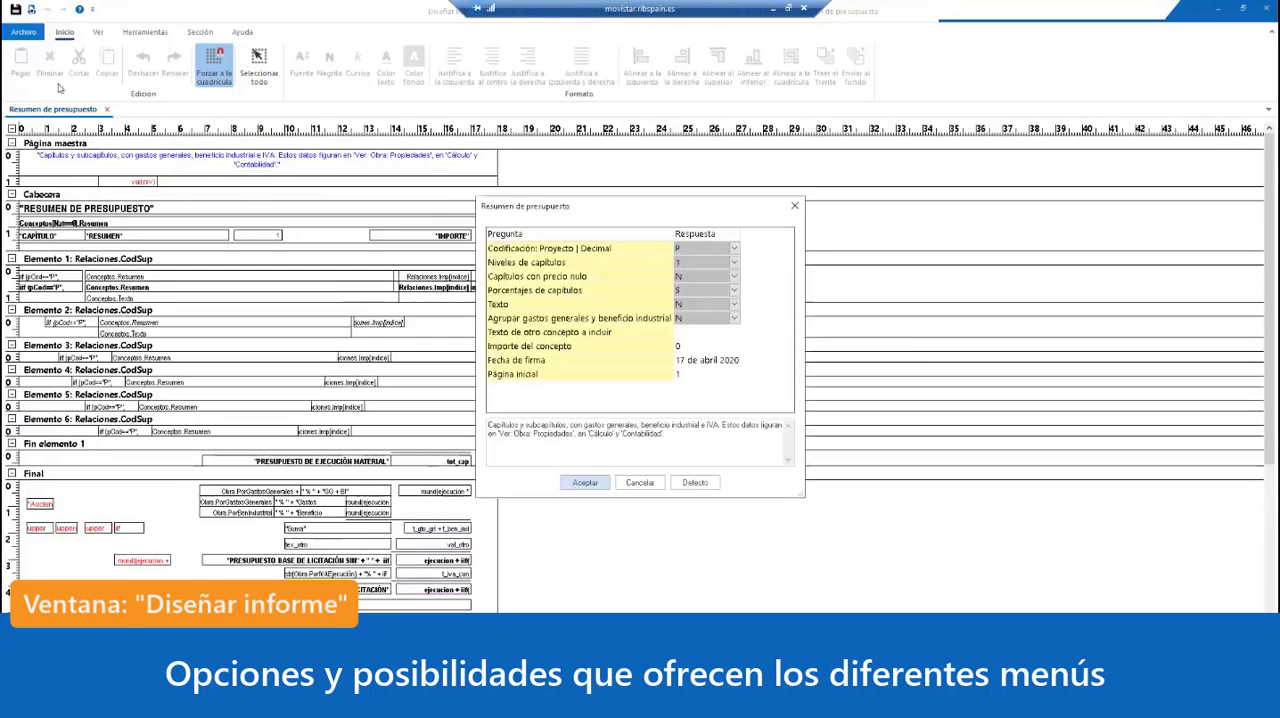
{"action": "left_click", "coordinate": [585, 479]}
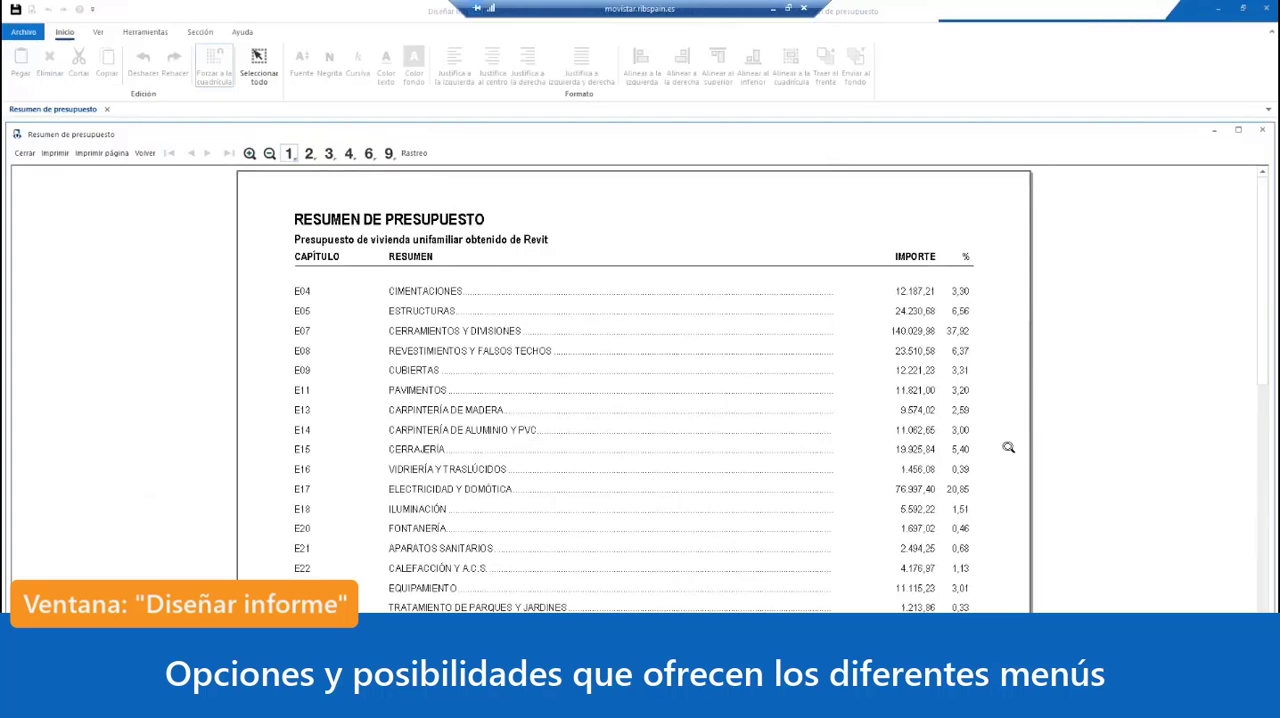
{"action": "key", "text": "Escape"}
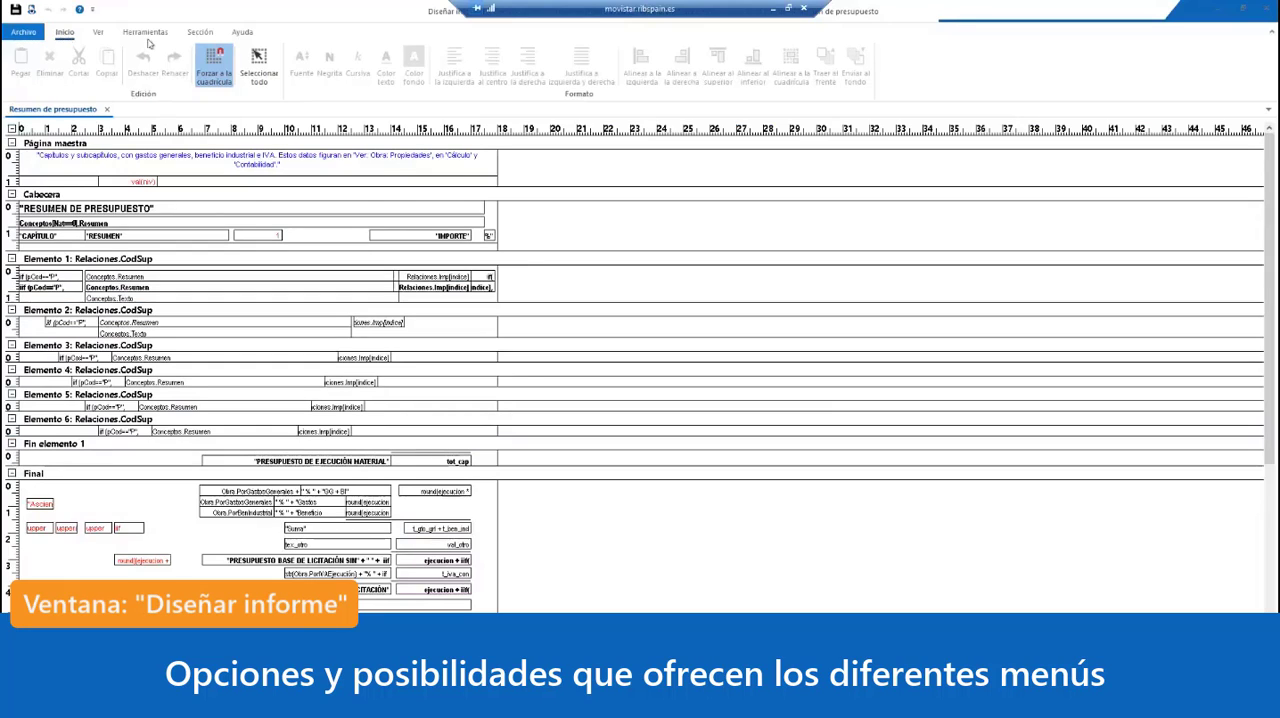
Step: Check the printer, paper size and orientation options for the report without changing them
{"action": "left_click", "coordinate": [24, 33]}
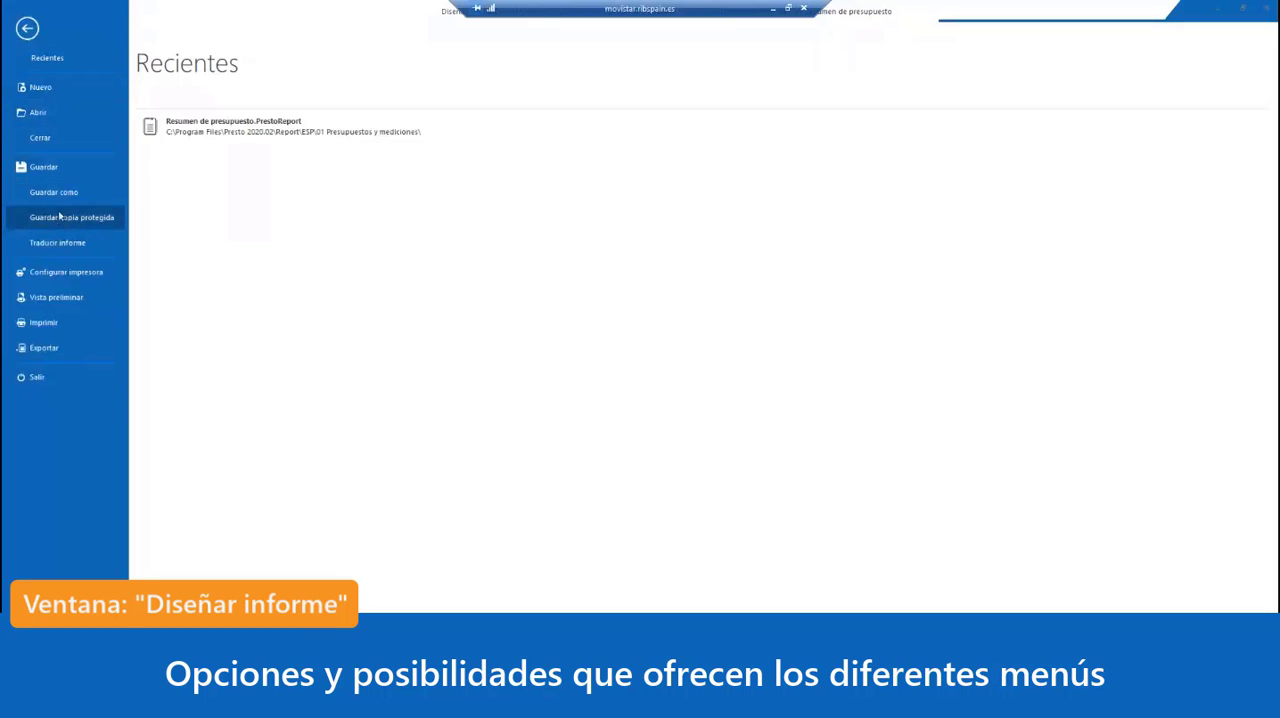
{"action": "left_click", "coordinate": [60, 272]}
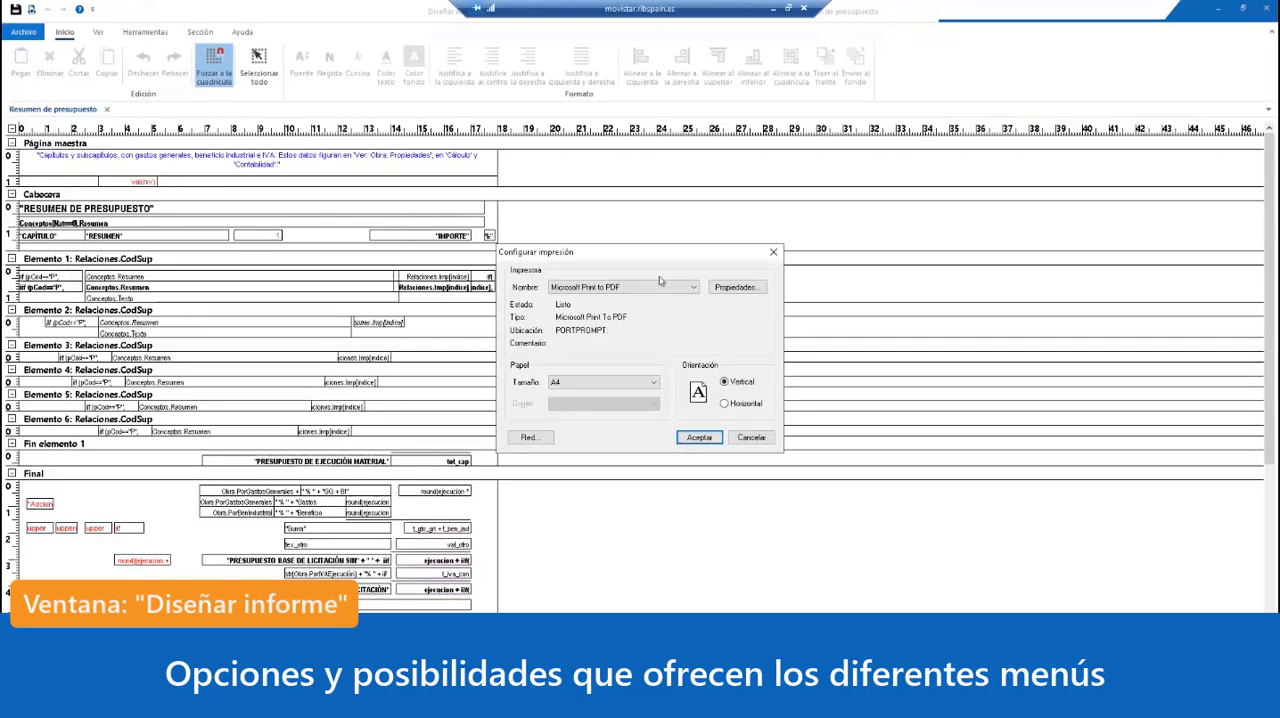
{"action": "left_click", "coordinate": [773, 252]}
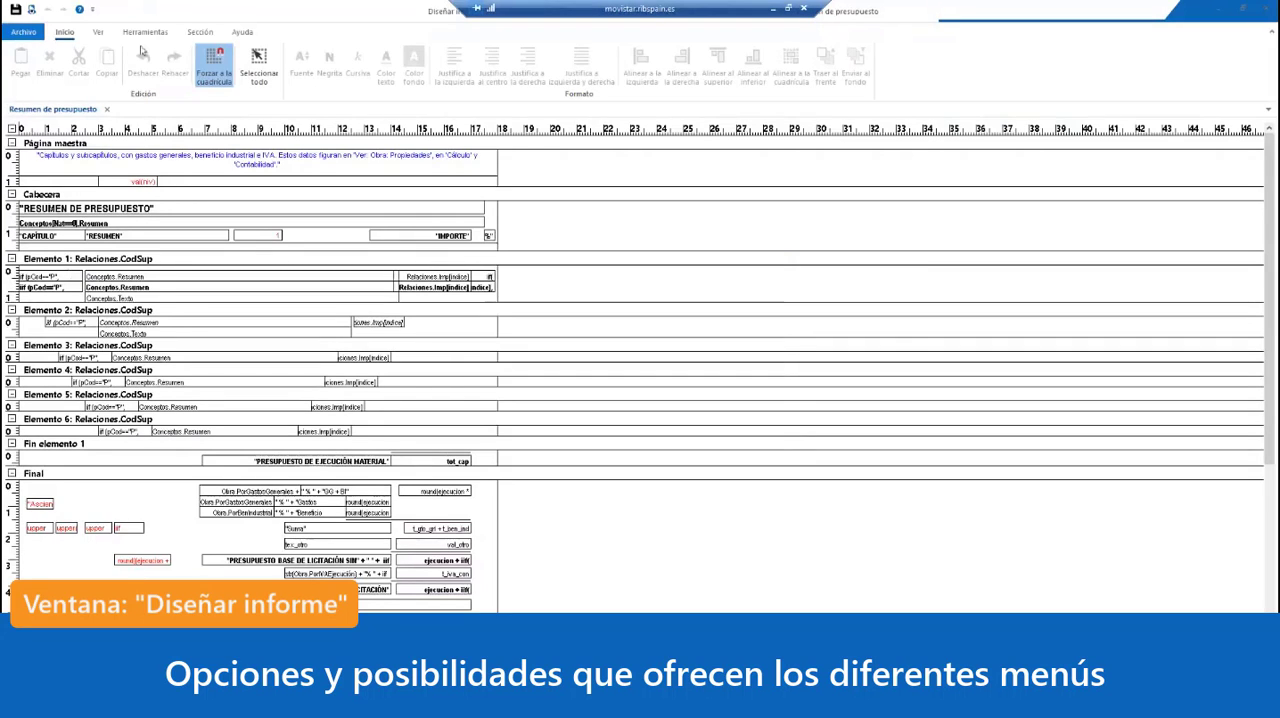
Step: Check the available export formats for the report using its proposed answers, and leave without exporting
{"action": "left_click", "coordinate": [22, 32]}
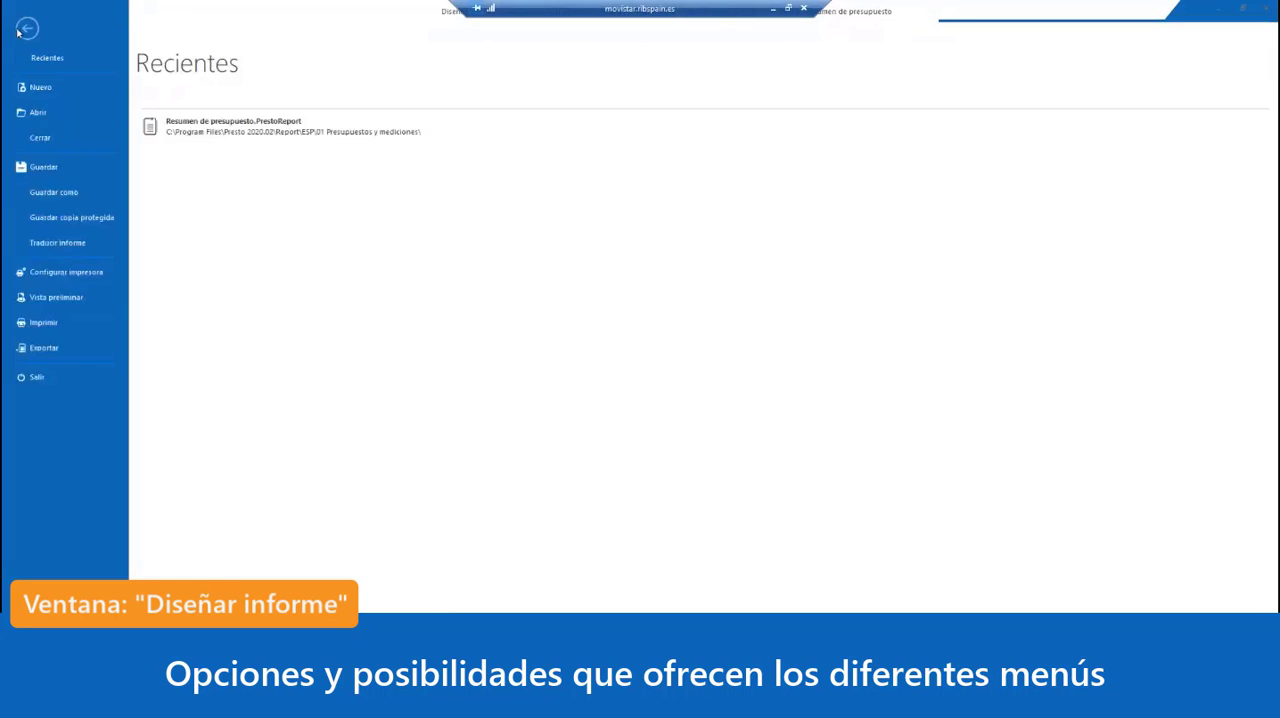
{"action": "left_click", "coordinate": [46, 349]}
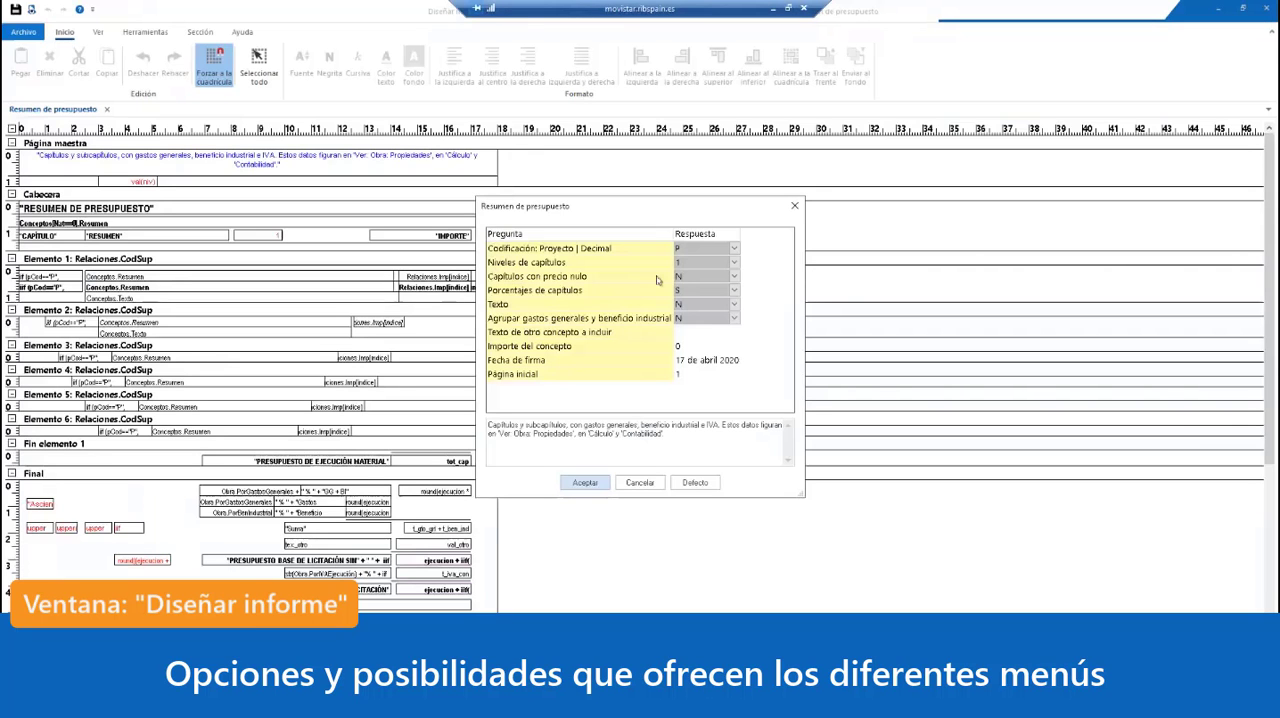
{"action": "left_click", "coordinate": [570, 480]}
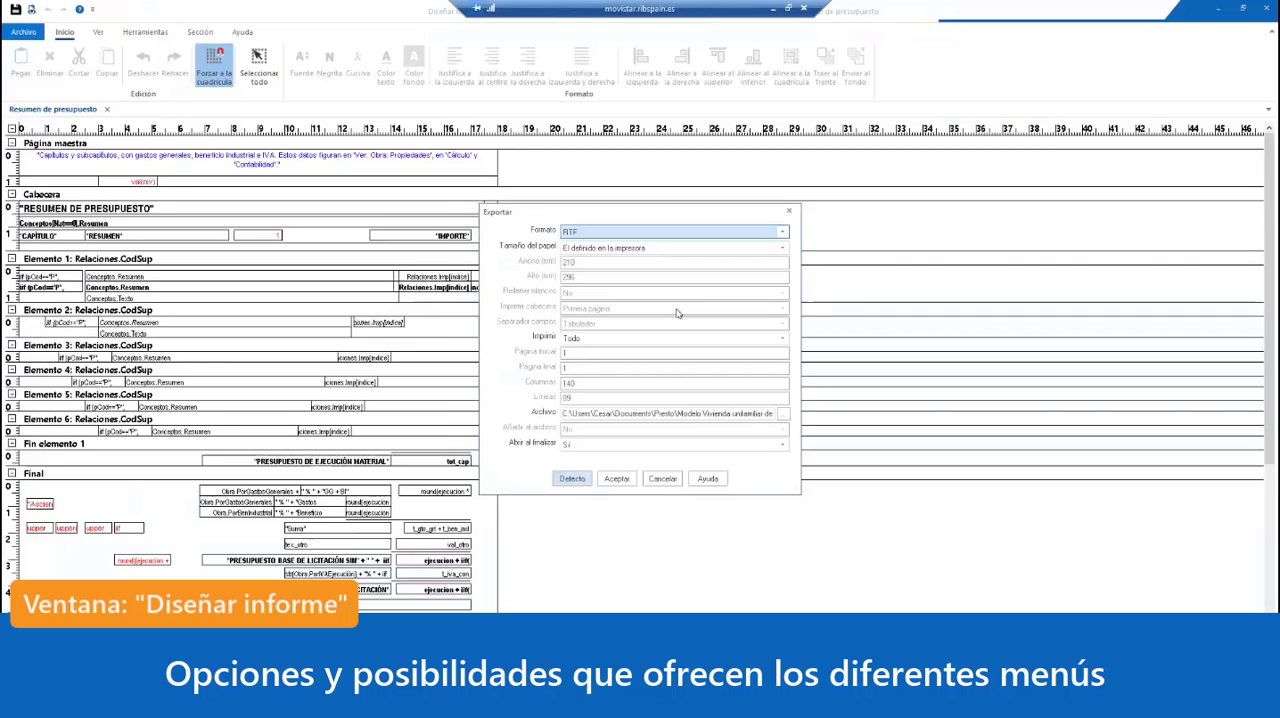
{"action": "left_click", "coordinate": [784, 232]}
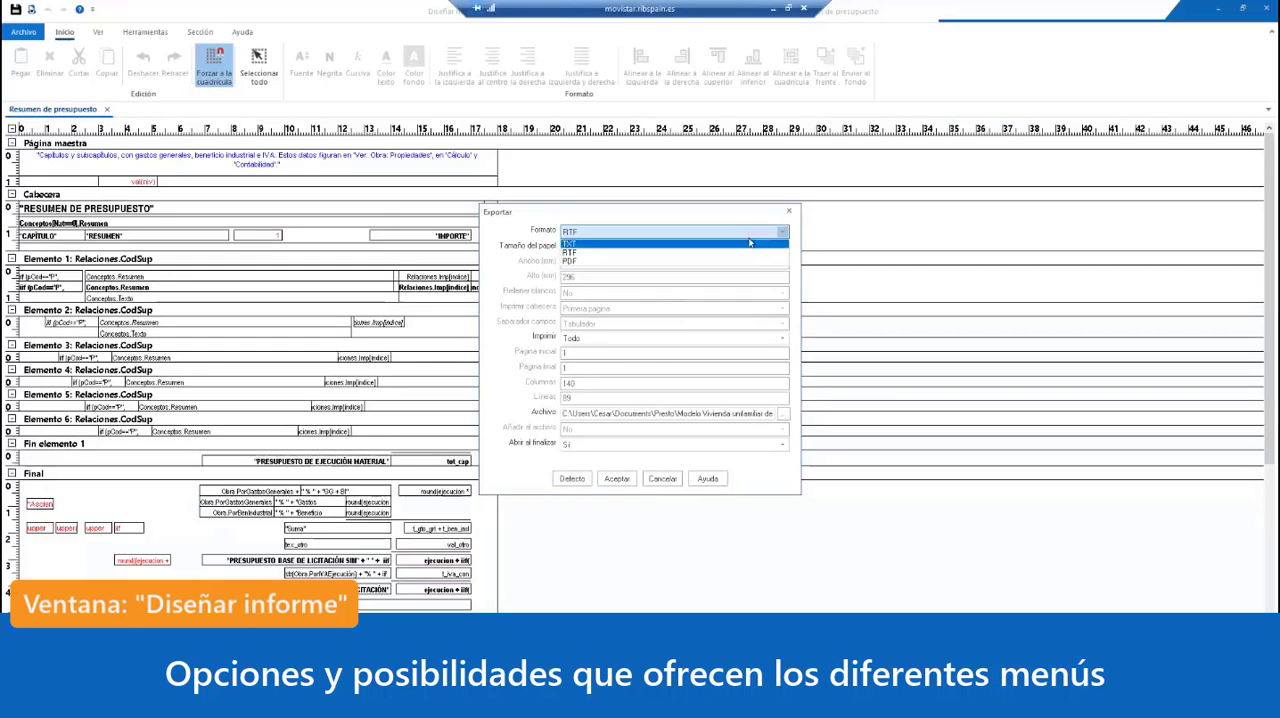
{"action": "left_click", "coordinate": [790, 214]}
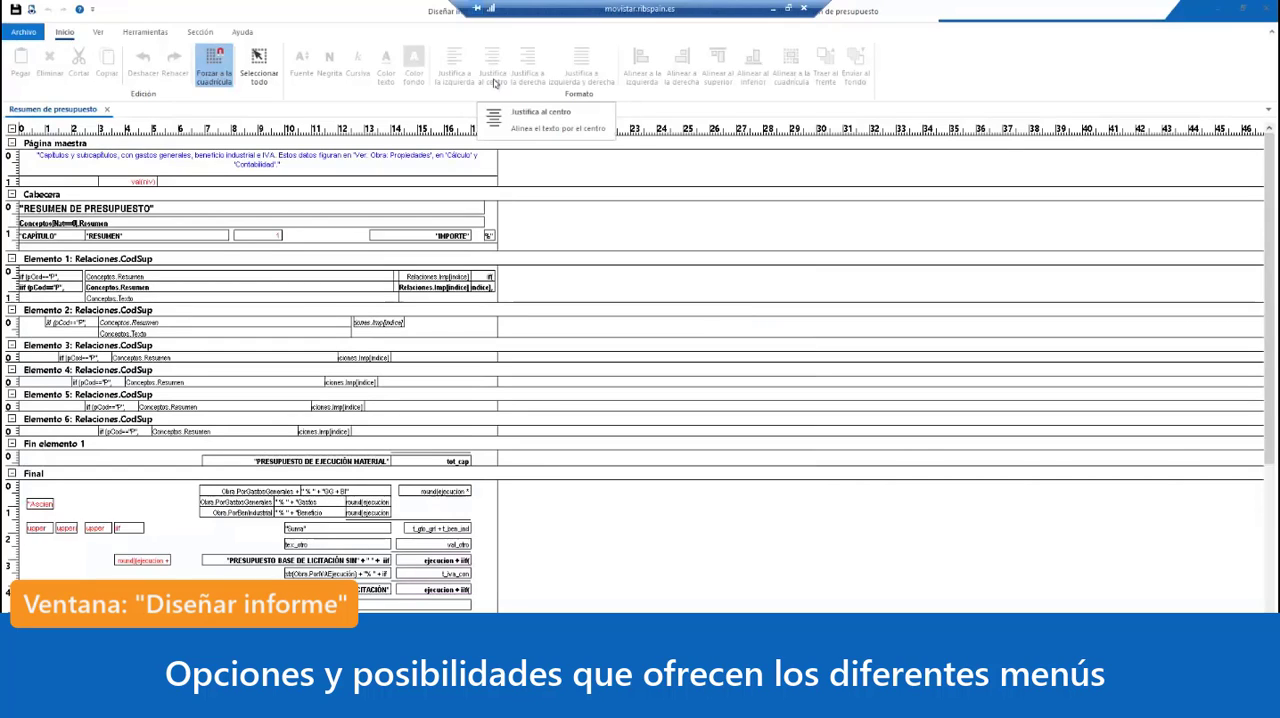
Step: Review the designer's view, drawing tool and section commands, and examine the report's sections down to Final
{"action": "left_click", "coordinate": [98, 32]}
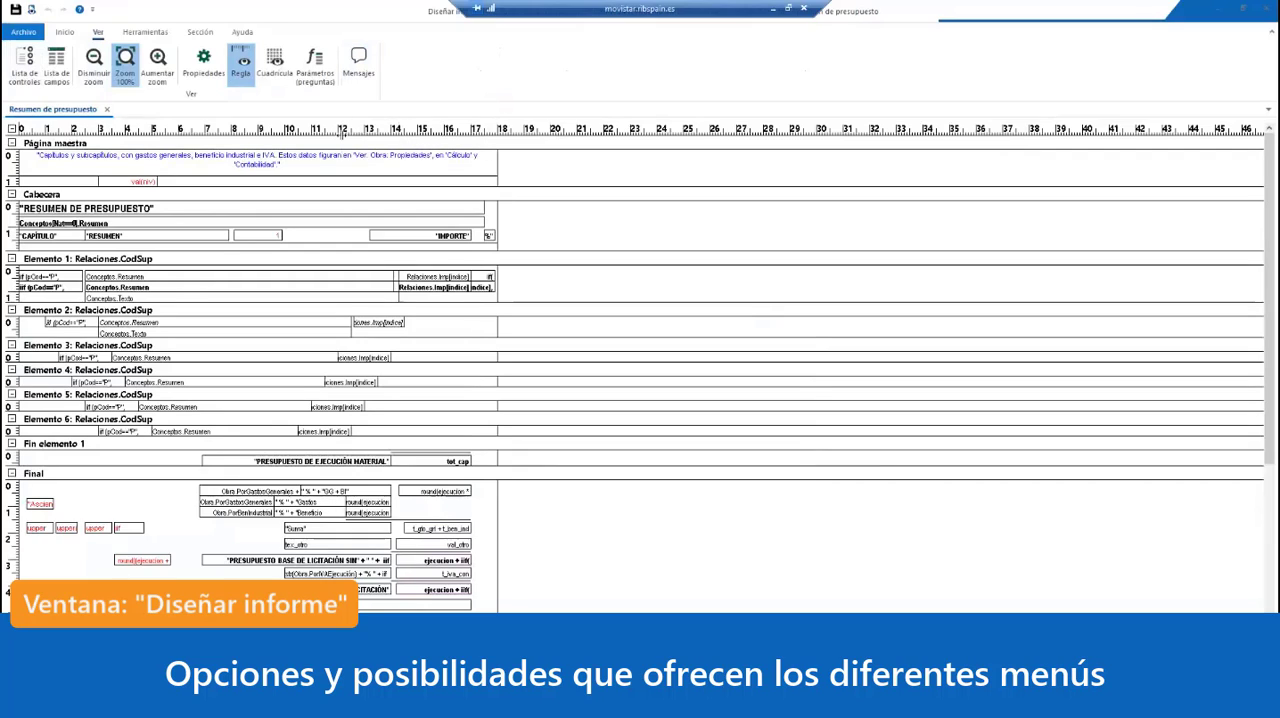
{"action": "left_click", "coordinate": [139, 32]}
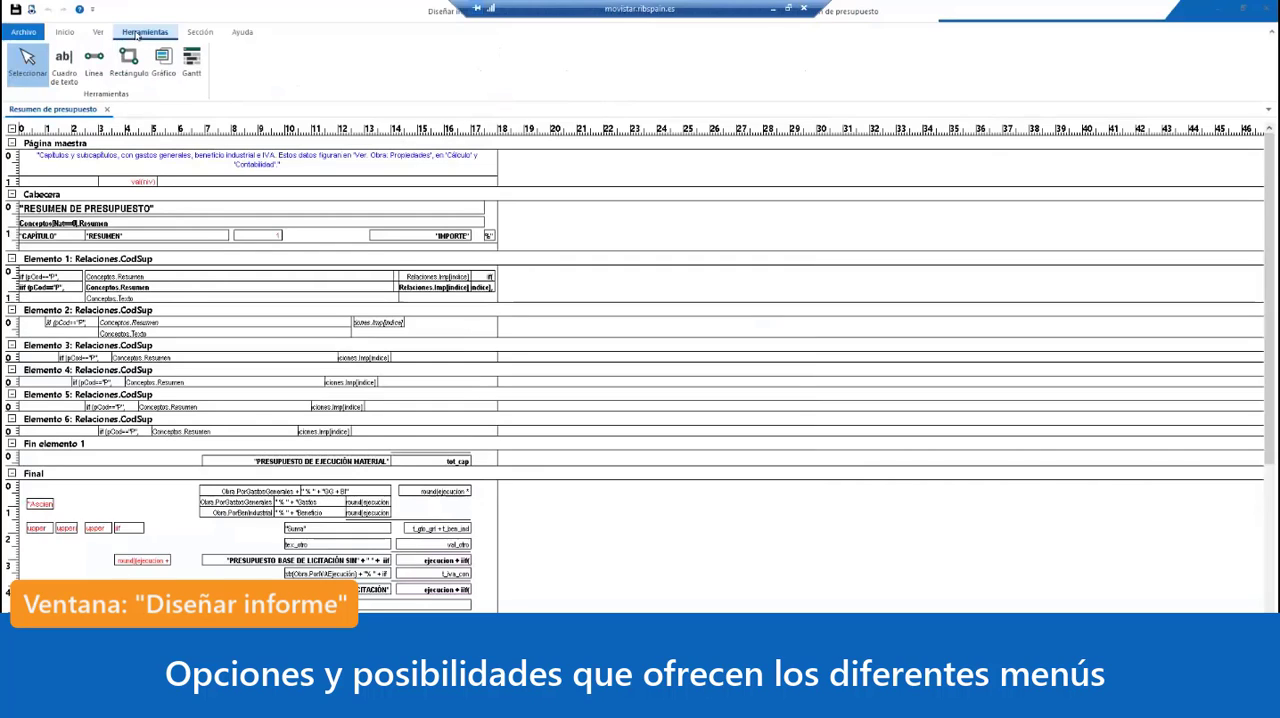
{"action": "left_click", "coordinate": [205, 33]}
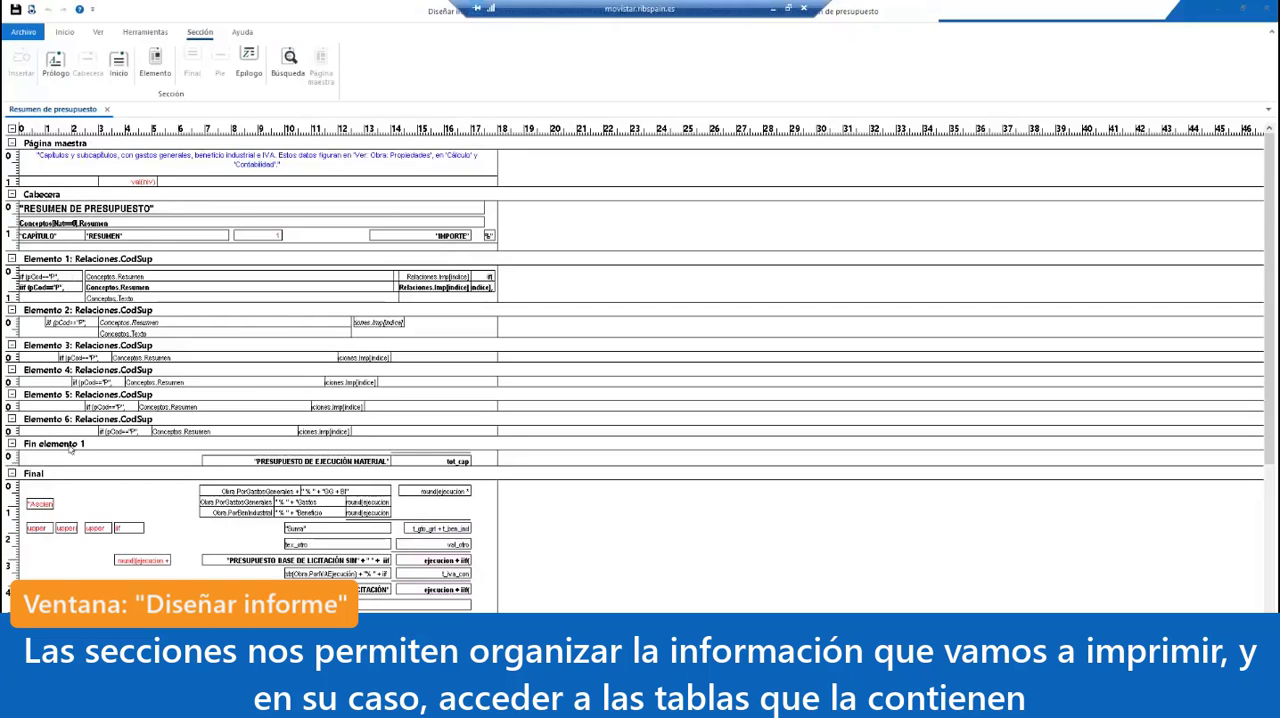
{"action": "scroll", "coordinate": [42, 478], "scroll_direction": "down", "scroll_amount": 1}
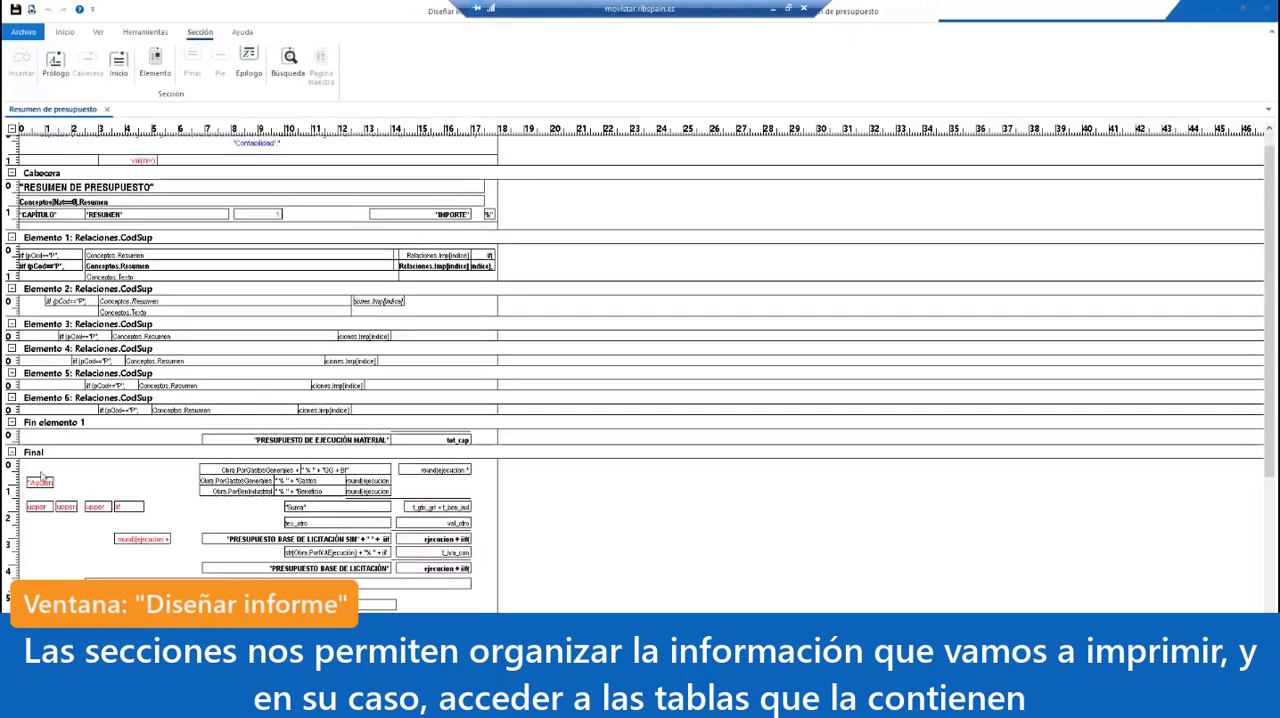
{"action": "scroll", "coordinate": [42, 478], "scroll_direction": "down", "scroll_amount": 2}
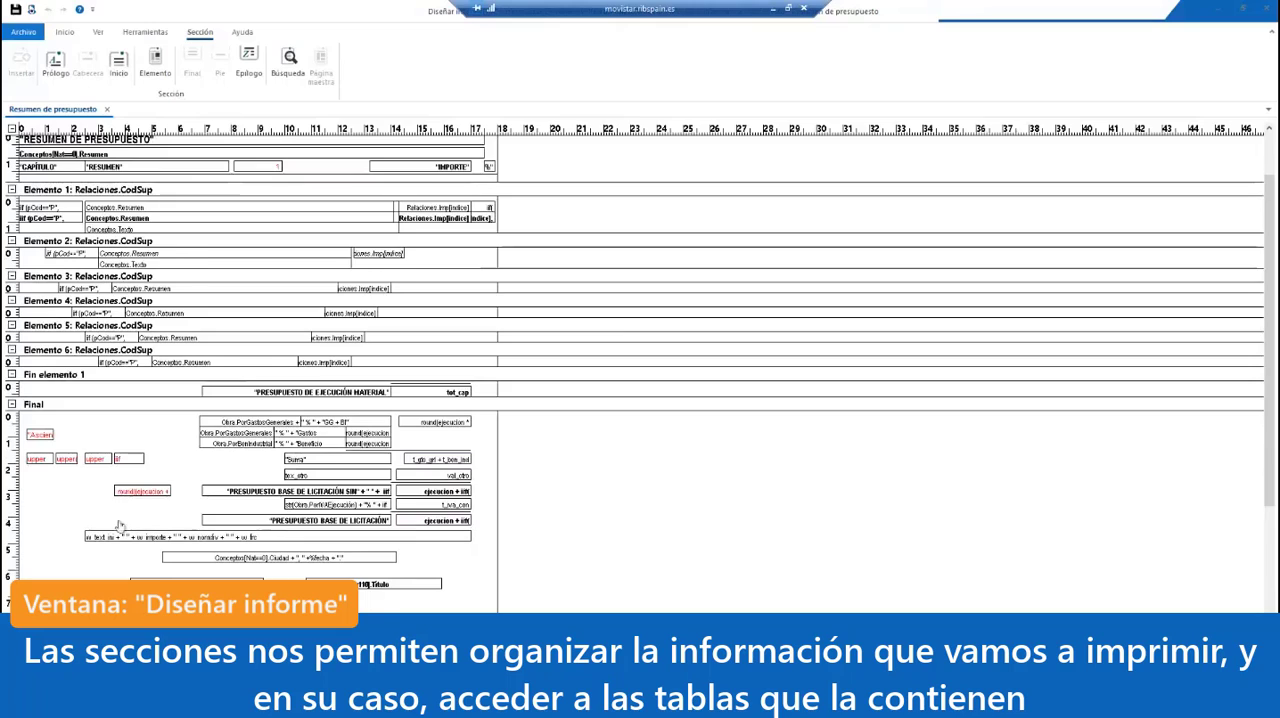
{"action": "scroll", "coordinate": [119, 525], "scroll_direction": "up", "scroll_amount": 2}
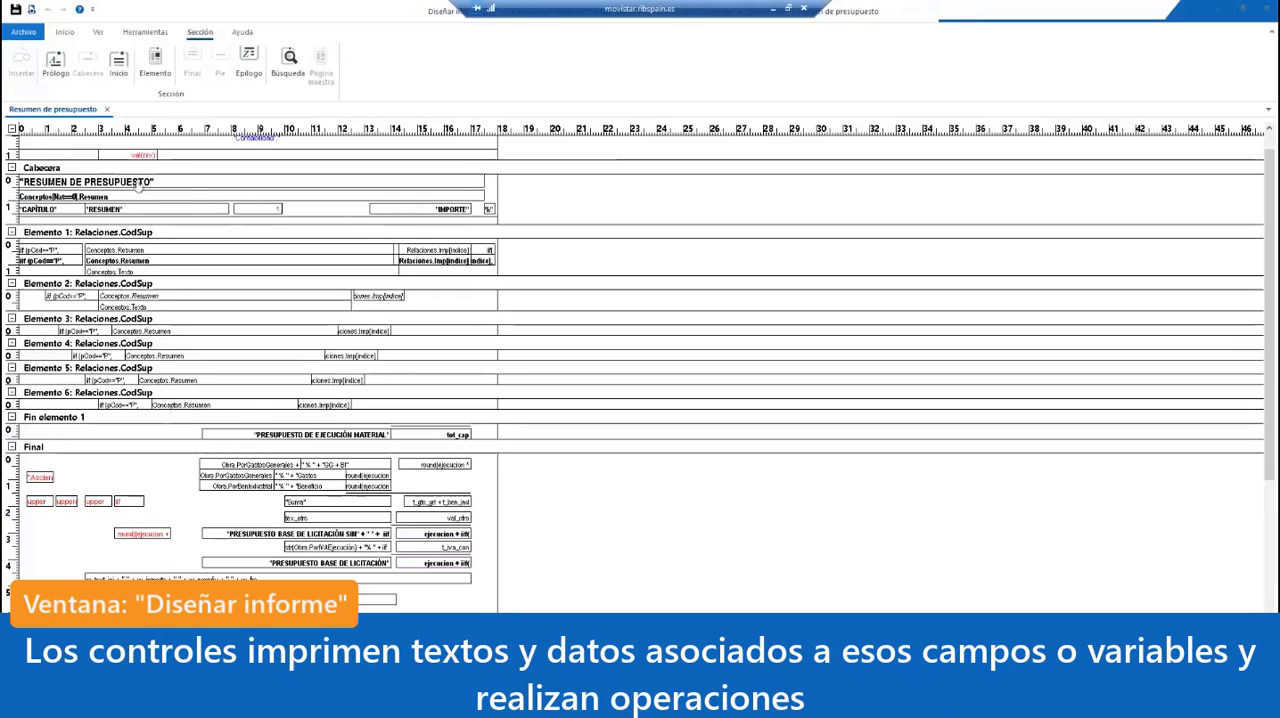
Step: Inspect individual controls in the report: the title and column headings in Cabecera and the PorIVAEjecución expression in Final
{"action": "left_click", "coordinate": [186, 185]}
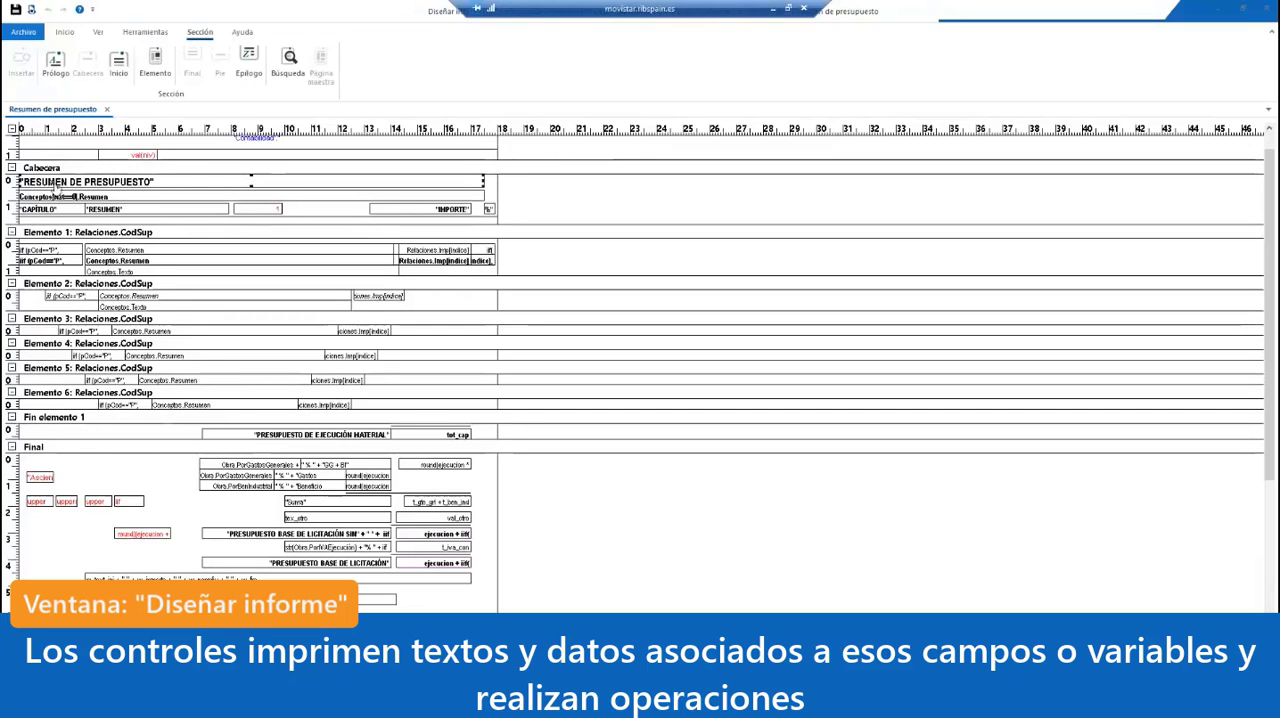
{"action": "left_click", "coordinate": [46, 208]}
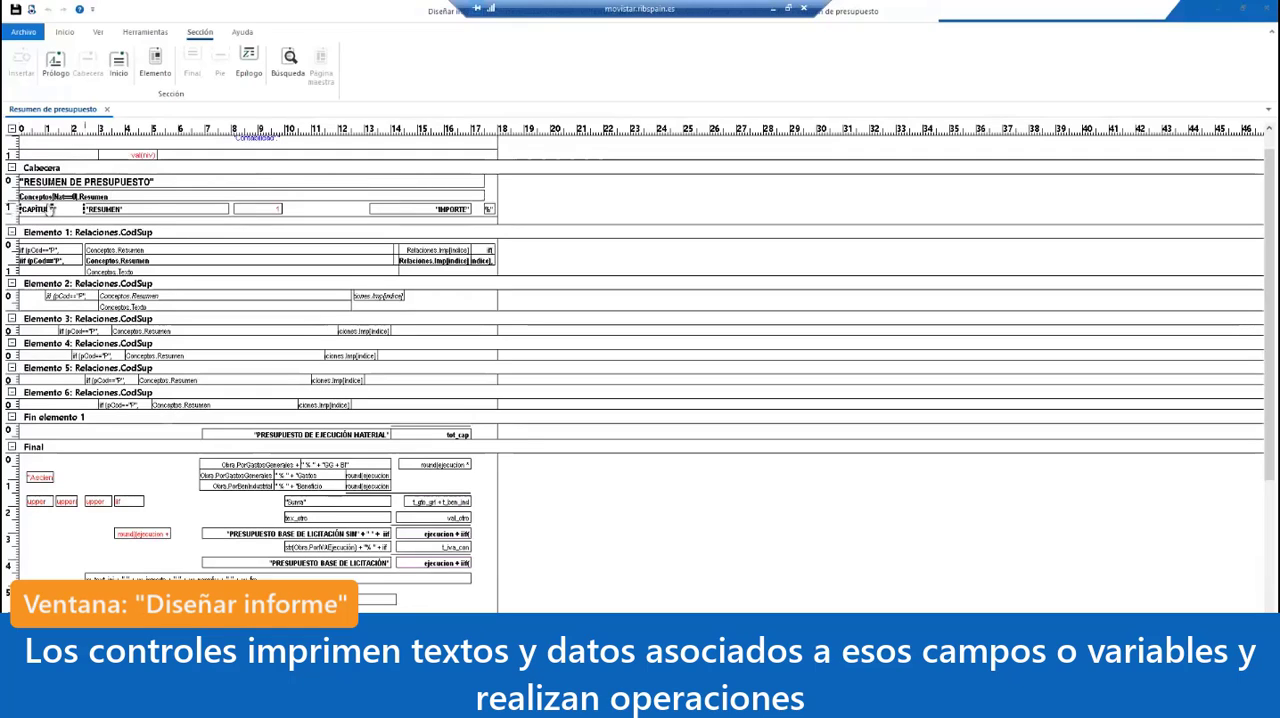
{"action": "left_click", "coordinate": [133, 209]}
{"action": "left_click", "coordinate": [252, 209]}
{"action": "left_click", "coordinate": [334, 548]}
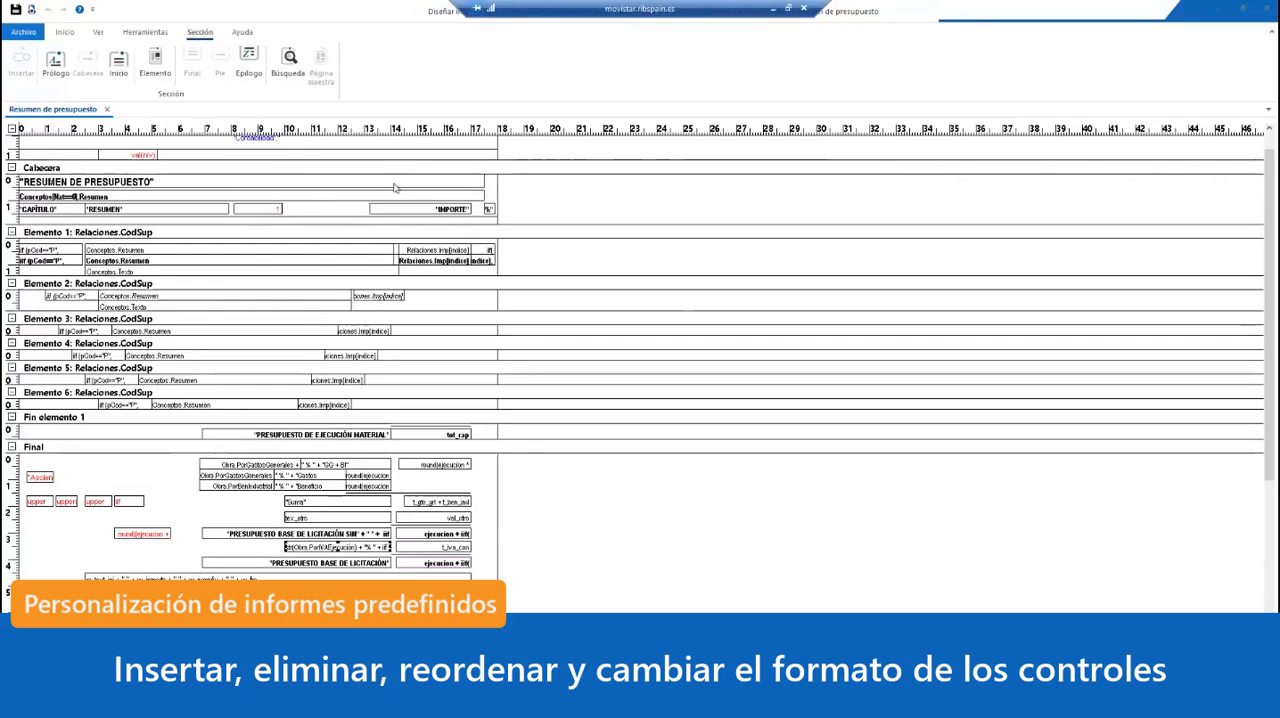
{"action": "left_click", "coordinate": [299, 184]}
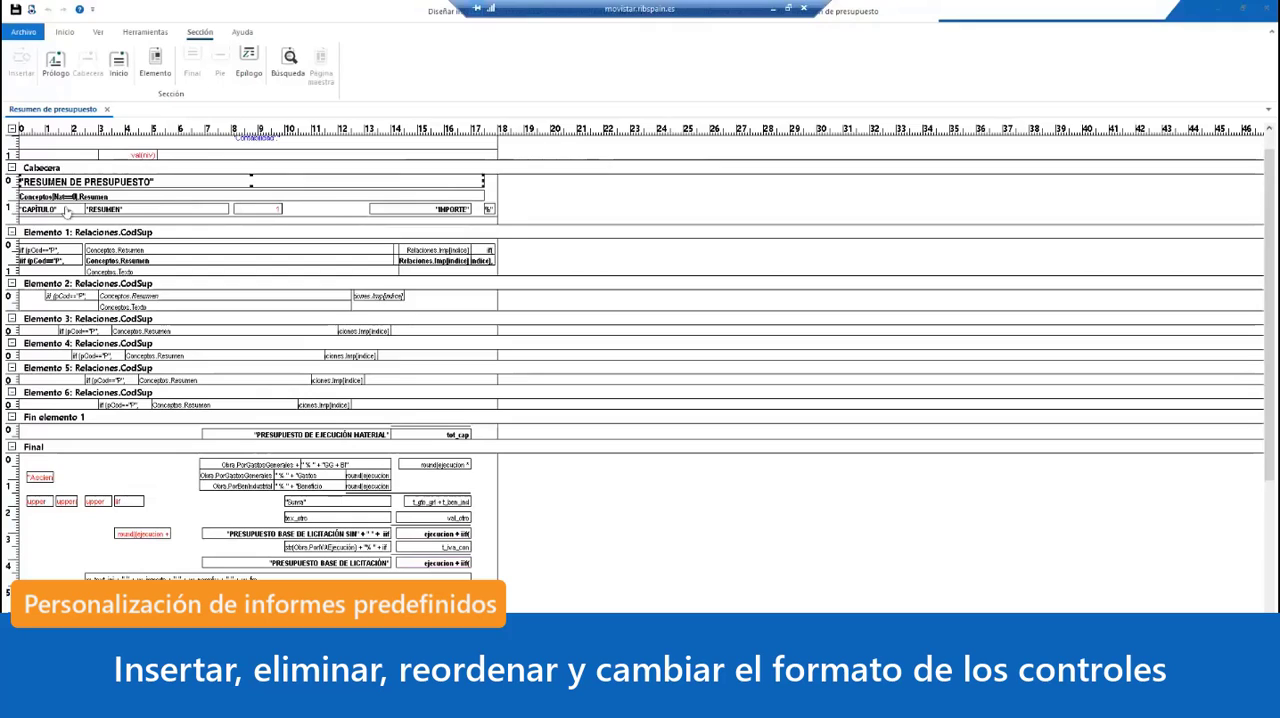
{"action": "left_click", "coordinate": [122, 211]}
{"action": "left_click", "coordinate": [257, 211], "text": "ctrl"}
{"action": "left_click", "coordinate": [420, 211], "text": "ctrl"}
{"action": "left_click", "coordinate": [624, 219]}
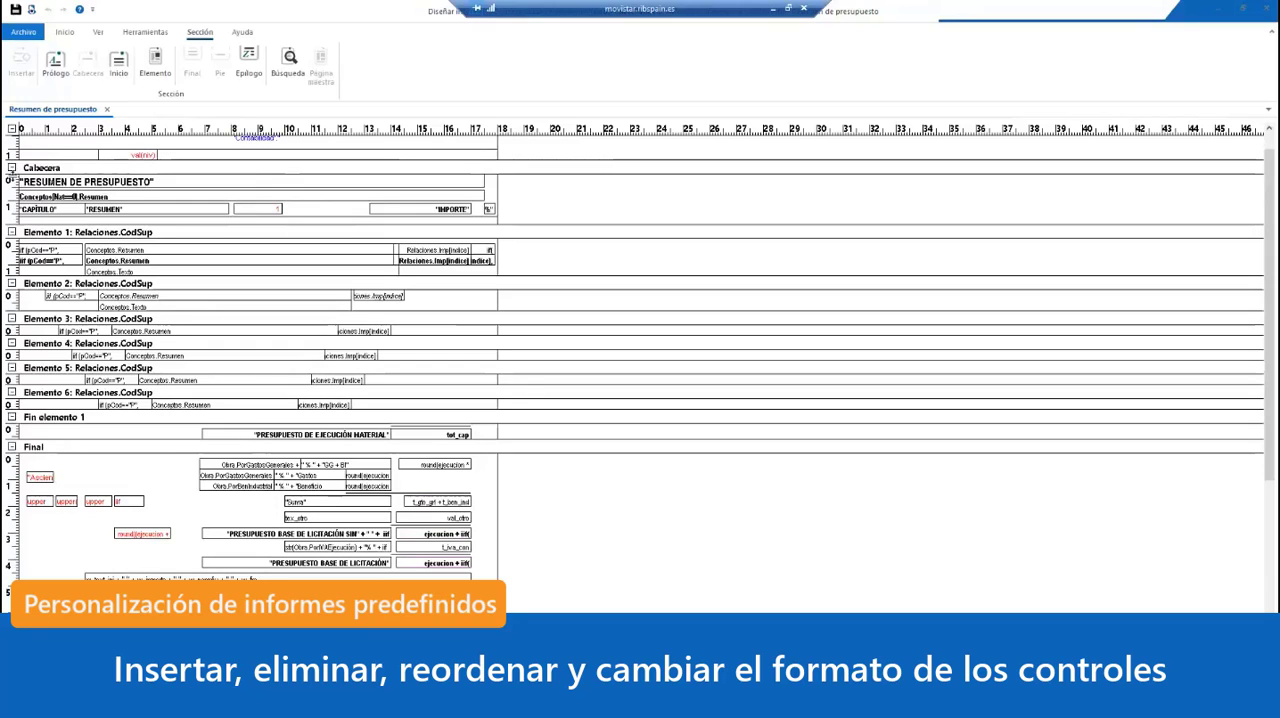
Step: Move all the controls in the Cabecera section down together about 1.8 cm, and extend the section slightly below them
{"action": "left_click_drag", "start_coordinate": [12, 176], "coordinate": [12, 219]}
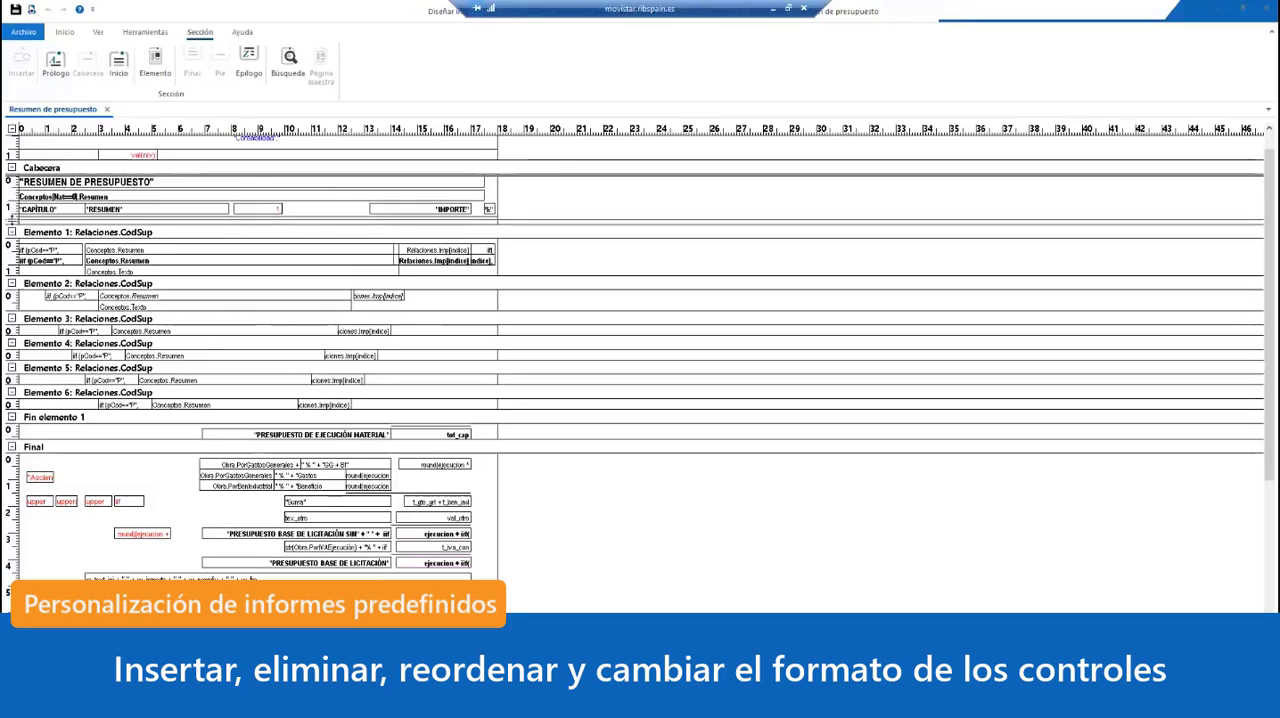
{"action": "left_click_drag", "start_coordinate": [12, 219], "coordinate": [12, 219]}
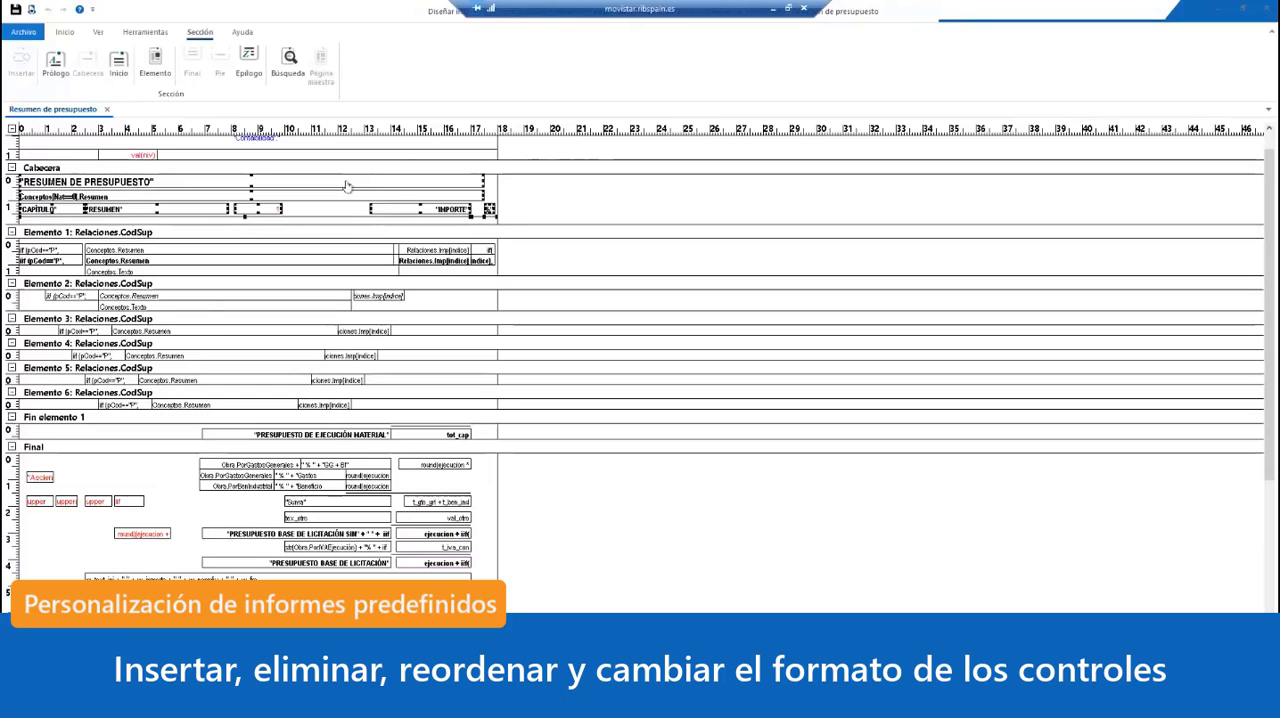
{"action": "key", "text": "Down"}
{"action": "key", "text": "Down"}
{"action": "key", "text": "Down"}
{"action": "key", "text": "Down"}
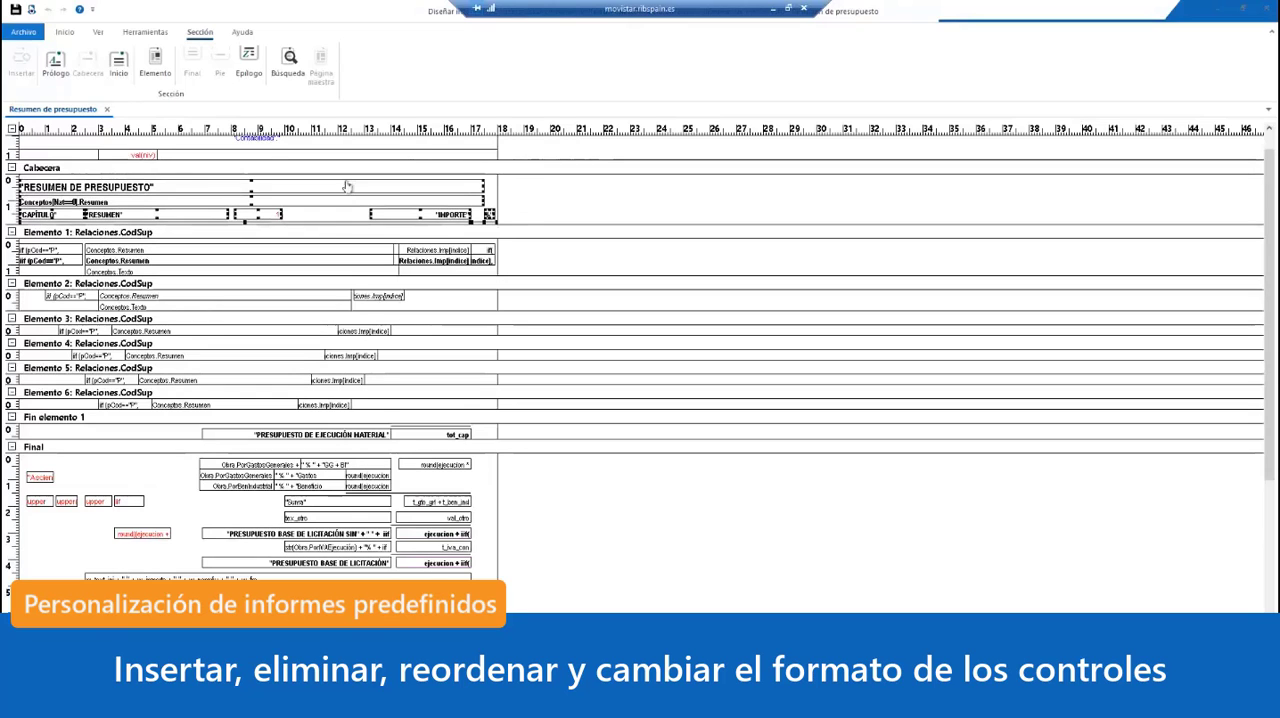
{"action": "key", "text": "Down"}
{"action": "key", "text": "Down"}
{"action": "key", "text": "Down"}
{"action": "key", "text": "Down"}
{"action": "key", "text": "Down"}
{"action": "key", "text": "Down"}
{"action": "key", "text": "Down"}
{"action": "key", "text": "Down"}
{"action": "key", "text": "Down"}
{"action": "key", "text": "Down"}
{"action": "key", "text": "Down"}
{"action": "key", "text": "Down"}
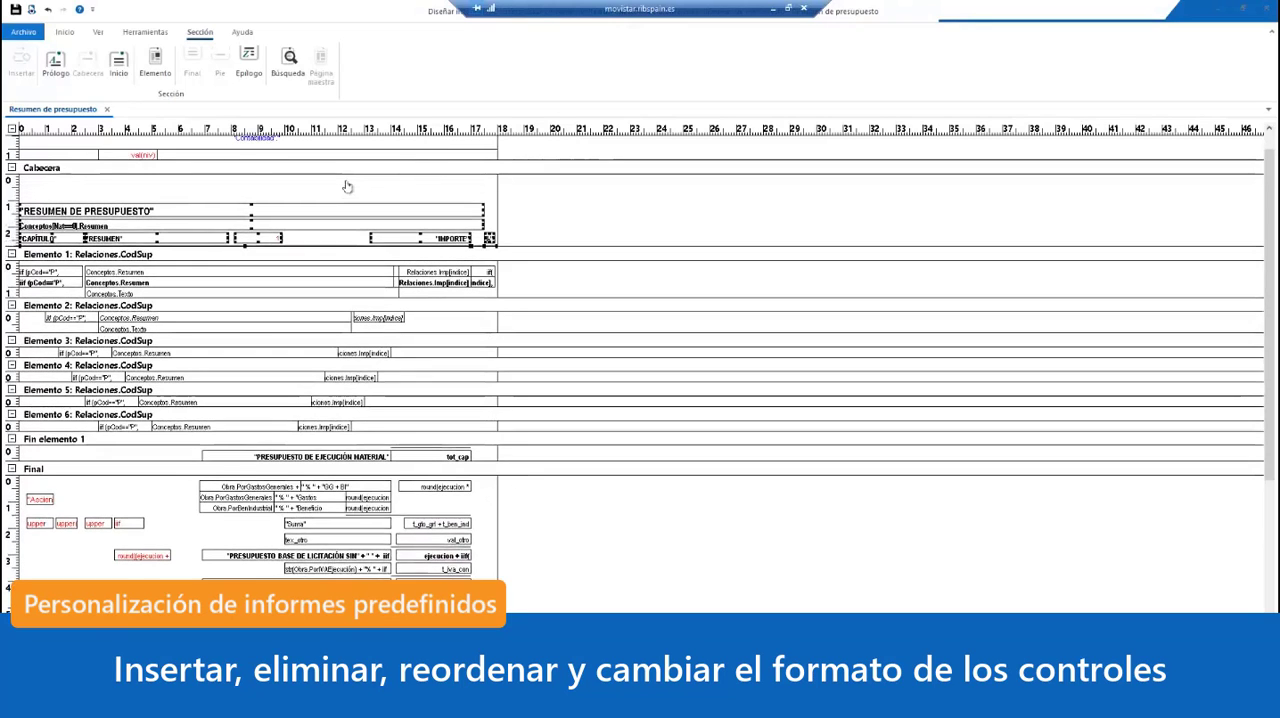
{"action": "key", "text": "Down"}
{"action": "key", "text": "Down"}
{"action": "key", "text": "Down"}
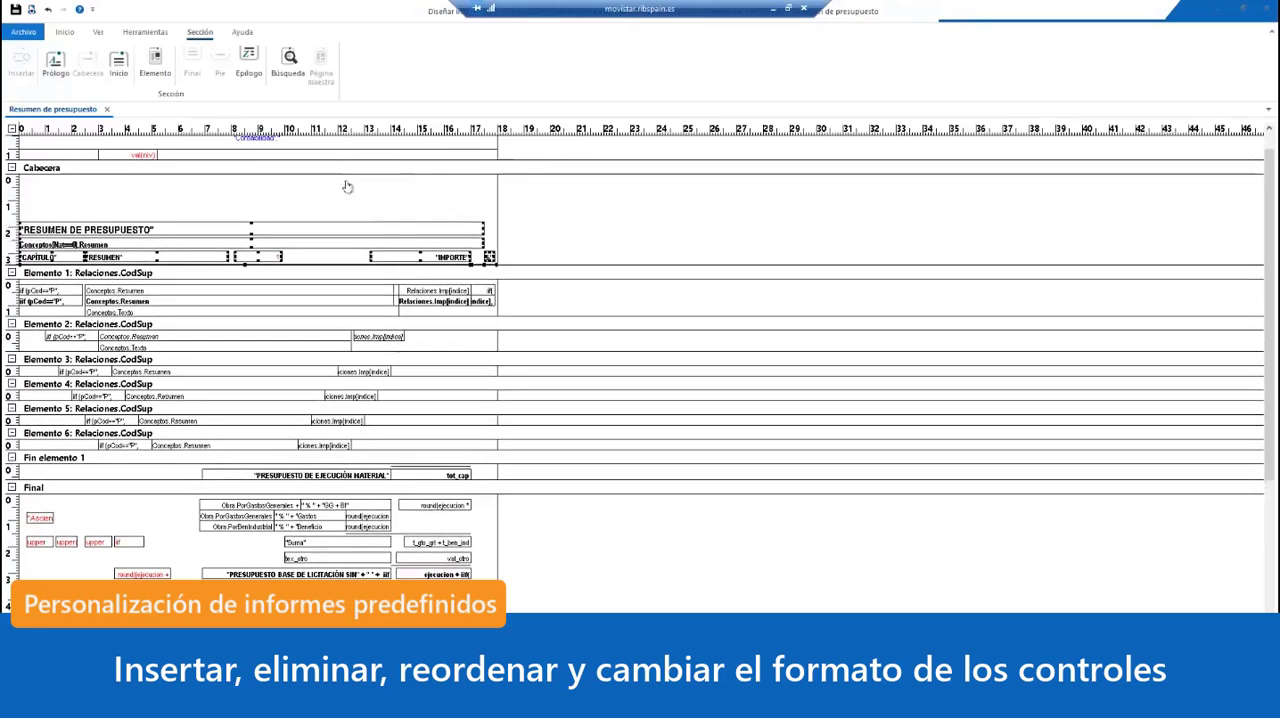
{"action": "left_click", "coordinate": [343, 267]}
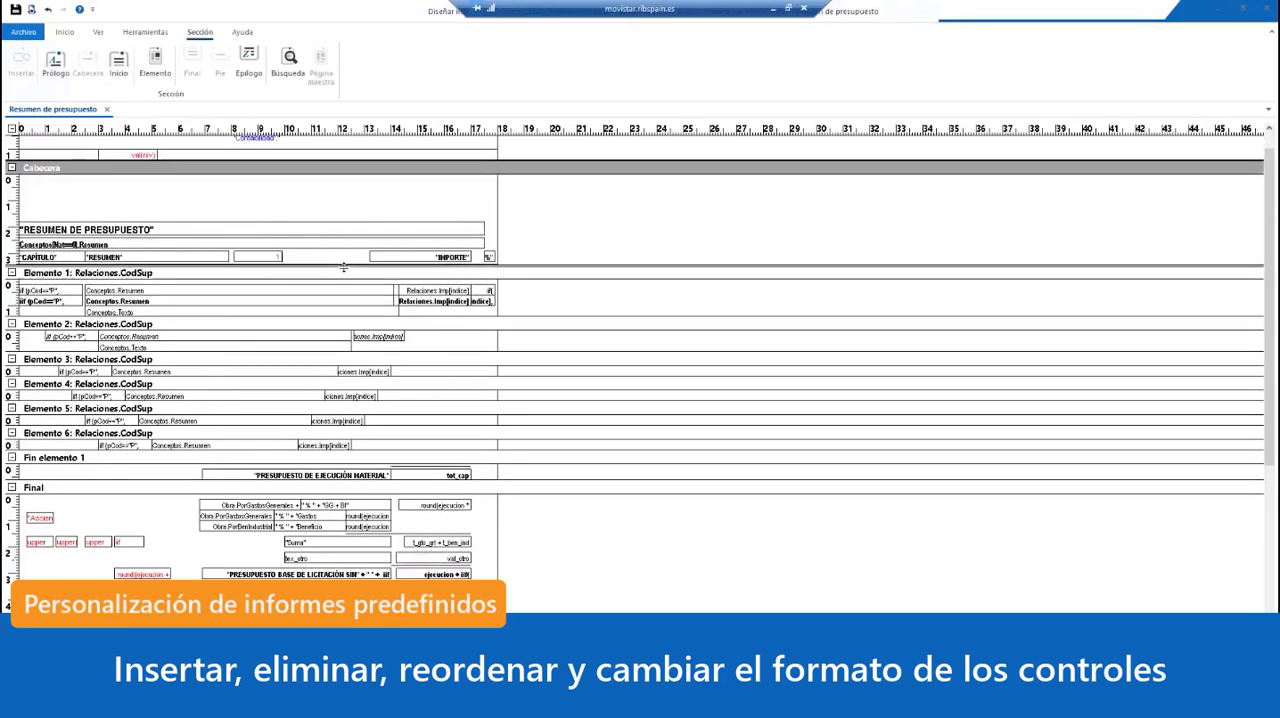
{"action": "left_click_drag", "start_coordinate": [343, 268], "coordinate": [343, 274]}
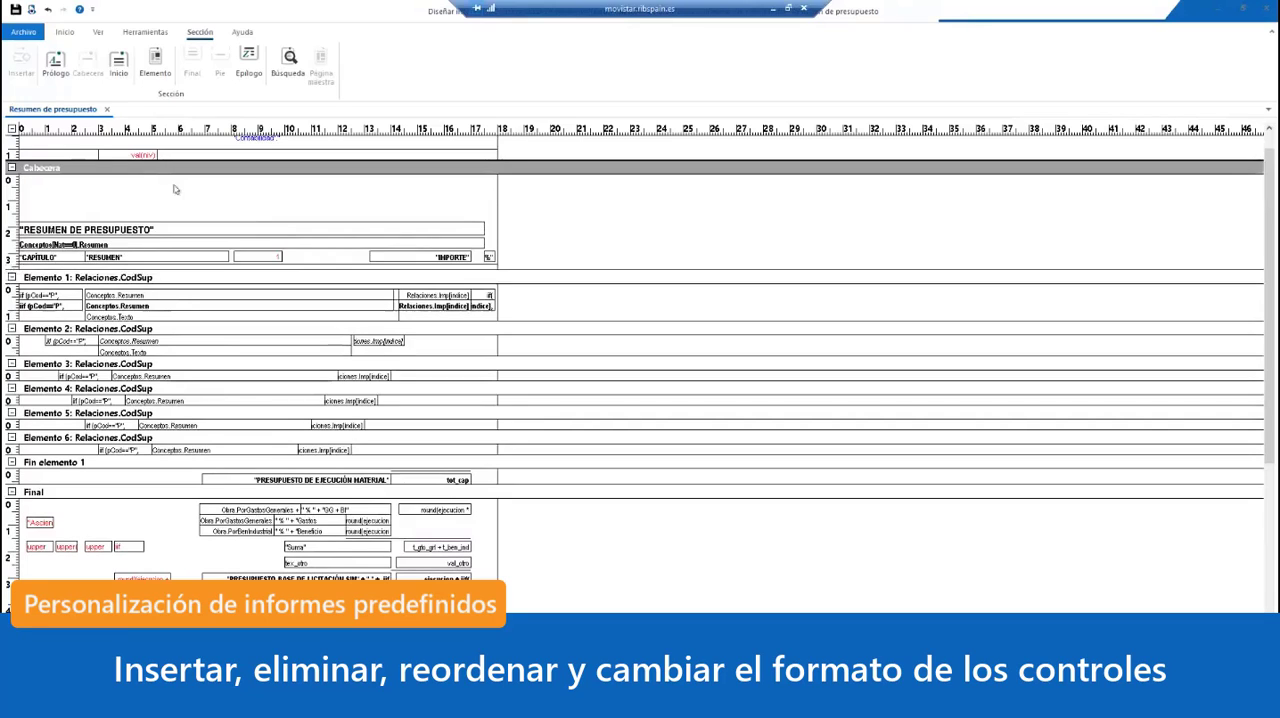
Step: Draw a Gráfico control about 6.8 by 1.4 cm in the free space above the title in Cabecera
{"action": "left_click", "coordinate": [144, 32]}
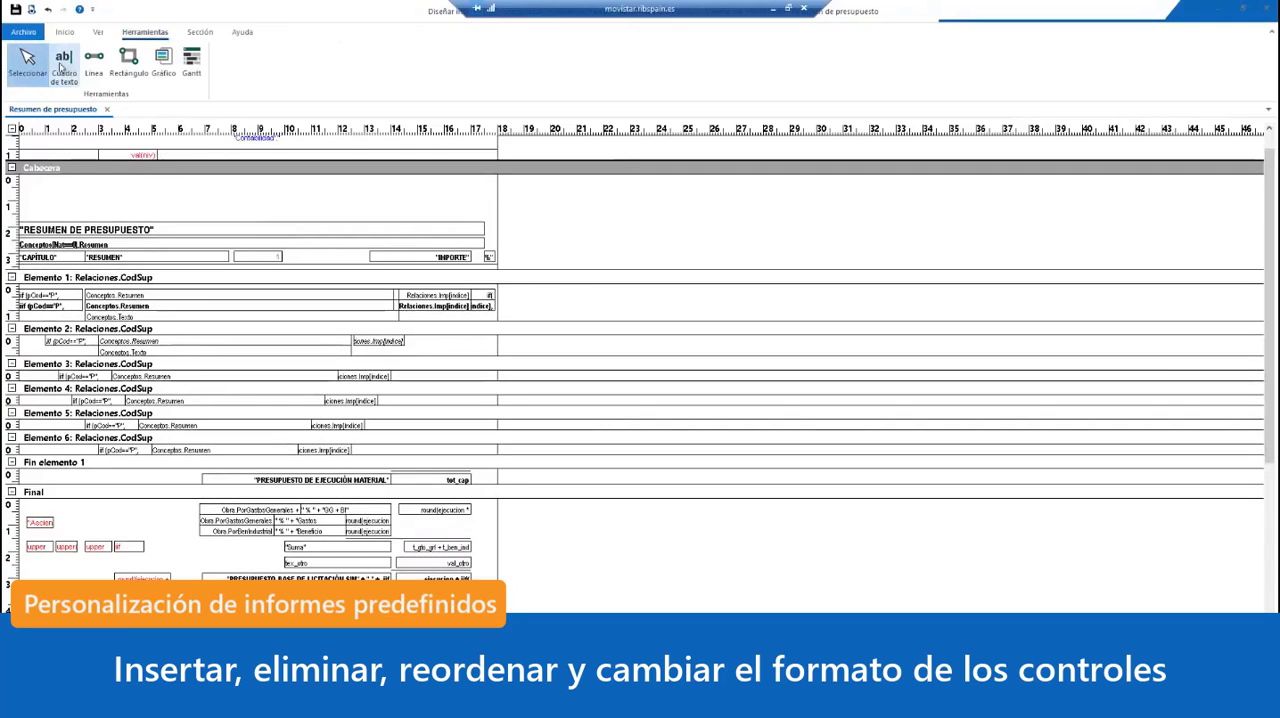
{"action": "left_click", "coordinate": [162, 74]}
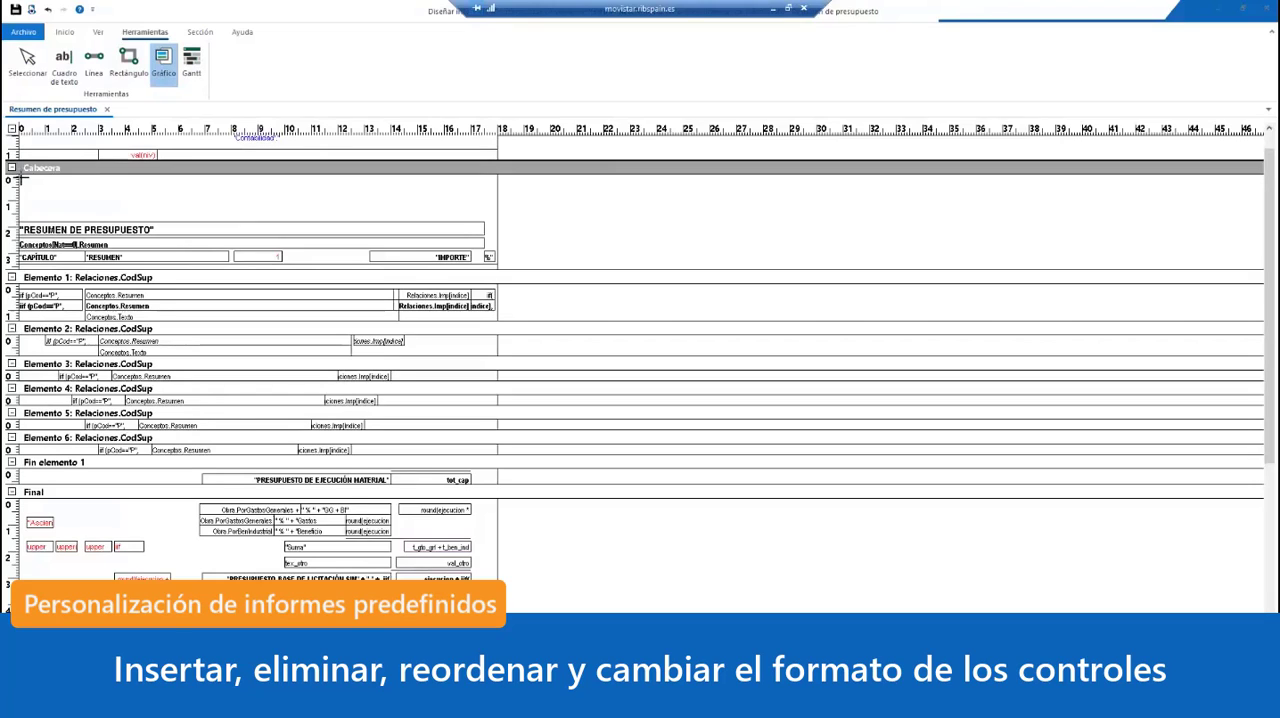
{"action": "left_click_drag", "start_coordinate": [22, 178], "coordinate": [202, 214]}
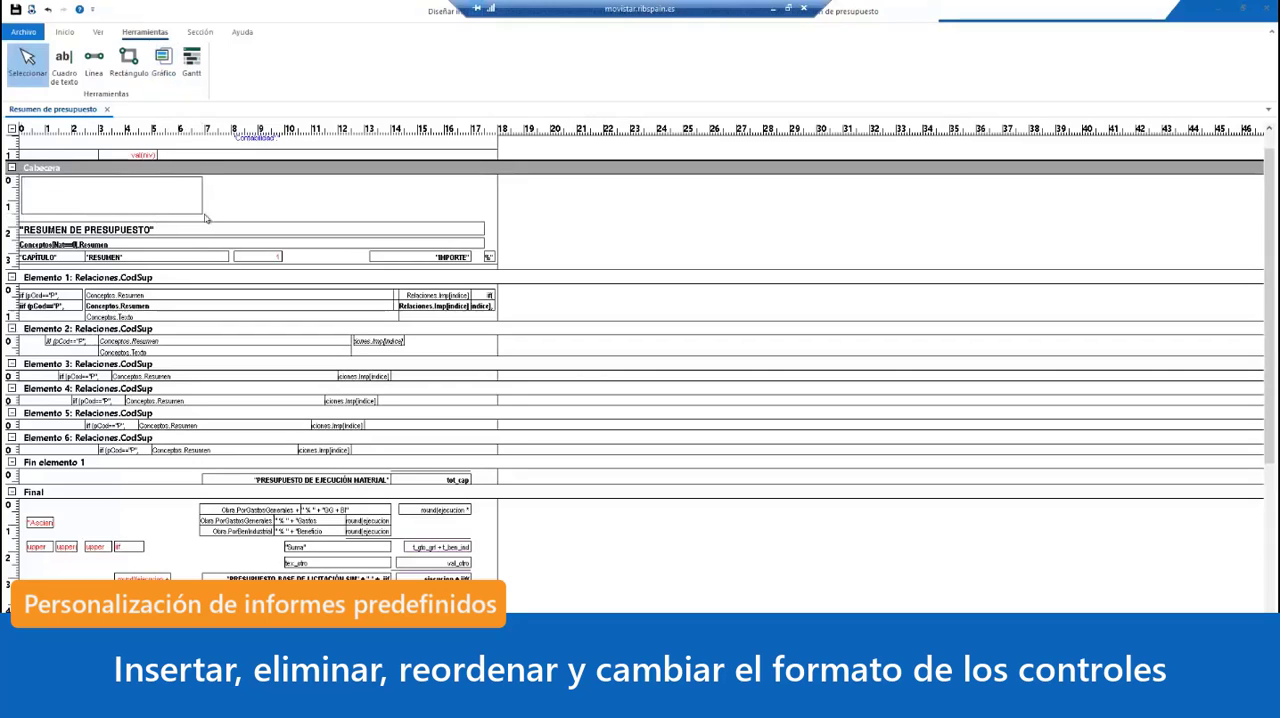
{"action": "left_click", "coordinate": [116, 198]}
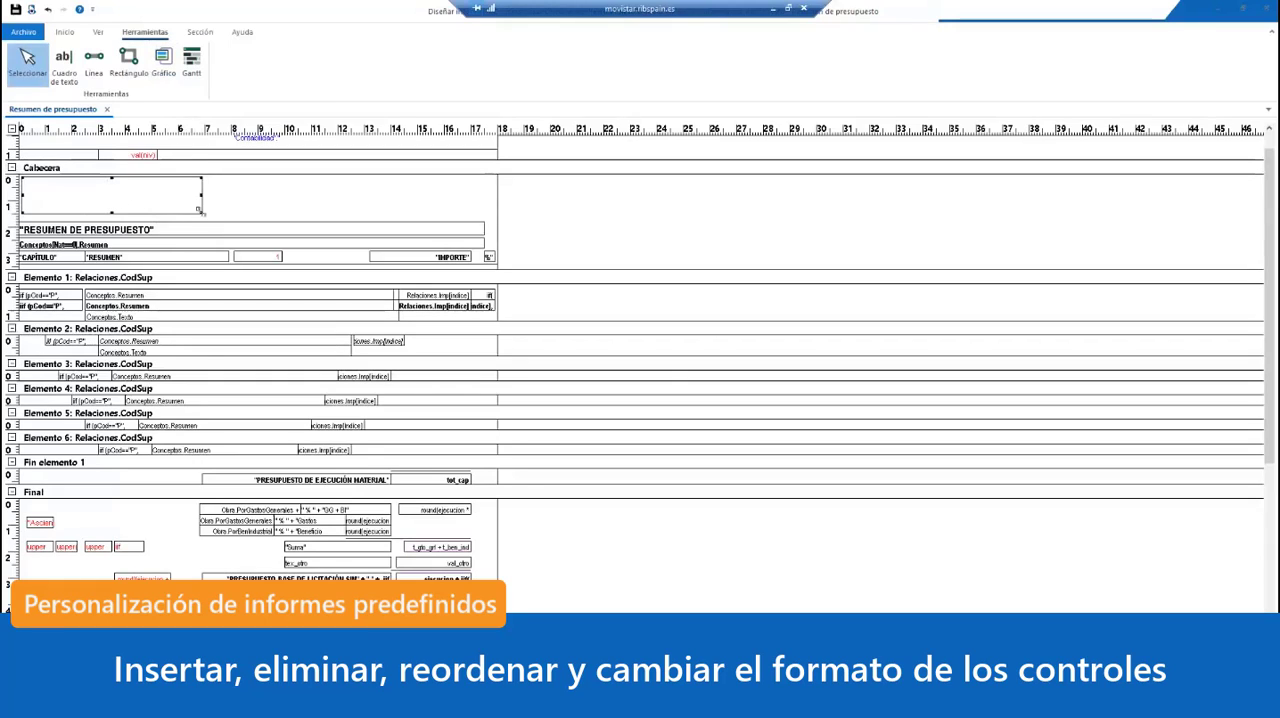
{"action": "mouse_move", "coordinate": [201, 212]}
{"action": "left_mouse_down"}
{"action": "mouse_move", "coordinate": [190, 198]}
{"action": "mouse_move", "coordinate": [201, 212]}
{"action": "left_mouse_up"}
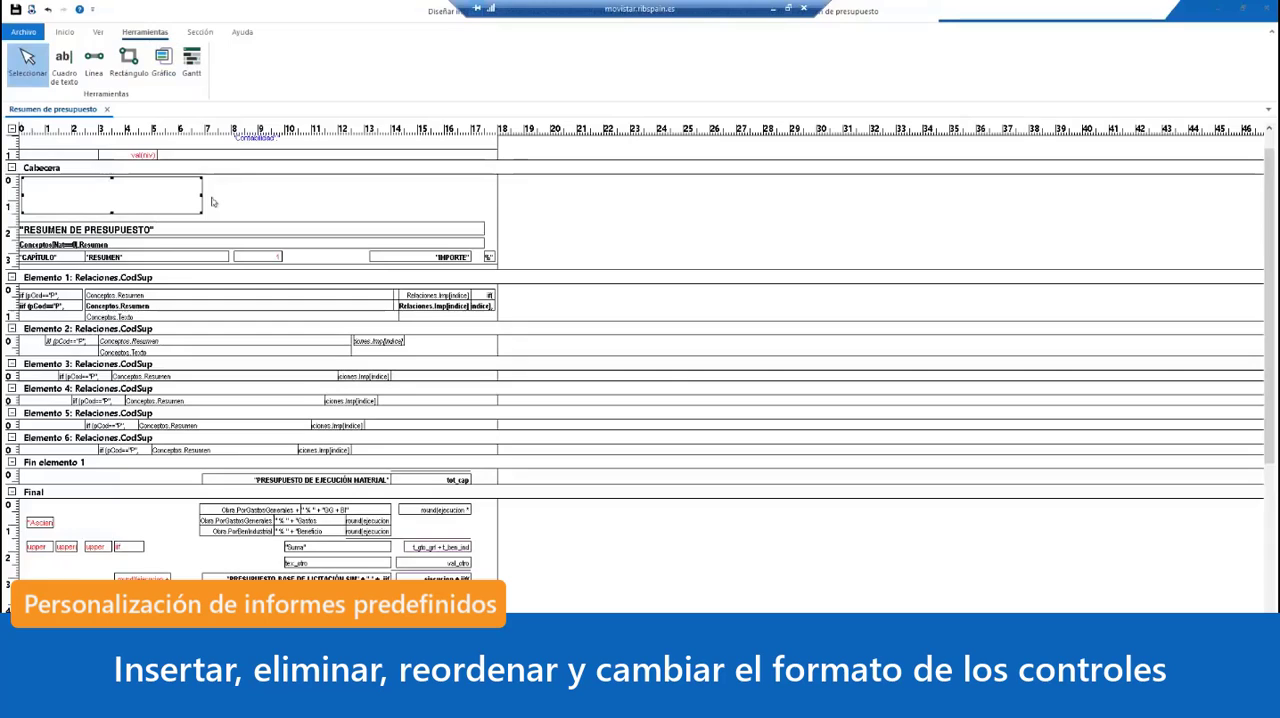
Step: Name the new graphic control Logotipo in its properties
{"action": "double_click", "coordinate": [128, 200]}
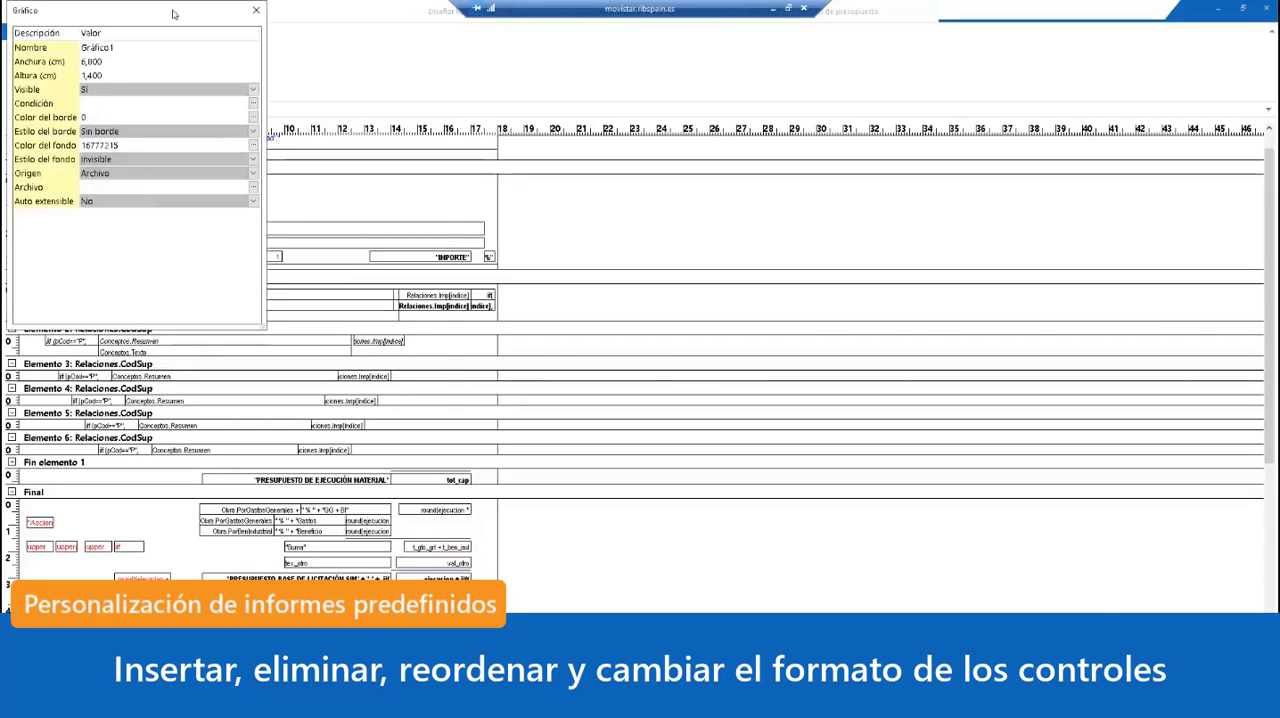
{"action": "left_click_drag", "start_coordinate": [172, 12], "coordinate": [632, 92]}
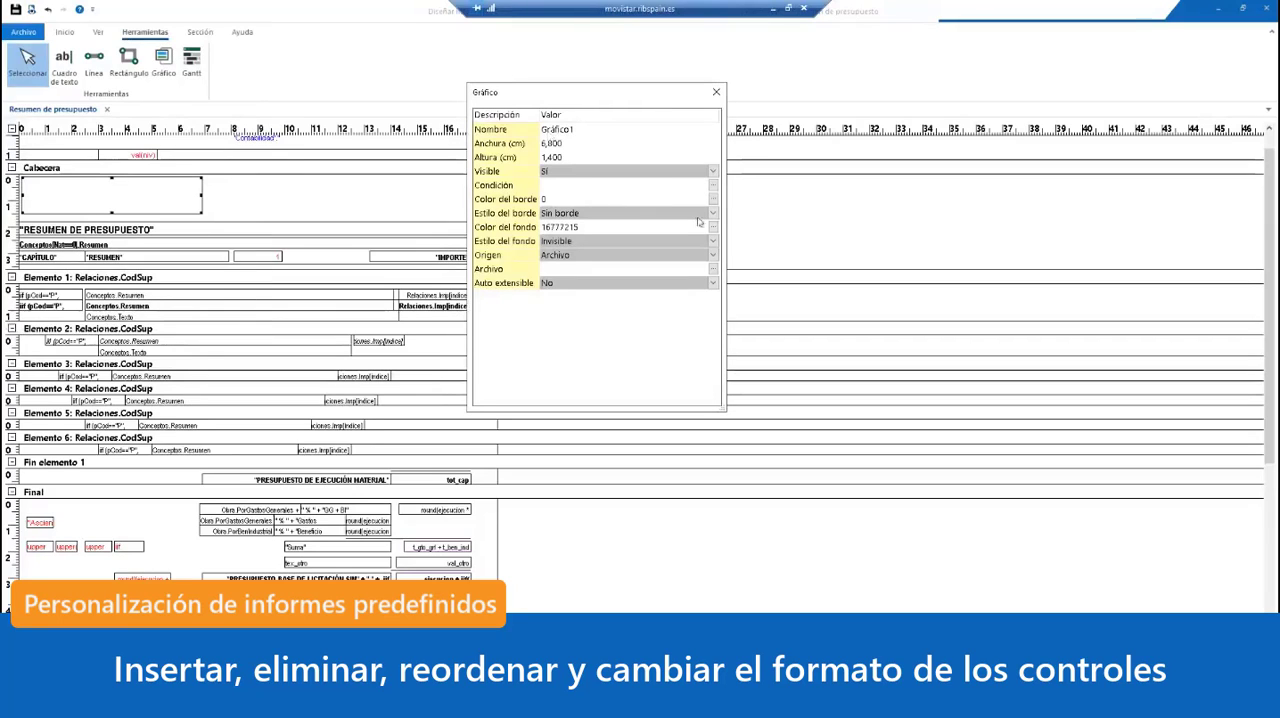
{"action": "left_click", "coordinate": [590, 134]}
{"action": "type", "text": "Logotipo"}
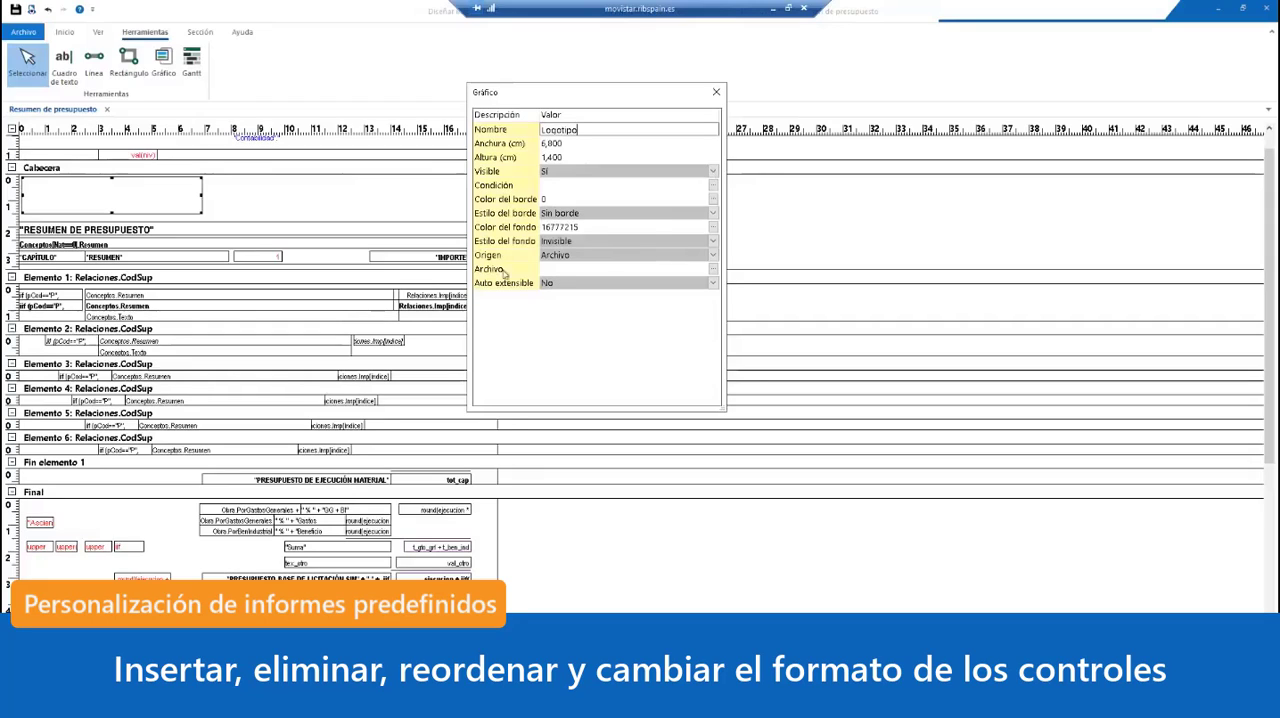
Step: Assign the RIB Spain logo PNG from C:\Program Files\Presto 2020.02\Tutorial\ESP as the Logotipo control's file and close its properties
{"action": "left_click", "coordinate": [713, 271]}
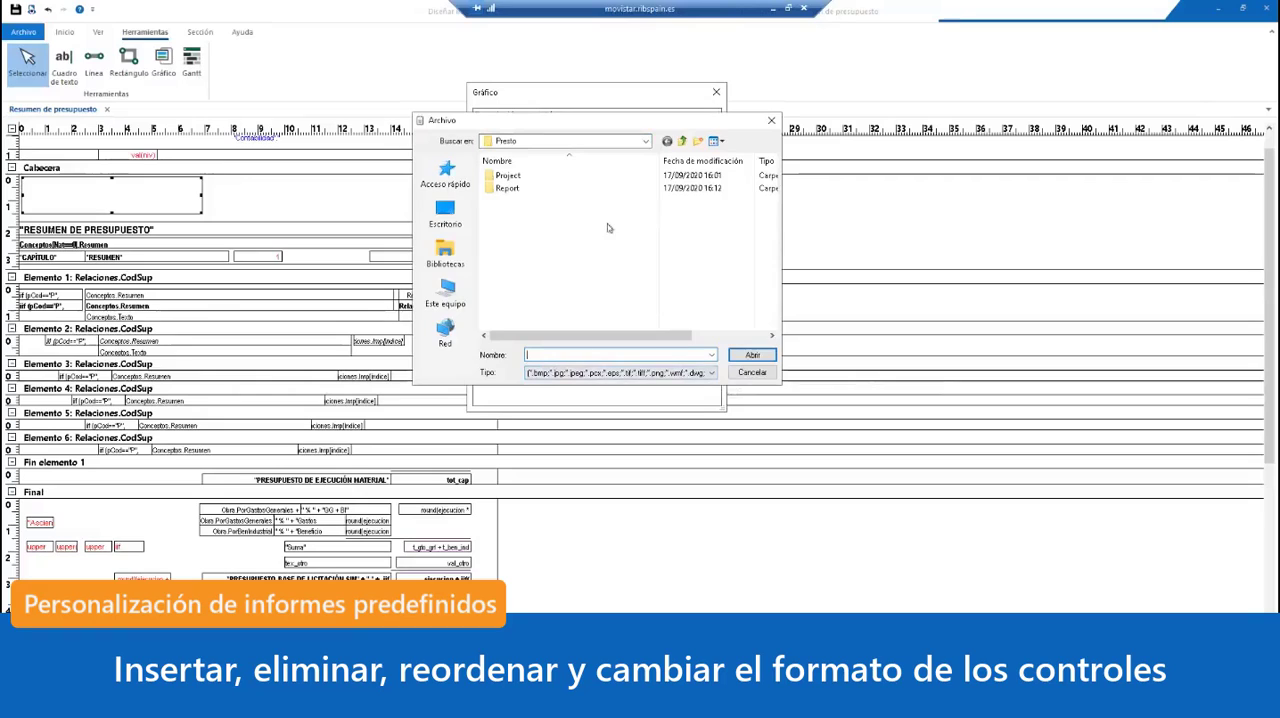
{"action": "left_click", "coordinate": [646, 141]}
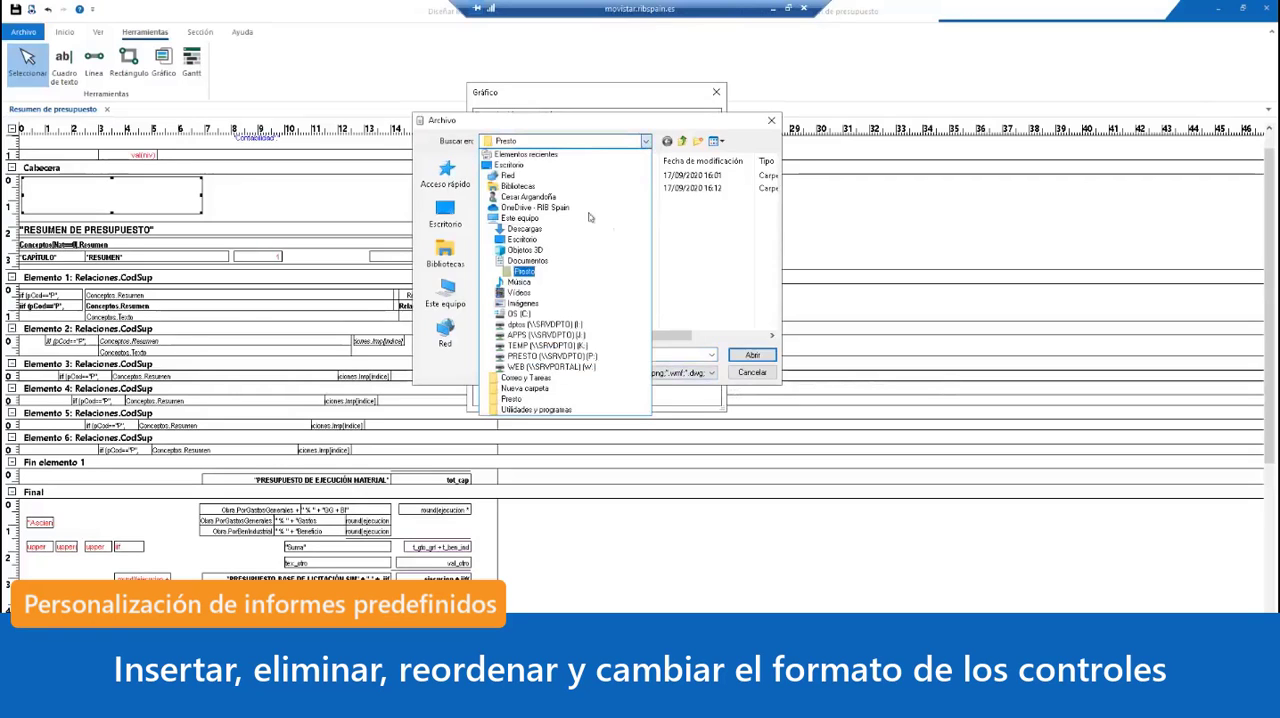
{"action": "left_click", "coordinate": [518, 313]}
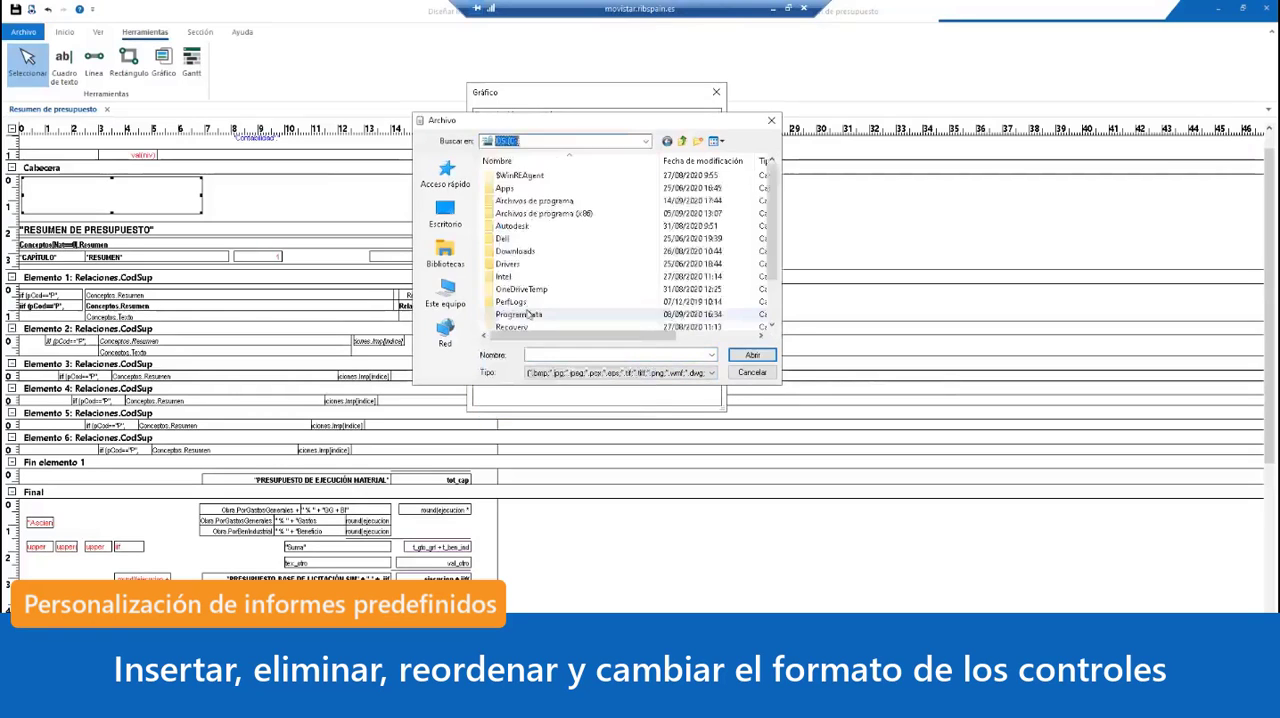
{"action": "double_click", "coordinate": [540, 203]}
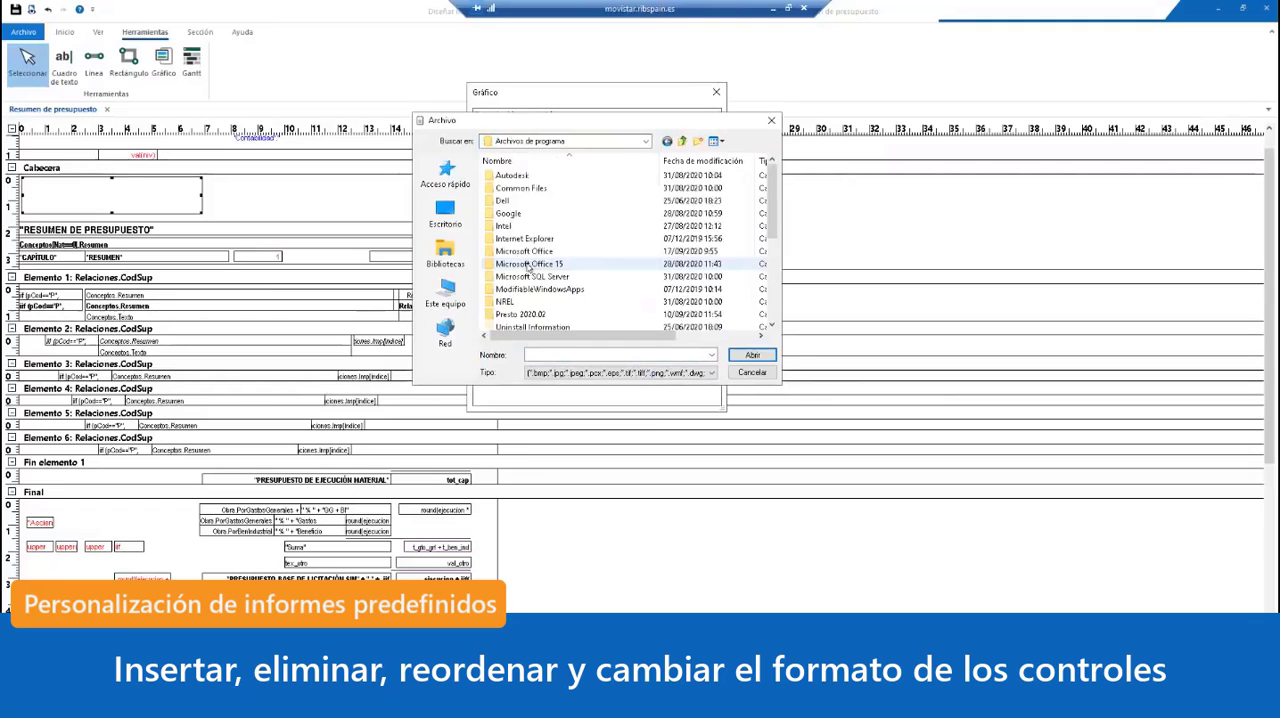
{"action": "double_click", "coordinate": [530, 315]}
{"action": "scroll", "coordinate": [548, 281], "scroll_direction": "down", "scroll_amount": 1}
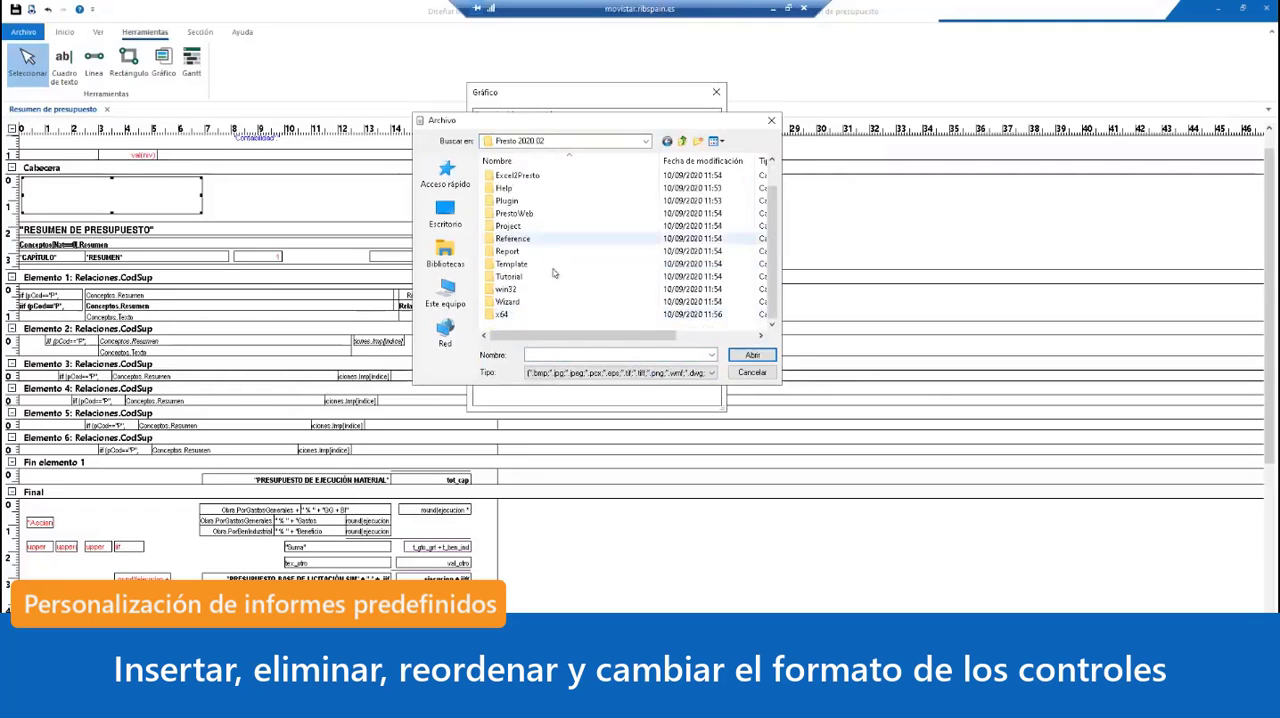
{"action": "left_click", "coordinate": [505, 276]}
{"action": "double_click", "coordinate": [505, 276]}
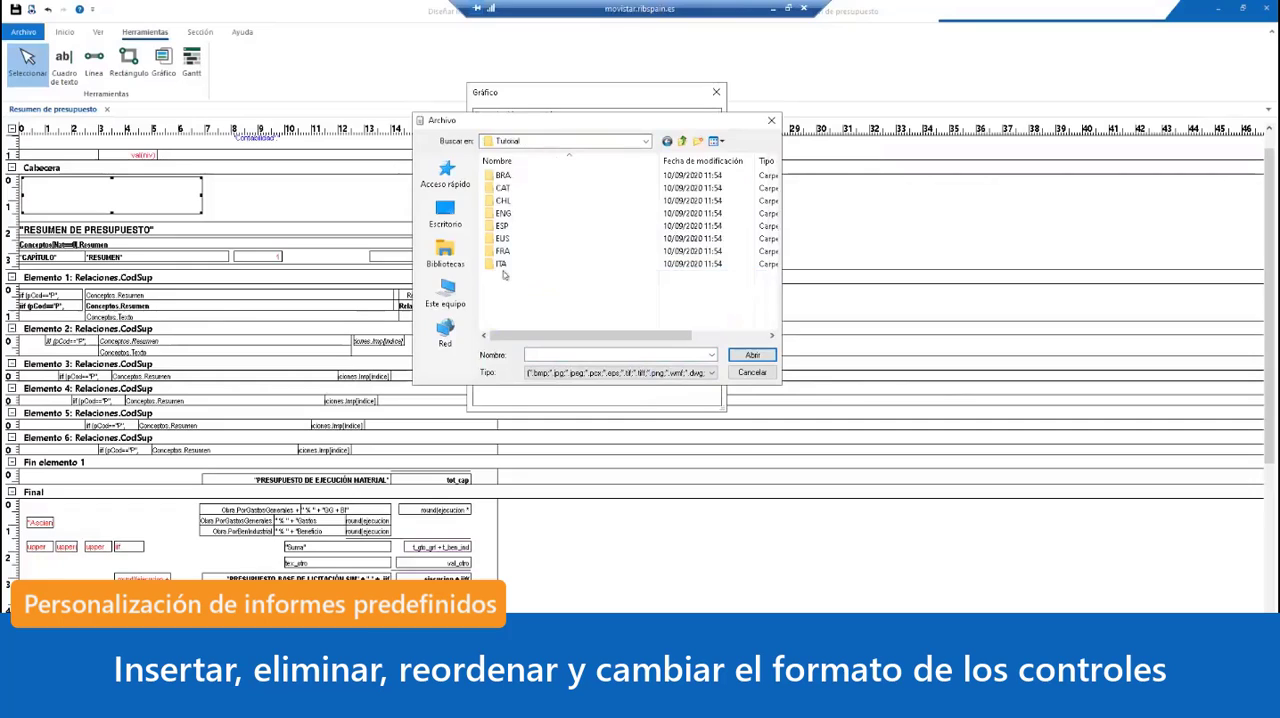
{"action": "double_click", "coordinate": [512, 228]}
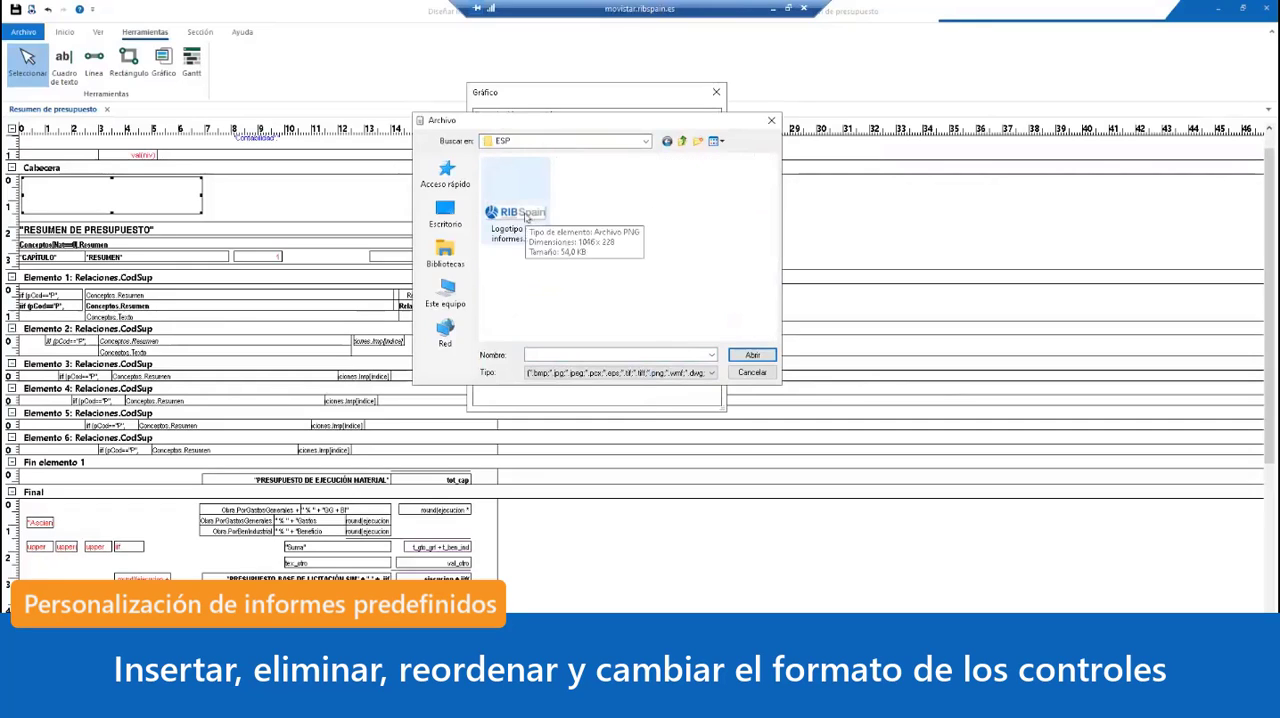
{"action": "double_click", "coordinate": [525, 211]}
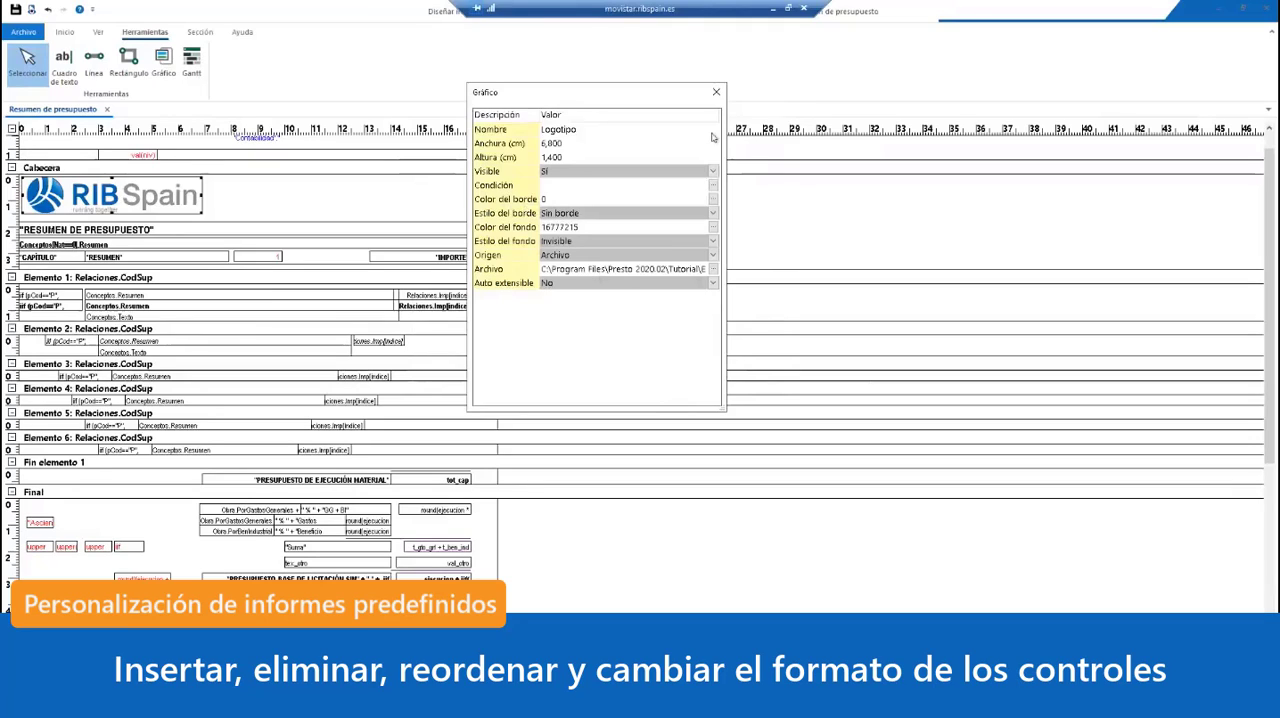
{"action": "left_click", "coordinate": [716, 93]}
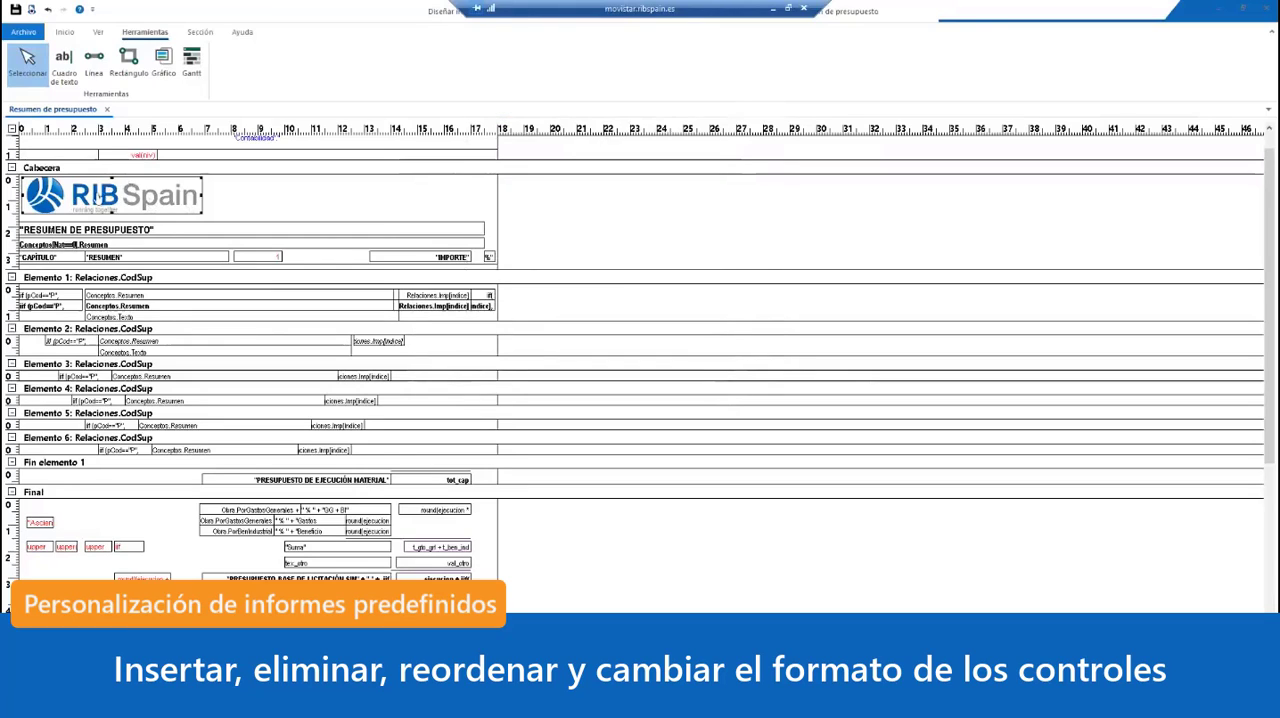
Step: Preview the report to check the logo, and narrow the logo control in Cabecera to about 6.1 cm
{"action": "left_click", "coordinate": [303, 197]}
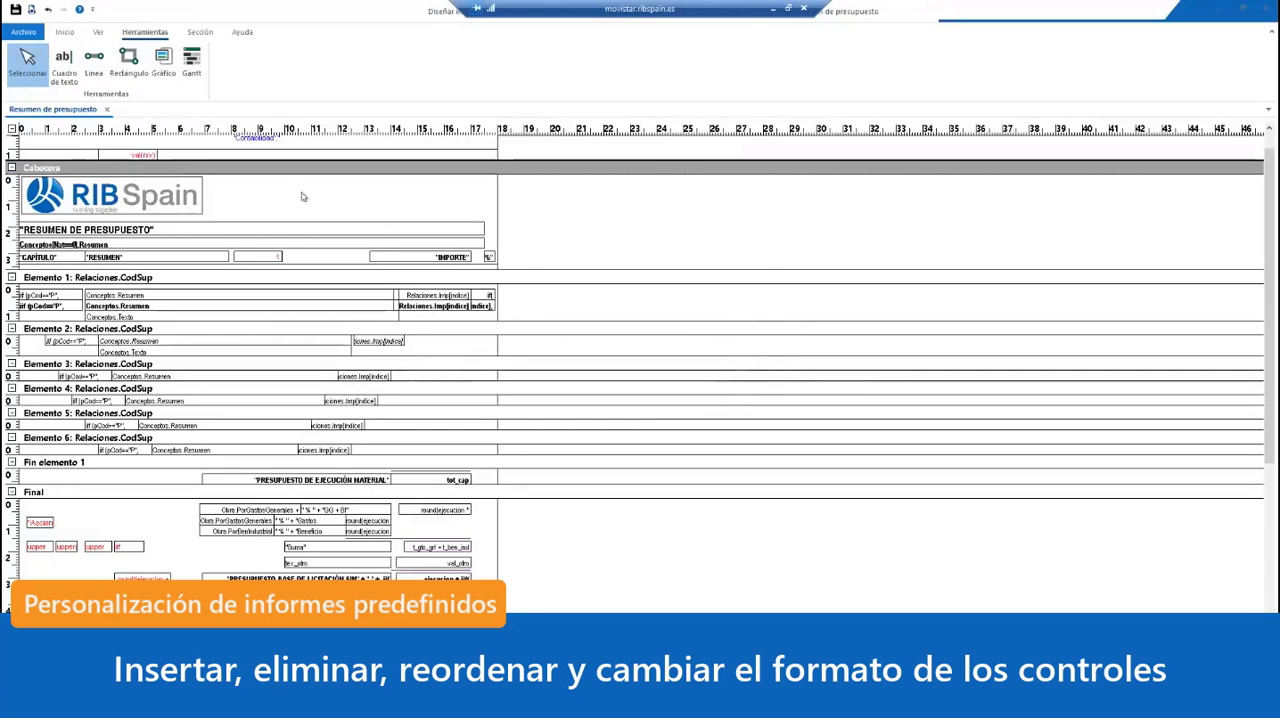
{"action": "left_click", "coordinate": [32, 10]}
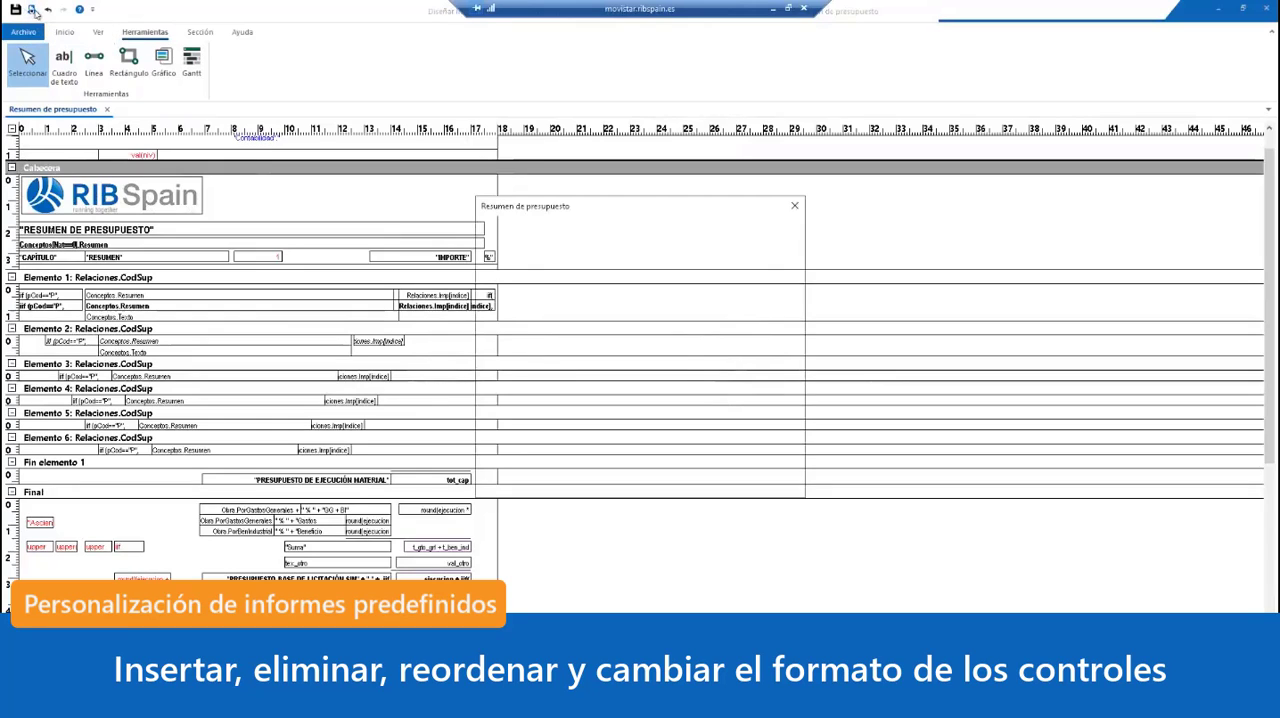
{"action": "left_click", "coordinate": [586, 483]}
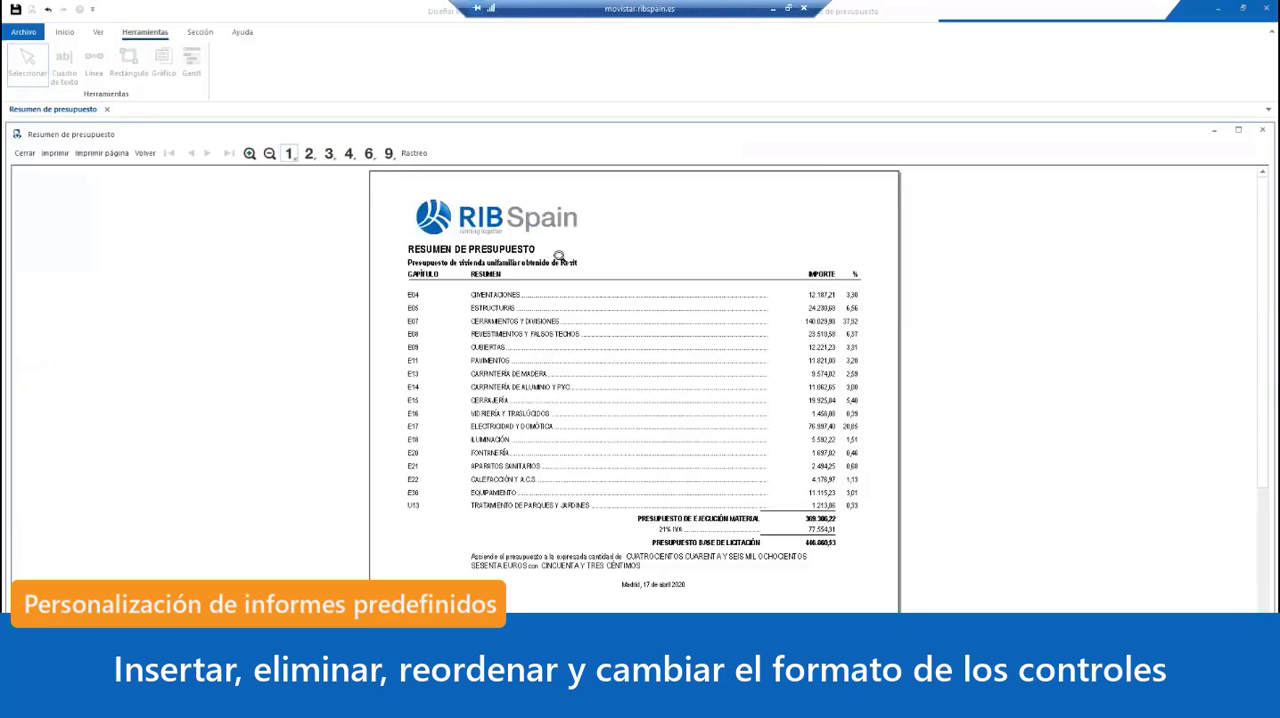
{"action": "scroll", "coordinate": [568, 265], "scroll_direction": "down", "scroll_amount": 3}
{"action": "scroll", "coordinate": [571, 270], "scroll_direction": "up", "scroll_amount": 3}
{"action": "left_click", "coordinate": [18, 151]}
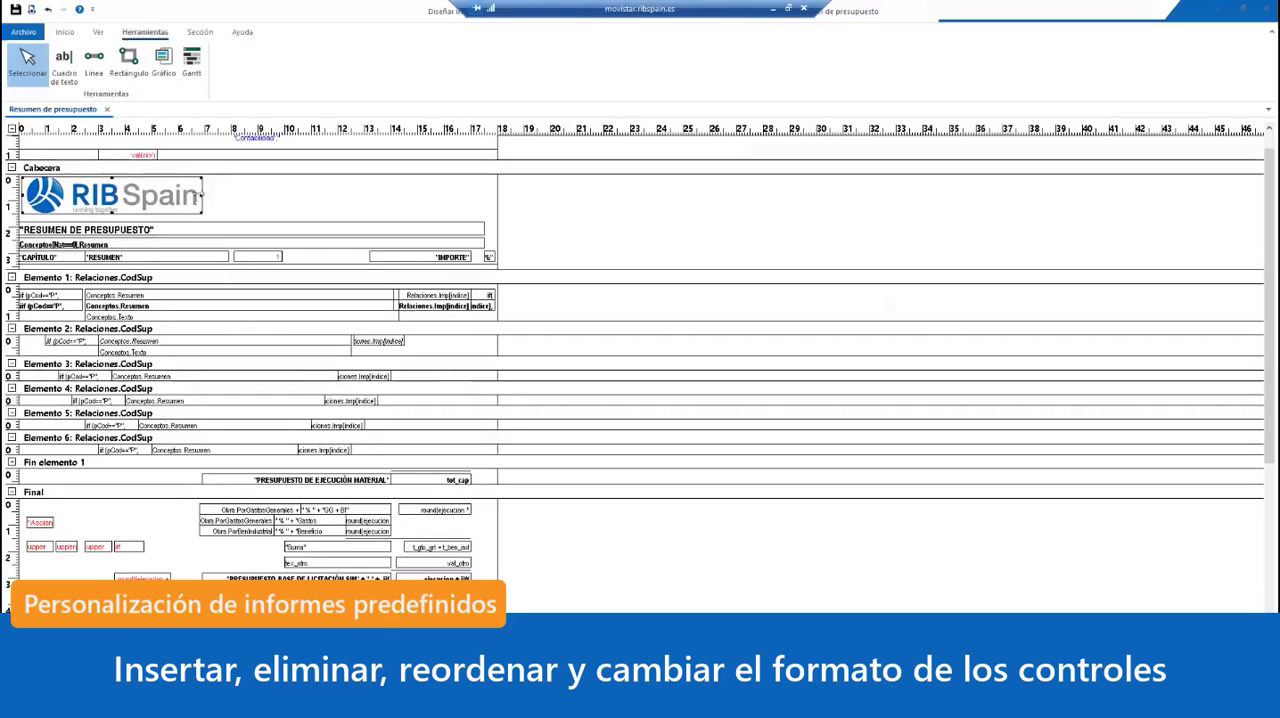
{"action": "left_click_drag", "start_coordinate": [202, 196], "coordinate": [184, 196]}
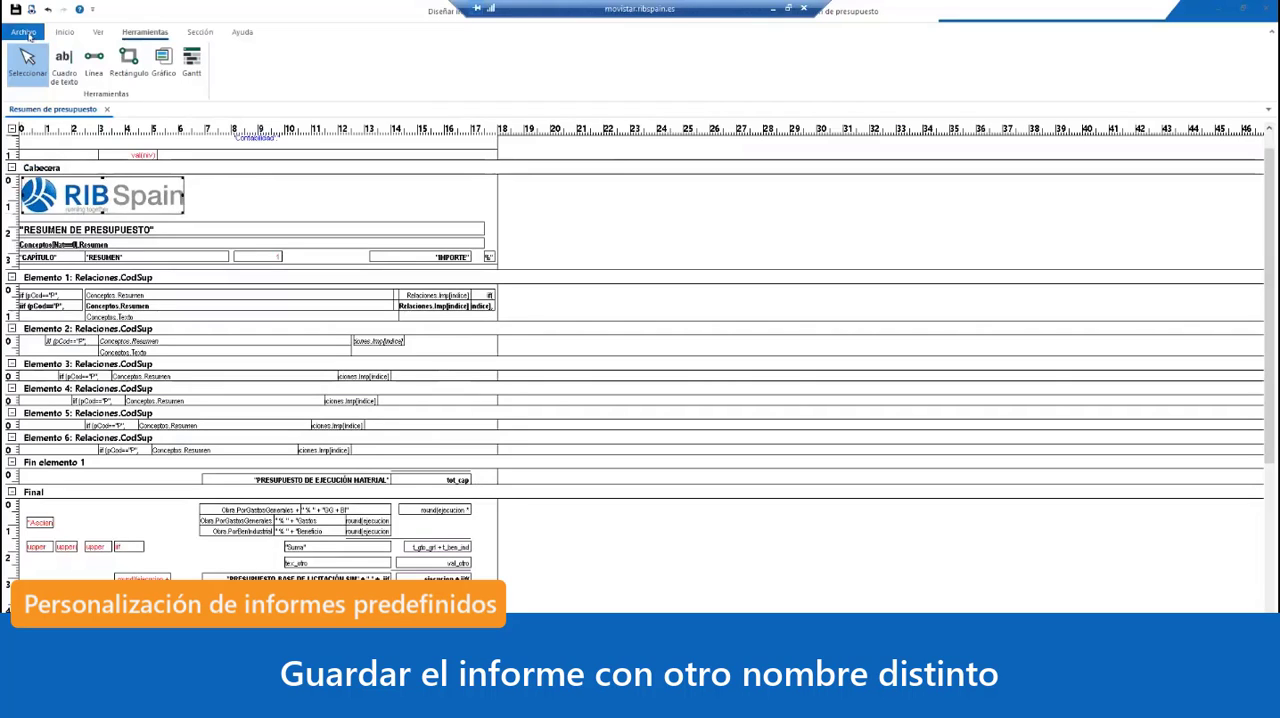
Step: Save the report under the new name Resumen de presupuesto modificado in the Descargas folder
{"action": "left_click", "coordinate": [25, 33]}
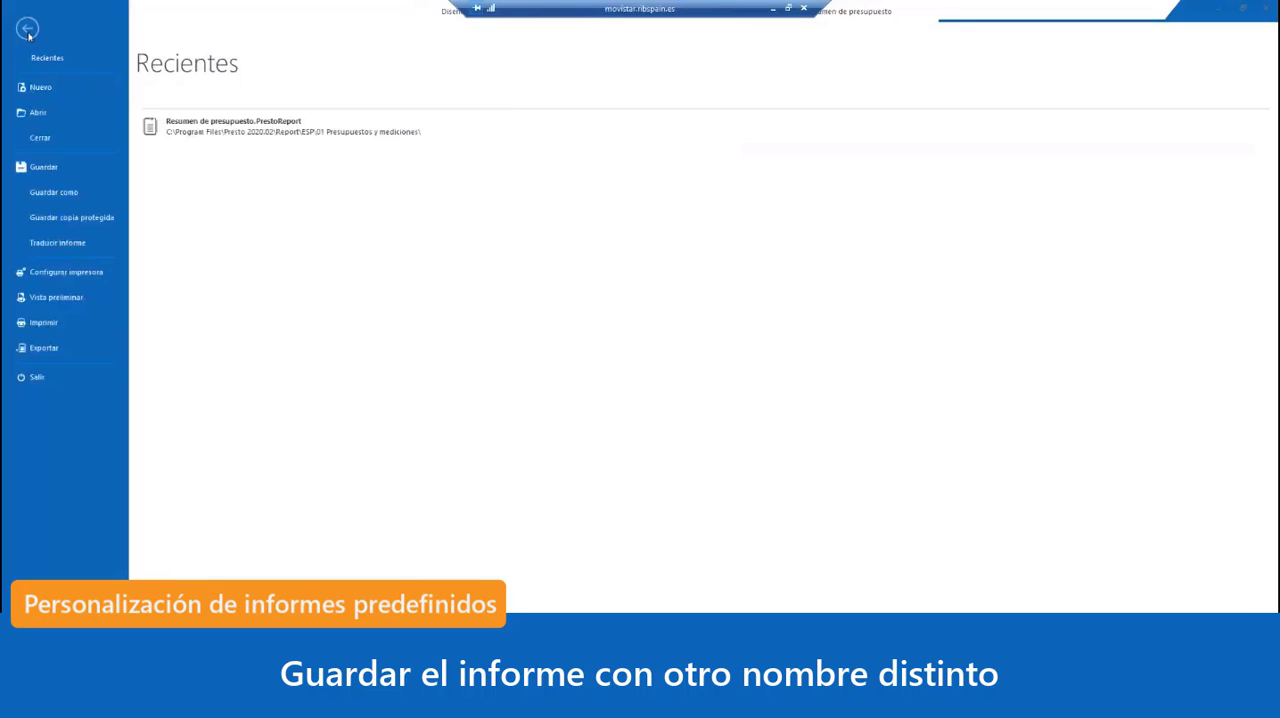
{"action": "left_click", "coordinate": [52, 193]}
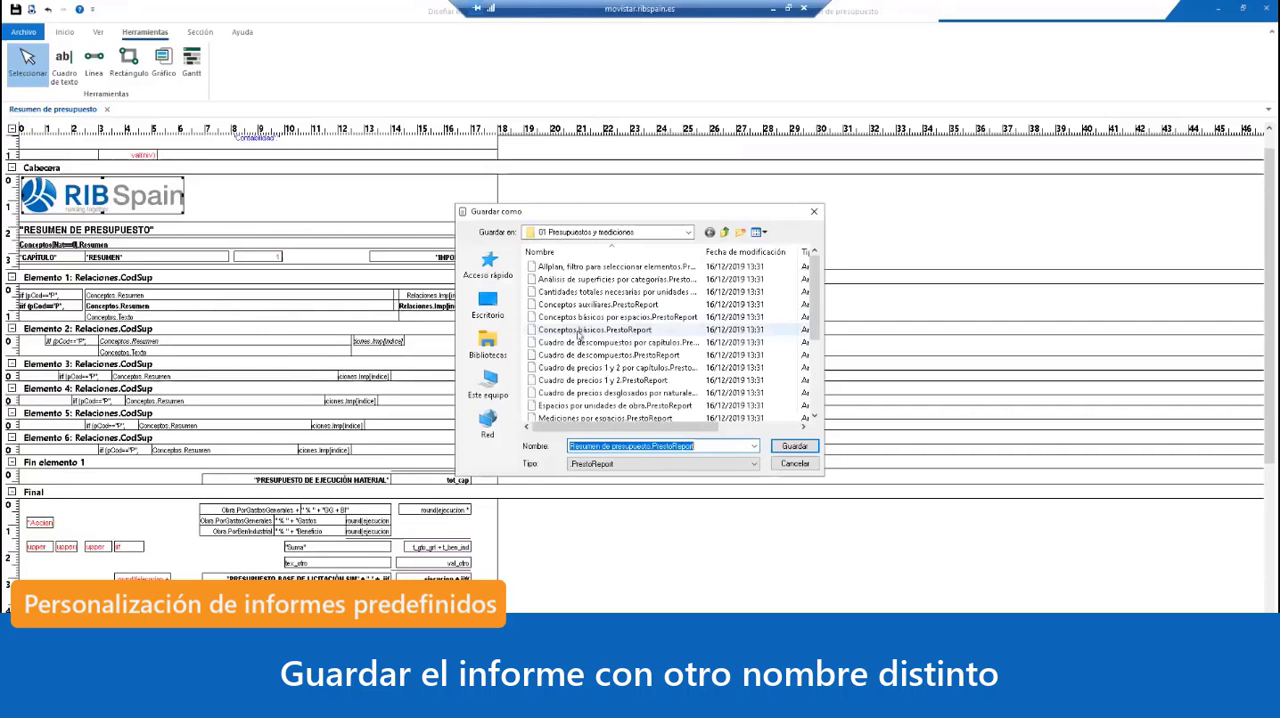
{"action": "left_click", "coordinate": [650, 447]}
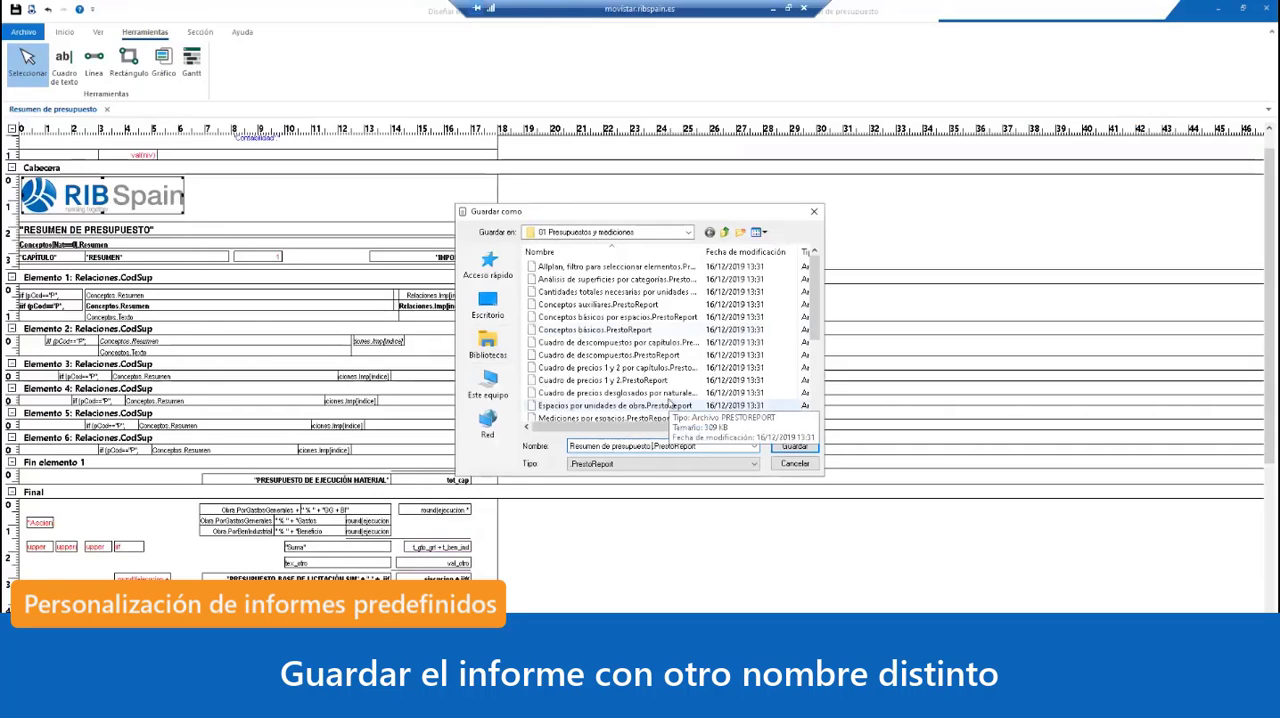
{"action": "type", "text": "modificado"}
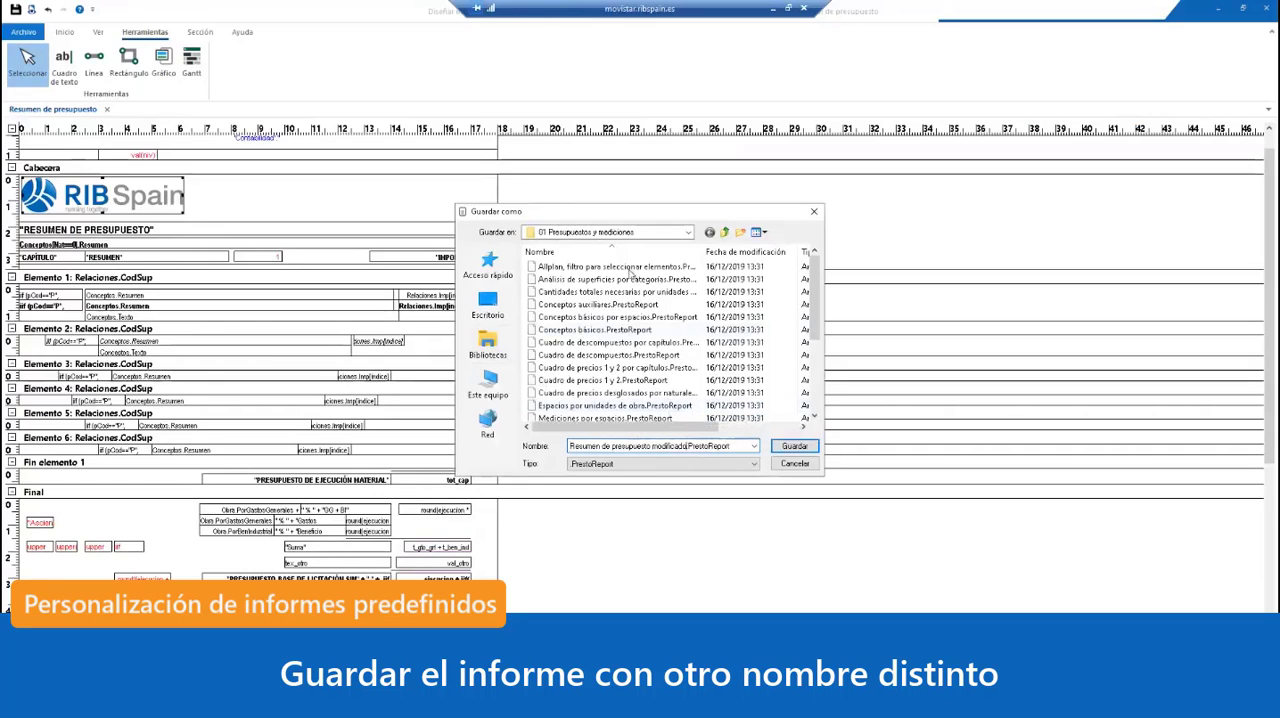
{"action": "left_click", "coordinate": [488, 385]}
{"action": "double_click", "coordinate": [582, 280]}
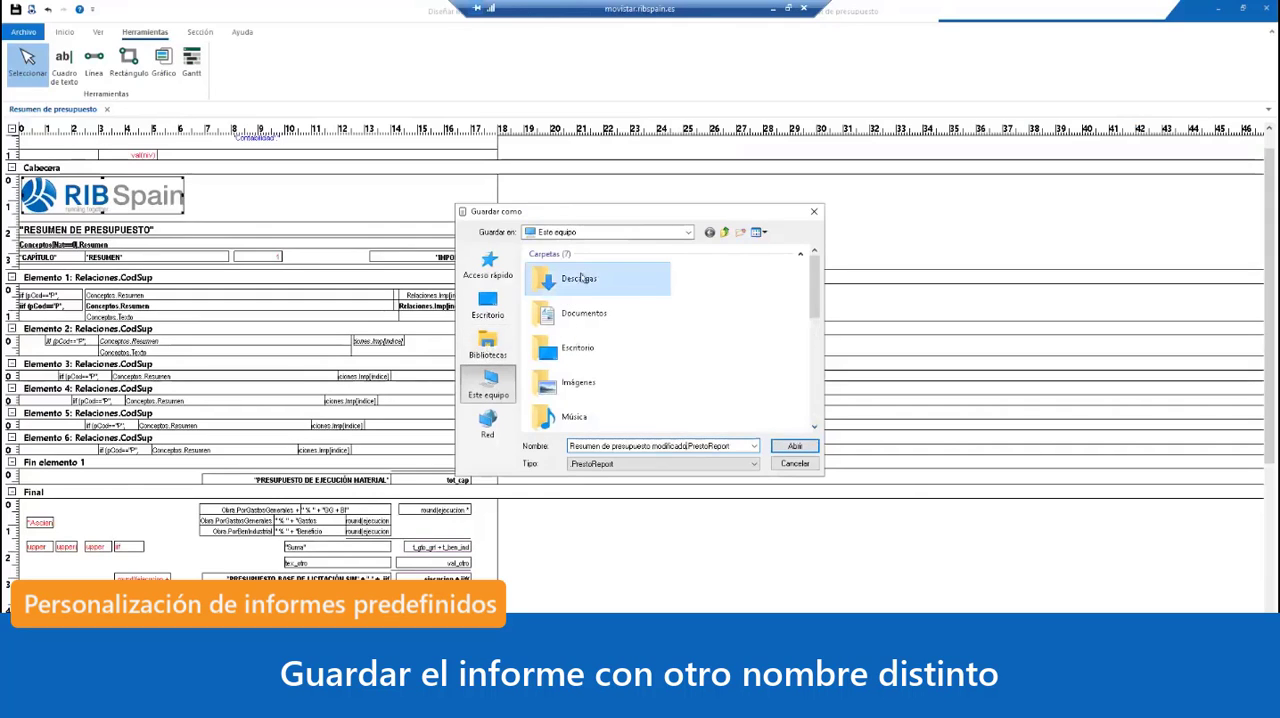
{"action": "left_click", "coordinate": [795, 447]}
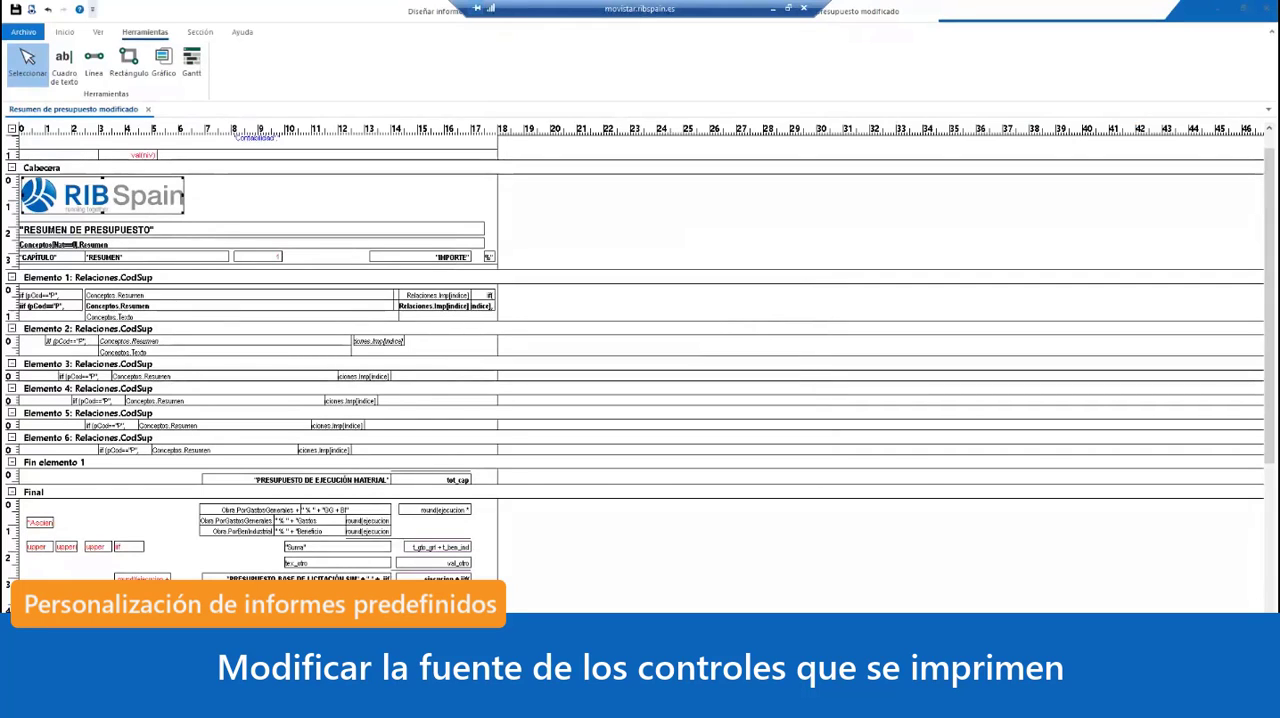
Step: Preview the renamed report with its default answers, examine it from header to signatures, and close the preview
{"action": "left_click", "coordinate": [31, 9]}
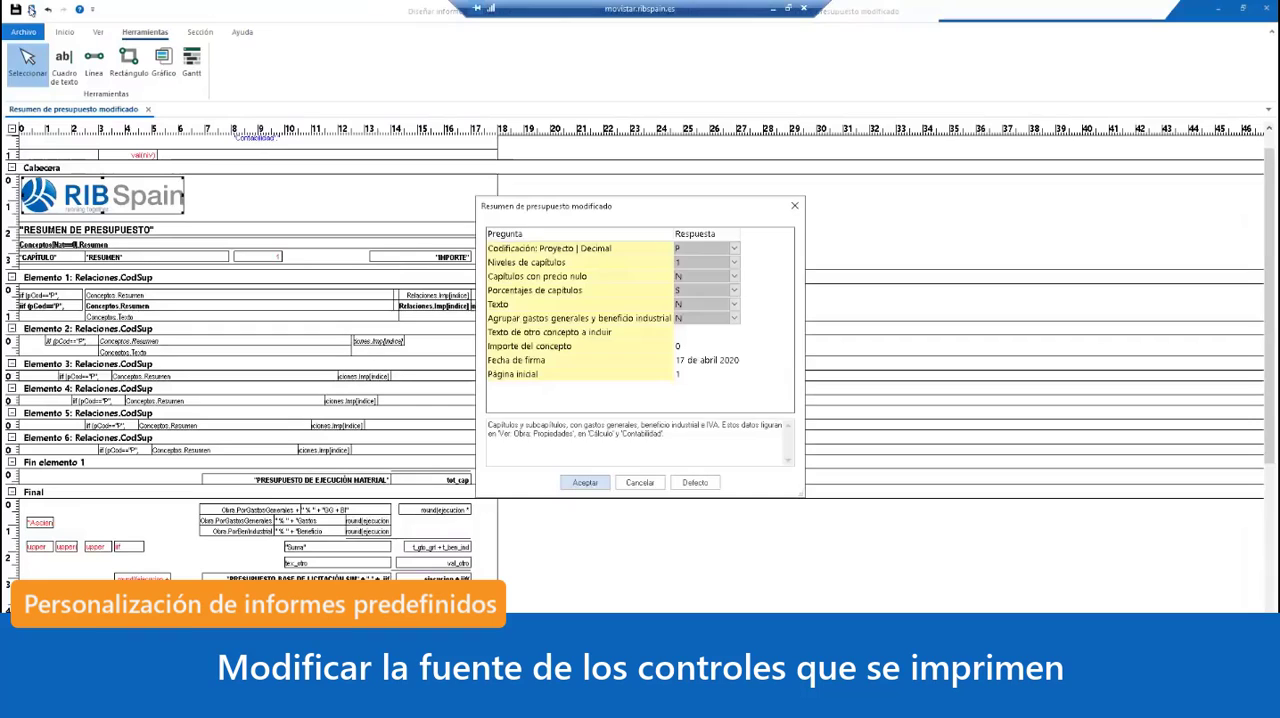
{"action": "key", "text": "Return"}
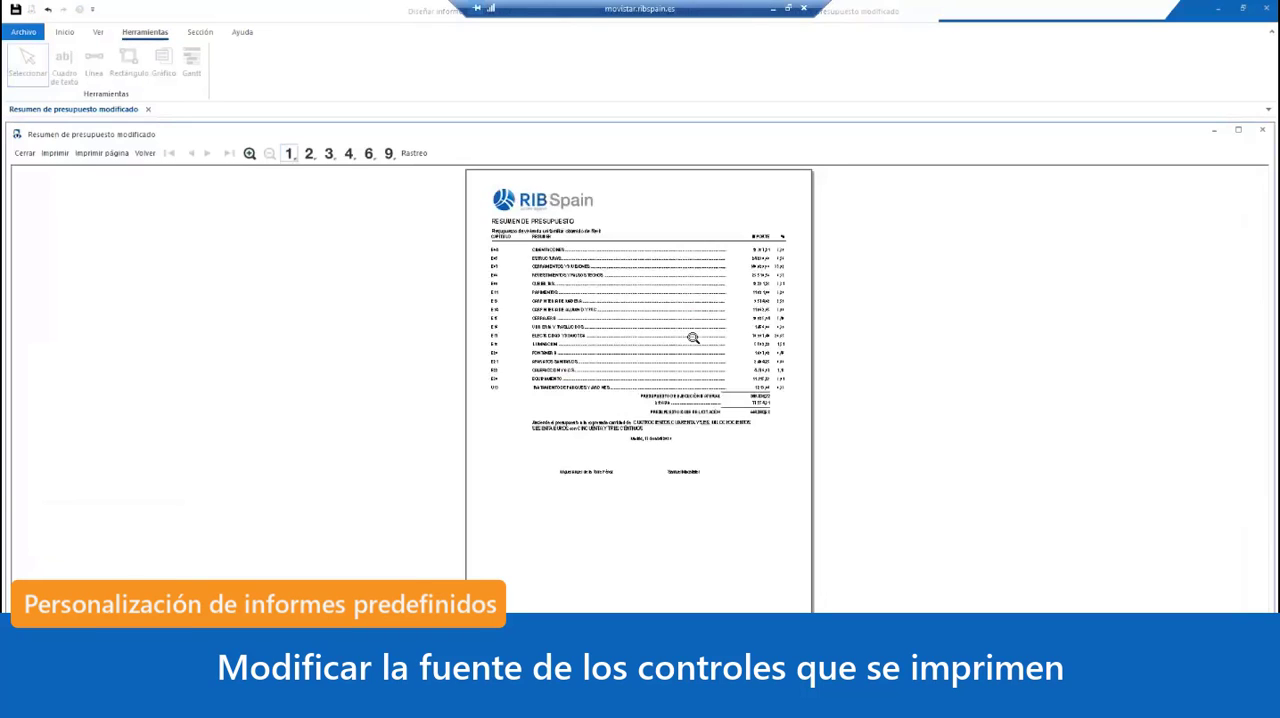
{"action": "scroll", "coordinate": [643, 318], "scroll_direction": "up", "scroll_amount": 5}
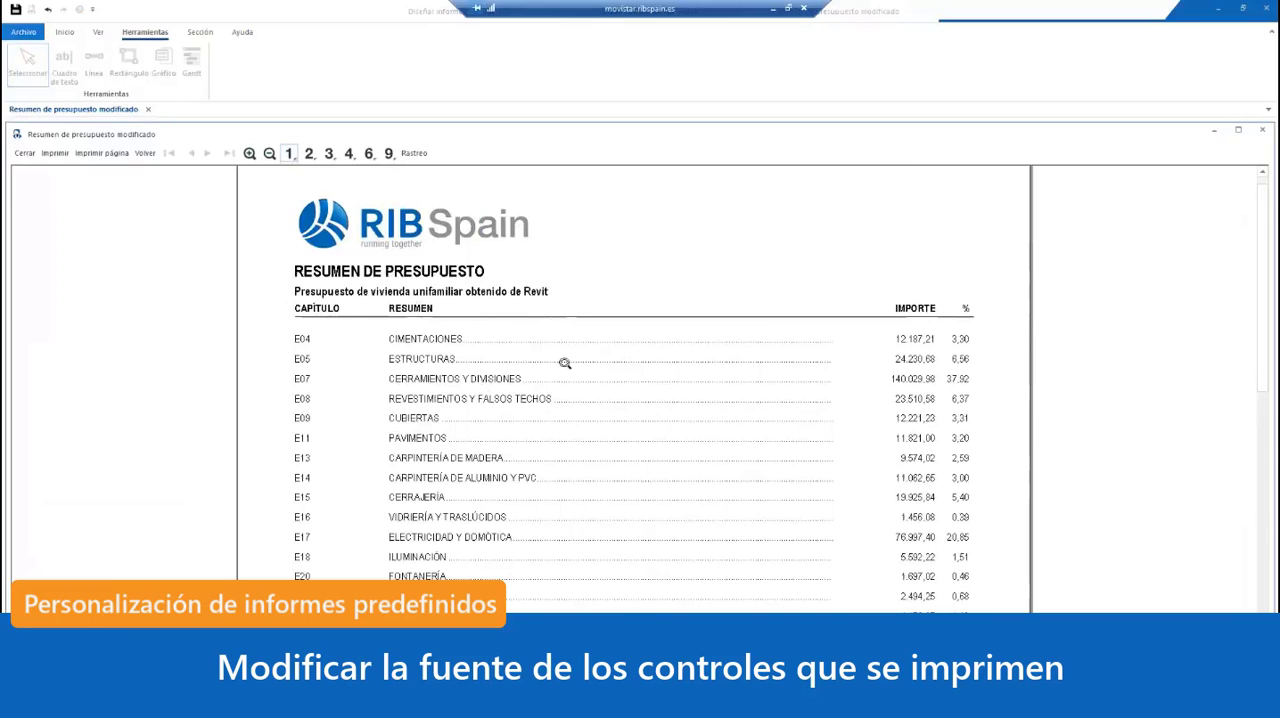
{"action": "scroll", "coordinate": [479, 567], "scroll_direction": "down", "scroll_amount": 3}
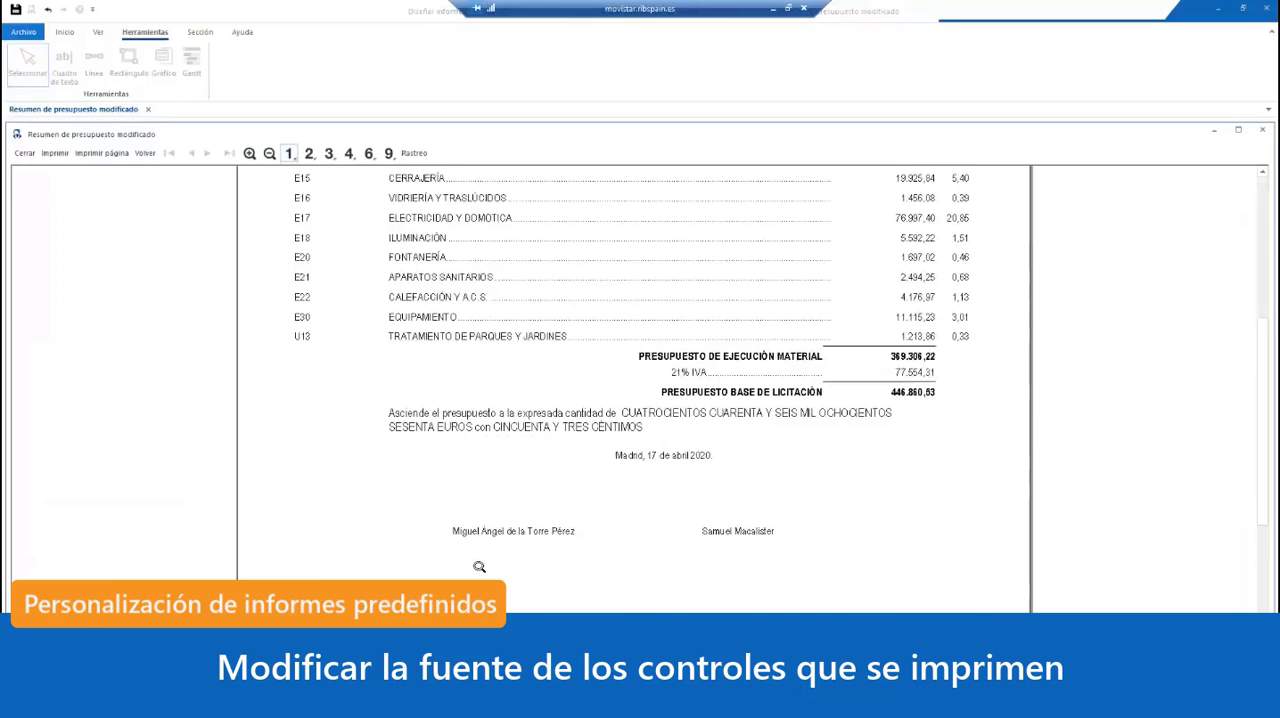
{"action": "scroll", "coordinate": [715, 433], "scroll_direction": "up", "scroll_amount": 3}
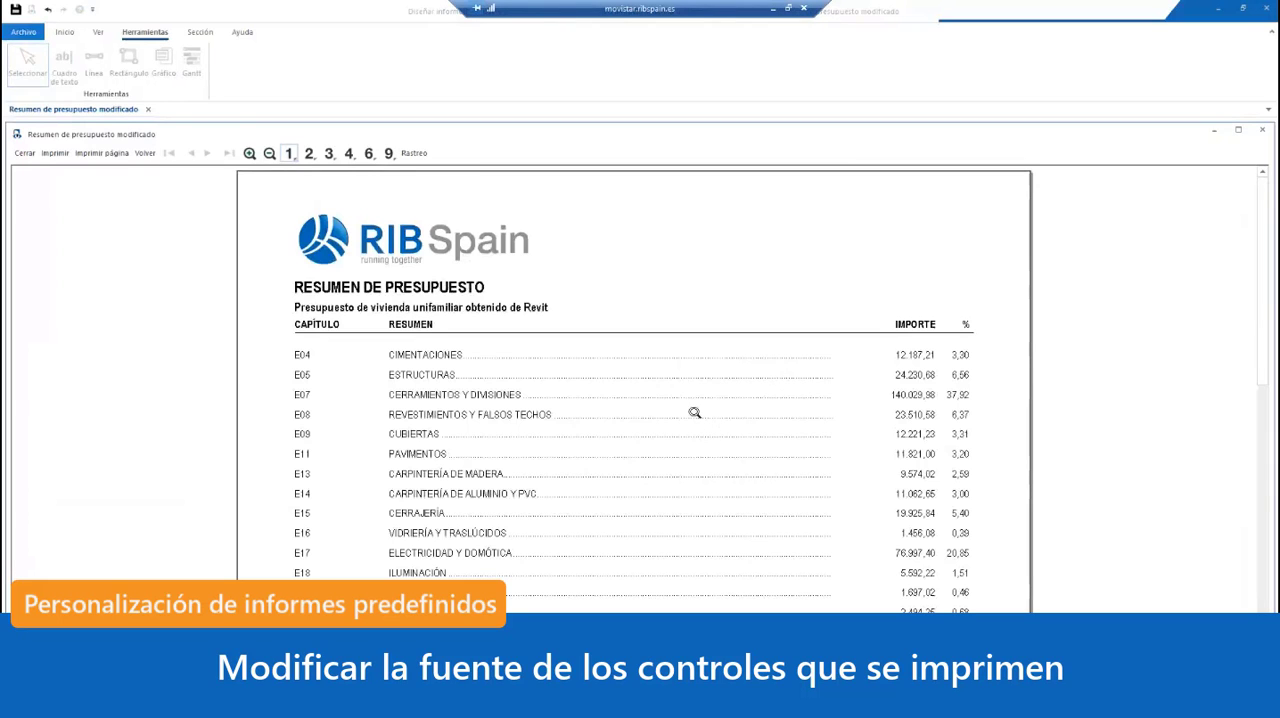
{"action": "left_click", "coordinate": [25, 153]}
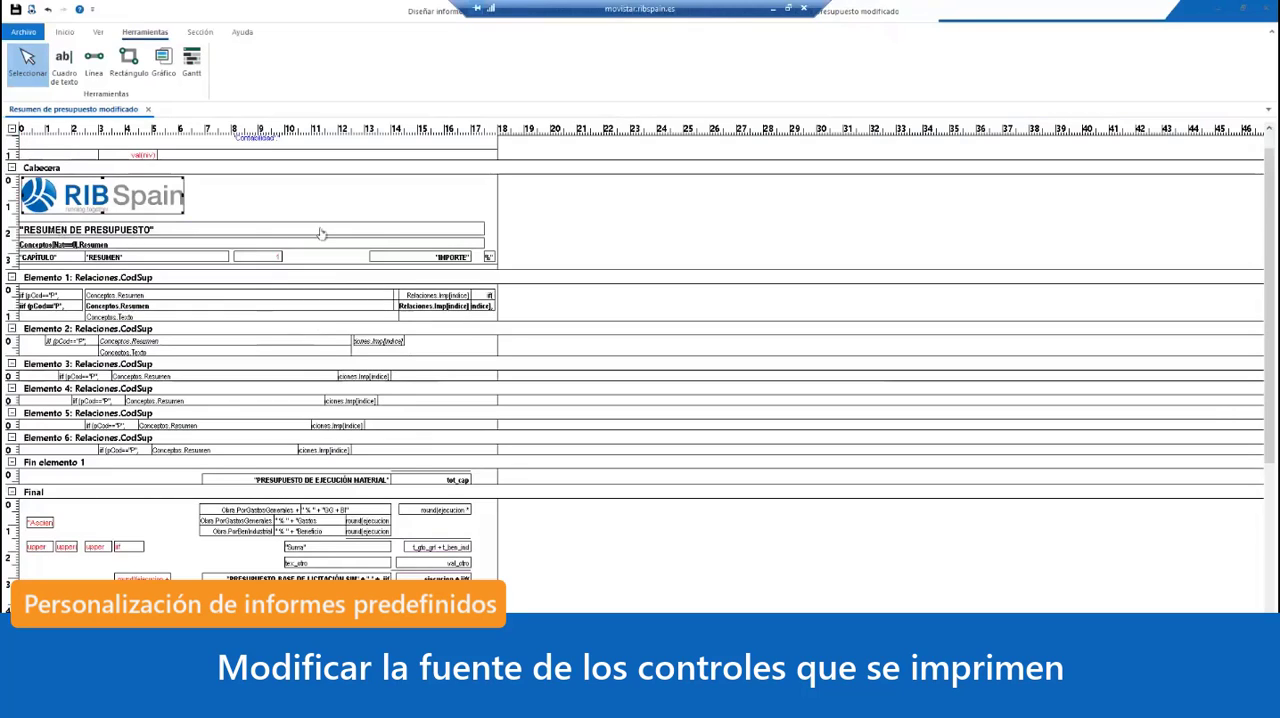
Step: Set the font of the "RESUMEN DE PRESUPUESTO" title in Cabecera to Arial, Cursiva negrita, size 14
{"action": "double_click", "coordinate": [222, 234]}
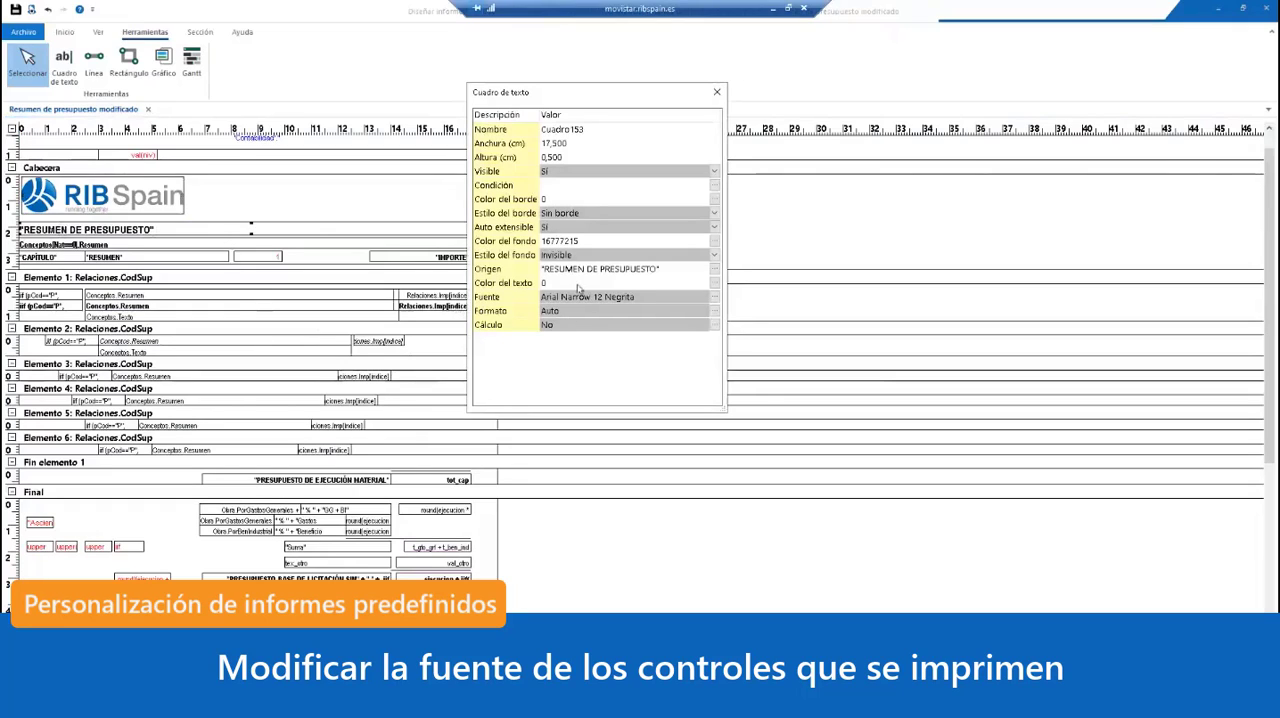
{"action": "left_click", "coordinate": [715, 299]}
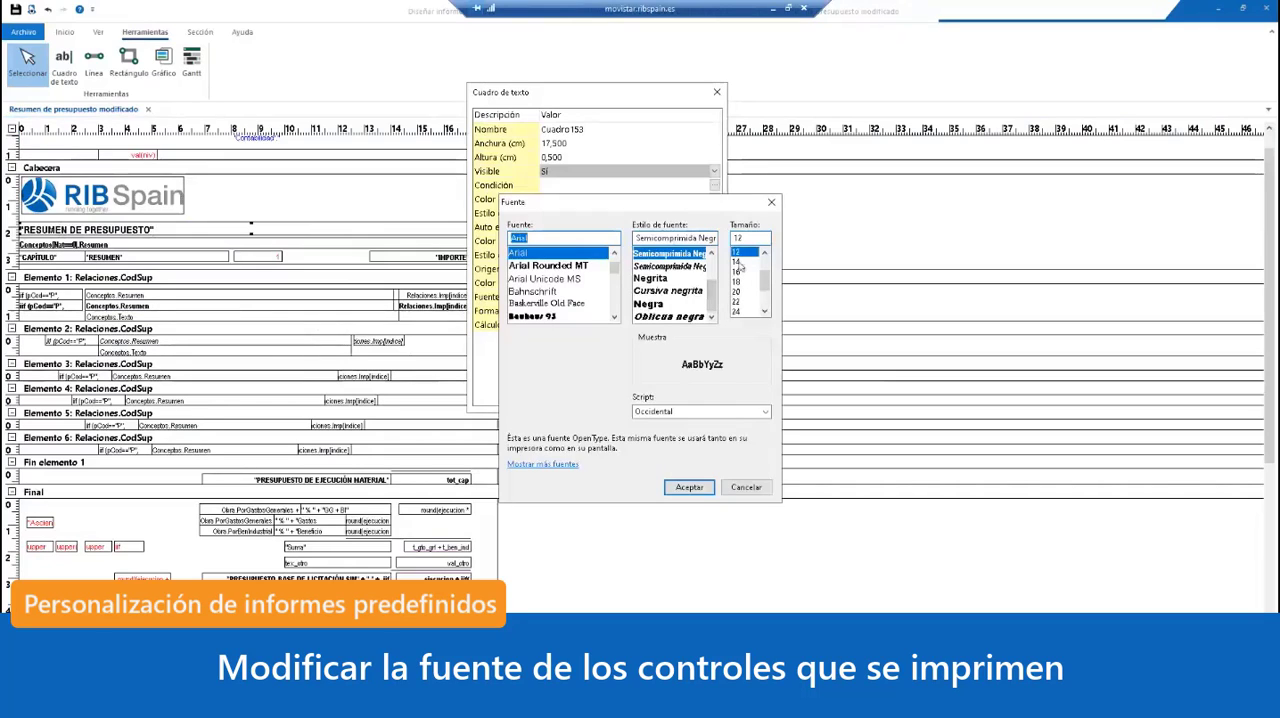
{"action": "left_click", "coordinate": [738, 262]}
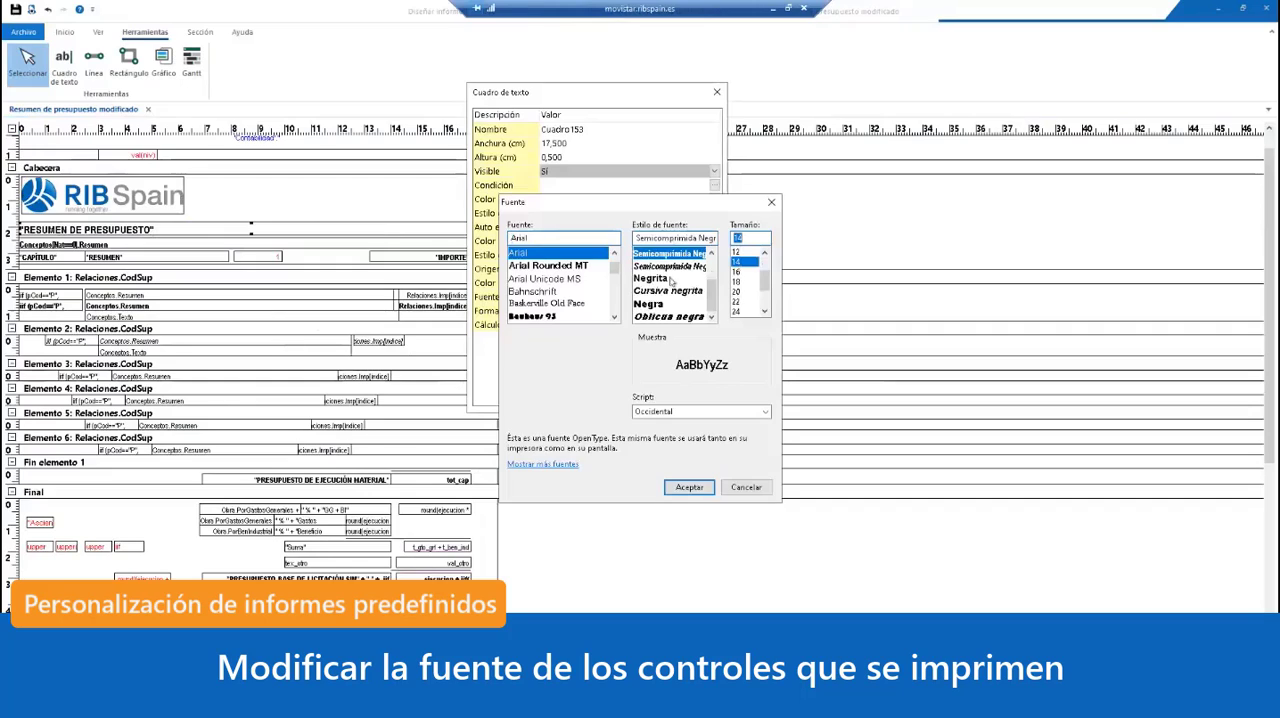
{"action": "left_click", "coordinate": [672, 292]}
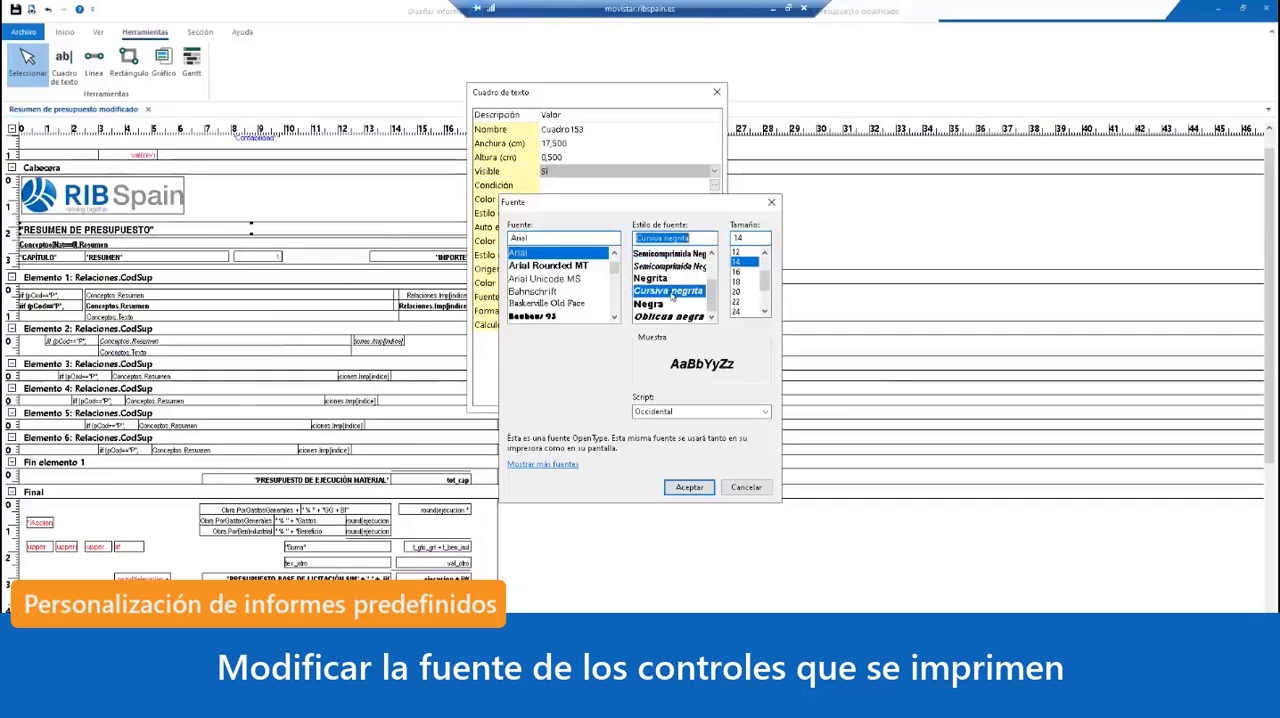
{"action": "left_click", "coordinate": [690, 487]}
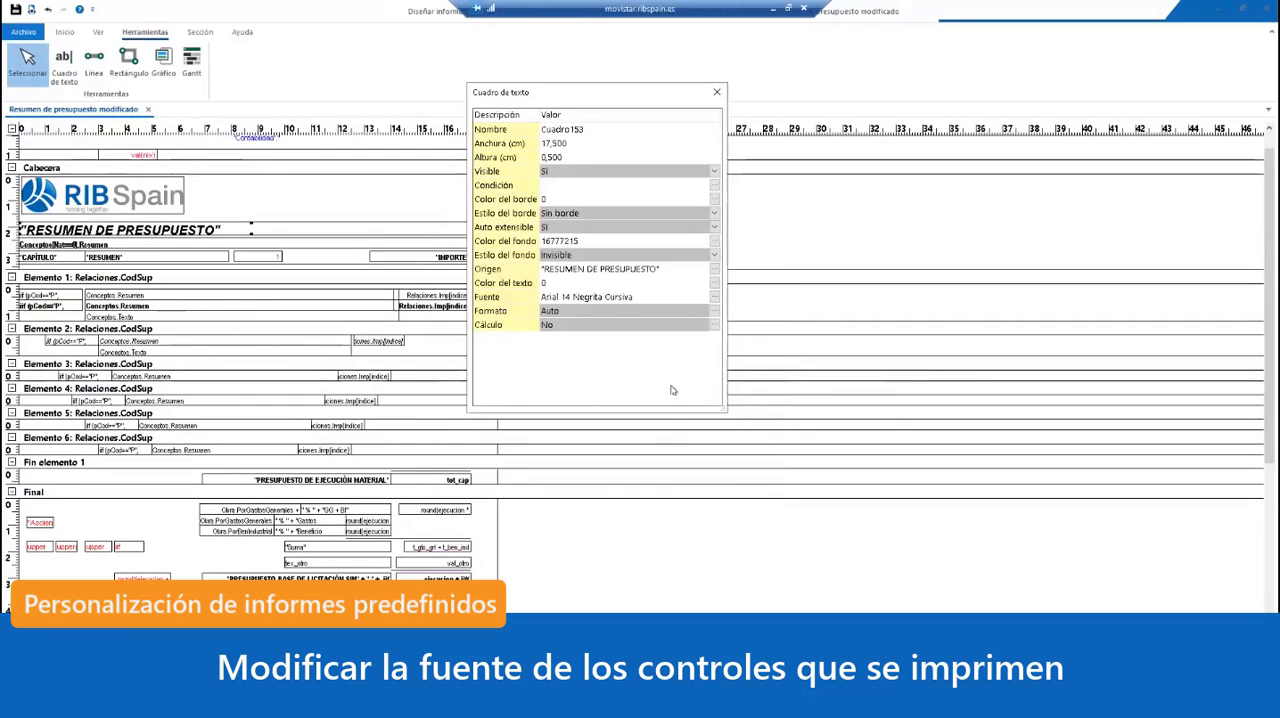
Step: Set the title's text colour to the basic blue with value 16744448
{"action": "left_click", "coordinate": [606, 285]}
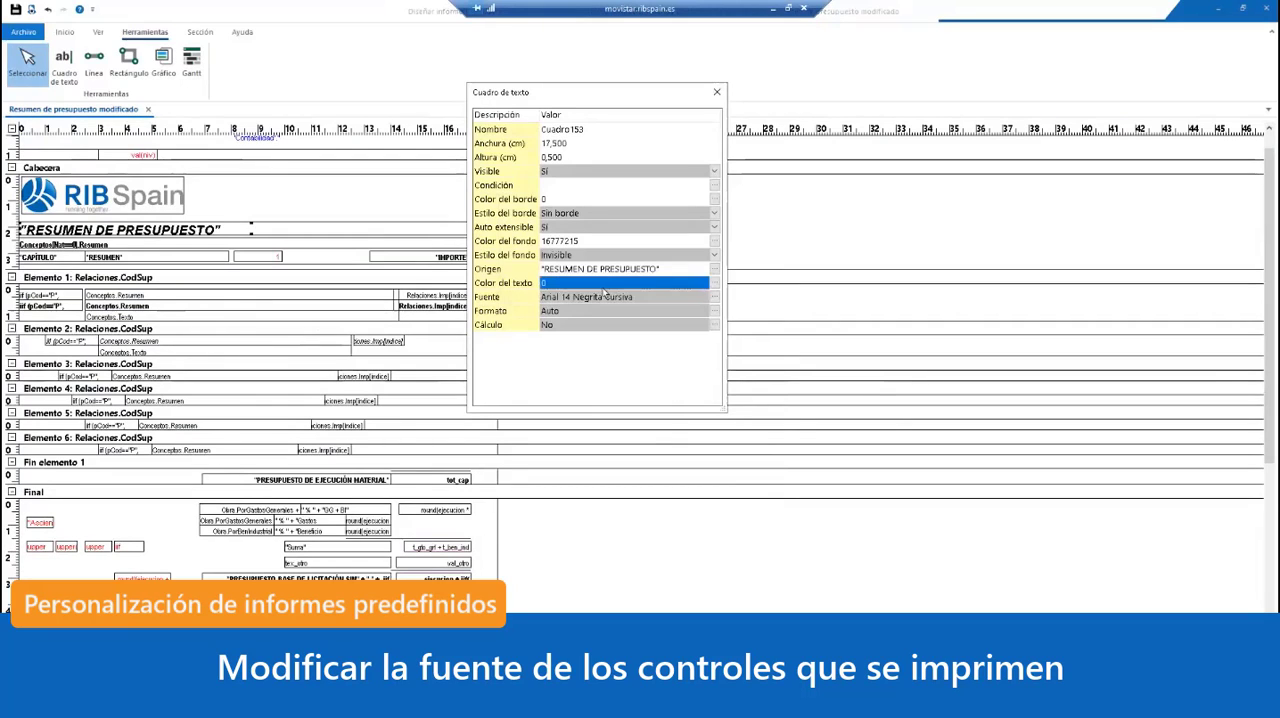
{"action": "left_click", "coordinate": [715, 284]}
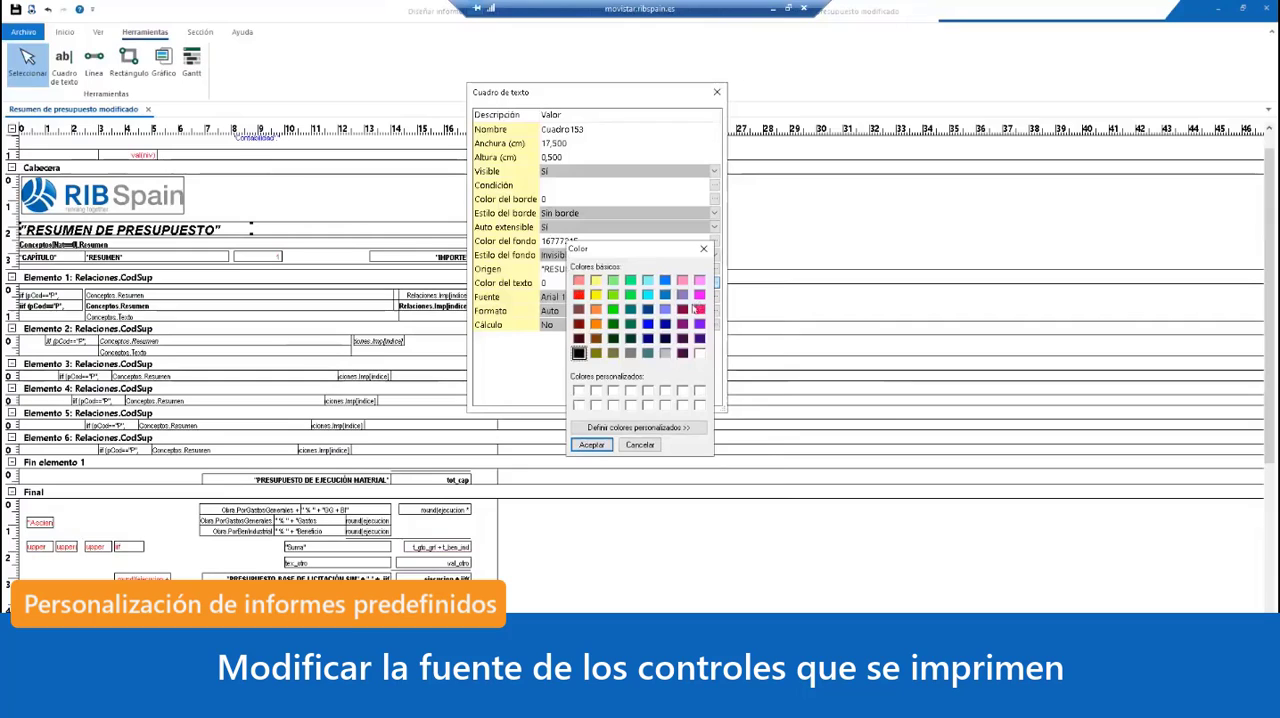
{"action": "left_click", "coordinate": [587, 442]}
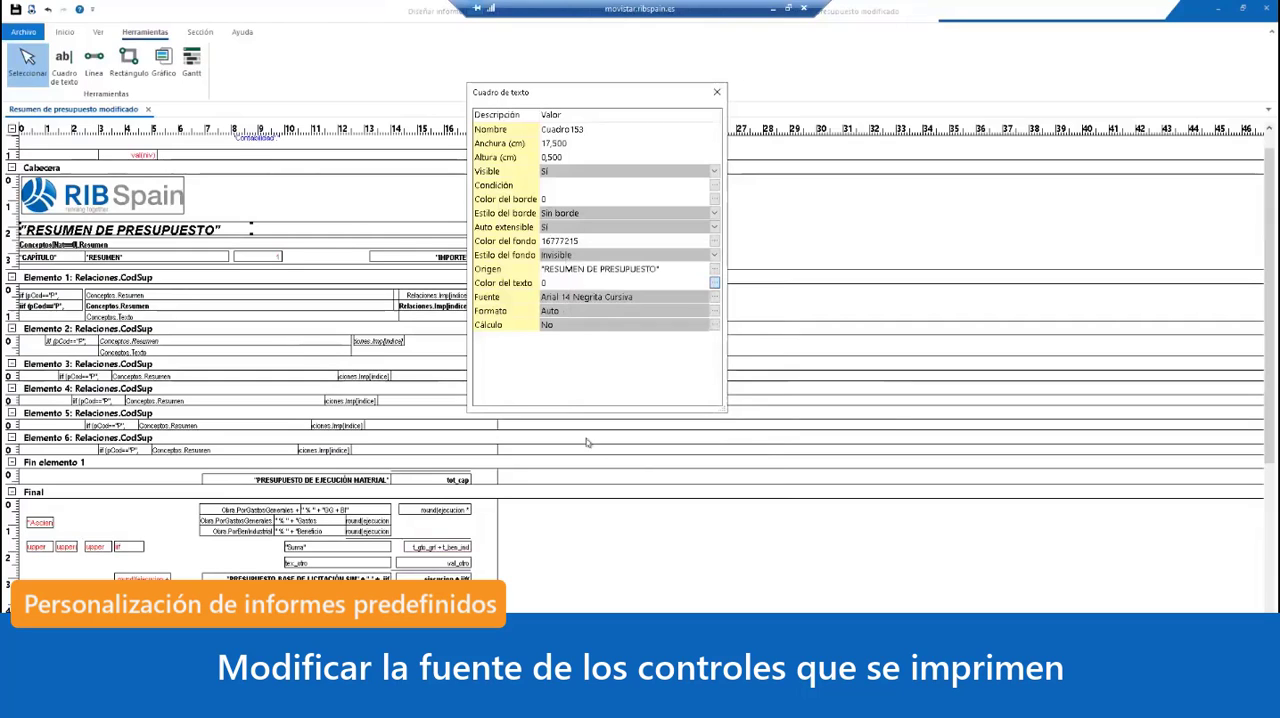
Step: Preview the whole report to check the restyled title, and close the preview and the title's properties
{"action": "left_click", "coordinate": [31, 10]}
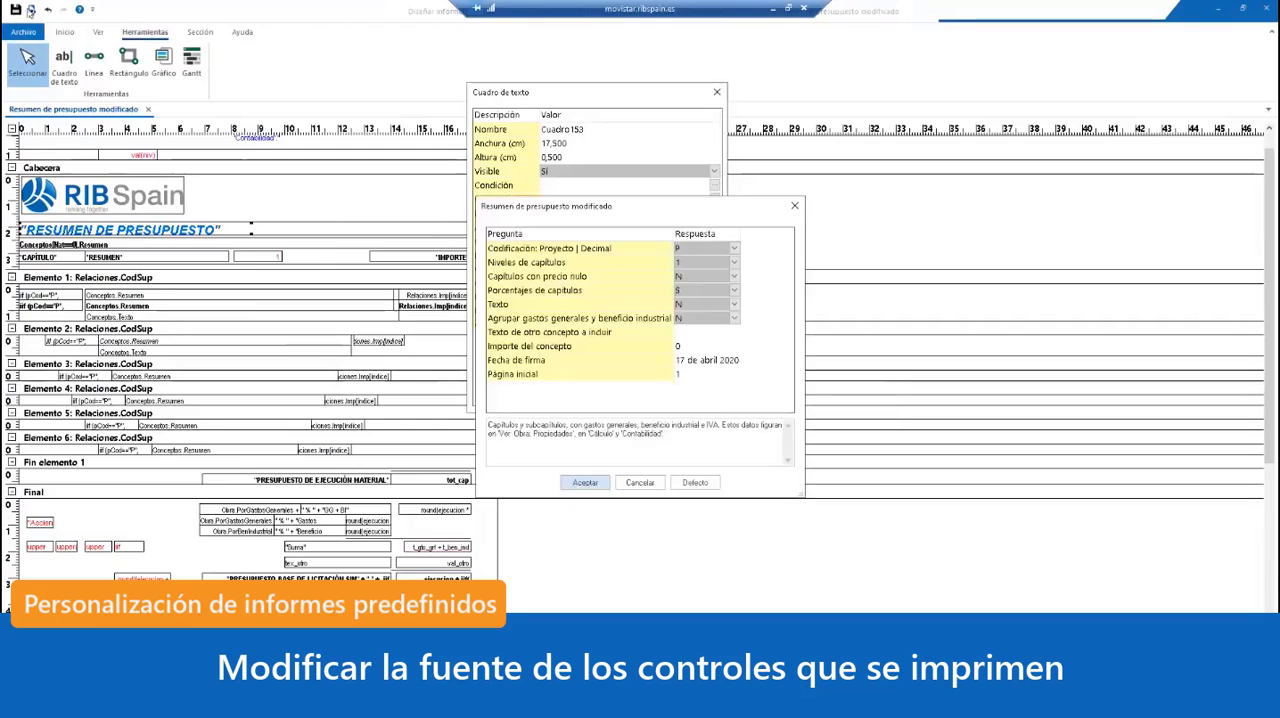
{"action": "left_click", "coordinate": [586, 484]}
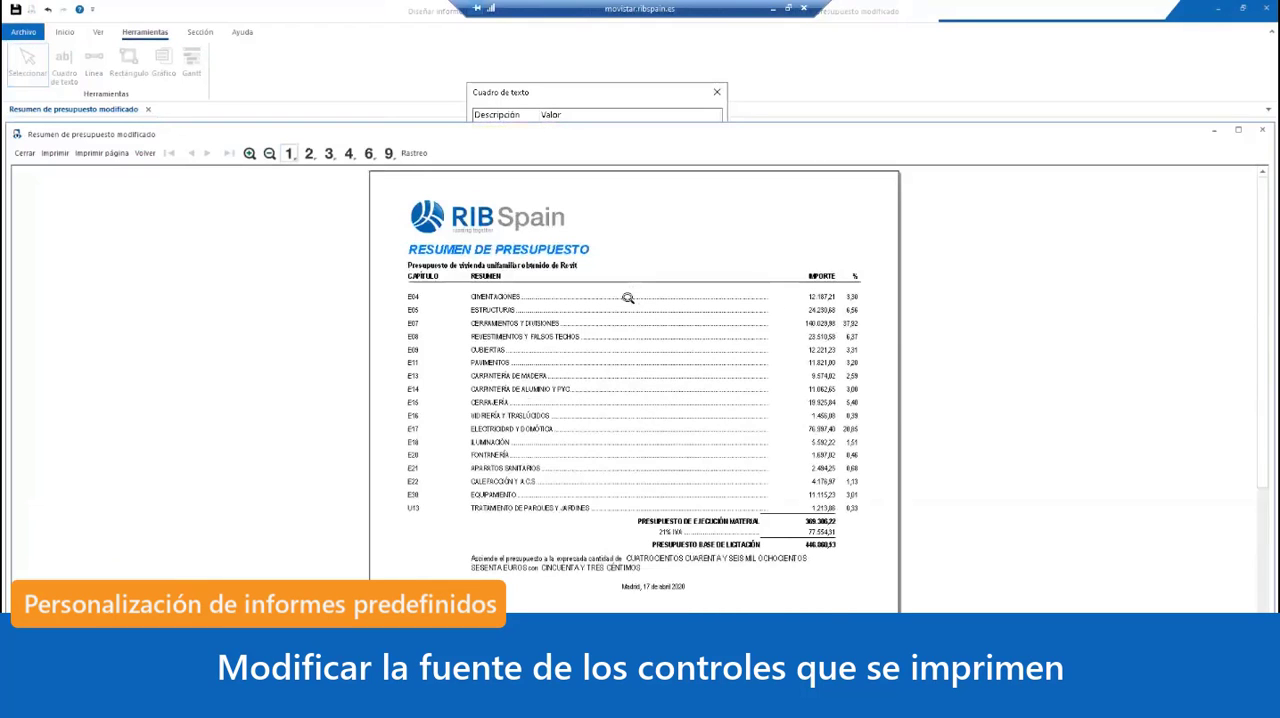
{"action": "left_click", "coordinate": [499, 317]}
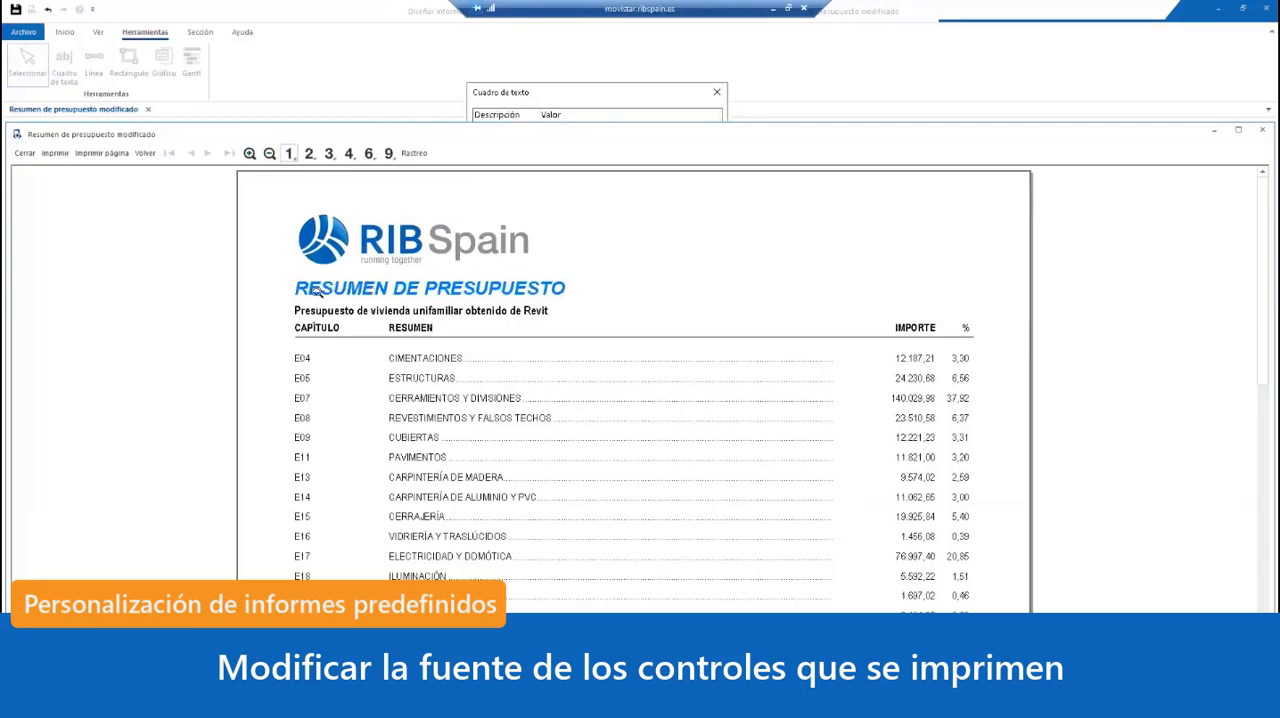
{"action": "scroll", "coordinate": [553, 505], "scroll_direction": "down", "scroll_amount": 3}
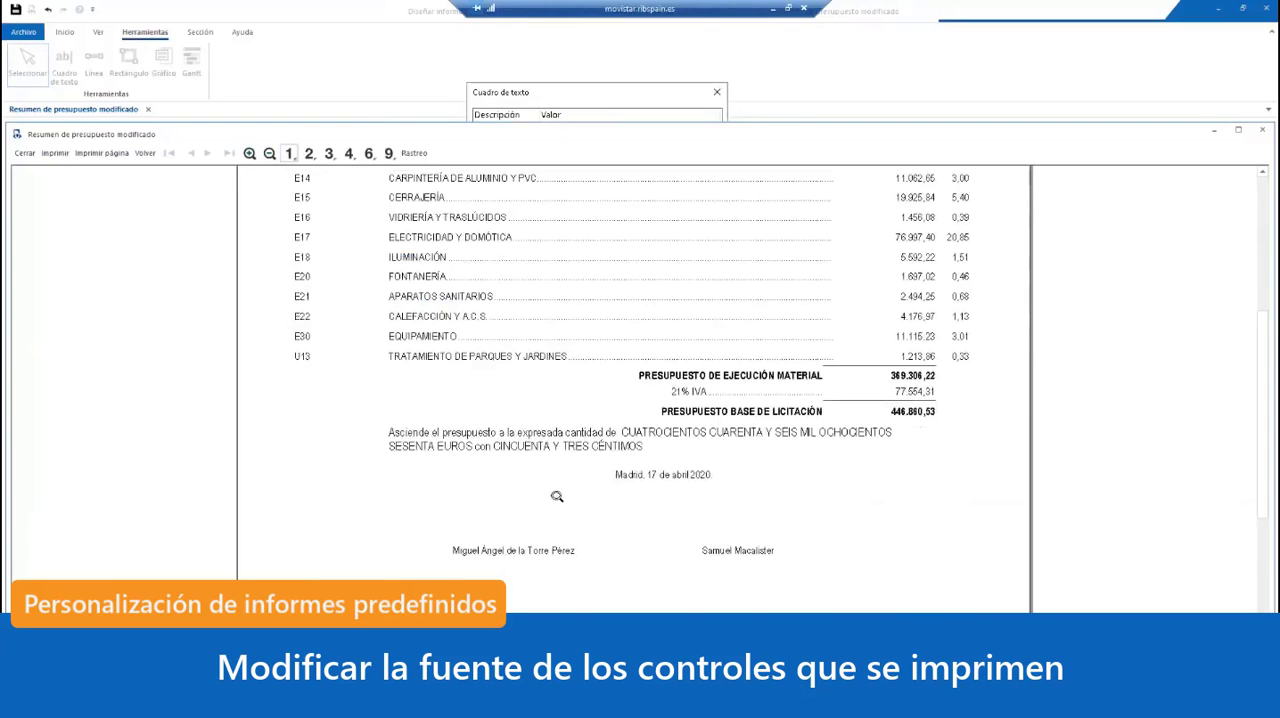
{"action": "scroll", "coordinate": [557, 496], "scroll_direction": "up", "scroll_amount": 5}
{"action": "left_click", "coordinate": [24, 153]}
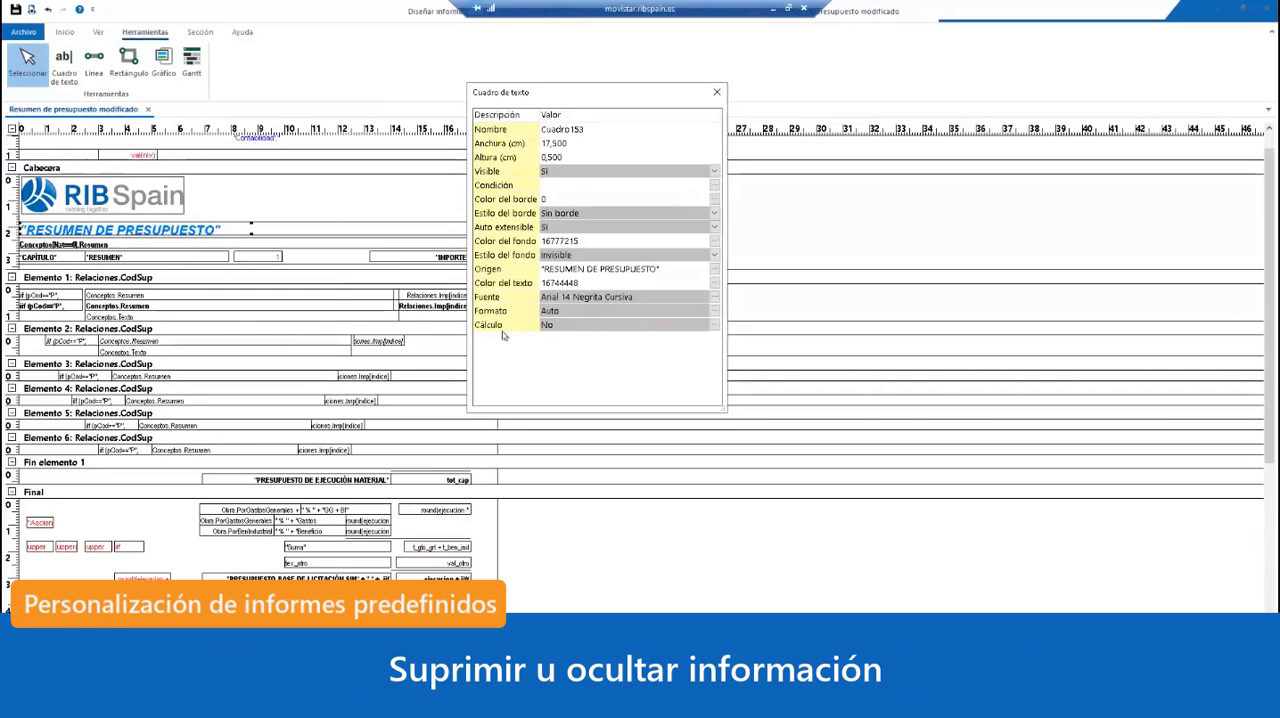
{"action": "left_click", "coordinate": [717, 93]}
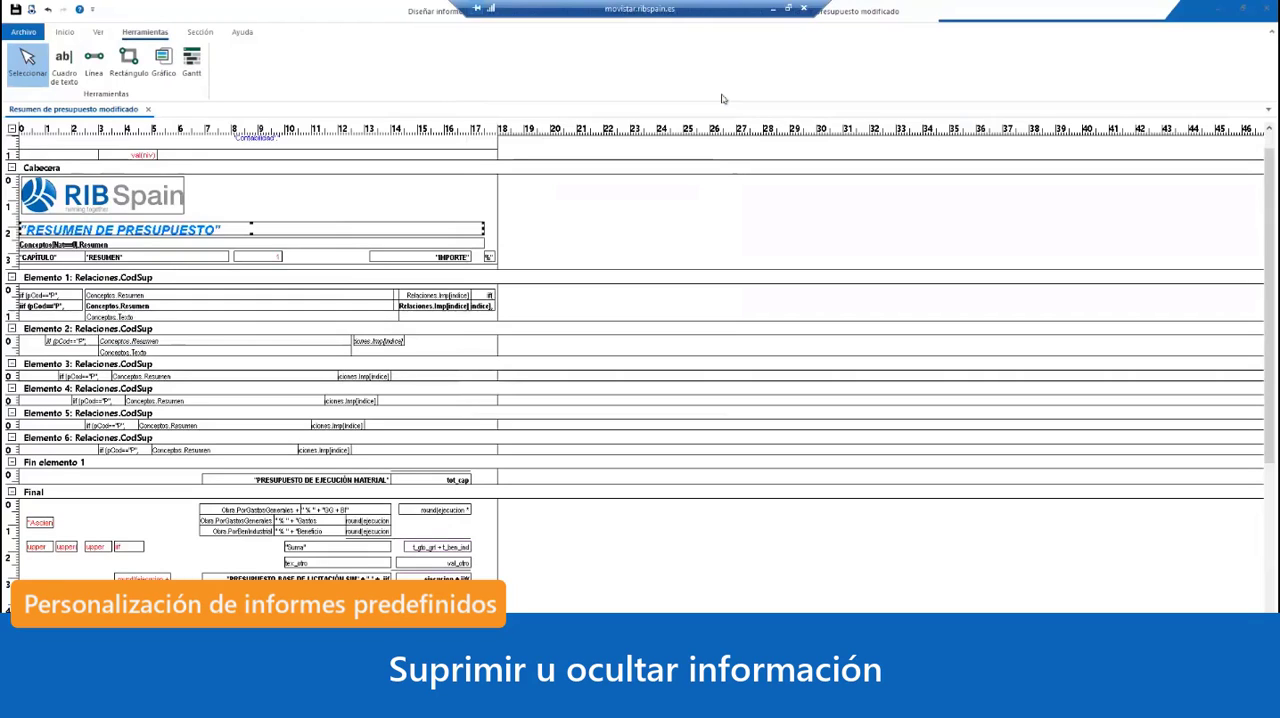
Step: Preview the totals and closing text of the report, and locate their controls in the Final section of the design
{"action": "left_click", "coordinate": [32, 10]}
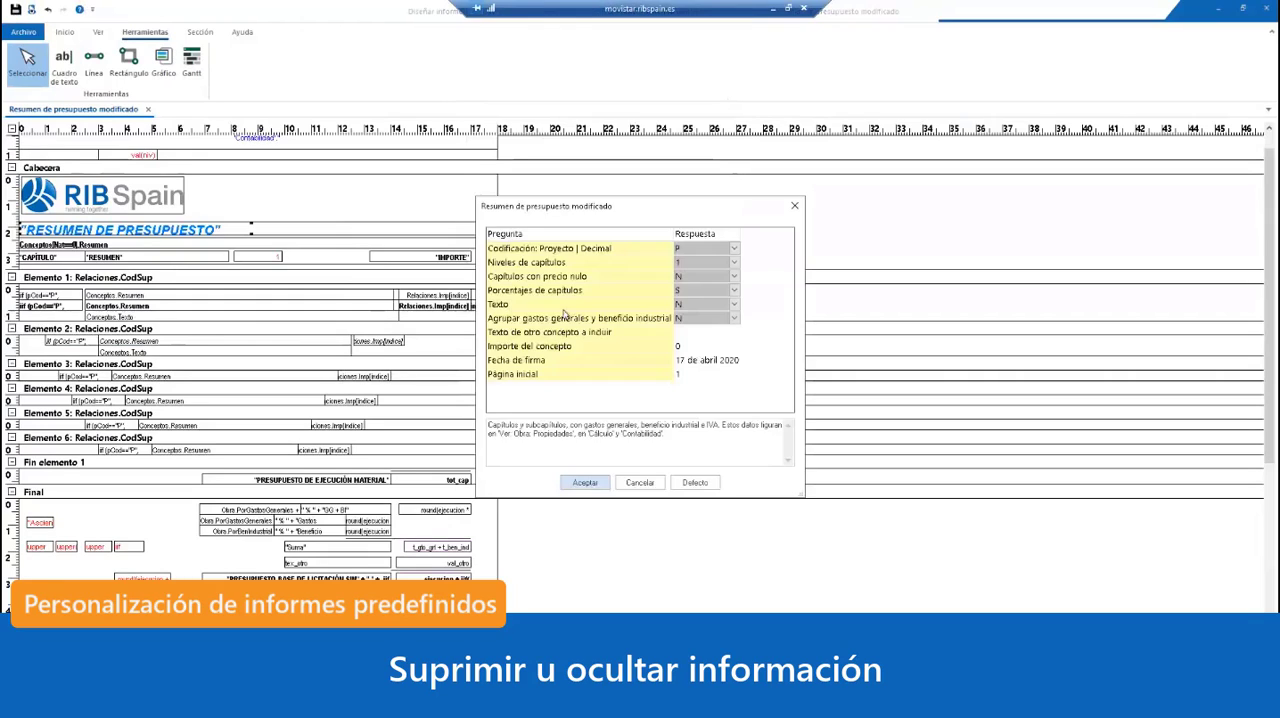
{"action": "left_click", "coordinate": [584, 482]}
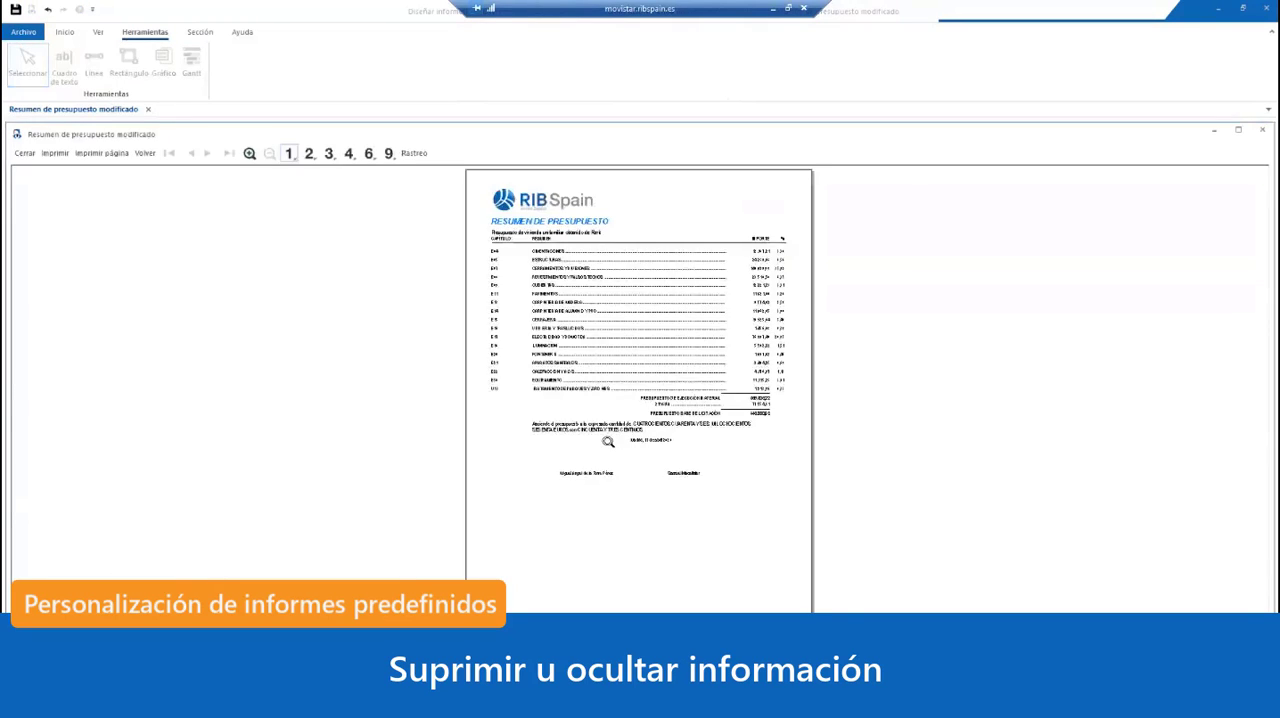
{"action": "left_click", "coordinate": [608, 441]}
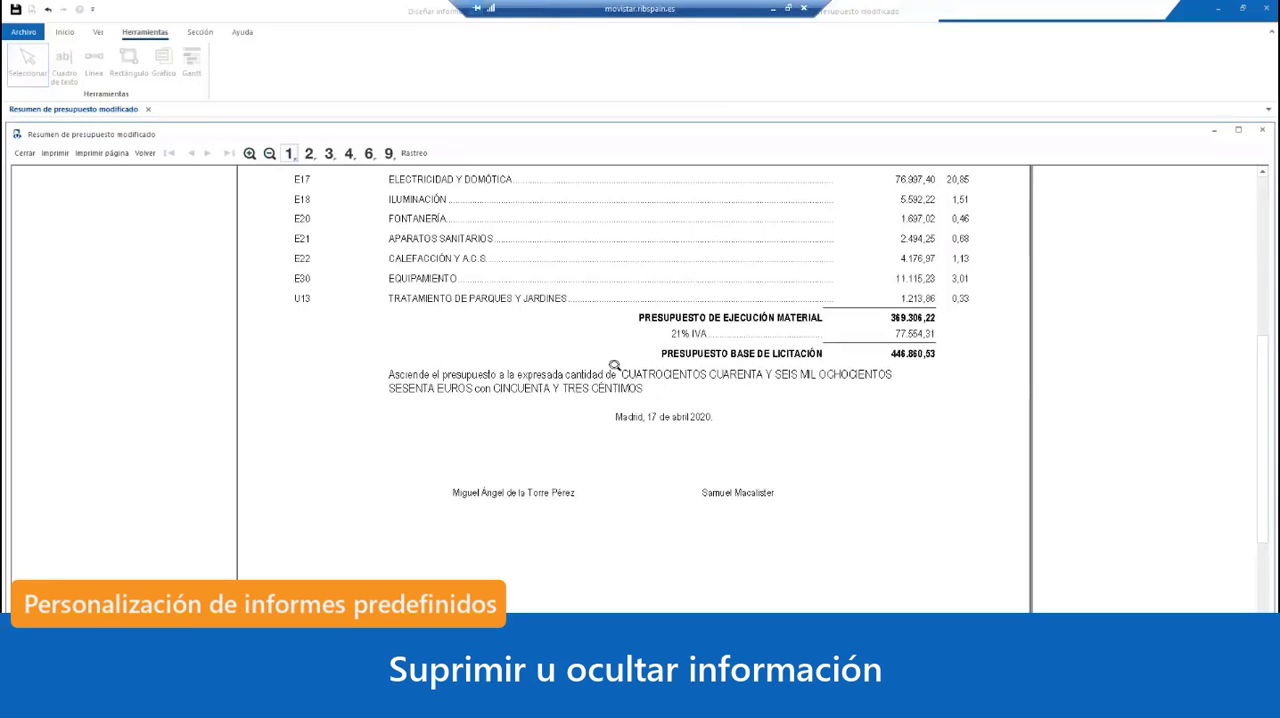
{"action": "left_click", "coordinate": [24, 152]}
{"action": "scroll", "coordinate": [398, 300], "scroll_direction": "down", "scroll_amount": 3}
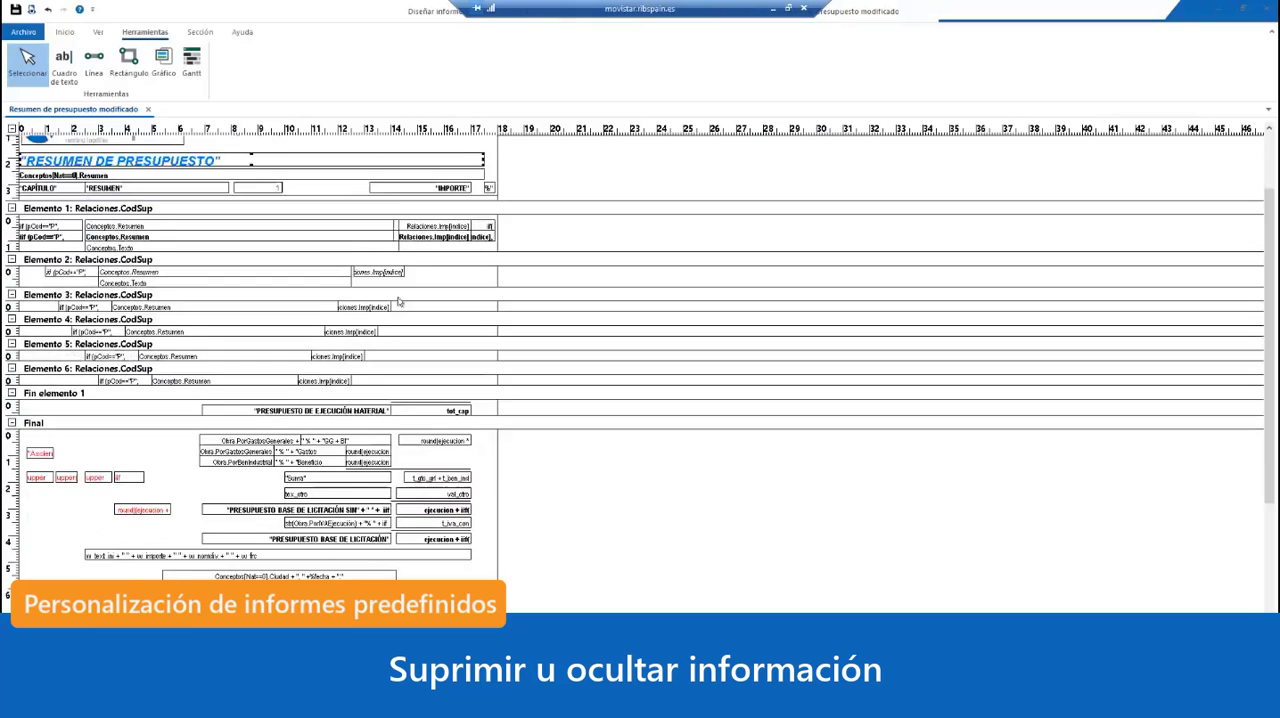
{"action": "scroll", "coordinate": [398, 300], "scroll_direction": "down", "scroll_amount": 2}
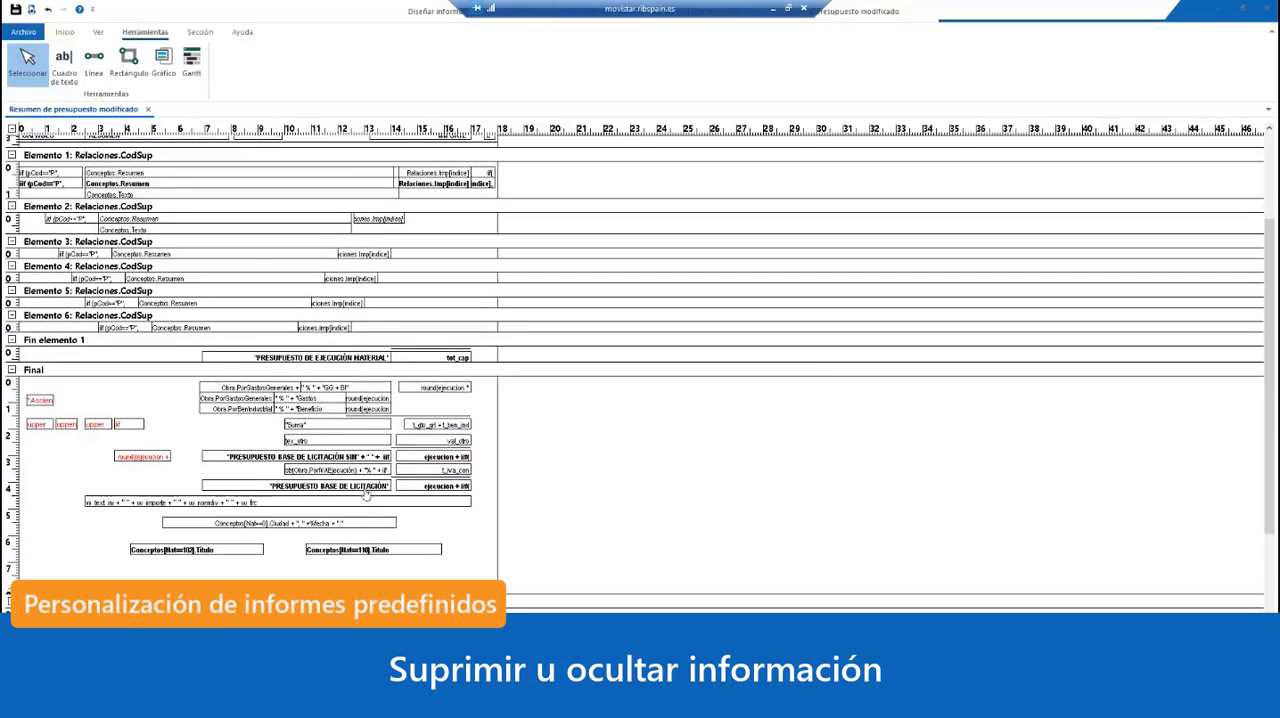
Step: Preview the report again to examine the sentence giving the budget amount in words below Presupuesto base de licitación
{"action": "left_click", "coordinate": [32, 10]}
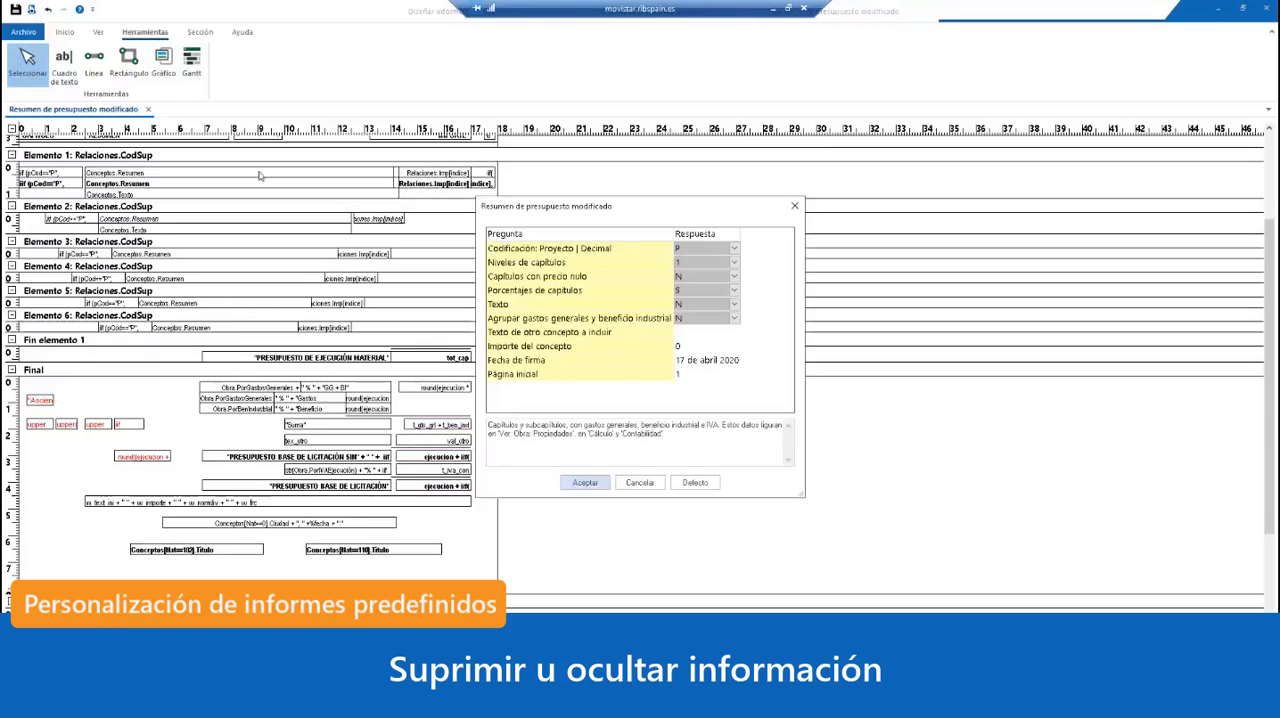
{"action": "left_click", "coordinate": [598, 485]}
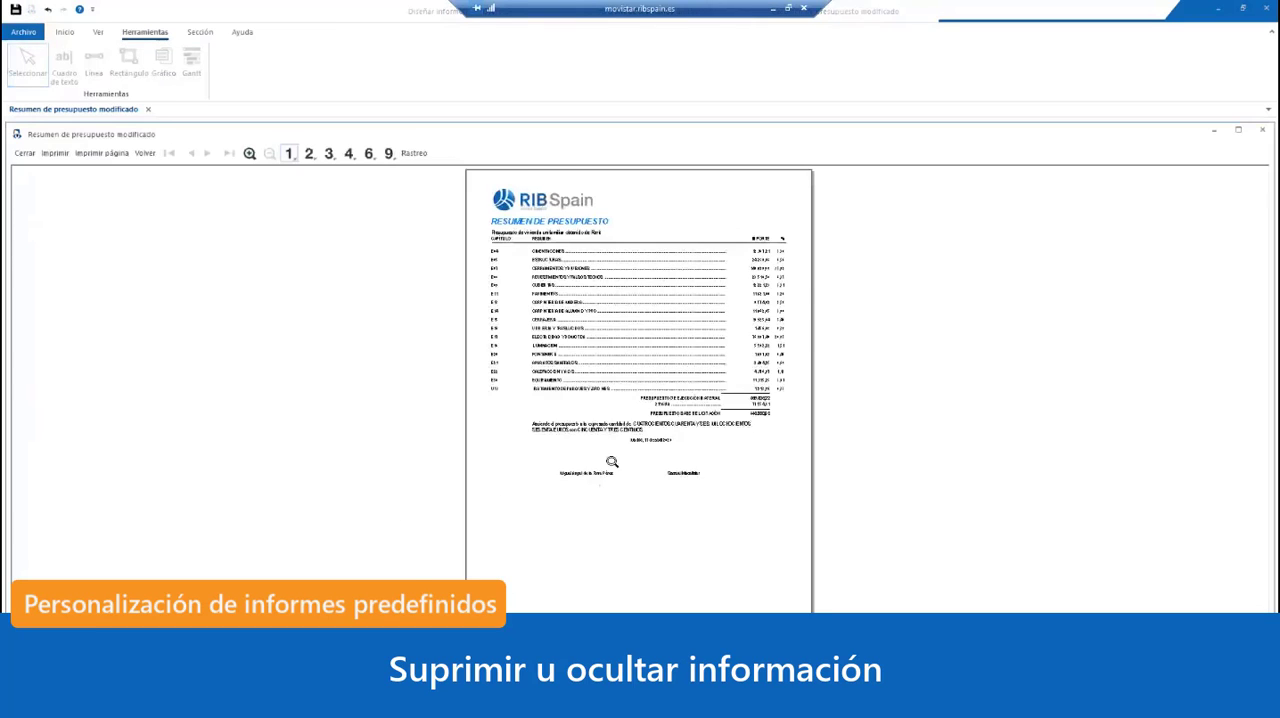
{"action": "left_click", "coordinate": [612, 462]}
{"action": "left_click", "coordinate": [731, 429]}
{"action": "left_click", "coordinate": [734, 380]}
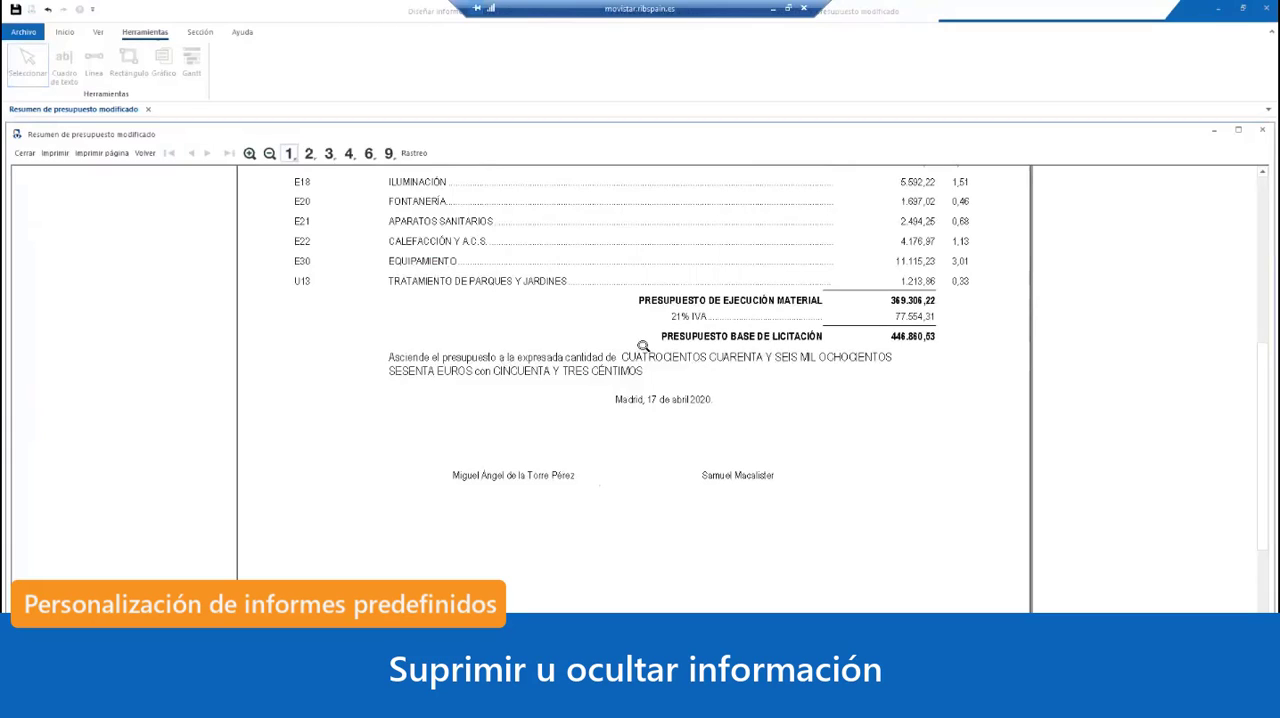
{"action": "left_click", "coordinate": [25, 153]}
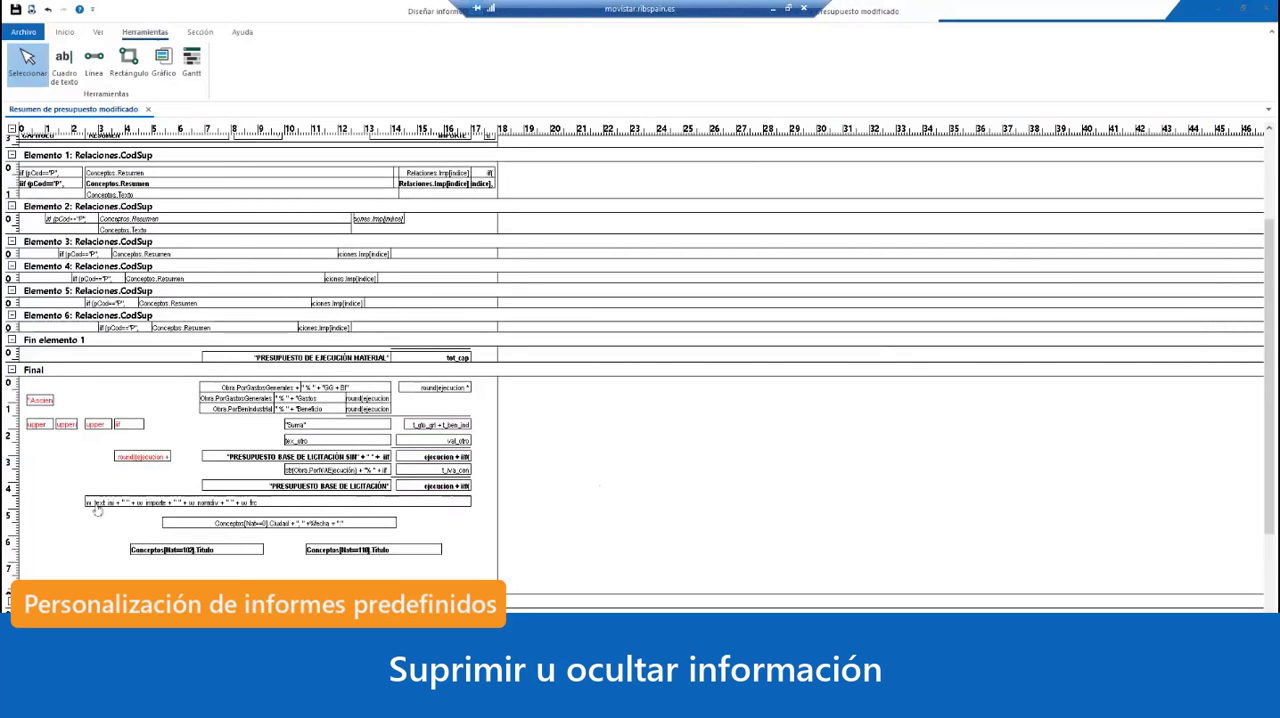
Step: Select the amount-in-words text box in the Final section and preview the report with the existing answers
{"action": "left_click", "coordinate": [400, 506]}
{"action": "left_click", "coordinate": [33, 12]}
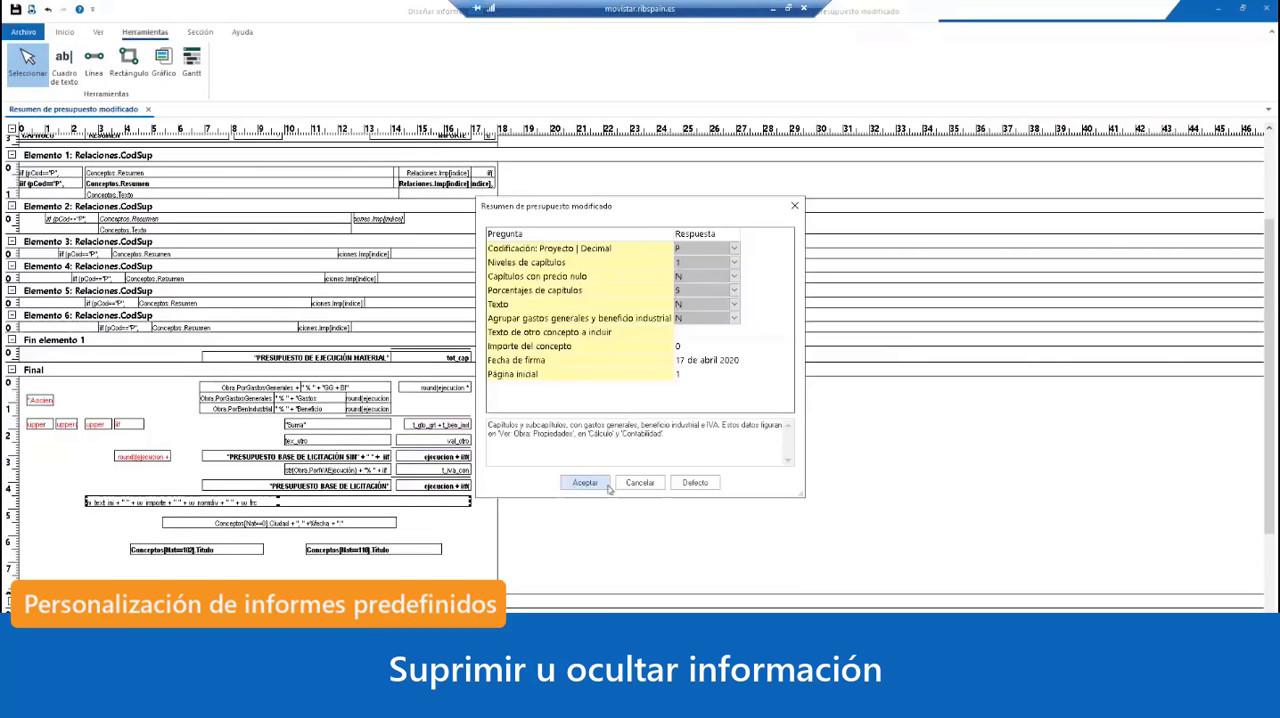
{"action": "left_click", "coordinate": [588, 484]}
{"action": "left_click", "coordinate": [737, 331]}
{"action": "left_click", "coordinate": [737, 331]}
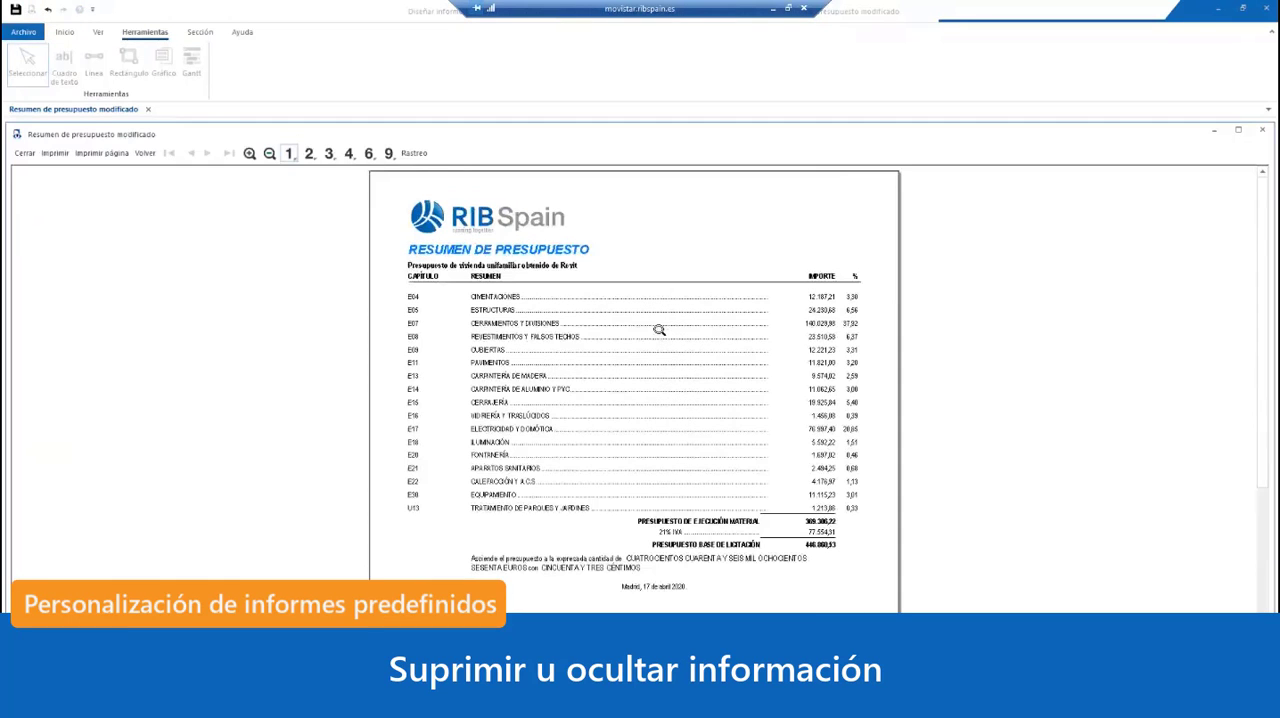
Step: Trace the control names in the preview to identify the box printing the amount in words, and close the preview
{"action": "left_click", "coordinate": [418, 157]}
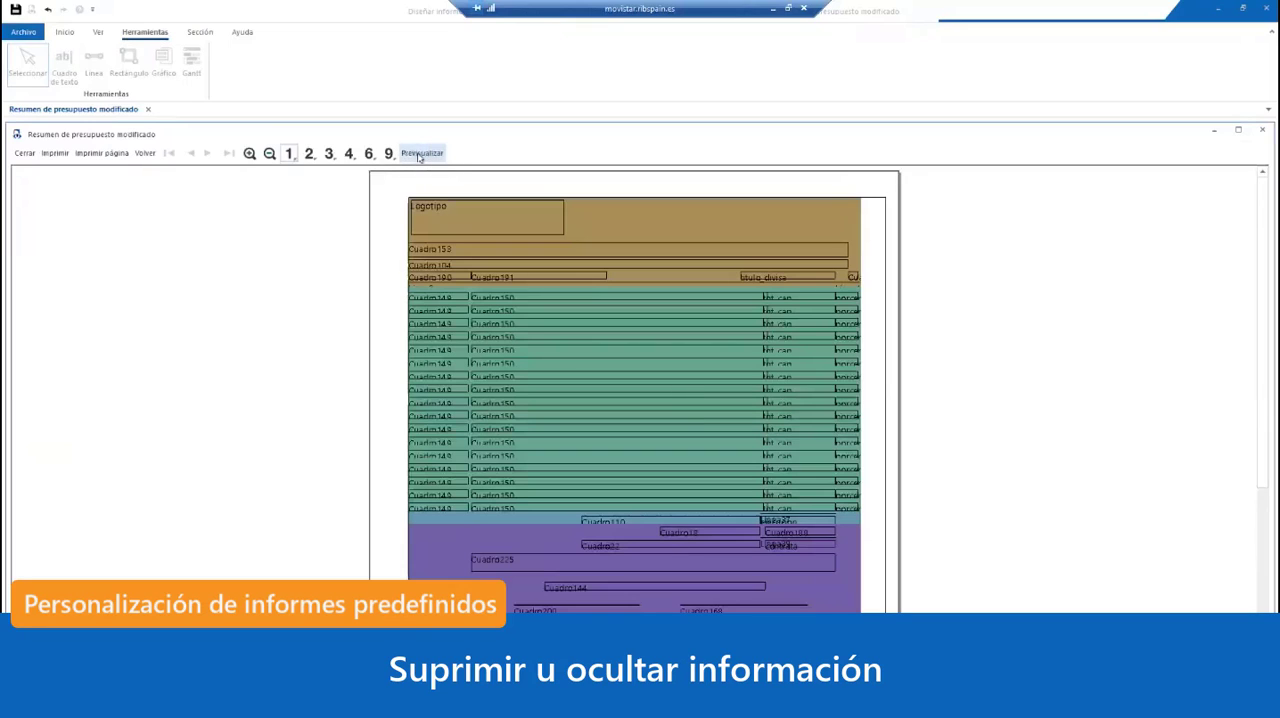
{"action": "left_click", "coordinate": [741, 415]}
{"action": "scroll", "coordinate": [741, 415], "scroll_direction": "down", "scroll_amount": 5}
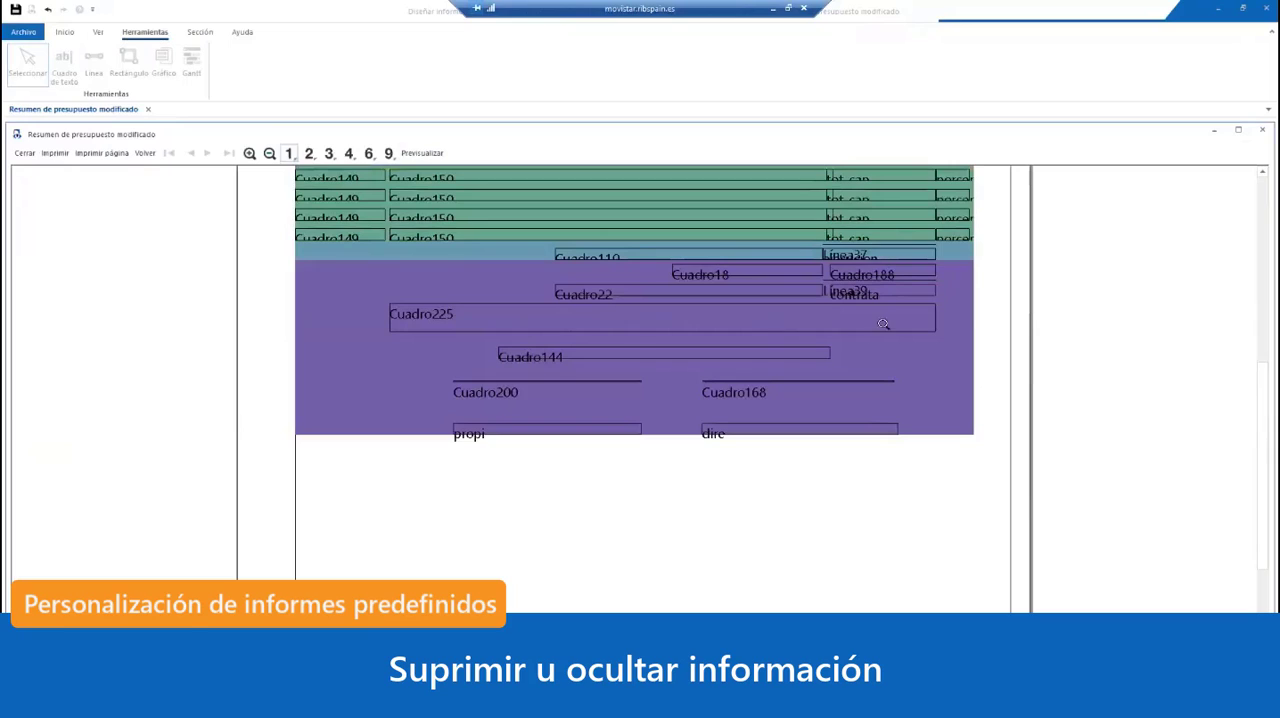
{"action": "scroll", "coordinate": [771, 329], "scroll_direction": "down", "scroll_amount": 3}
{"action": "scroll", "coordinate": [771, 329], "scroll_direction": "up", "scroll_amount": 3}
{"action": "left_click", "coordinate": [421, 153]}
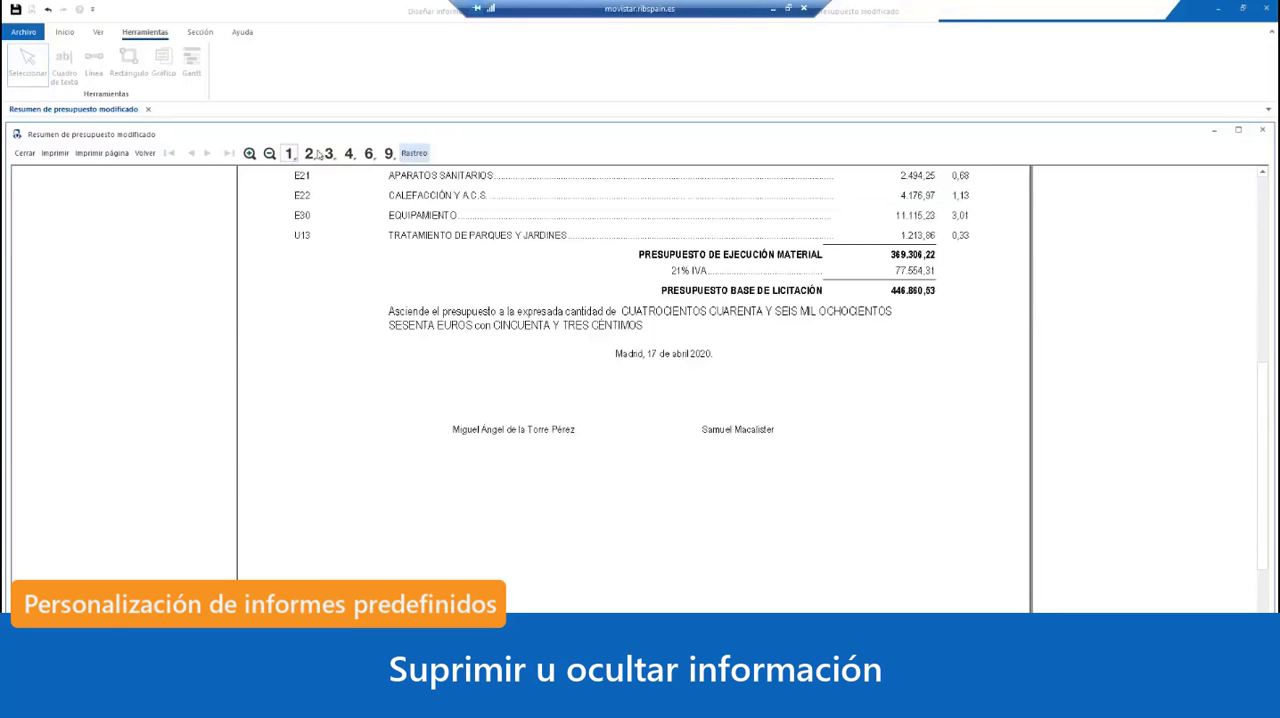
{"action": "left_click", "coordinate": [25, 153]}
{"action": "left_click", "coordinate": [645, 511]}
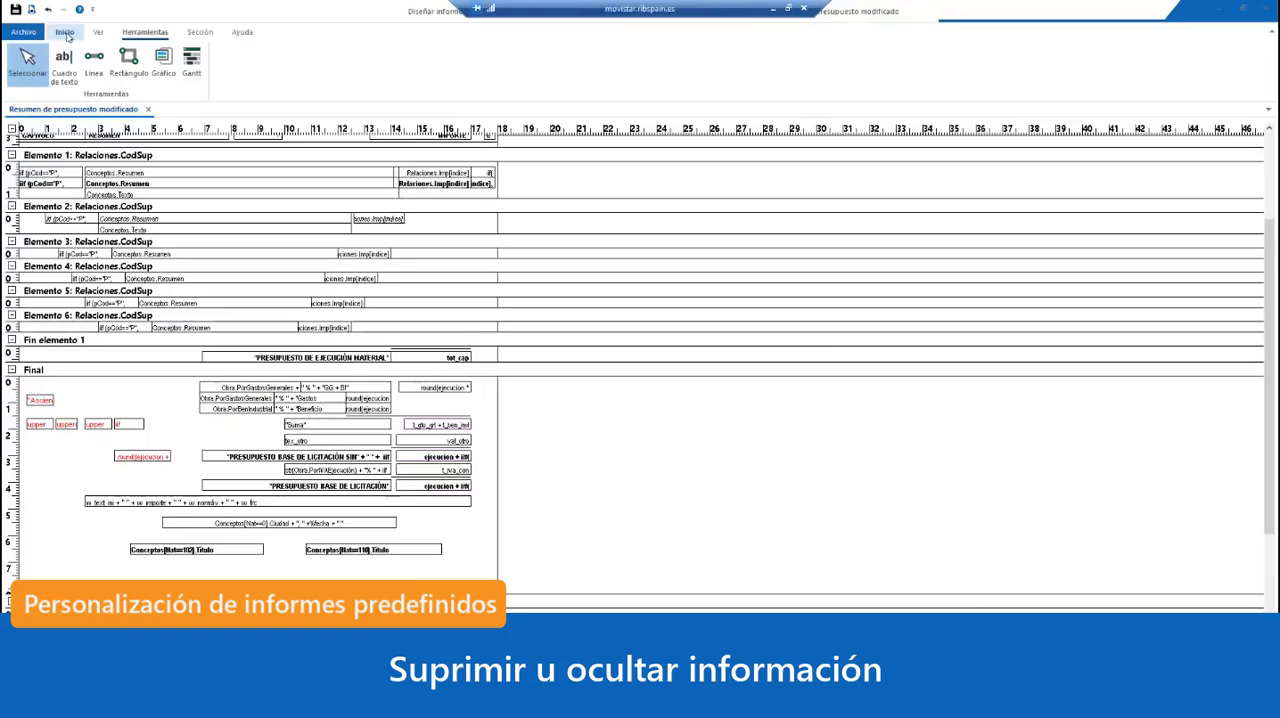
Step: Search the report's control list for Cuadro225 and locate that text box in the design
{"action": "left_click", "coordinate": [99, 33]}
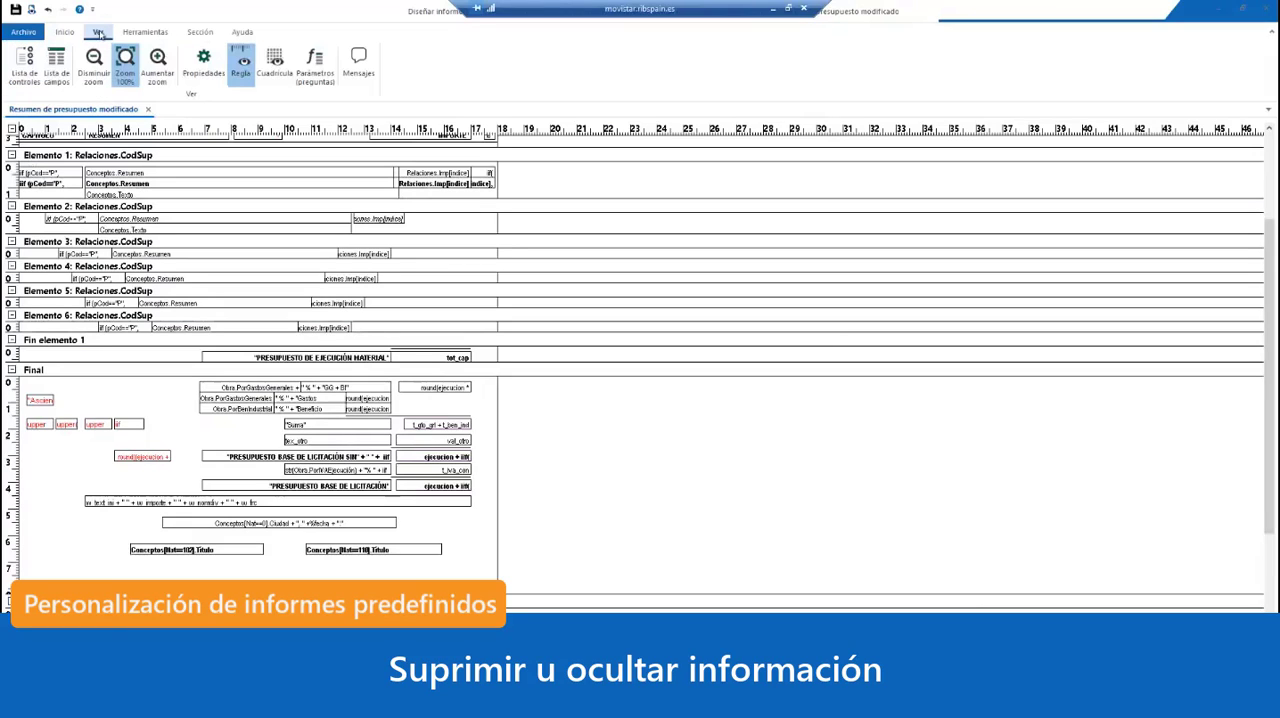
{"action": "left_click", "coordinate": [25, 62]}
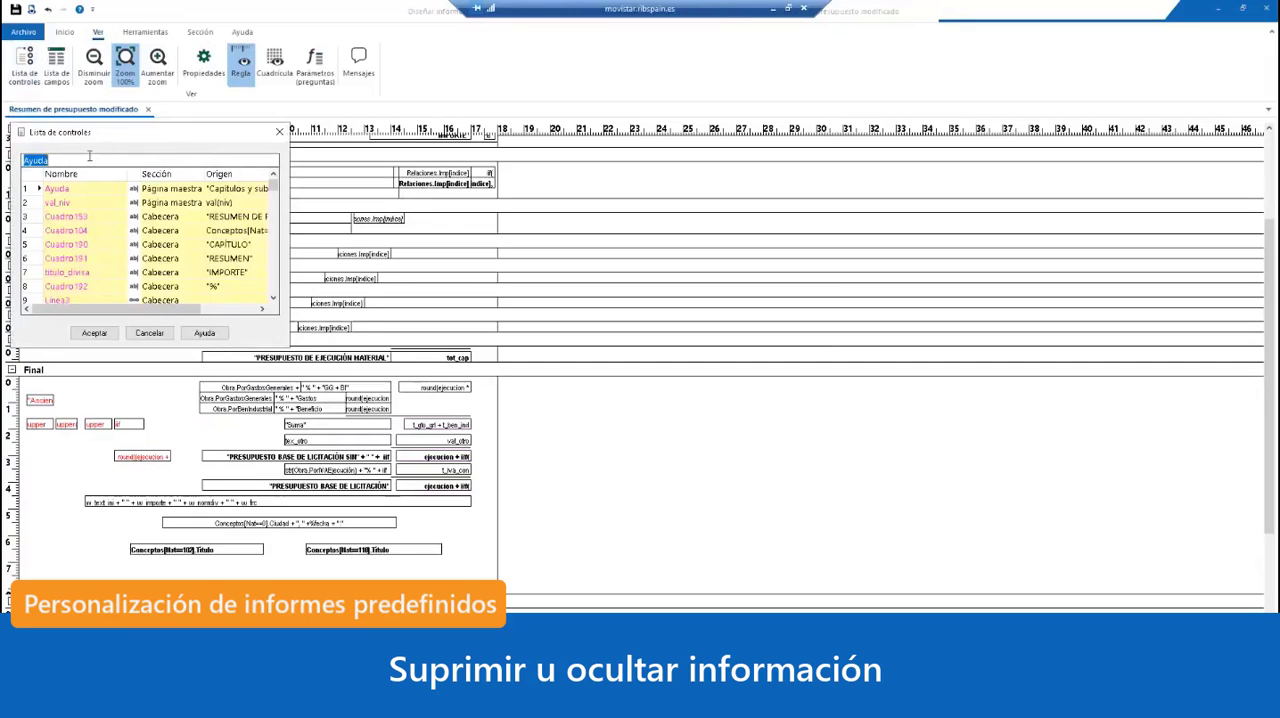
{"action": "type", "text": "Cua"}
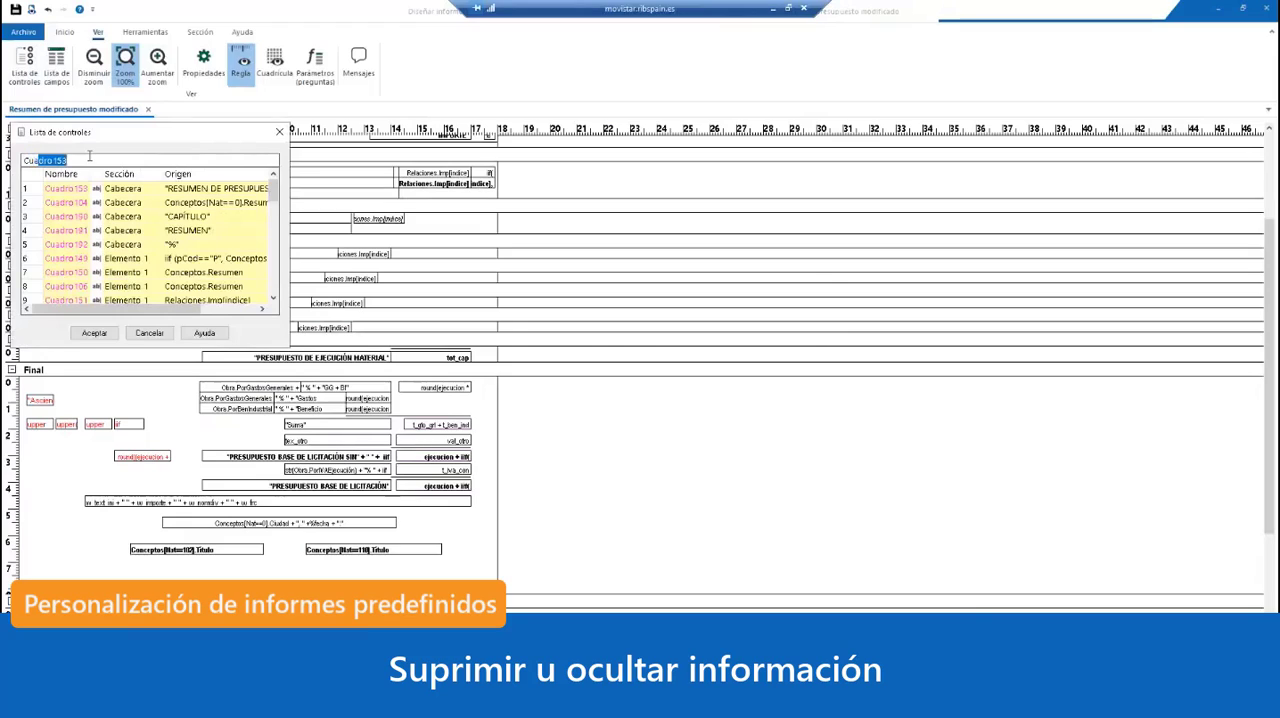
{"action": "type", "text": "dro2"}
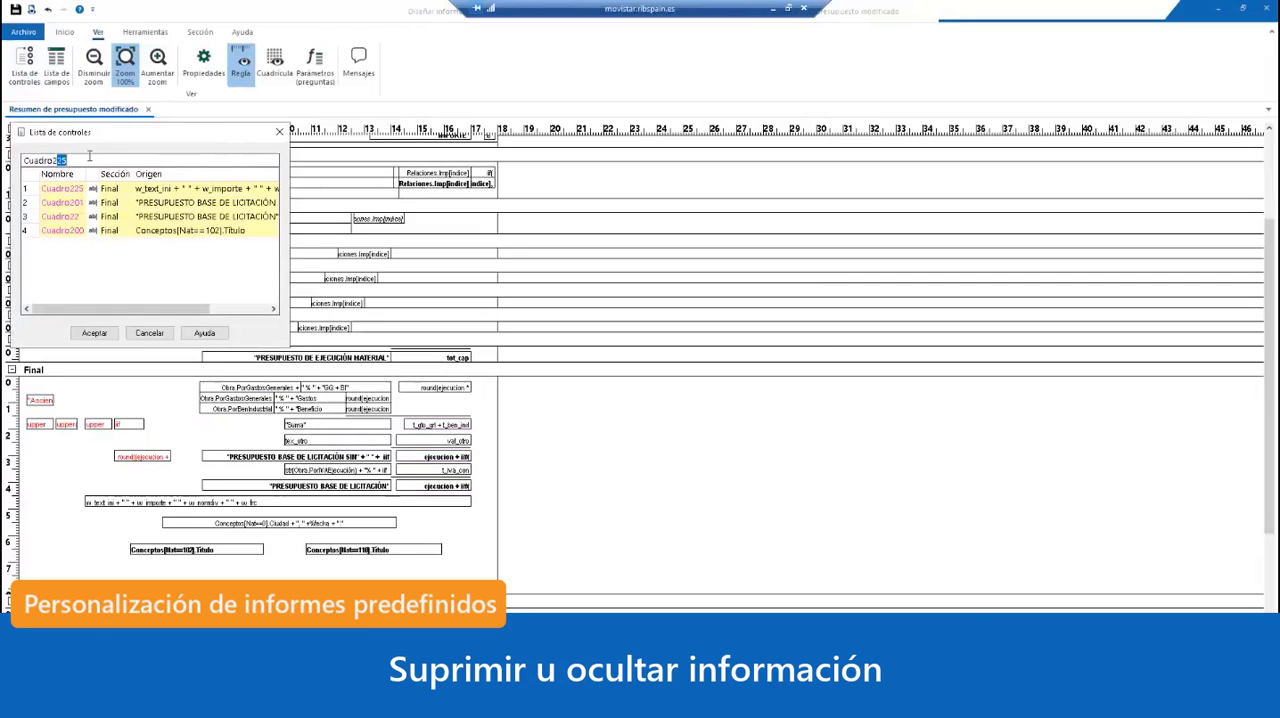
{"action": "type", "text": "25"}
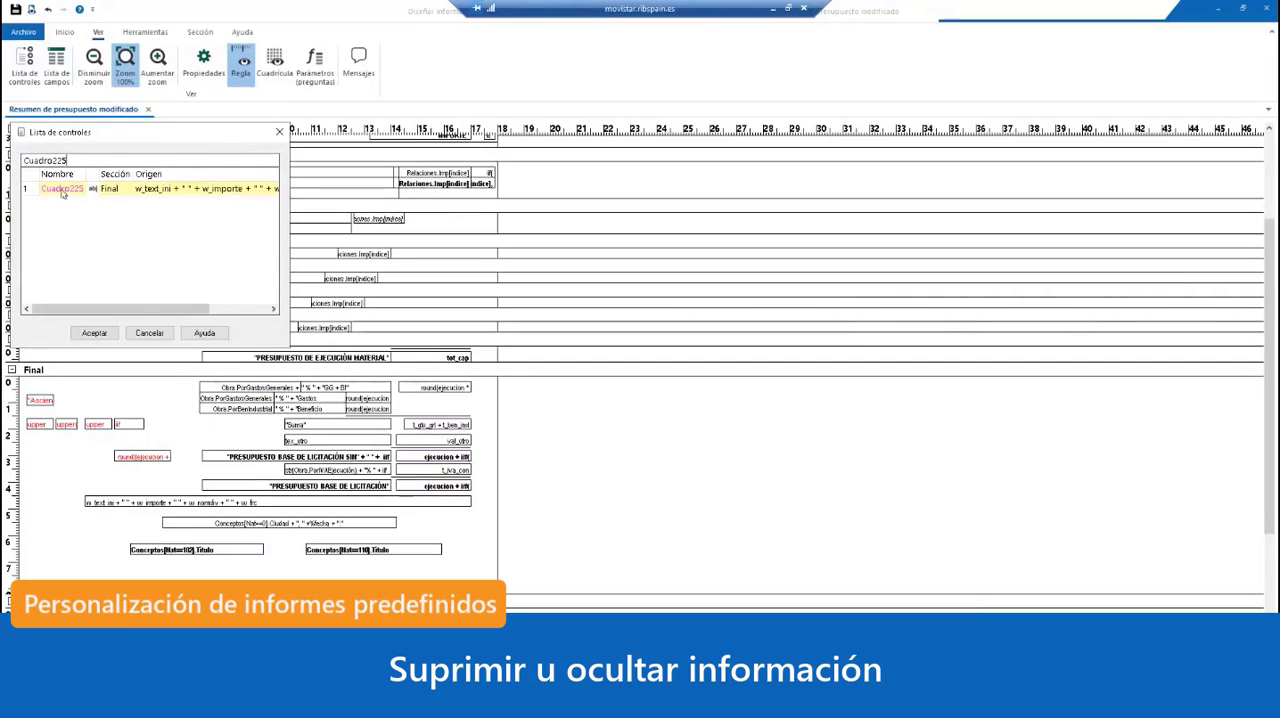
{"action": "double_click", "coordinate": [62, 190]}
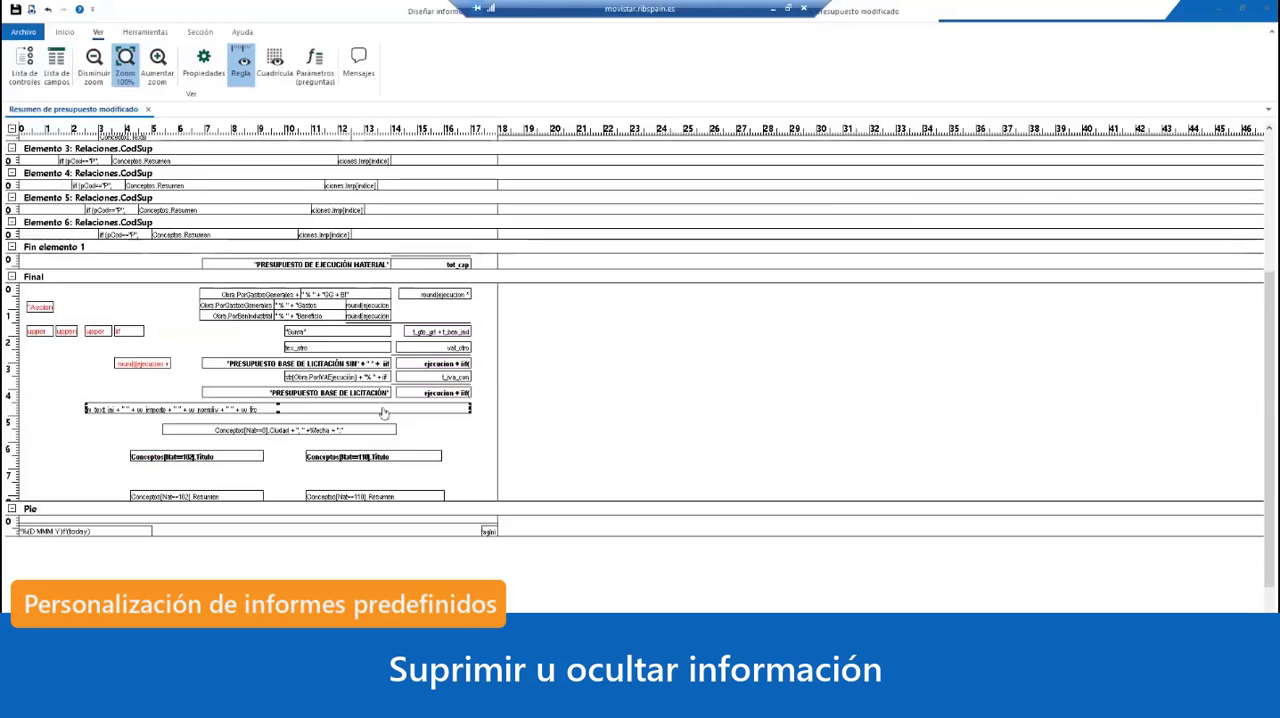
Step: Review the properties of text box Cuadro225, try deleting the box, and undo the deletion
{"action": "double_click", "coordinate": [385, 412]}
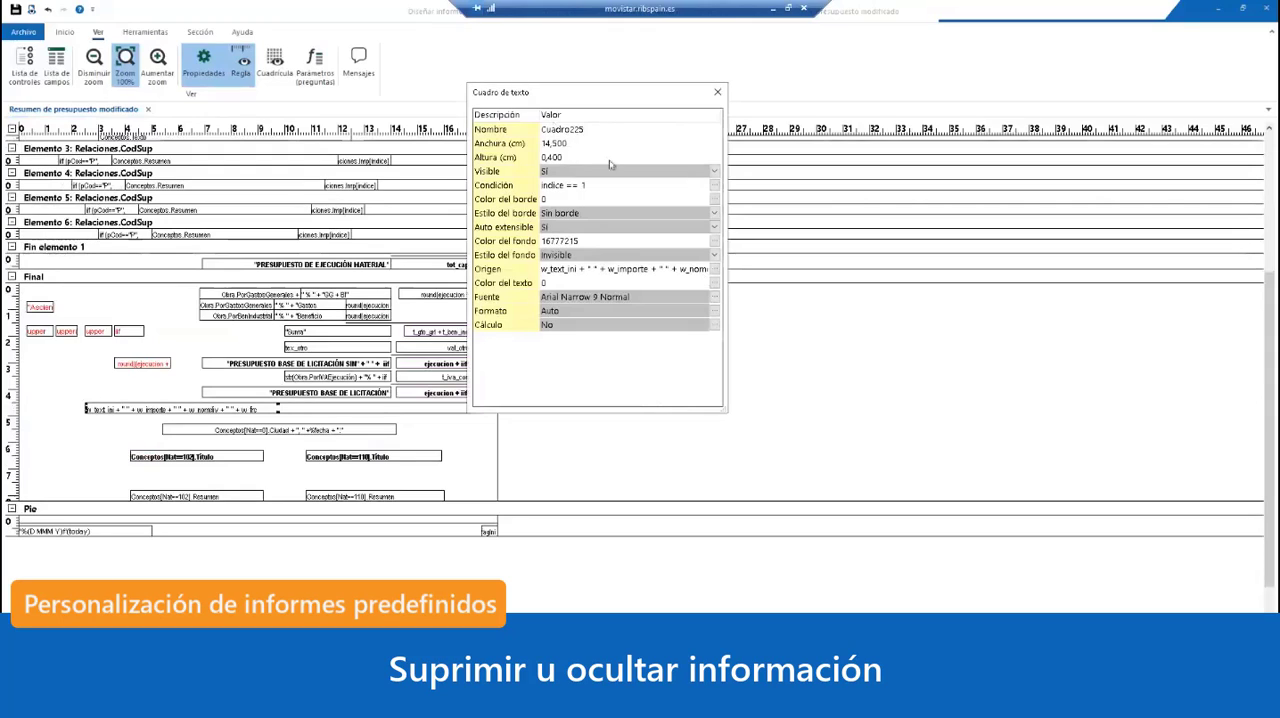
{"action": "left_click", "coordinate": [717, 92]}
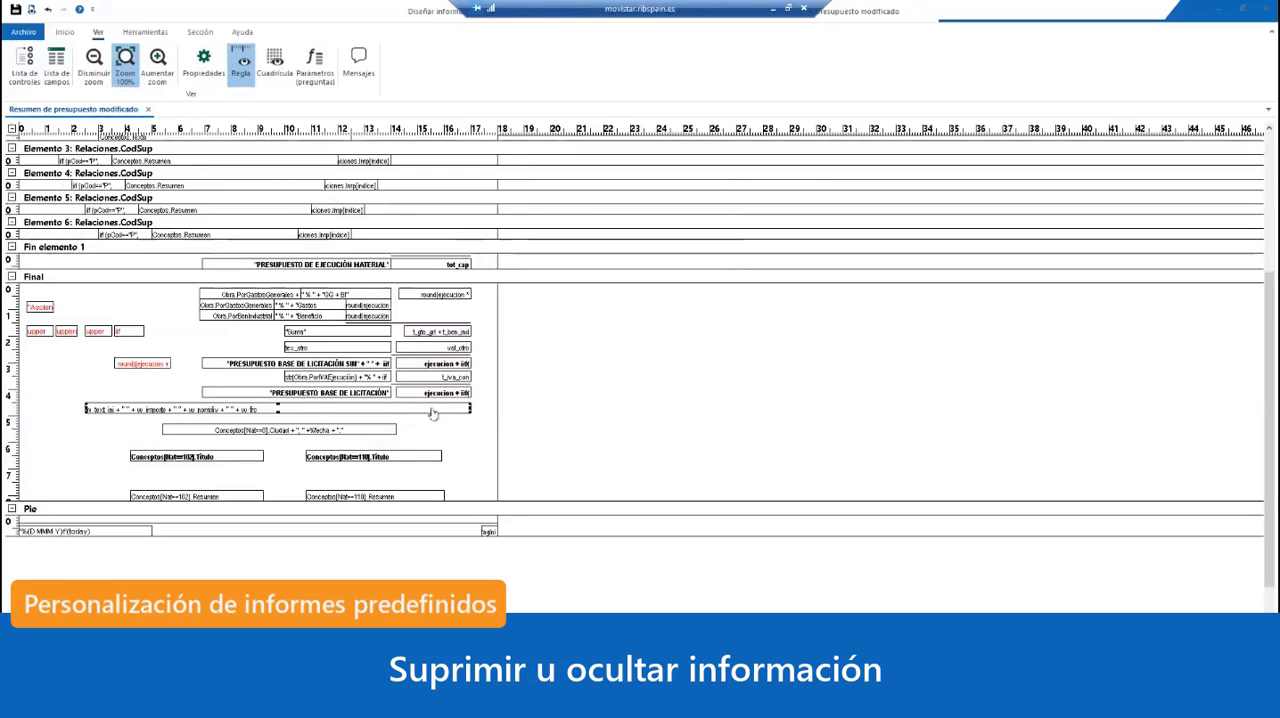
{"action": "key", "text": "Delete"}
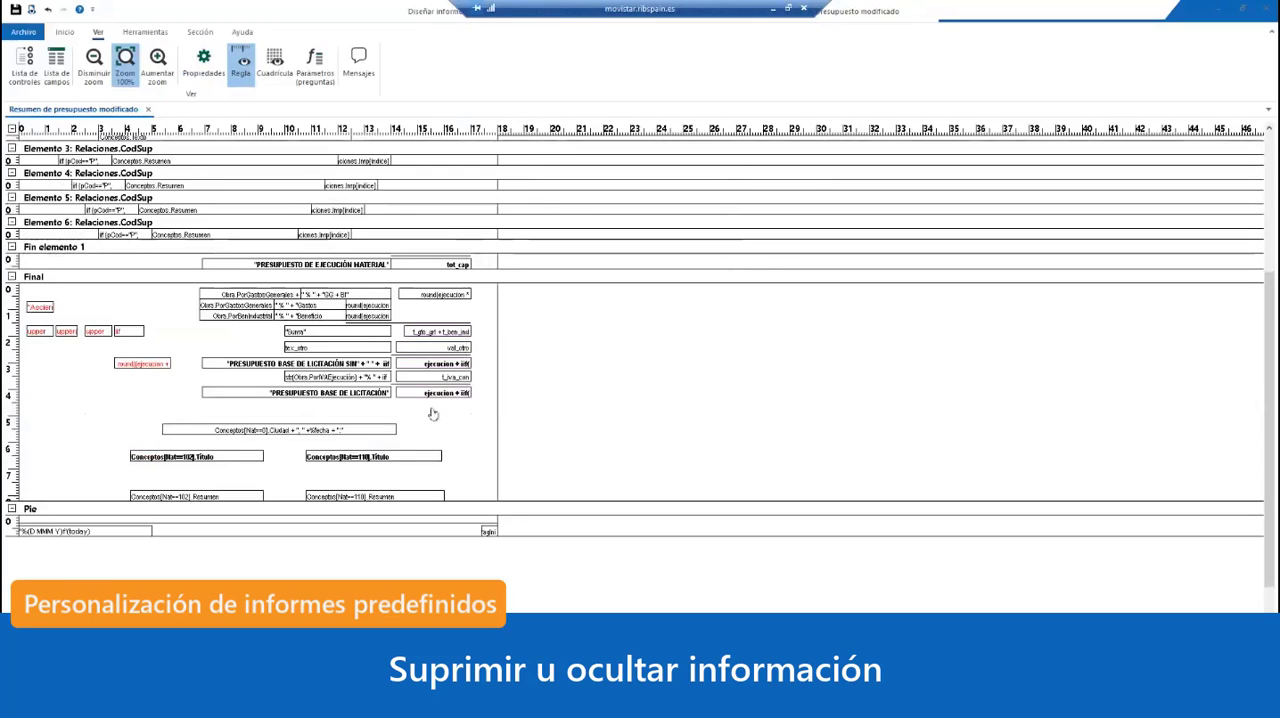
{"action": "left_click", "coordinate": [49, 10]}
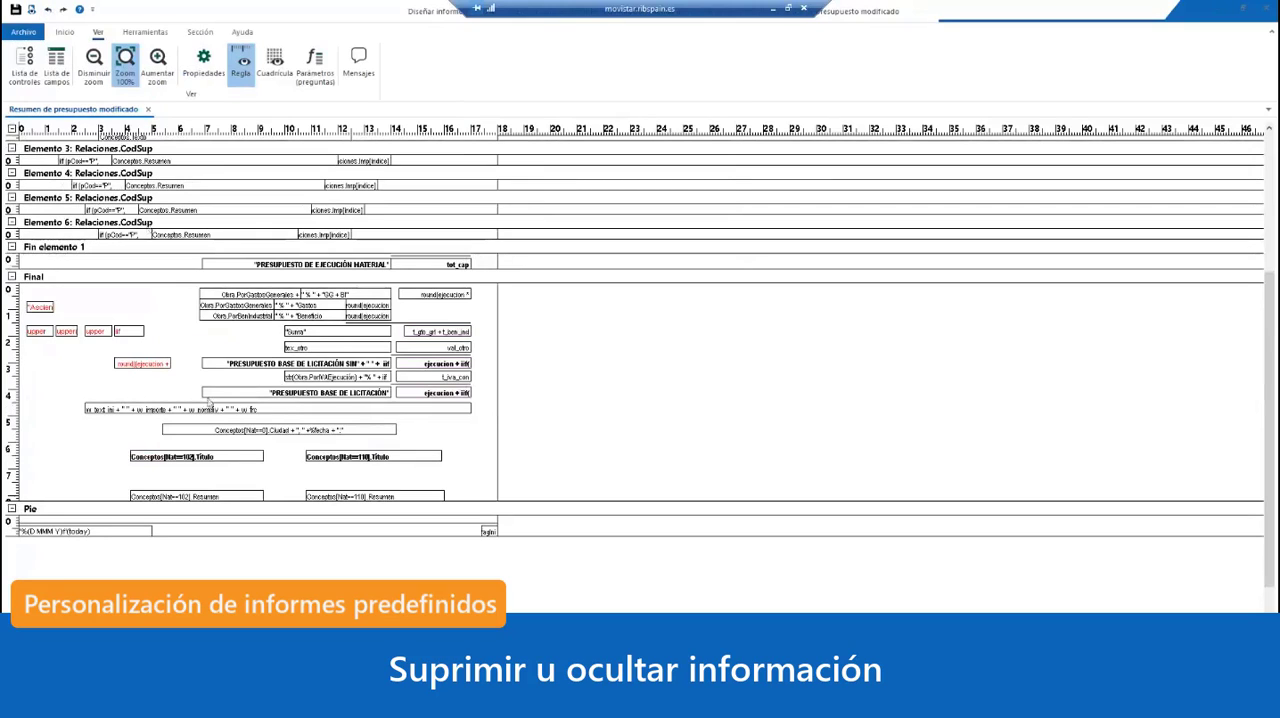
Step: Hide text box Cuadro225 by setting its Visible property to No, and close its properties
{"action": "double_click", "coordinate": [340, 410]}
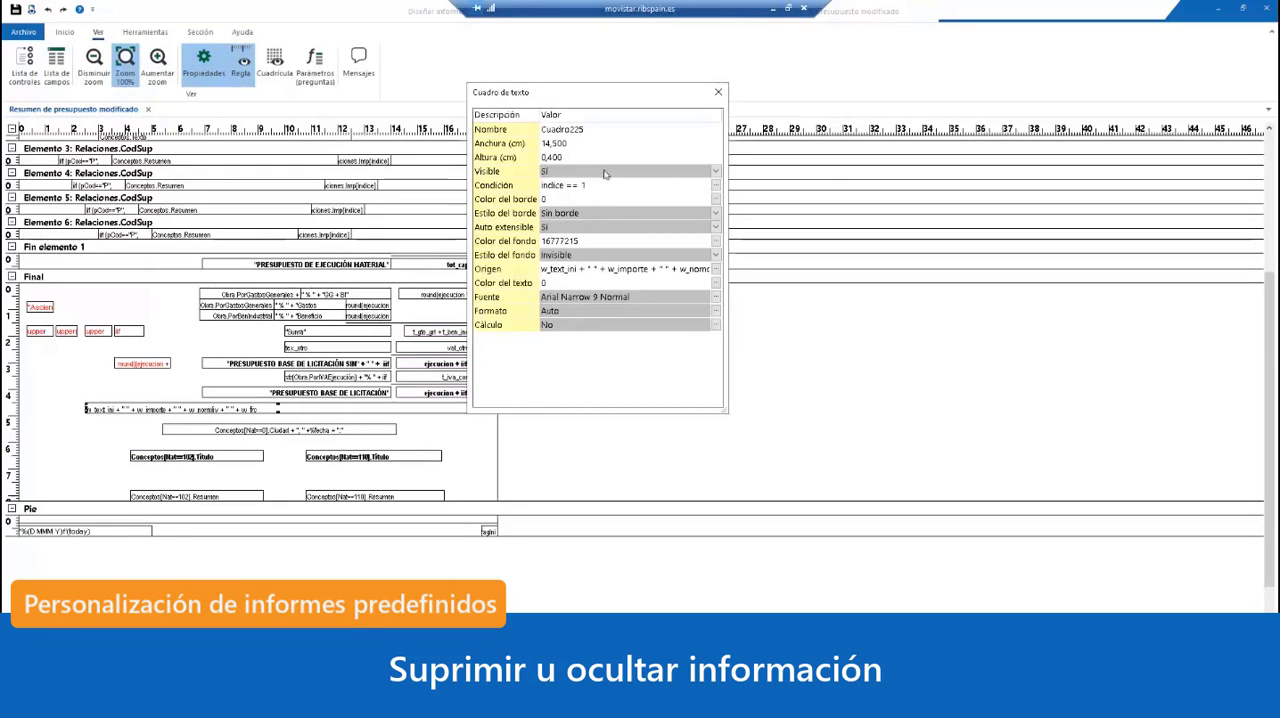
{"action": "left_click", "coordinate": [716, 174]}
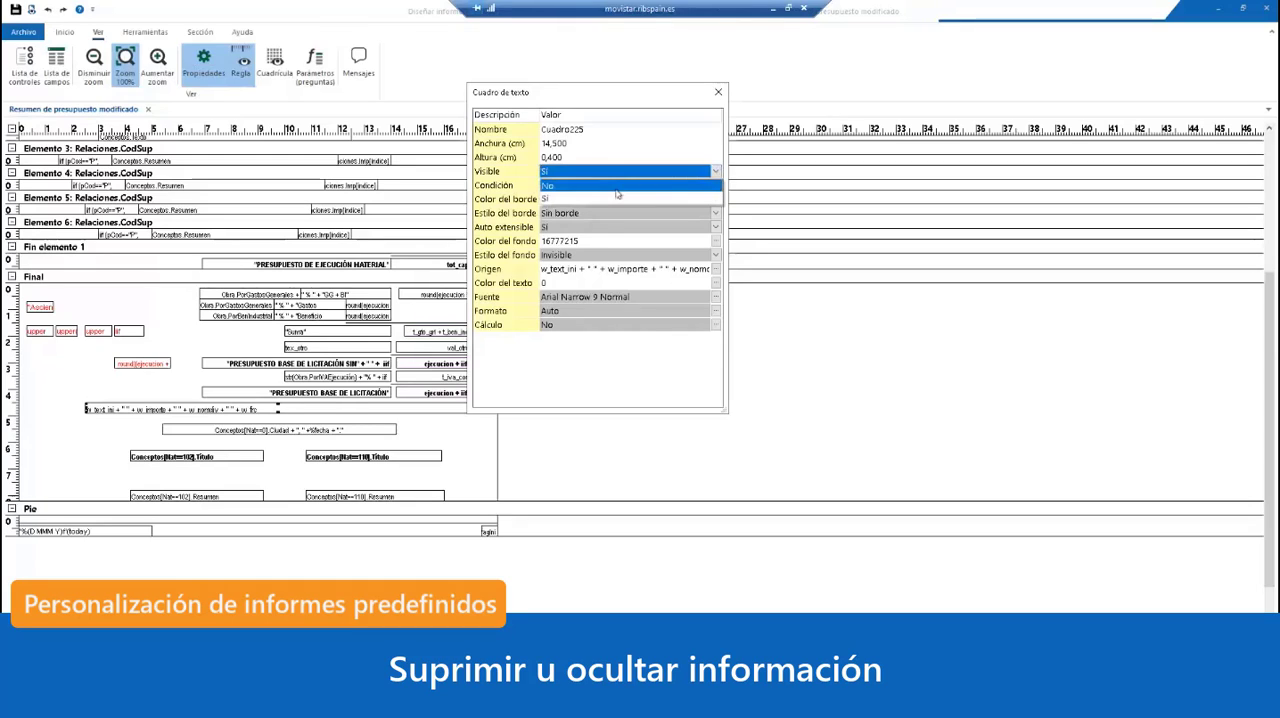
{"action": "left_click", "coordinate": [594, 194]}
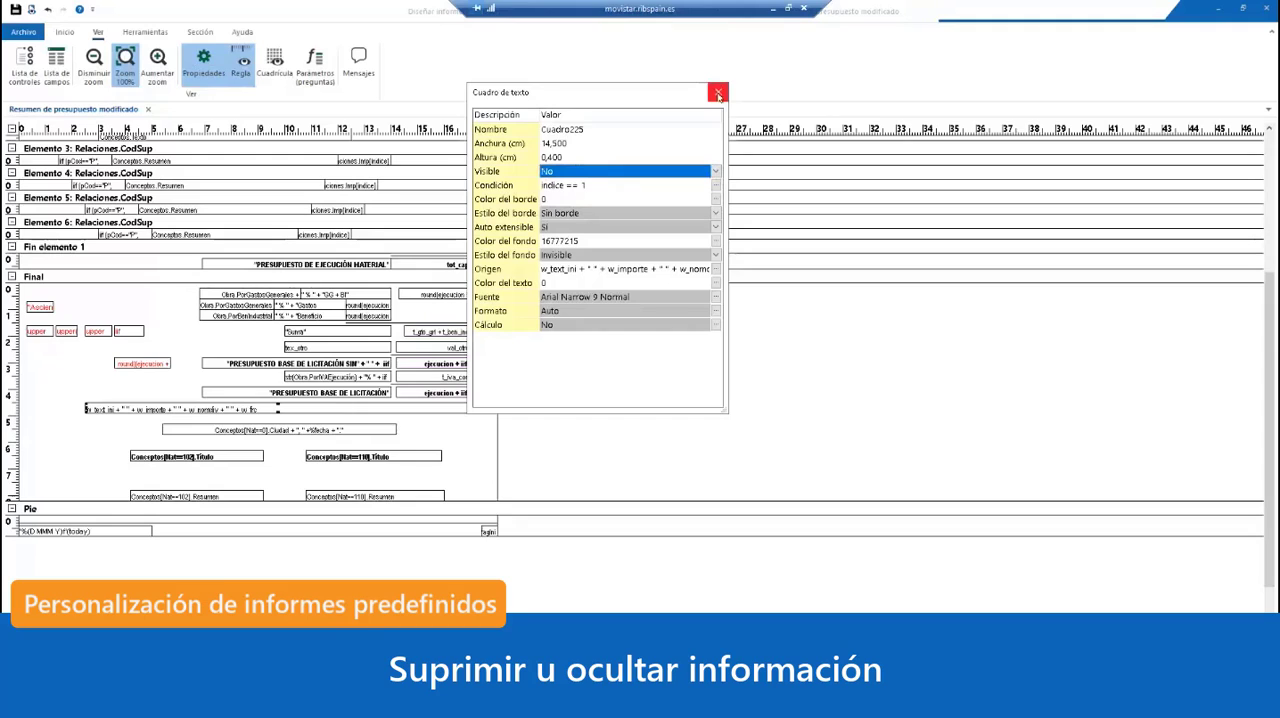
{"action": "left_click", "coordinate": [718, 94]}
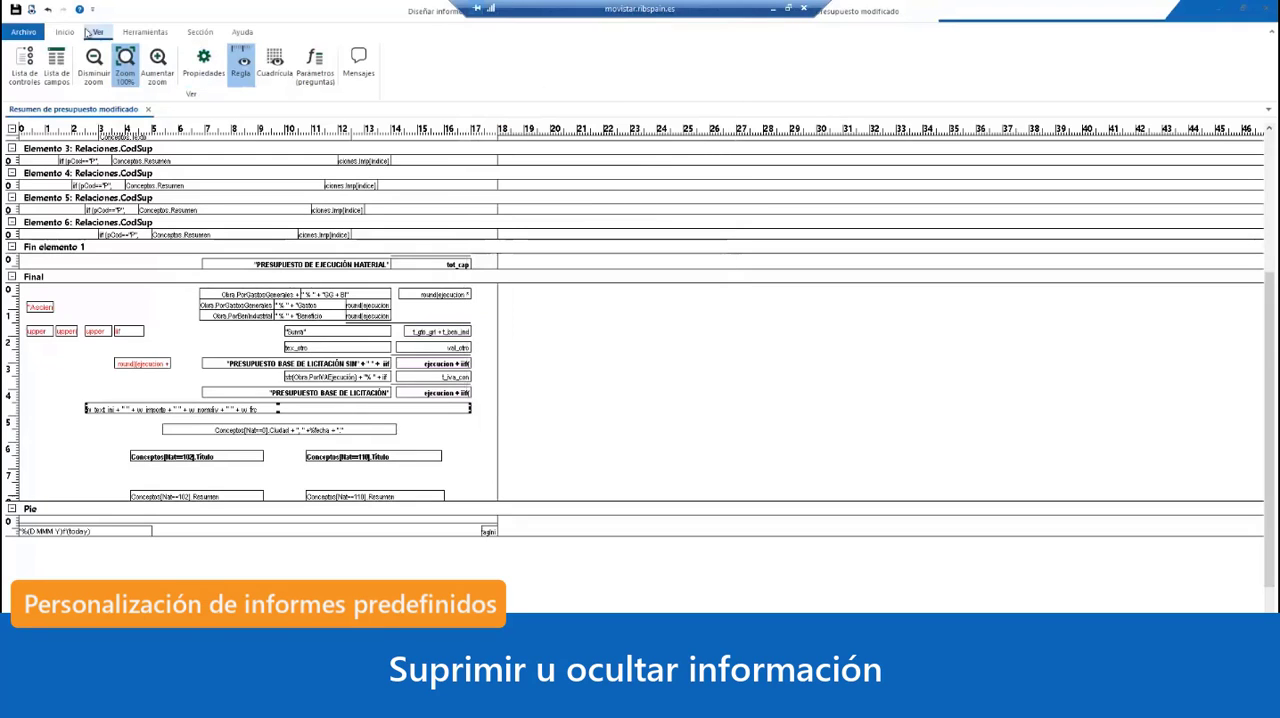
Step: Preview the report to check the area below Presupuesto base de licitación, and return to the design
{"action": "left_click", "coordinate": [31, 10]}
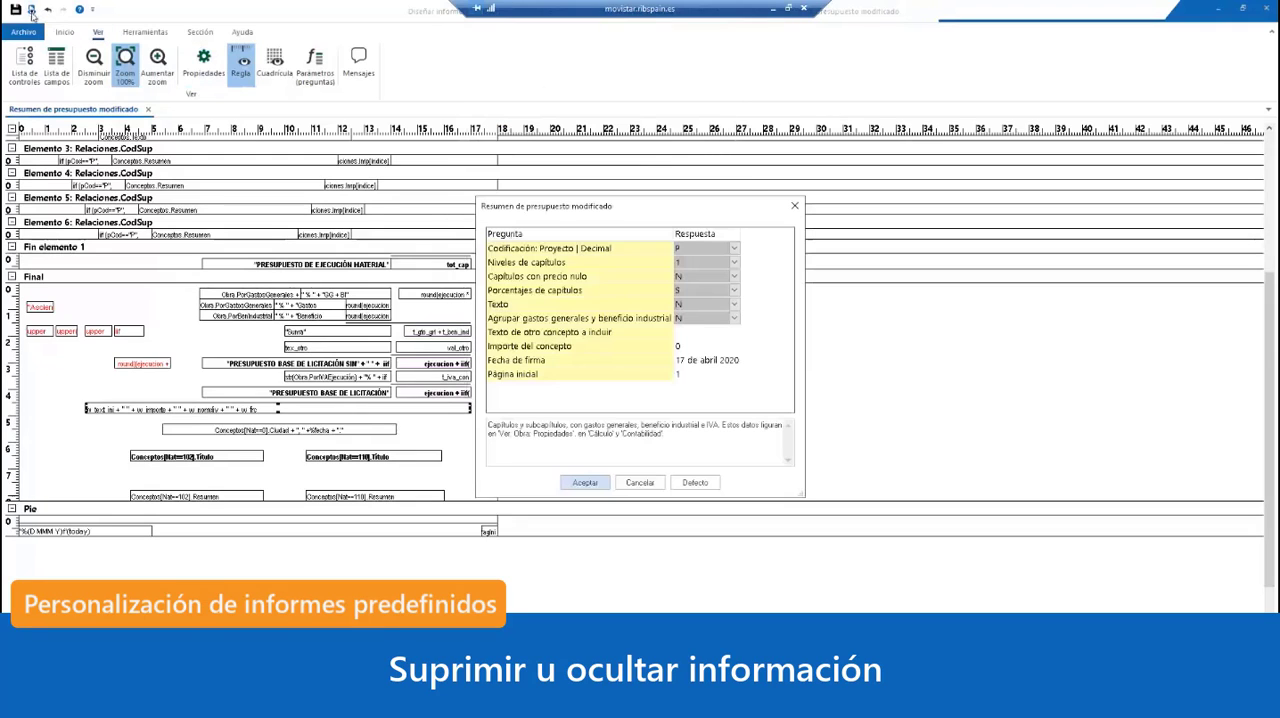
{"action": "left_click", "coordinate": [588, 485]}
{"action": "left_click", "coordinate": [586, 446]}
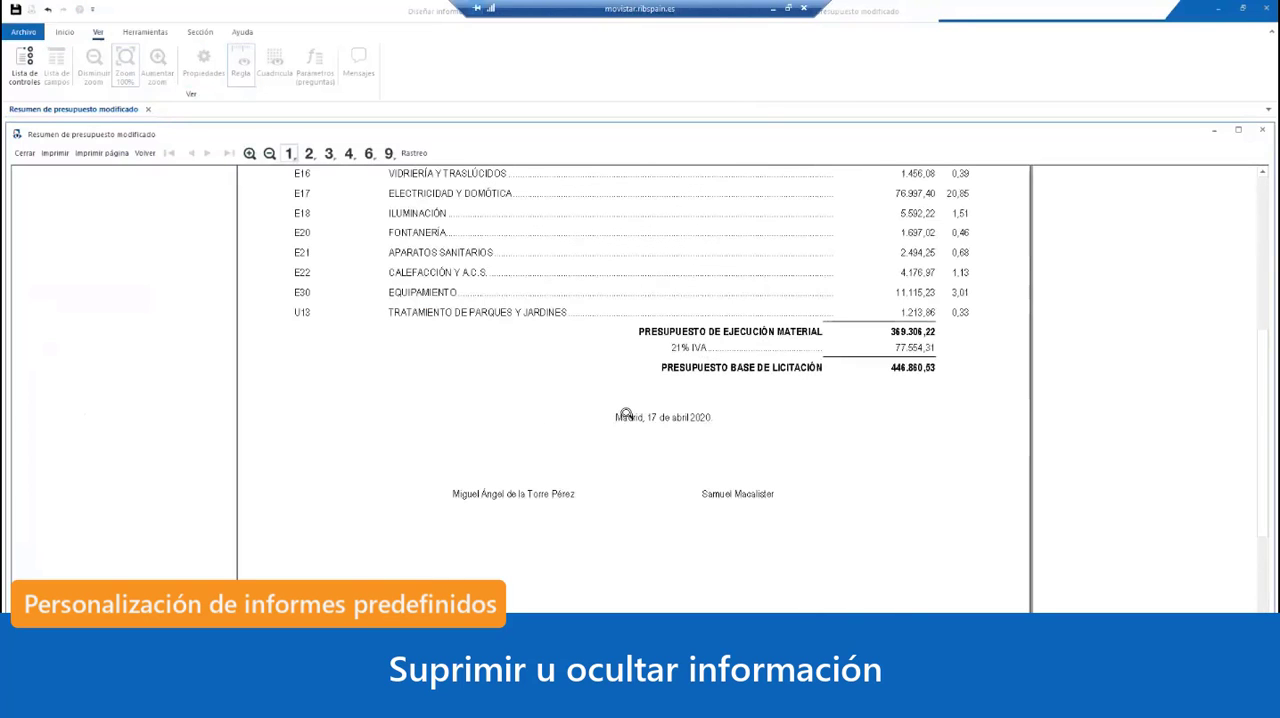
{"action": "left_click", "coordinate": [25, 153]}
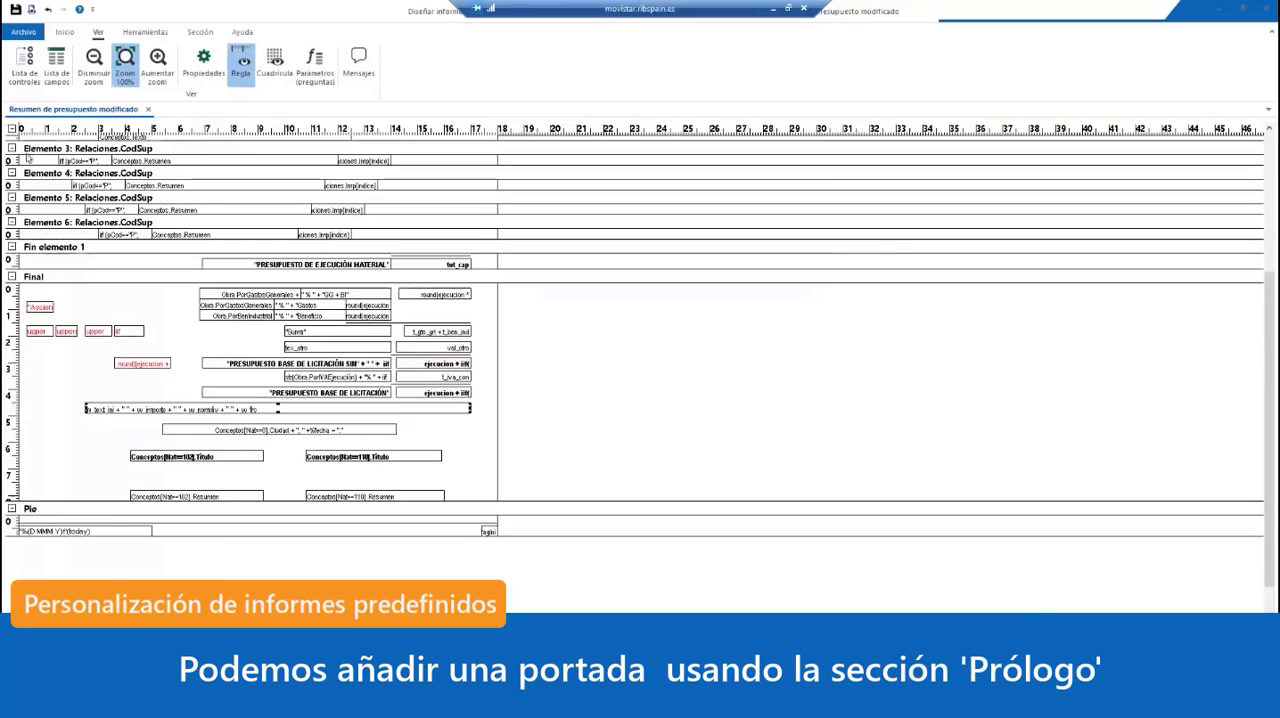
Step: Add a Prólogo section above the Cabecera for a cover page and enlarge it to about 15 cm high
{"action": "left_click", "coordinate": [667, 380]}
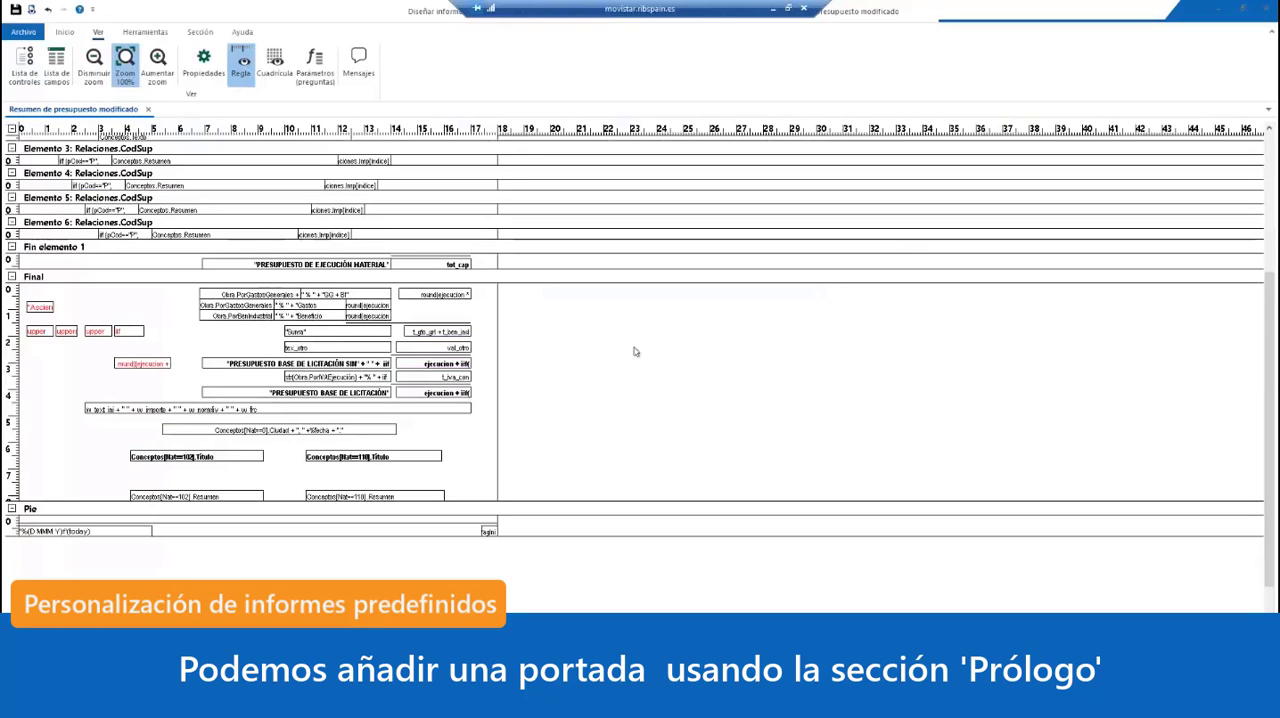
{"action": "scroll", "coordinate": [634, 351], "scroll_direction": "up", "scroll_amount": 2}
{"action": "scroll", "coordinate": [690, 331], "scroll_direction": "up", "scroll_amount": 10}
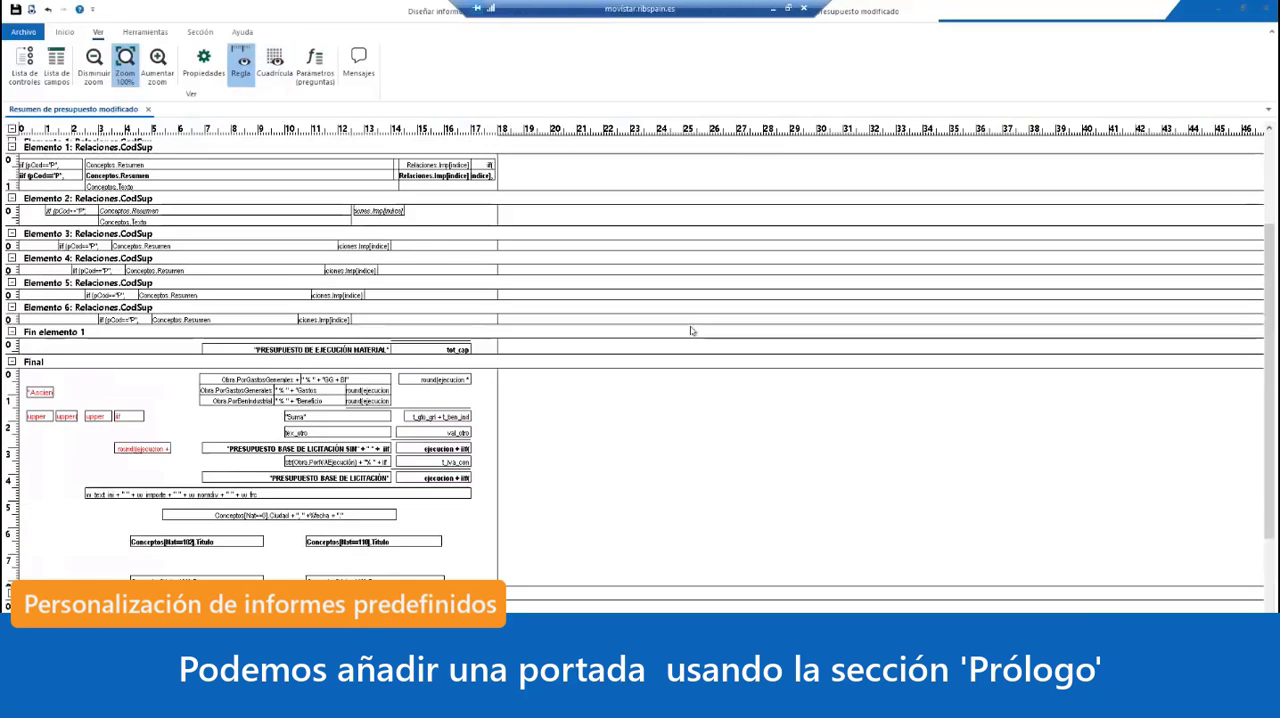
{"action": "scroll", "coordinate": [690, 298], "scroll_direction": "up", "scroll_amount": 2}
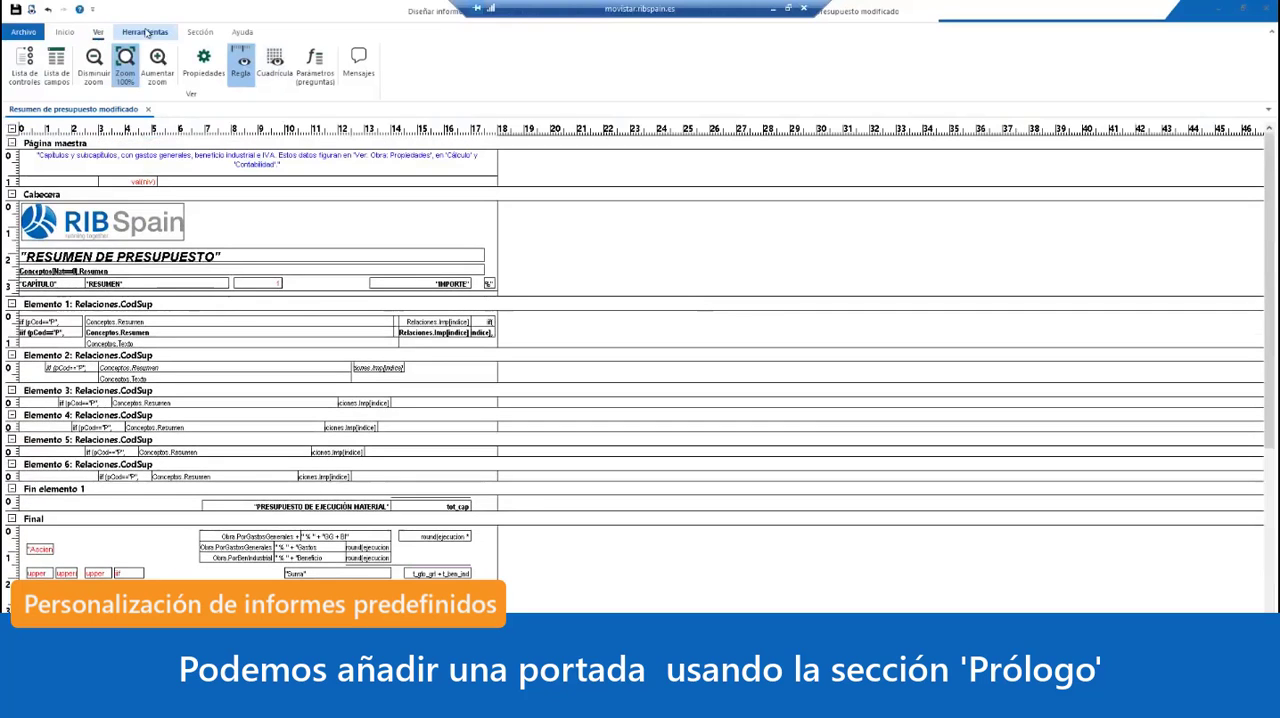
{"action": "left_click", "coordinate": [200, 32]}
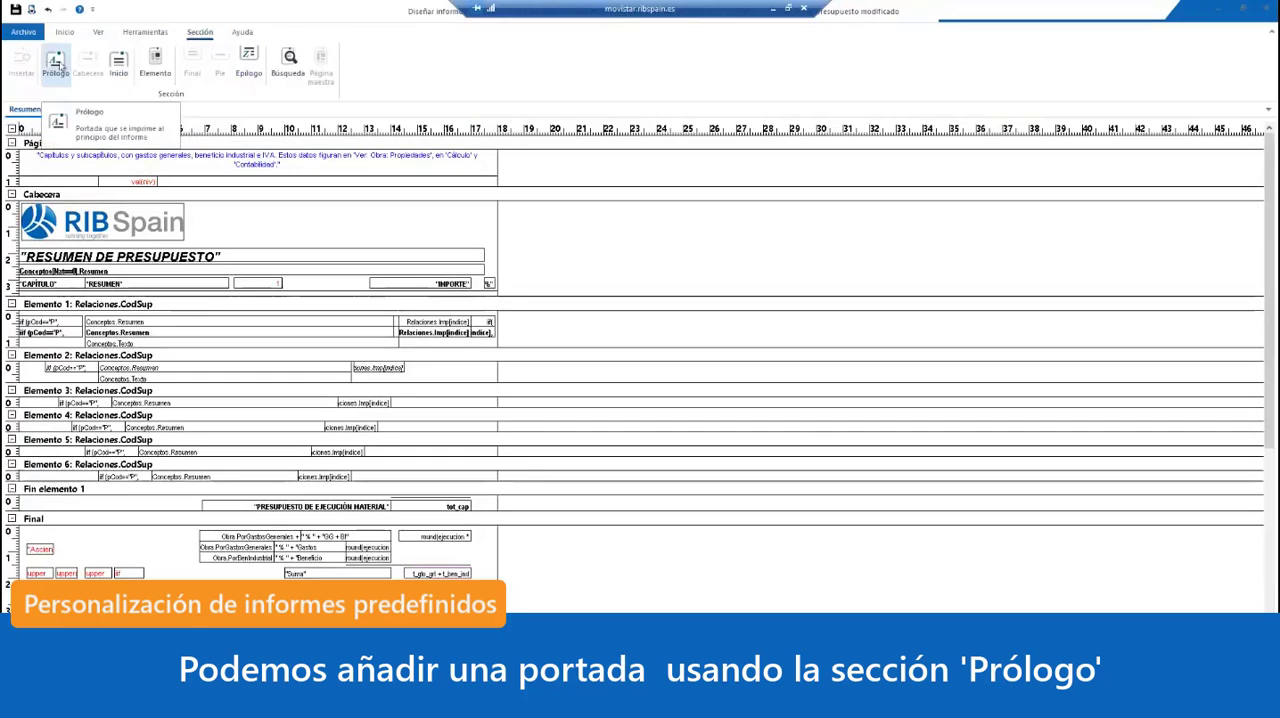
{"action": "left_click", "coordinate": [57, 66]}
{"action": "scroll", "coordinate": [213, 173], "scroll_direction": "up", "scroll_amount": 1}
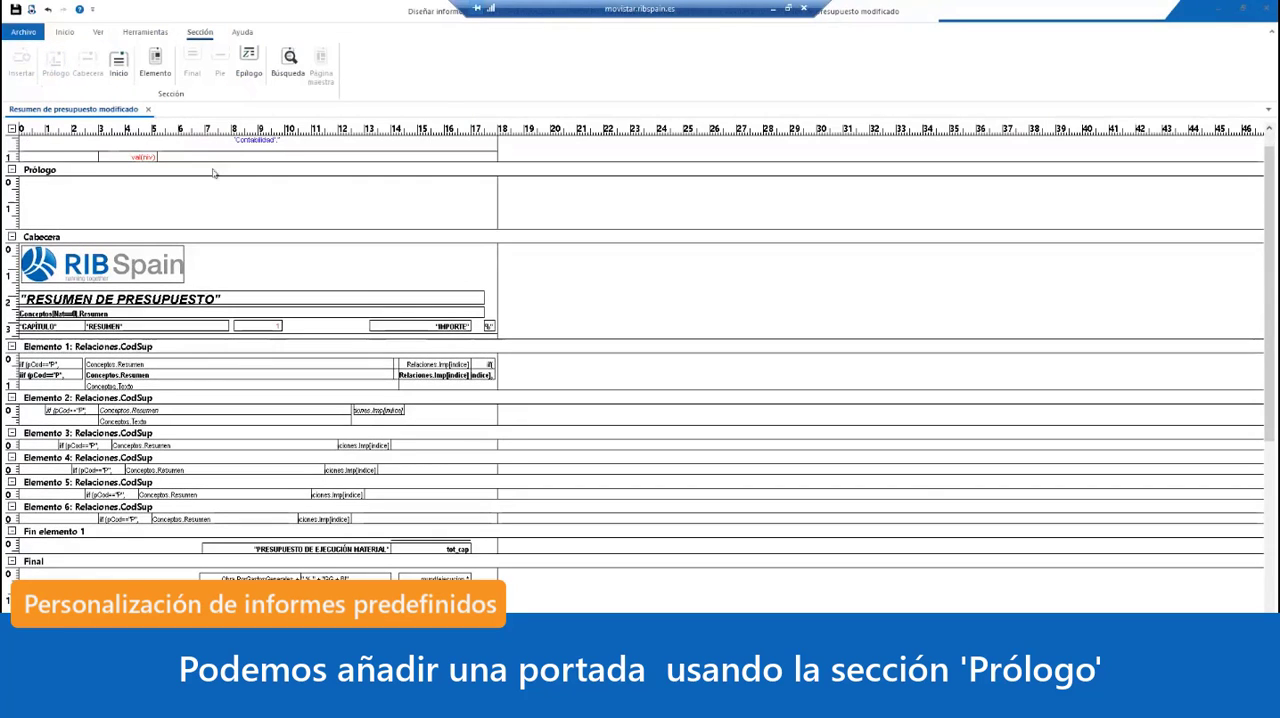
{"action": "scroll", "coordinate": [213, 173], "scroll_direction": "up", "scroll_amount": 1}
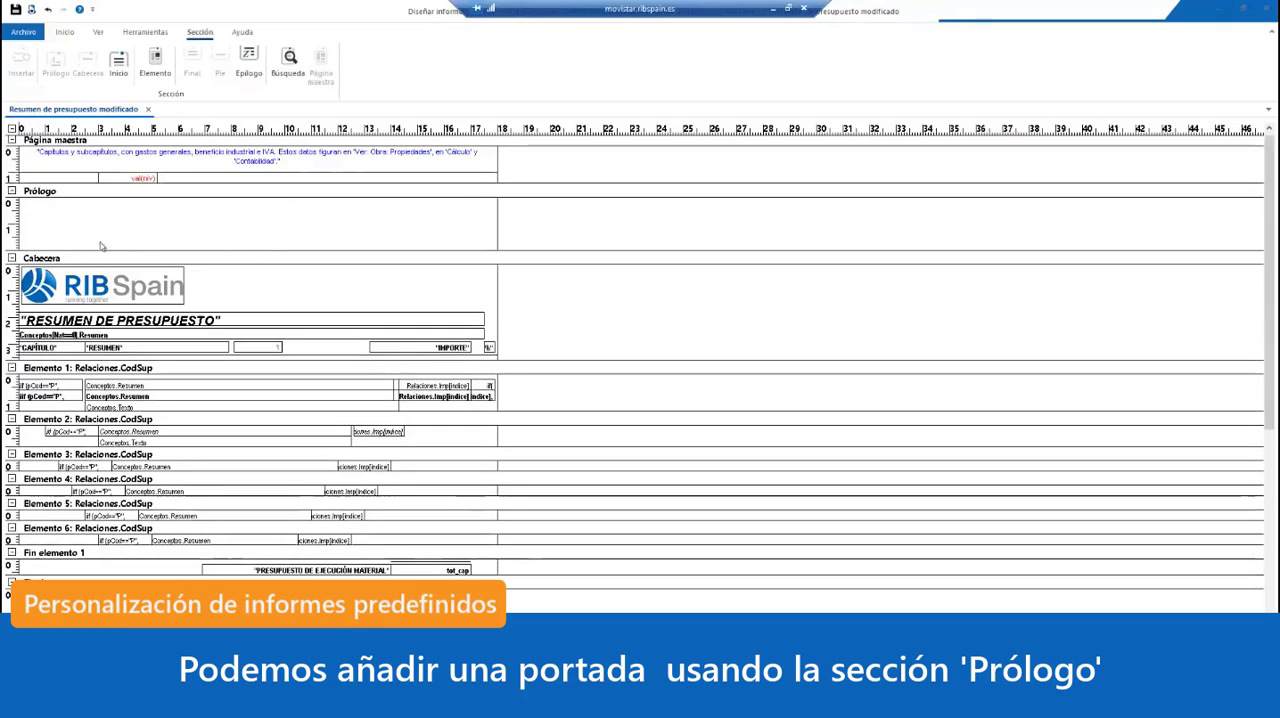
{"action": "left_click", "coordinate": [310, 245]}
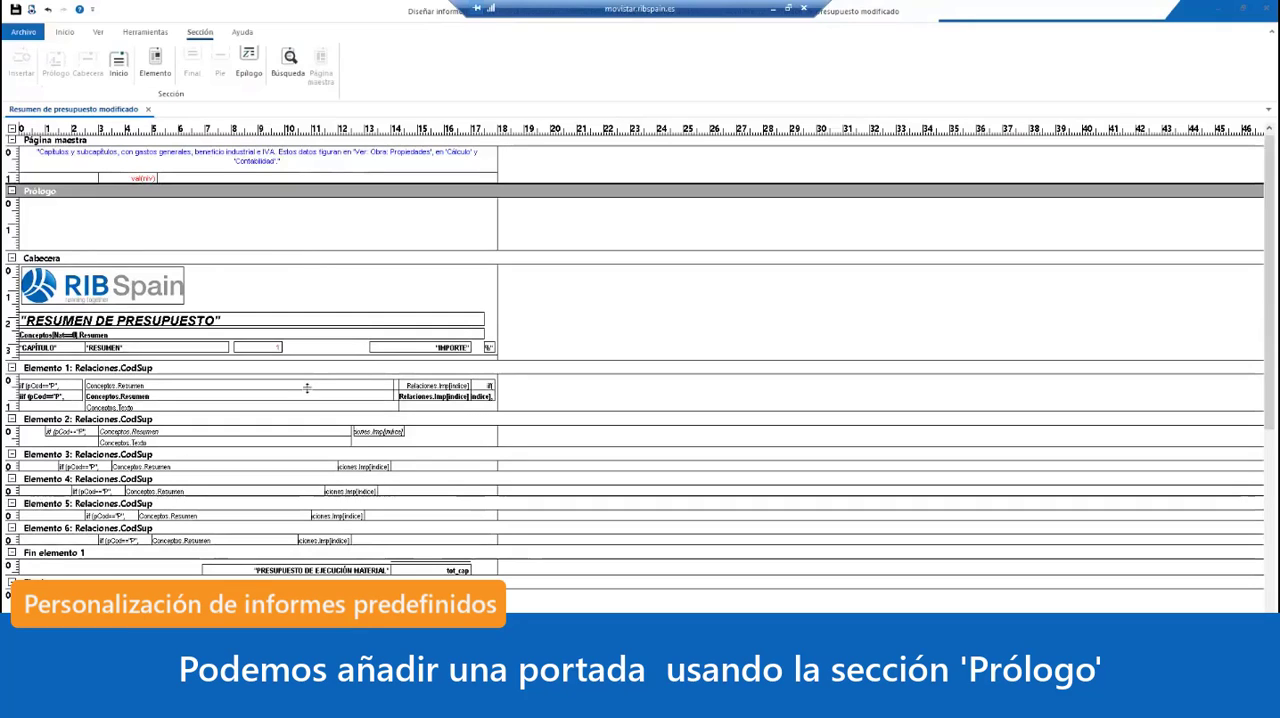
{"action": "left_click_drag", "start_coordinate": [298, 541], "coordinate": [300, 600]}
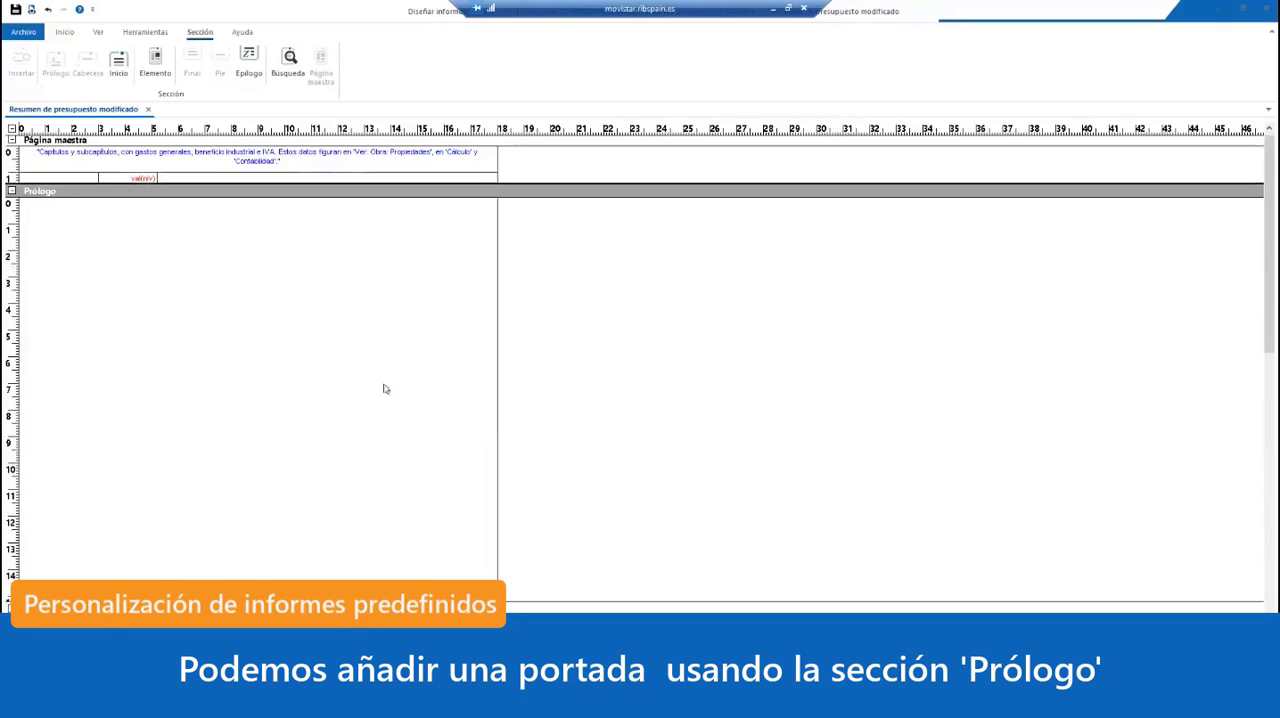
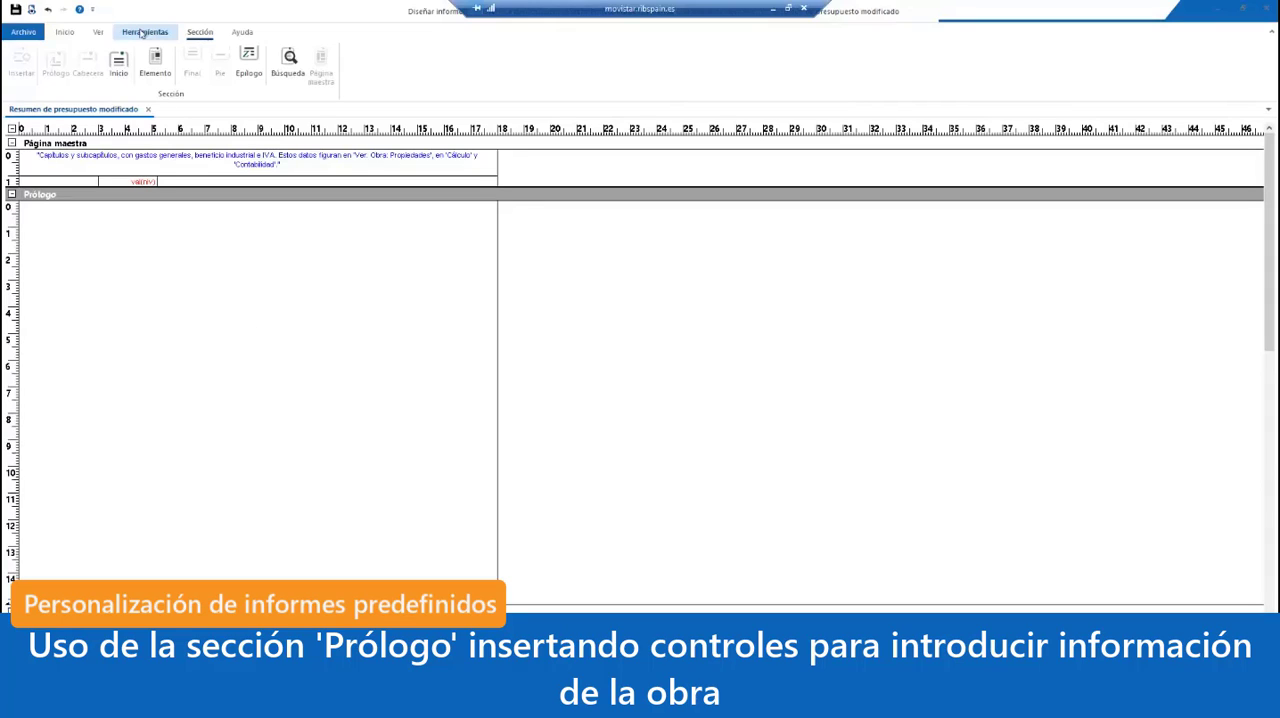
Step: Draw a text box about 12.8 cm wide and 1.6 cm high near the middle of the Prólogo section
{"action": "left_click", "coordinate": [141, 33]}
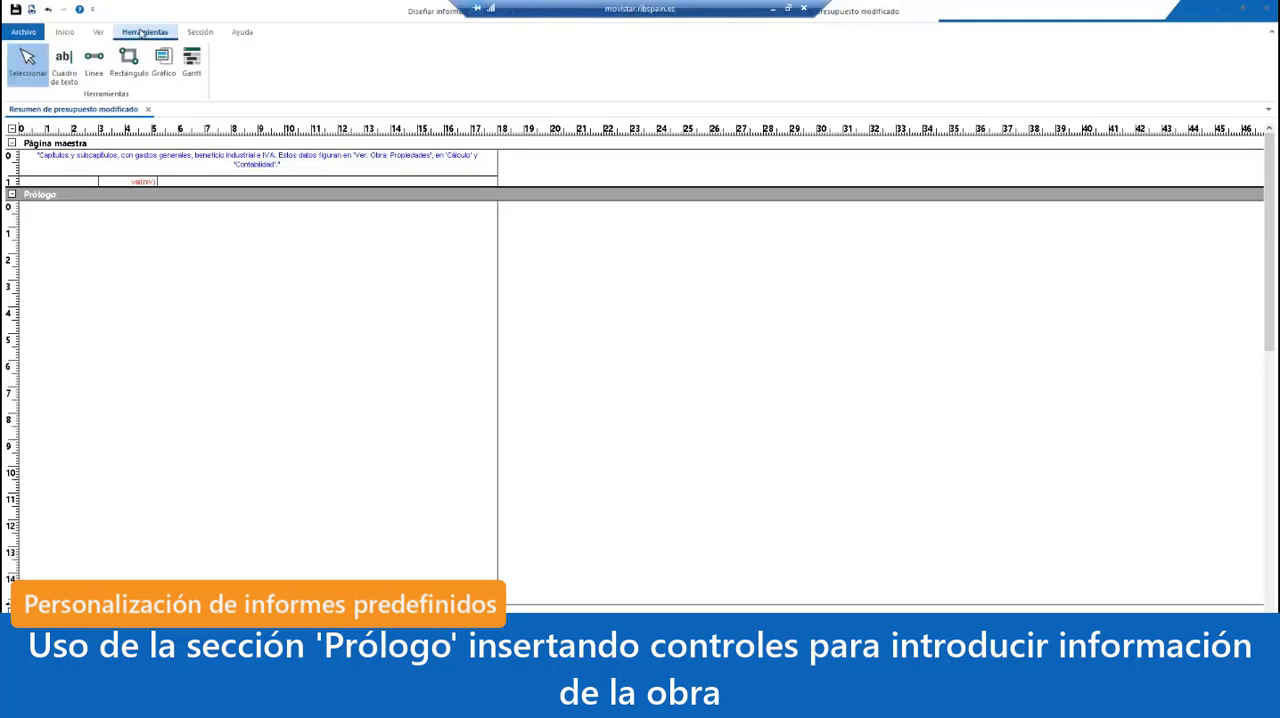
{"action": "left_click", "coordinate": [63, 65]}
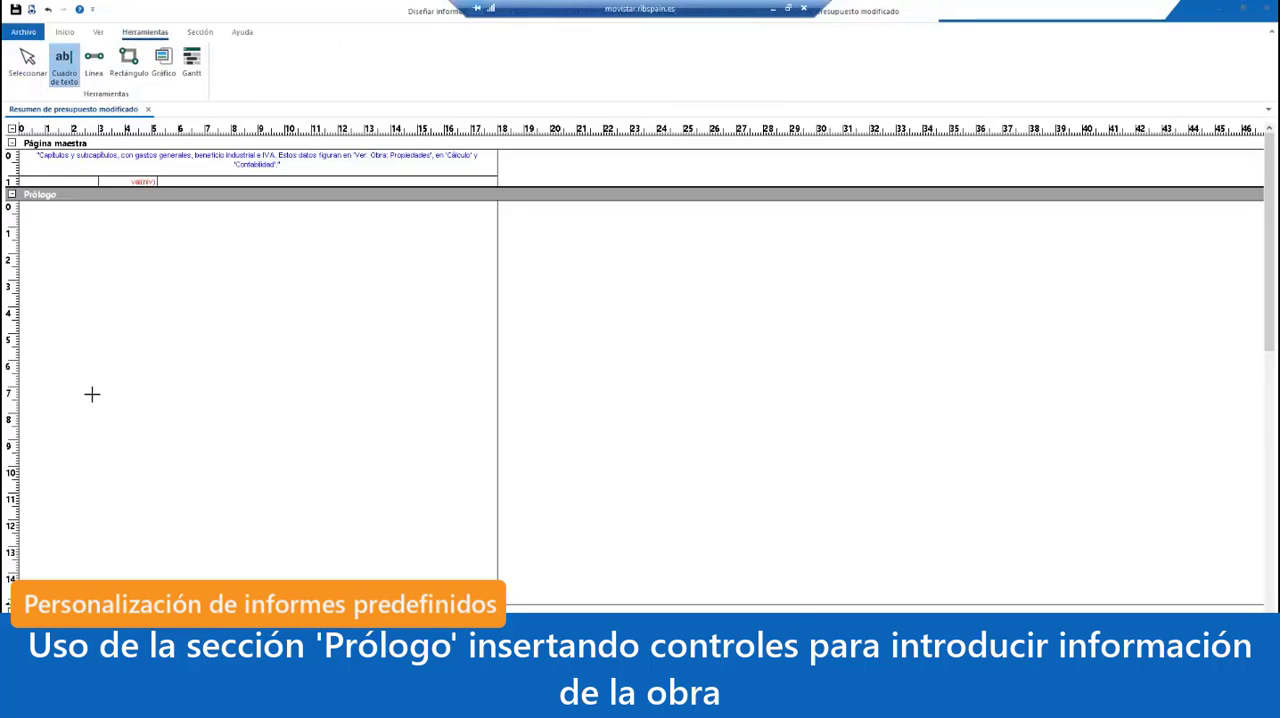
{"action": "left_click_drag", "start_coordinate": [87, 386], "coordinate": [429, 428]}
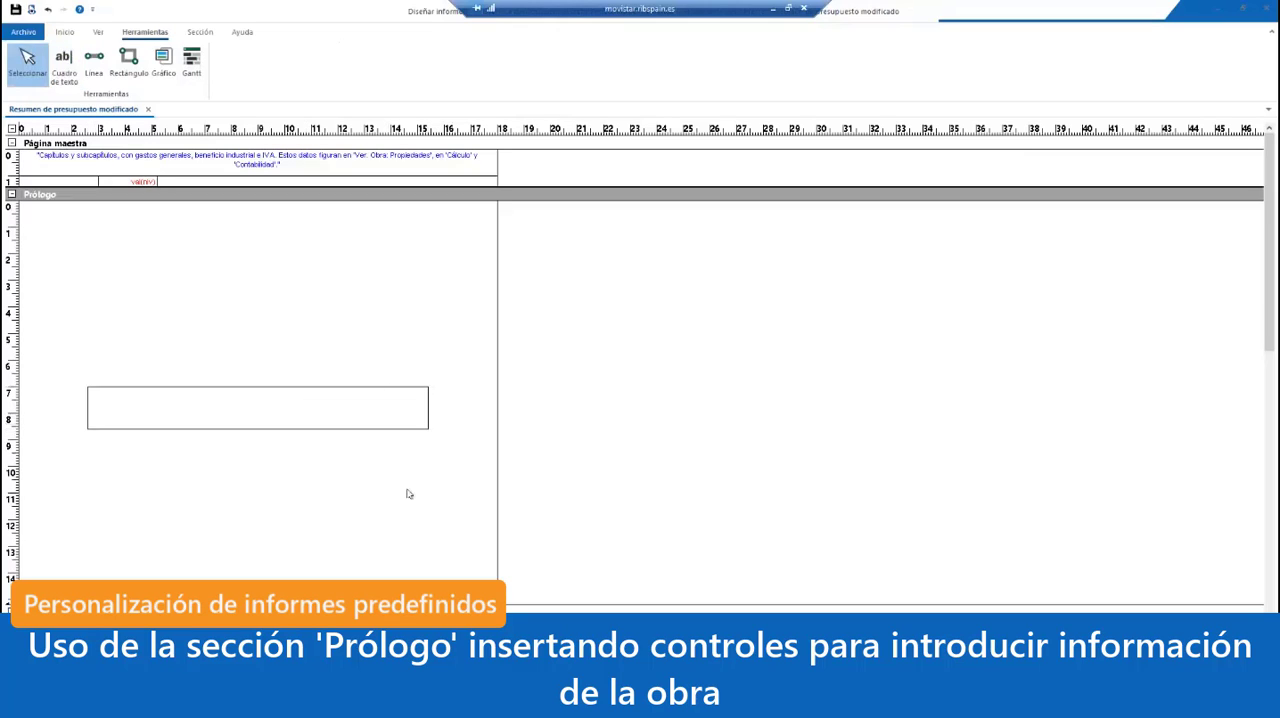
Step: Set the new text box's Origen to the literal text "PRESUPUESTO", enclosed in double quotes
{"action": "double_click", "coordinate": [268, 411]}
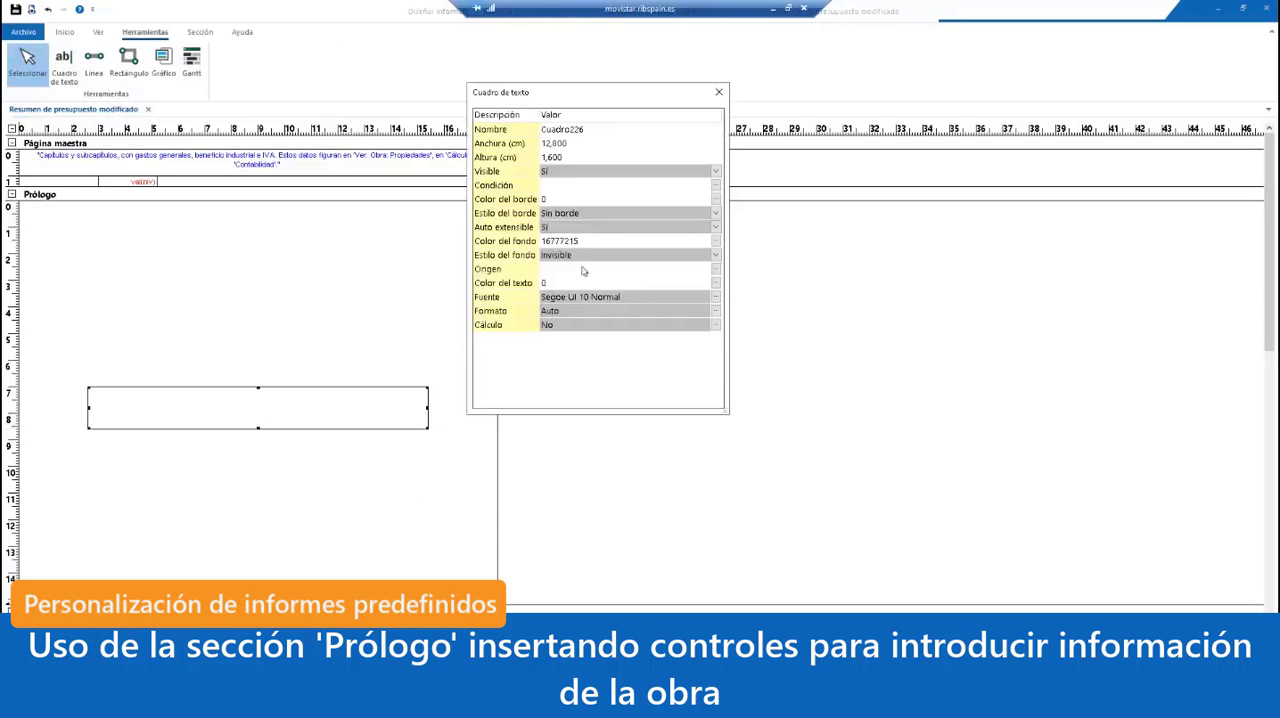
{"action": "left_click", "coordinate": [715, 269]}
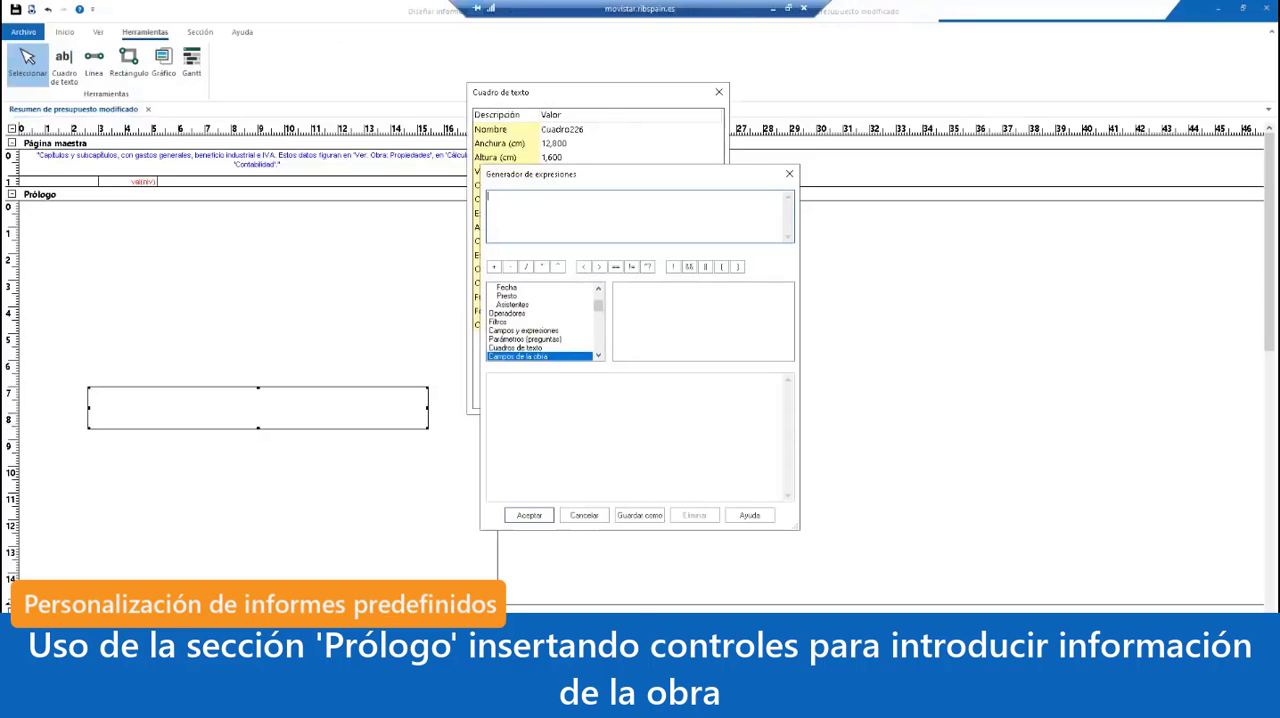
{"action": "type", "text": "PRESUPUESTO"}
{"action": "left_click", "coordinate": [529, 515]}
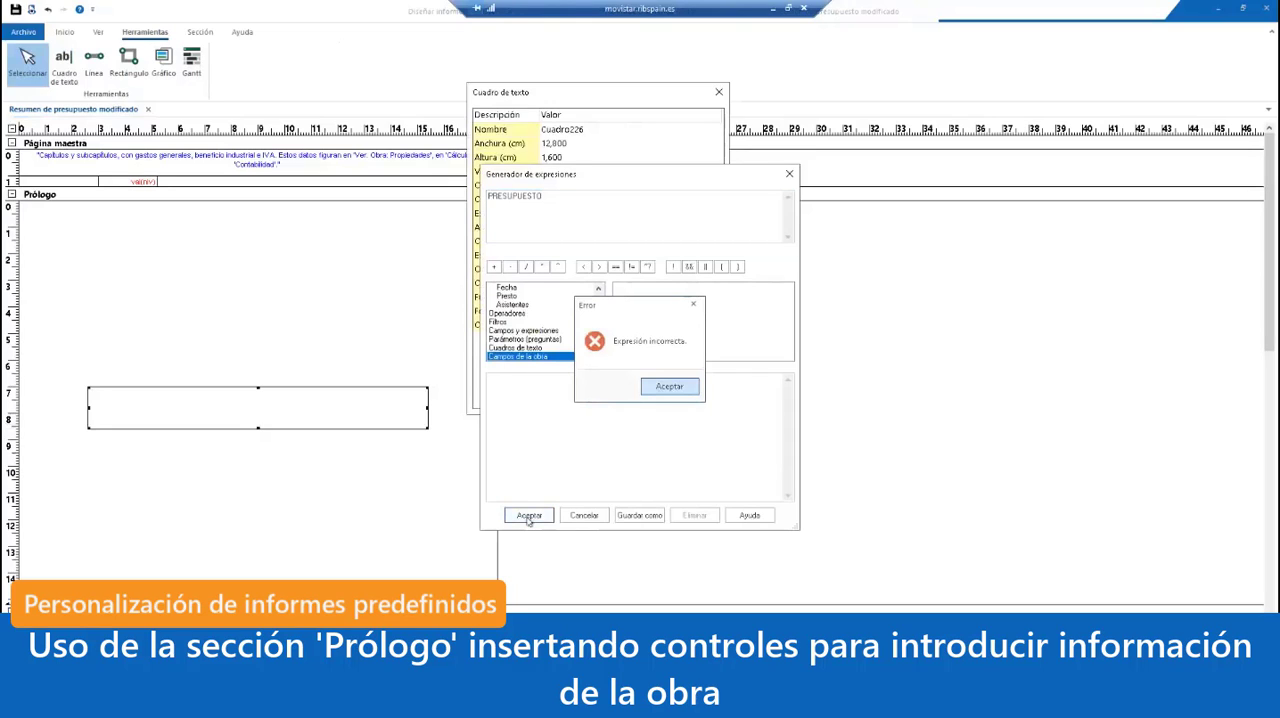
{"action": "left_click", "coordinate": [668, 387]}
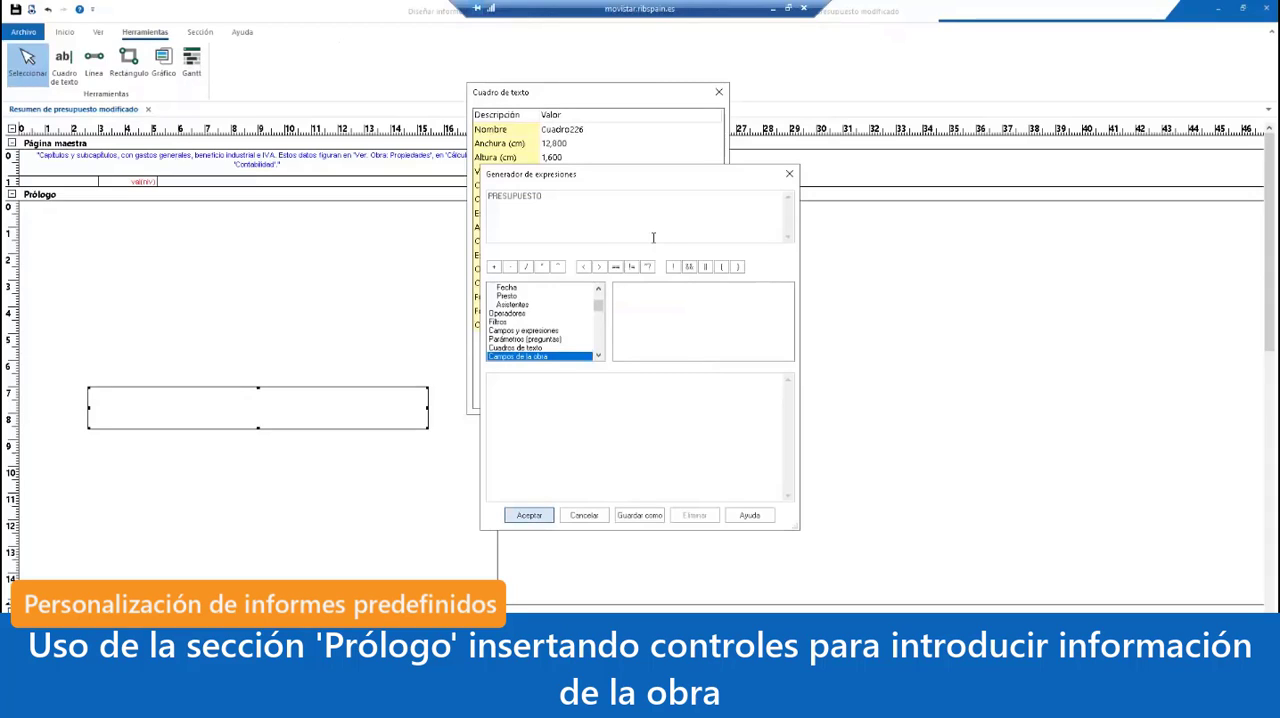
{"action": "left_click", "coordinate": [621, 196]}
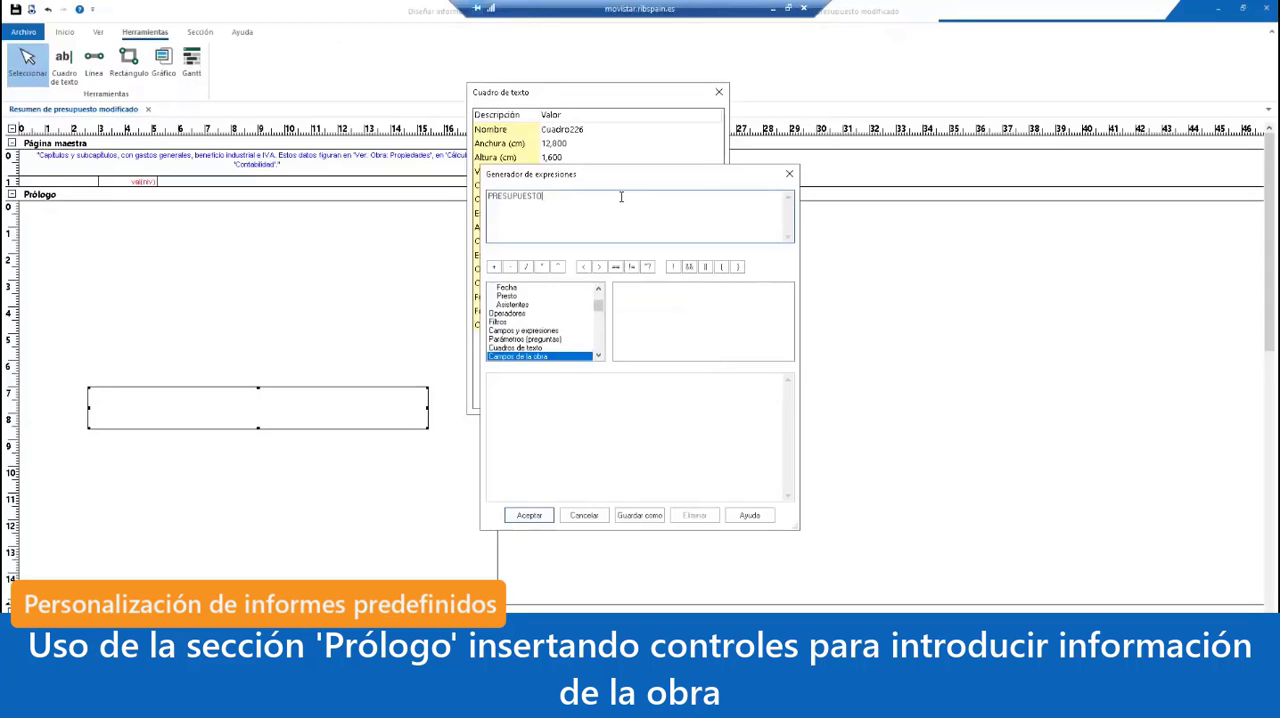
{"action": "type", "text": "'"}
{"action": "type", "text": "'"}
{"action": "left_click", "coordinate": [529, 515]}
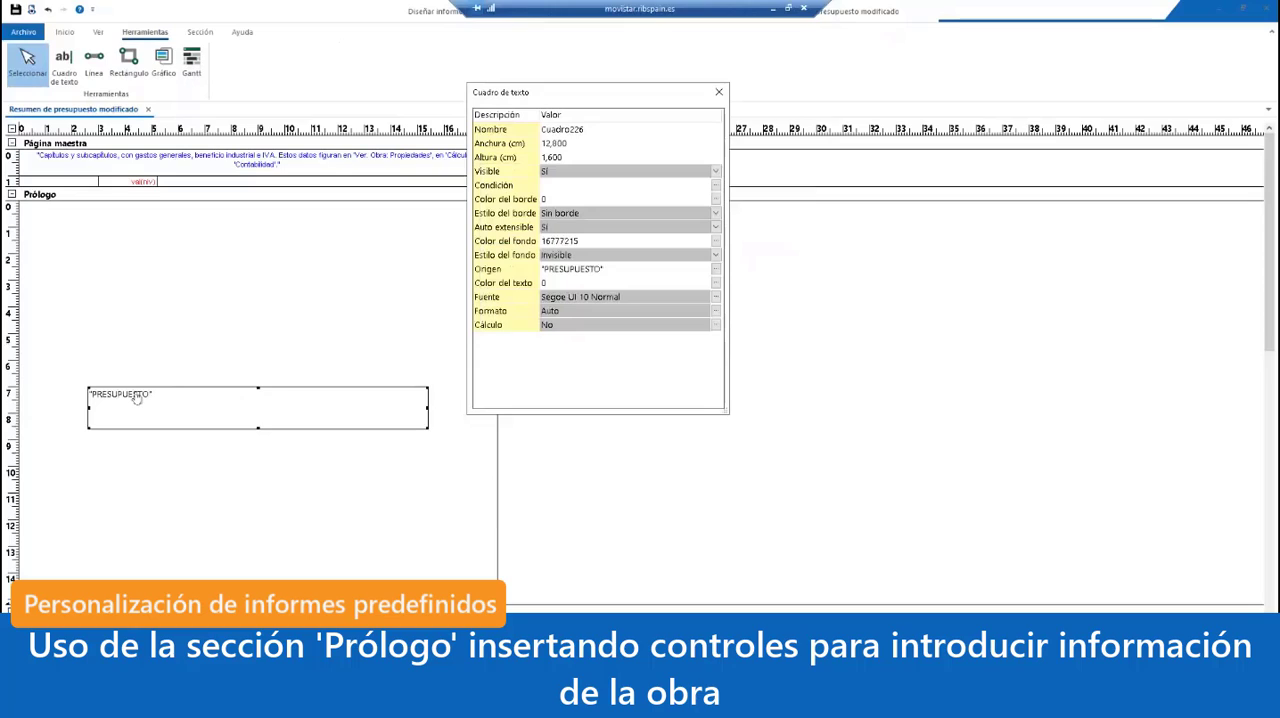
Step: Set the font of the "PRESUPUESTO" text box to Segoe UI Negrita, size 36
{"action": "left_click", "coordinate": [715, 297]}
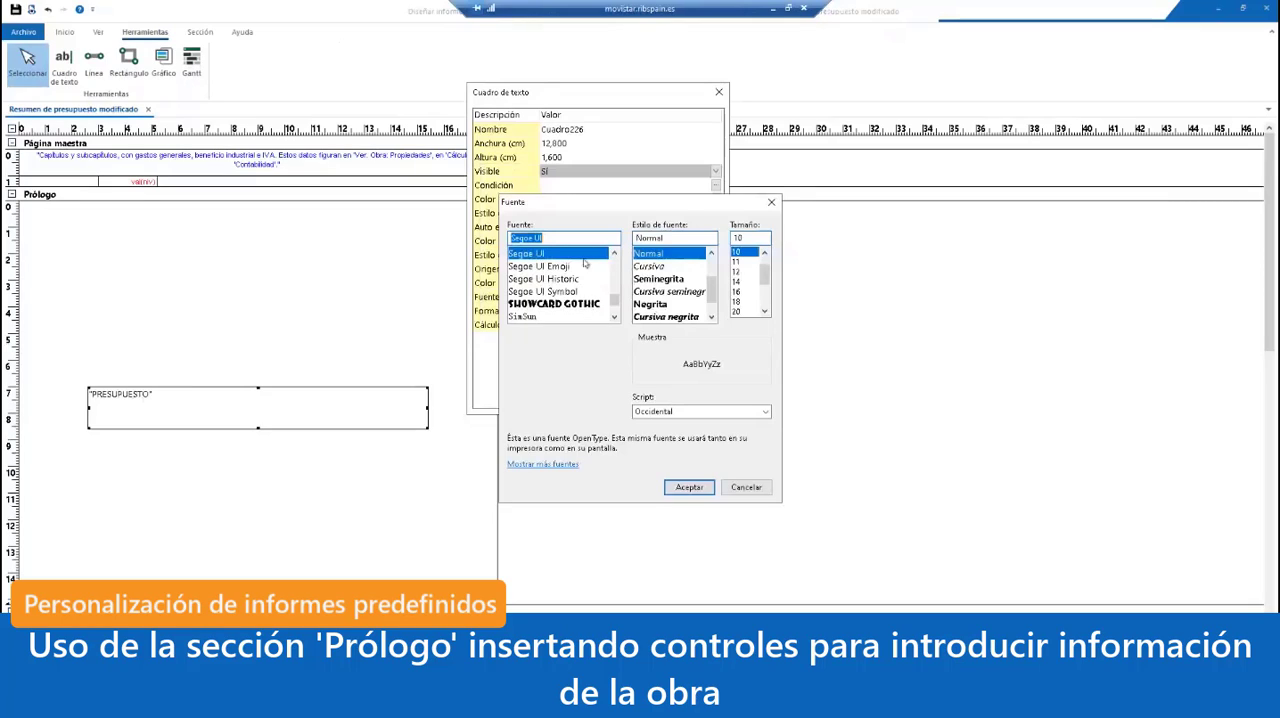
{"action": "left_click", "coordinate": [662, 304]}
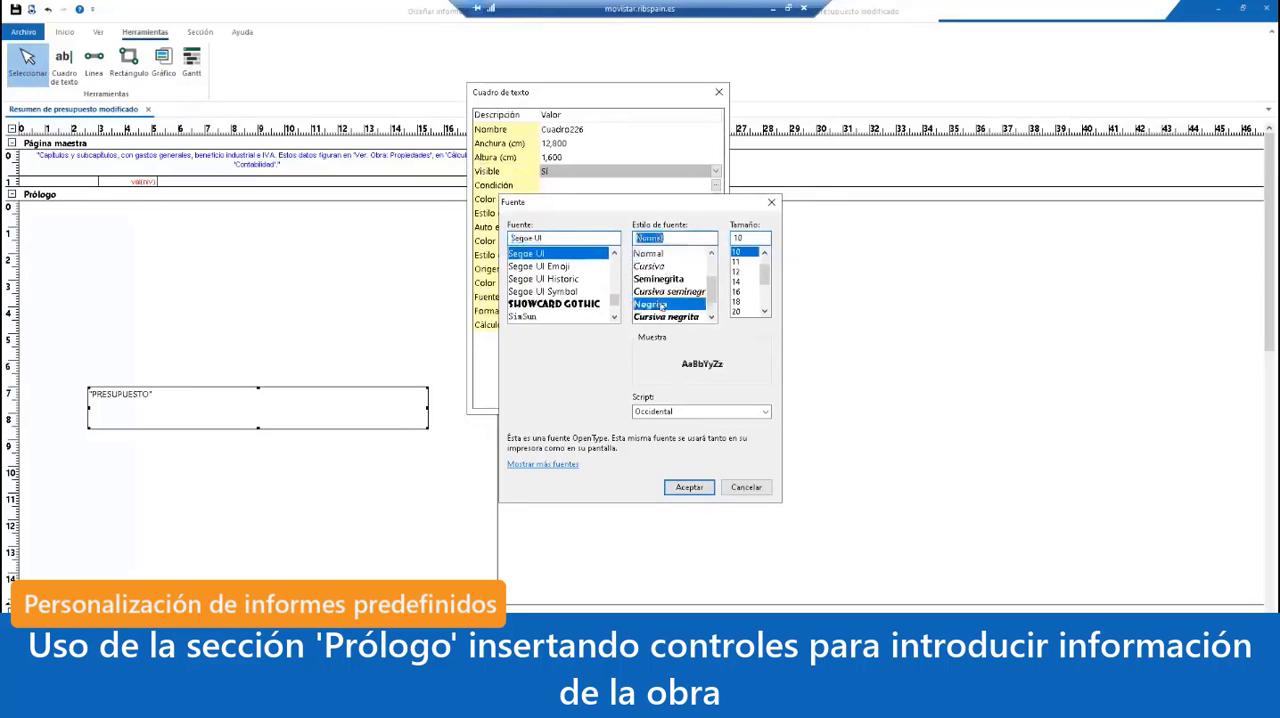
{"action": "left_click", "coordinate": [738, 313]}
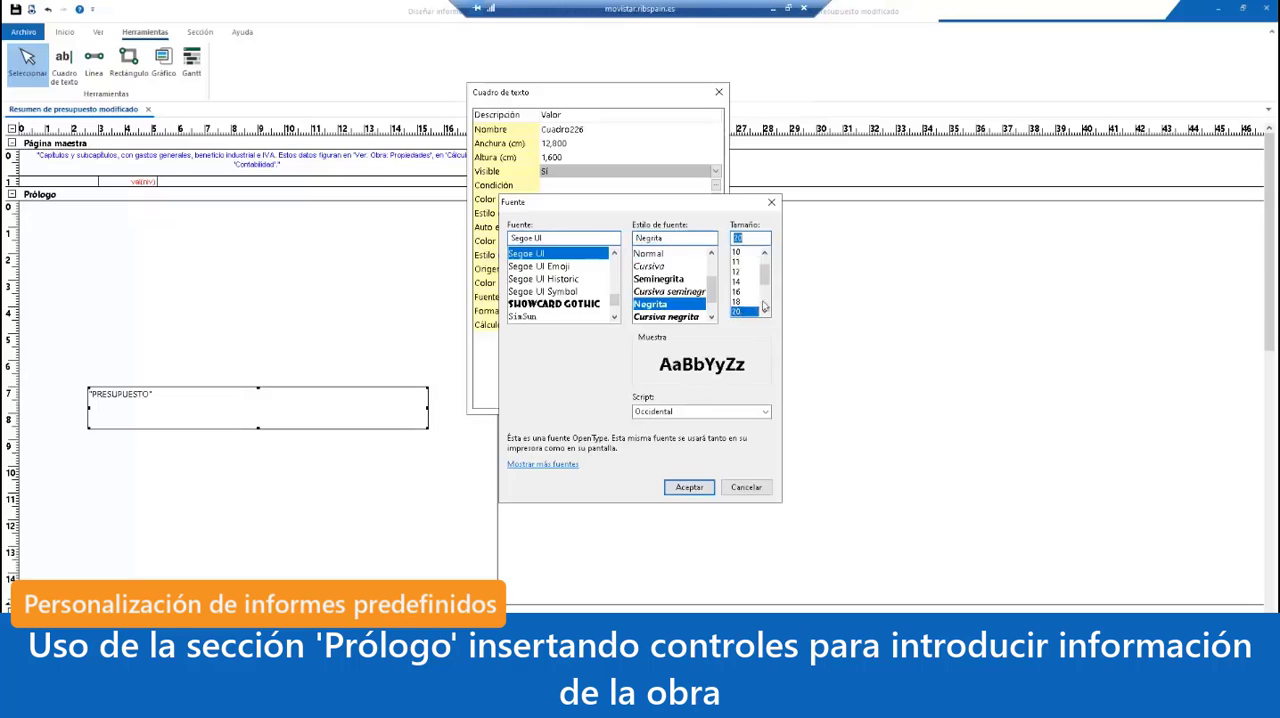
{"action": "left_click", "coordinate": [765, 313]}
{"action": "left_click", "coordinate": [765, 313]}
{"action": "left_click", "coordinate": [765, 313]}
{"action": "left_click", "coordinate": [765, 313]}
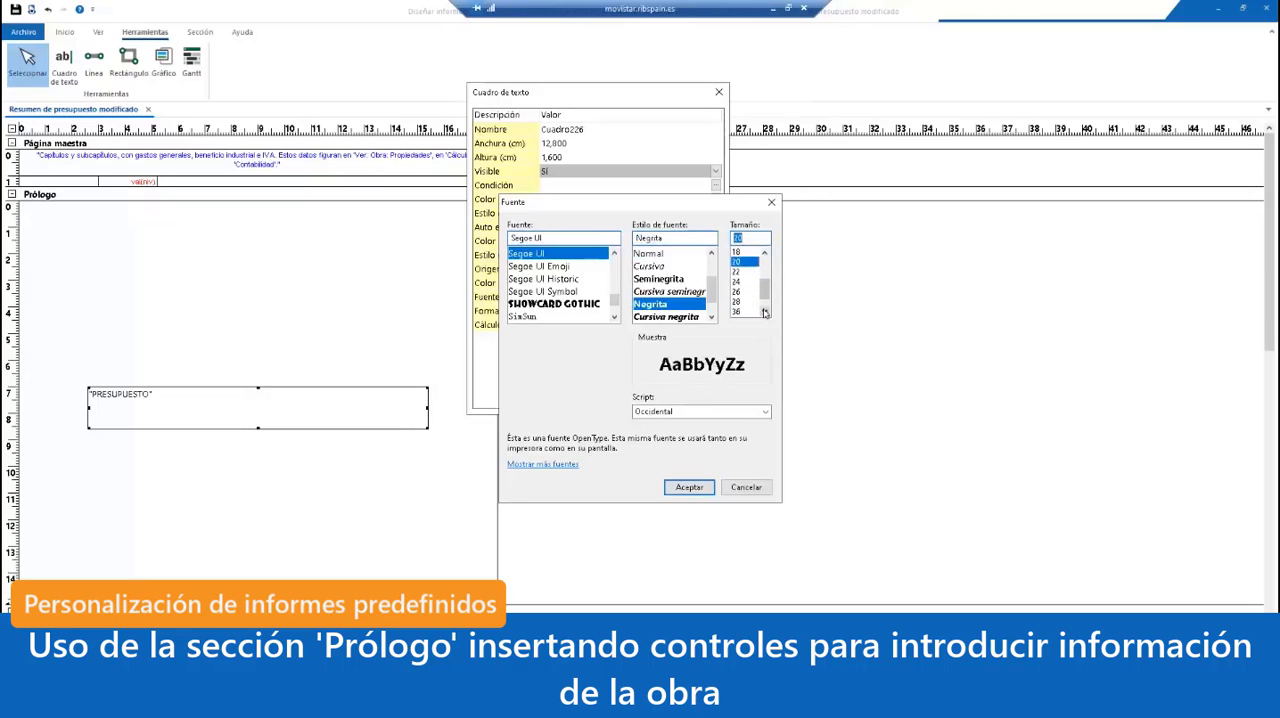
{"action": "left_click", "coordinate": [744, 312]}
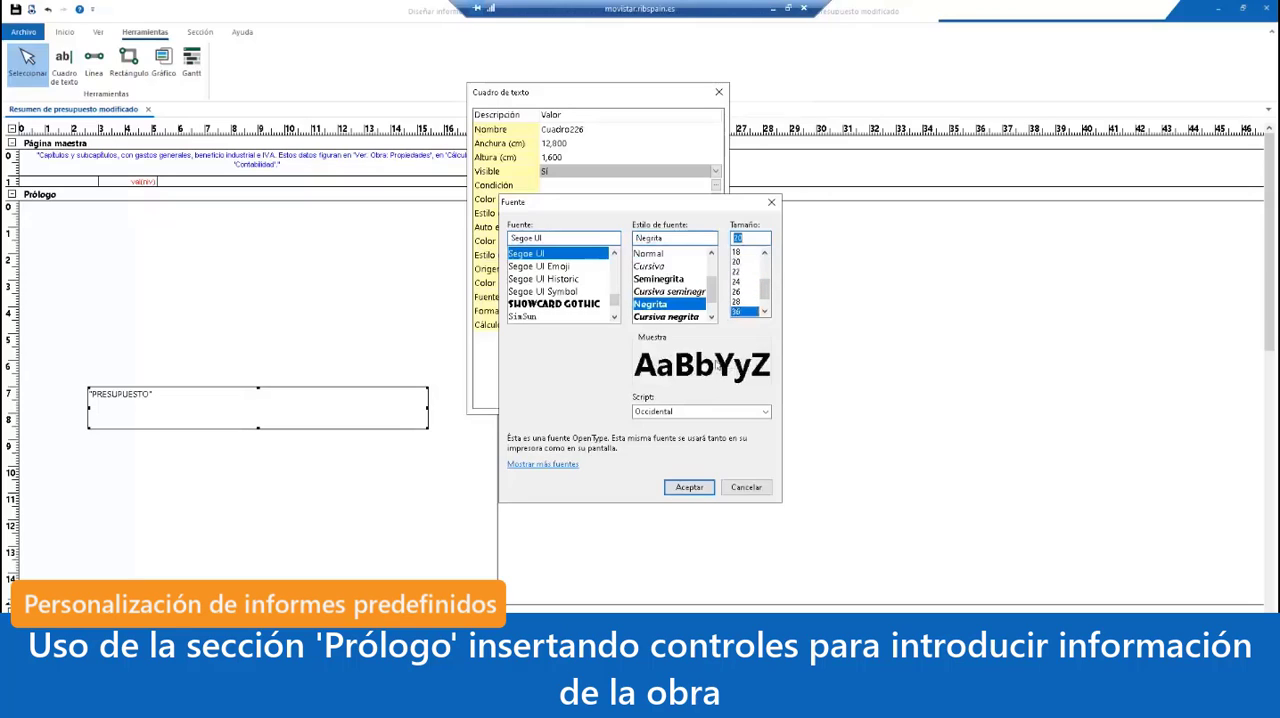
{"action": "left_click", "coordinate": [695, 487]}
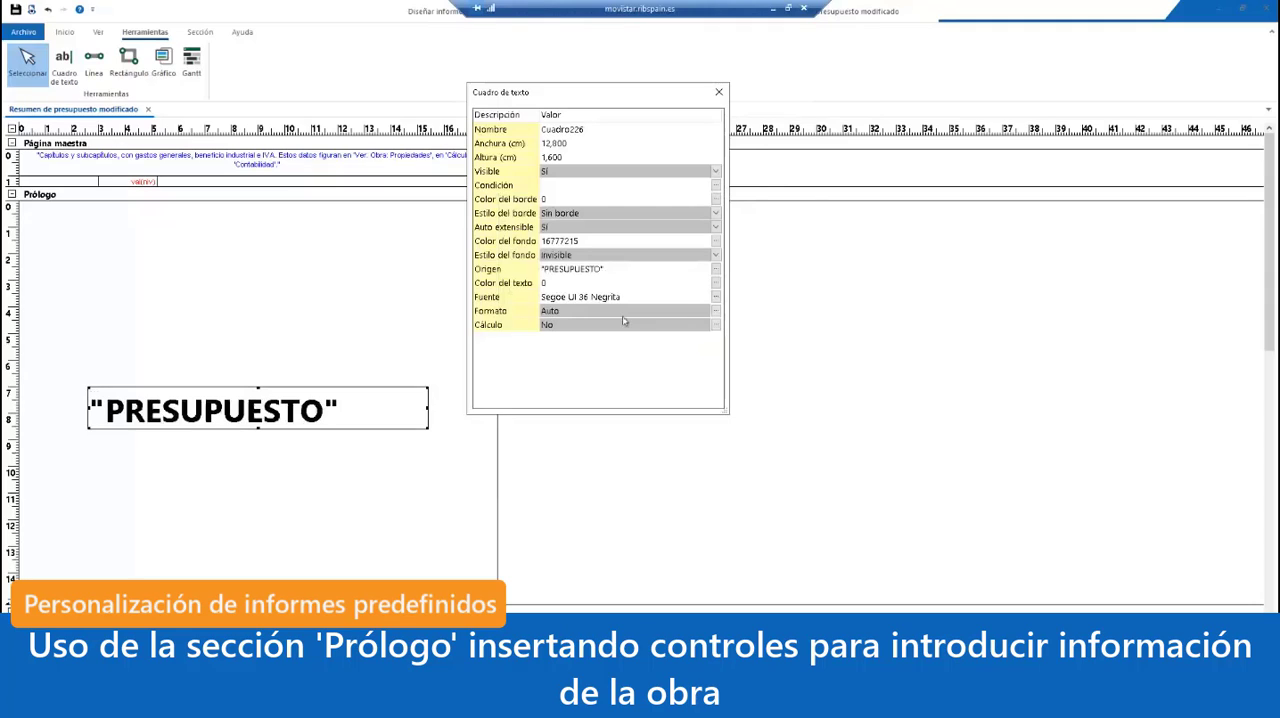
Step: Set the justification of the "PRESUPUESTO" text box to Centrado
{"action": "left_click", "coordinate": [715, 313]}
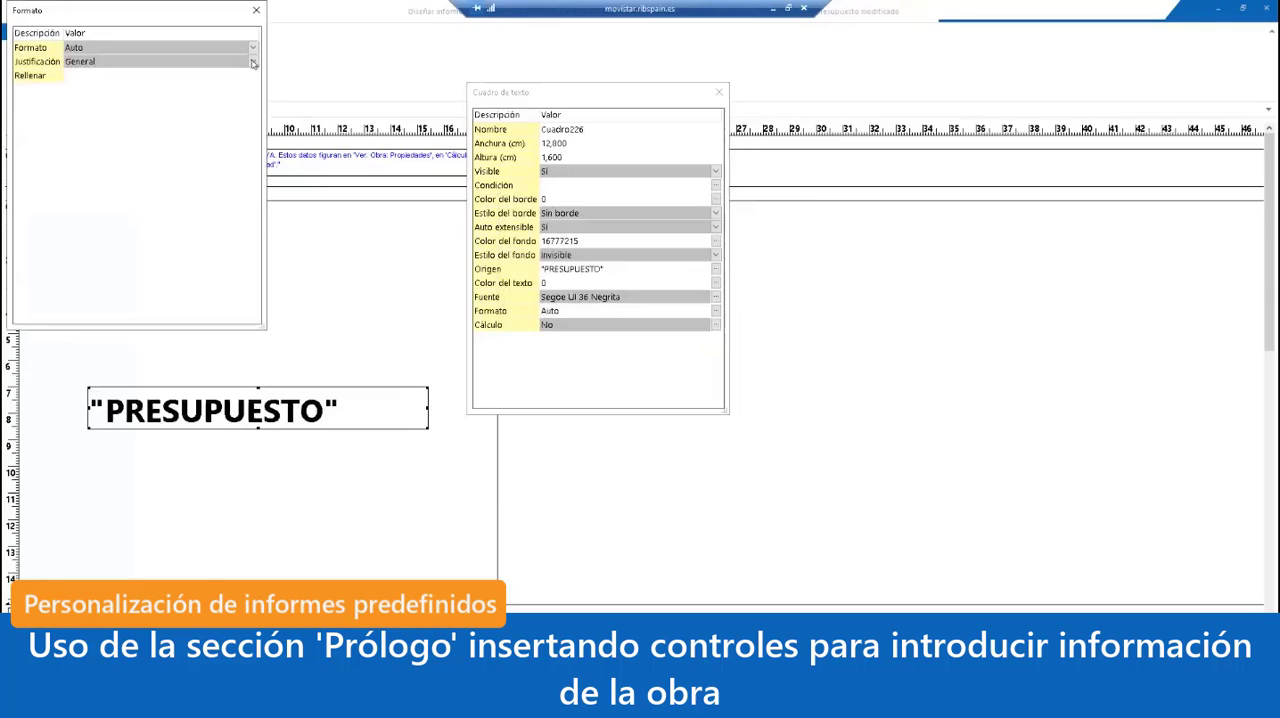
{"action": "left_click", "coordinate": [253, 61]}
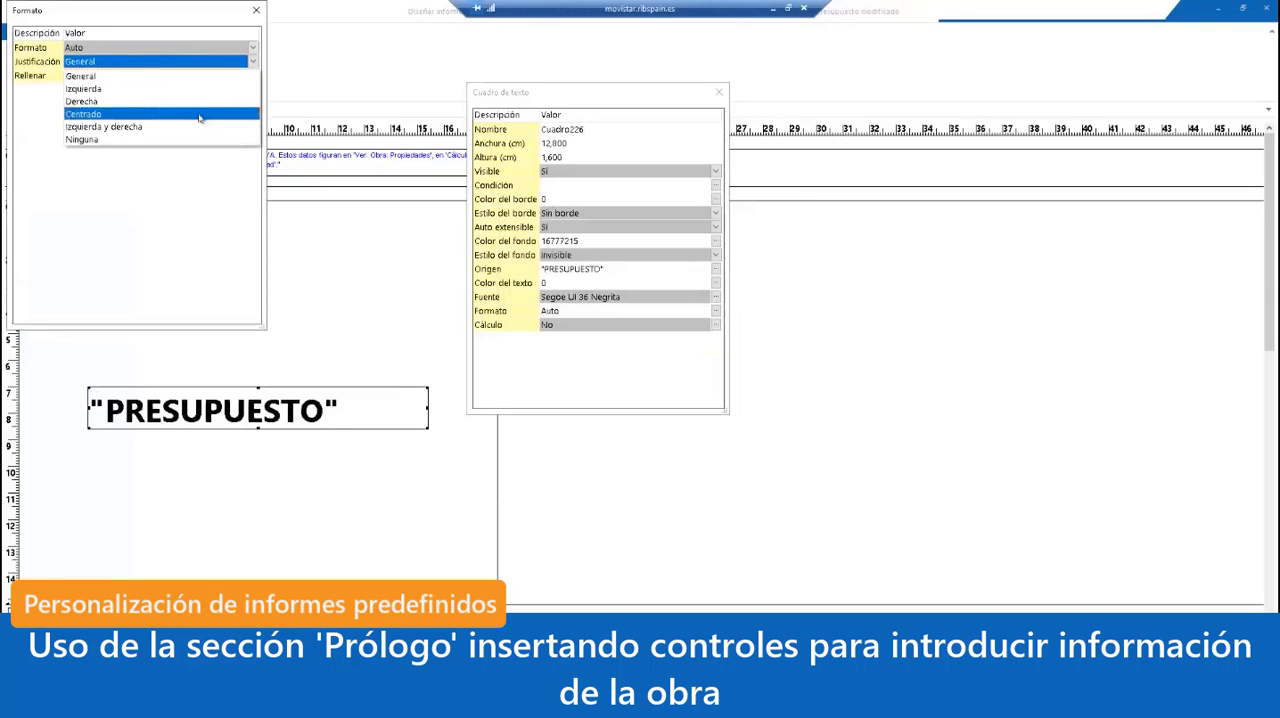
{"action": "left_click", "coordinate": [200, 117]}
{"action": "left_click", "coordinate": [256, 12]}
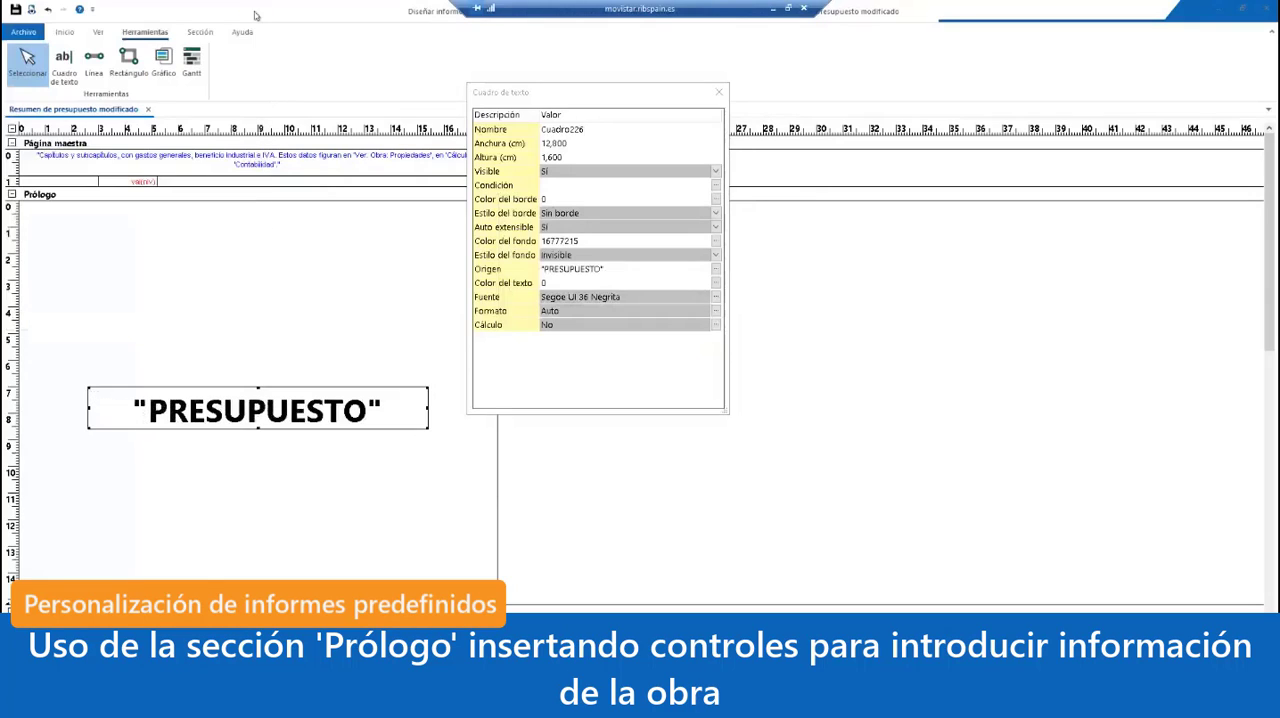
Step: Preview the report to check the cover page and the page after it, return to the design, and close the text box properties
{"action": "left_click", "coordinate": [32, 10]}
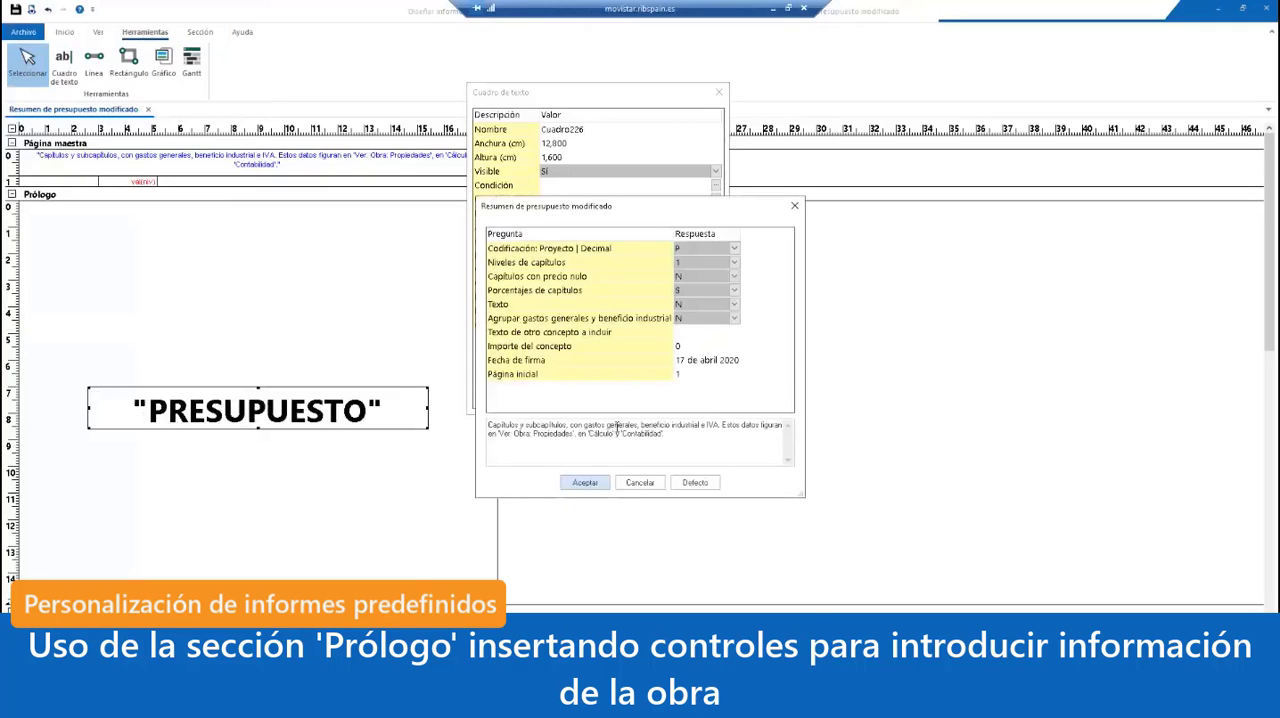
{"action": "left_click", "coordinate": [596, 485]}
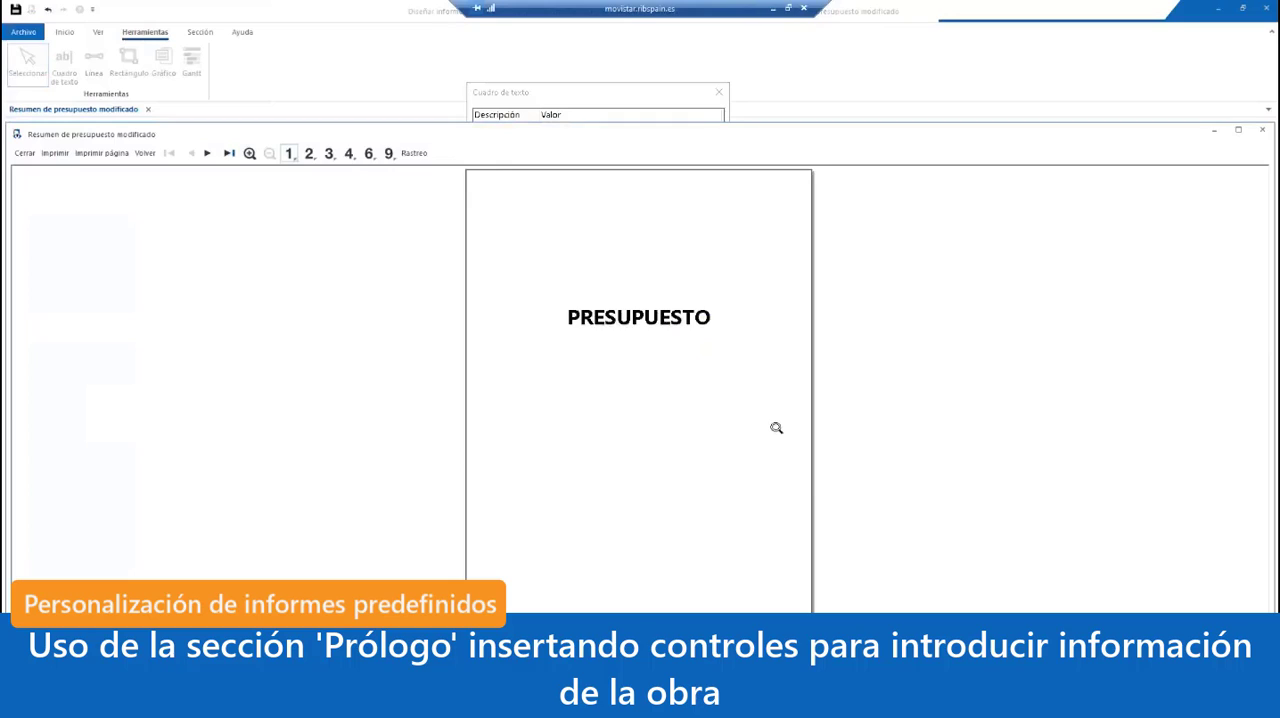
{"action": "left_click", "coordinate": [209, 154]}
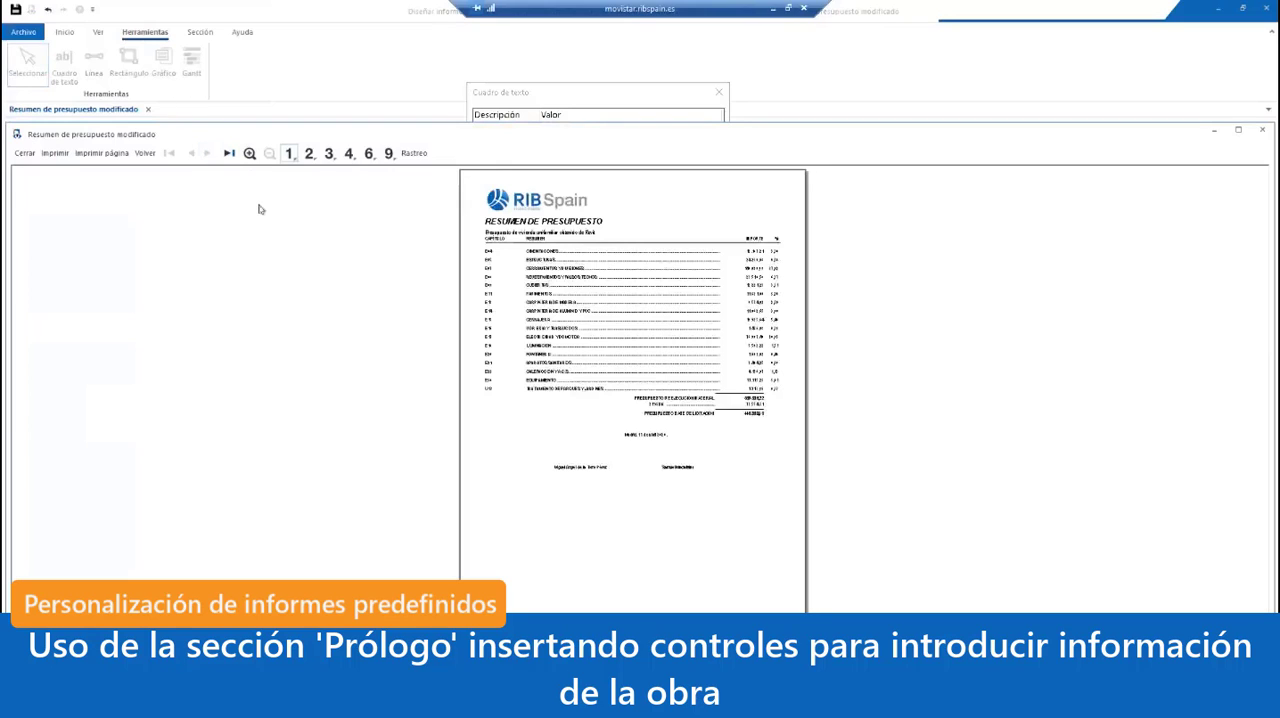
{"action": "left_click", "coordinate": [192, 154]}
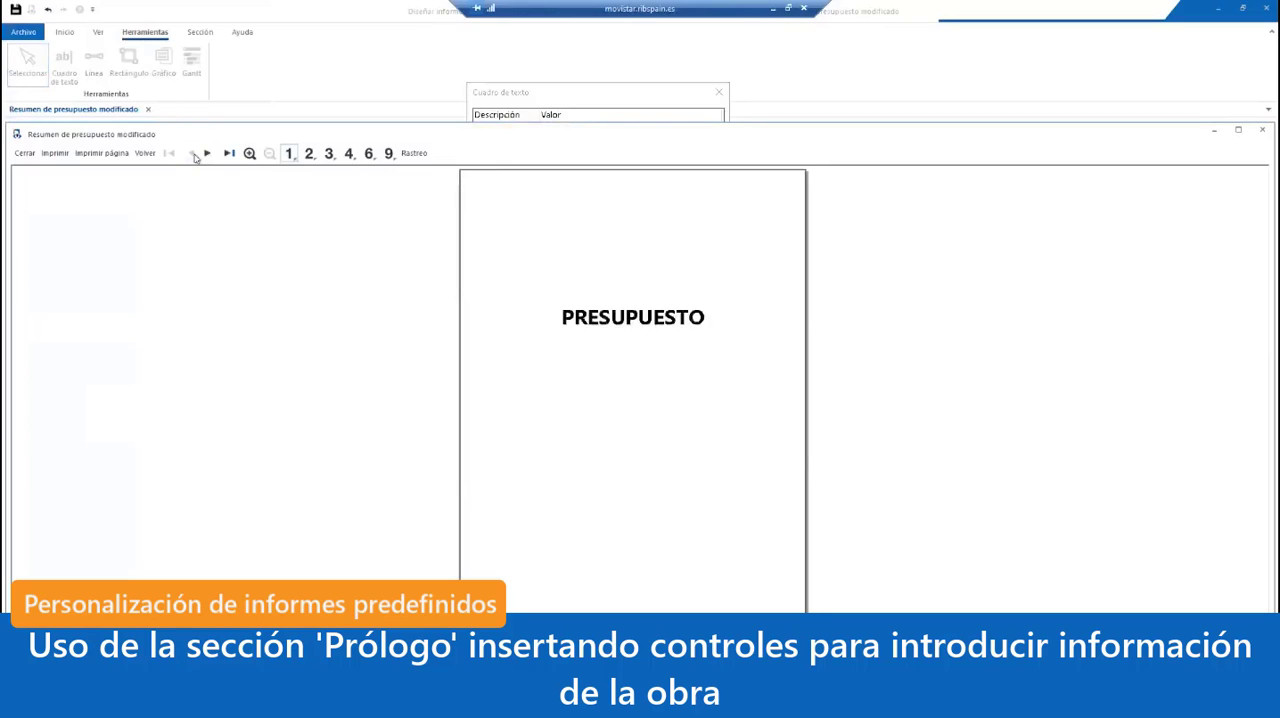
{"action": "left_click", "coordinate": [24, 153]}
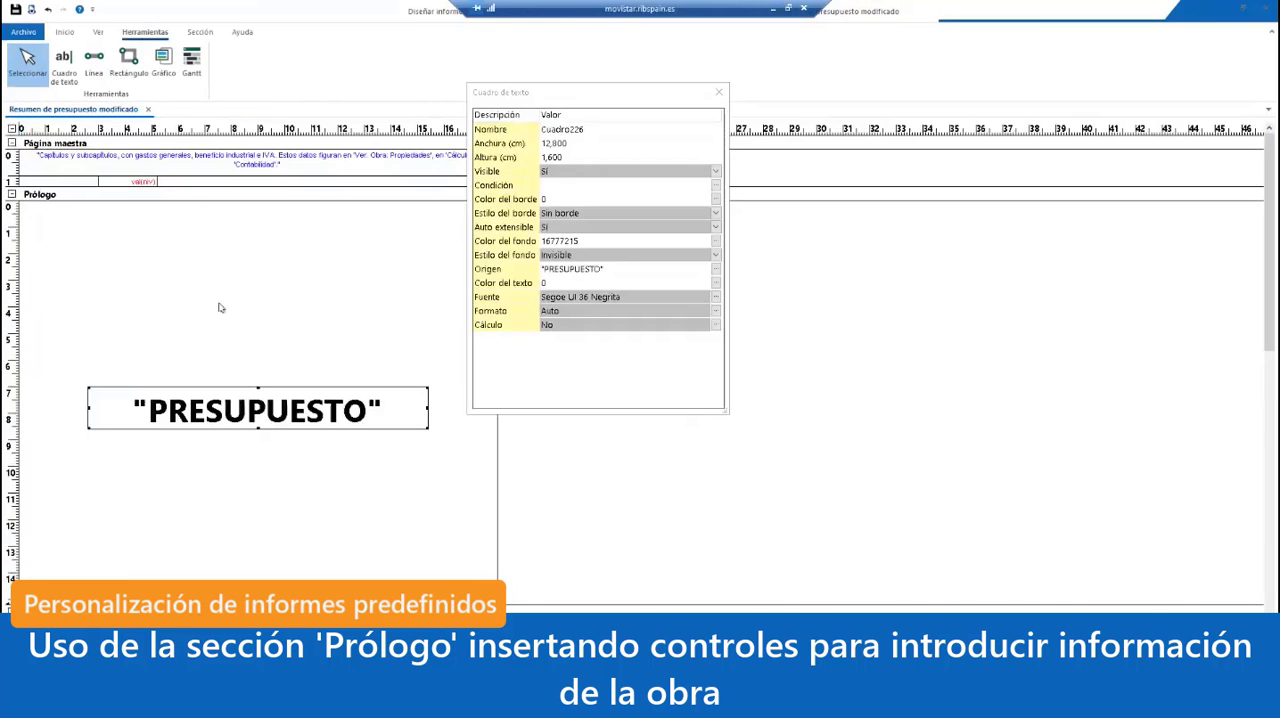
{"action": "left_click", "coordinate": [718, 91]}
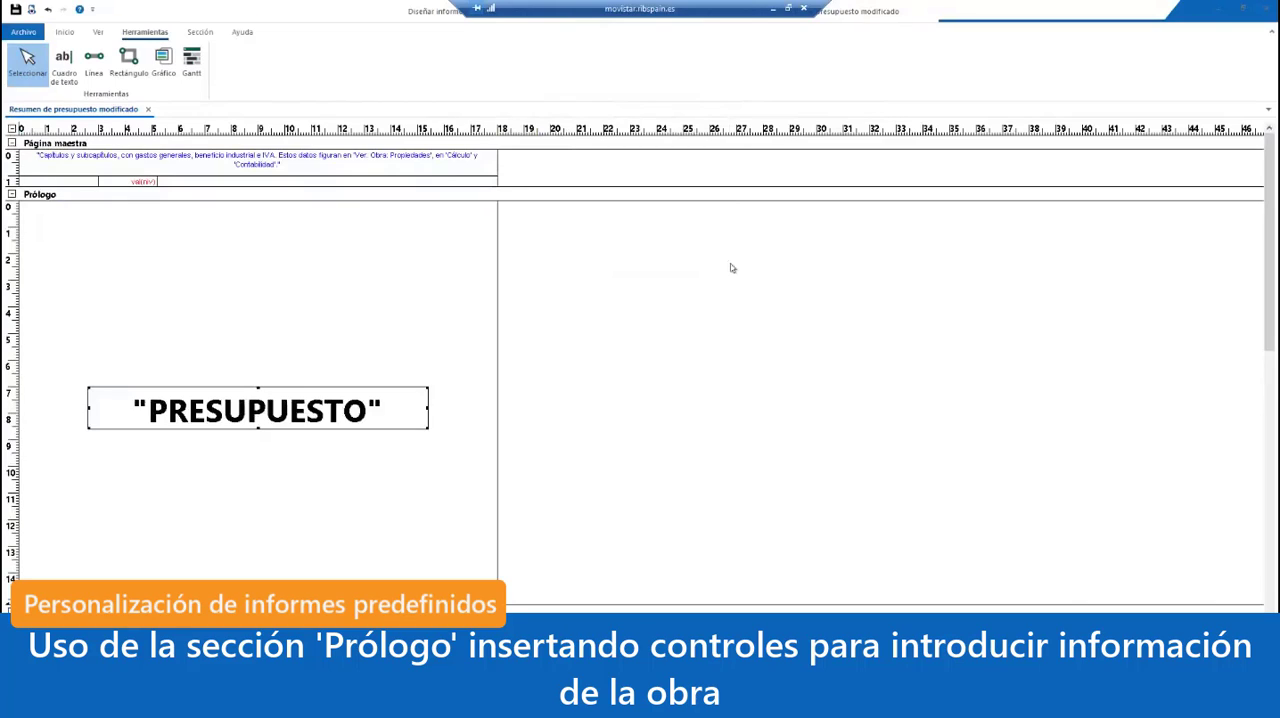
Step: Add a text box about 3.1 cm wide and 0.5 cm high below "PRESUPUESTO" with "Obra:" as its Origen
{"action": "left_click", "coordinate": [64, 74]}
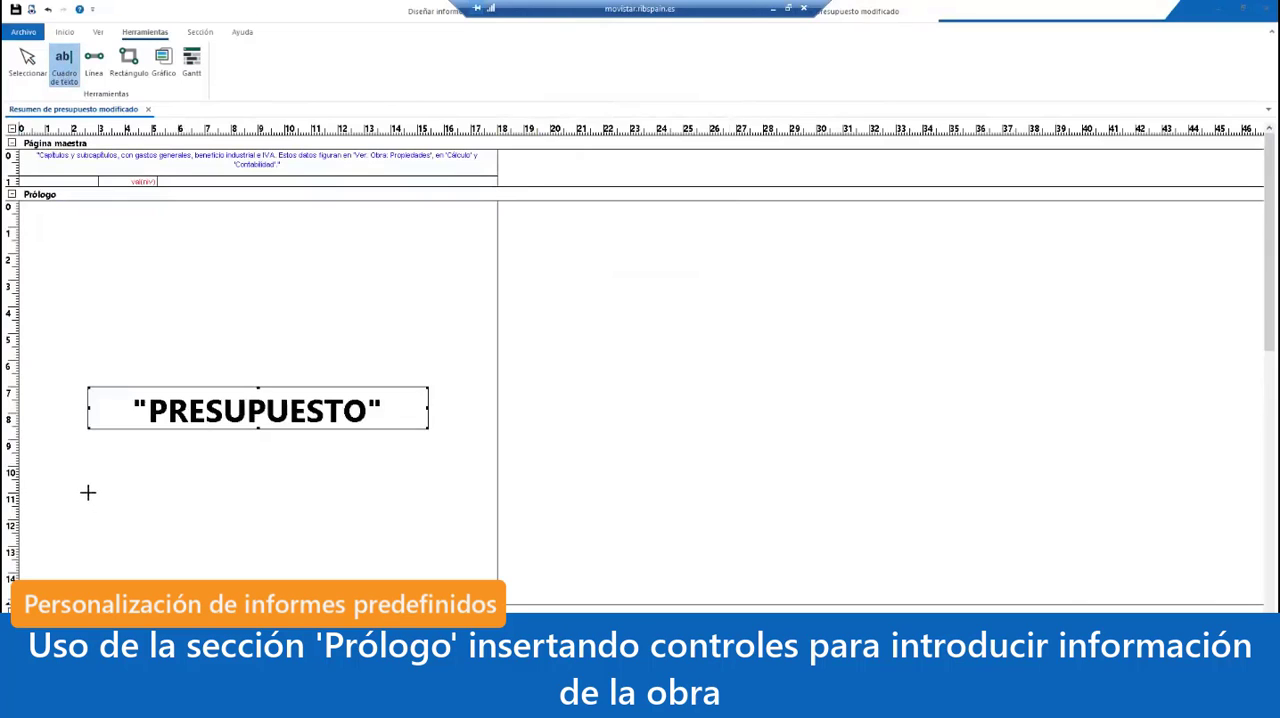
{"action": "left_click_drag", "start_coordinate": [88, 491], "coordinate": [171, 504]}
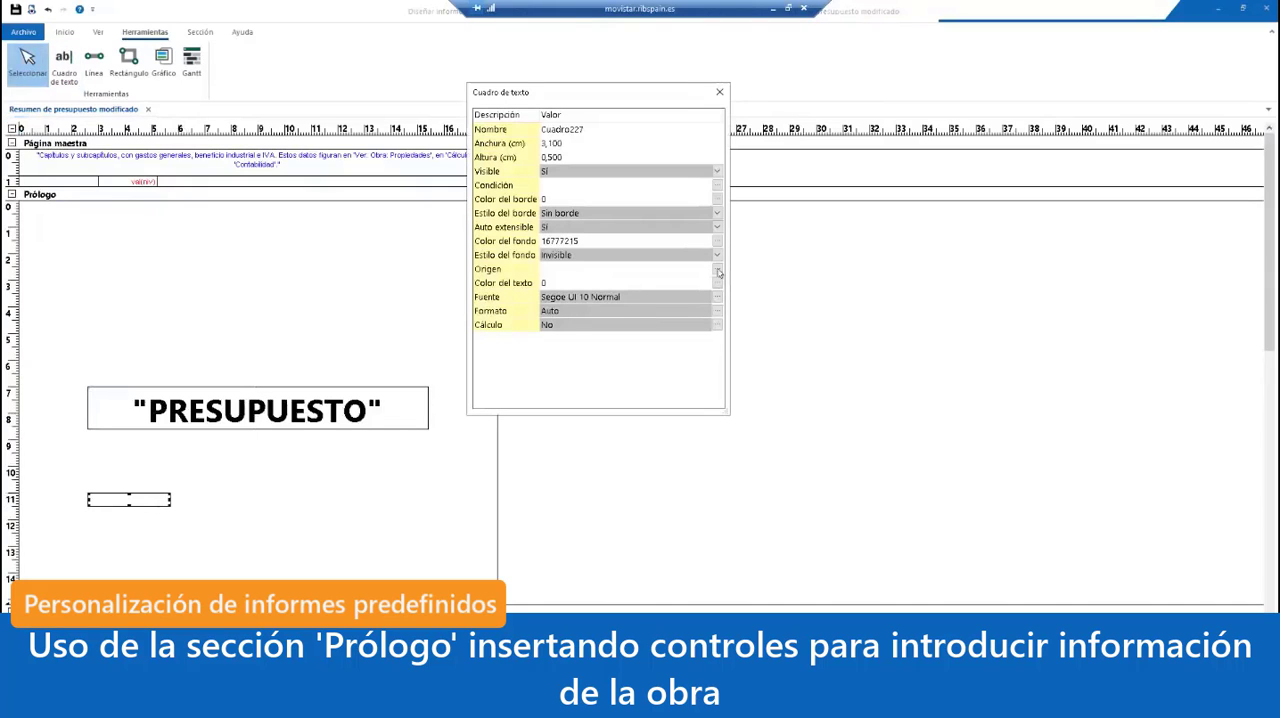
{"action": "left_click", "coordinate": [717, 270]}
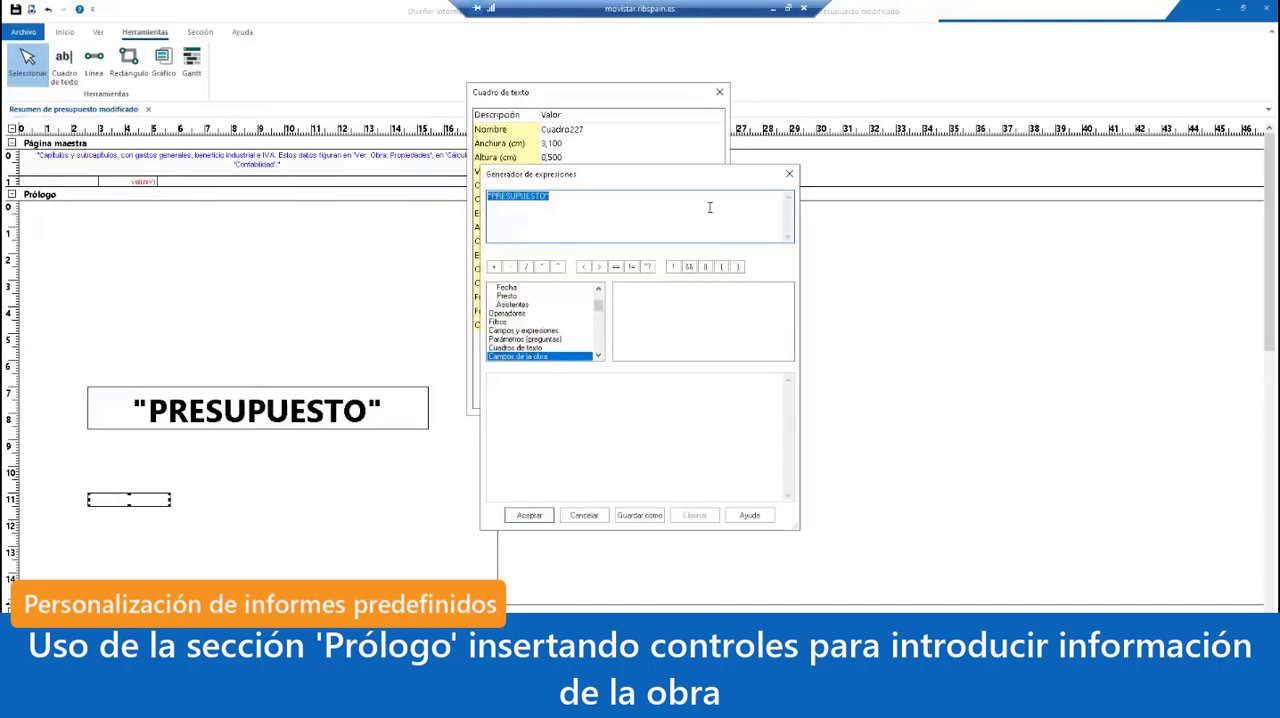
{"action": "type", "text": "\"alRA"}
{"action": "key", "text": "BackSpace"}
{"action": "key", "text": "BackSpace"}
{"action": "key", "text": "BackSpace"}
{"action": "key", "text": "BackSpace"}
{"action": "type", "text": "Obra"}
{"action": "type", "text": "\""}
{"action": "left_click", "coordinate": [529, 515]}
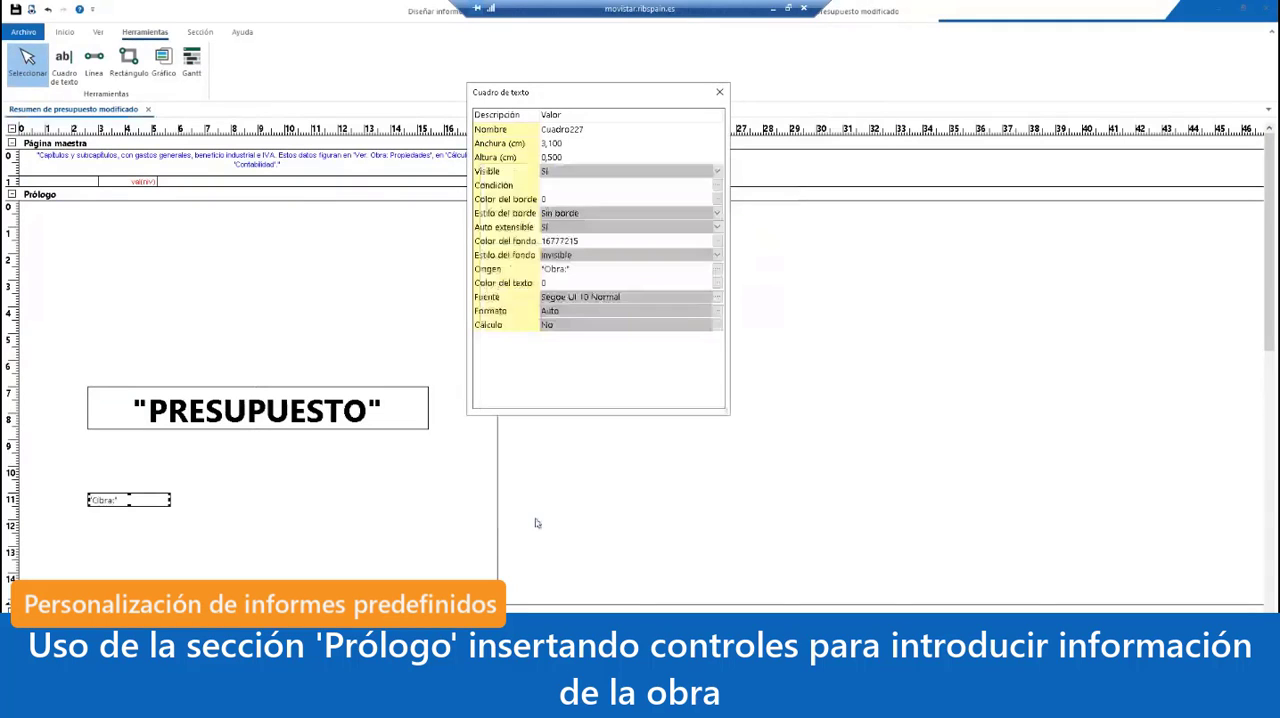
{"action": "left_click", "coordinate": [719, 92]}
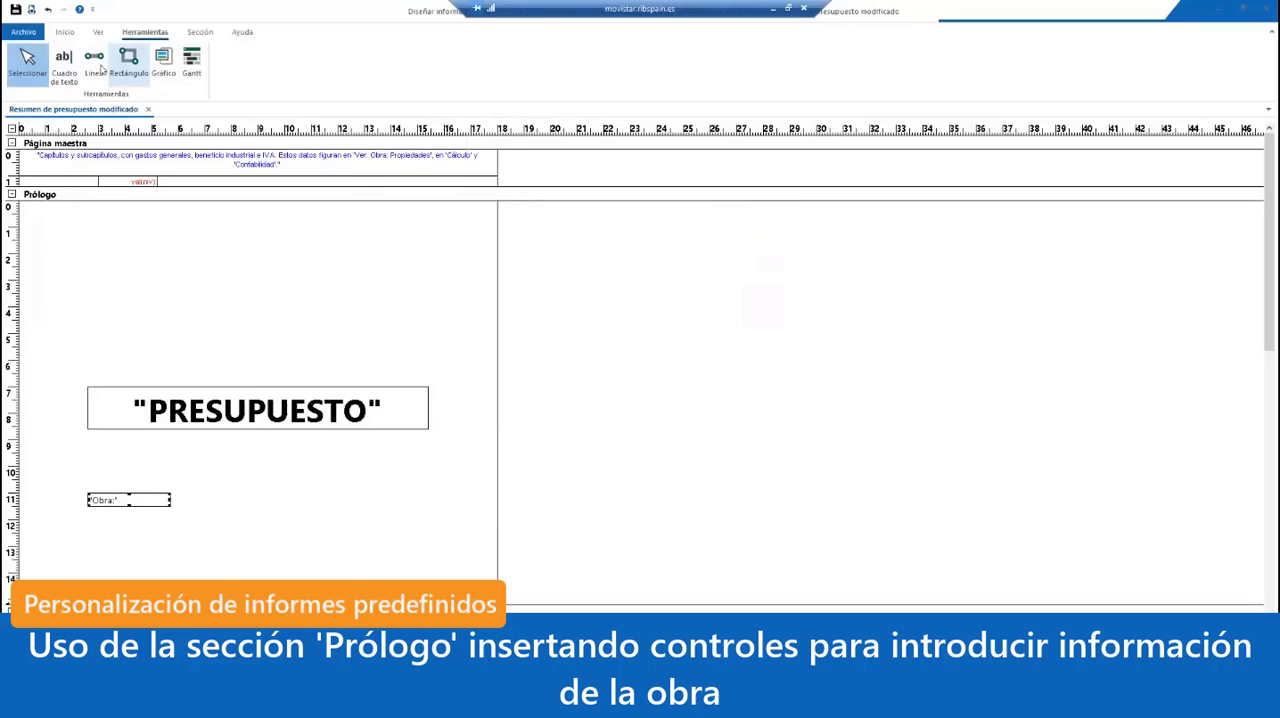
Step: Draw a second text box directly under "Obra:" and narrow both boxes to about 2.1 cm
{"action": "left_click", "coordinate": [63, 62]}
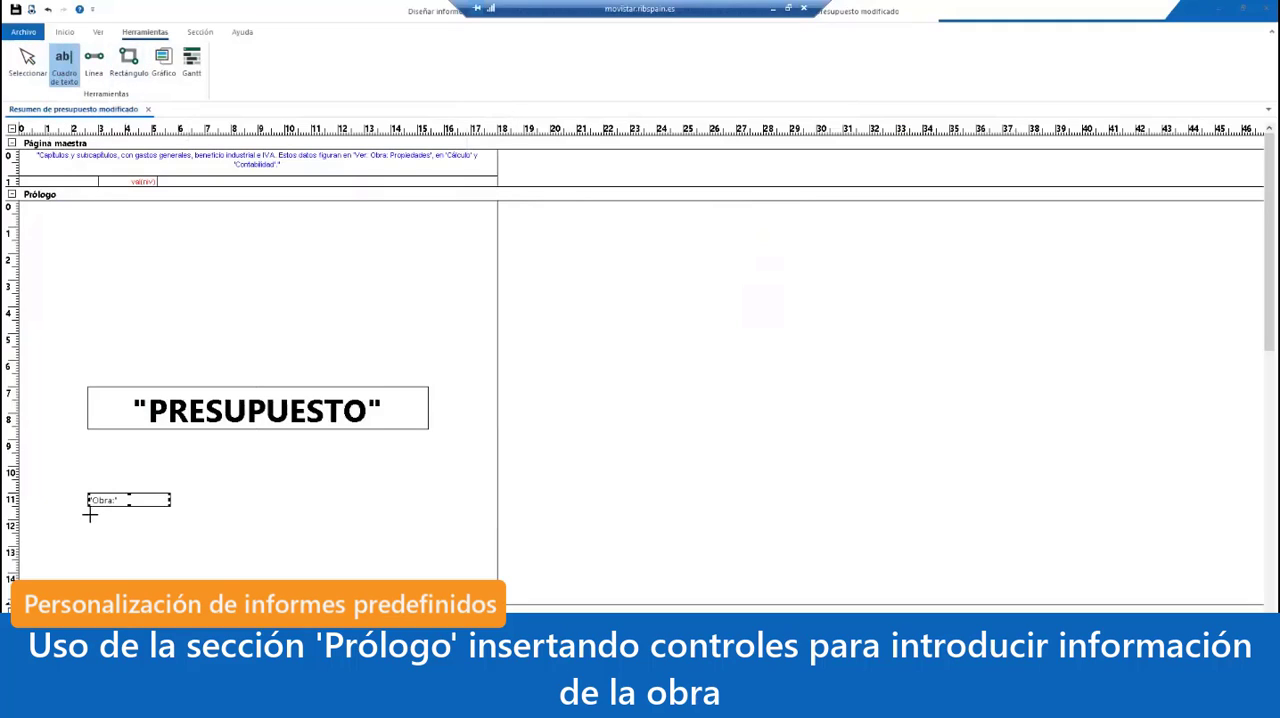
{"action": "left_click_drag", "start_coordinate": [87, 514], "coordinate": [171, 524]}
{"action": "key", "text": "Escape"}
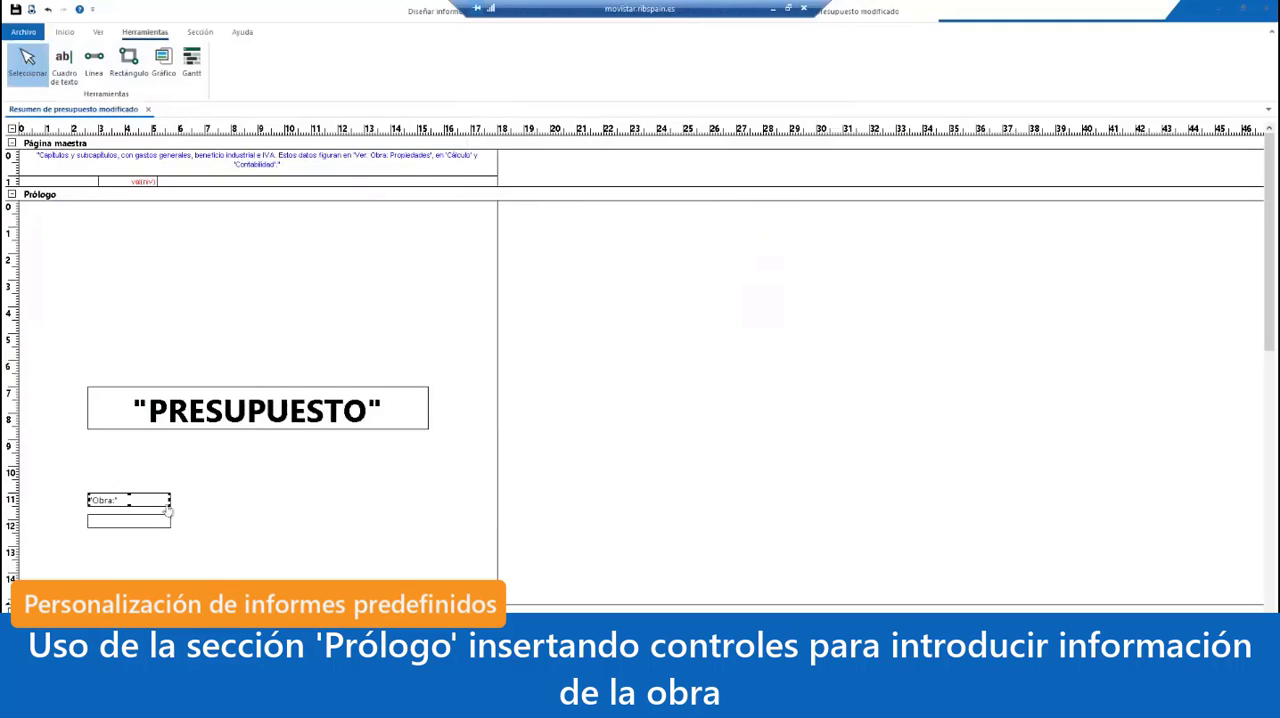
{"action": "left_click", "coordinate": [162, 520], "text": "shift"}
{"action": "left_click_drag", "start_coordinate": [161, 521], "coordinate": [138, 521]}
Step: Set the Origen of the empty text box under "Obra:" to "Dirección:" and close its properties
{"action": "left_click", "coordinate": [104, 526]}
{"action": "double_click", "coordinate": [104, 526]}
{"action": "left_click", "coordinate": [574, 272]}
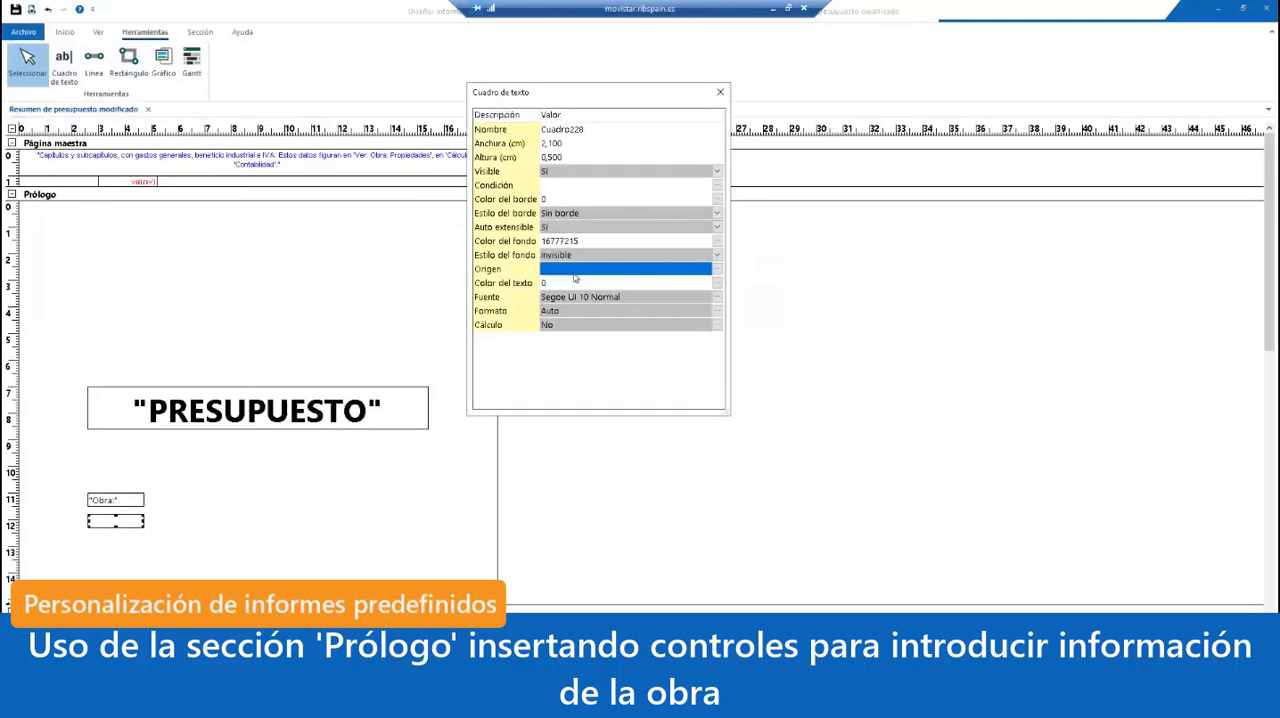
{"action": "type", "text": "\"Dirección"}
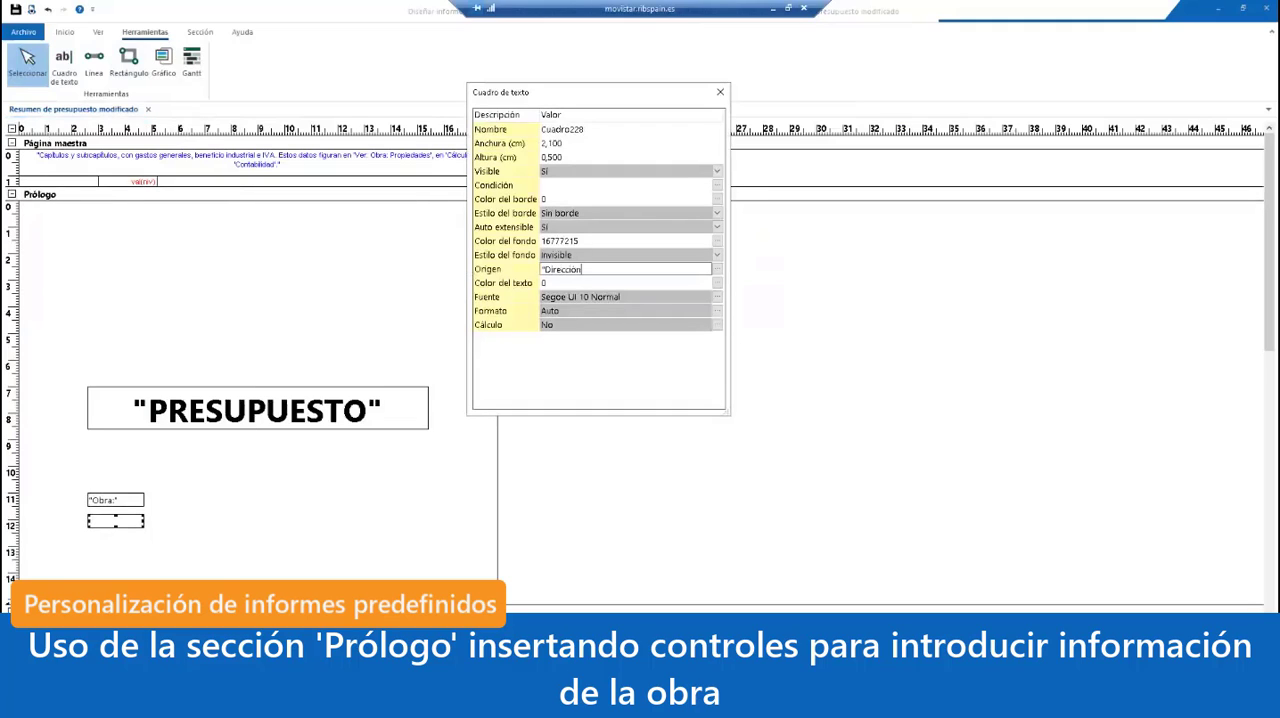
{"action": "type", "text": "\""}
{"action": "type", "text": ":"}
{"action": "left_click", "coordinate": [669, 219]}
{"action": "left_click", "coordinate": [720, 93]}
{"action": "left_click", "coordinate": [294, 527]}
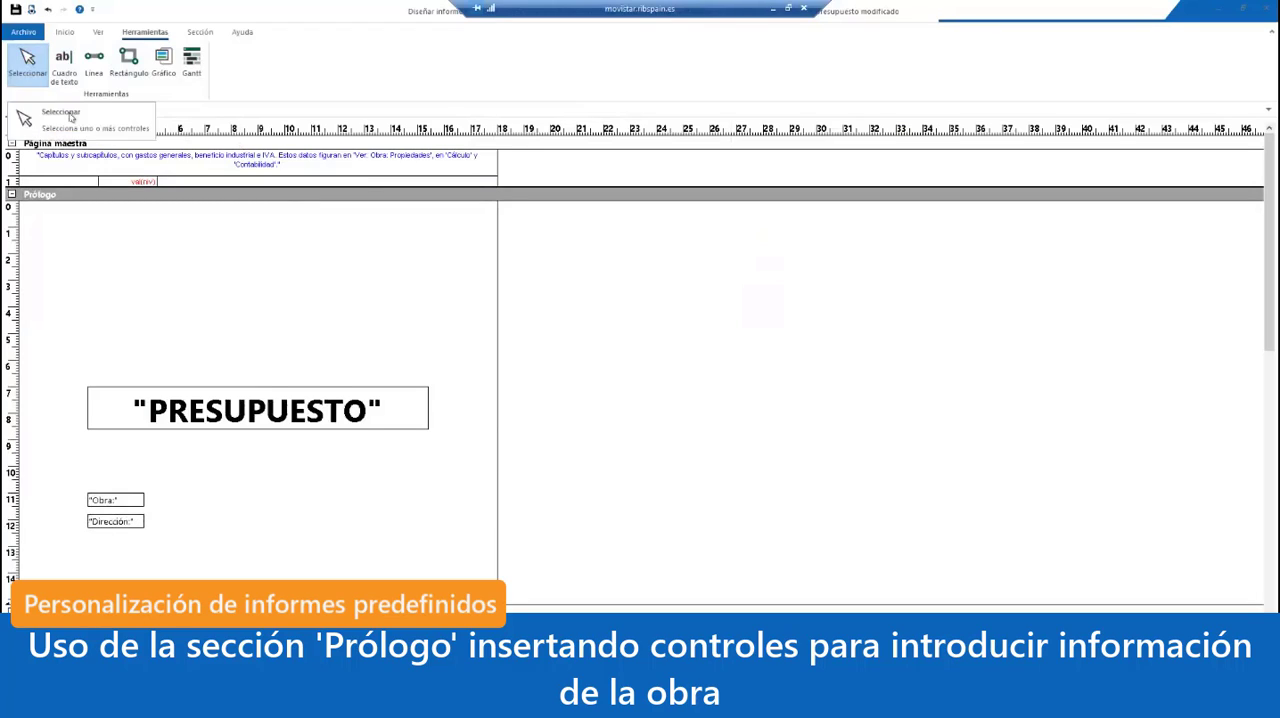
Step: Narrow the "Obra:" and "Dirección:" text boxes together to about 1.8 cm wide
{"action": "left_click", "coordinate": [137, 502]}
{"action": "left_click", "coordinate": [134, 521], "text": "ctrl"}
{"action": "left_click_drag", "start_coordinate": [144, 521], "coordinate": [136, 521]}
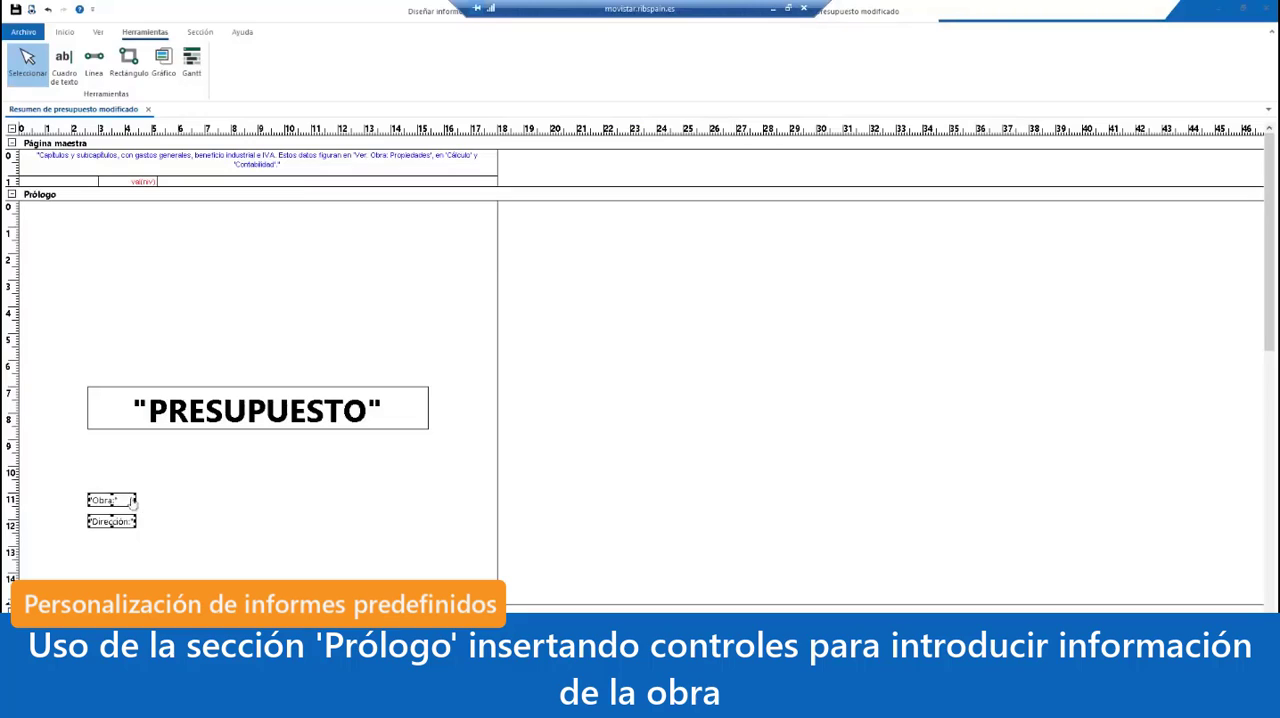
Step: Make the font of the "Obra:" and "Dirección:" text boxes bold, close their properties and deselect them
{"action": "double_click", "coordinate": [123, 504]}
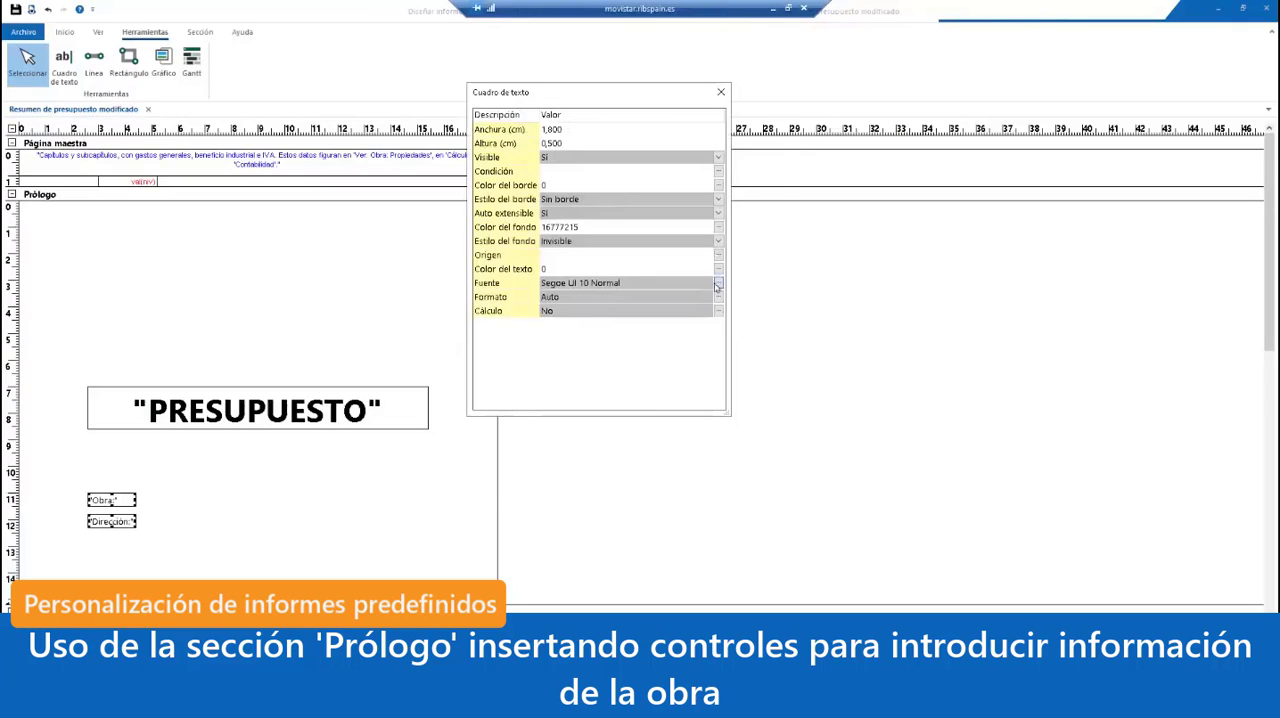
{"action": "left_click", "coordinate": [718, 283]}
{"action": "left_click", "coordinate": [662, 305]}
{"action": "left_click", "coordinate": [689, 487]}
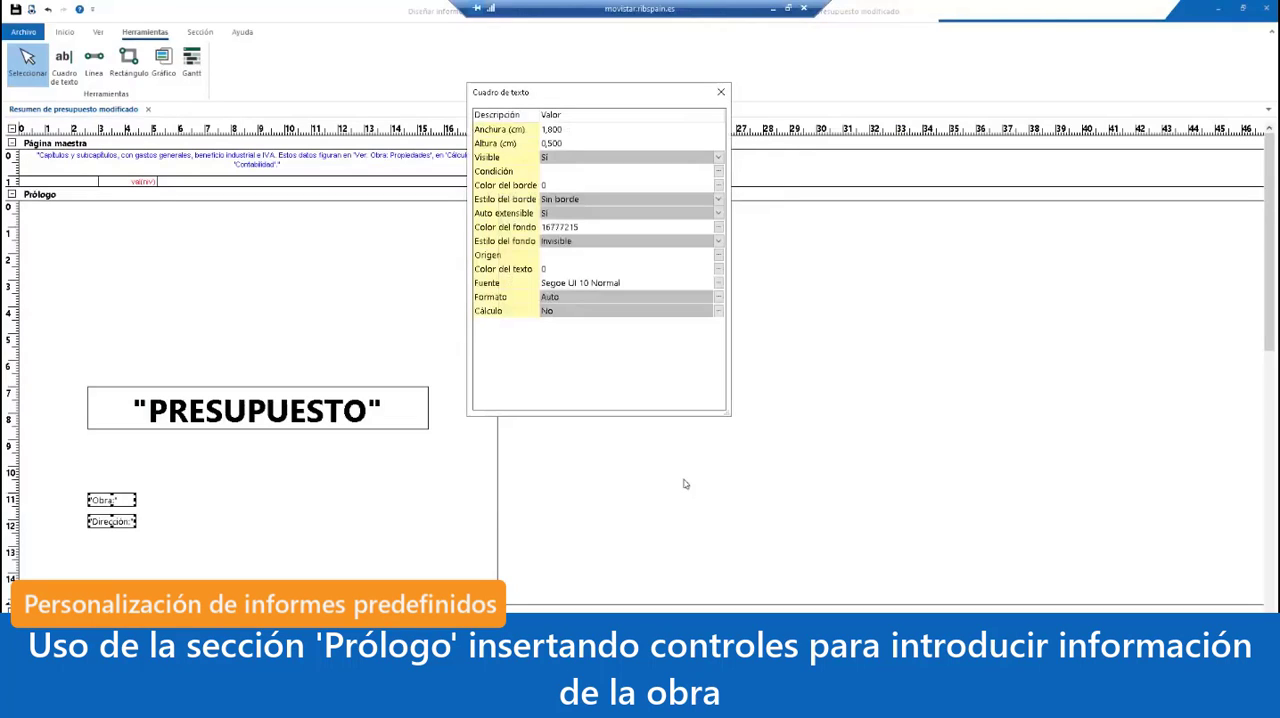
{"action": "left_click", "coordinate": [721, 93]}
{"action": "left_click", "coordinate": [339, 540]}
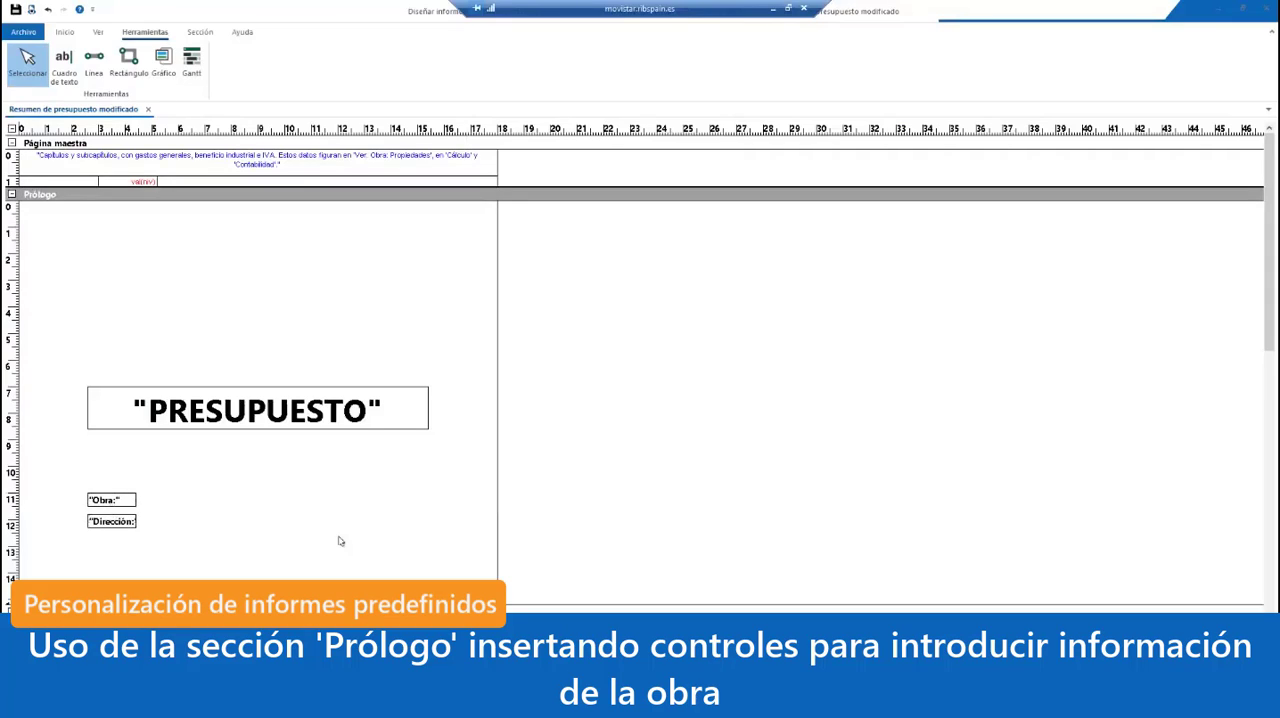
Step: Add a text box about 10 cm wide and 0.5 cm high beside "Obra:" with "45 viviendas en Cuenca" as its Origen
{"action": "left_click", "coordinate": [64, 64]}
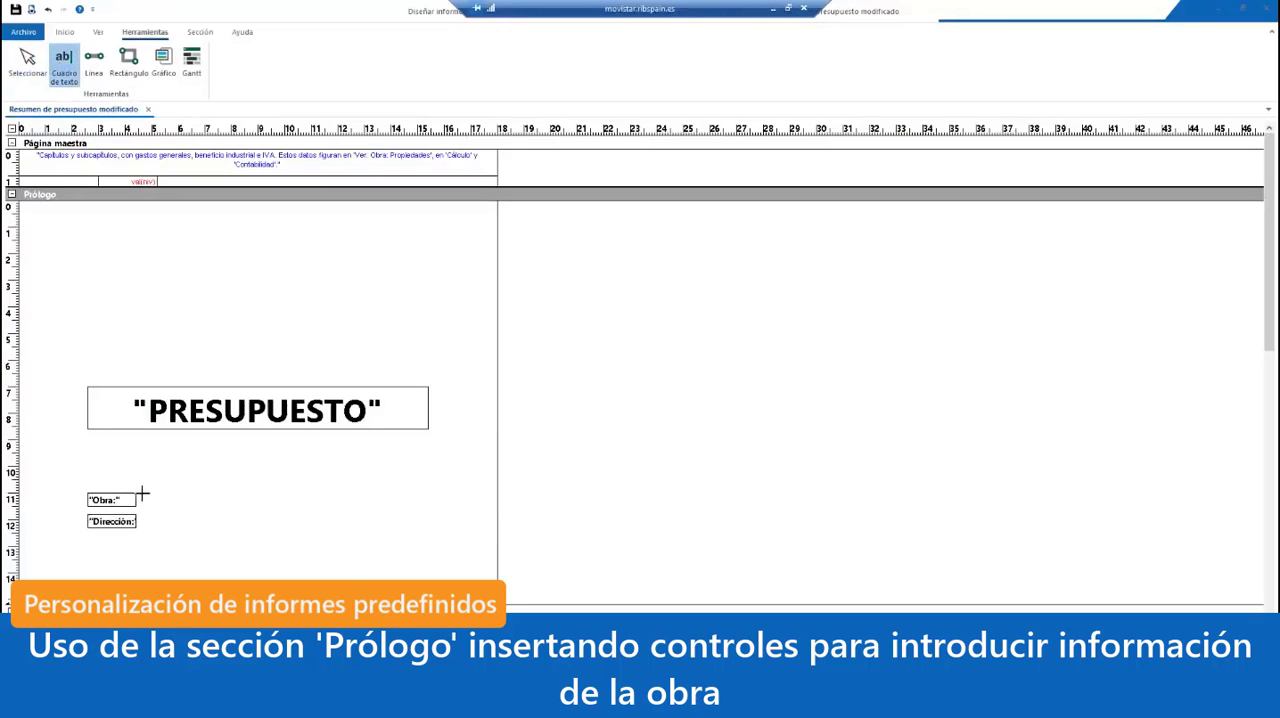
{"action": "left_click_drag", "start_coordinate": [141, 493], "coordinate": [405, 510]}
{"action": "double_click", "coordinate": [250, 500]}
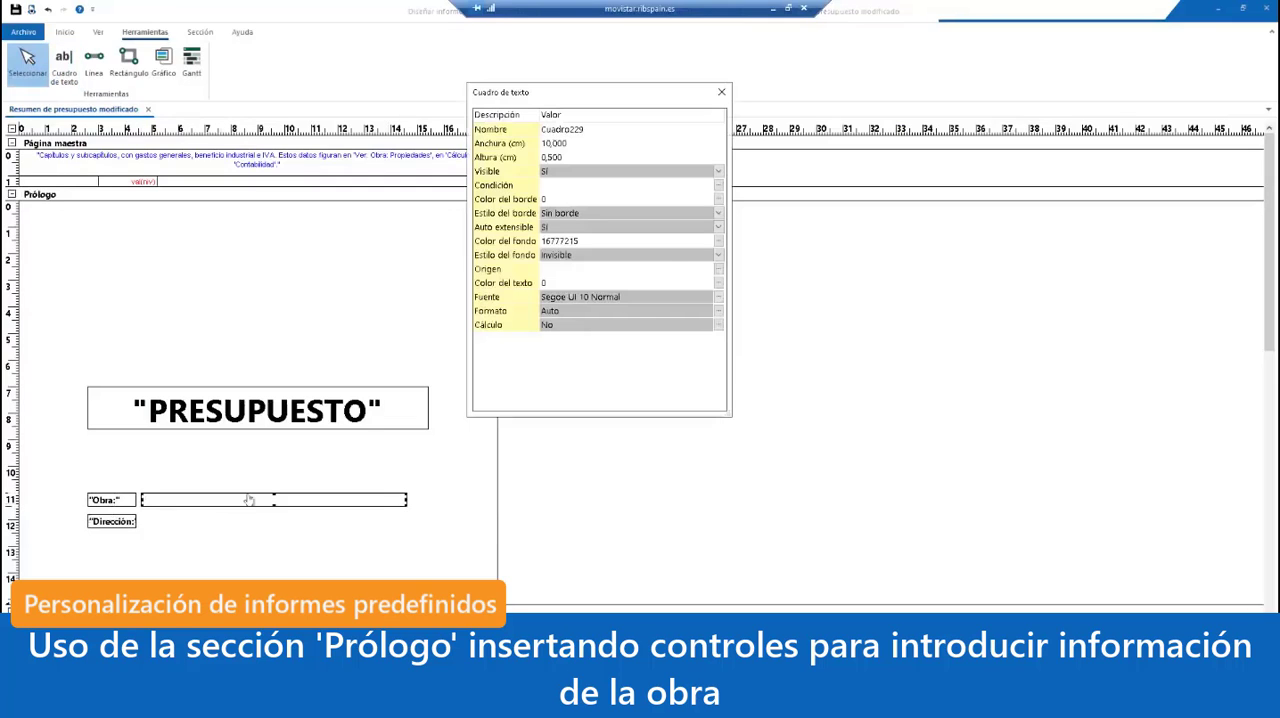
{"action": "left_click", "coordinate": [616, 271]}
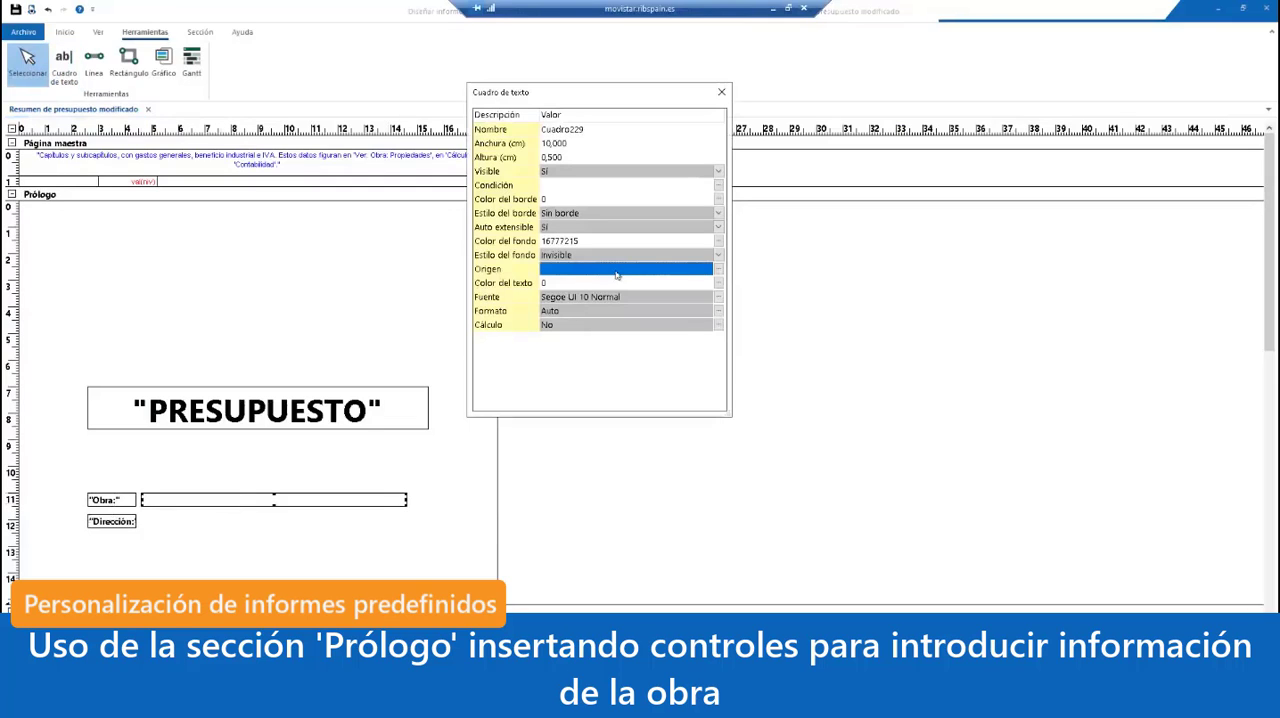
{"action": "type", "text": "\""}
{"action": "key", "text": "Left"}
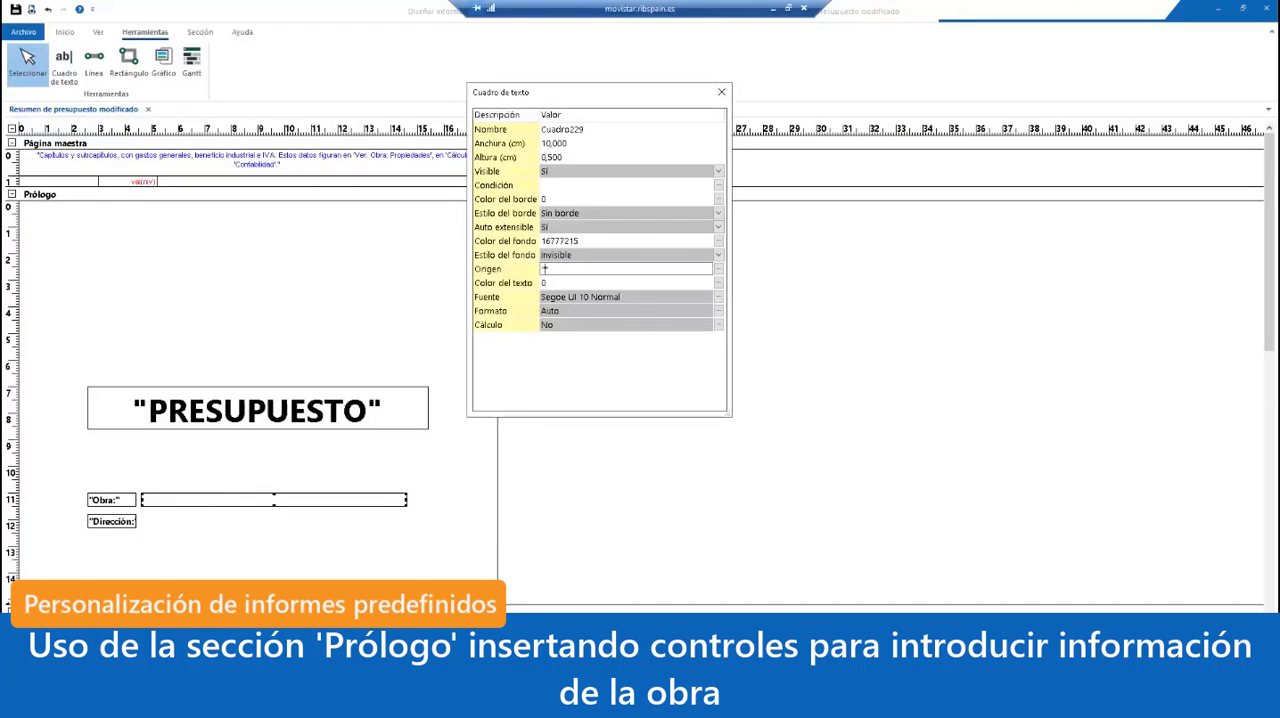
{"action": "type", "text": "45 viviendas en Cuenca"}
{"action": "left_click", "coordinate": [646, 185]}
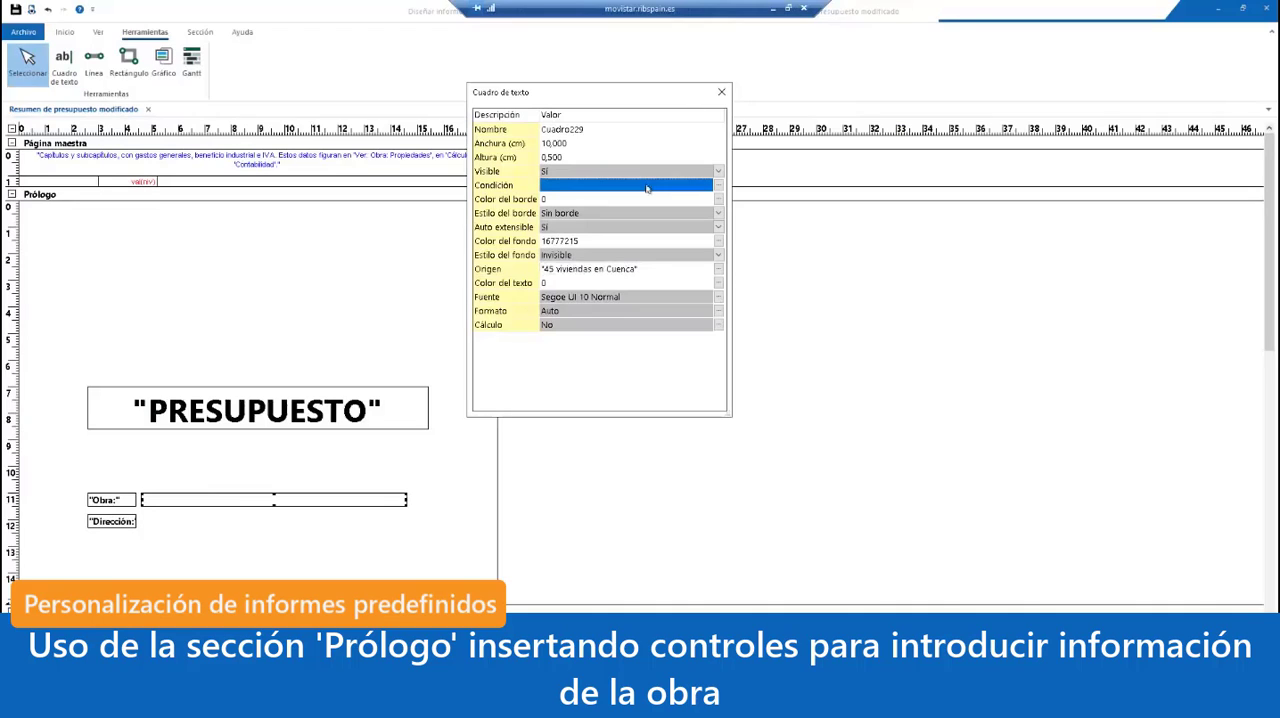
{"action": "left_click", "coordinate": [721, 92]}
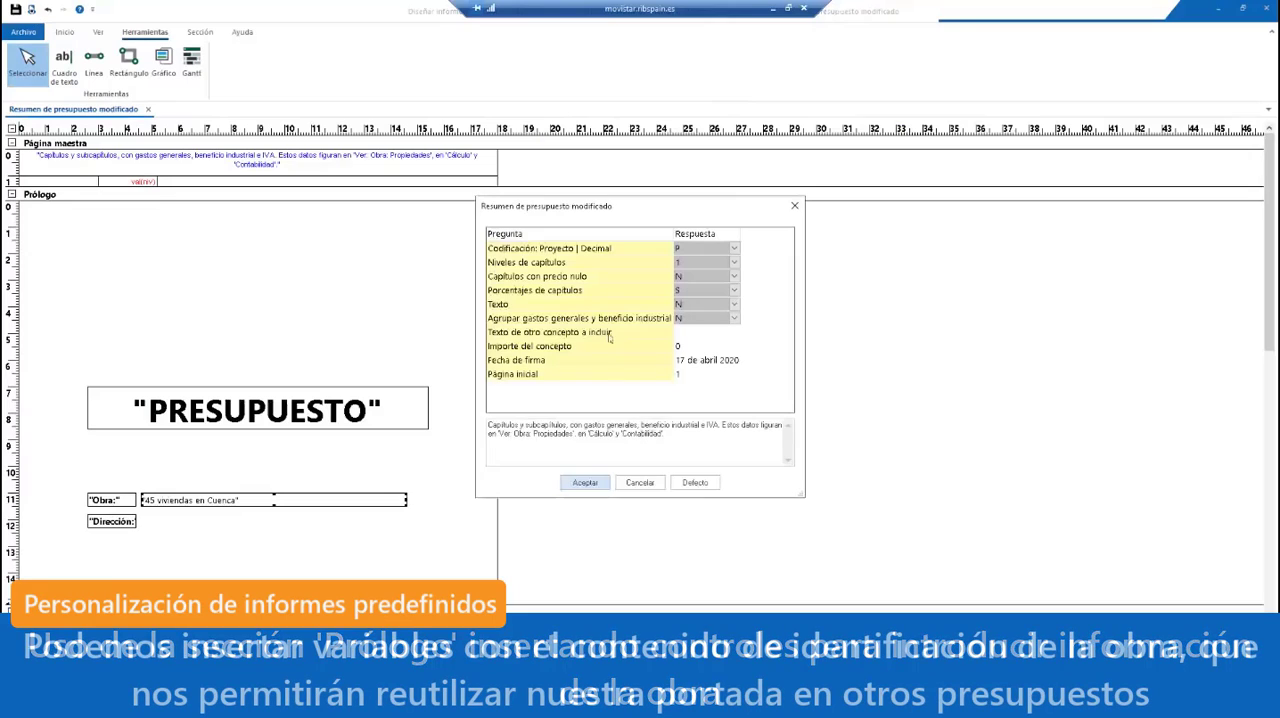
Step: Preview the report with the existing parameter answers and examine the cover page
{"action": "left_click", "coordinate": [585, 482]}
{"action": "left_click", "coordinate": [611, 452]}
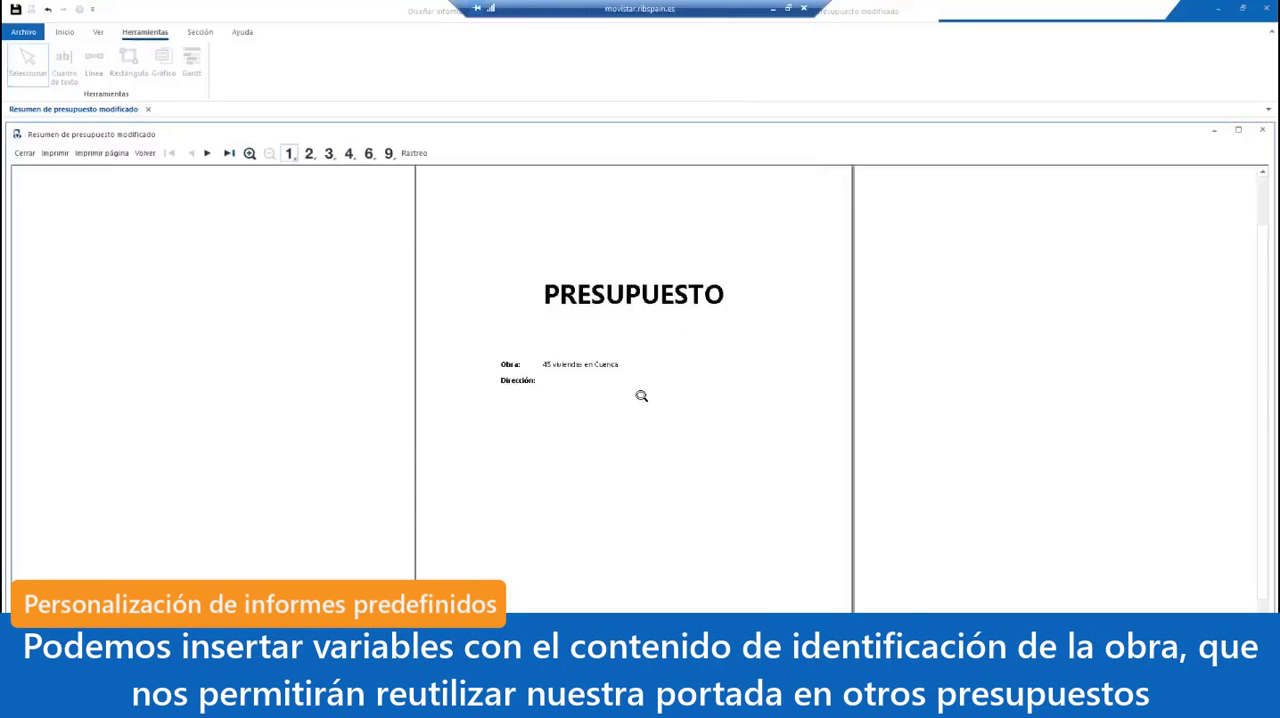
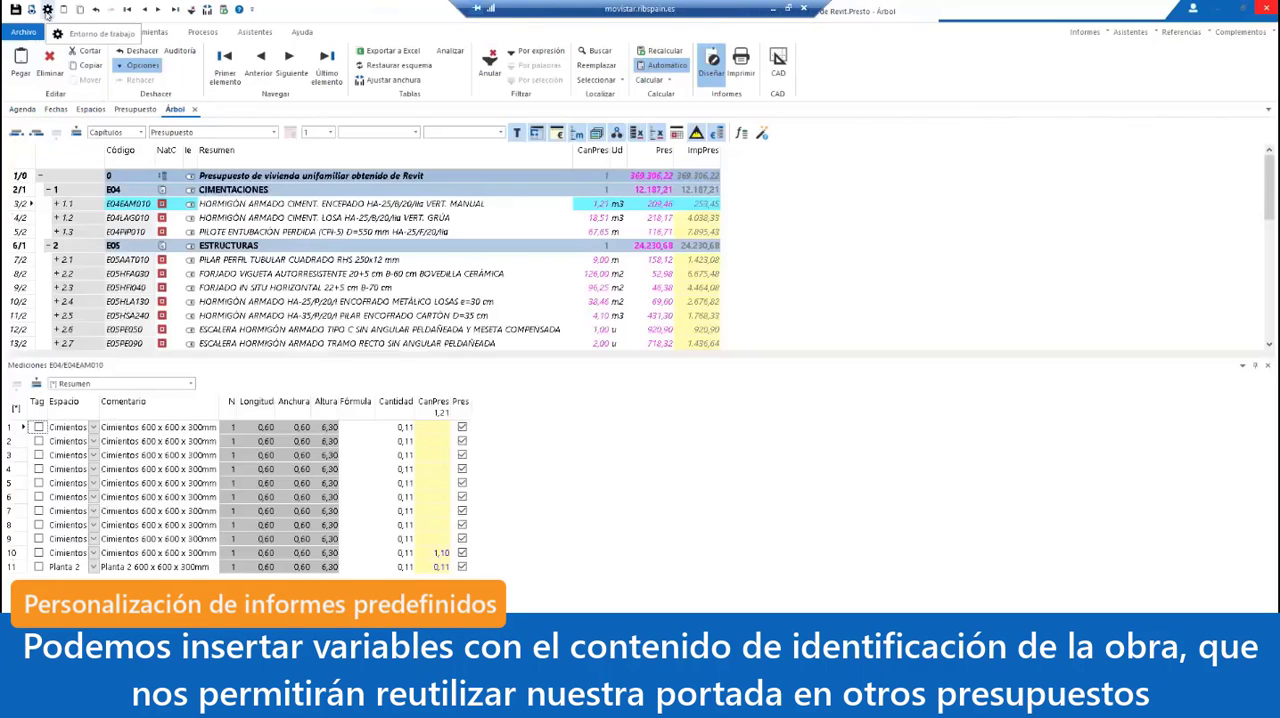
Step: Open the project's Propiedades and examine the identification variables under Datos, including Resumen and Dirección
{"action": "left_click", "coordinate": [98, 32]}
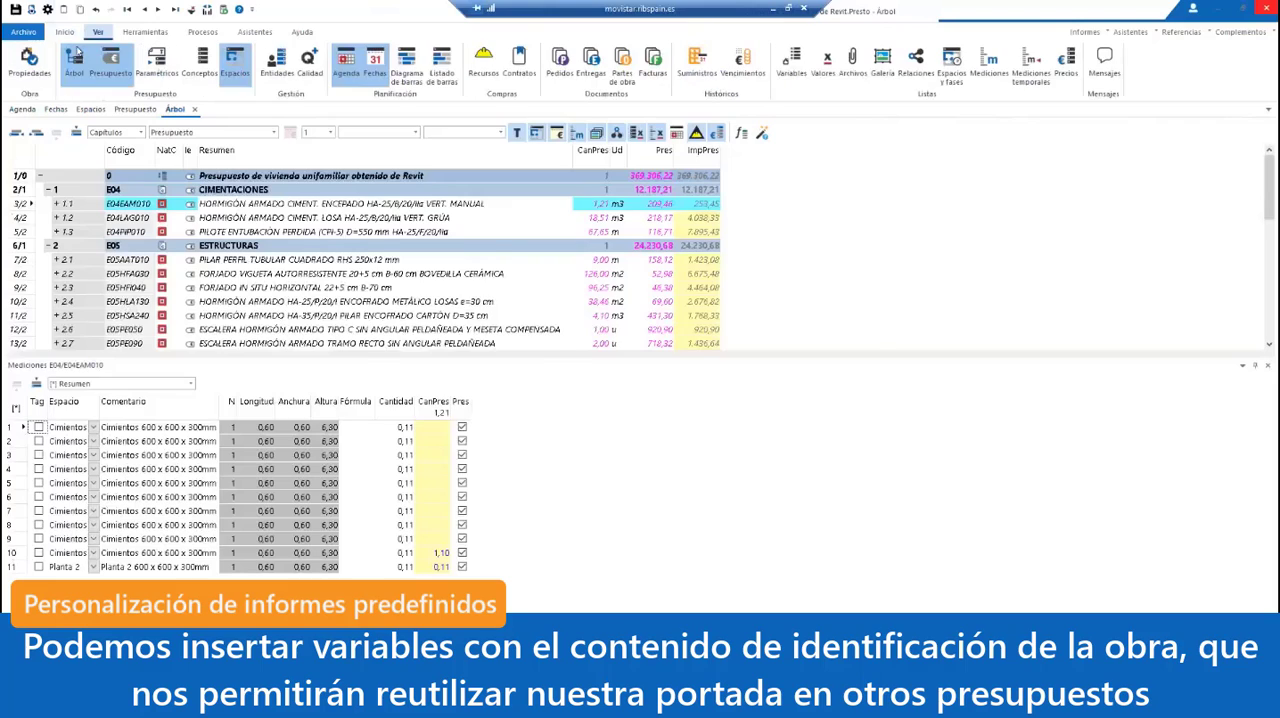
{"action": "left_click", "coordinate": [29, 66]}
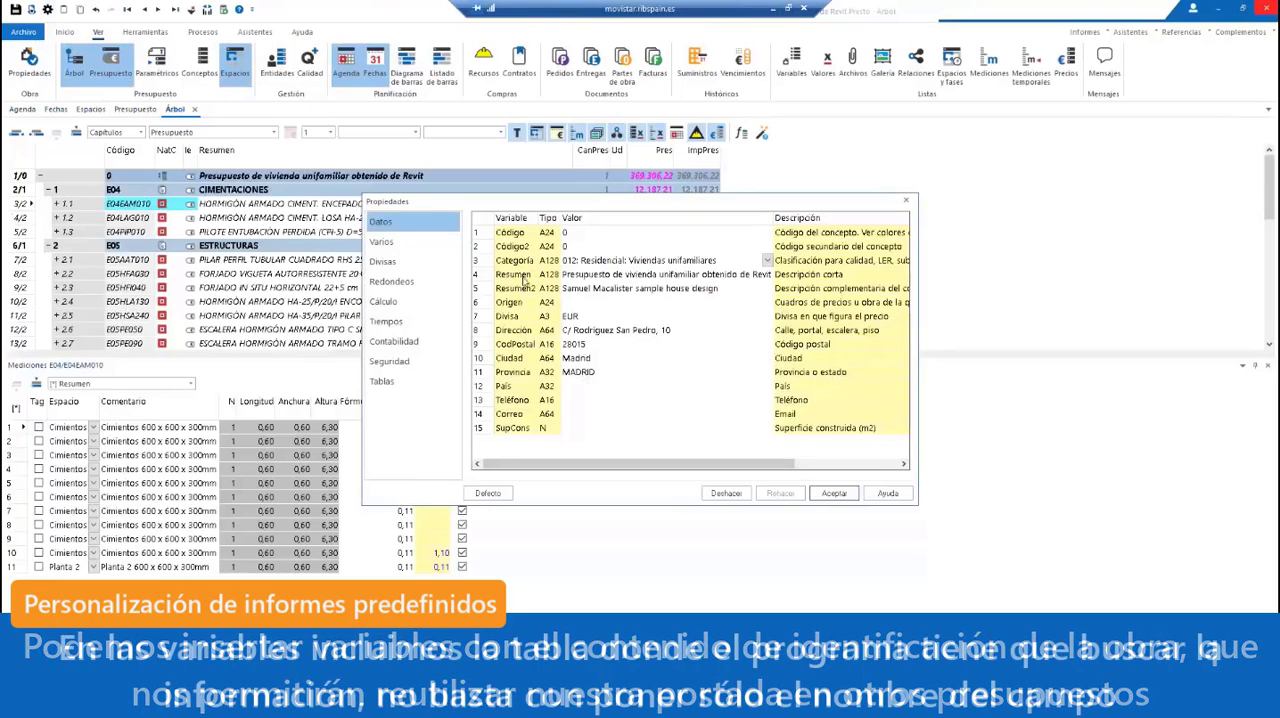
{"action": "left_click", "coordinate": [906, 203]}
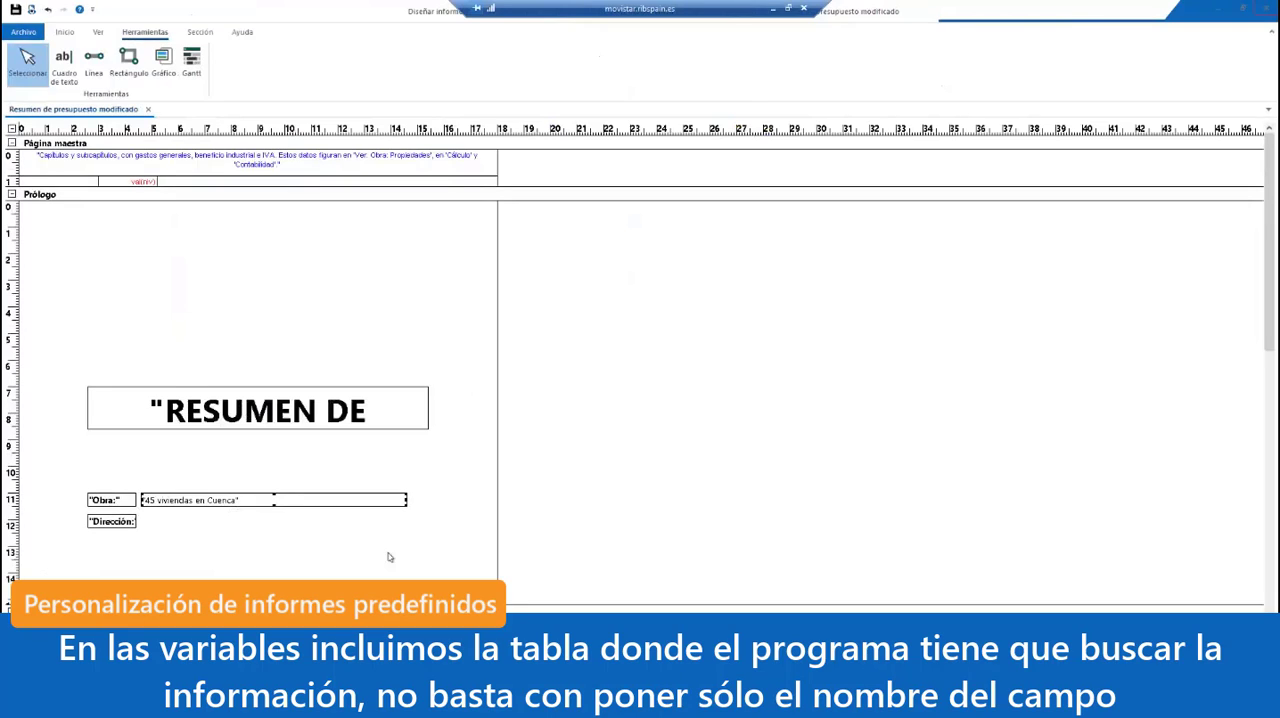
Step: Open the expression generator for the Origen of the text box beside "Obra:" and enter Conceptos.Código as the expression
{"action": "double_click", "coordinate": [358, 504]}
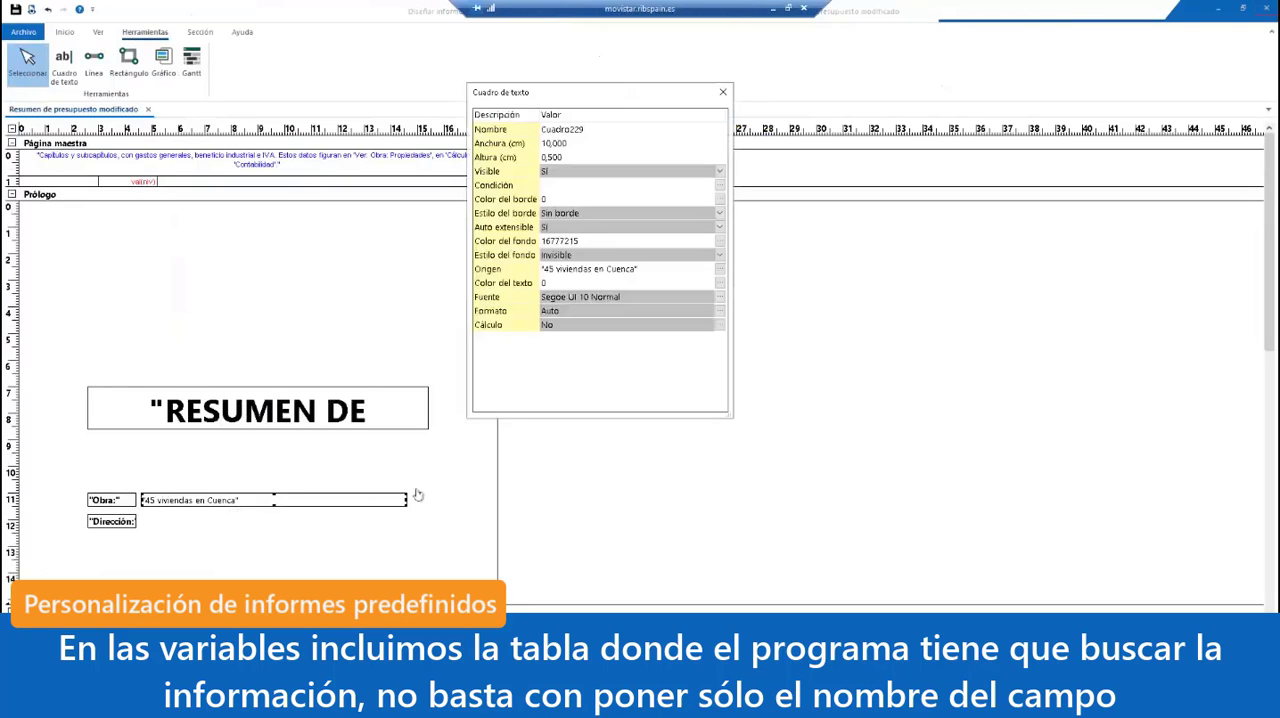
{"action": "left_click", "coordinate": [721, 270]}
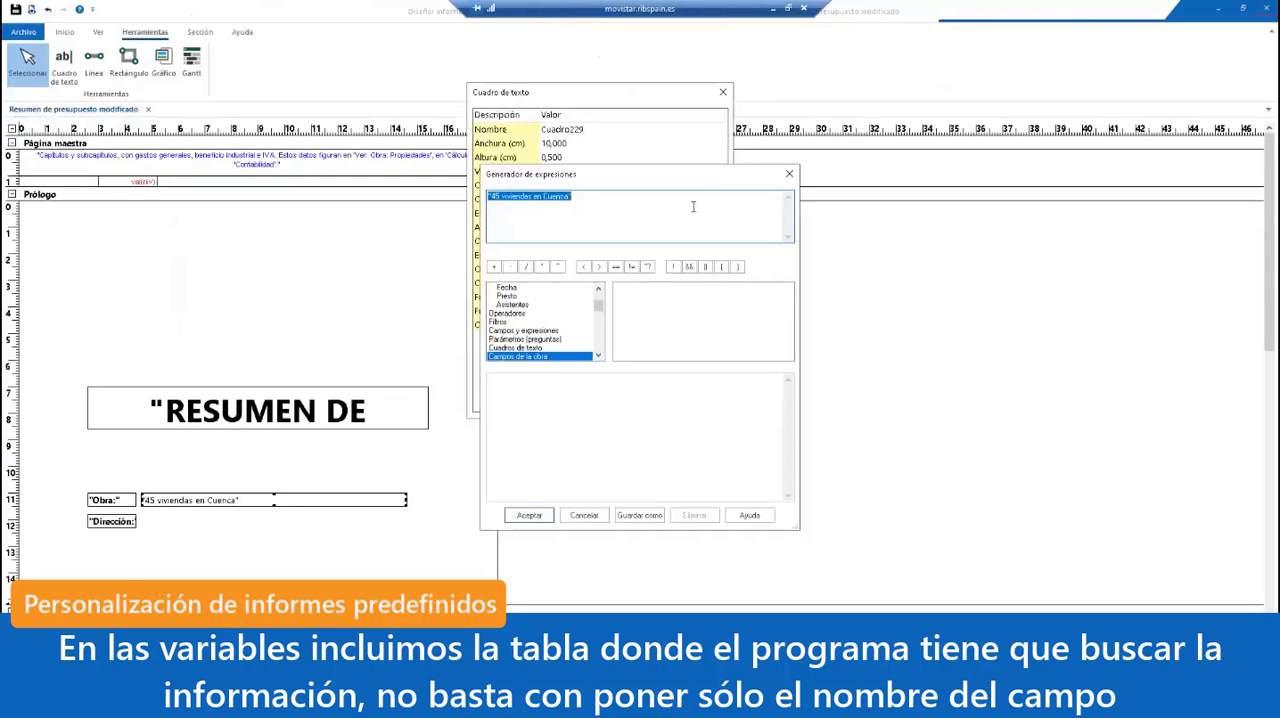
{"action": "type", "text": "cONCE"}
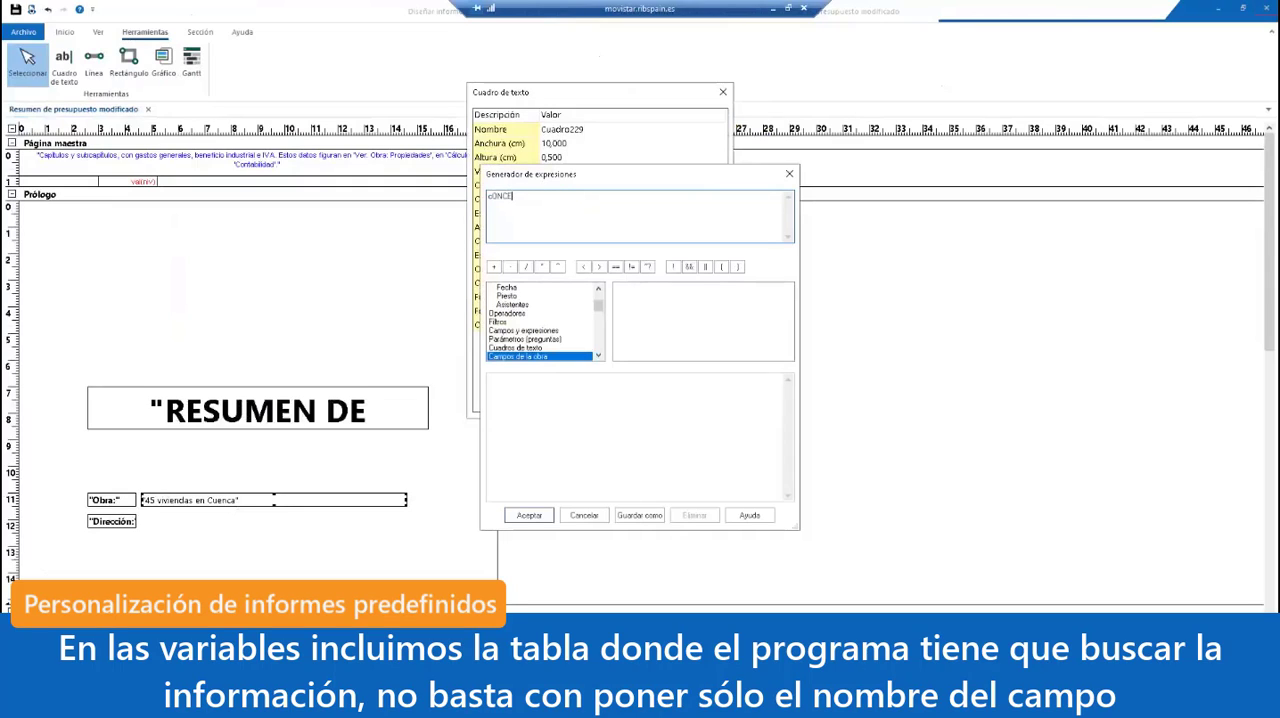
{"action": "key", "text": "BackSpace"}
{"action": "key", "text": "BackSpace"}
{"action": "key", "text": "BackSpace"}
{"action": "key", "text": "BackSpace"}
{"action": "key", "text": "BackSpace"}
{"action": "type", "text": "Conceptos.Código"}
Step: List the fields of the Conceptos table under Campos de la obra and look through them
{"action": "scroll", "coordinate": [598, 309], "scroll_direction": "down", "scroll_amount": 1}
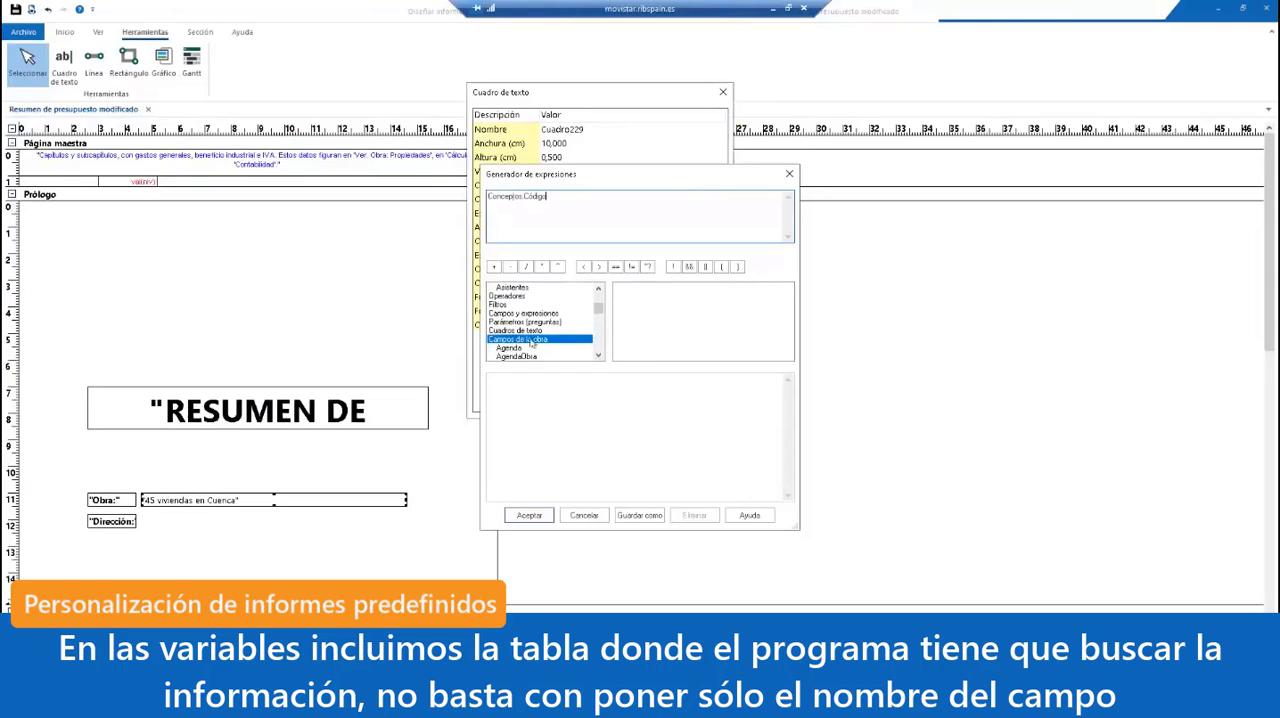
{"action": "scroll", "coordinate": [540, 341], "scroll_direction": "down", "scroll_amount": 1}
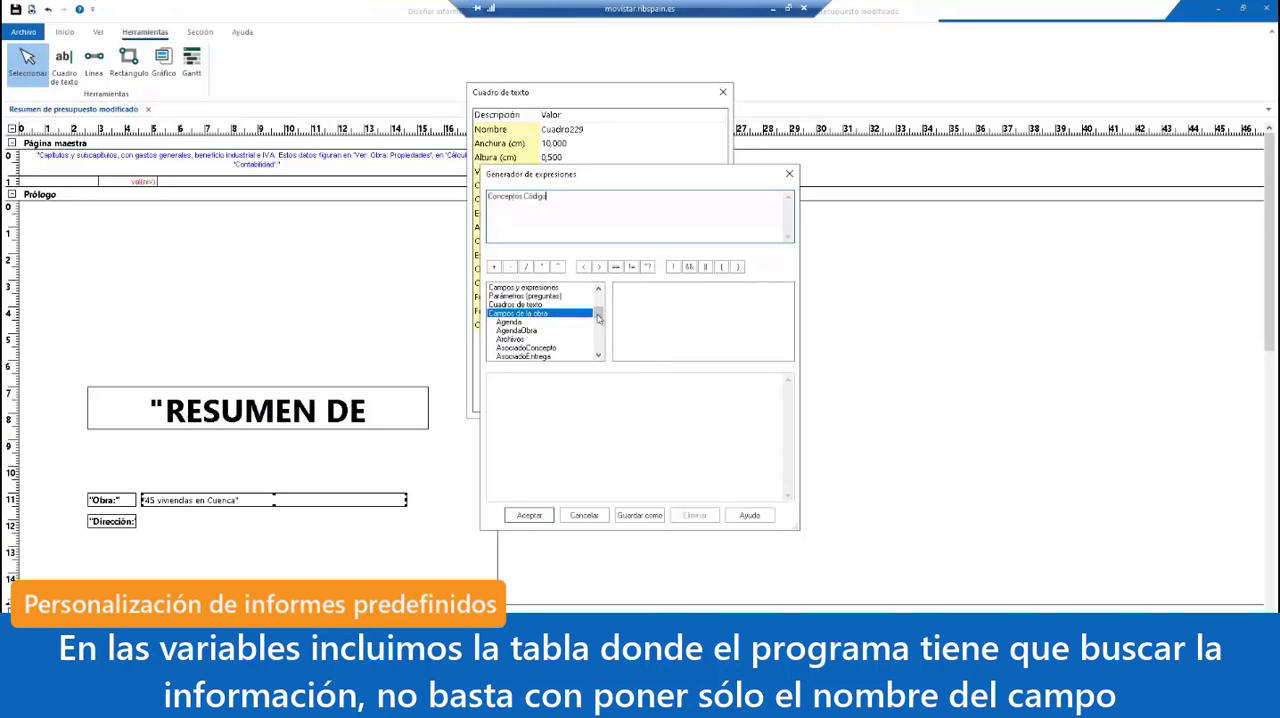
{"action": "mouse_move", "coordinate": [598, 313]}
{"action": "left_mouse_down"}
{"action": "mouse_move", "coordinate": [599, 336]}
{"action": "mouse_move", "coordinate": [600, 323]}
{"action": "left_mouse_up"}
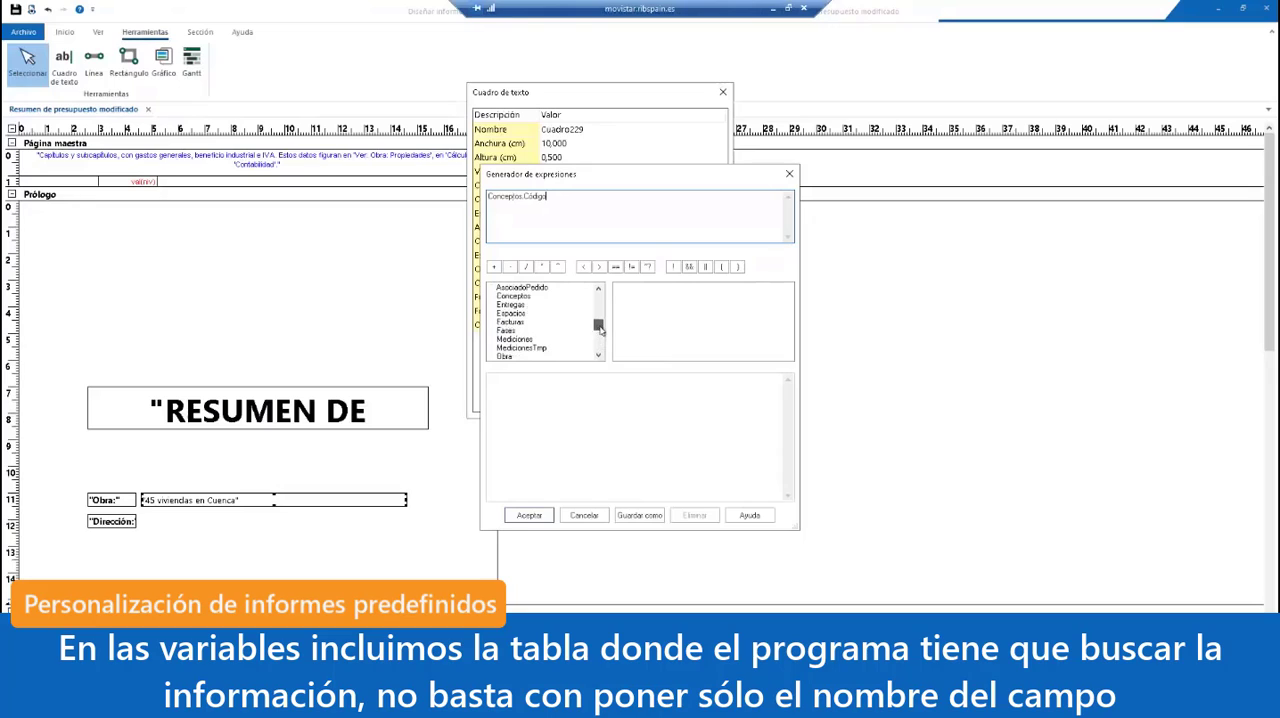
{"action": "left_click", "coordinate": [525, 298]}
{"action": "left_click", "coordinate": [649, 314]}
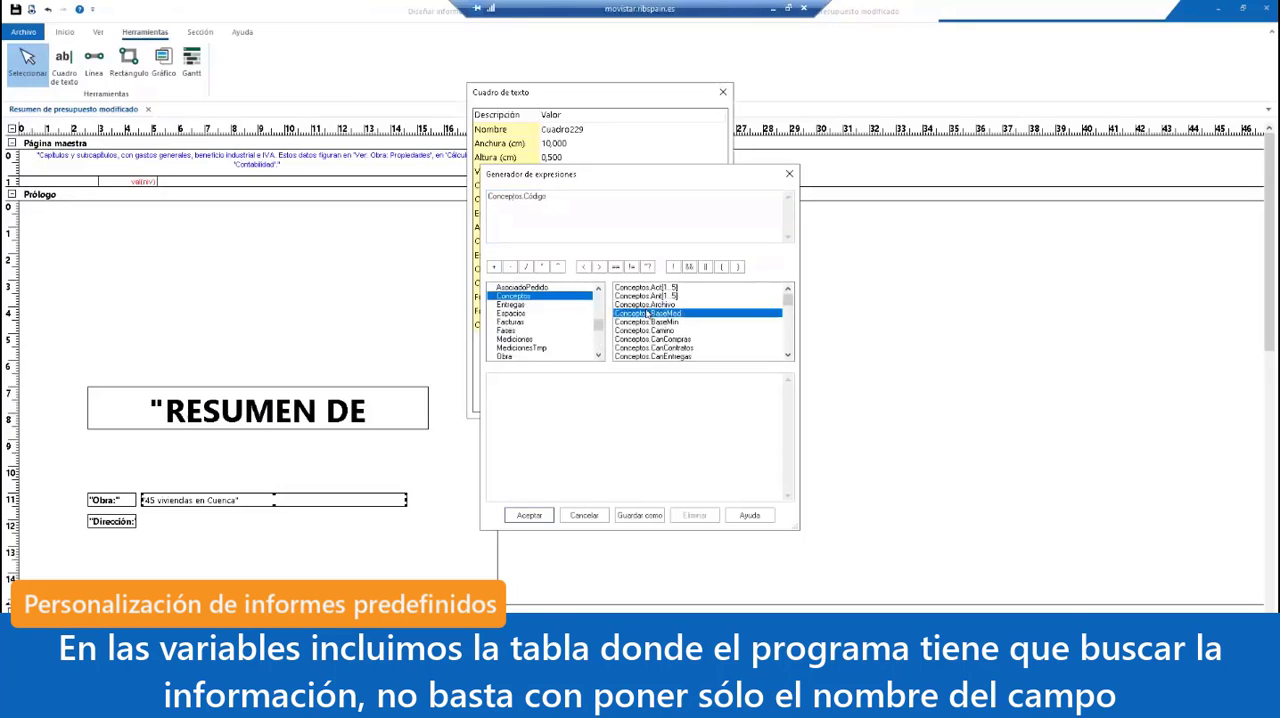
{"action": "scroll", "coordinate": [650, 323], "scroll_direction": "down", "scroll_amount": 1}
{"action": "scroll", "coordinate": [651, 323], "scroll_direction": "down", "scroll_amount": 6}
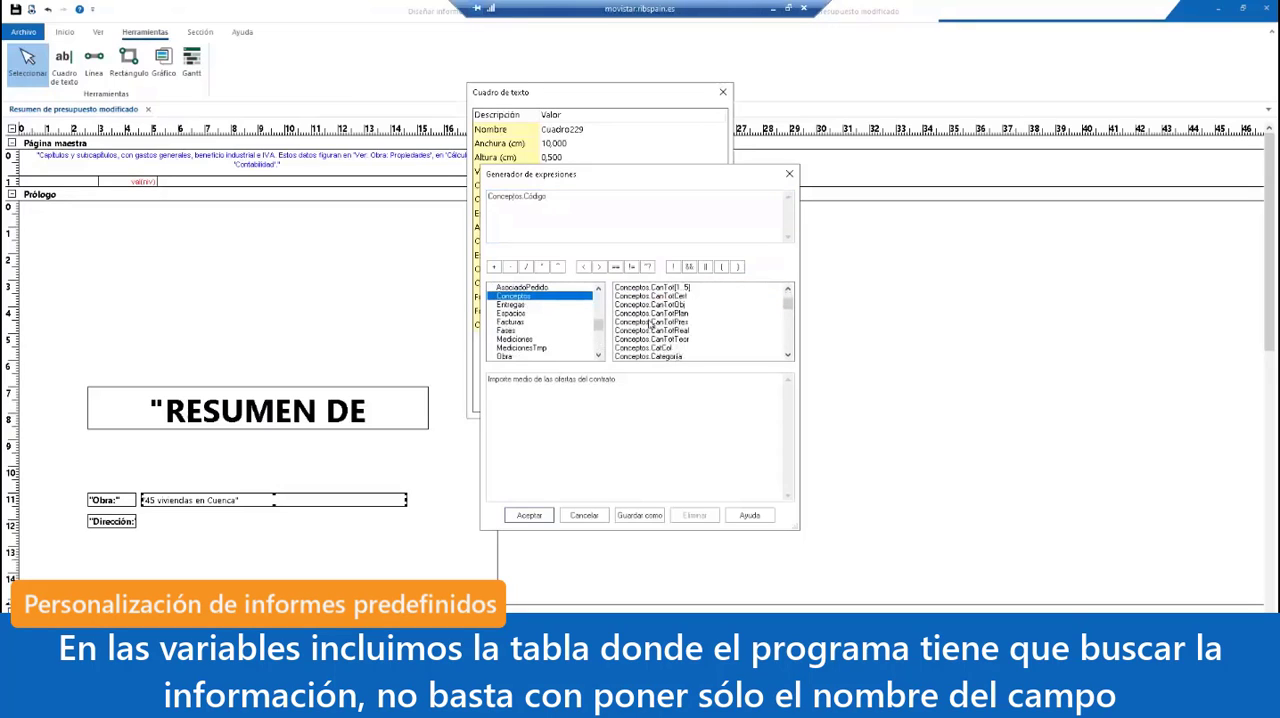
{"action": "scroll", "coordinate": [651, 323], "scroll_direction": "down", "scroll_amount": 8}
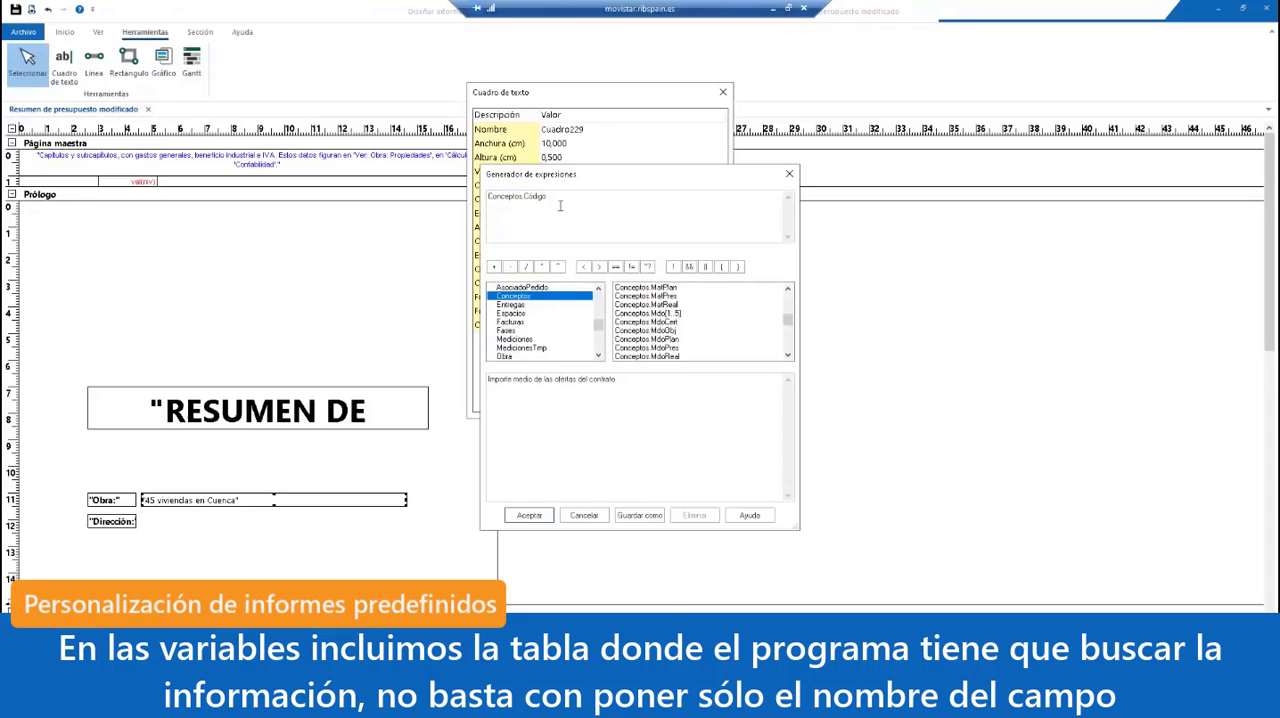
Step: Replace the hand-written expression with the Conceptos.Código field from the field list and accept it as Origen
{"action": "left_click", "coordinate": [497, 199]}
{"action": "left_click_drag", "start_coordinate": [498, 199], "coordinate": [465, 203]}
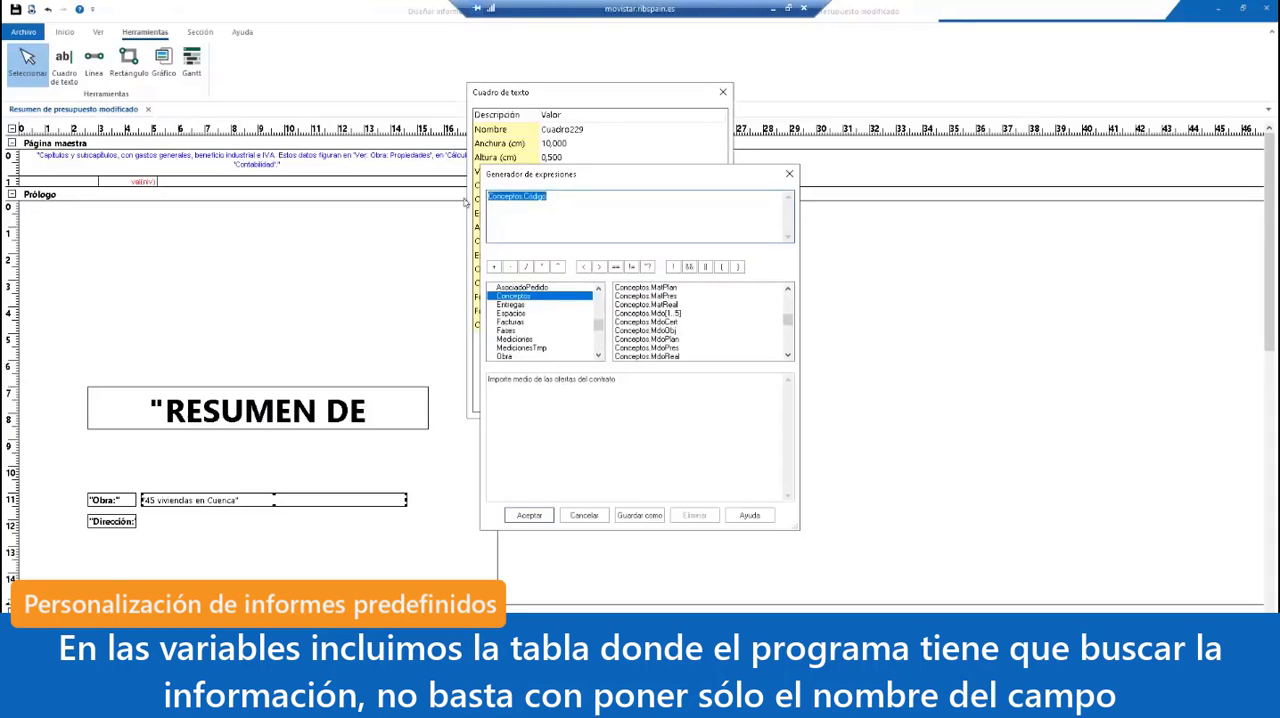
{"action": "key", "text": "Delete"}
{"action": "scroll", "coordinate": [722, 320], "scroll_direction": "up", "scroll_amount": 5}
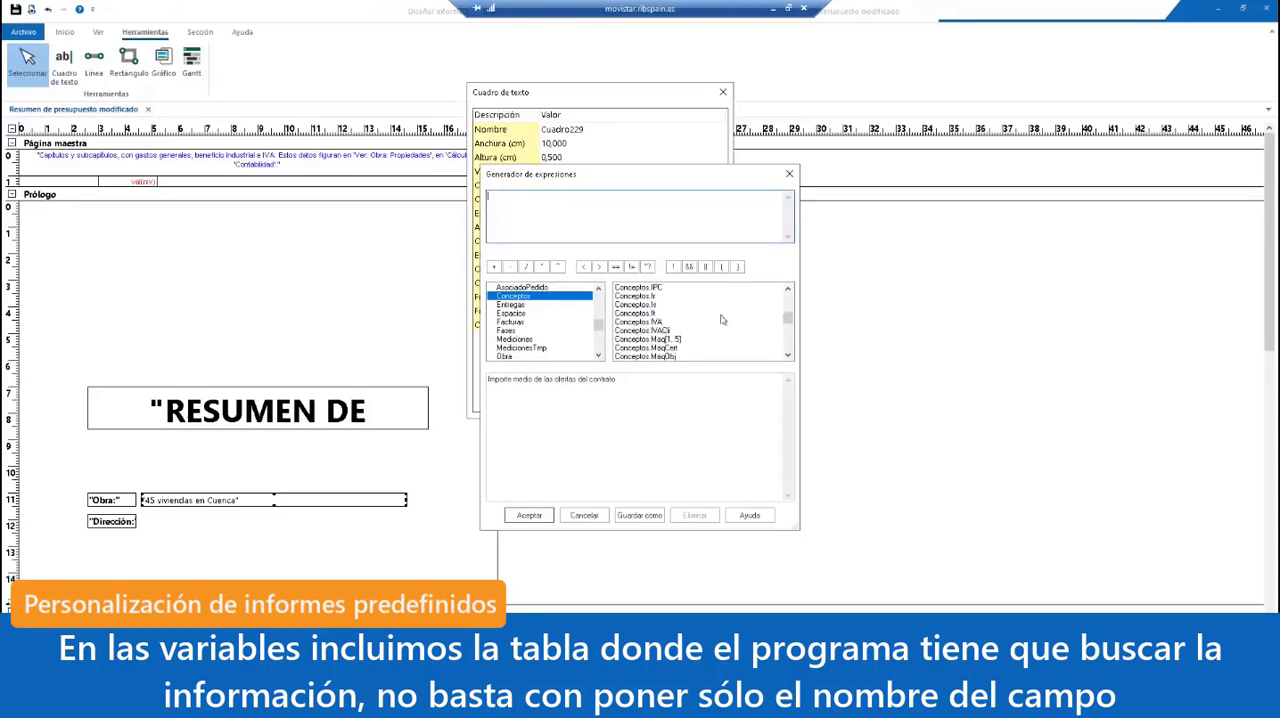
{"action": "scroll", "coordinate": [722, 320], "scroll_direction": "up", "scroll_amount": 5}
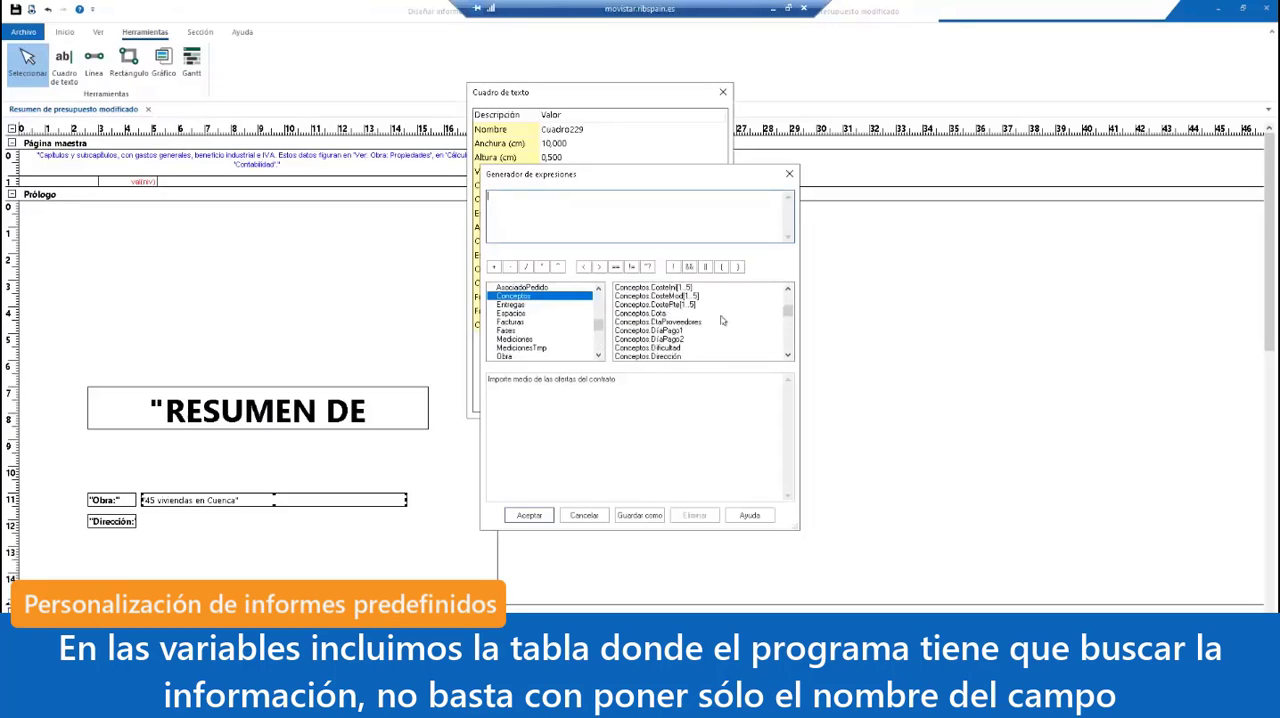
{"action": "scroll", "coordinate": [722, 320], "scroll_direction": "up", "scroll_amount": 3}
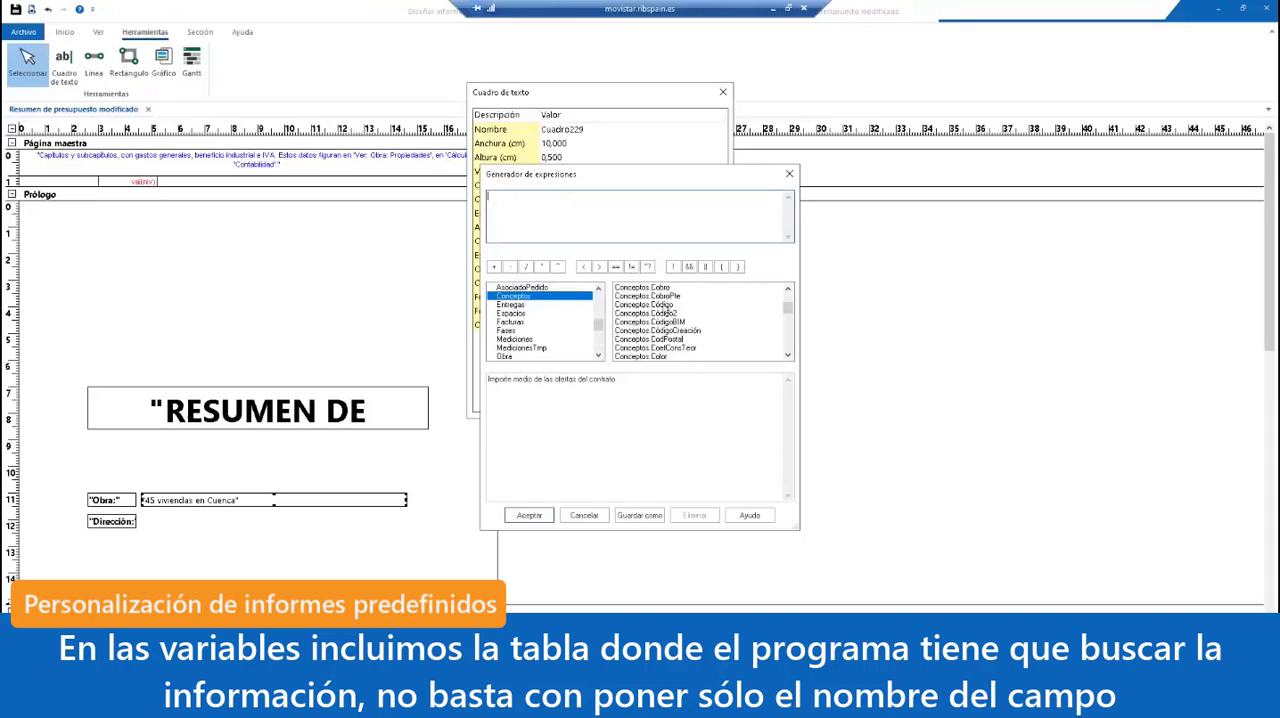
{"action": "double_click", "coordinate": [645, 305]}
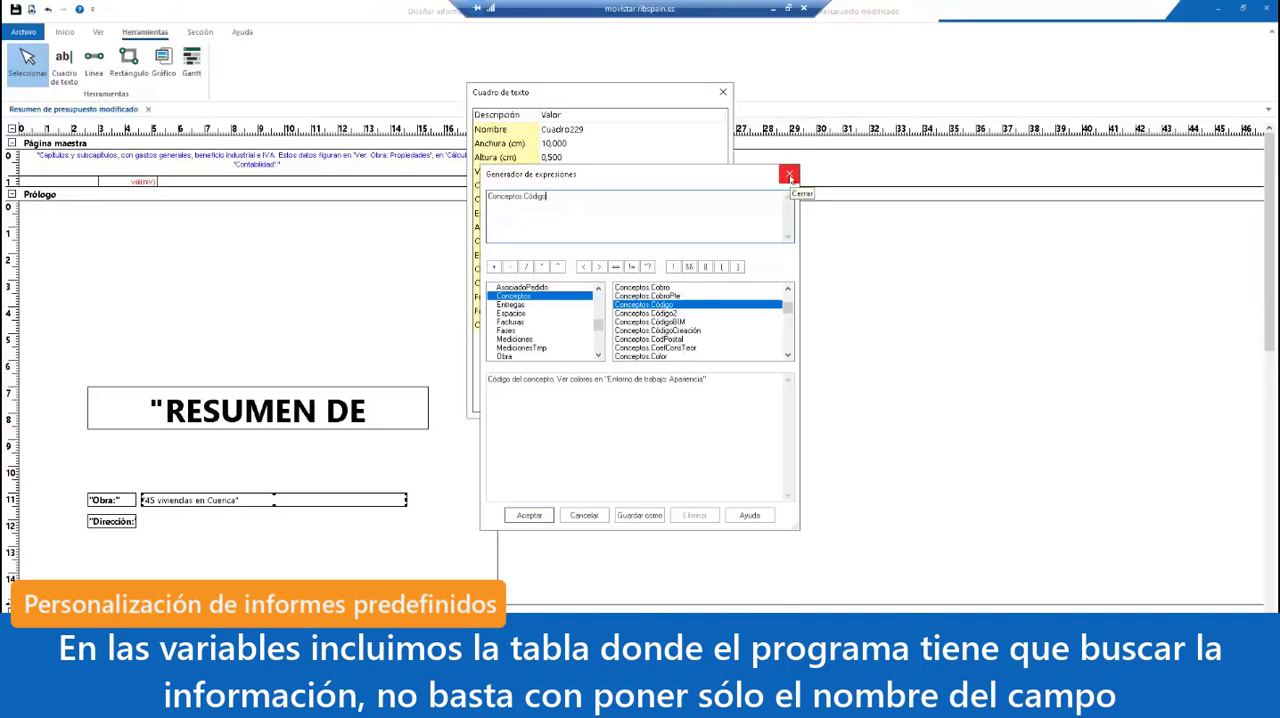
{"action": "left_click", "coordinate": [543, 516]}
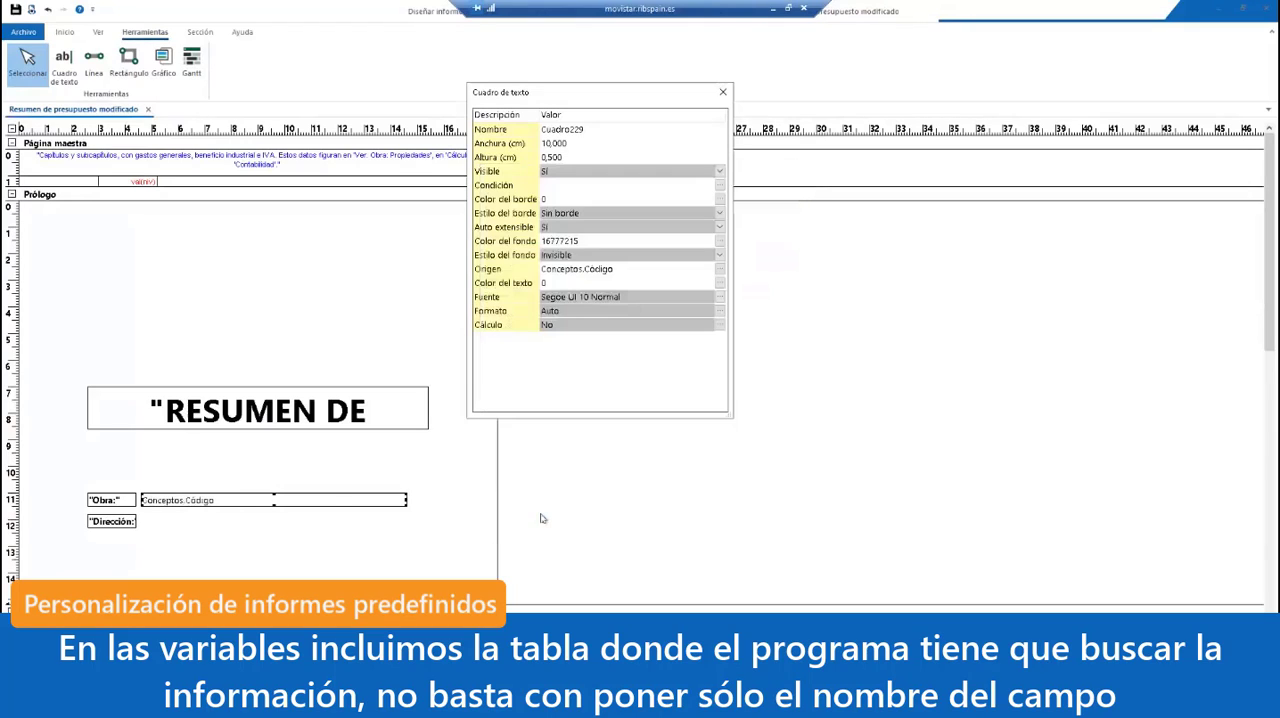
{"action": "left_click", "coordinate": [628, 268]}
{"action": "left_click", "coordinate": [628, 268]}
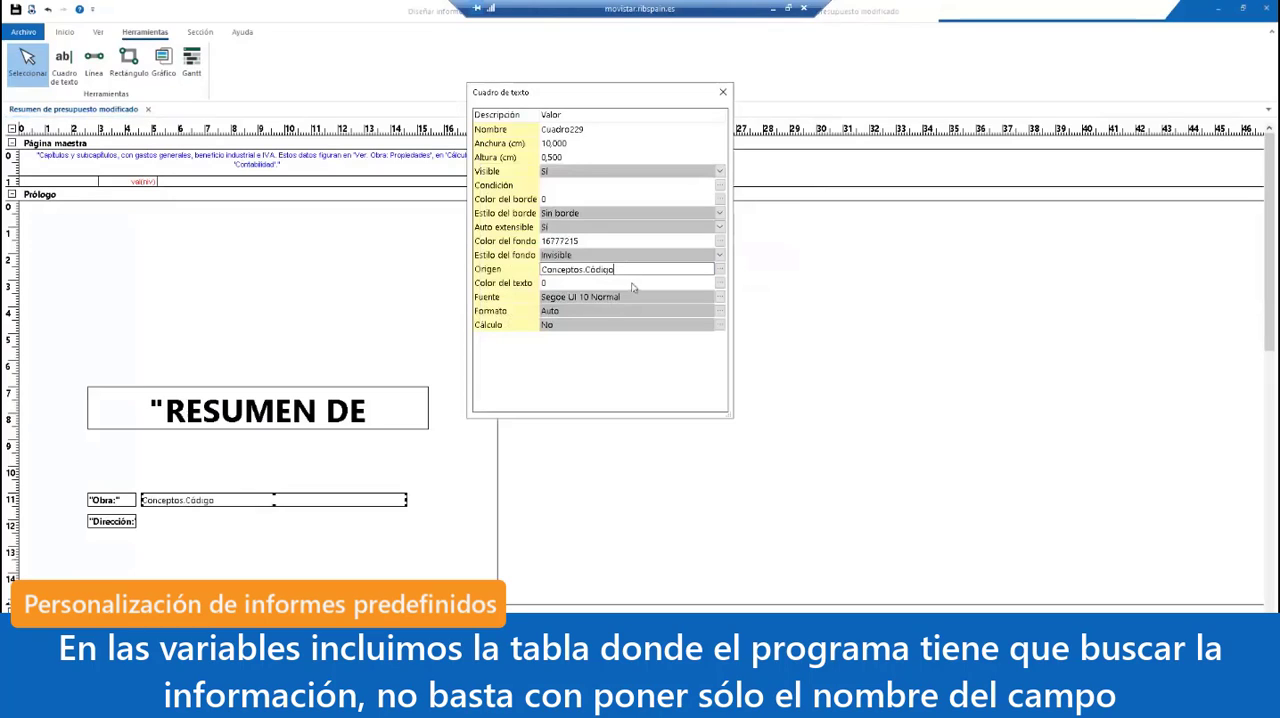
{"action": "left_click", "coordinate": [633, 279]}
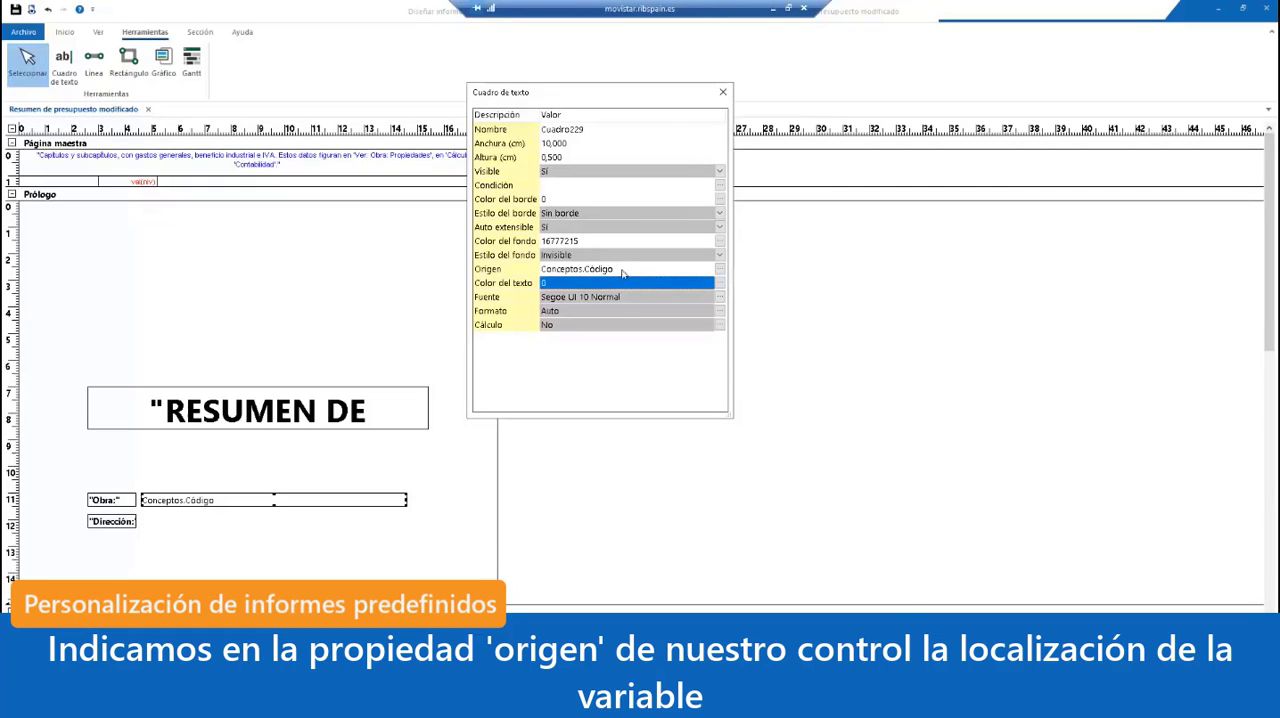
Step: Reopen the Origen expression of the text box beside "Obra:" and add the condition [Nat==0] after Conceptos
{"action": "left_click", "coordinate": [720, 269]}
{"action": "left_click", "coordinate": [659, 219]}
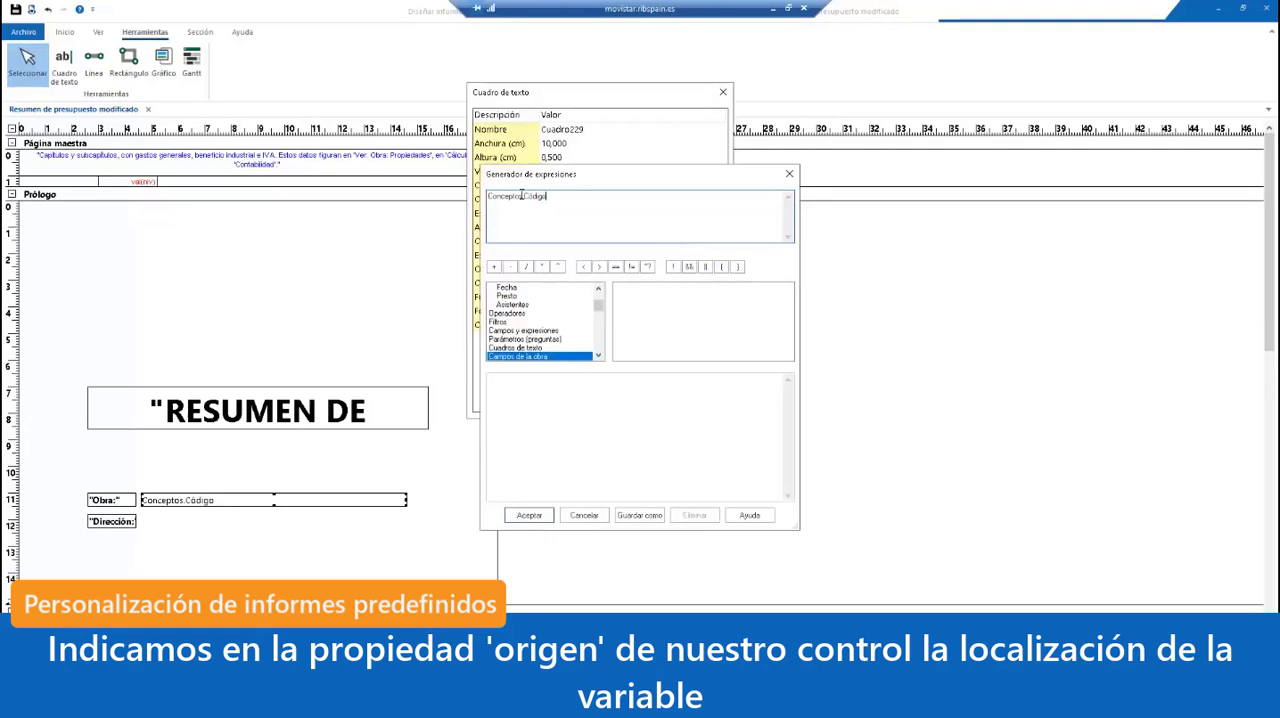
{"action": "left_click", "coordinate": [521, 196]}
{"action": "type", "text": "Nat"}
{"action": "type", "text": "=="}
{"action": "type", "text": "]"}
{"action": "type", "text": "0"}
Step: Change the expression's field to Resumen so it reads Conceptos[Nat==0].Resumen, and accept it
{"action": "left_click", "coordinate": [622, 212]}
{"action": "key", "text": "BackSpace"}
{"action": "key", "text": "BackSpace"}
{"action": "key", "text": "BackSpace"}
{"action": "key", "text": "BackSpace"}
{"action": "key", "text": "BackSpace"}
{"action": "key", "text": "BackSpace"}
{"action": "type", "text": "Resumen"}
{"action": "left_click", "coordinate": [529, 515]}
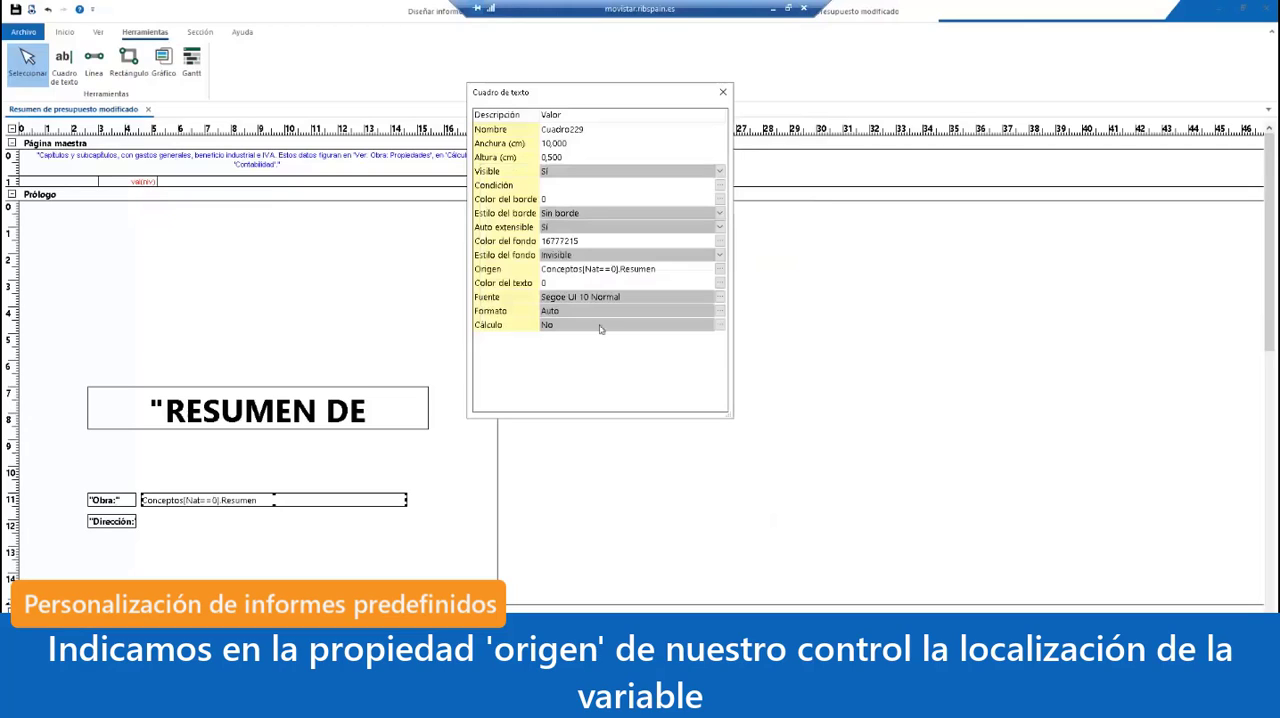
Step: Preview the report's cover page to check the "Obra:" line, and close the preview and the text box properties
{"action": "left_click", "coordinate": [32, 10]}
{"action": "left_click", "coordinate": [585, 483]}
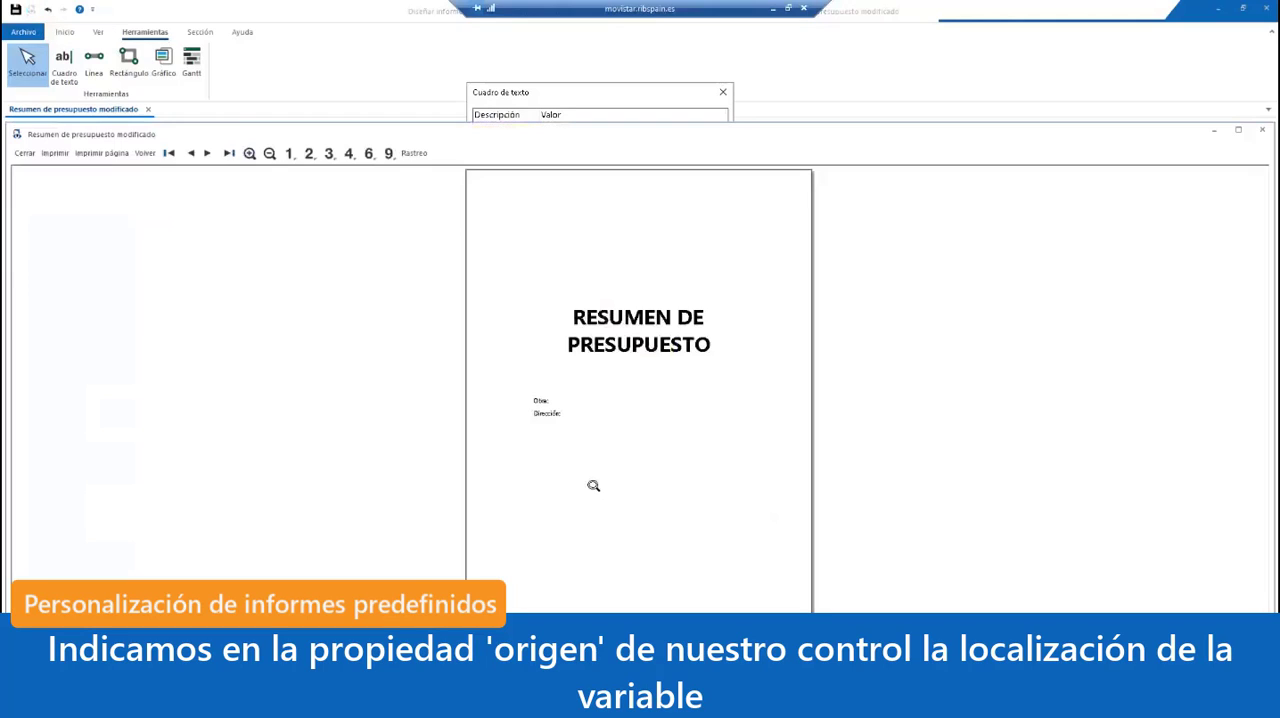
{"action": "left_click", "coordinate": [654, 417]}
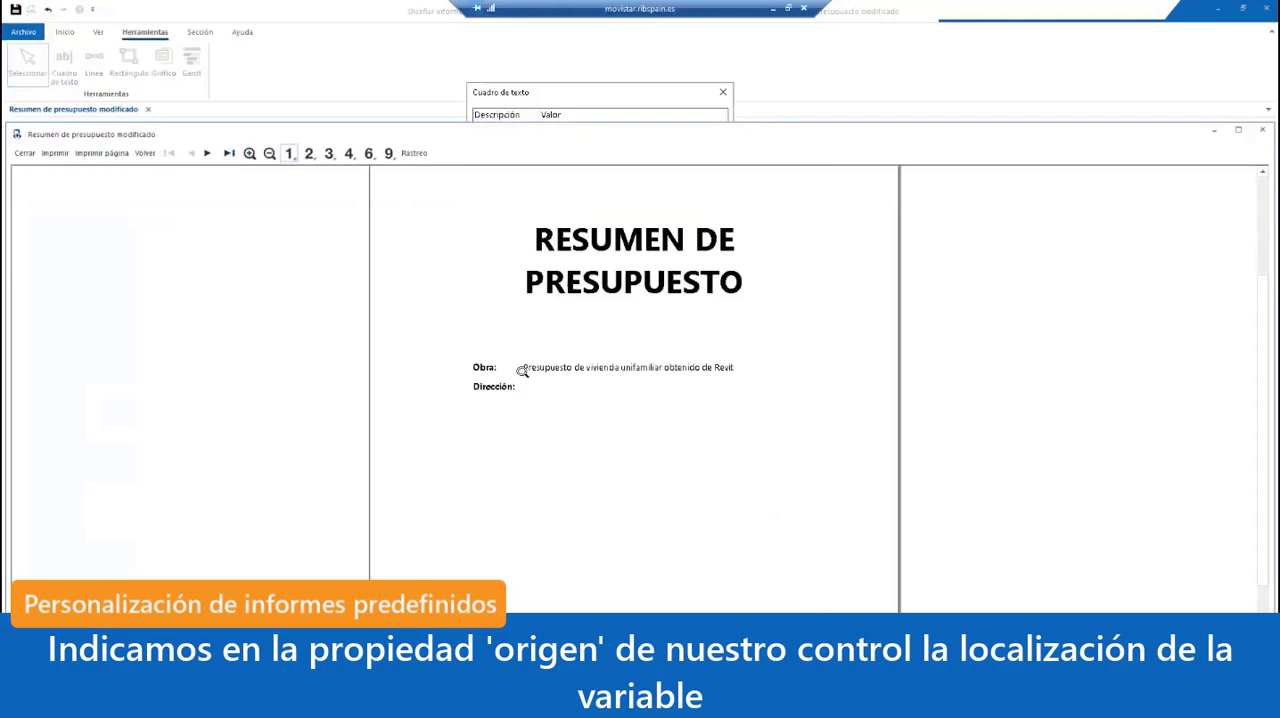
{"action": "left_click", "coordinate": [27, 154]}
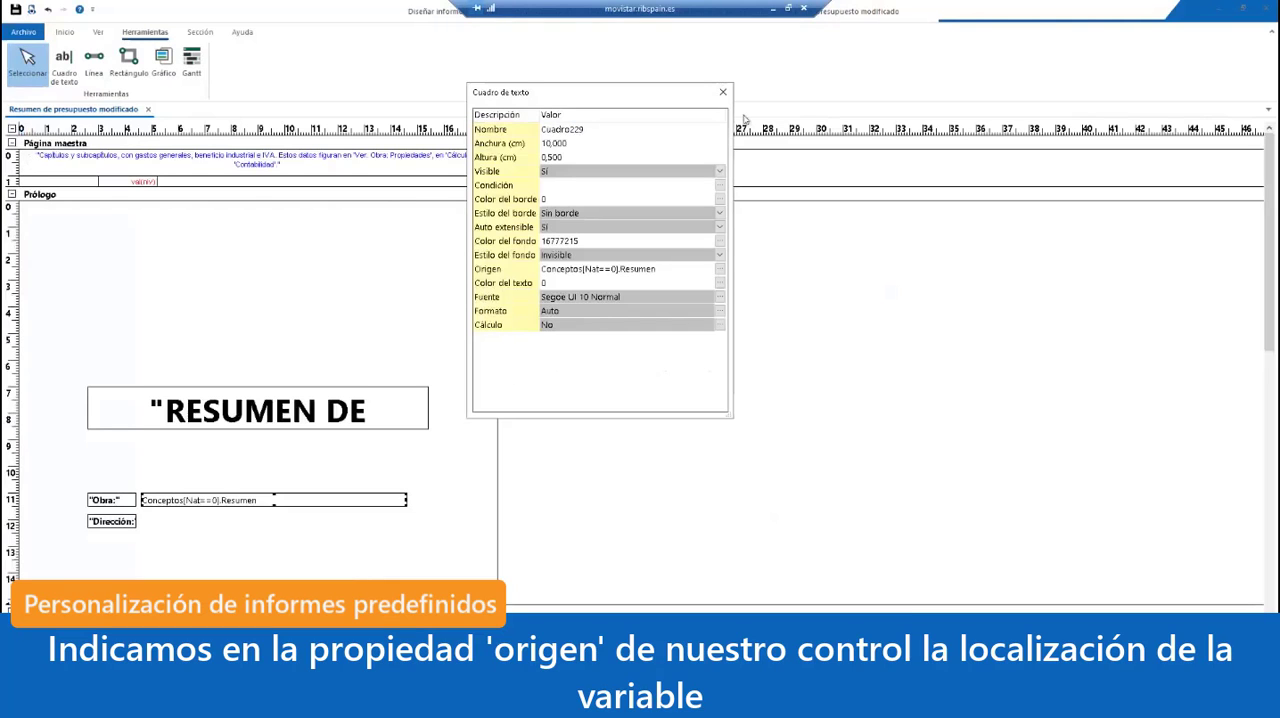
{"action": "left_click", "coordinate": [723, 92]}
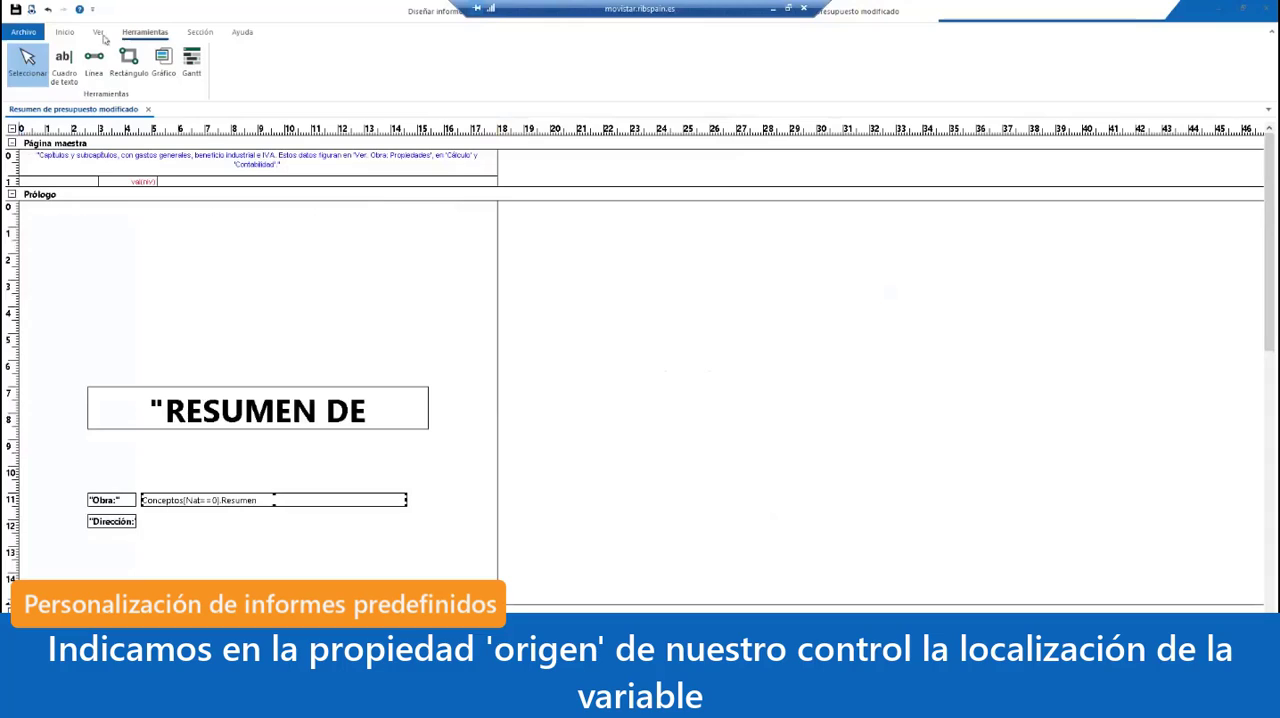
Step: Draw a text box about 10.1 cm wide and 0.5 cm high beside "Dirección:" and open its properties
{"action": "left_click", "coordinate": [63, 65]}
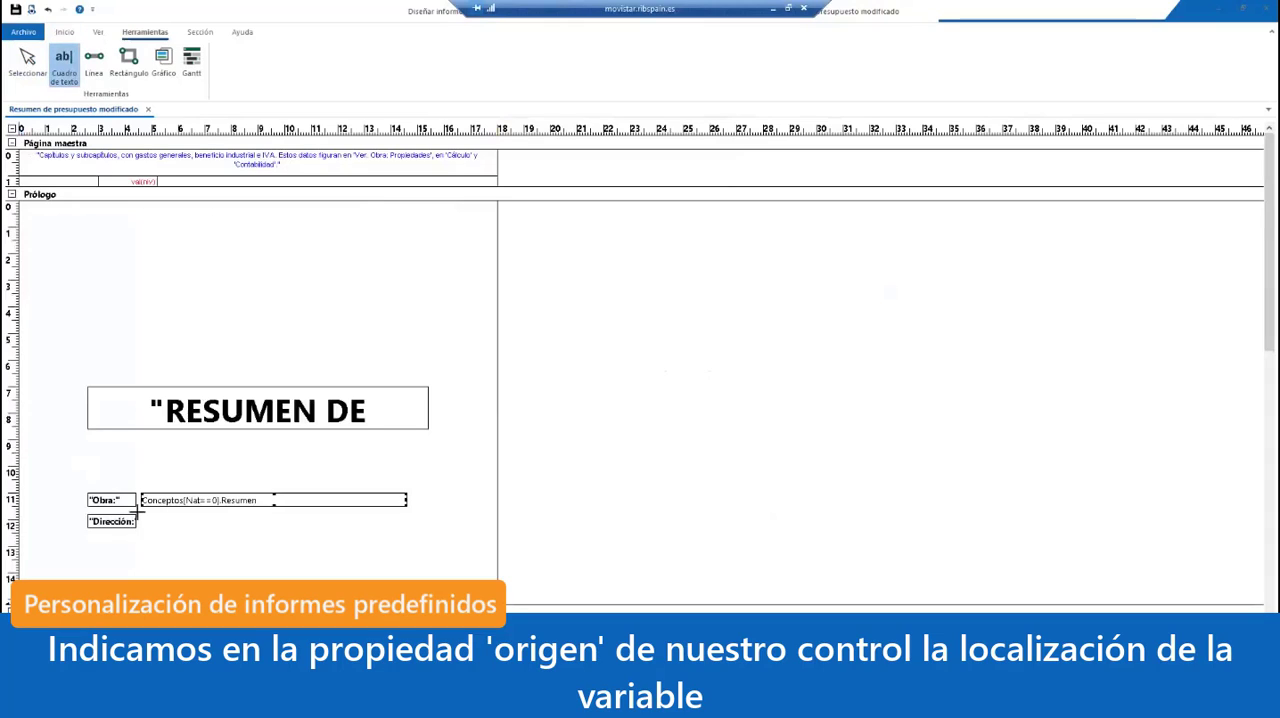
{"action": "left_click_drag", "start_coordinate": [141, 516], "coordinate": [409, 527]}
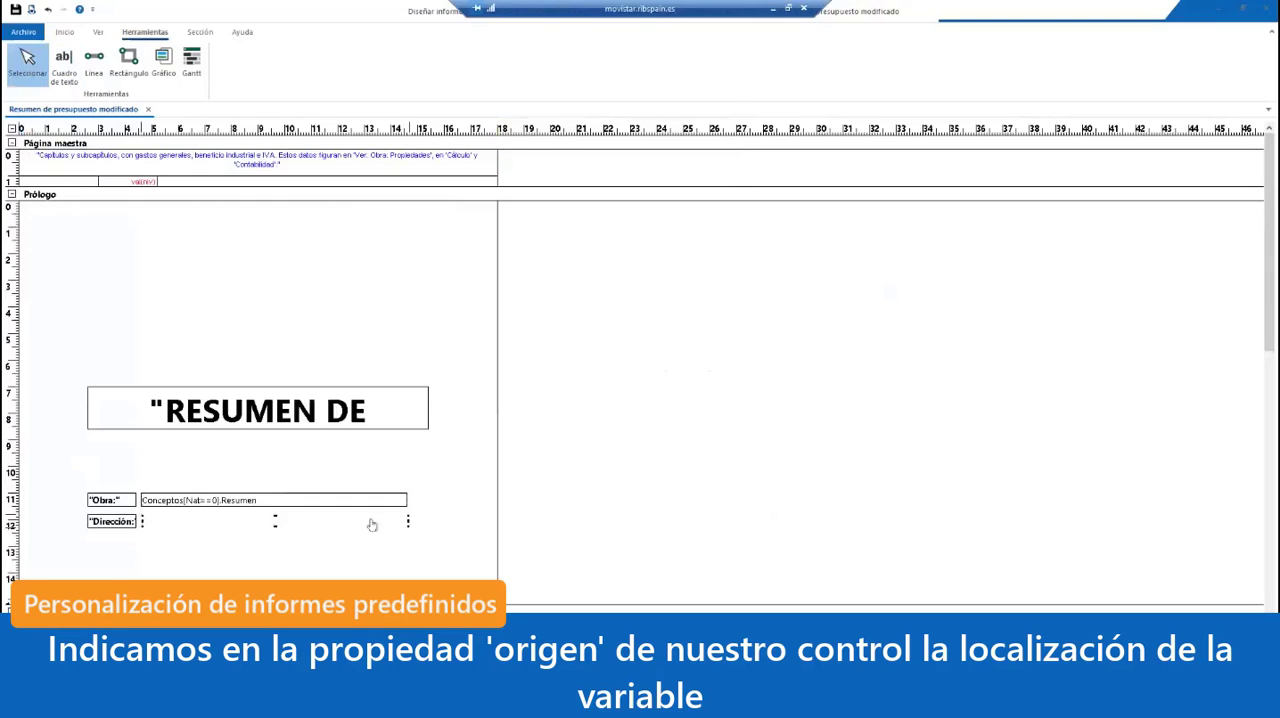
{"action": "double_click", "coordinate": [371, 522]}
Step: Set the Origen of the text box beside "Dirección:" to Conceptos[Nat==0].Dirección
{"action": "left_click", "coordinate": [632, 269]}
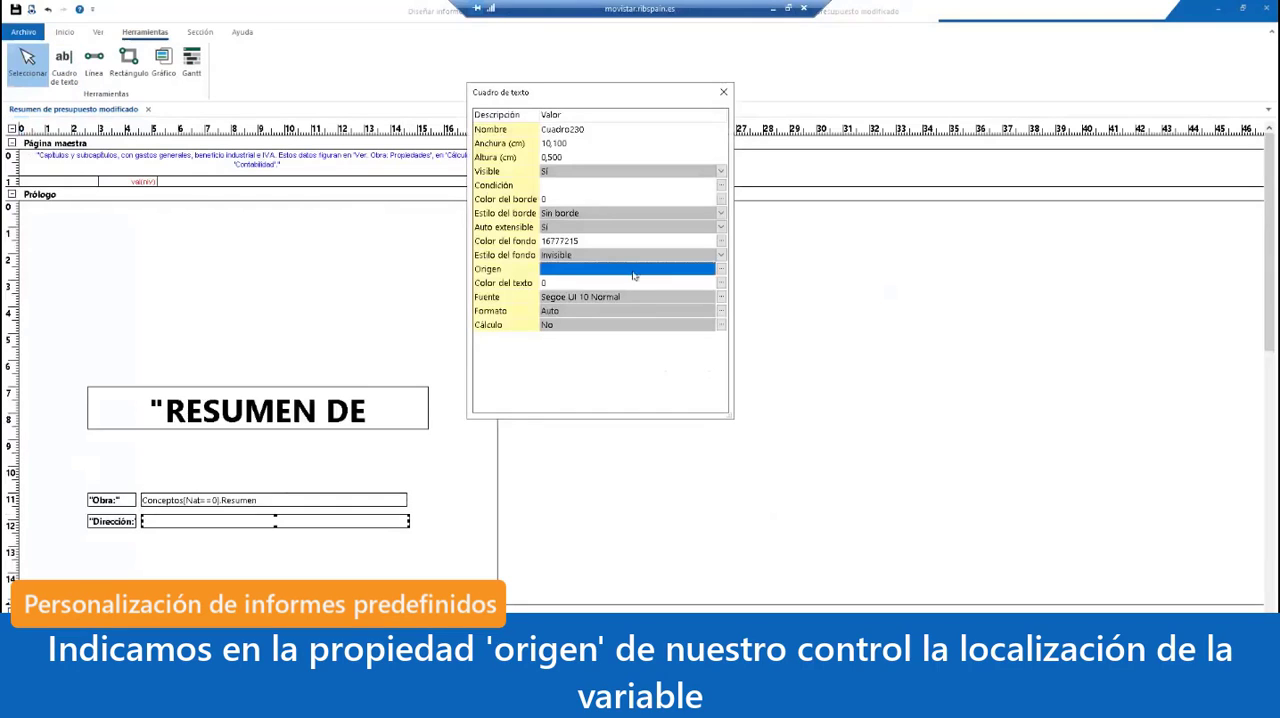
{"action": "type", "text": "Conceptos"}
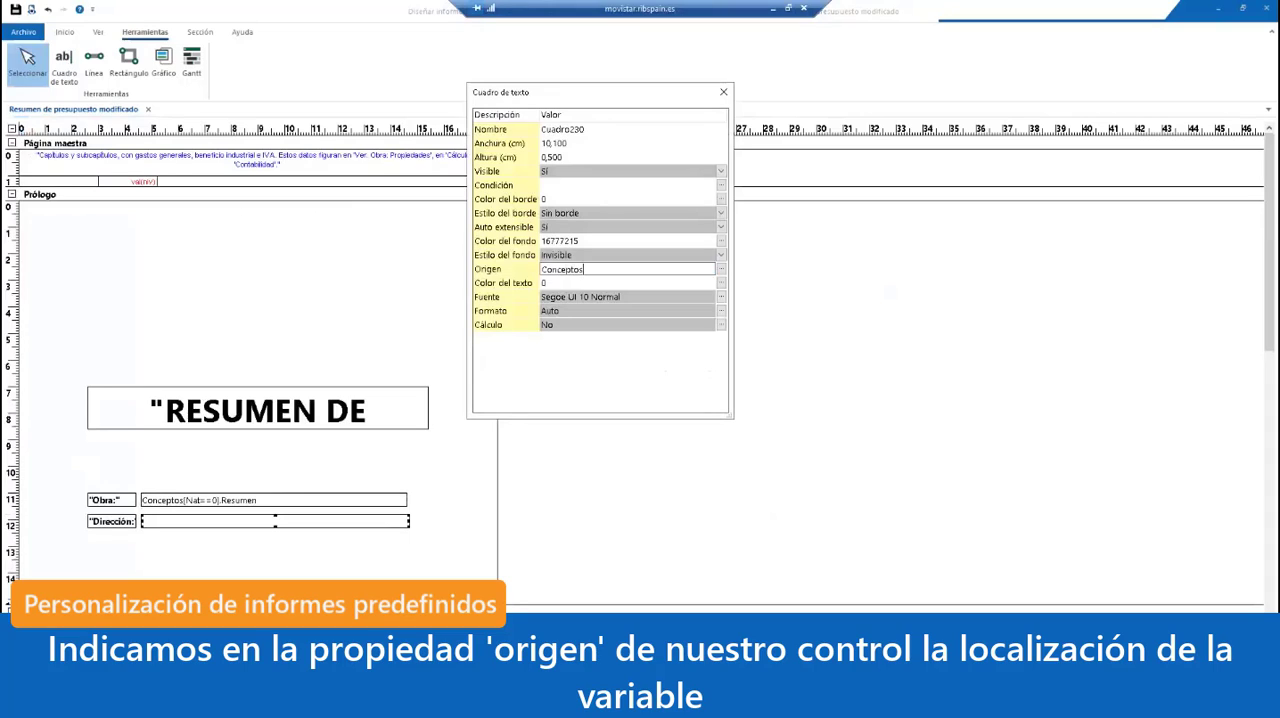
{"action": "type", "text": "[Nat==0].Direccio"}
{"action": "type", "text": "n"}
{"action": "left_click", "coordinate": [655, 230]}
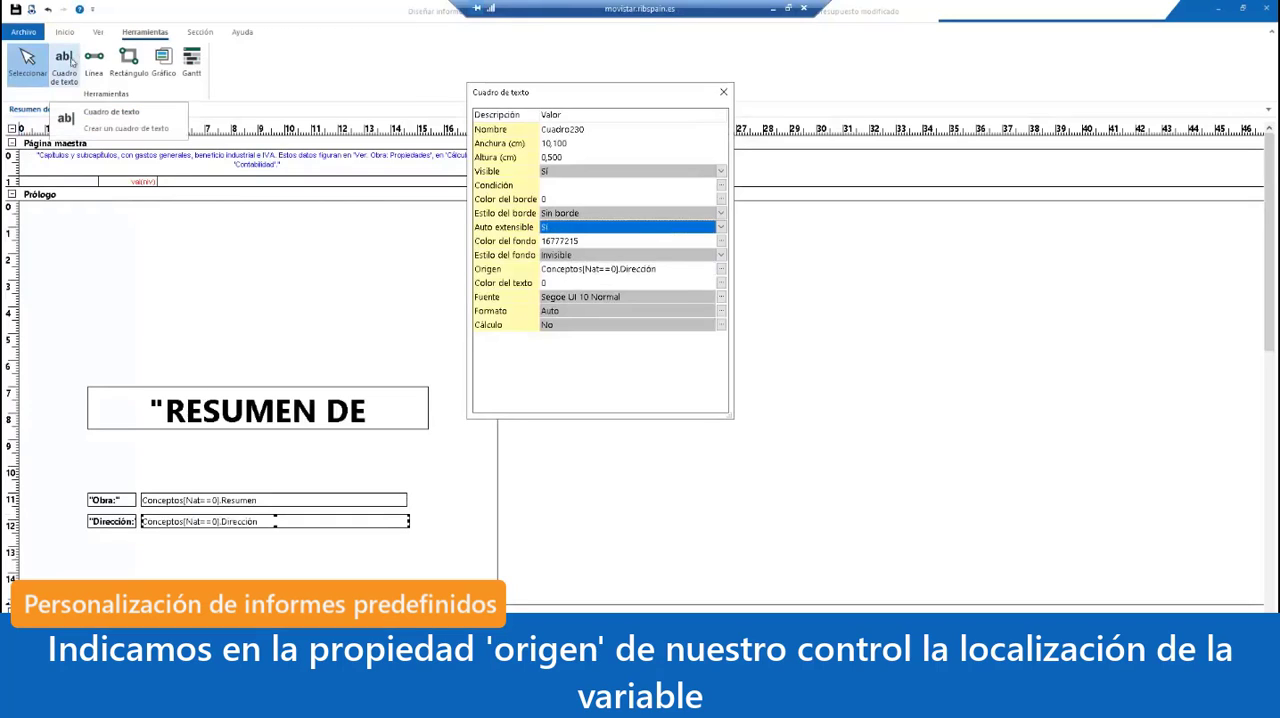
Step: Preview the report with the existing parameter answers and examine the "Obra:" and "Dirección:" lines up close
{"action": "left_click", "coordinate": [31, 9]}
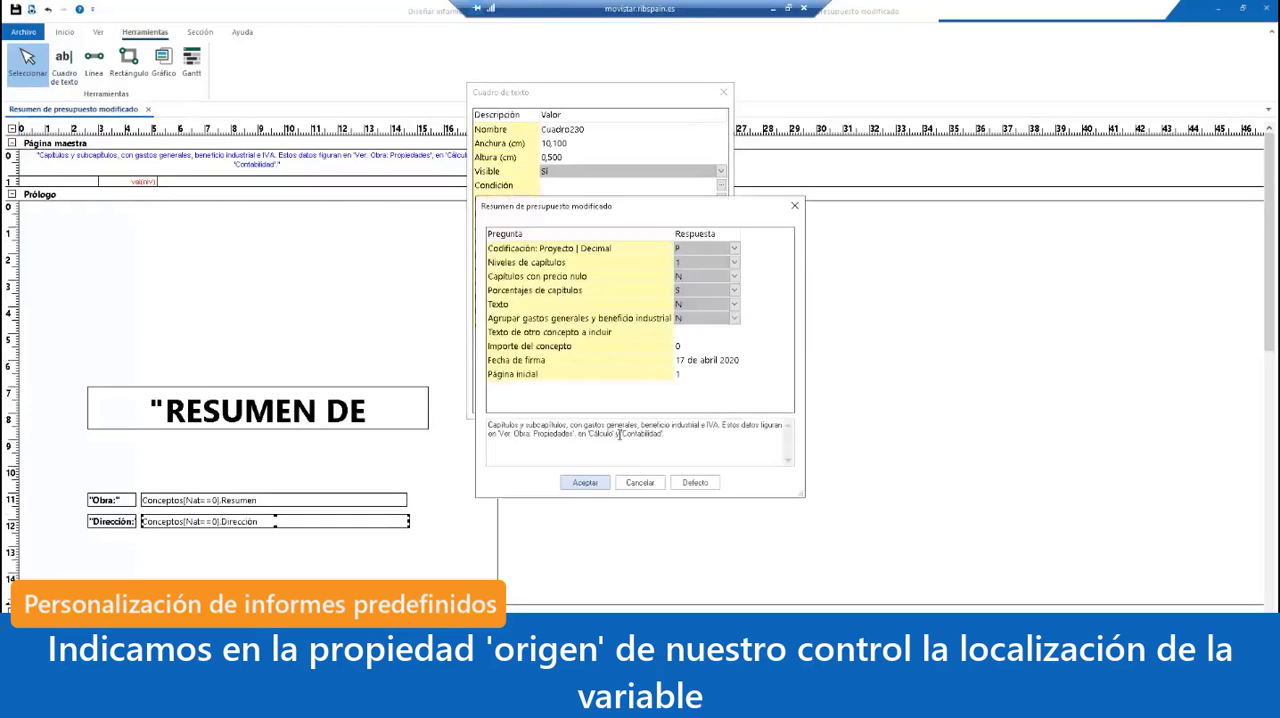
{"action": "left_click", "coordinate": [588, 482]}
{"action": "left_click", "coordinate": [686, 424]}
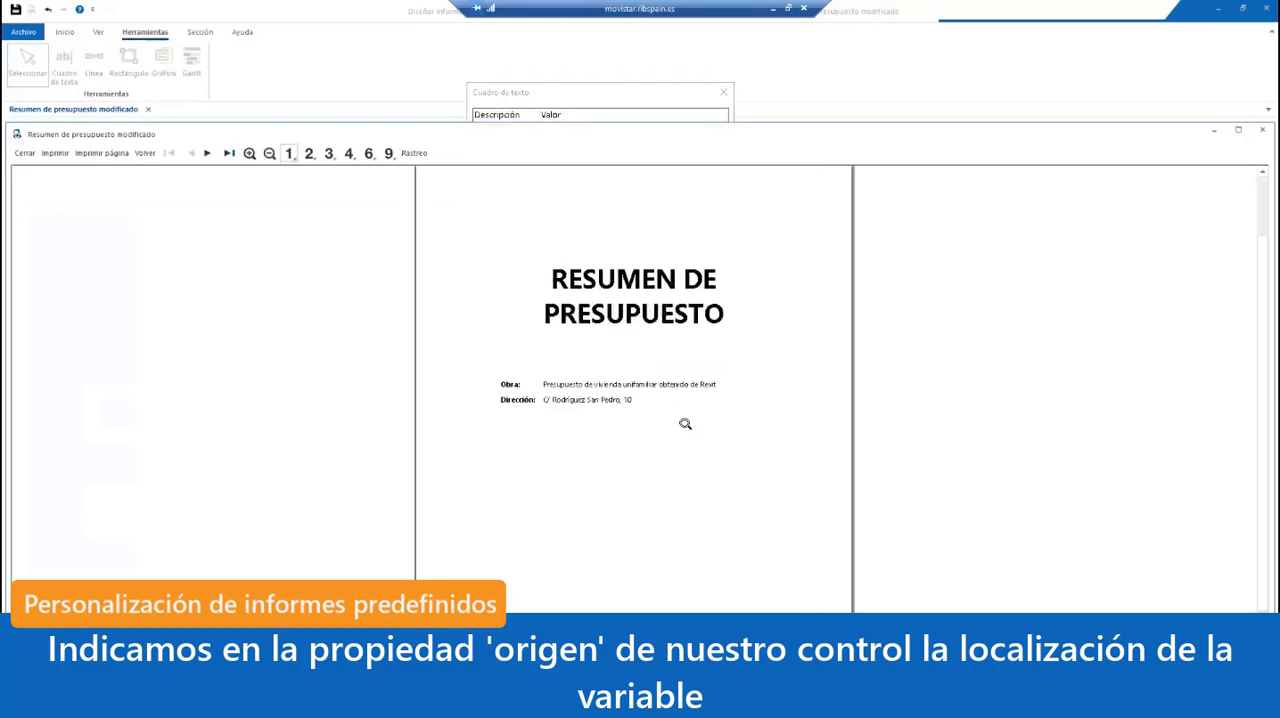
{"action": "left_click", "coordinate": [691, 363]}
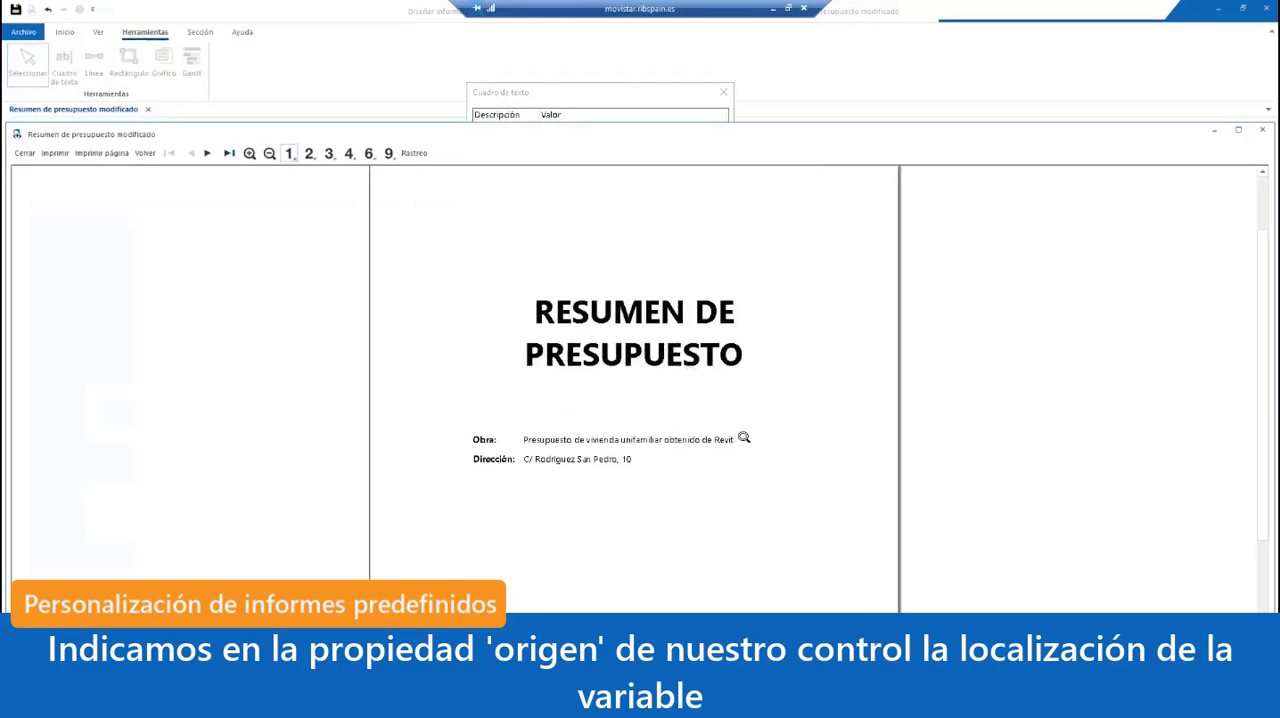
{"action": "left_click", "coordinate": [744, 438]}
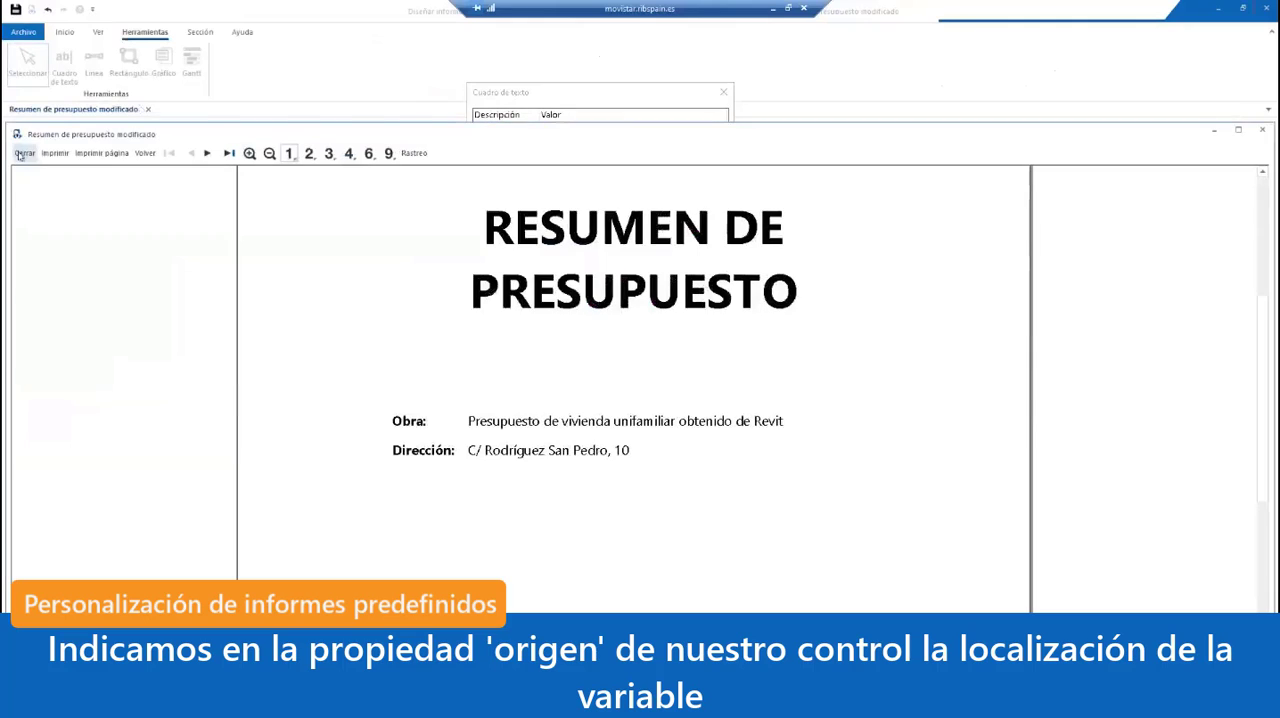
Step: Close the properties of the text box beside "Dirección:" and check the Datos variables in the project's Propiedades
{"action": "left_click", "coordinate": [22, 153]}
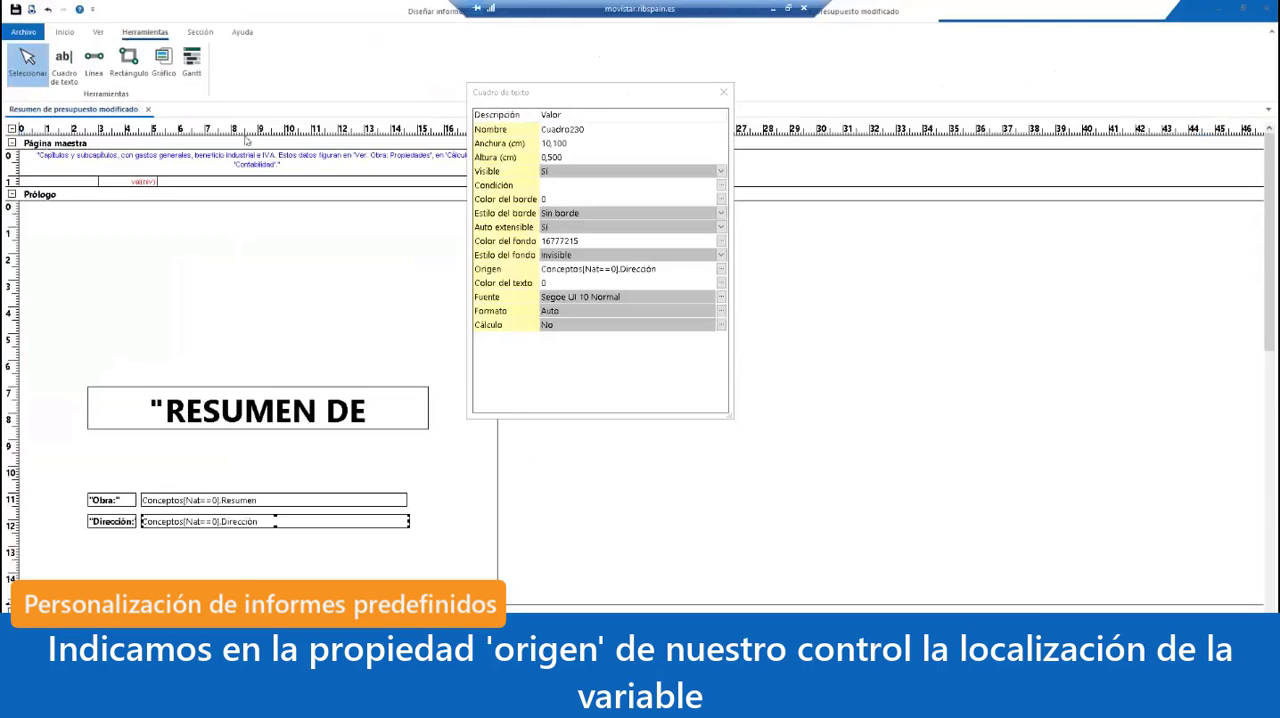
{"action": "left_click", "coordinate": [723, 92]}
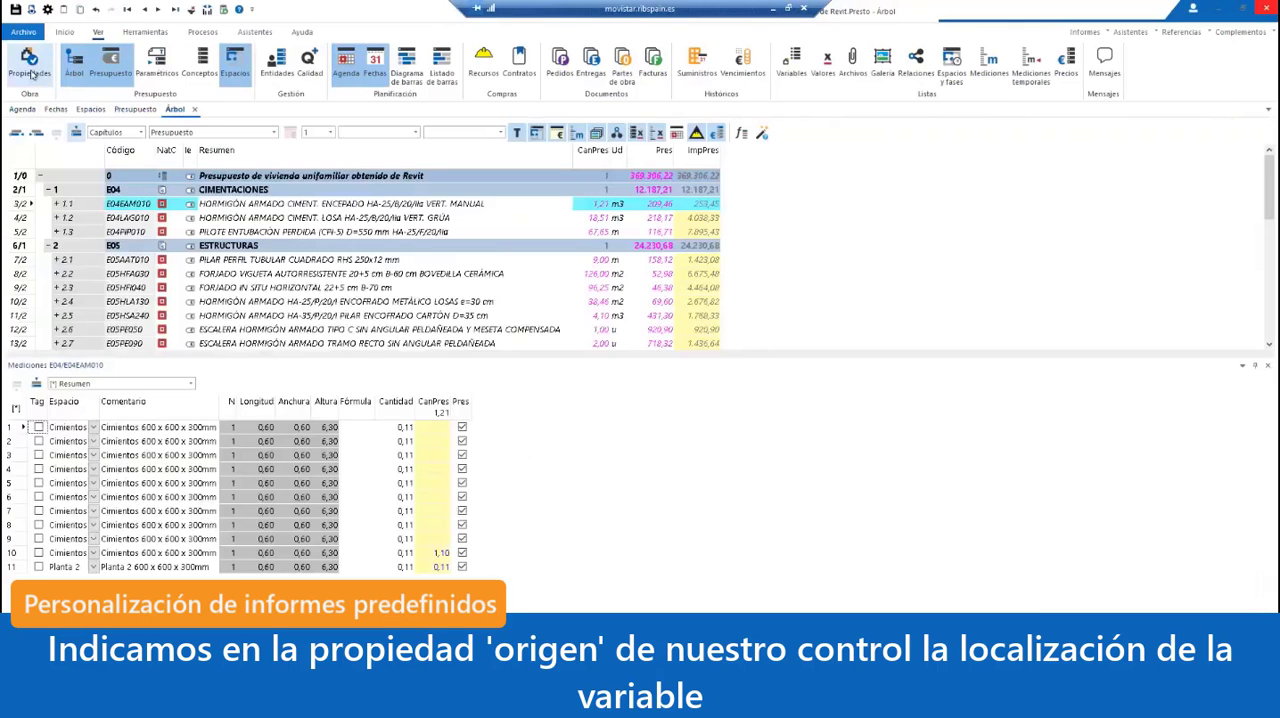
{"action": "left_click", "coordinate": [29, 65]}
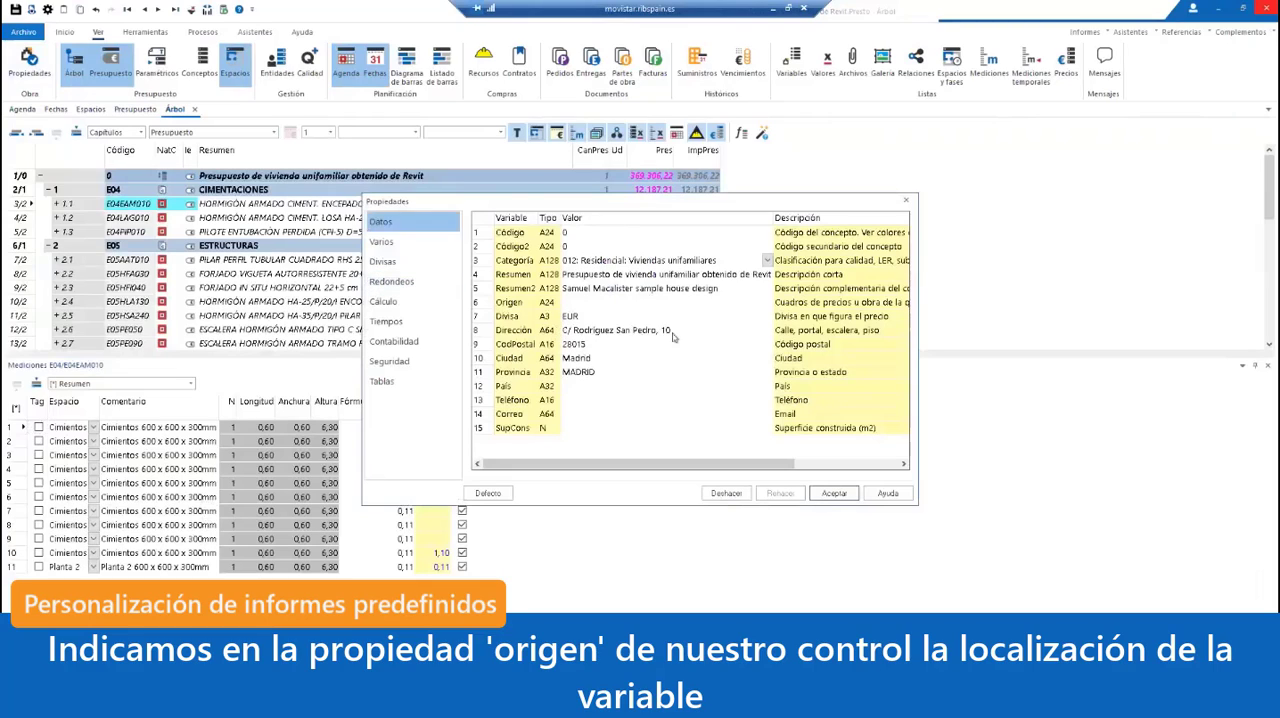
{"action": "left_click", "coordinate": [905, 201]}
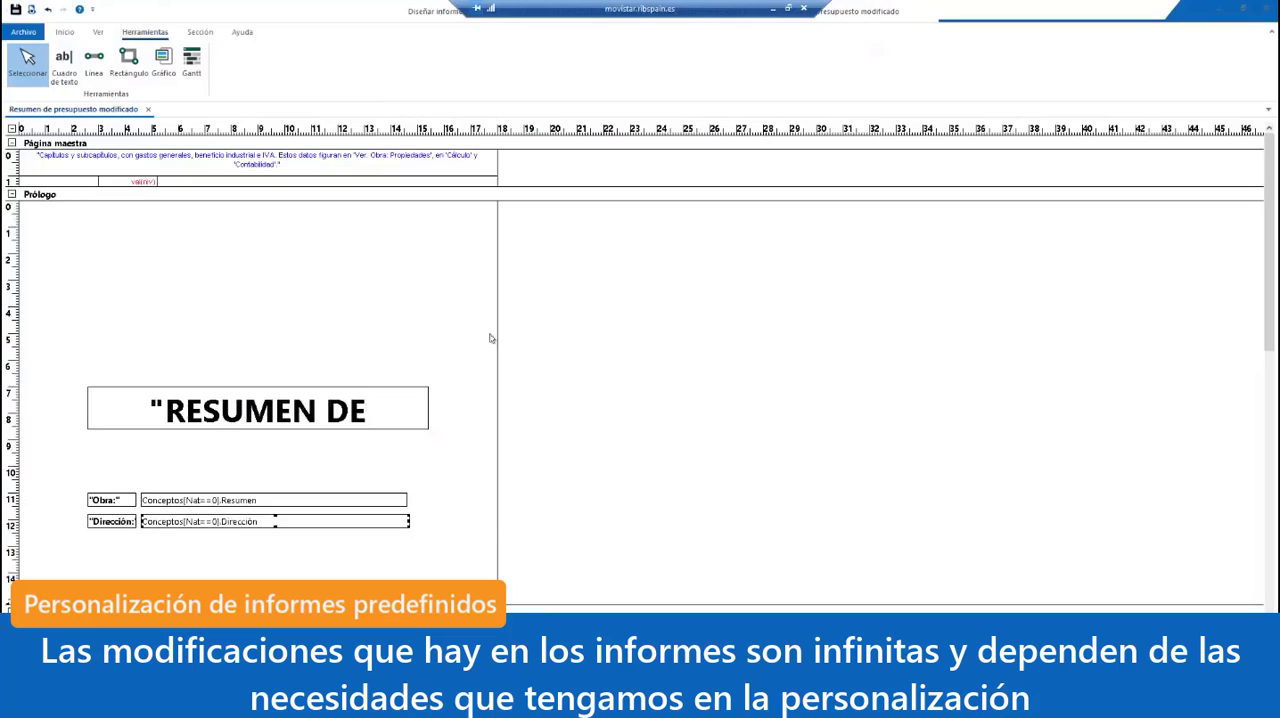
Step: Close the modified report, create a new blank report and open the properties of its Elemento 1 section
{"action": "scroll", "coordinate": [490, 338], "scroll_direction": "down", "scroll_amount": 5}
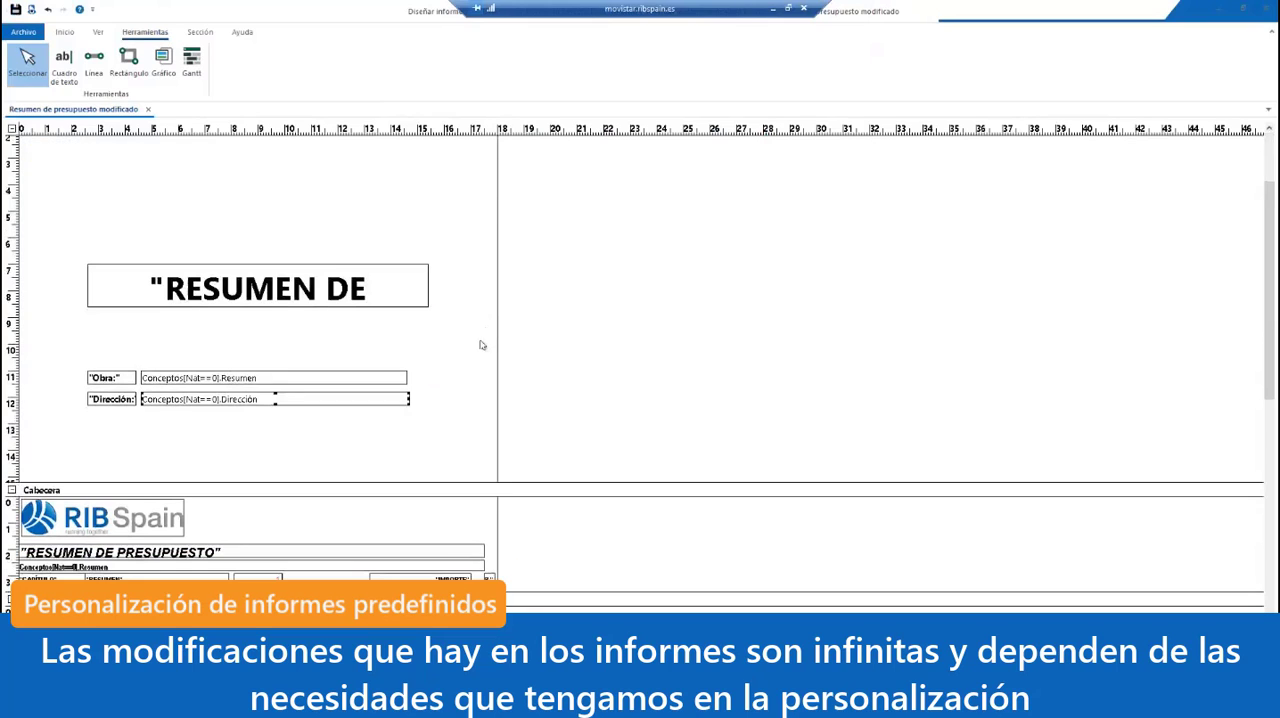
{"action": "scroll", "coordinate": [480, 345], "scroll_direction": "down", "scroll_amount": 3}
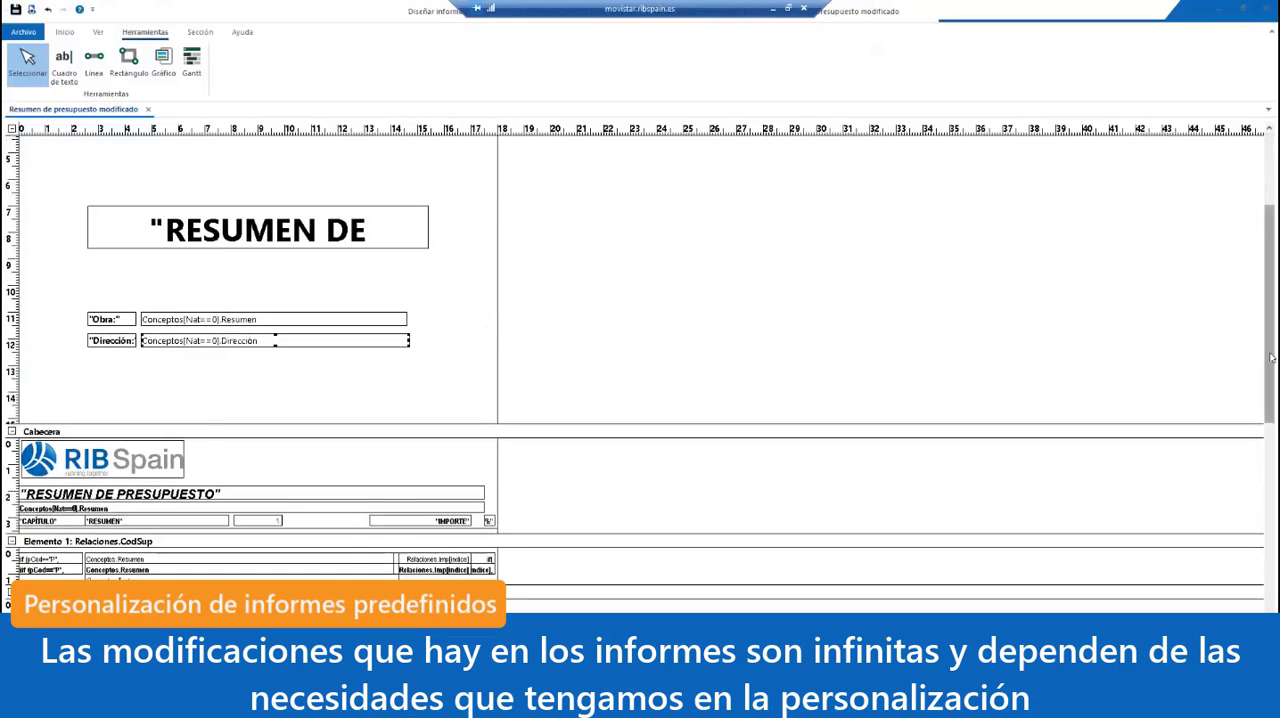
{"action": "scroll", "coordinate": [1271, 357], "scroll_direction": "down", "scroll_amount": 5}
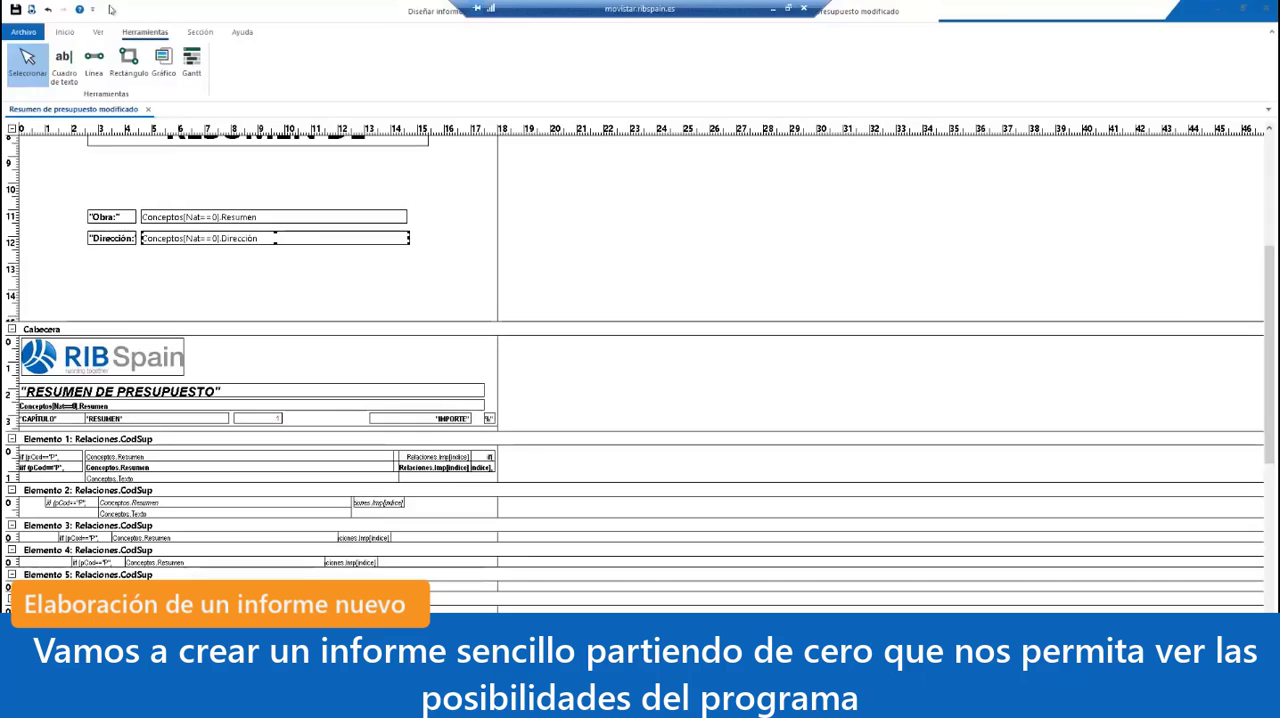
{"action": "left_click", "coordinate": [24, 32]}
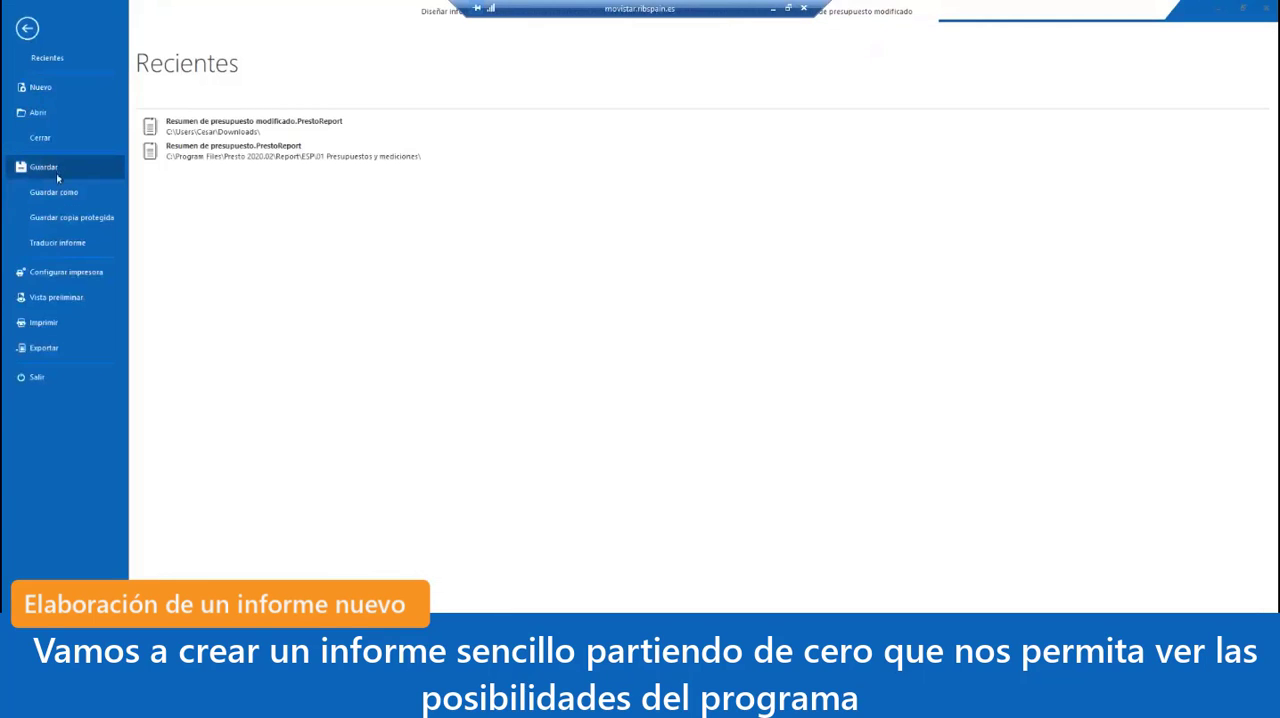
{"action": "left_click", "coordinate": [45, 137]}
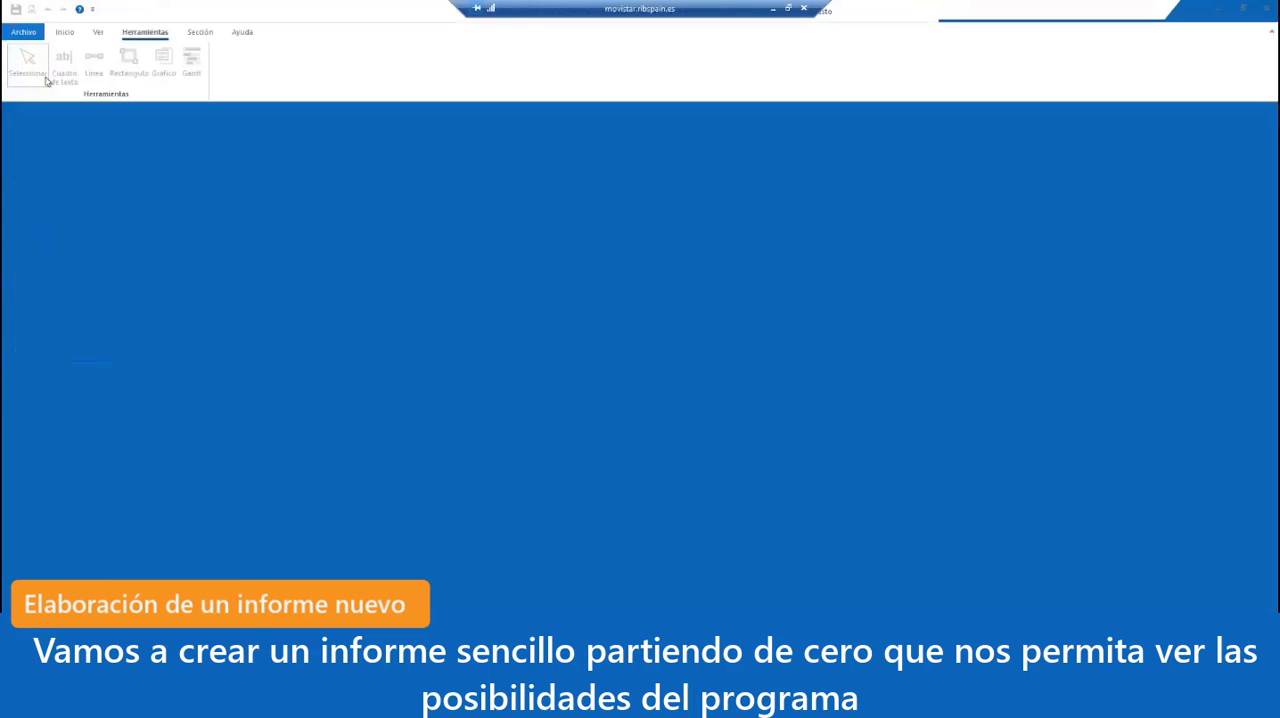
{"action": "left_click", "coordinate": [24, 32]}
{"action": "left_click", "coordinate": [30, 88]}
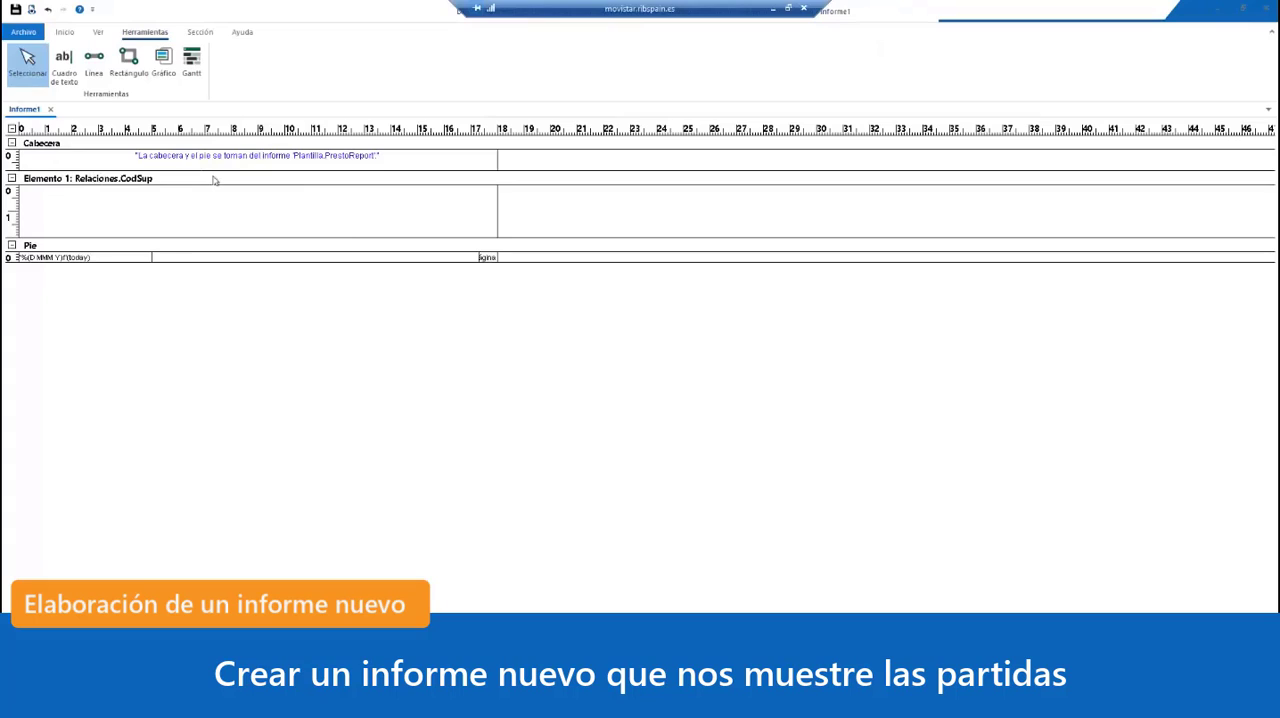
{"action": "double_click", "coordinate": [162, 179]}
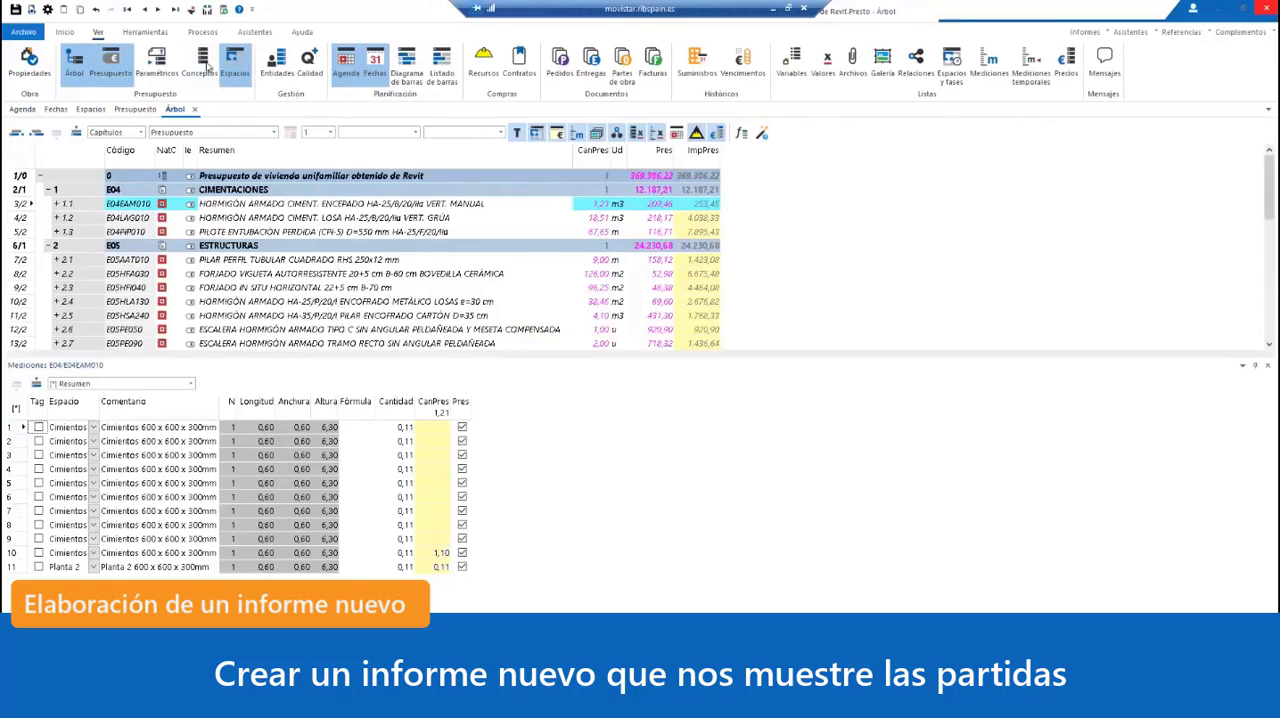
Step: In the project window, list the concepts with the [Partidas] Mediciones view and examine the nature options of the first item
{"action": "left_click", "coordinate": [205, 65]}
{"action": "left_click", "coordinate": [145, 133]}
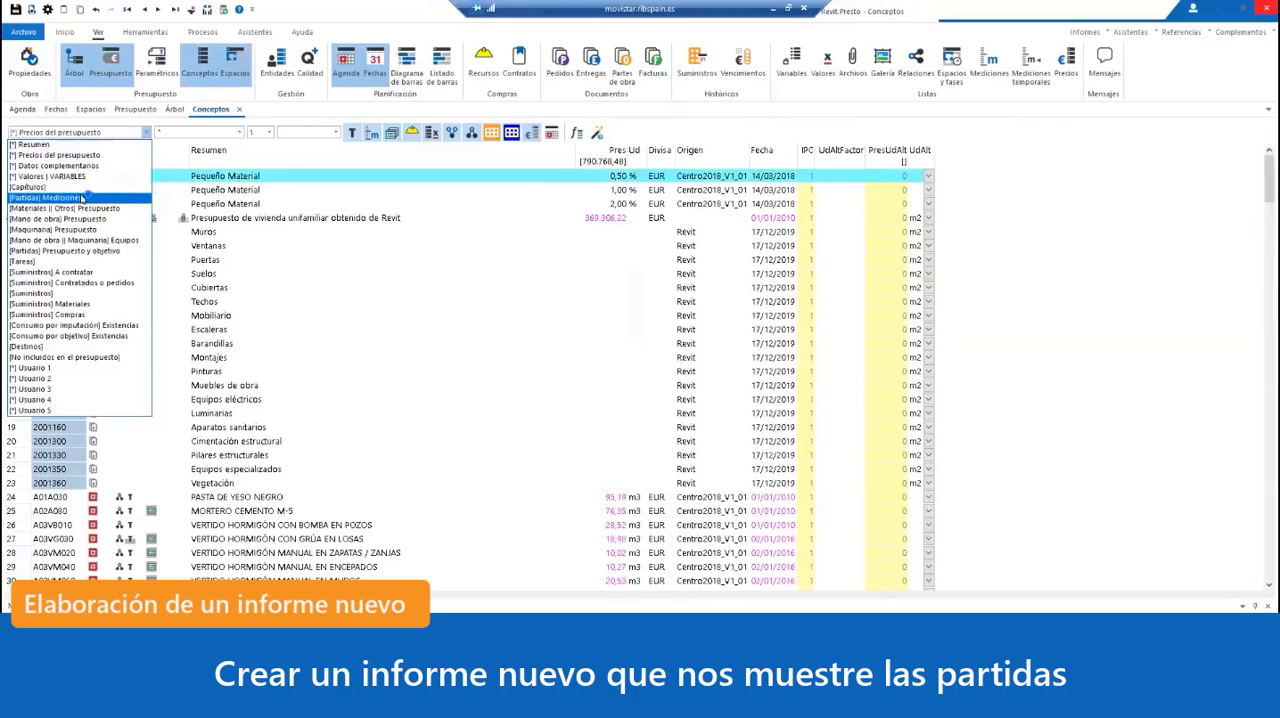
{"action": "left_click", "coordinate": [82, 198]}
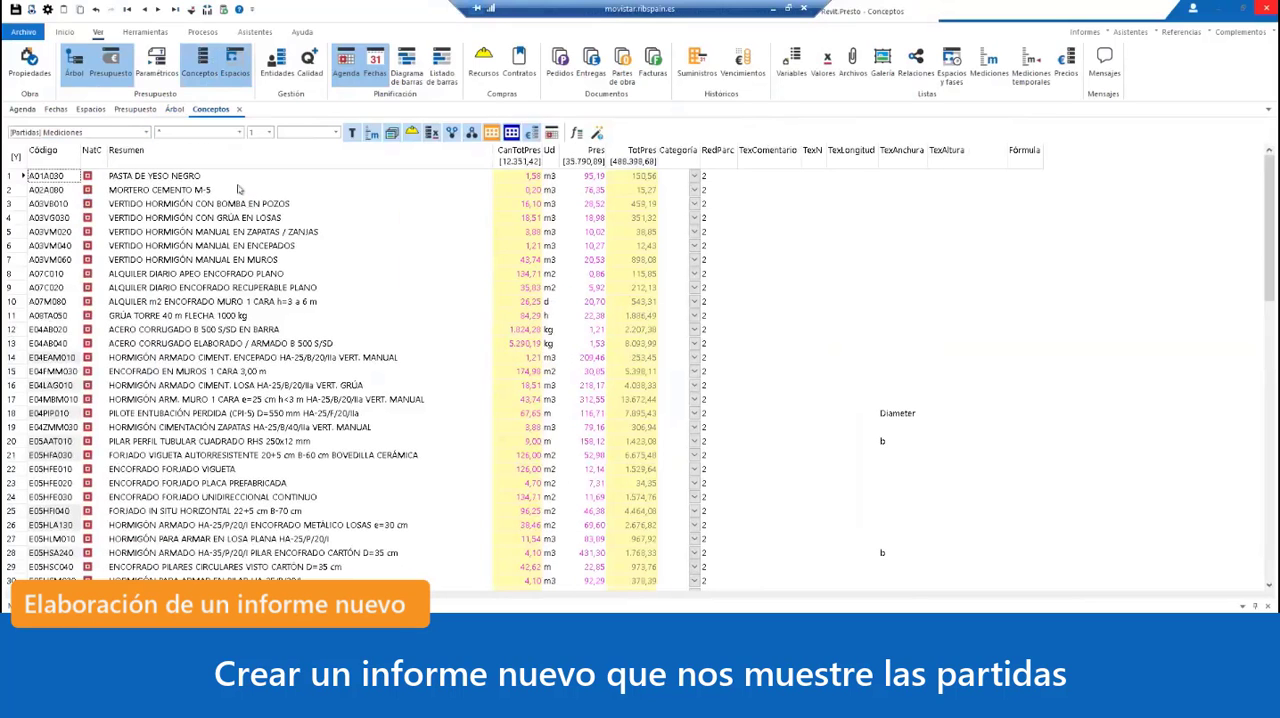
{"action": "scroll", "coordinate": [218, 305], "scroll_direction": "down", "scroll_amount": 12}
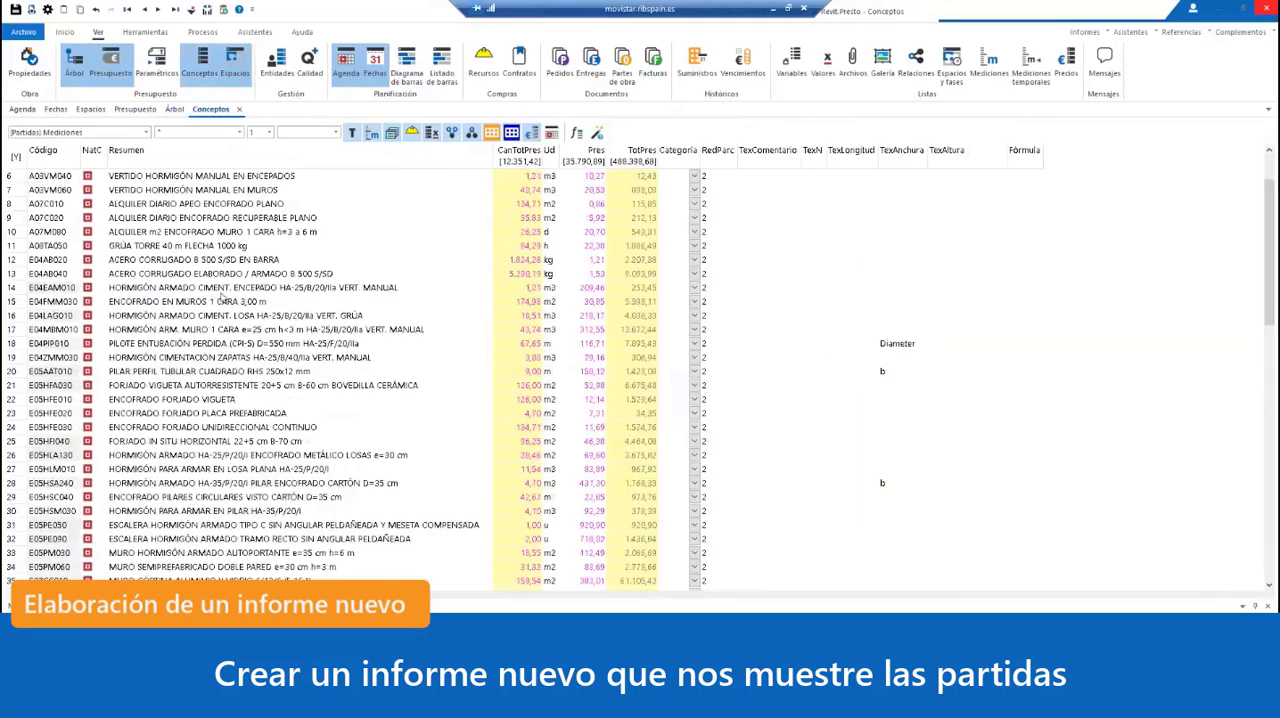
{"action": "scroll", "coordinate": [224, 295], "scroll_direction": "up", "scroll_amount": 12}
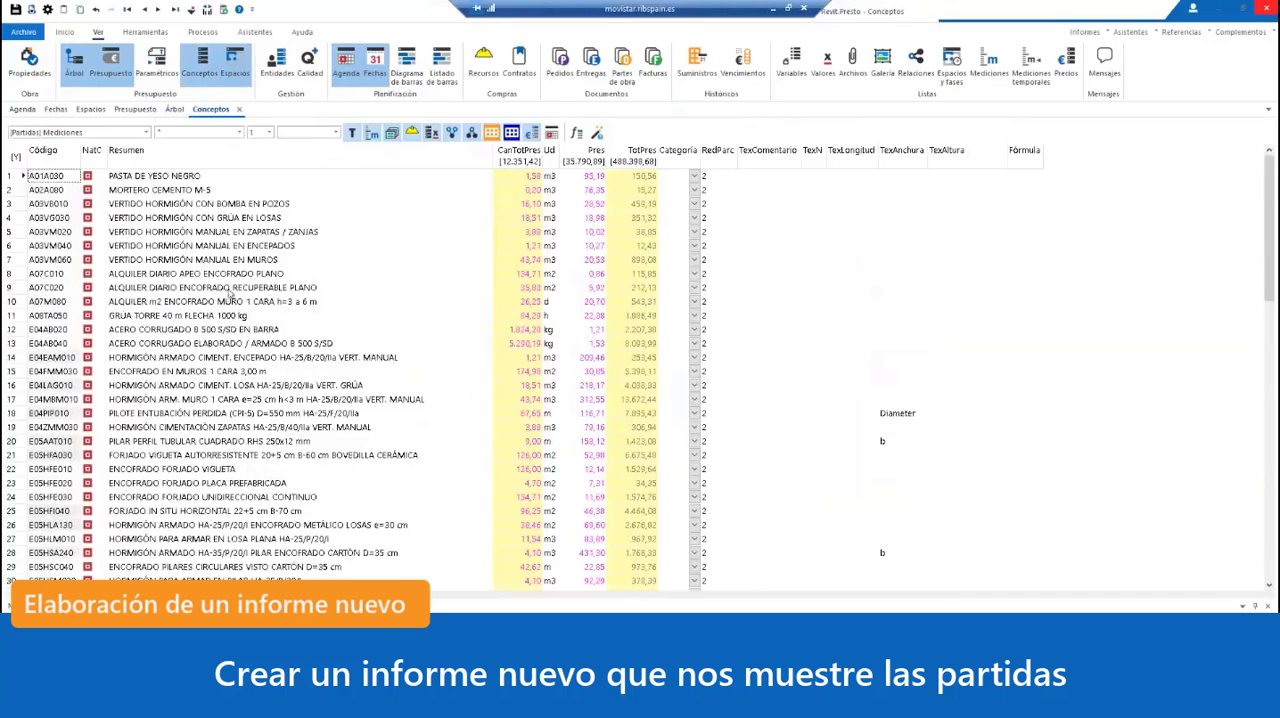
{"action": "right_click", "coordinate": [87, 176]}
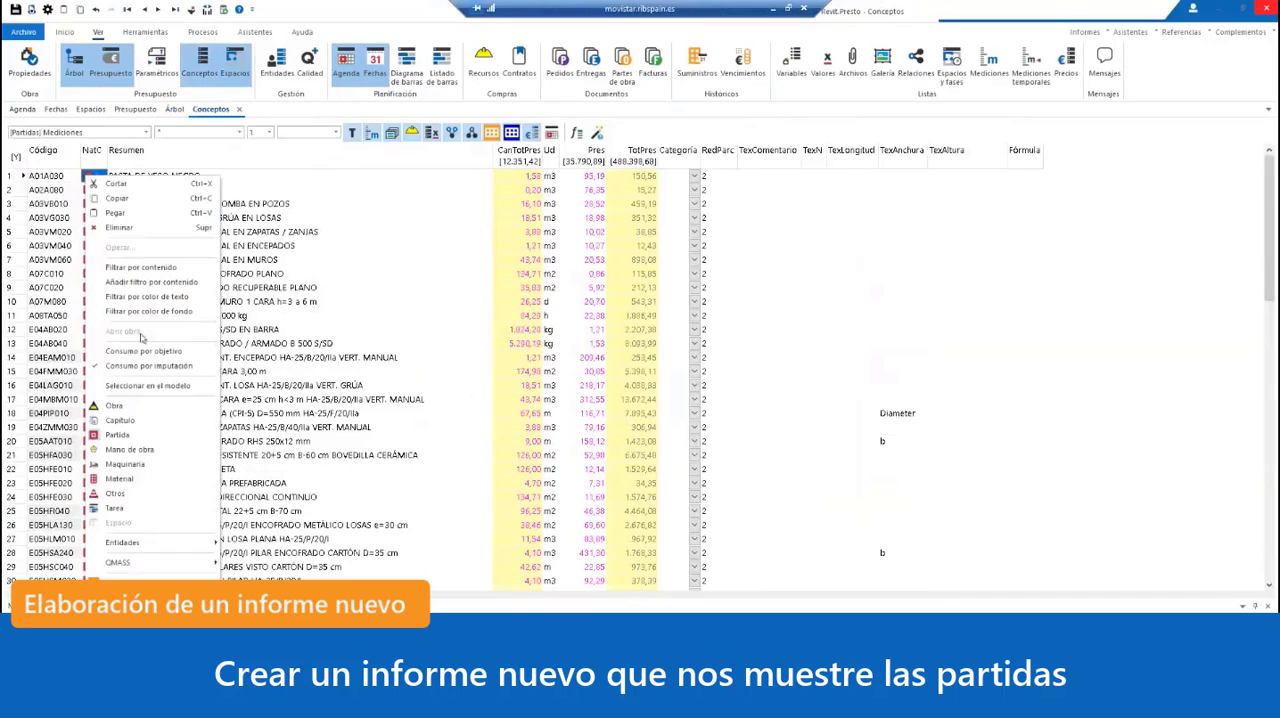
{"action": "left_click", "coordinate": [398, 290]}
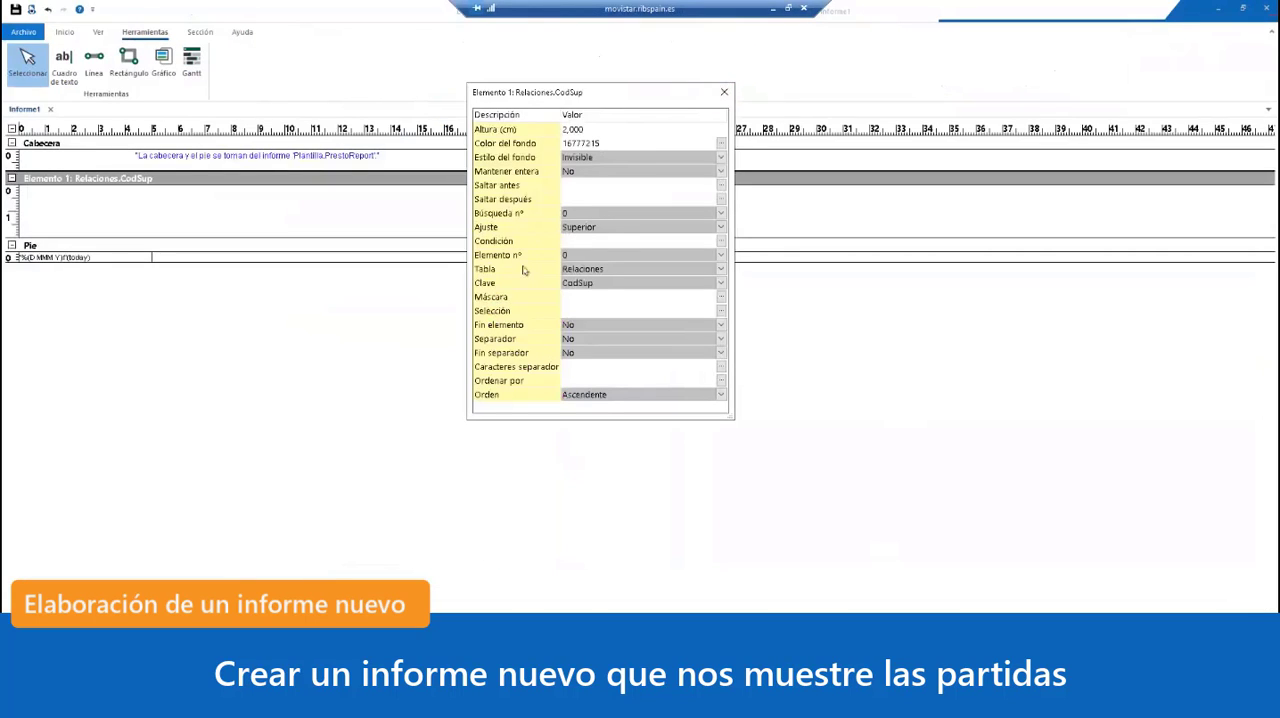
Step: Set the Tabla of the new report's Elemento 1 section to Conceptos, keeping Código as its Clave
{"action": "left_click", "coordinate": [723, 271]}
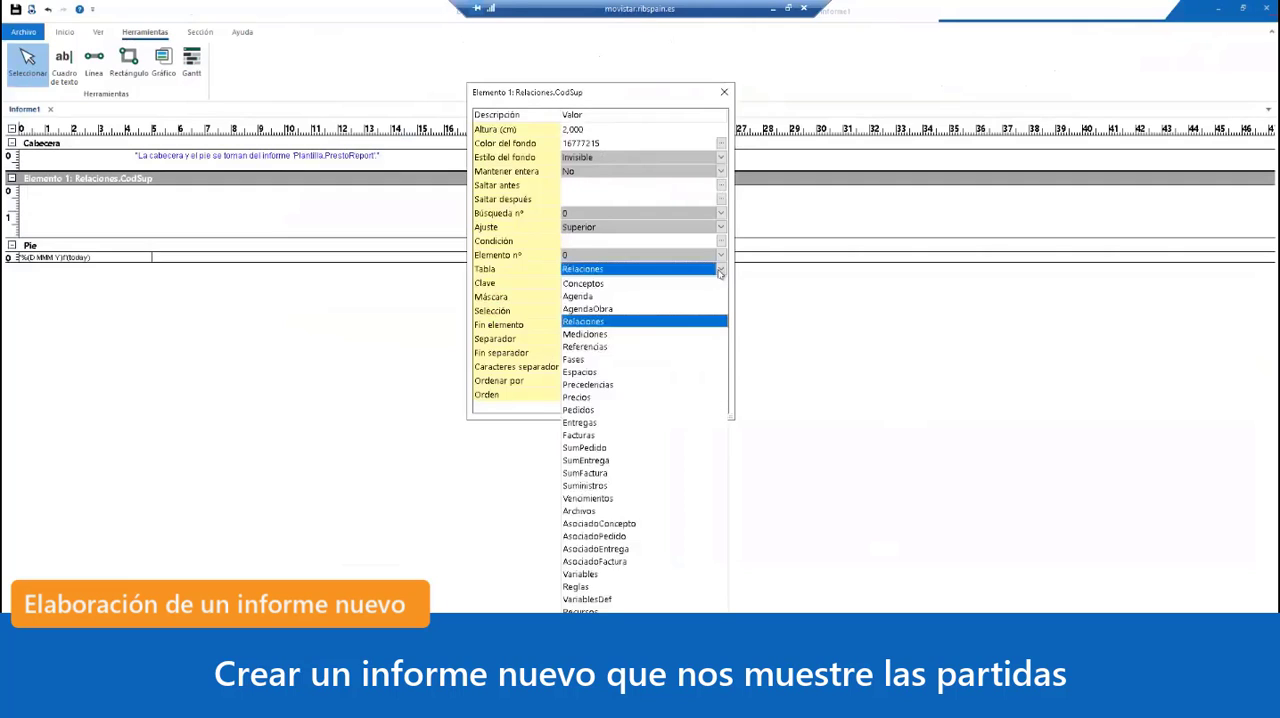
{"action": "left_click", "coordinate": [629, 283]}
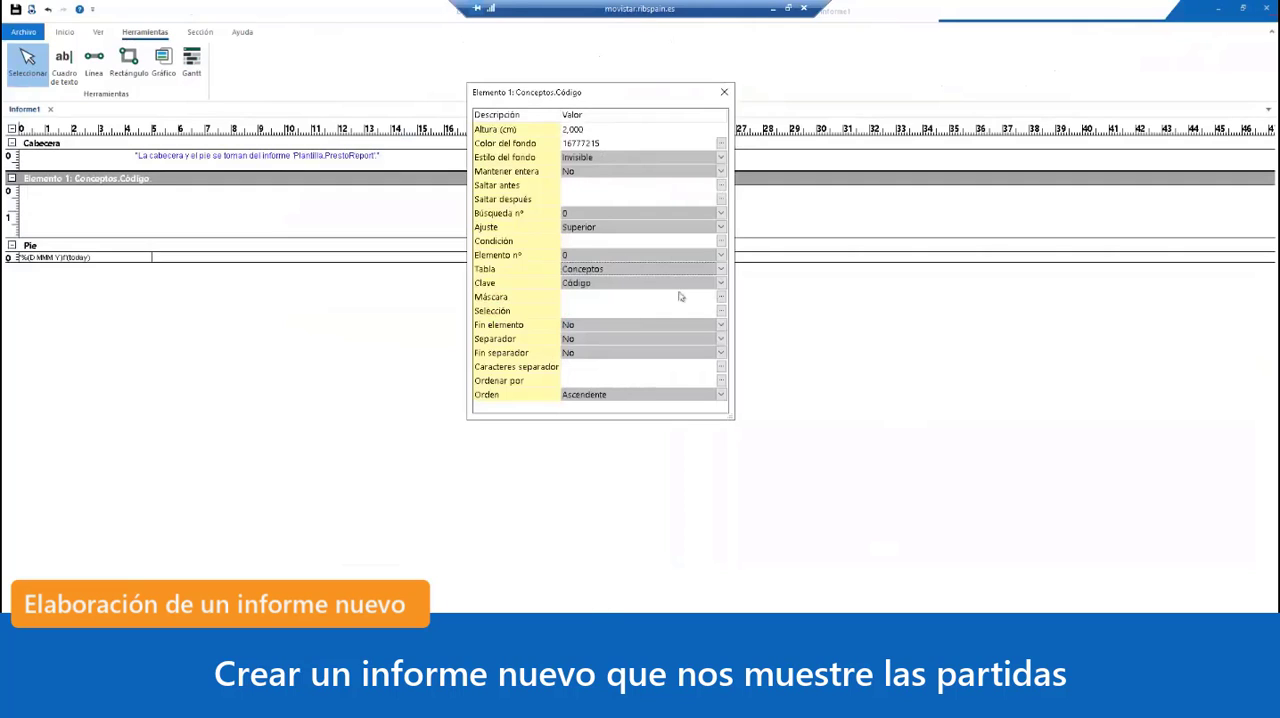
{"action": "left_click", "coordinate": [721, 284]}
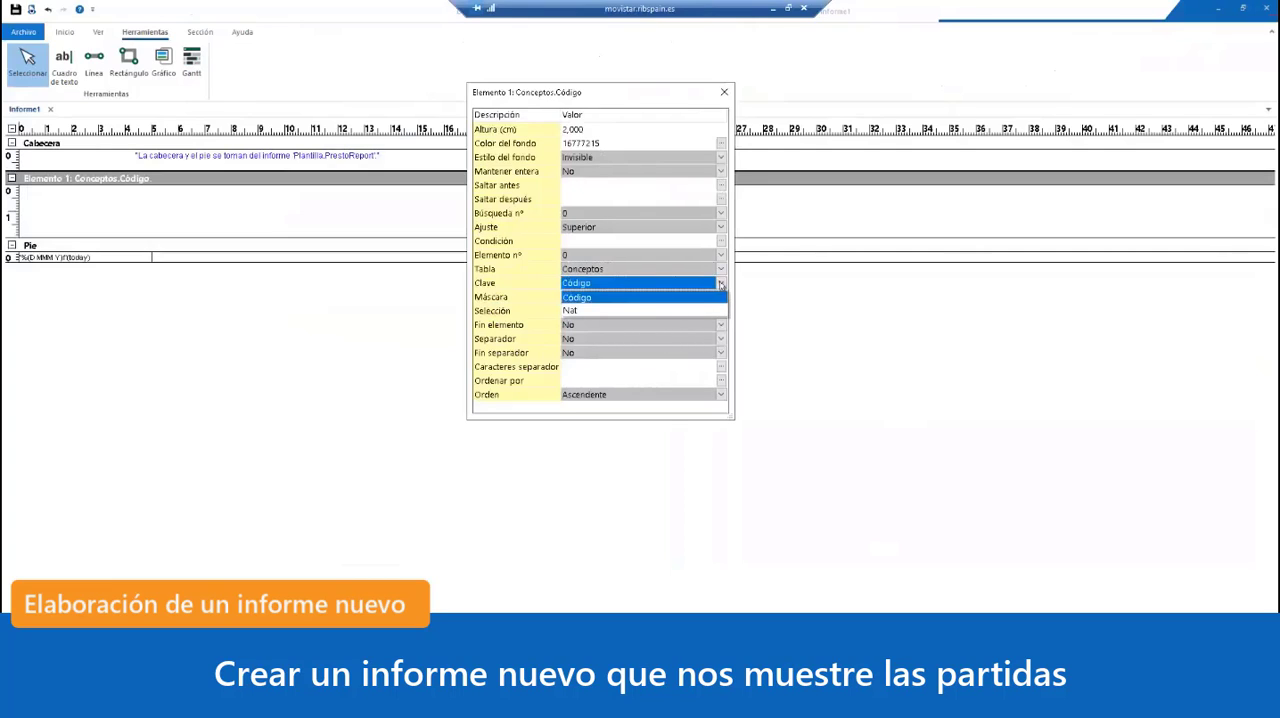
{"action": "left_click", "coordinate": [721, 285]}
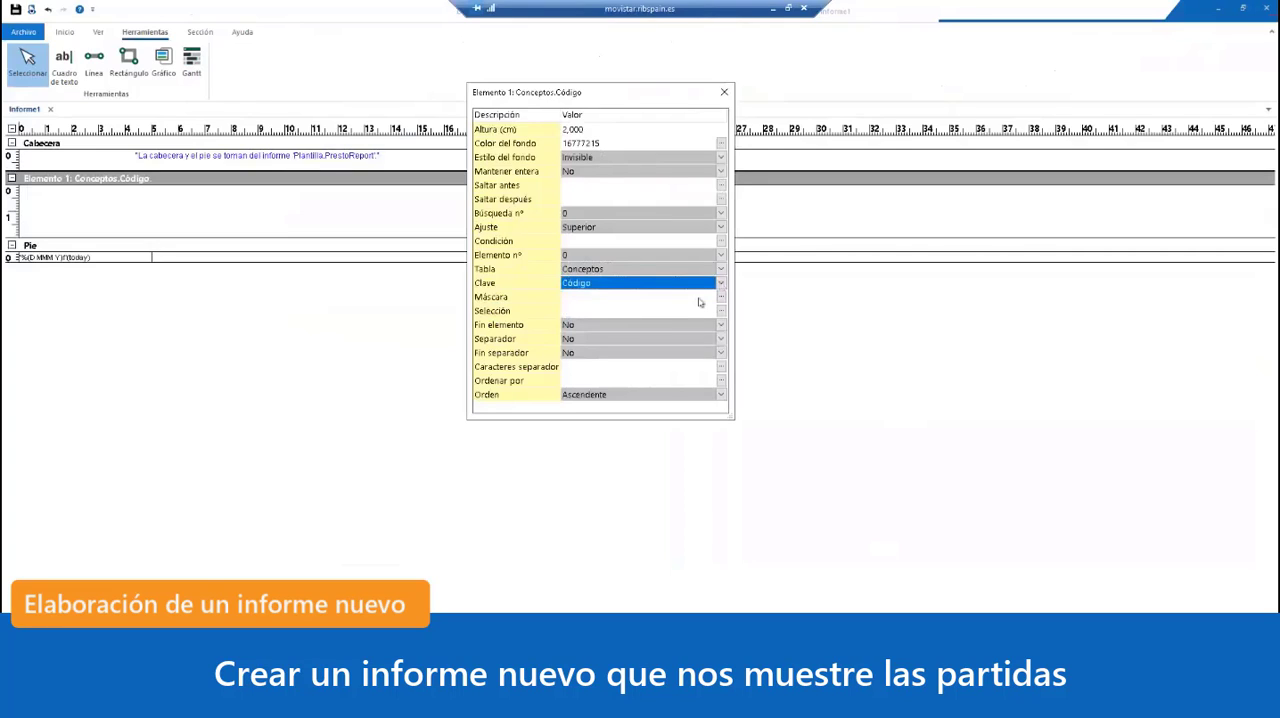
Step: Try the mask "E02*" in the Máscara property of Elemento 1, and clear it
{"action": "left_click", "coordinate": [593, 300]}
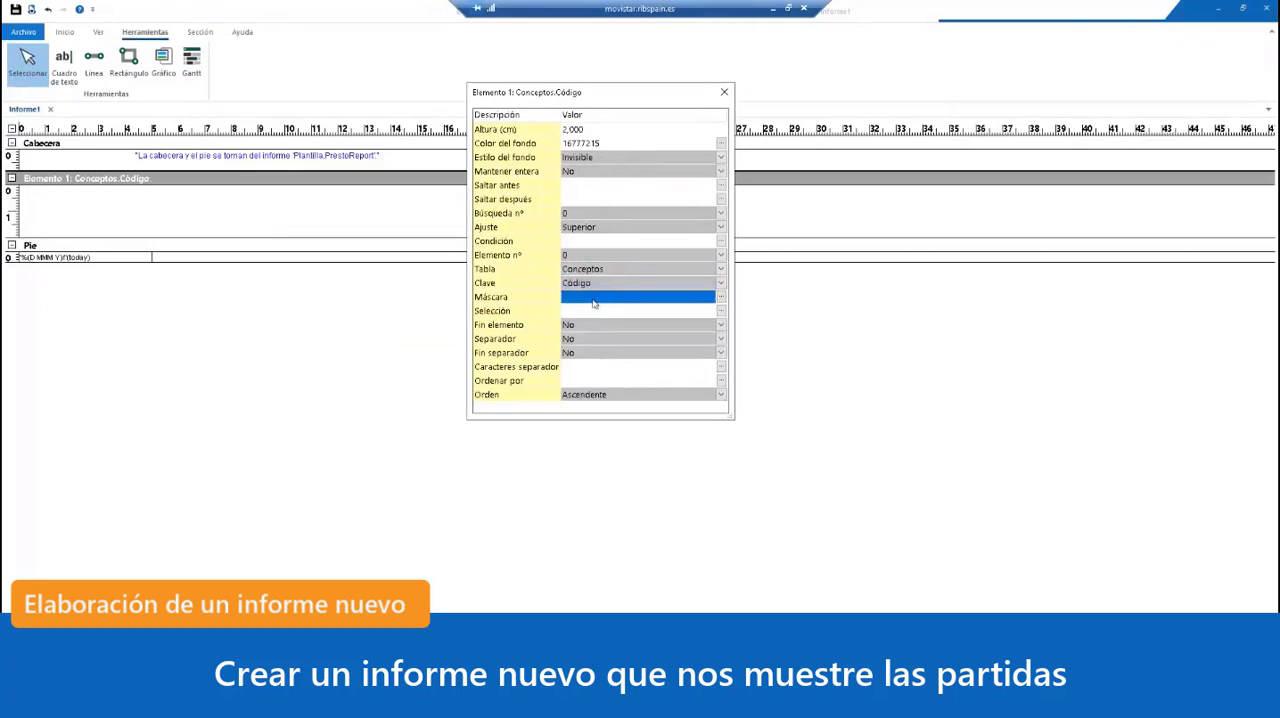
{"action": "left_click", "coordinate": [593, 300]}
{"action": "type", "text": "\""}
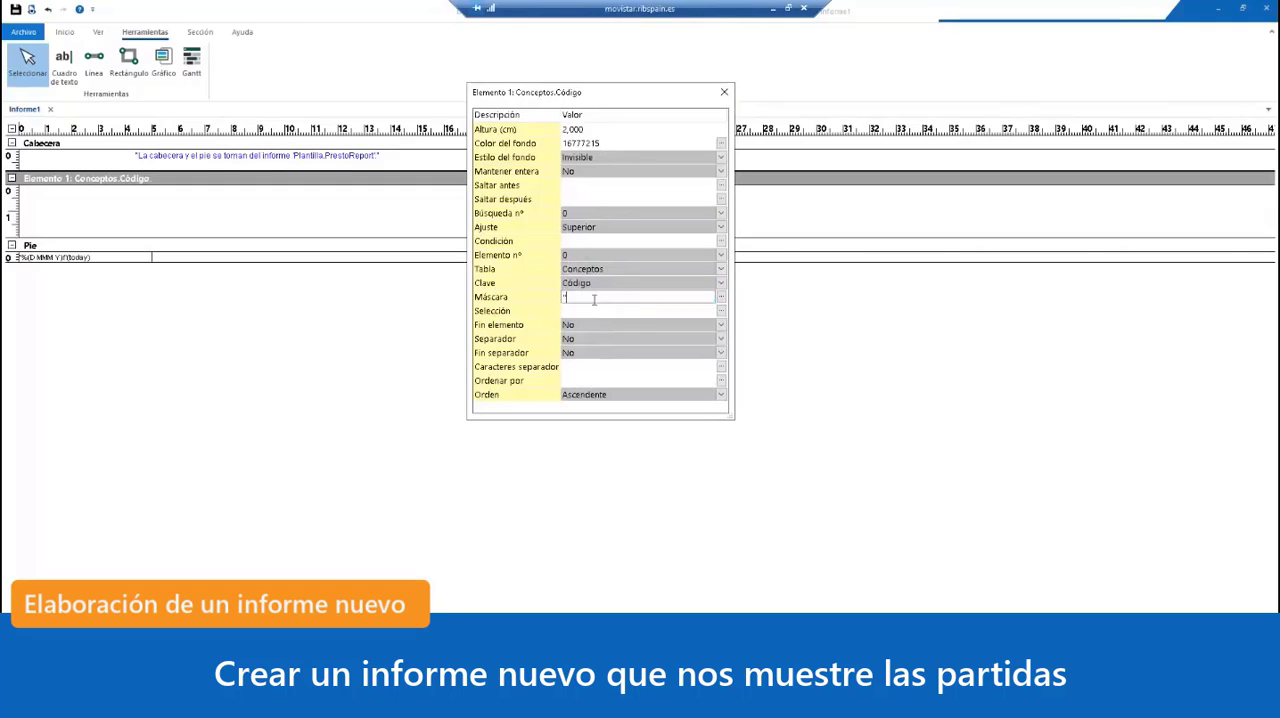
{"action": "type", "text": "E02*2"}
{"action": "key", "text": "BackSpace"}
{"action": "type", "text": "\""}
{"action": "left_click", "coordinate": [608, 312]}
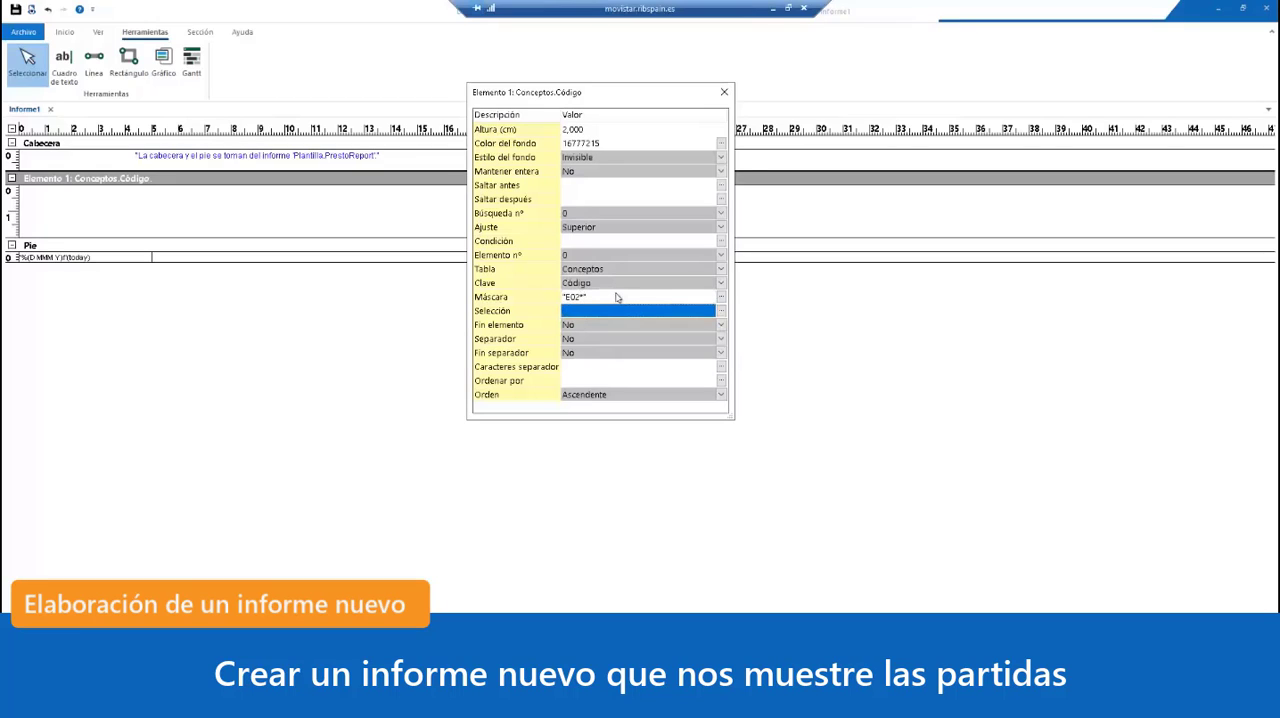
{"action": "left_click", "coordinate": [617, 297]}
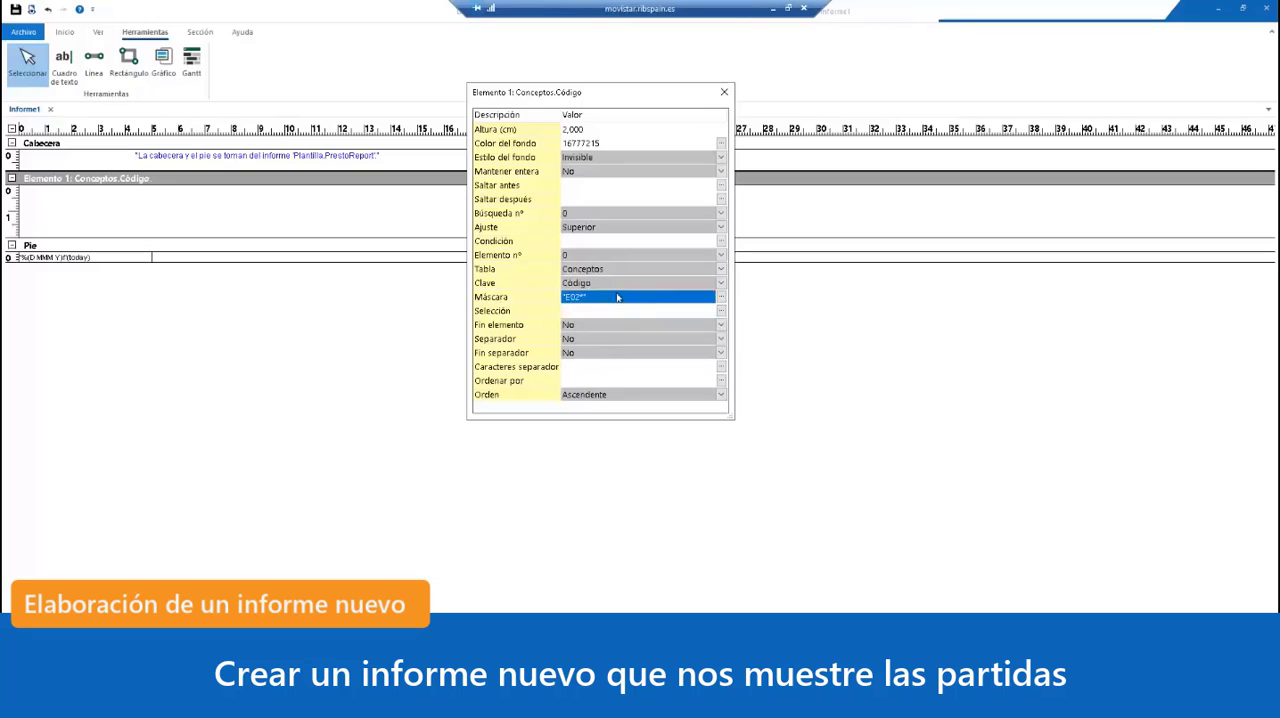
{"action": "key", "text": "Delete"}
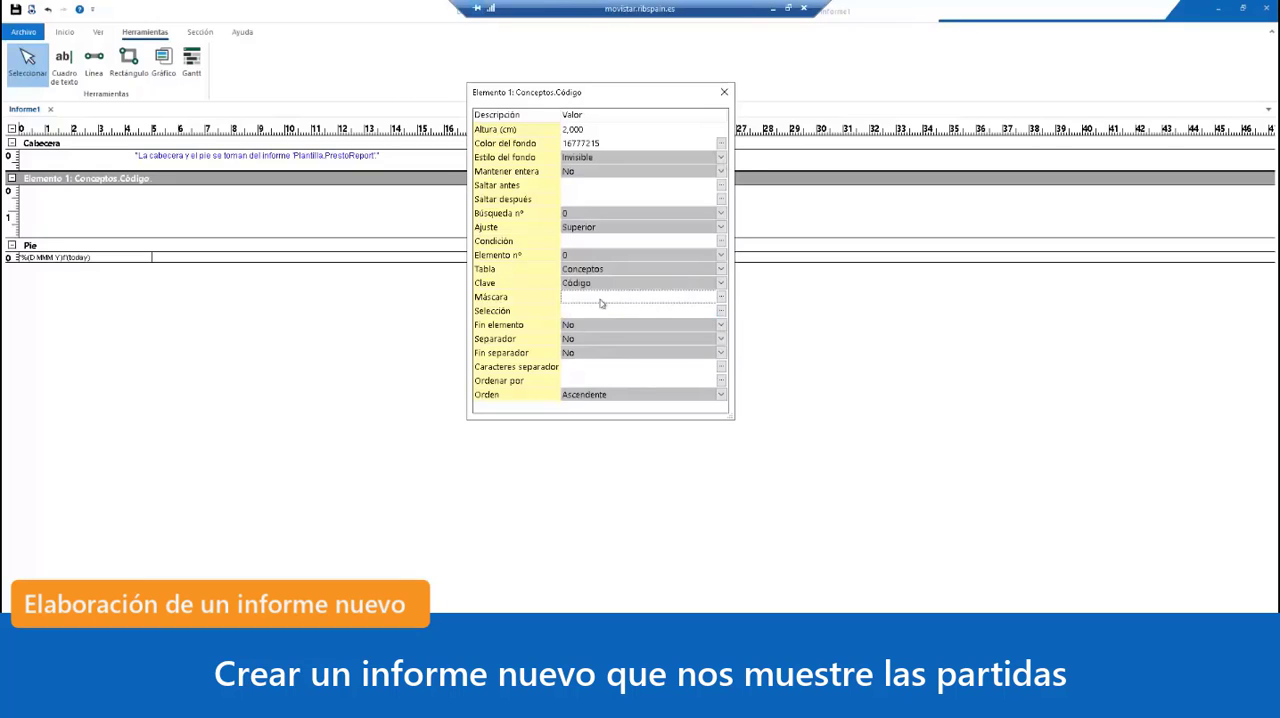
Step: In the expression generator for Elemento 1's Selección property, compare the nature fields and insert Conceptos.NatX from the table fields
{"action": "left_click", "coordinate": [601, 314]}
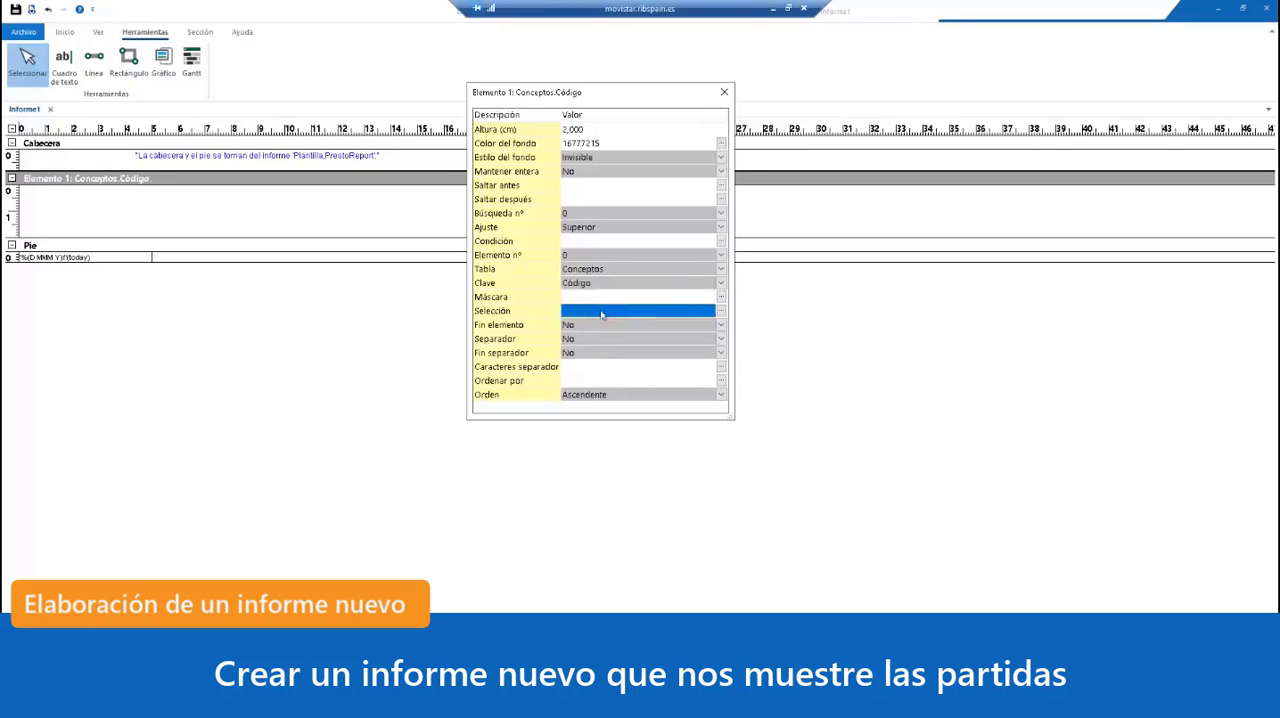
{"action": "left_click", "coordinate": [721, 311]}
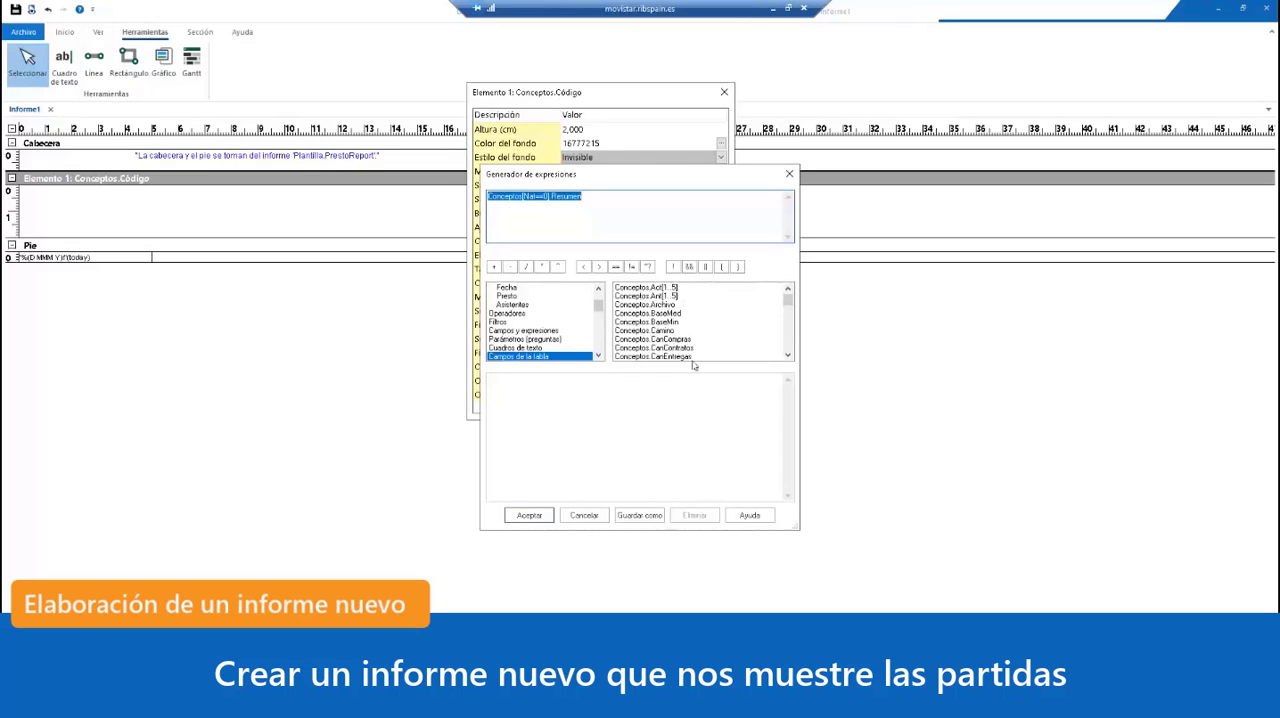
{"action": "left_click", "coordinate": [788, 357]}
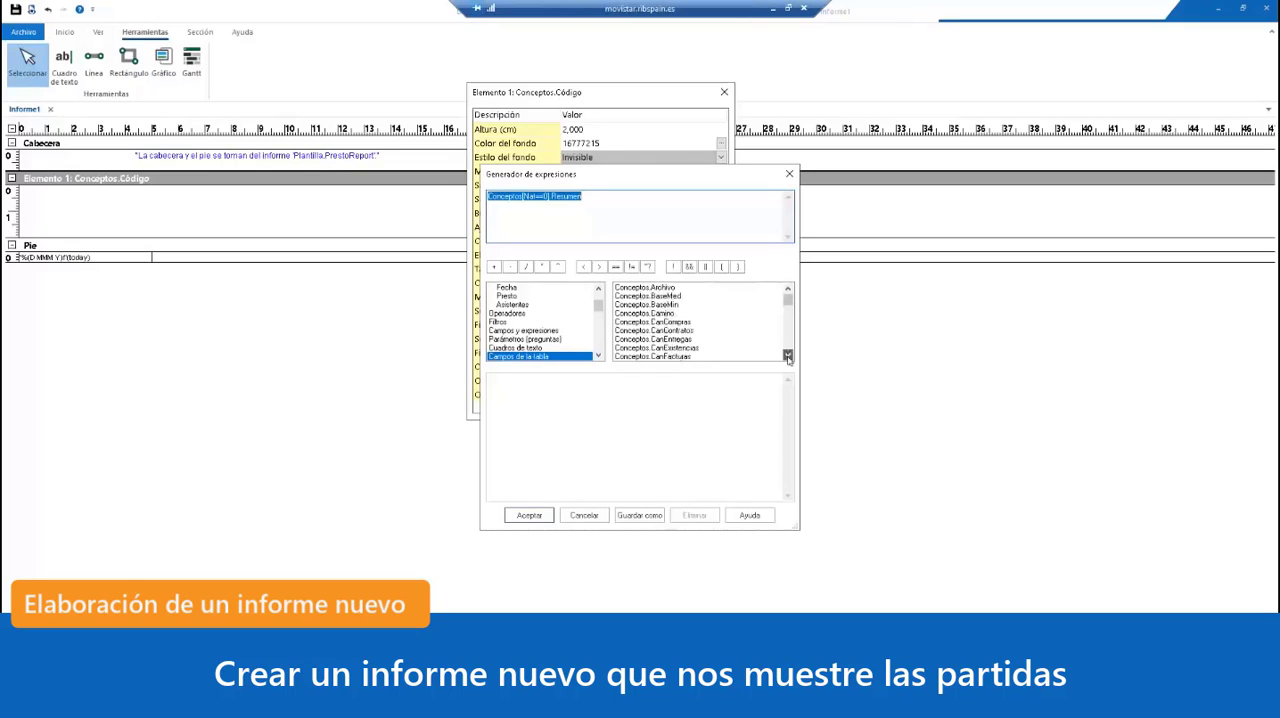
{"action": "left_click", "coordinate": [788, 357]}
{"action": "scroll", "coordinate": [788, 355], "scroll_direction": "down", "scroll_amount": 6}
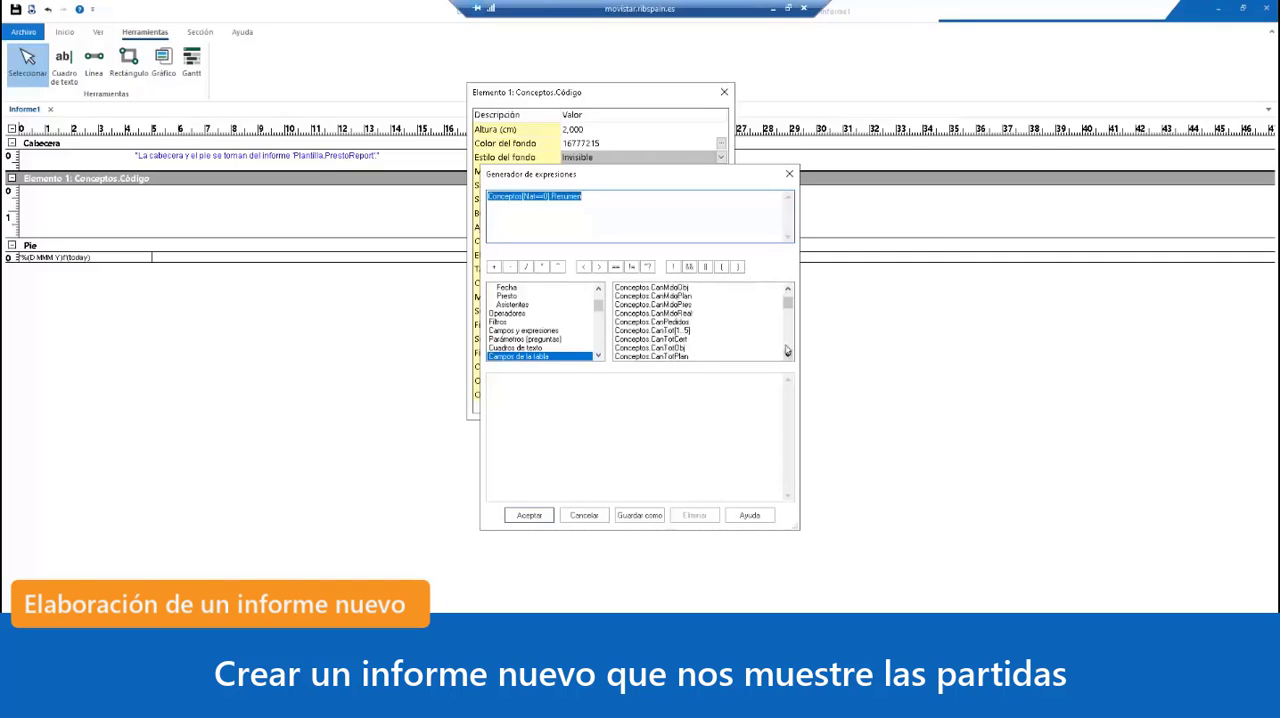
{"action": "scroll", "coordinate": [787, 350], "scroll_direction": "down", "scroll_amount": 10}
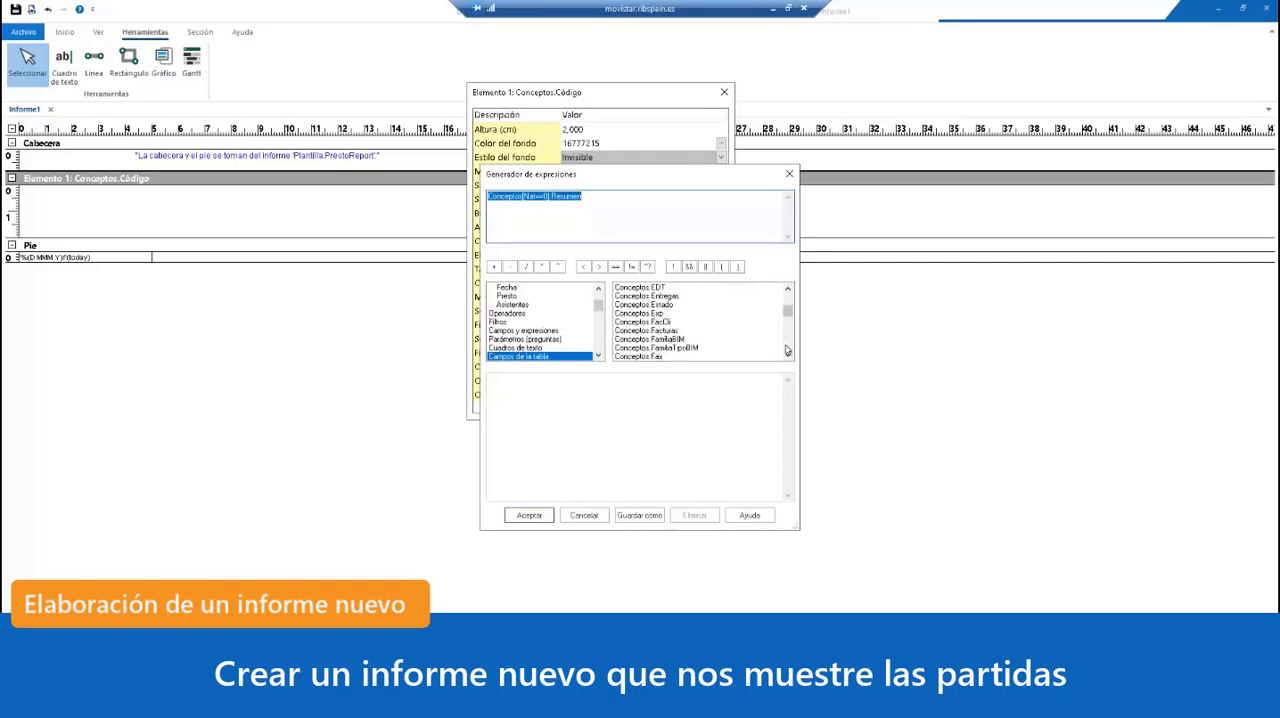
{"action": "scroll", "coordinate": [787, 350], "scroll_direction": "down", "scroll_amount": 10}
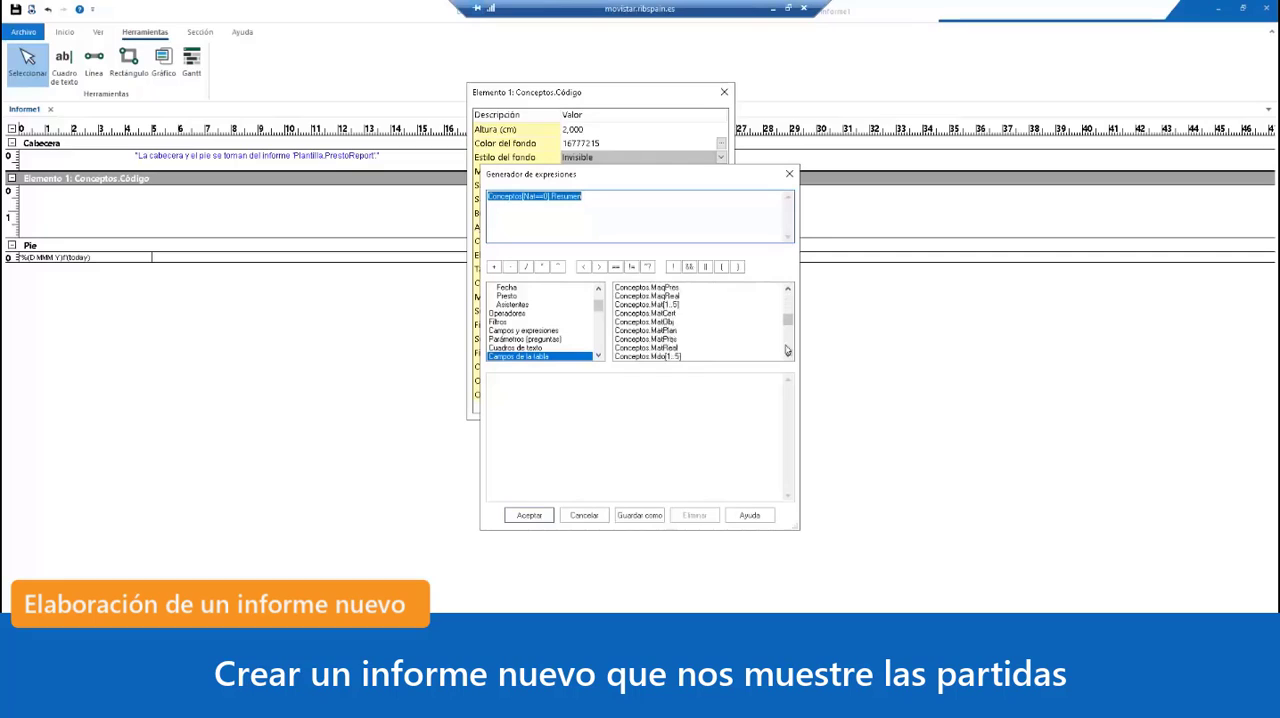
{"action": "scroll", "coordinate": [787, 350], "scroll_direction": "down", "scroll_amount": 3}
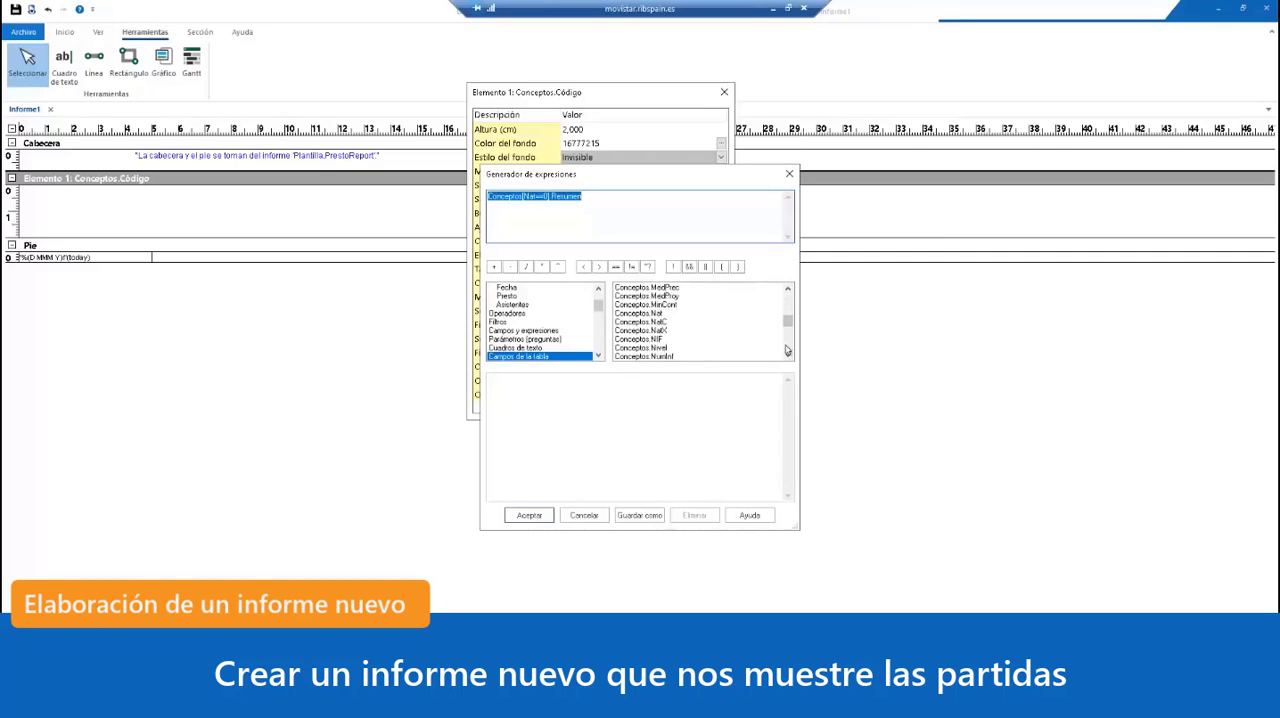
{"action": "left_click", "coordinate": [657, 314]}
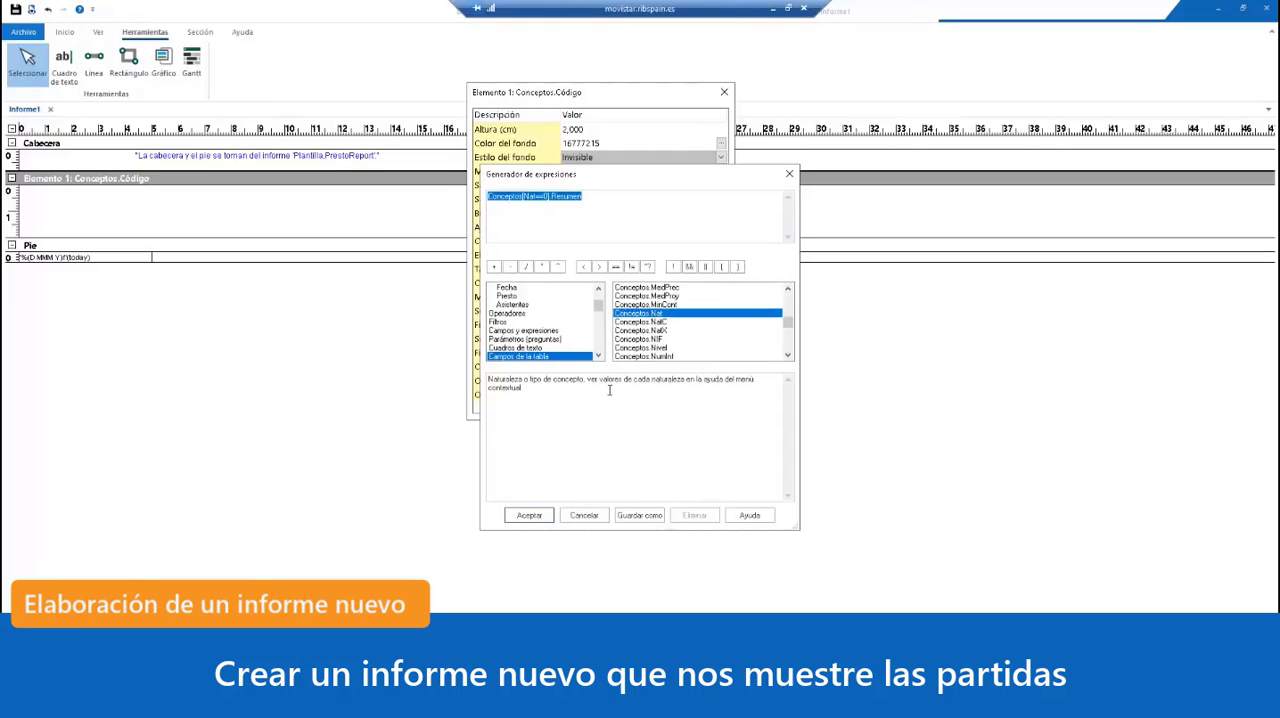
{"action": "left_click", "coordinate": [658, 322]}
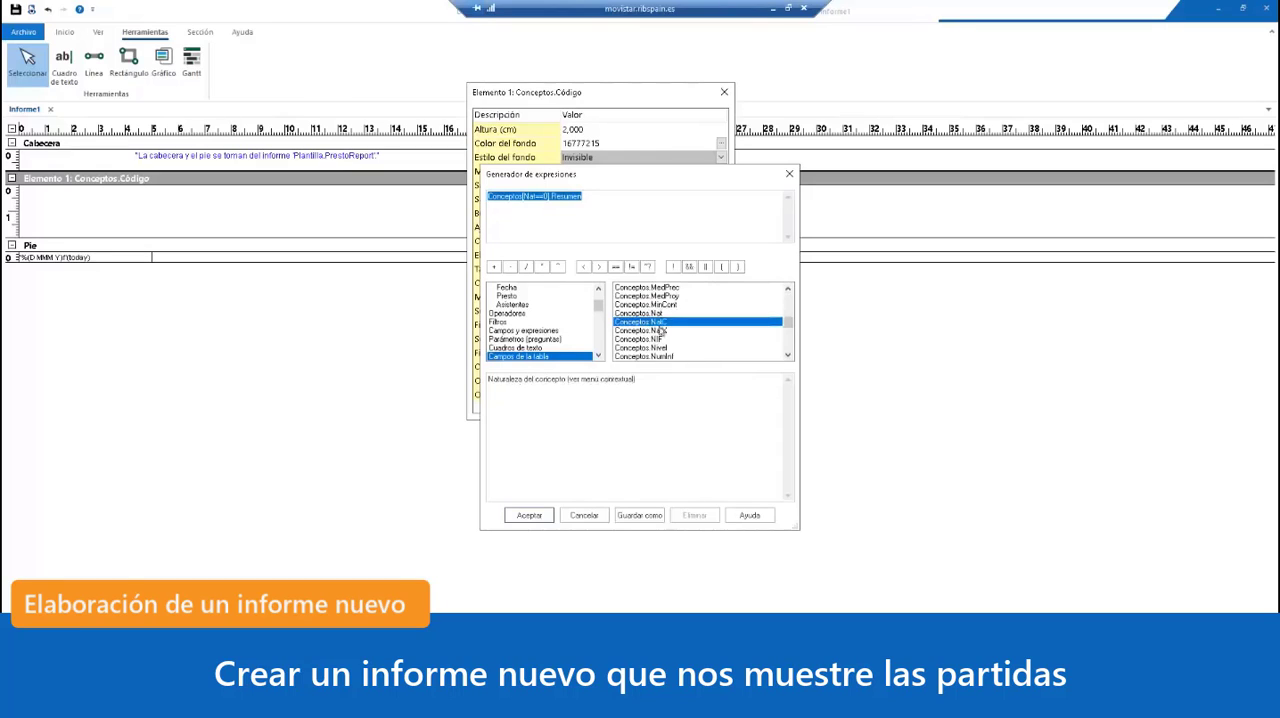
{"action": "left_click", "coordinate": [660, 331]}
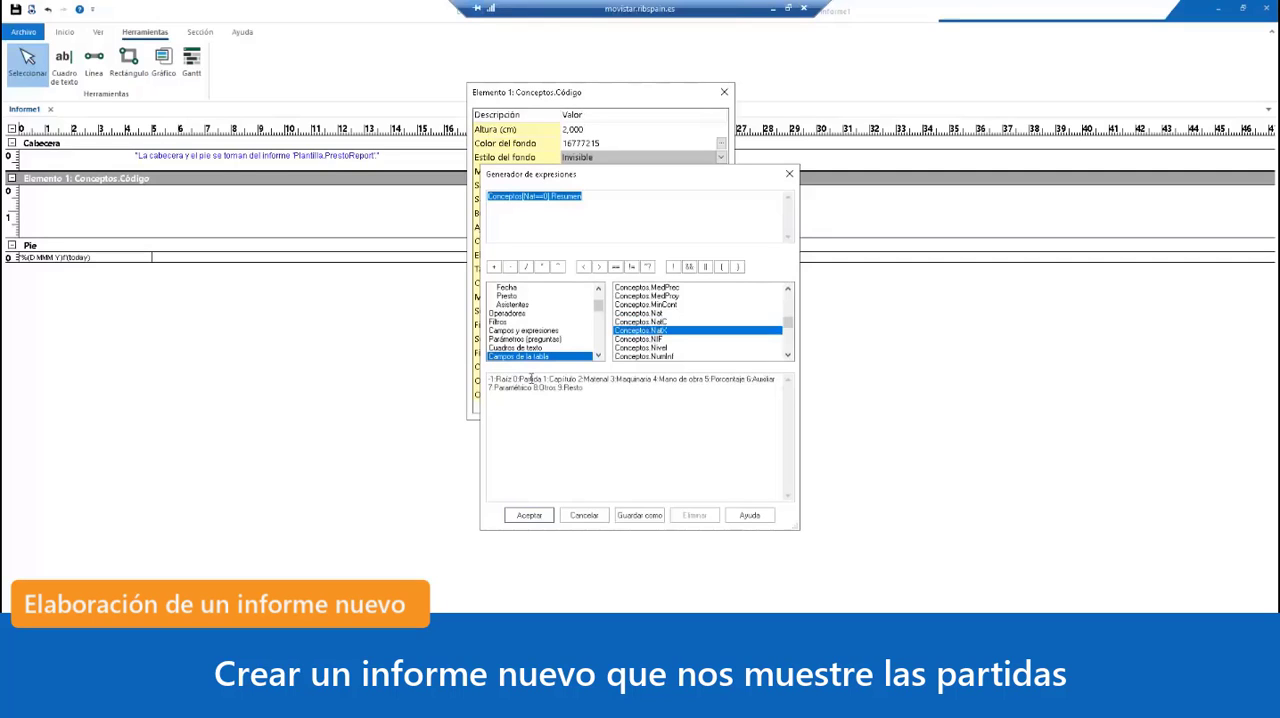
{"action": "double_click", "coordinate": [663, 331]}
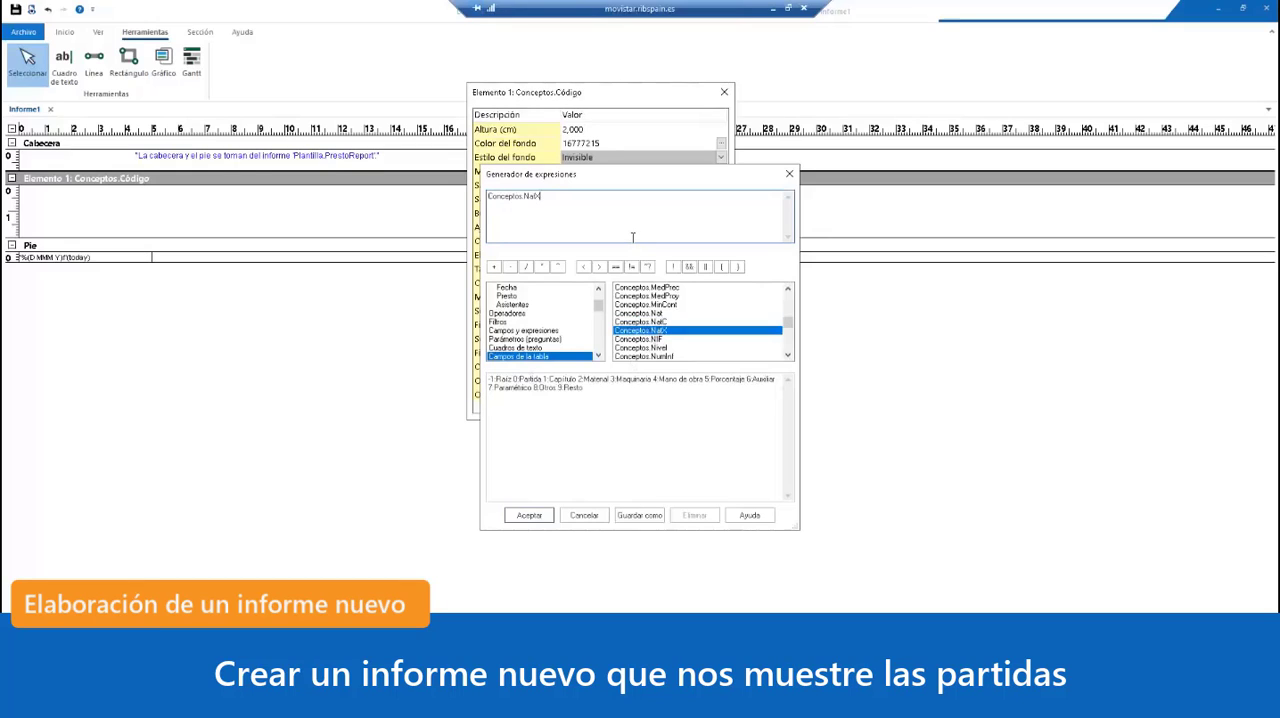
Step: Look up the equality operator, complete the Selección expression as "Conceptos.NatX == 0", accept it and close the section properties
{"action": "left_click", "coordinate": [515, 314]}
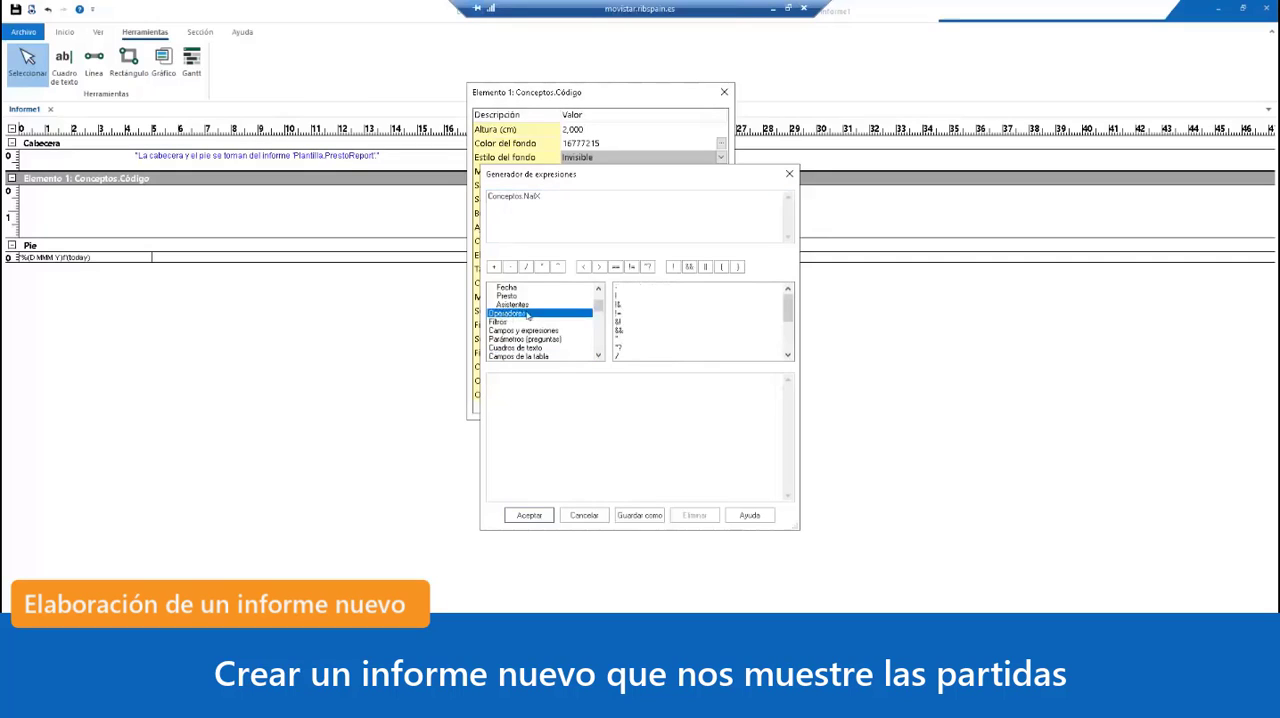
{"action": "left_click", "coordinate": [628, 298]}
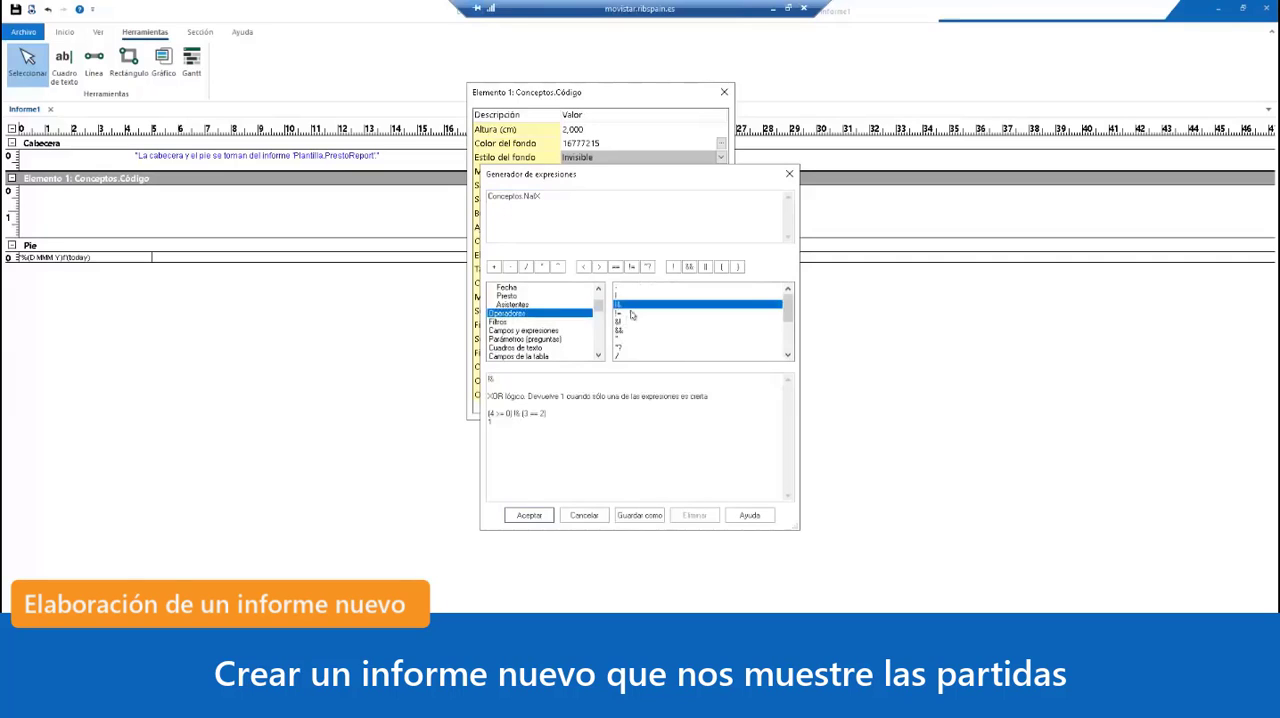
{"action": "left_click", "coordinate": [628, 322]}
{"action": "left_click", "coordinate": [632, 339]}
{"action": "scroll", "coordinate": [636, 353], "scroll_direction": "down", "scroll_amount": 3}
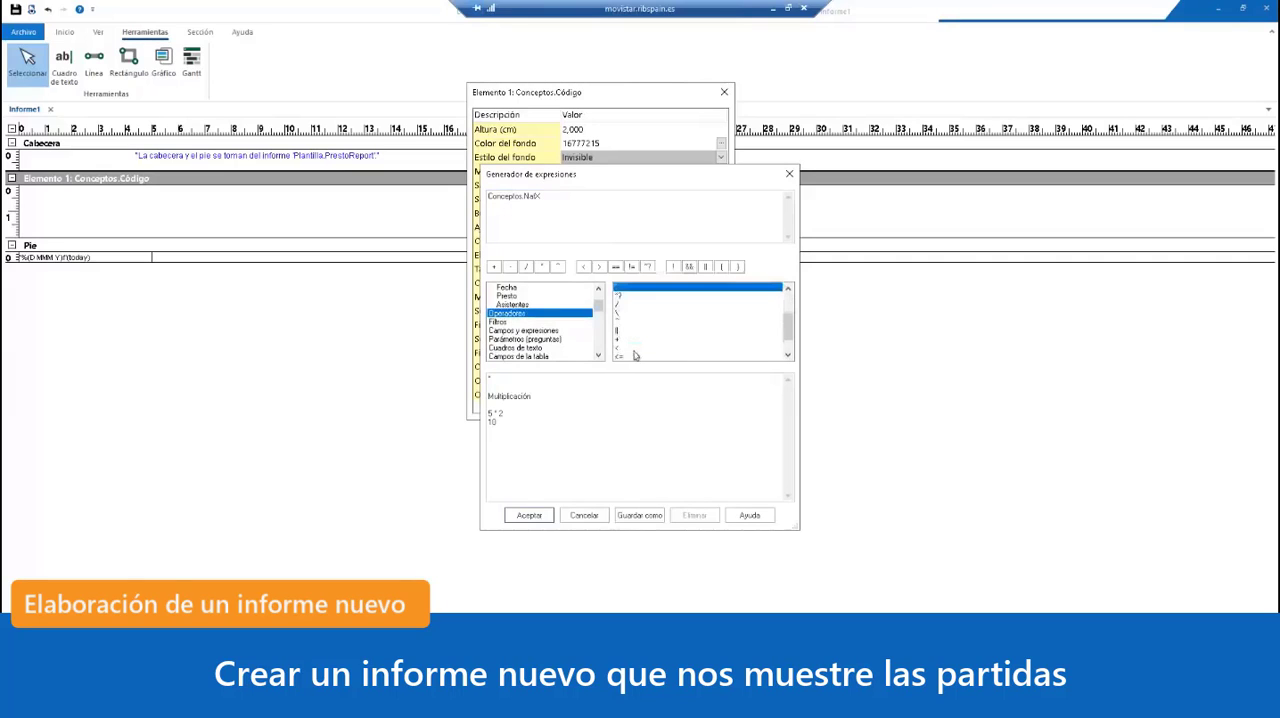
{"action": "left_click", "coordinate": [625, 341]}
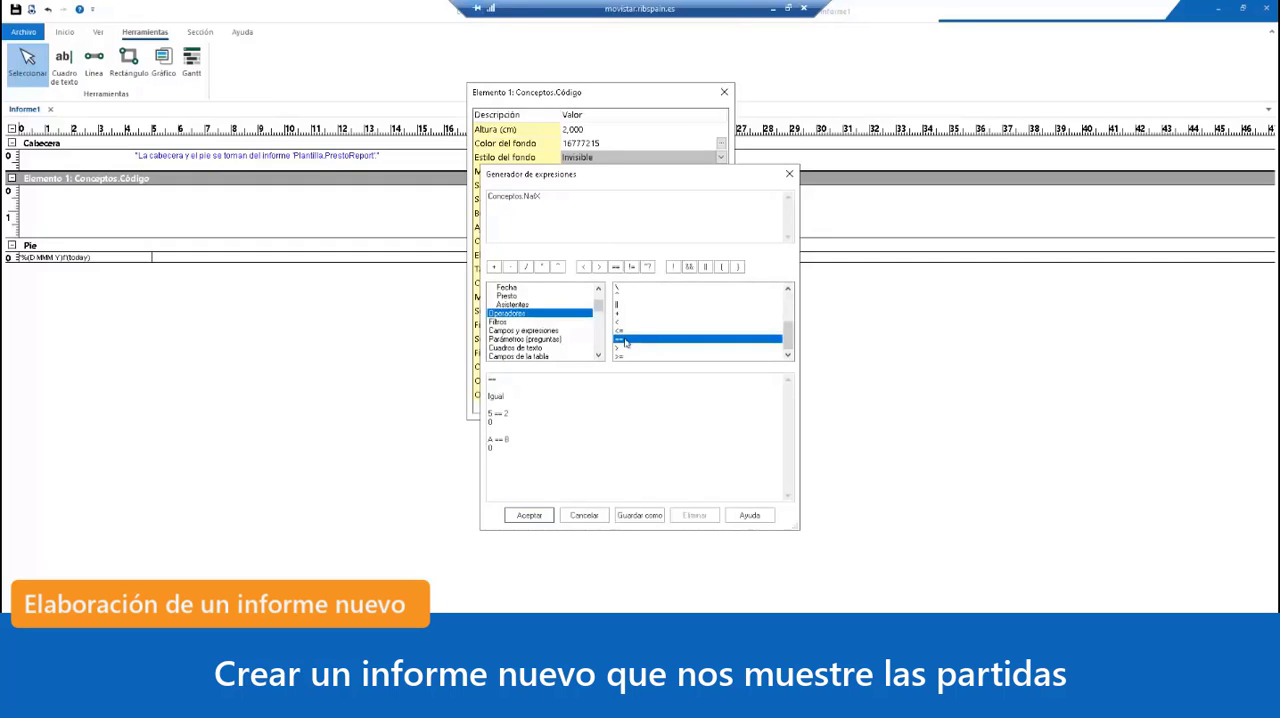
{"action": "left_click", "coordinate": [608, 199]}
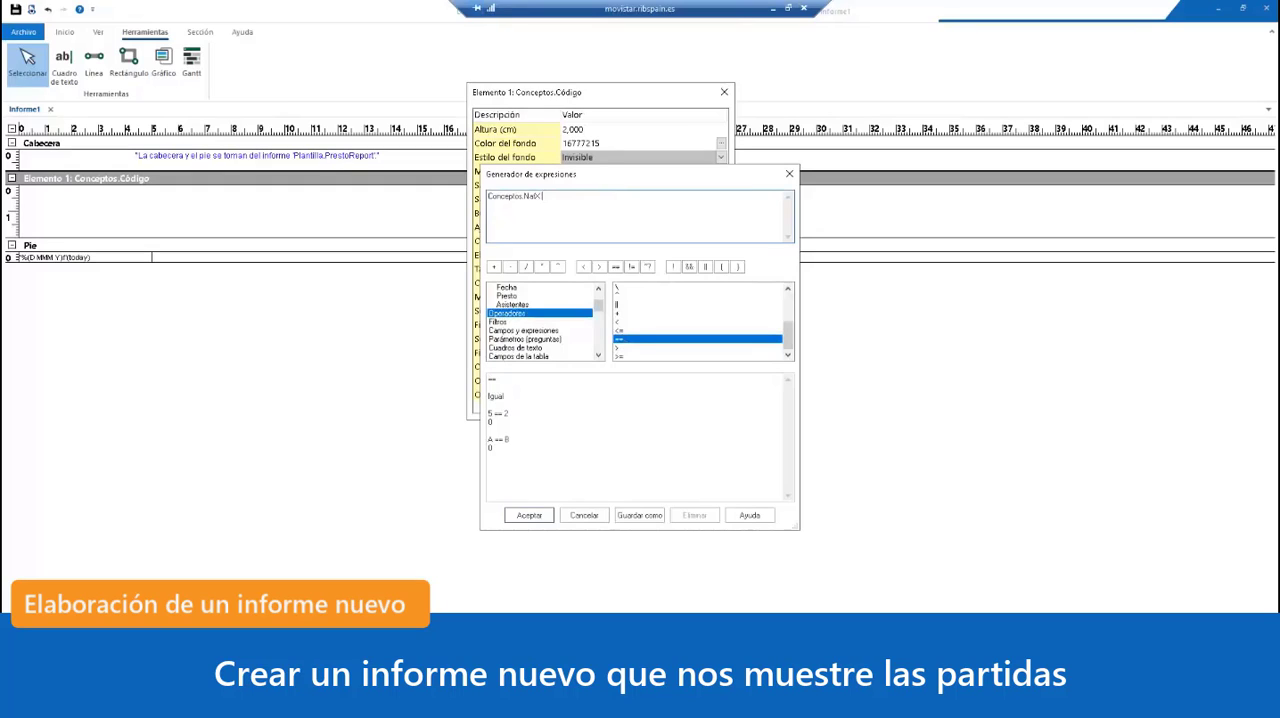
{"action": "type", "text": "== 0"}
{"action": "left_click", "coordinate": [529, 515]}
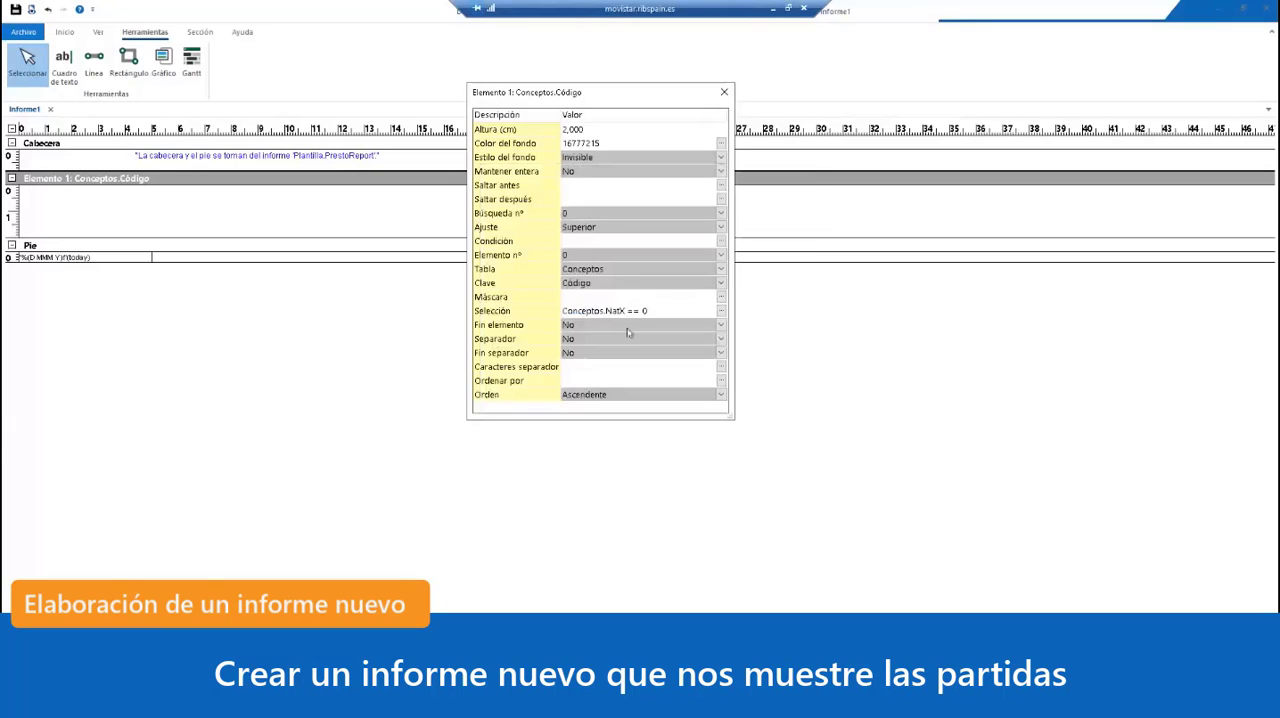
{"action": "left_click", "coordinate": [724, 90]}
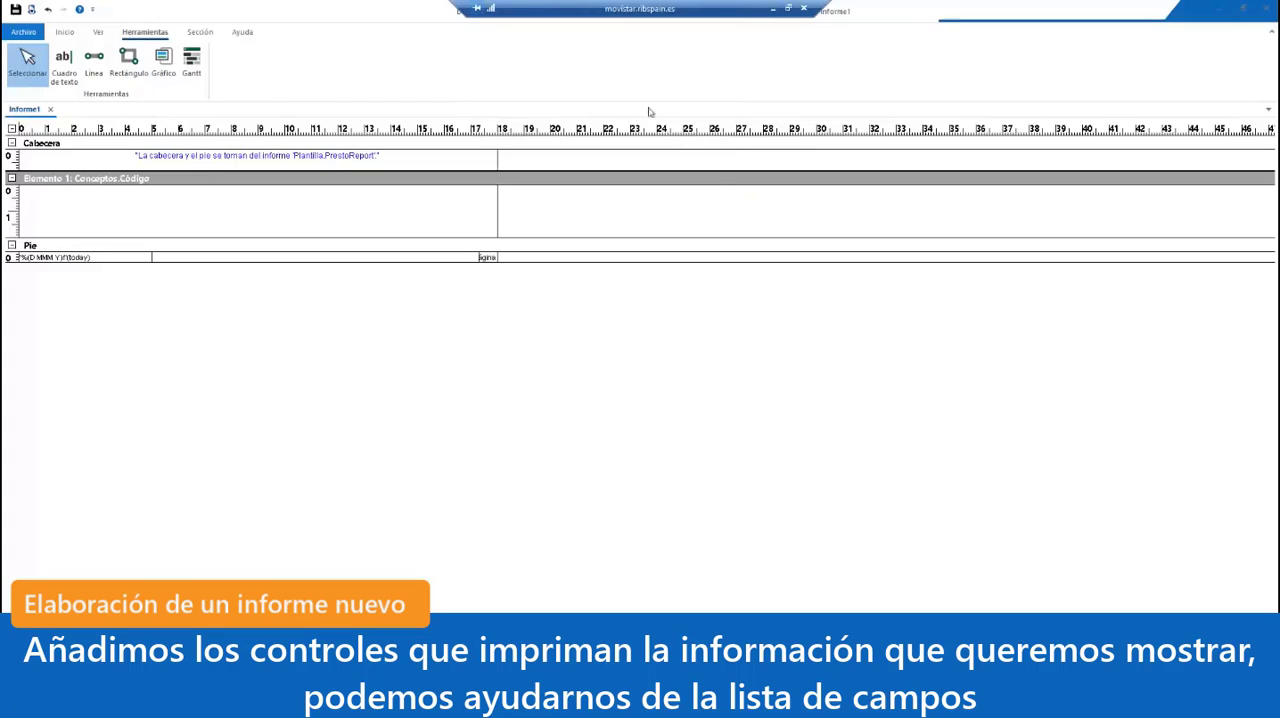
Step: Add a text box about 2.5 by 0.5 cm at the start of Elemento 1, with Conceptos.Código as its Origen
{"action": "left_click", "coordinate": [67, 61]}
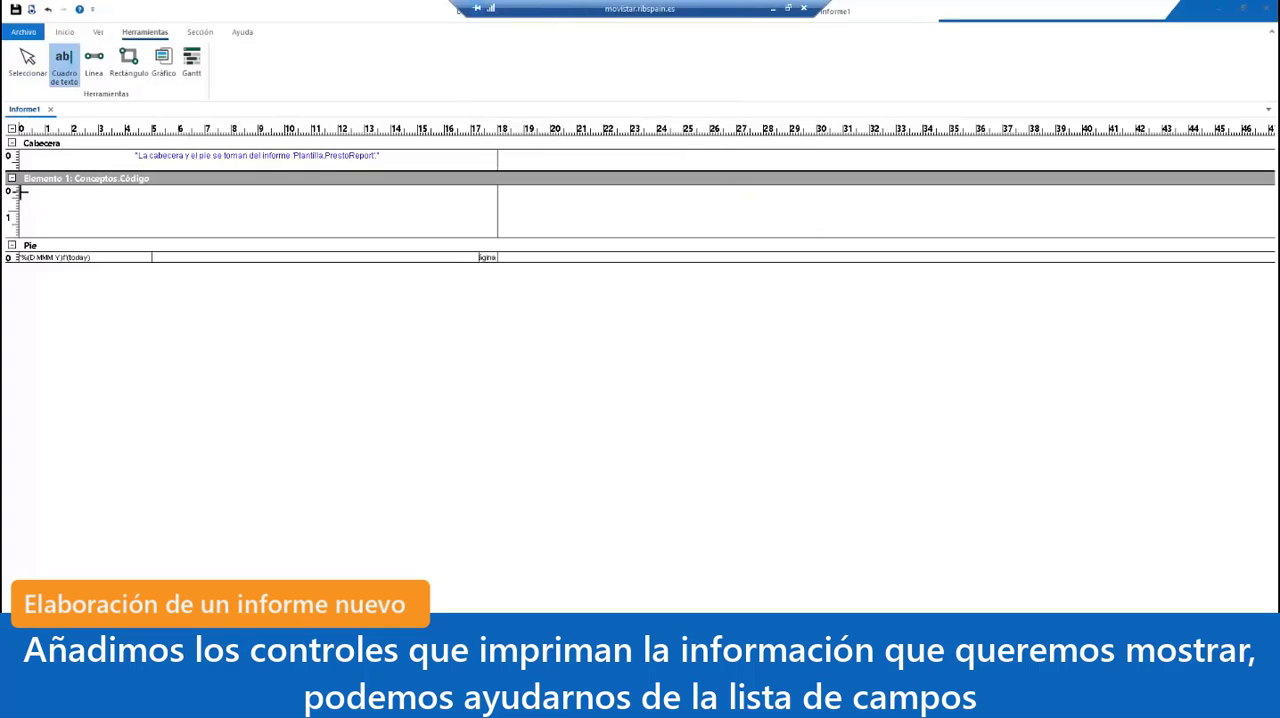
{"action": "left_click_drag", "start_coordinate": [19, 191], "coordinate": [85, 204]}
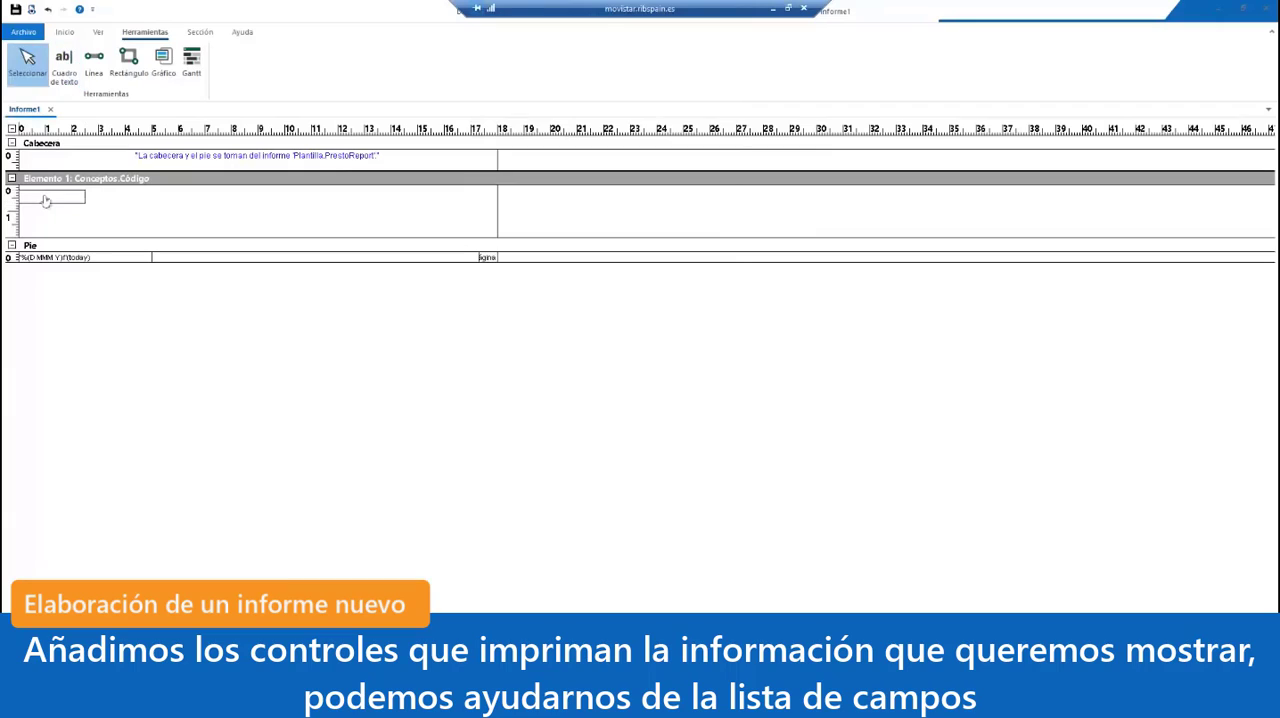
{"action": "double_click", "coordinate": [44, 200]}
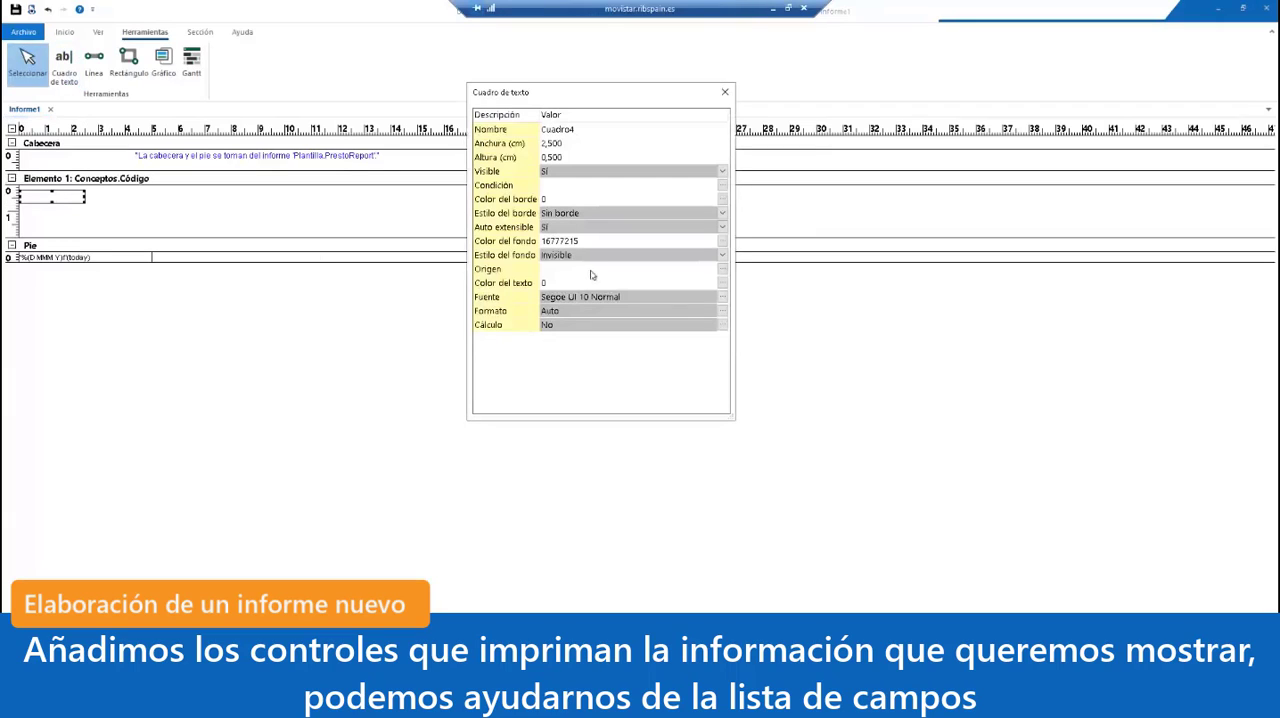
{"action": "left_click", "coordinate": [590, 270]}
{"action": "type", "text": "Conceptos.Código"}
{"action": "left_click", "coordinate": [612, 241]}
{"action": "left_click", "coordinate": [725, 92]}
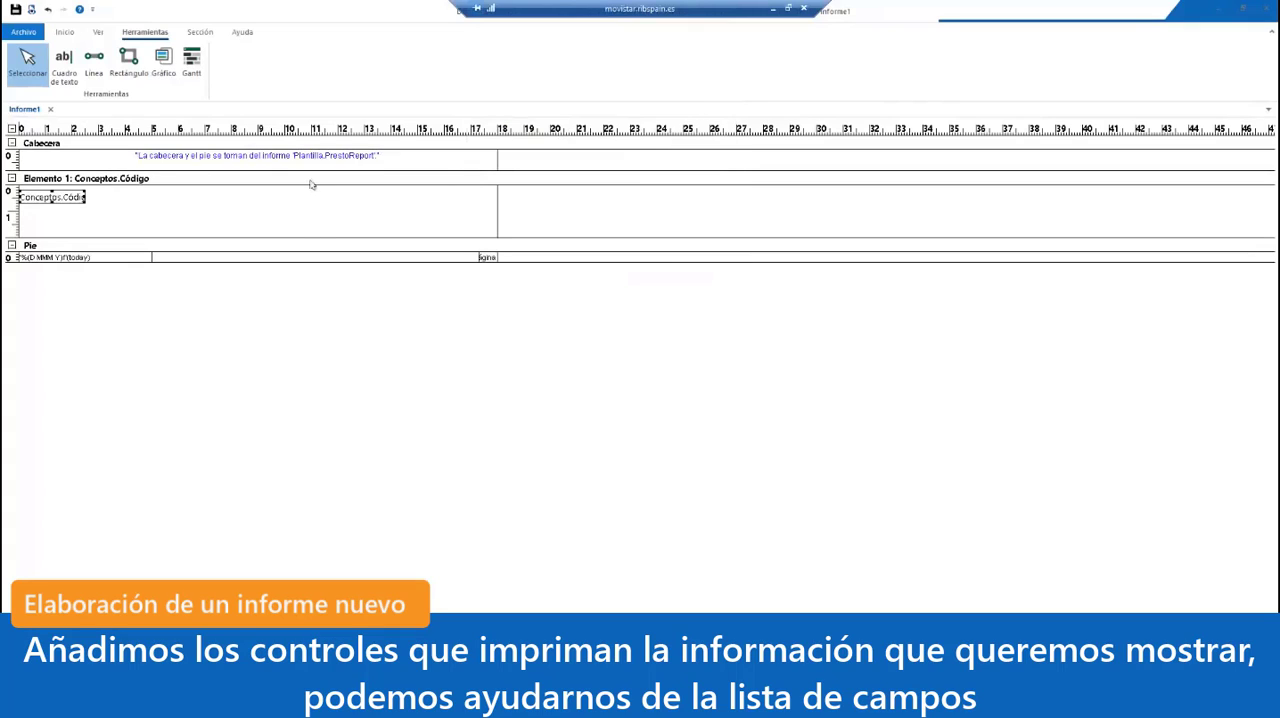
Step: From the list of fields, add the Resumen variable of the Conceptos table to Elemento 1, beside the Conceptos.Código box
{"action": "left_click", "coordinate": [97, 32]}
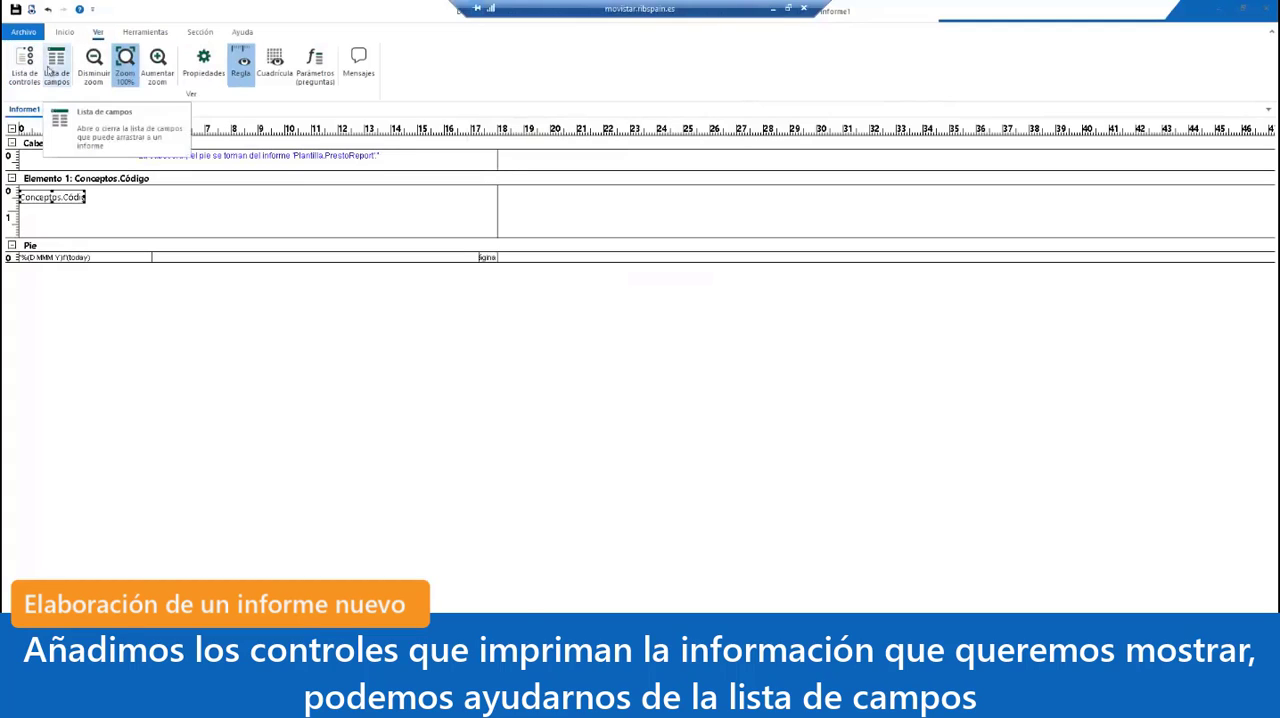
{"action": "left_click", "coordinate": [51, 70]}
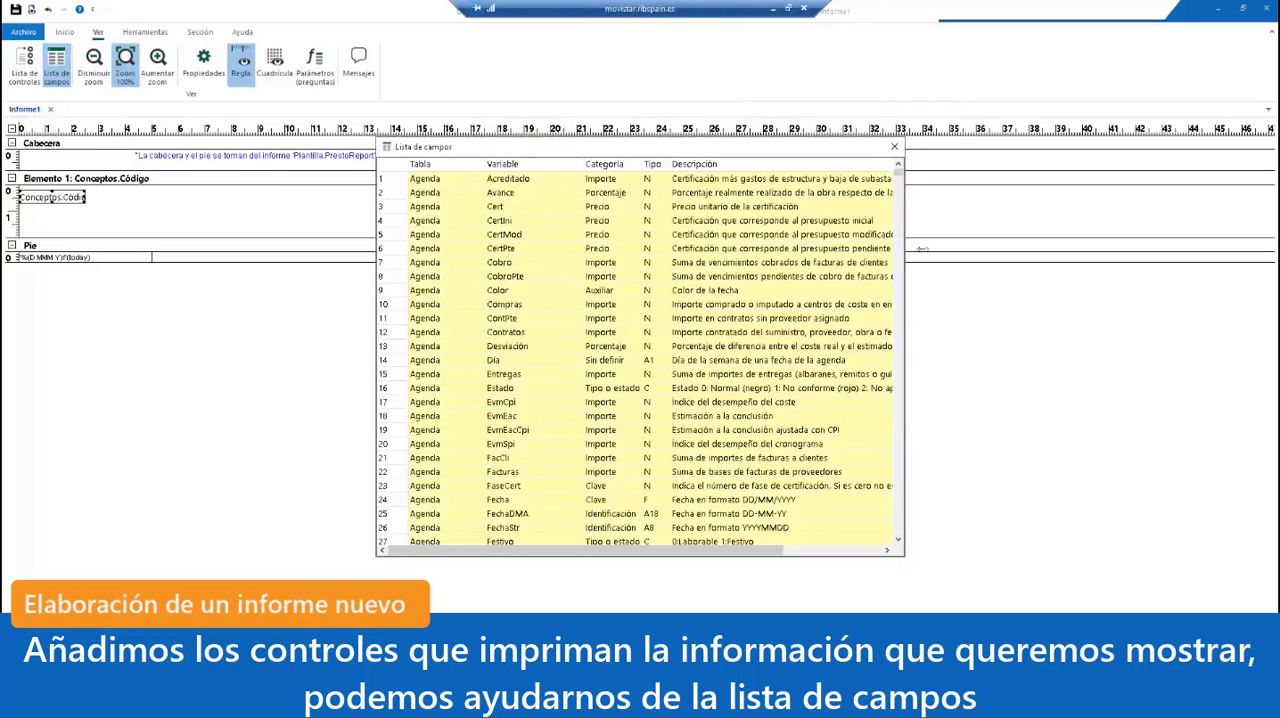
{"action": "left_click_drag", "start_coordinate": [900, 175], "coordinate": [895, 250]}
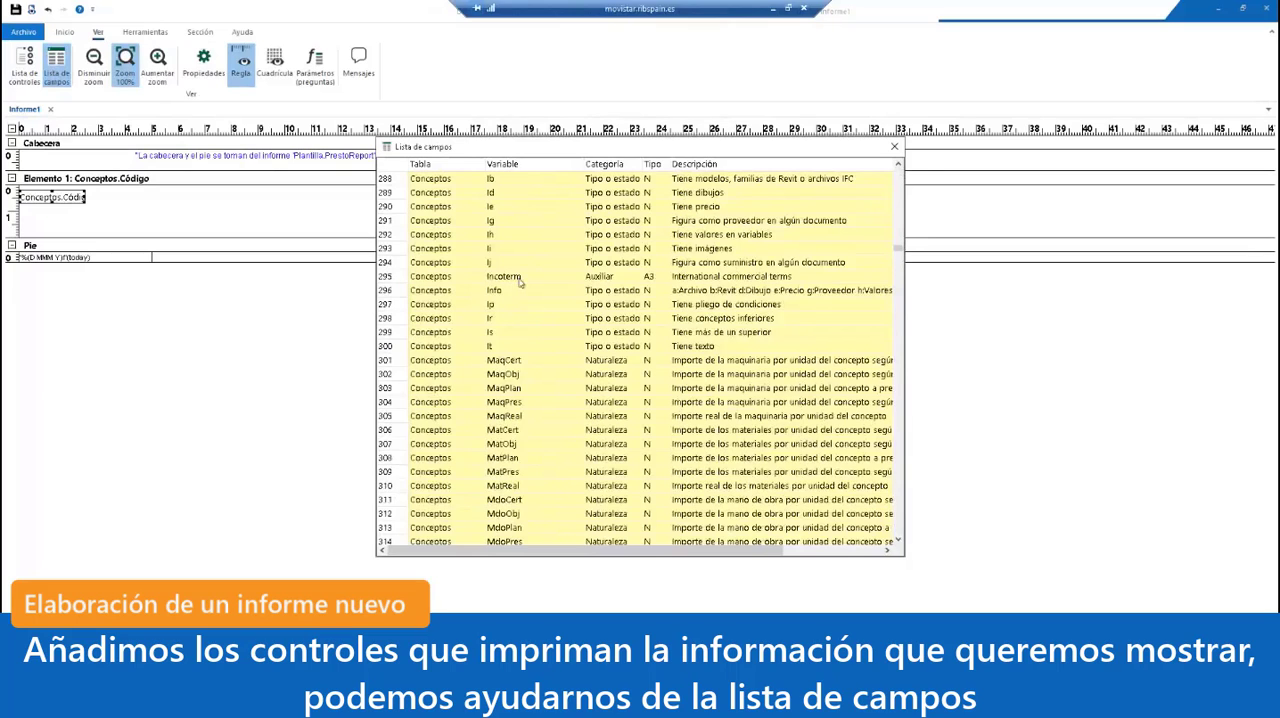
{"action": "scroll", "coordinate": [519, 290], "scroll_direction": "down", "scroll_amount": 15}
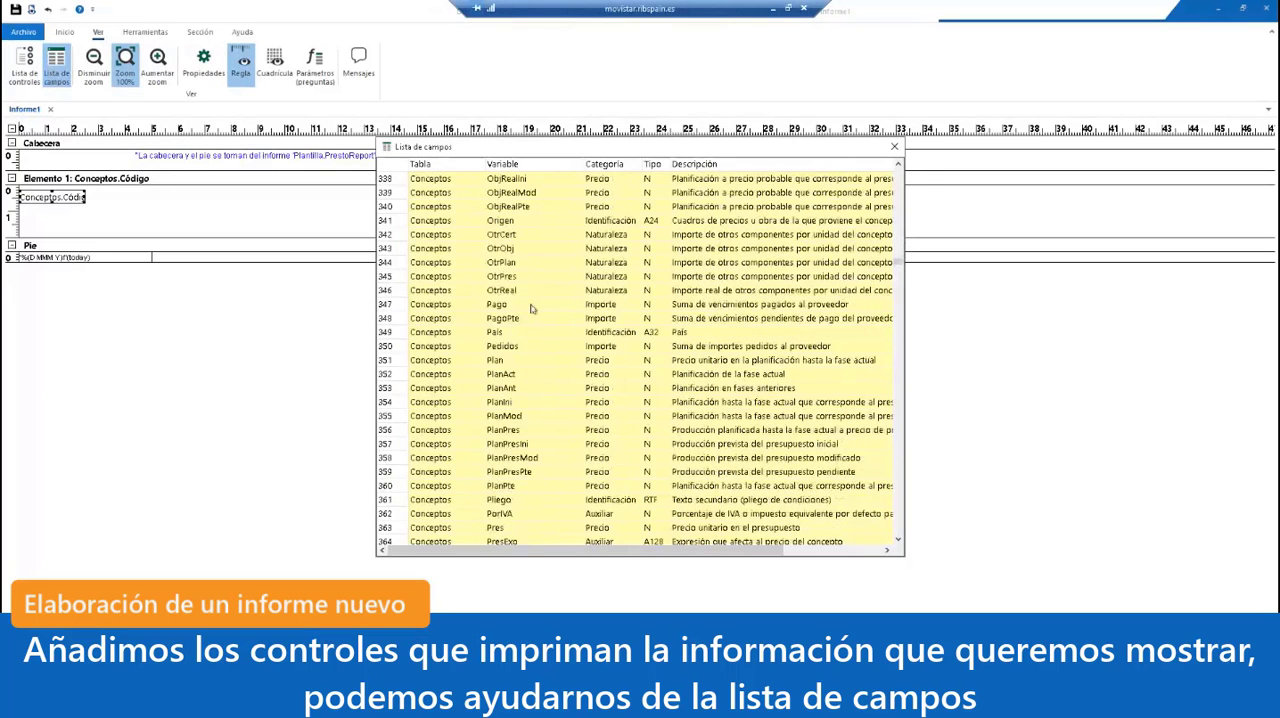
{"action": "scroll", "coordinate": [531, 309], "scroll_direction": "down", "scroll_amount": 9}
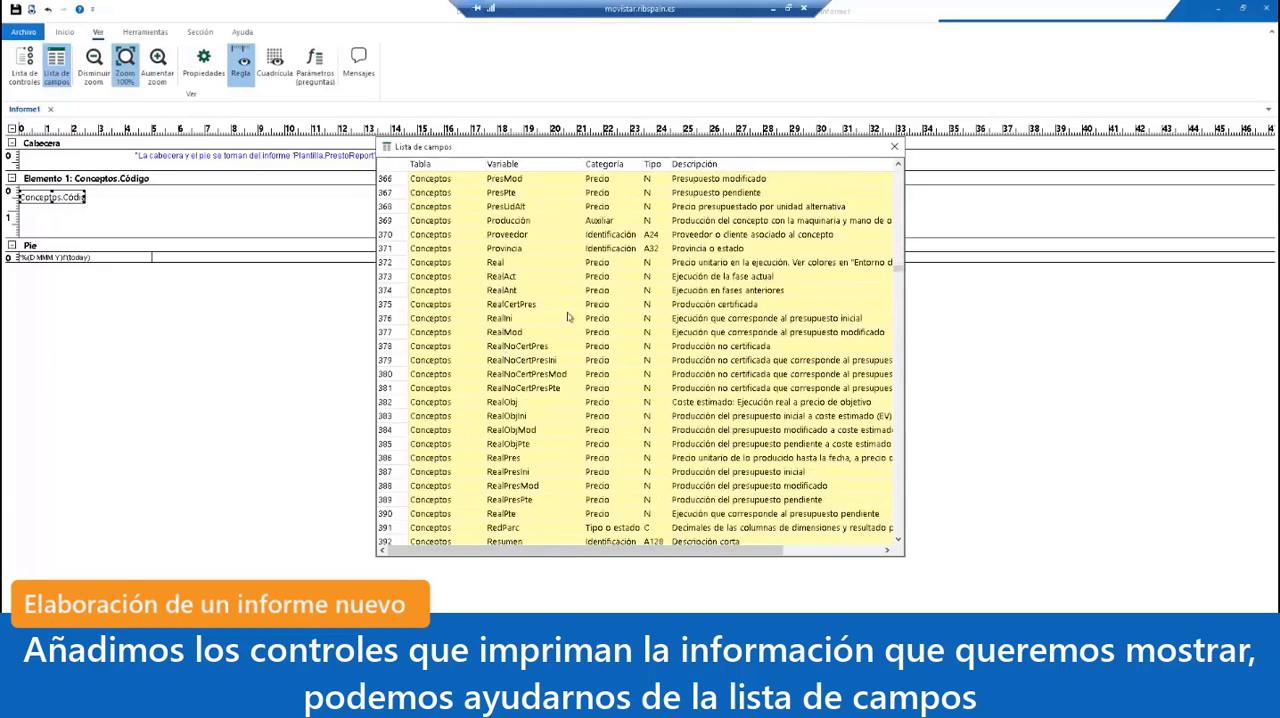
{"action": "scroll", "coordinate": [567, 317], "scroll_direction": "down", "scroll_amount": 2}
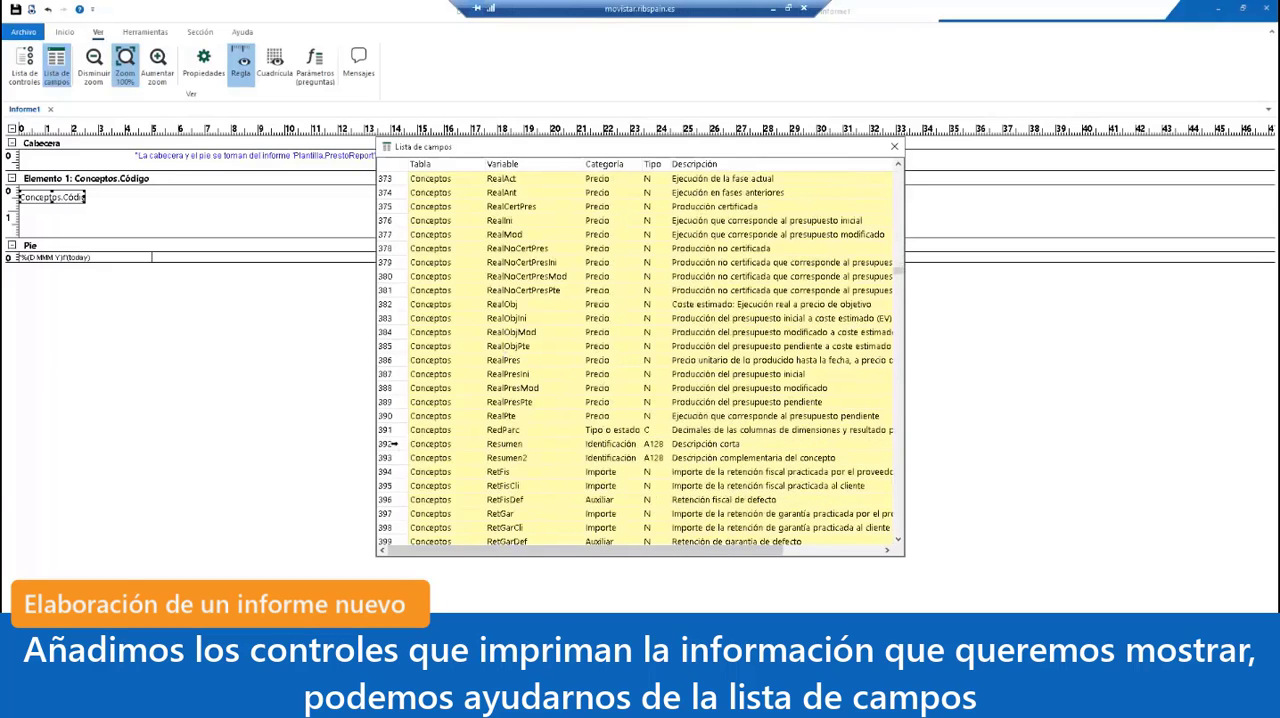
{"action": "left_click", "coordinate": [489, 444]}
{"action": "left_click_drag", "start_coordinate": [533, 447], "coordinate": [321, 199]}
{"action": "left_click", "coordinate": [895, 147]}
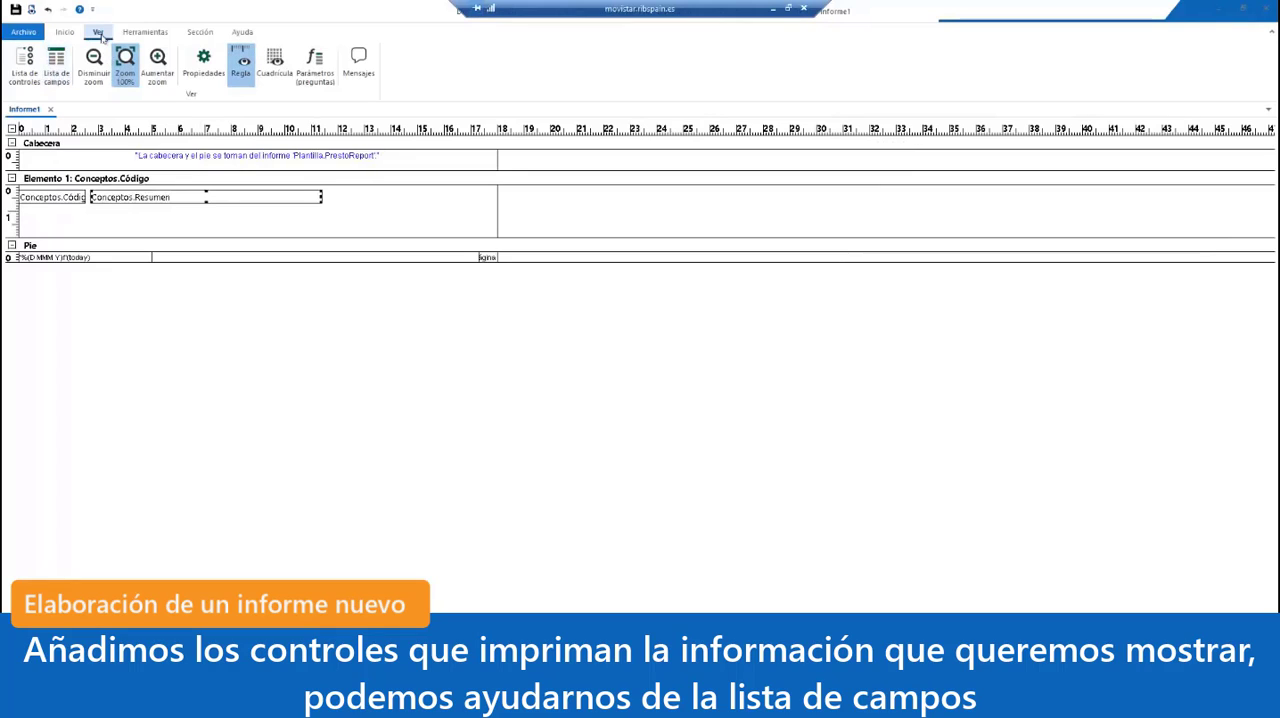
Step: Add a text box about 1.7 by 0.5 cm near the far end of Elemento 1's row, with Conceptos.Pres as its Origen
{"action": "left_click", "coordinate": [144, 33]}
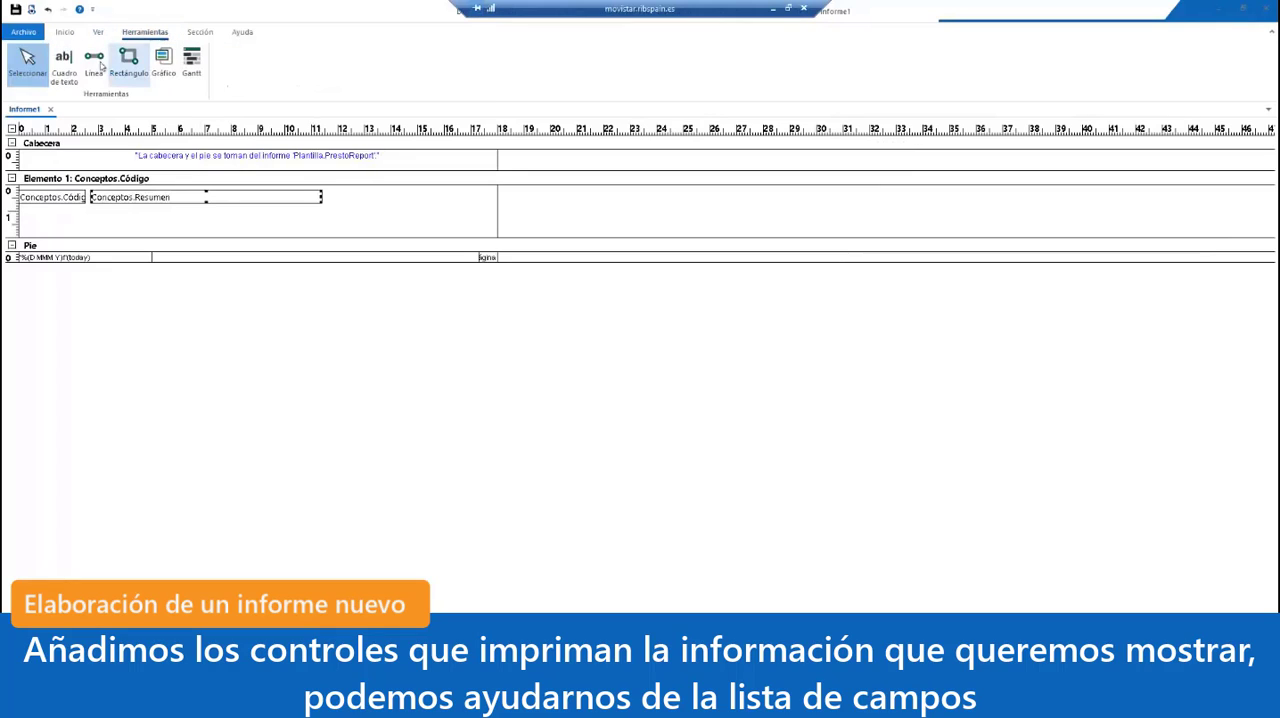
{"action": "left_click", "coordinate": [72, 68]}
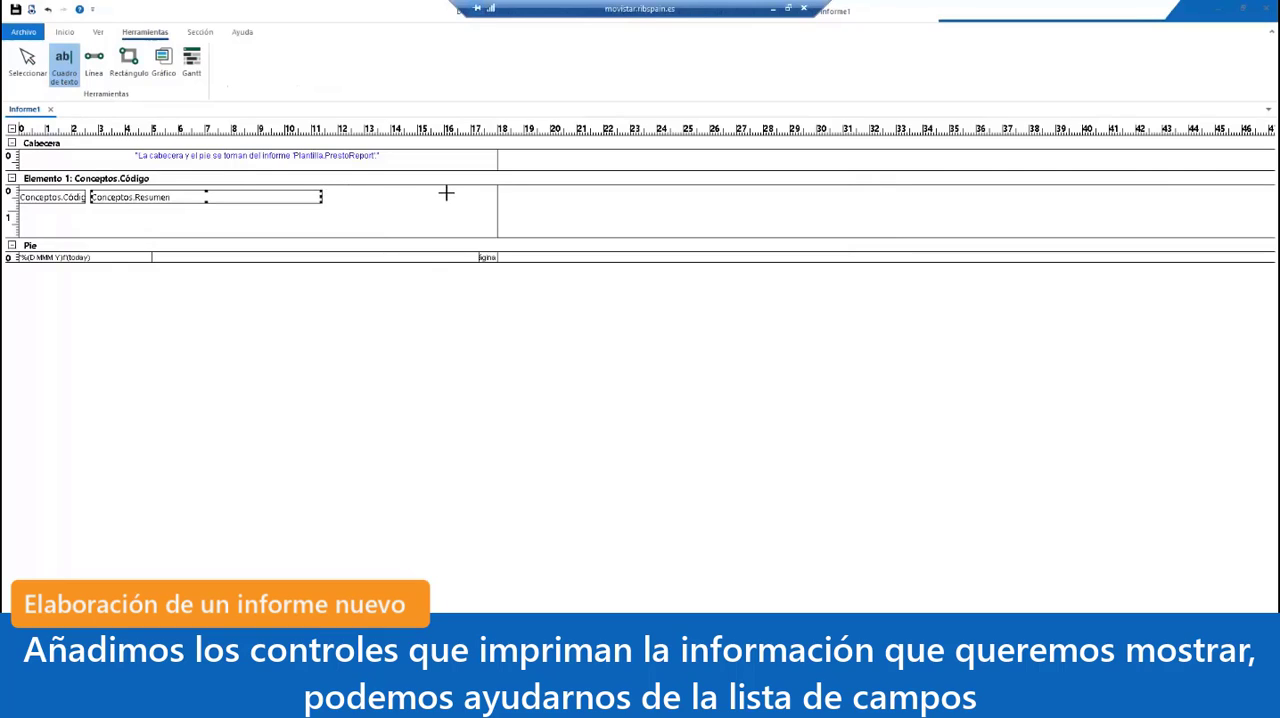
{"action": "left_click_drag", "start_coordinate": [446, 192], "coordinate": [492, 204]}
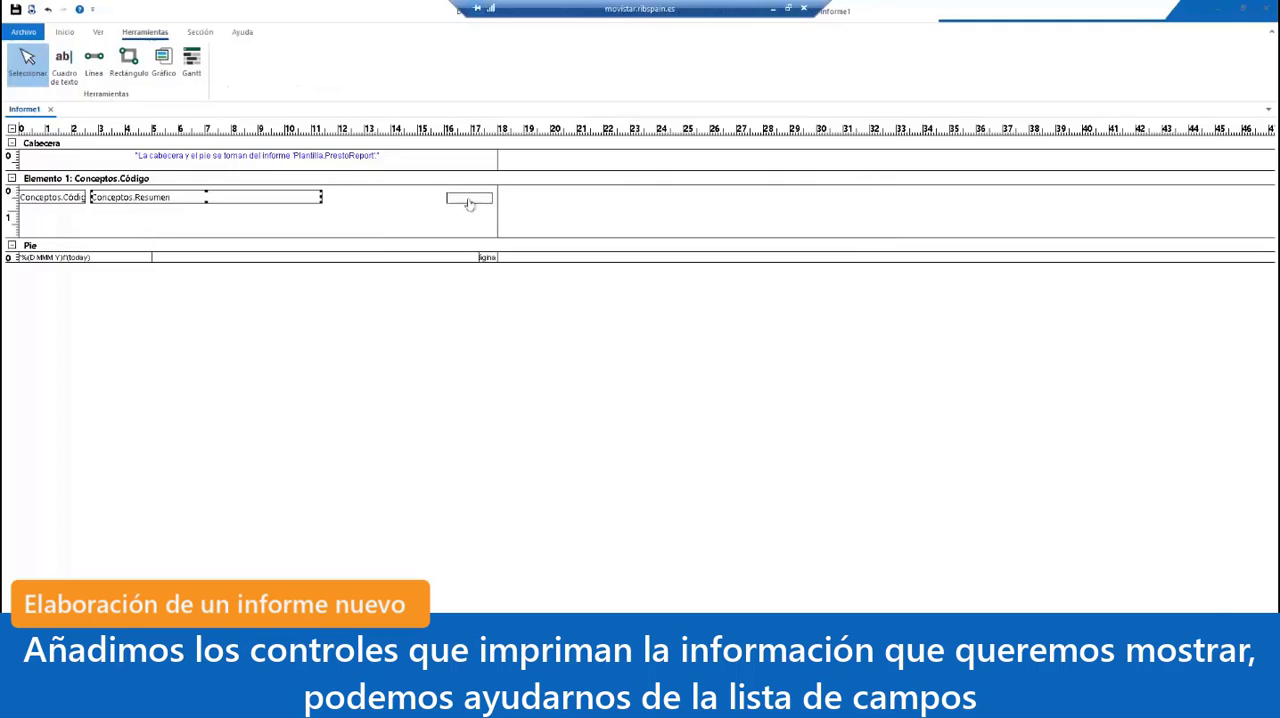
{"action": "left_click", "coordinate": [472, 199]}
{"action": "double_click", "coordinate": [470, 199]}
{"action": "left_click", "coordinate": [654, 270]}
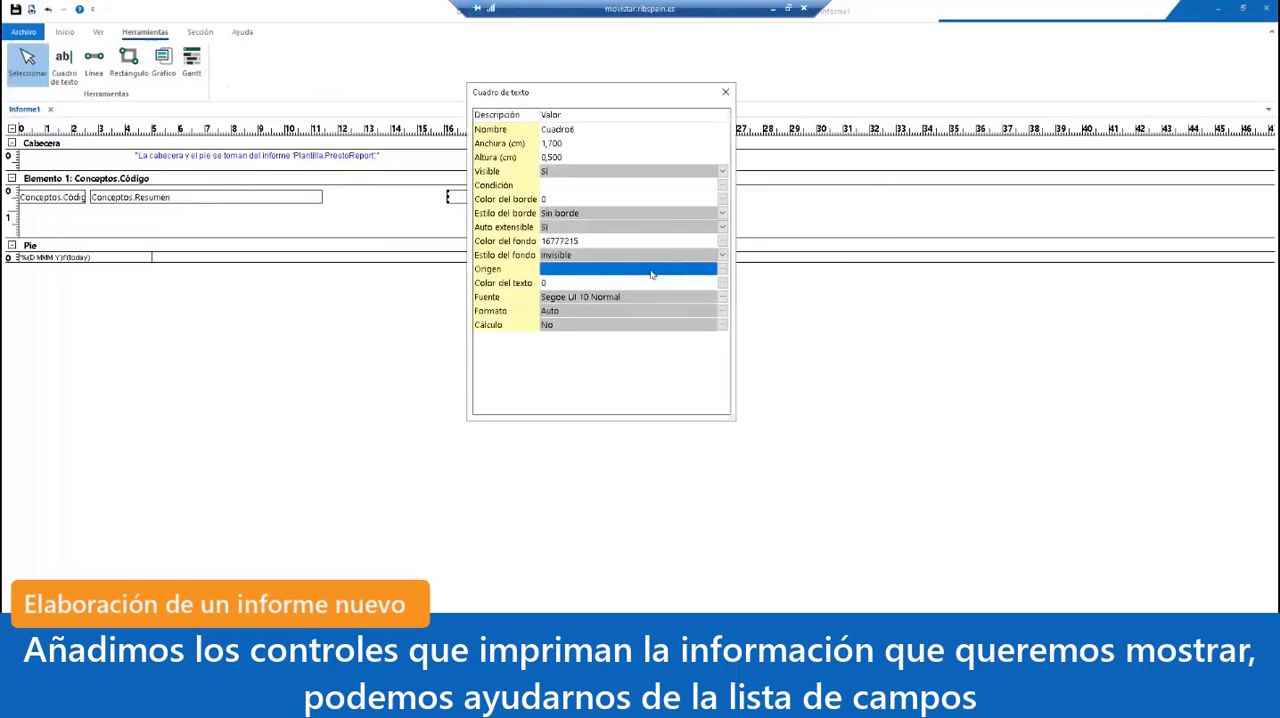
{"action": "type", "text": "Conceptos.P"}
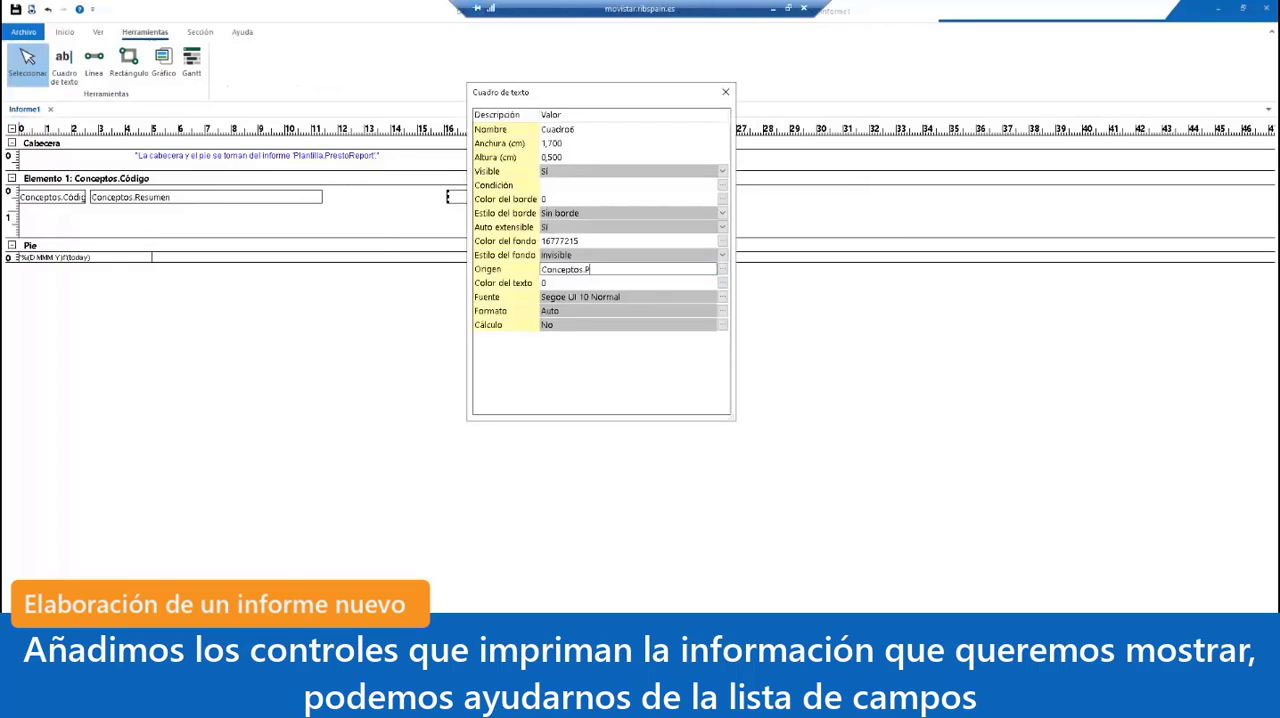
{"action": "type", "text": "res"}
{"action": "left_click", "coordinate": [678, 200]}
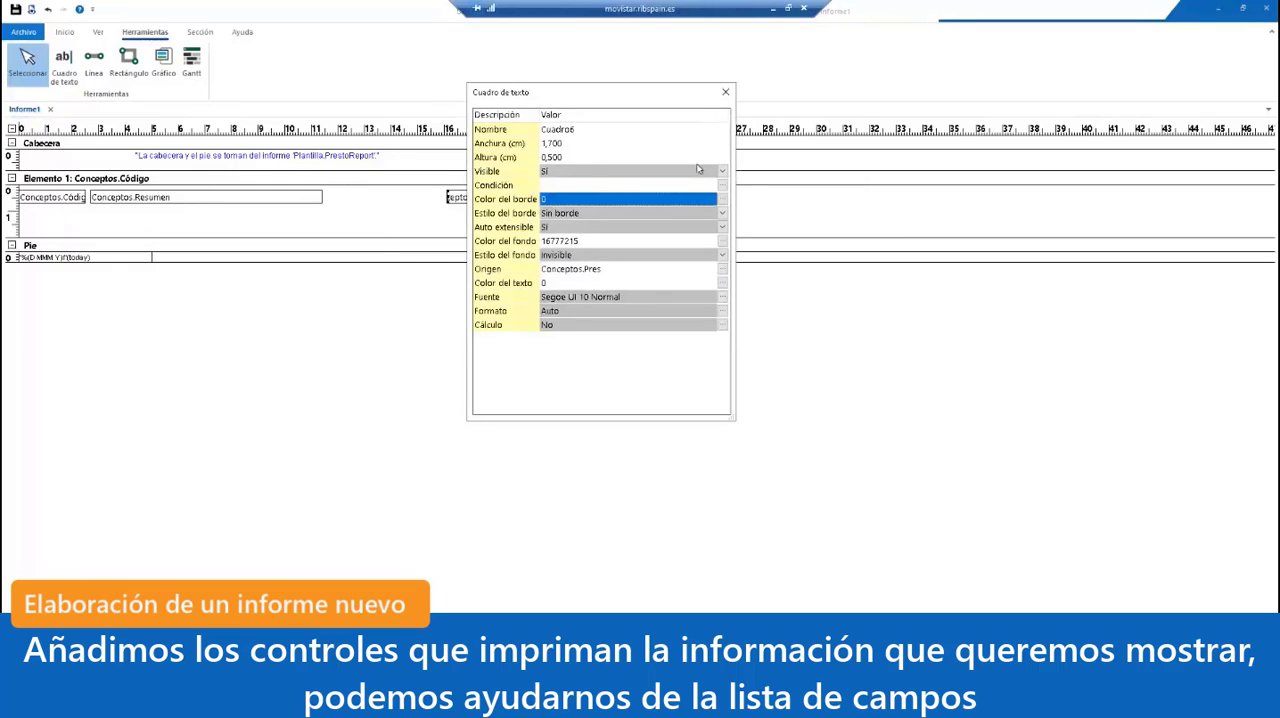
Step: Widen the Conceptos.Resumen box until it reaches the Conceptos.Pres box, and reduce Elemento 1's height to fit its row of text boxes
{"action": "left_click", "coordinate": [322, 200]}
{"action": "left_click_drag", "start_coordinate": [322, 198], "coordinate": [436, 206]}
{"action": "left_click", "coordinate": [435, 222]}
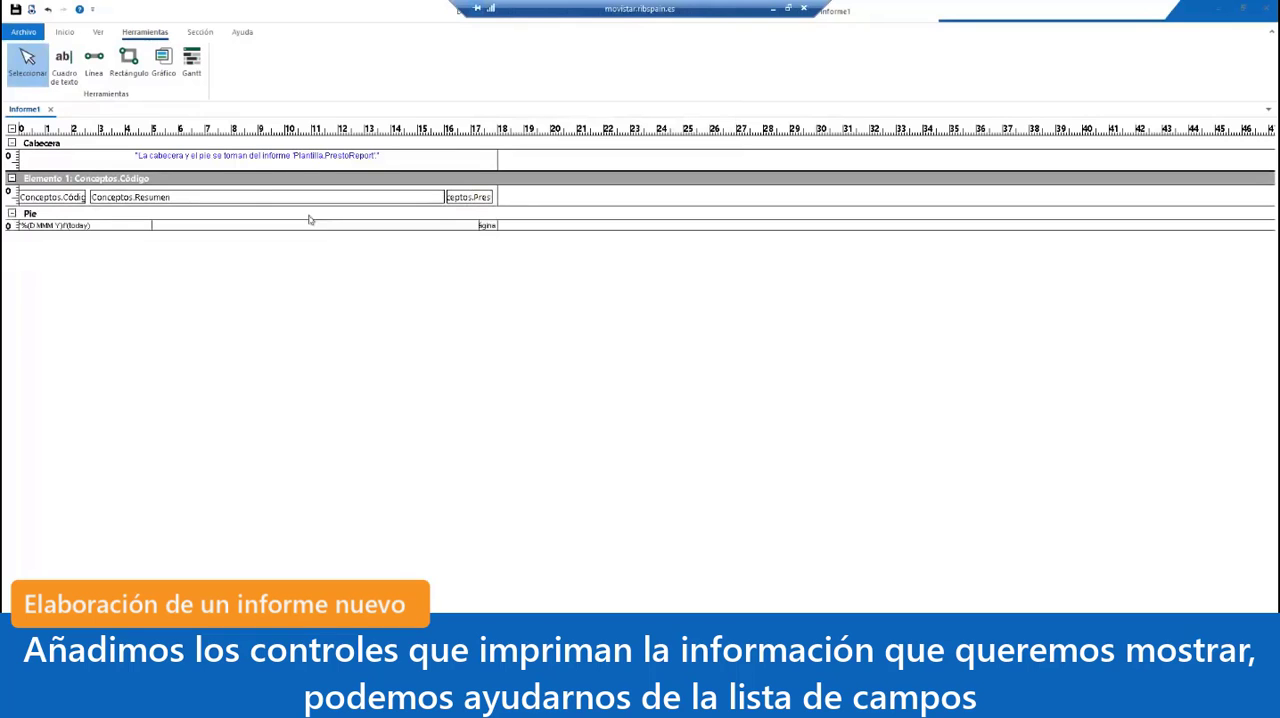
Step: Preview the report, go to its next page, zoom in on the list of concepts, and close the preview
{"action": "left_click", "coordinate": [32, 9]}
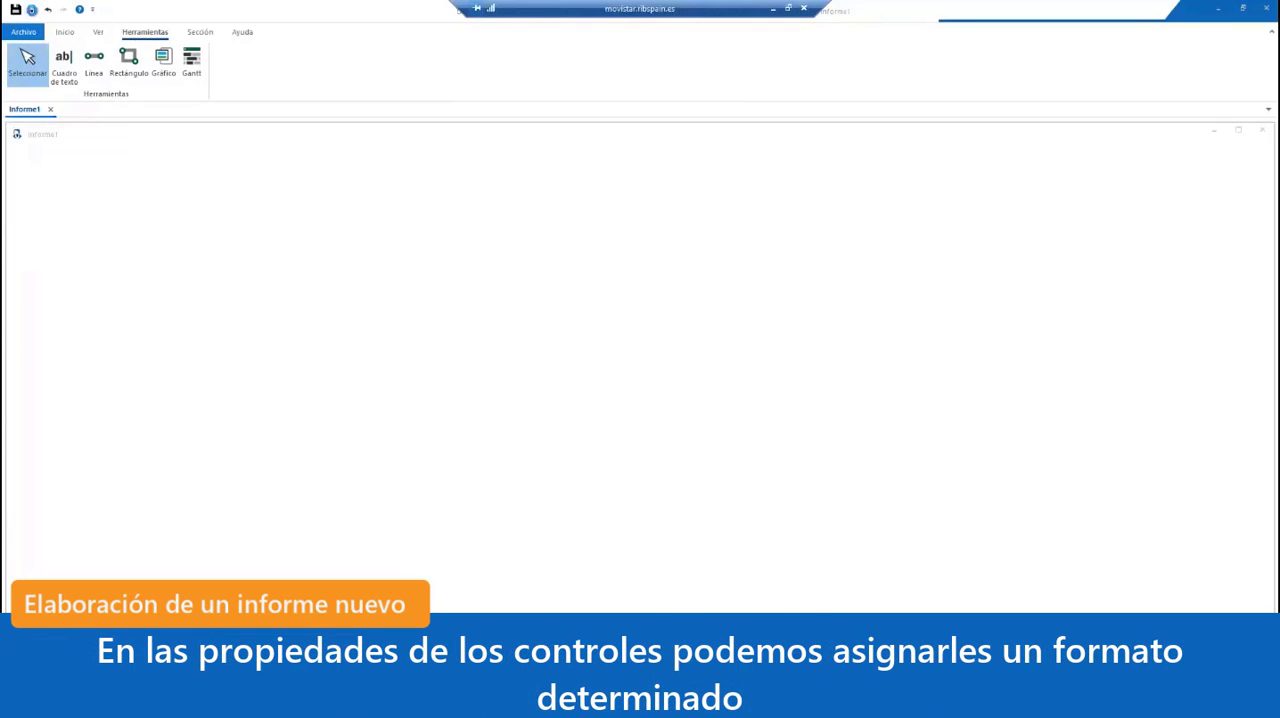
{"action": "left_click", "coordinate": [623, 263]}
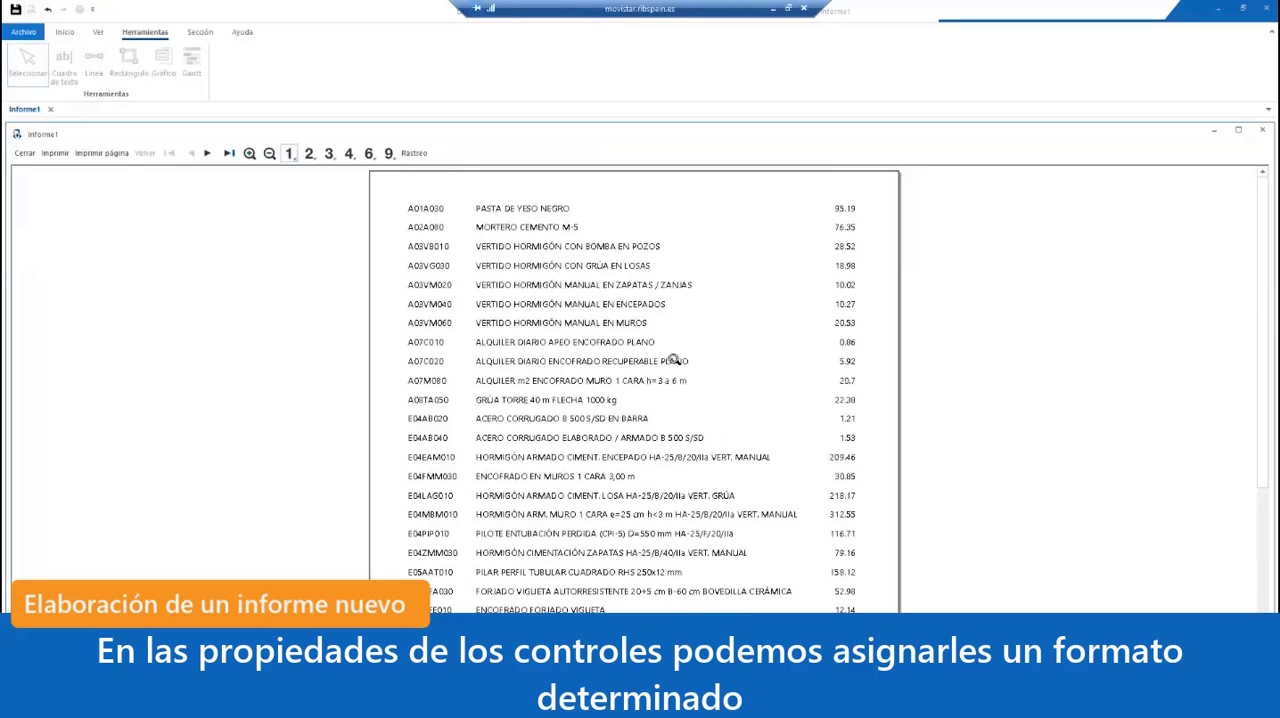
{"action": "scroll", "coordinate": [477, 387], "scroll_direction": "down", "scroll_amount": 5}
{"action": "scroll", "coordinate": [467, 350], "scroll_direction": "up", "scroll_amount": 5}
{"action": "left_click", "coordinate": [208, 153]}
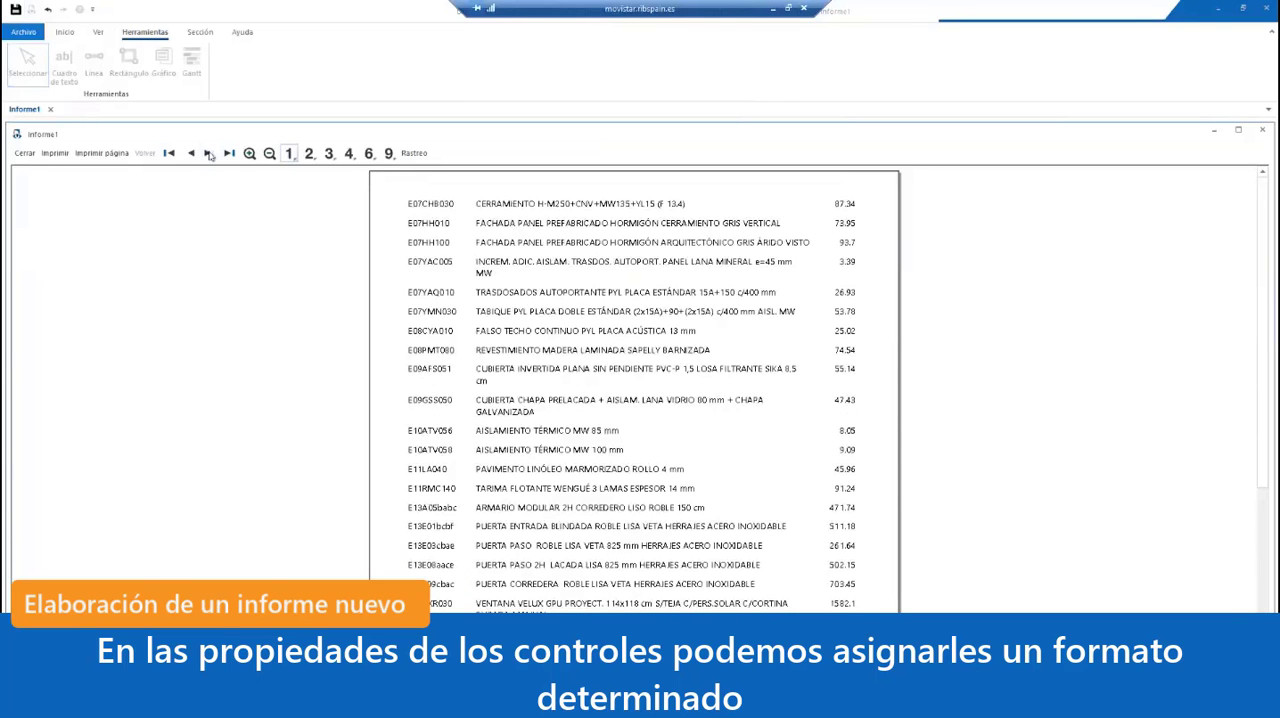
{"action": "left_click", "coordinate": [761, 232]}
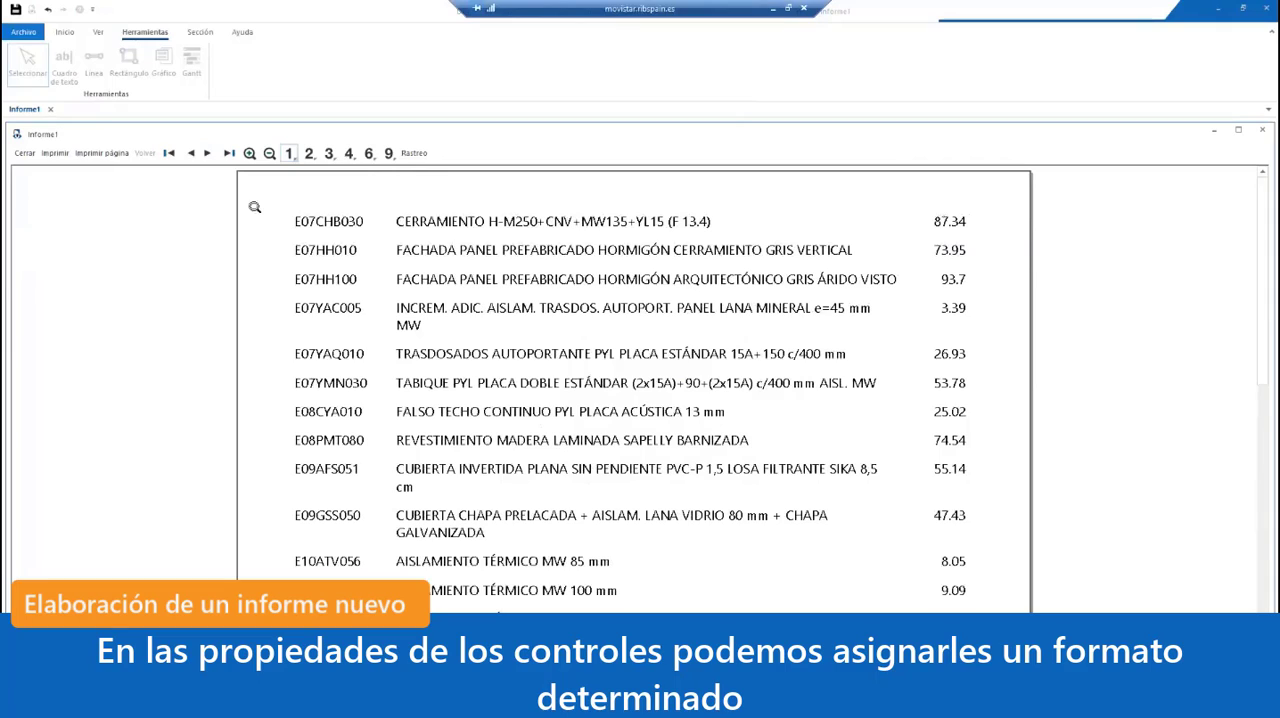
{"action": "left_click", "coordinate": [24, 155]}
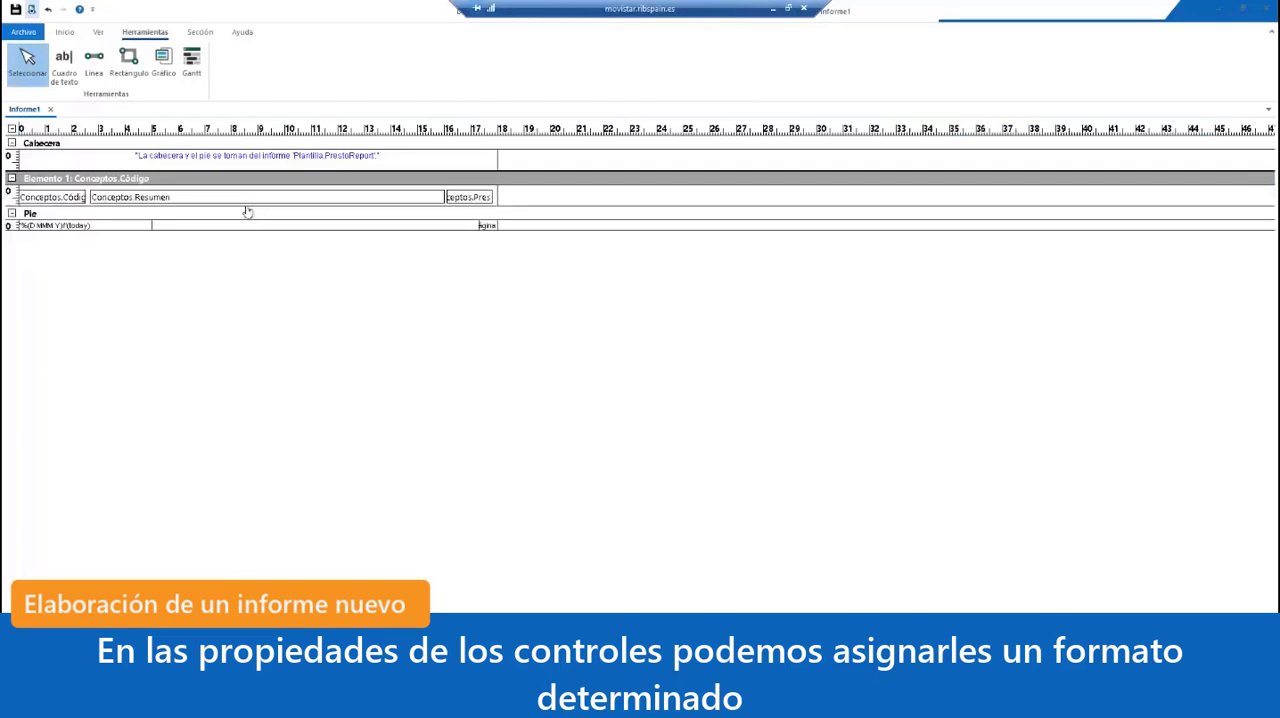
Step: Set the Formato of the Conceptos.Pres box in Elemento 1 to Numérico
{"action": "double_click", "coordinate": [478, 200]}
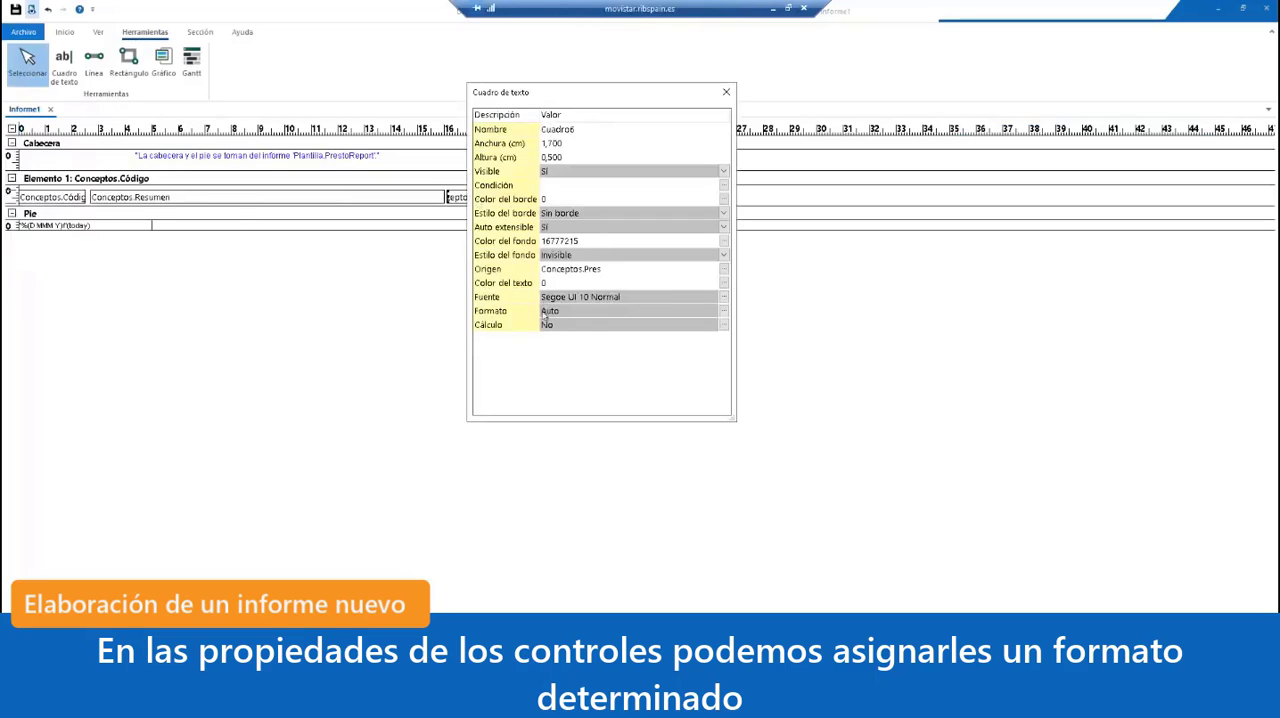
{"action": "left_click", "coordinate": [612, 269]}
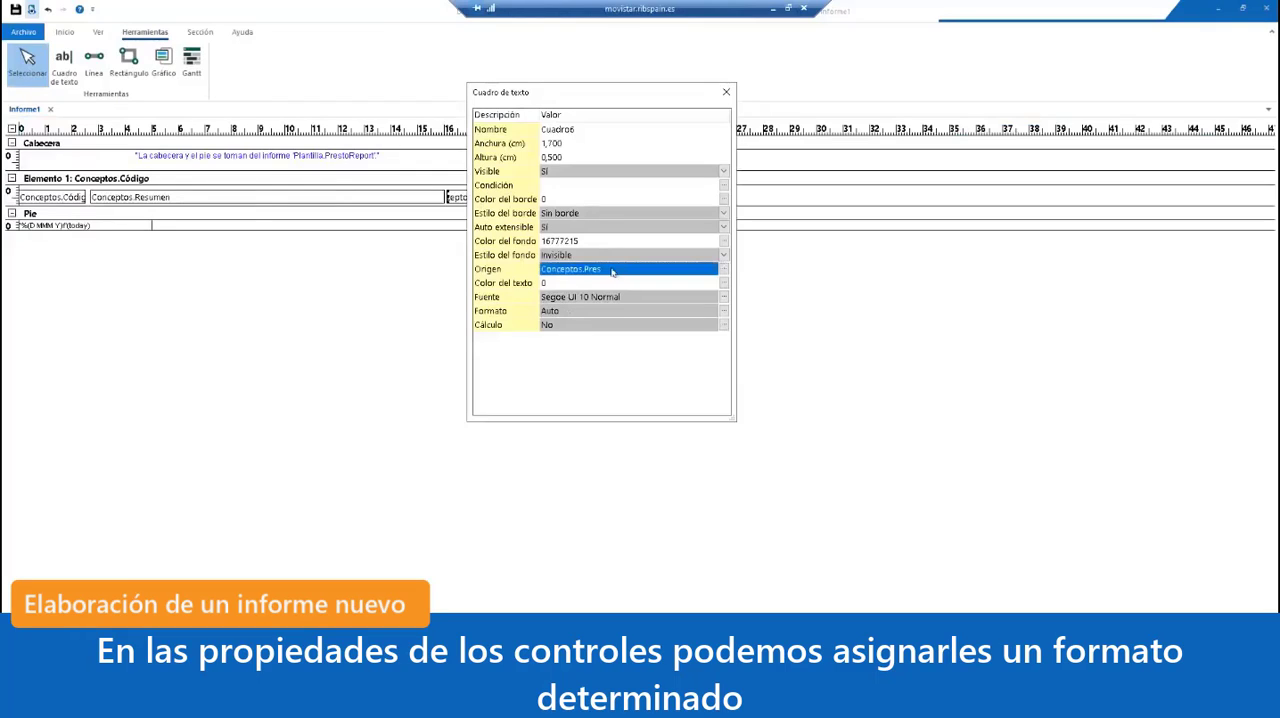
{"action": "left_click", "coordinate": [545, 270]}
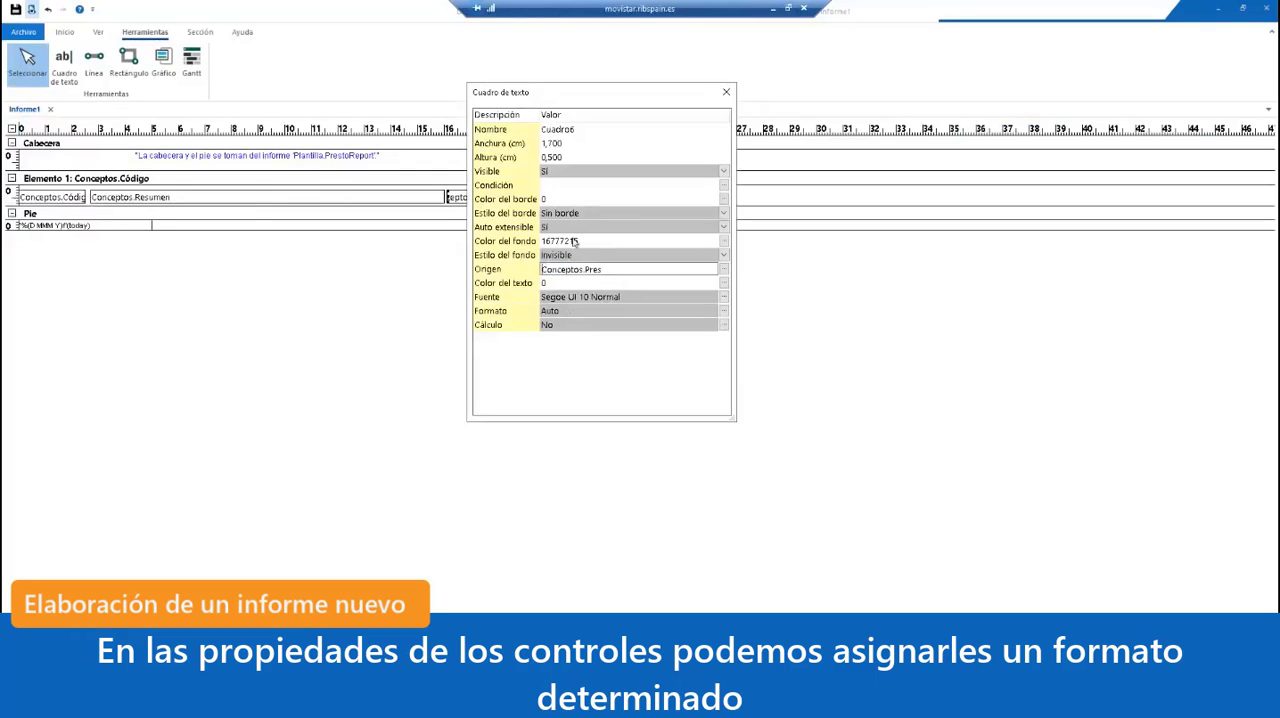
{"action": "type", "text": "%"}
{"action": "key", "text": "BackSpace"}
{"action": "left_click", "coordinate": [724, 314]}
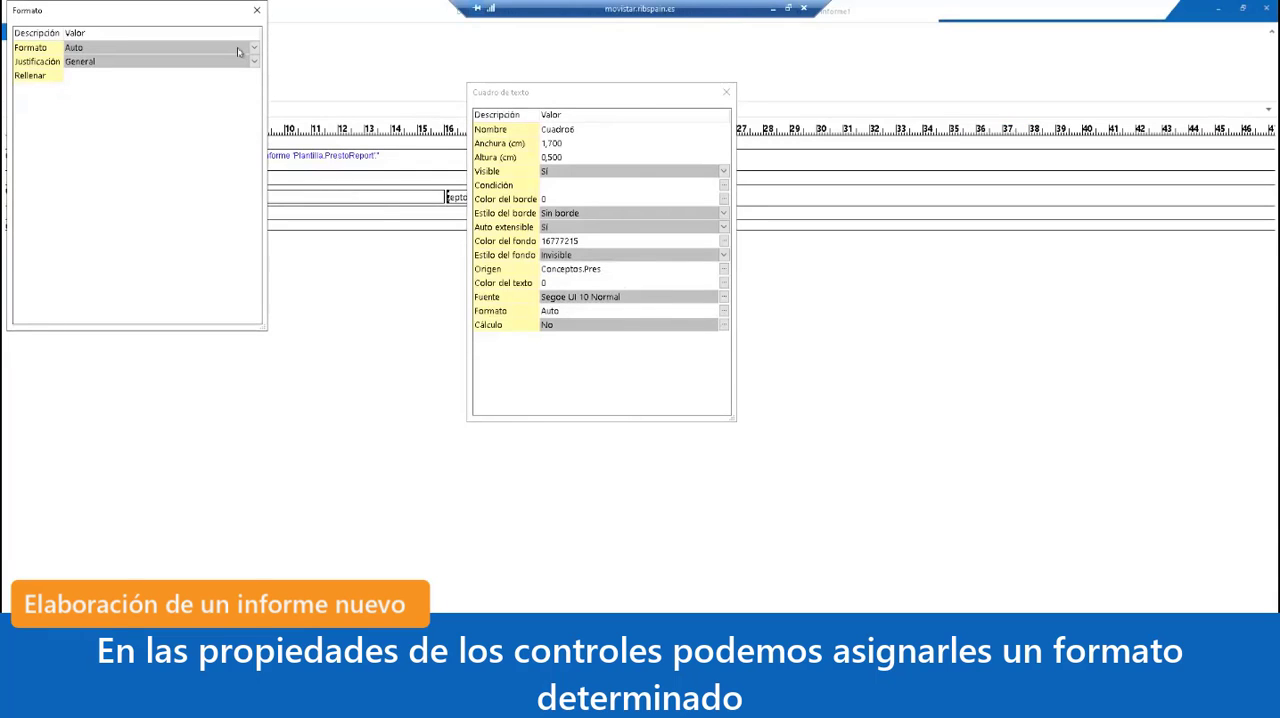
{"action": "left_click_drag", "start_coordinate": [182, 14], "coordinate": [554, 116]}
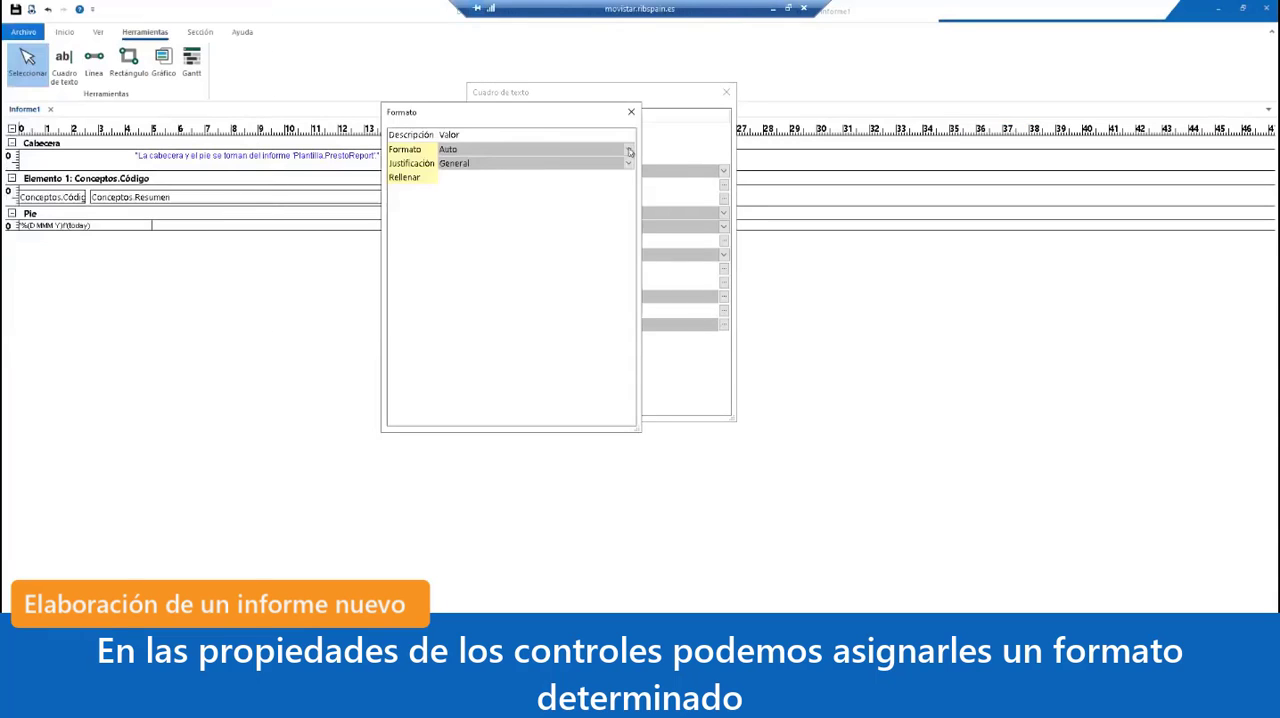
{"action": "left_click", "coordinate": [627, 150]}
{"action": "left_click", "coordinate": [586, 176]}
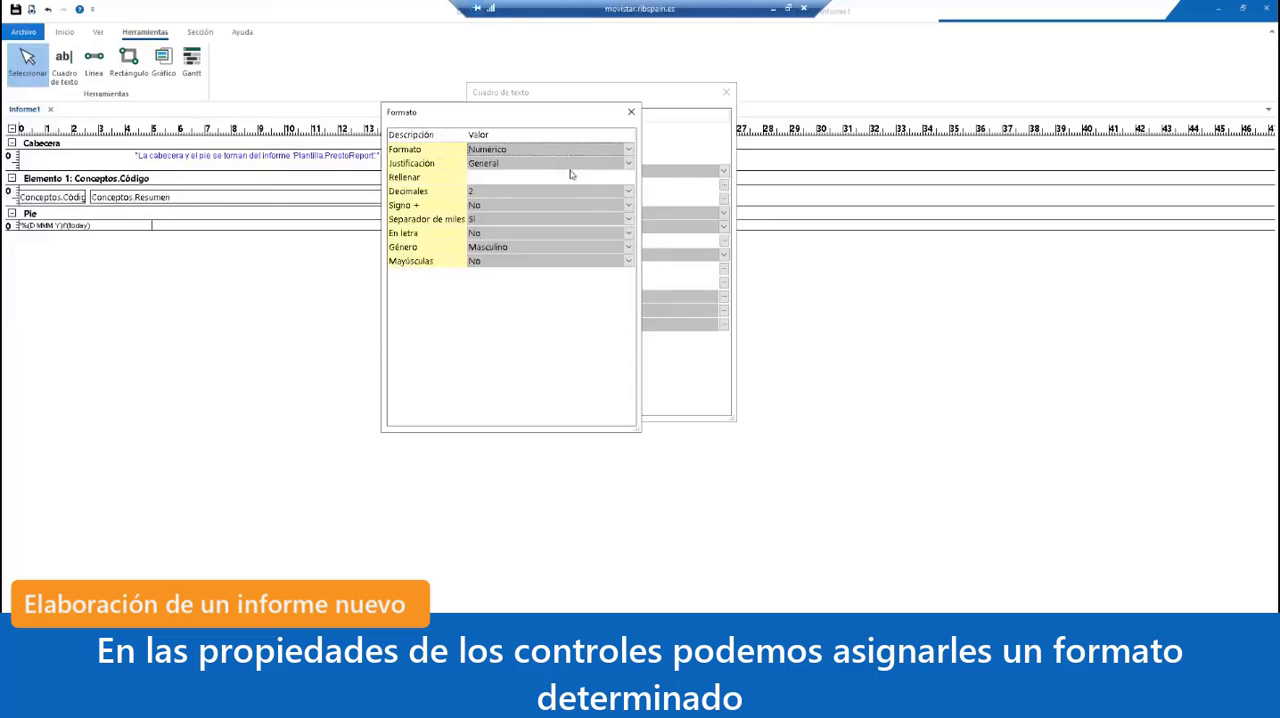
Step: Set the Conceptos.Pres box's number format to DecPar decimals and its Justificación to Derecha
{"action": "left_click", "coordinate": [627, 191]}
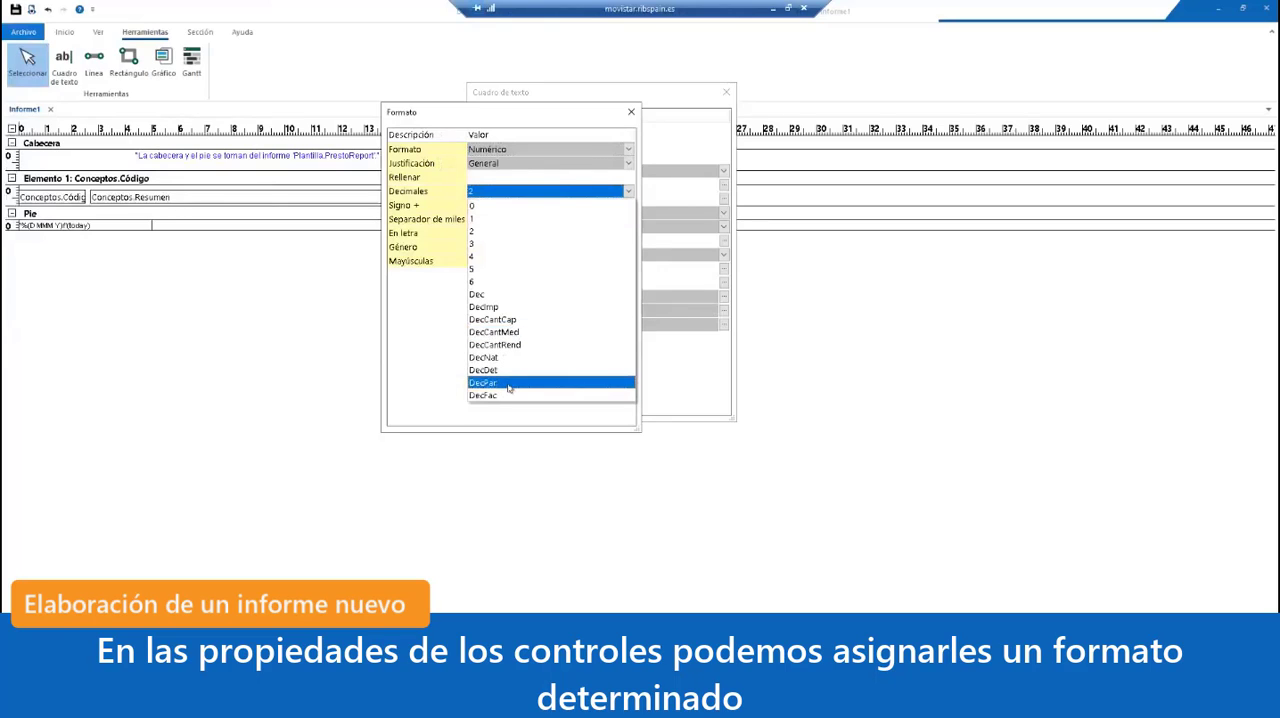
{"action": "left_click", "coordinate": [509, 383]}
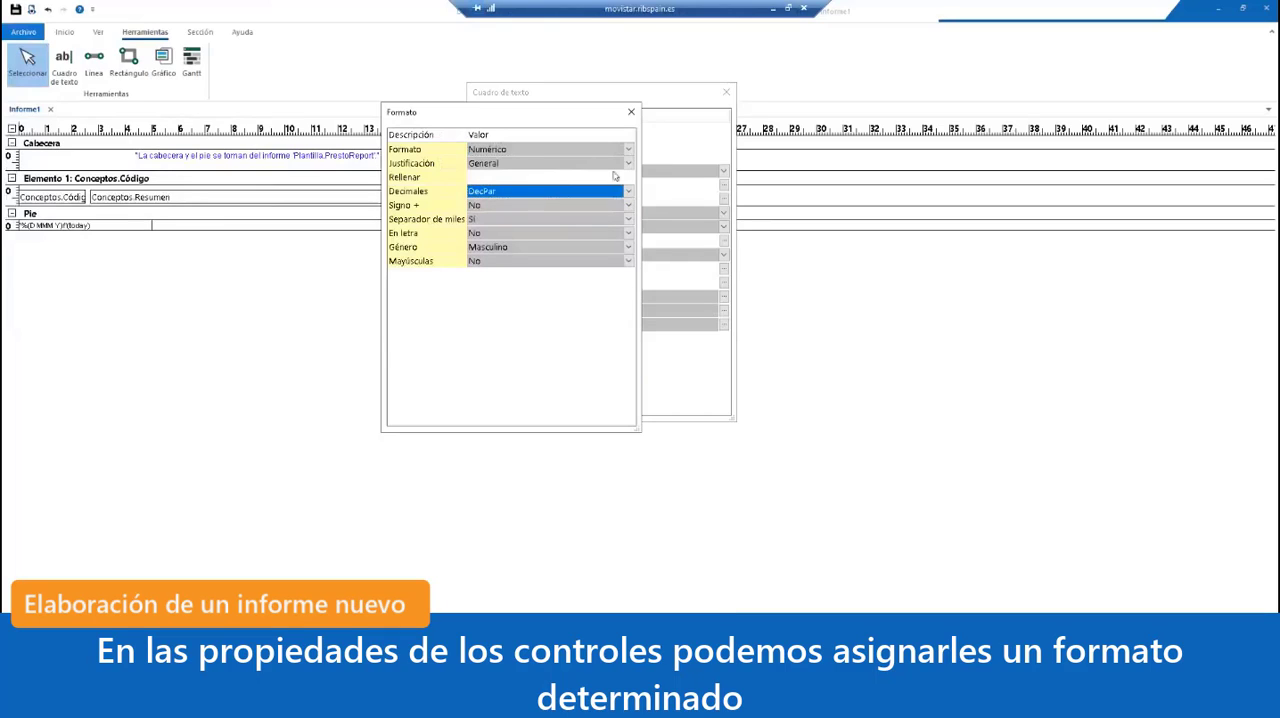
{"action": "left_click", "coordinate": [628, 164]}
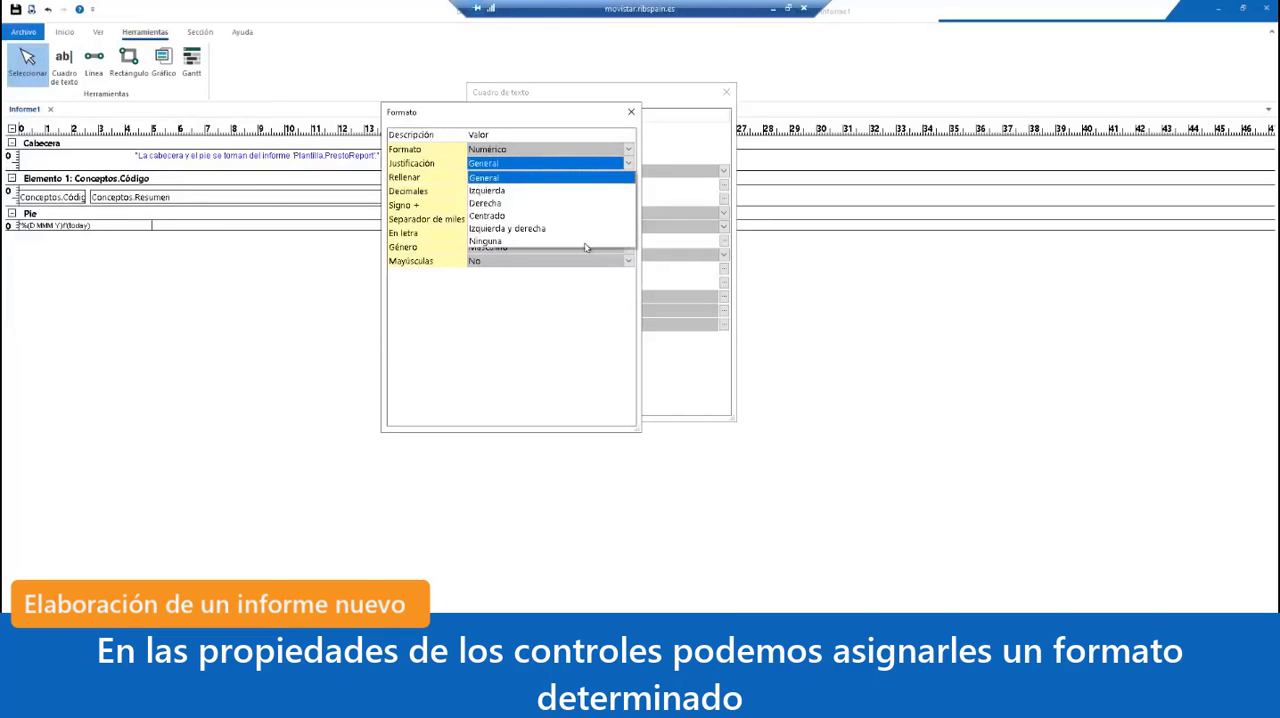
{"action": "left_click", "coordinate": [581, 203]}
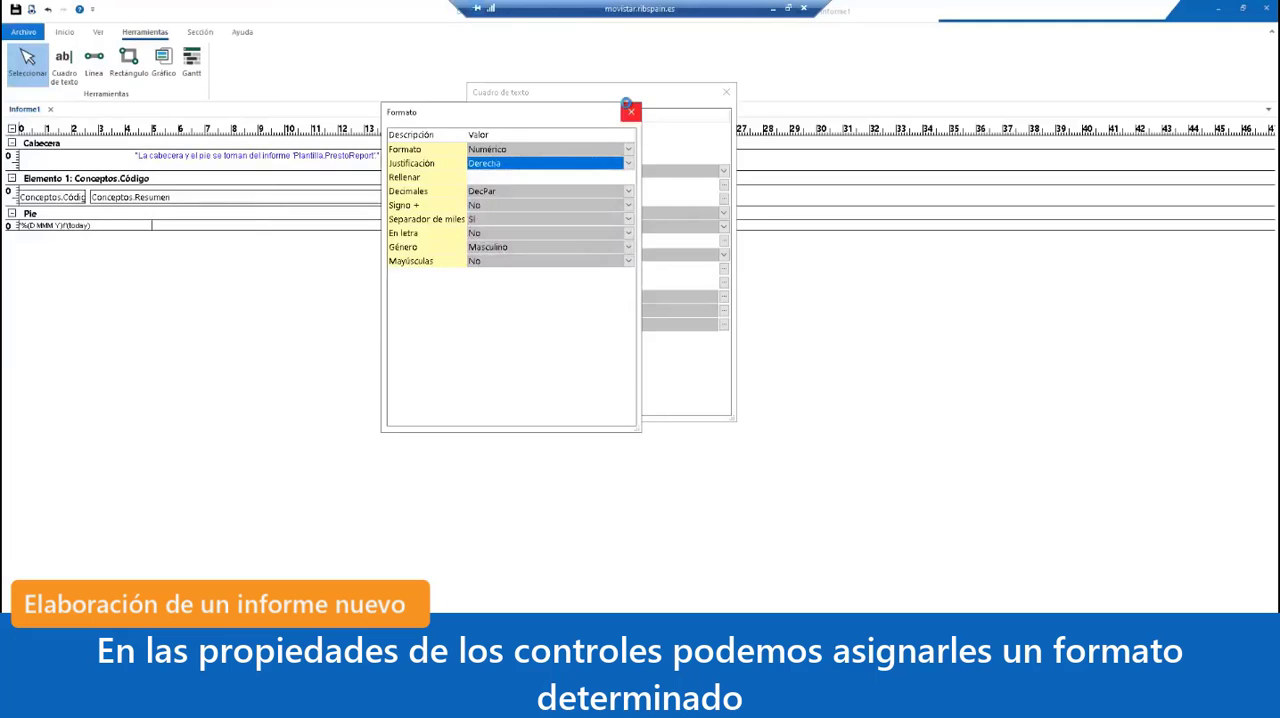
{"action": "left_click", "coordinate": [631, 111]}
{"action": "left_click", "coordinate": [726, 92]}
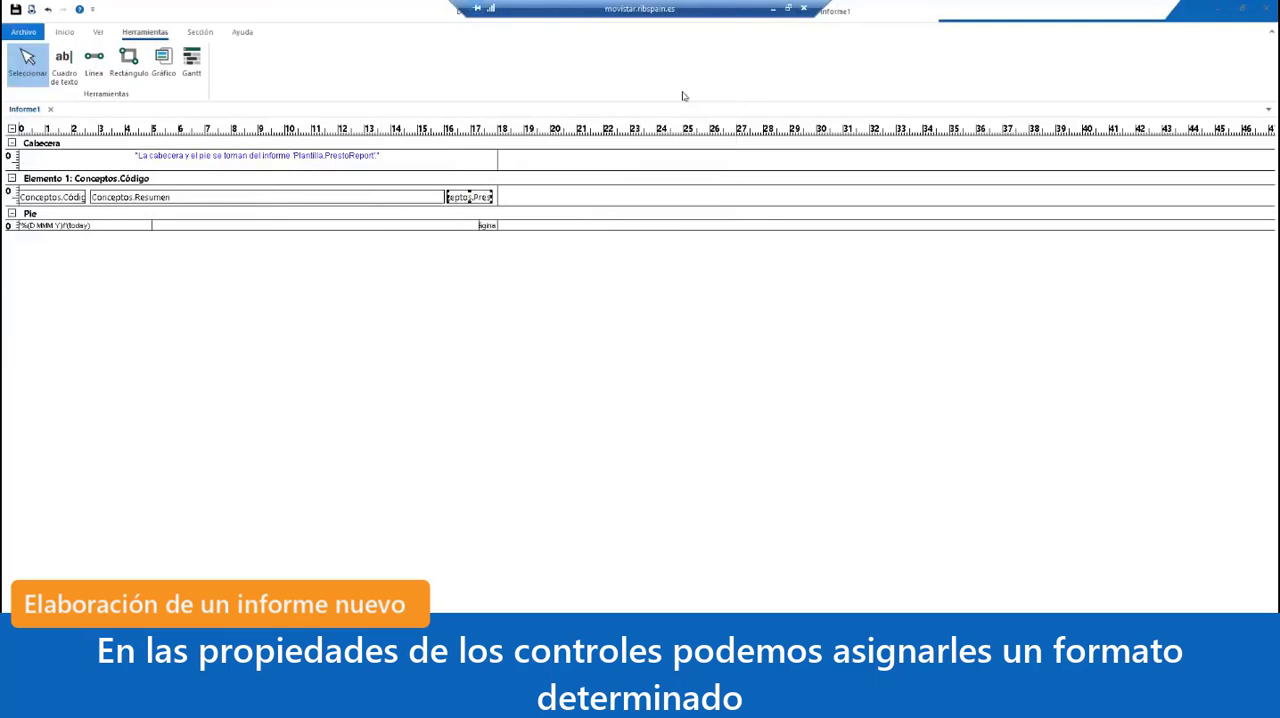
Step: Preview the report again to check how the prices are formatted, and close the preview
{"action": "left_click", "coordinate": [32, 9]}
{"action": "left_click", "coordinate": [689, 290]}
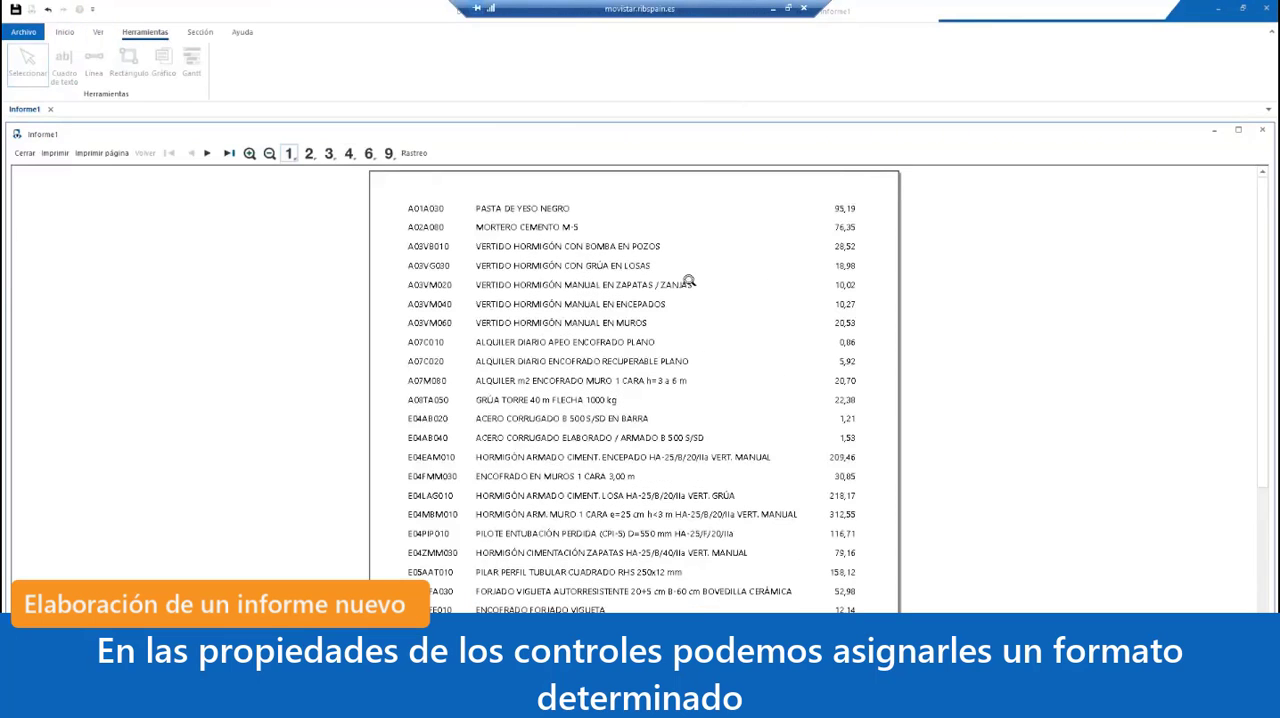
{"action": "left_click", "coordinate": [28, 156]}
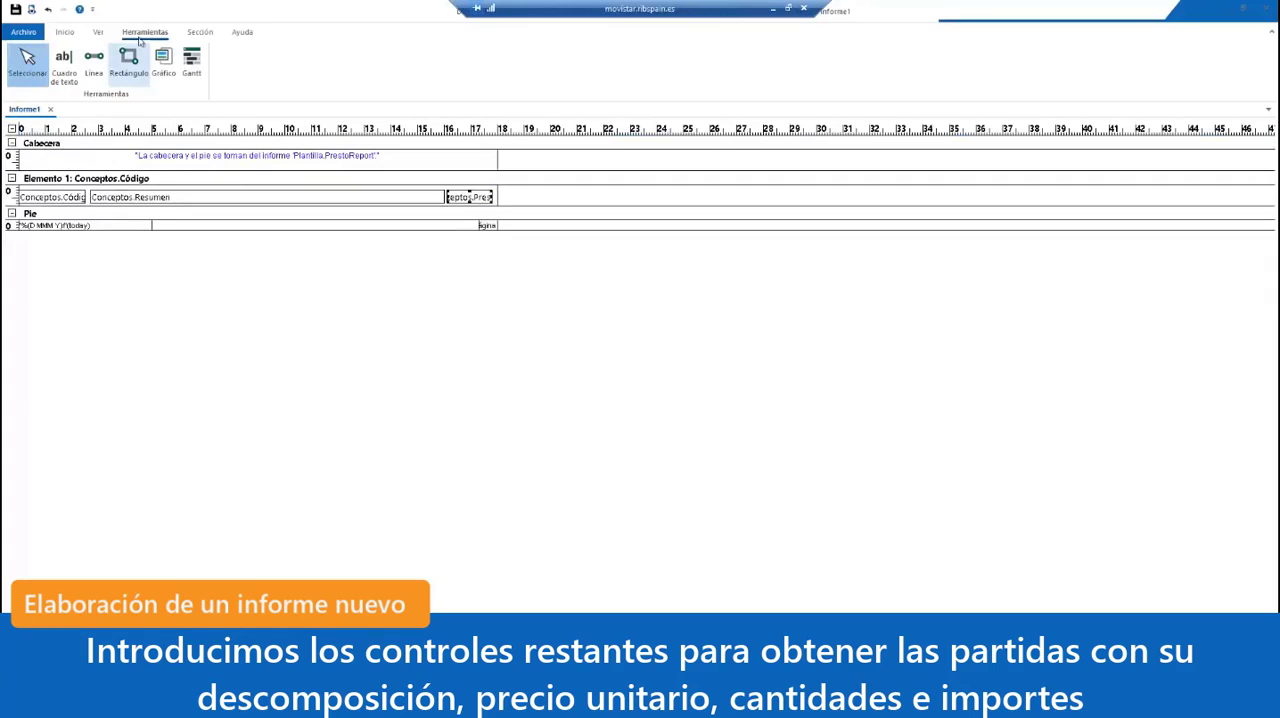
Step: Add an Elemento 2 section for the Relaciones table with key CodSup, and set its Máscara to Conceptos.Código
{"action": "left_click", "coordinate": [200, 32]}
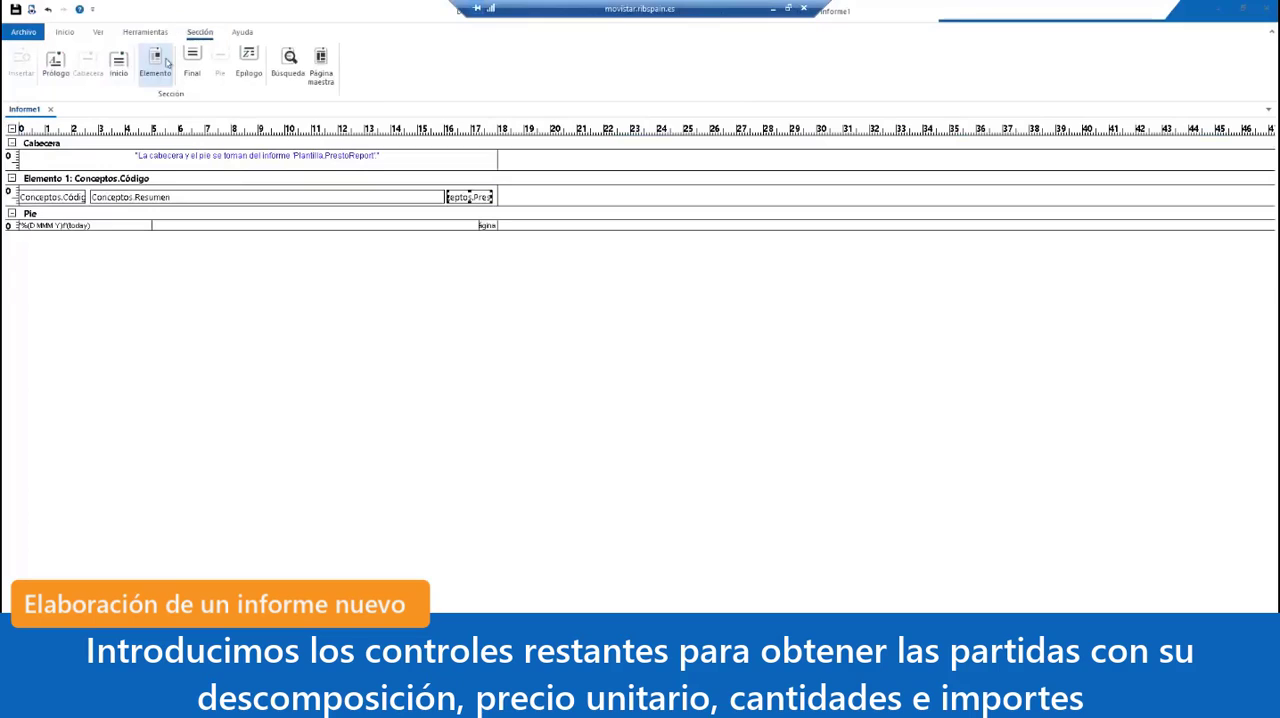
{"action": "left_click", "coordinate": [158, 62]}
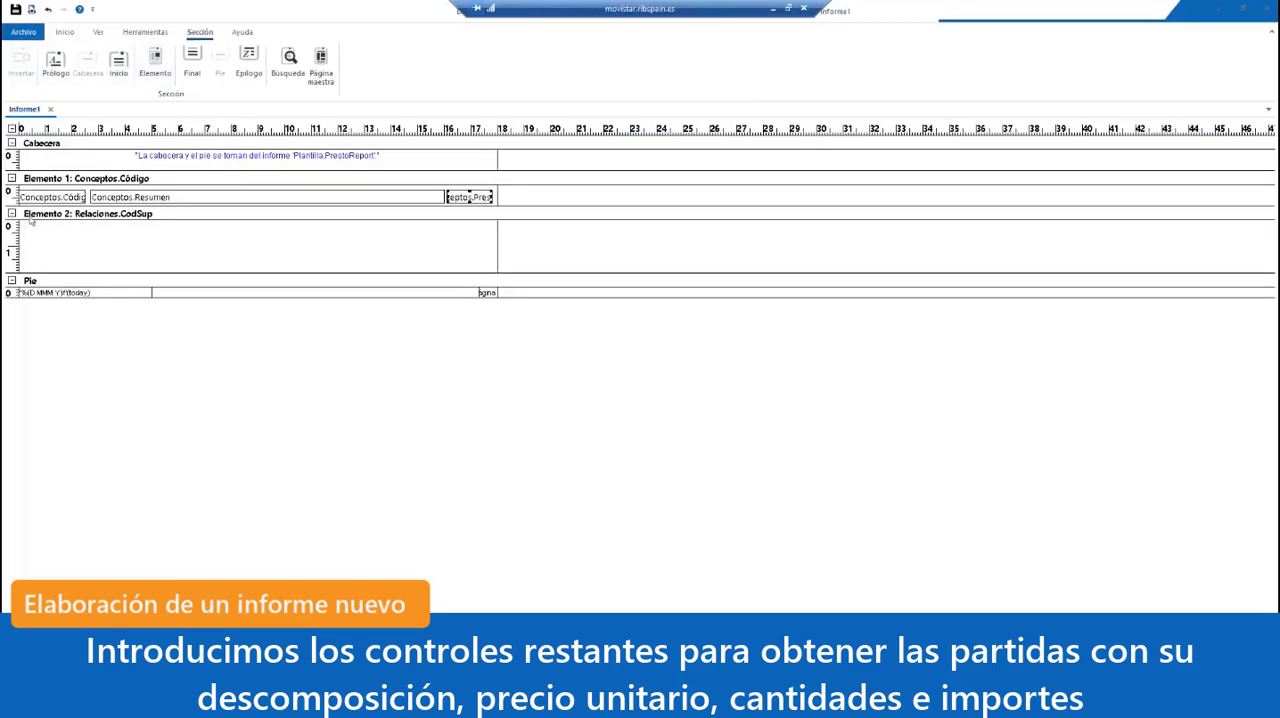
{"action": "double_click", "coordinate": [218, 214]}
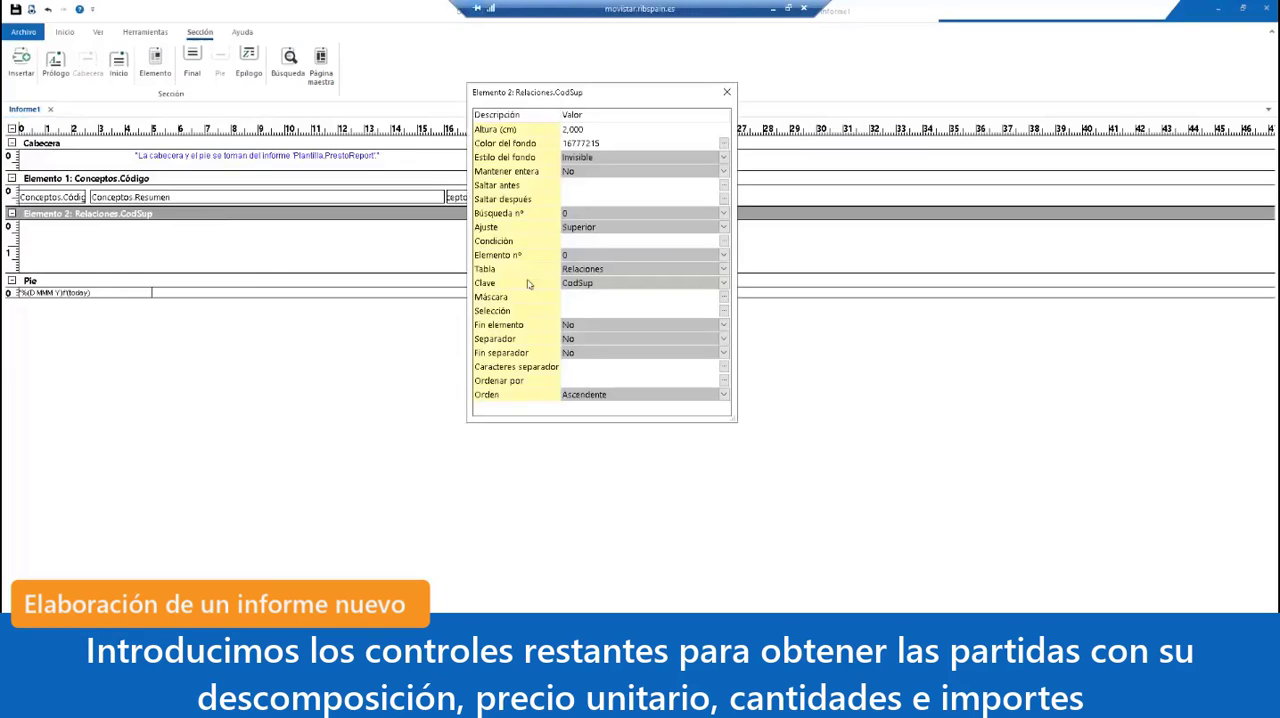
{"action": "left_click", "coordinate": [608, 300]}
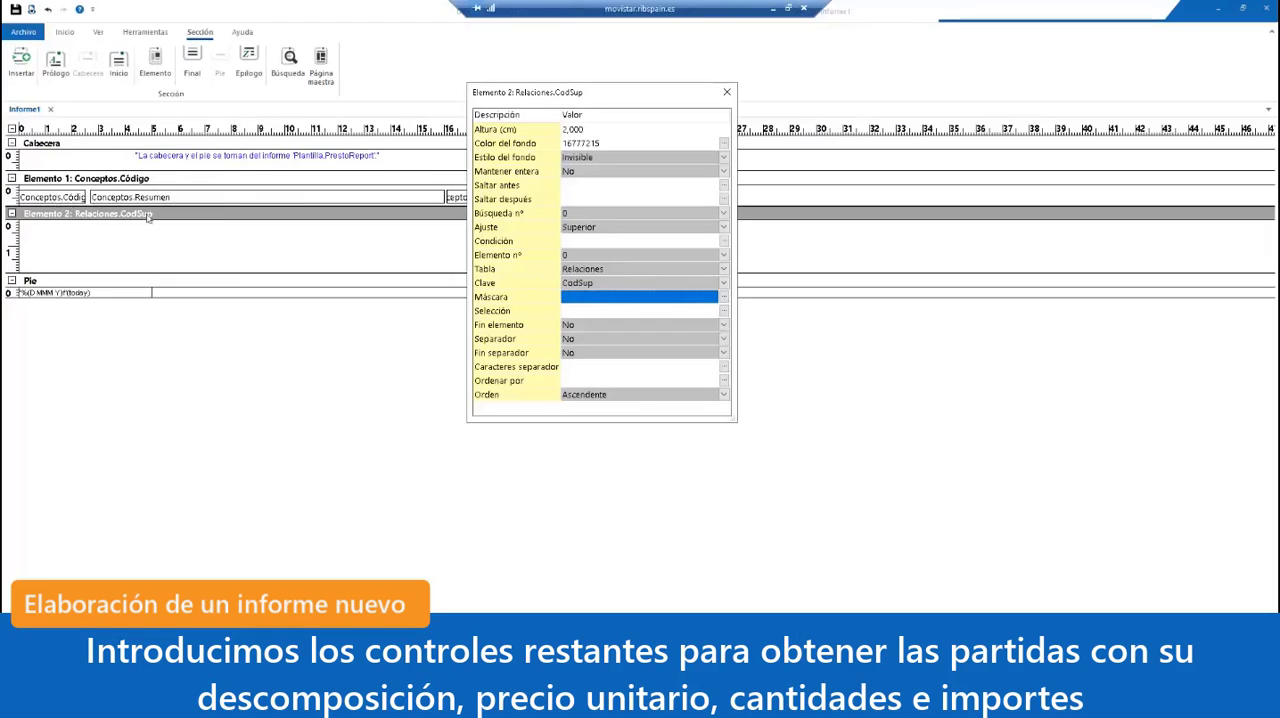
{"action": "left_click", "coordinate": [598, 297]}
{"action": "type", "text": "Conc"}
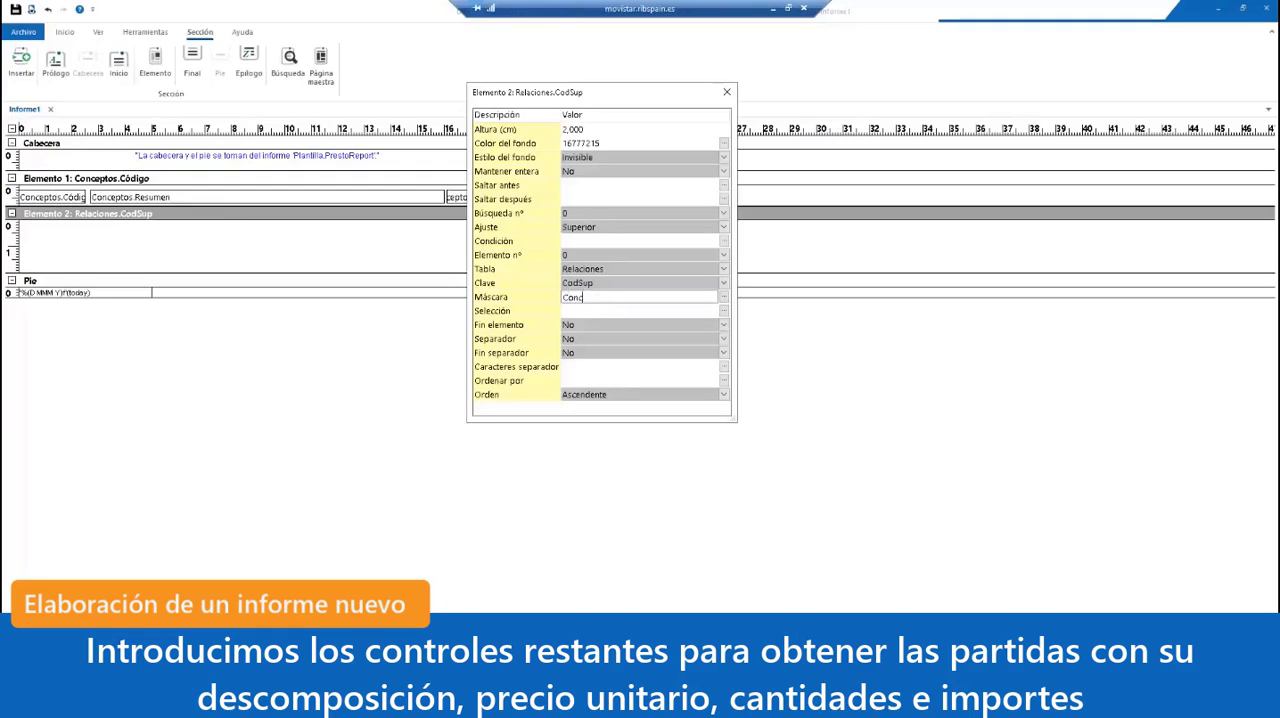
{"action": "type", "text": "eptos.Código"}
{"action": "left_click", "coordinate": [634, 367]}
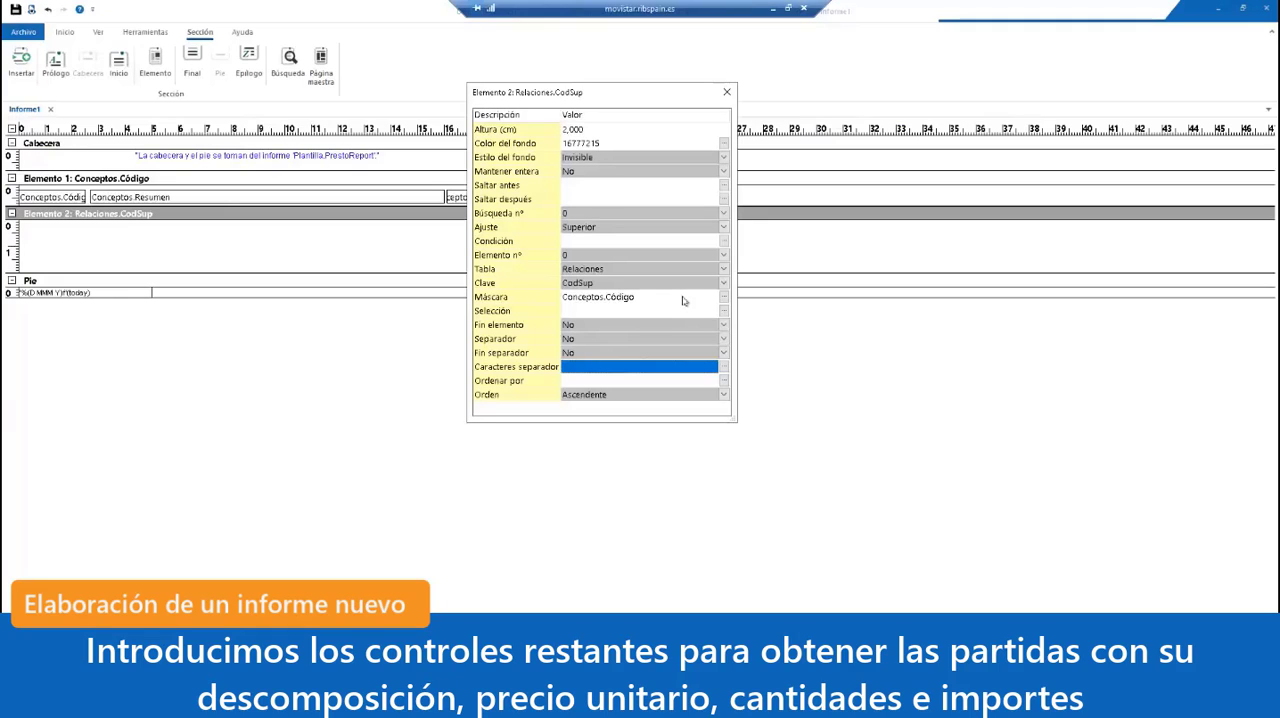
{"action": "left_click", "coordinate": [727, 92]}
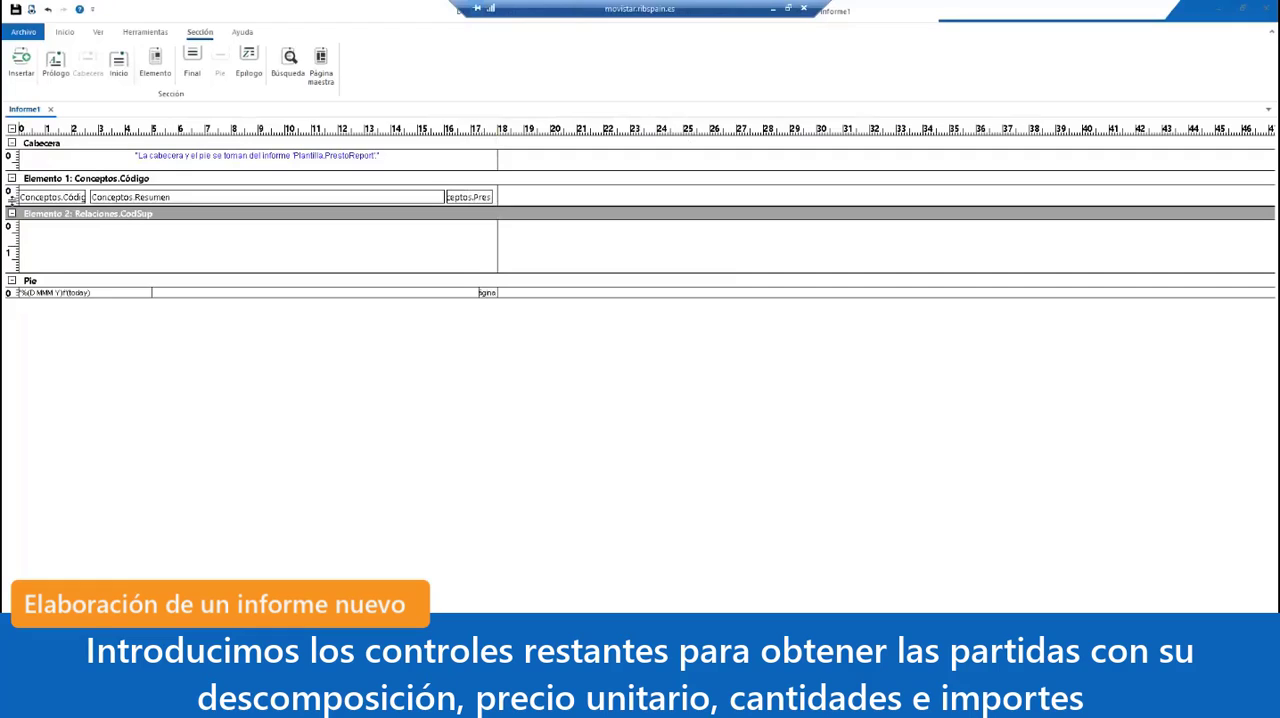
Step: Copy Elemento 1's three text boxes into Elemento 2 and reduce that section's height to fit the row
{"action": "left_click", "coordinate": [12, 197]}
{"action": "key", "text": "ctrl+v"}
{"action": "left_click_drag", "start_coordinate": [196, 272], "coordinate": [193, 247]}
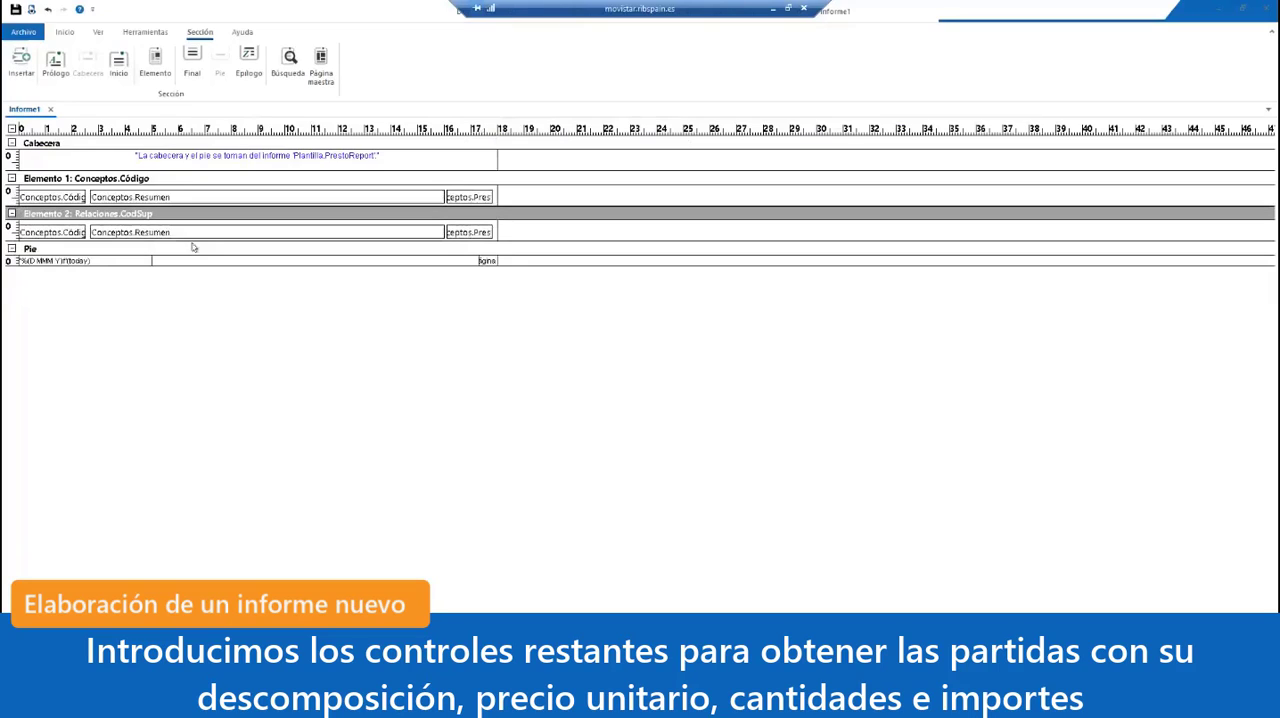
Step: In Elemento 2, indent the Conceptos.Código and Conceptos.Resumen boxes slightly and shorten the Resumen box to end at about 12 cm
{"action": "left_click", "coordinate": [127, 234]}
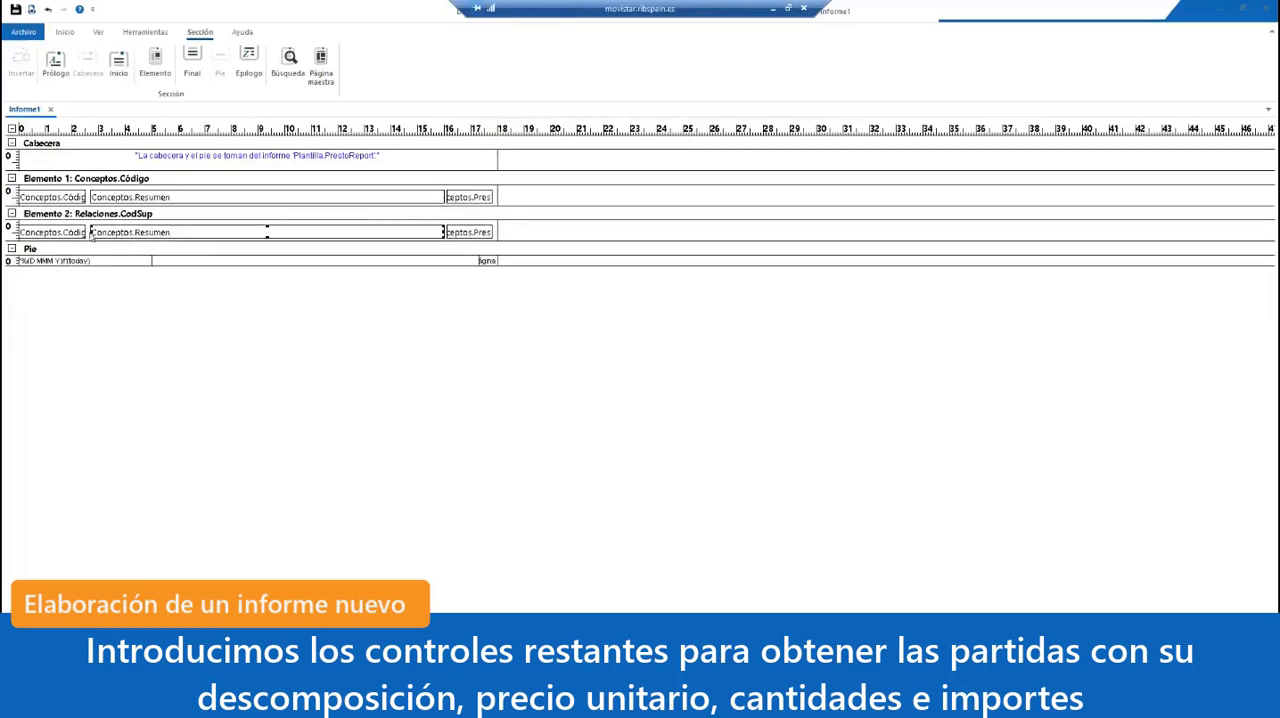
{"action": "left_click_drag", "start_coordinate": [91, 232], "coordinate": [70, 236]}
{"action": "left_click", "coordinate": [65, 235]}
{"action": "left_click", "coordinate": [421, 232]}
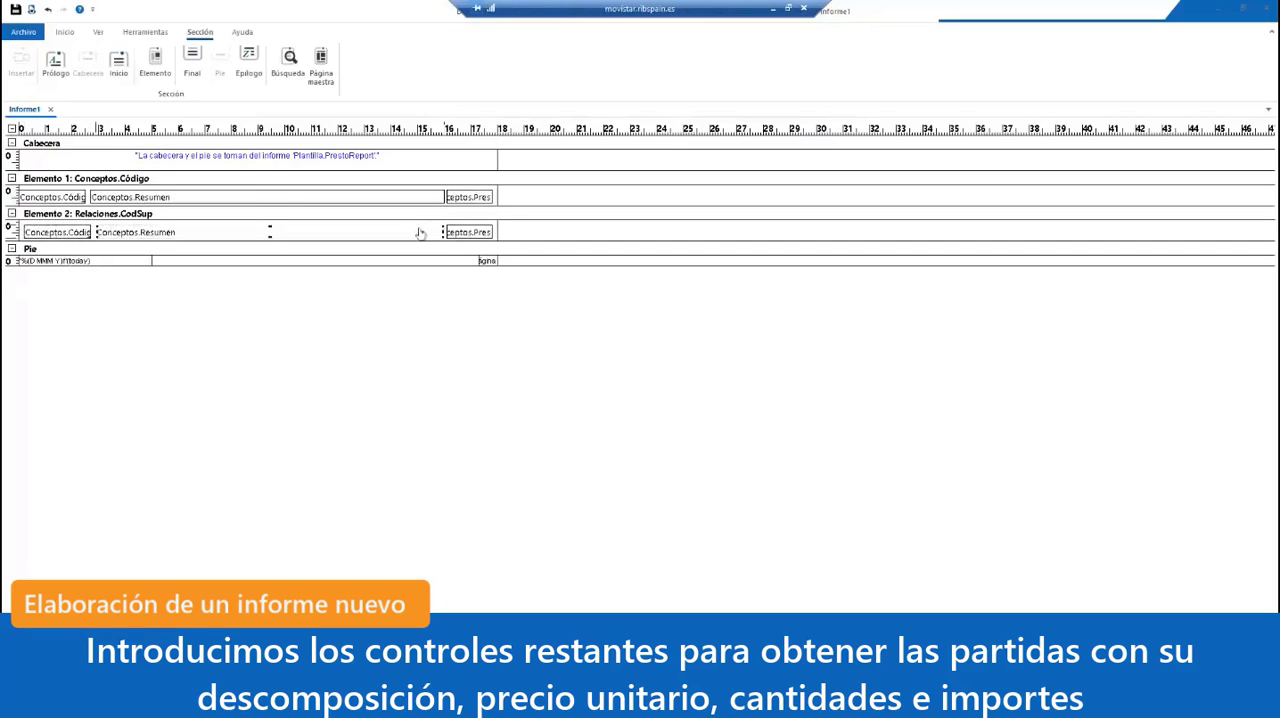
{"action": "left_click_drag", "start_coordinate": [443, 232], "coordinate": [339, 234]}
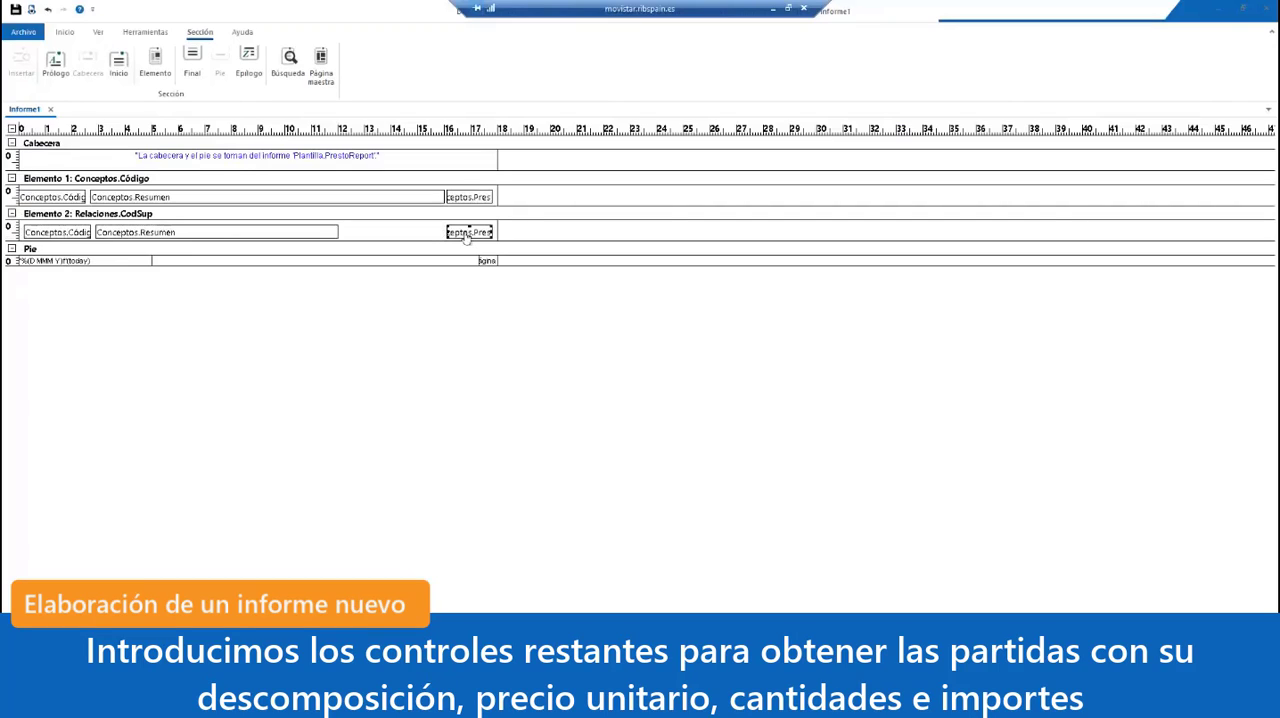
Step: Duplicate Elemento 2's Conceptos.Pres box just after the Resumen box, and set the copy's Origen to Relaciones.CanPres
{"action": "left_click_drag", "start_coordinate": [465, 234], "coordinate": [367, 236]}
{"action": "double_click", "coordinate": [369, 233]}
{"action": "left_click", "coordinate": [622, 272]}
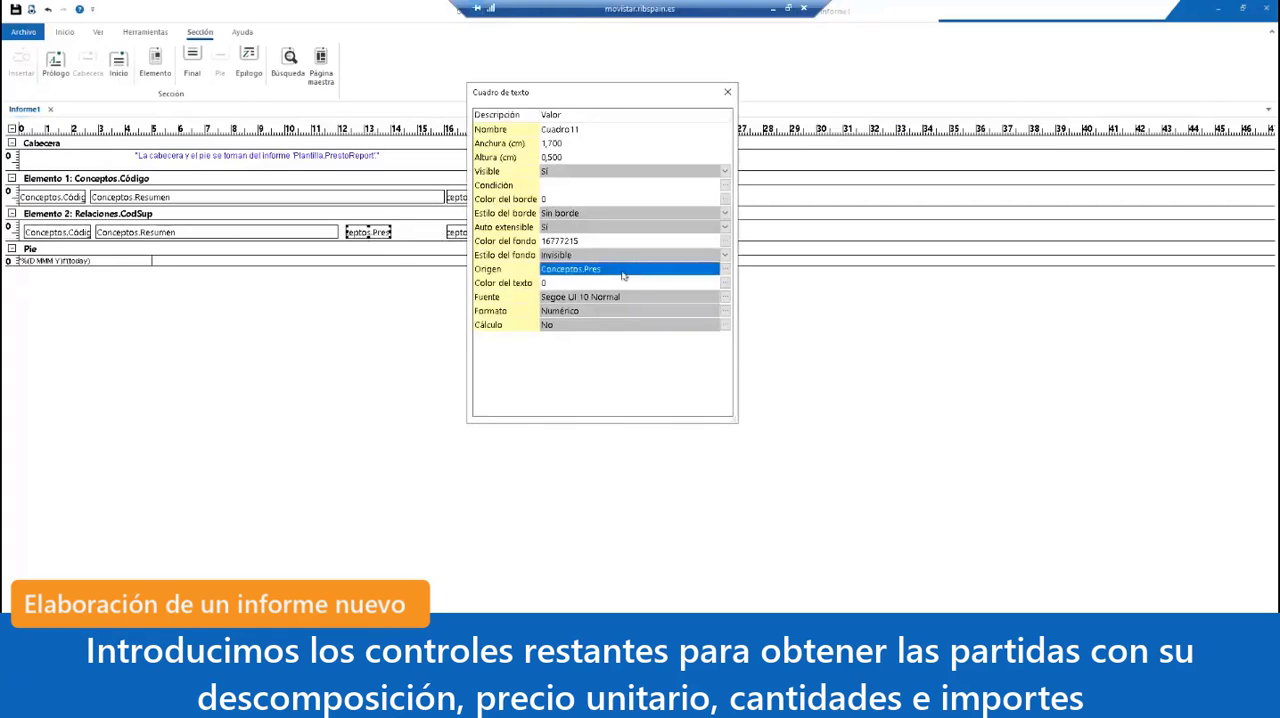
{"action": "left_click", "coordinate": [622, 272]}
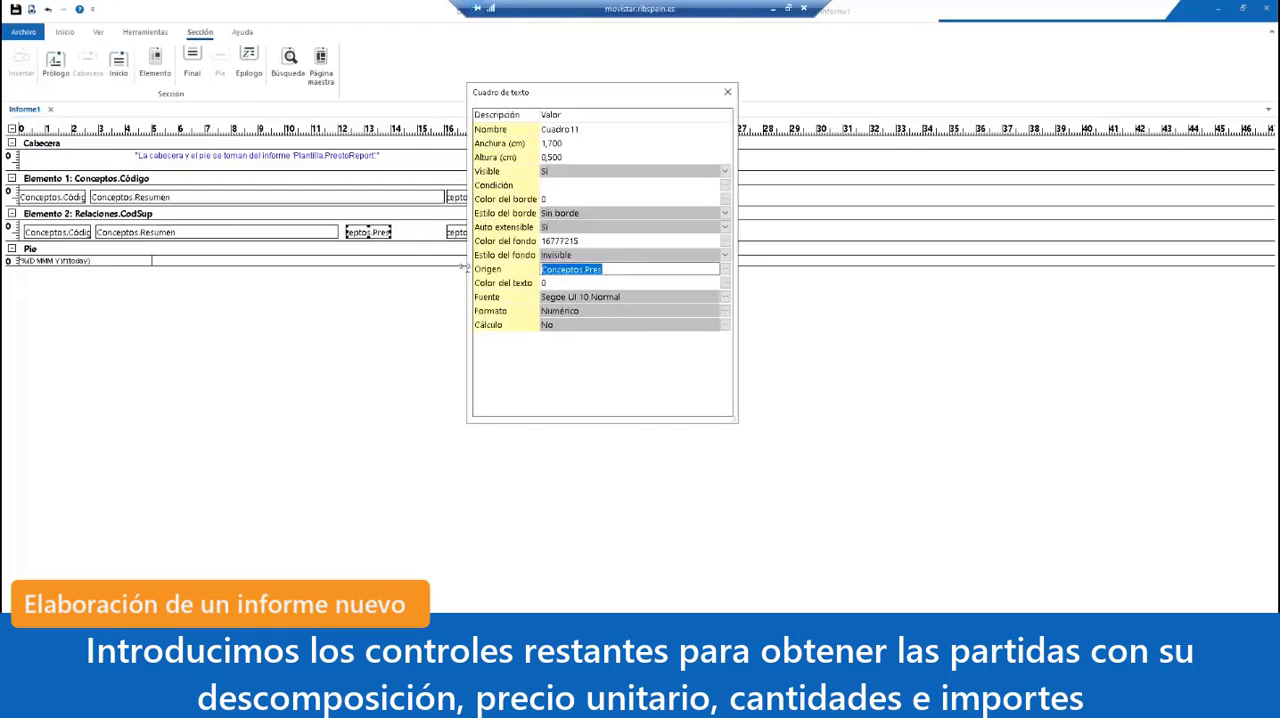
{"action": "type", "text": "Relacion"}
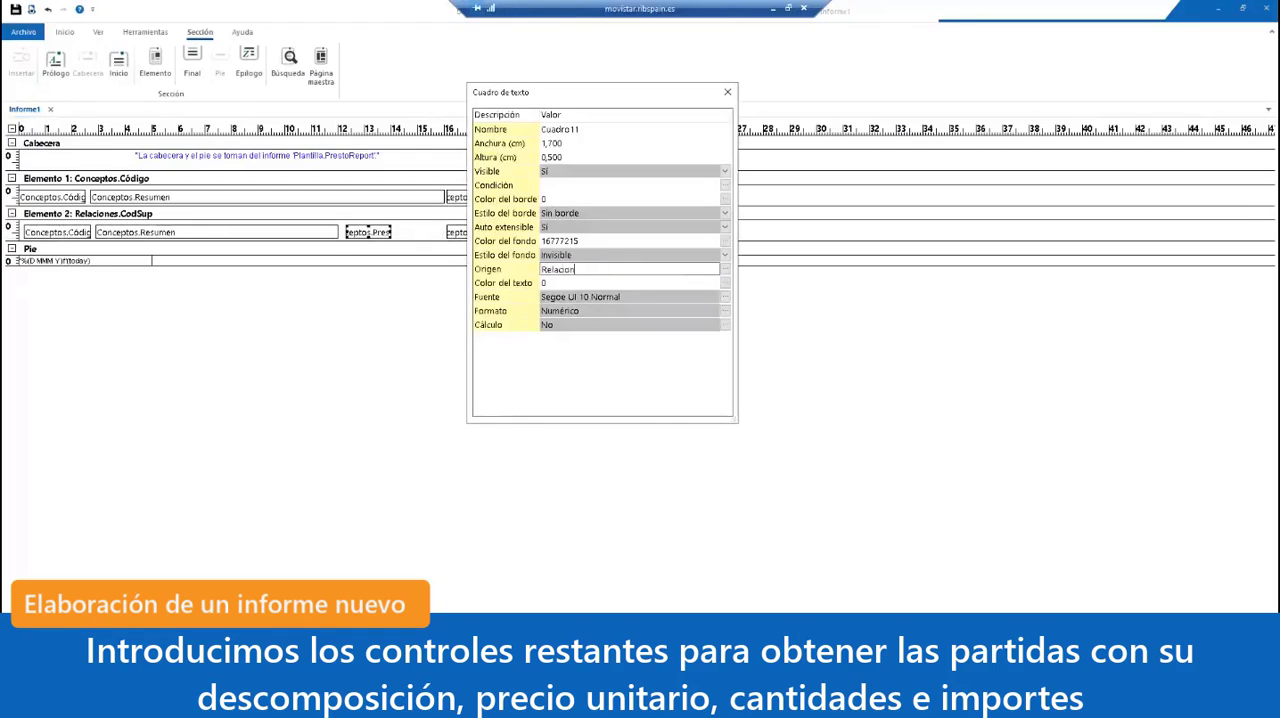
{"action": "type", "text": "es.CanPres"}
{"action": "left_click", "coordinate": [578, 212]}
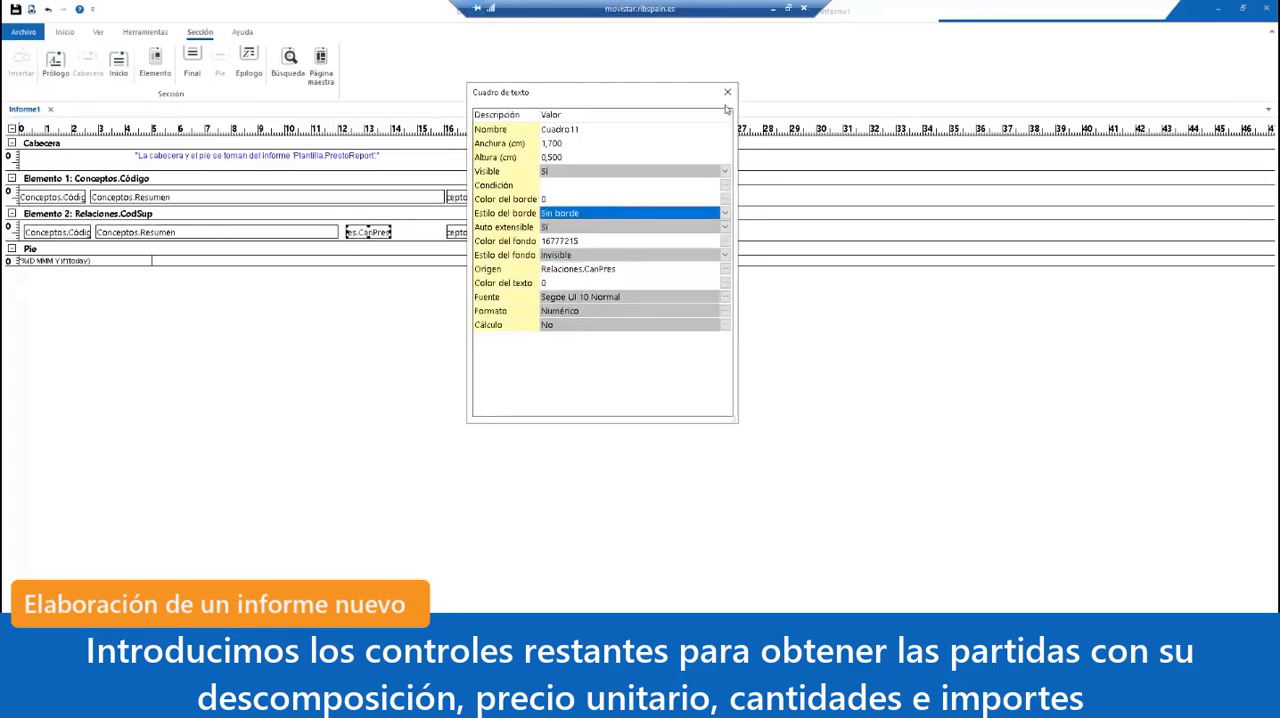
Step: Set the Decimales of the Relaciones.CanPres box's numeric format to DecCantRend
{"action": "left_click", "coordinate": [724, 311]}
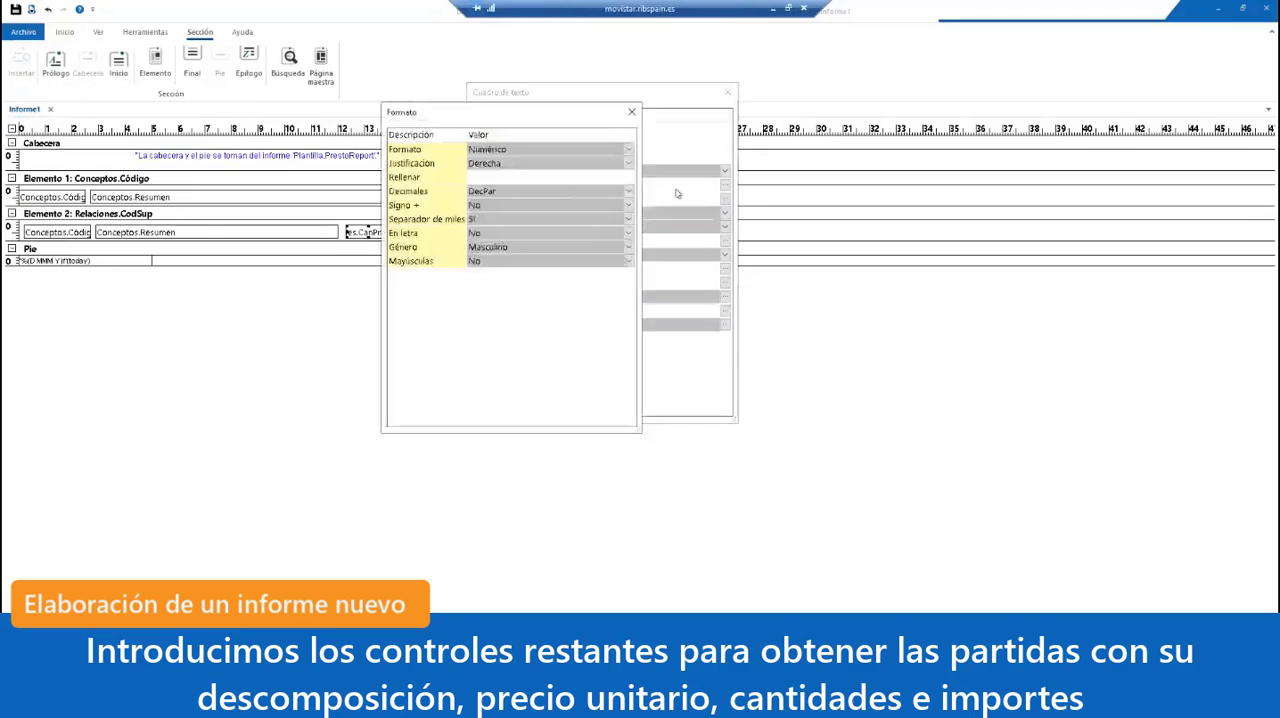
{"action": "left_click", "coordinate": [628, 191]}
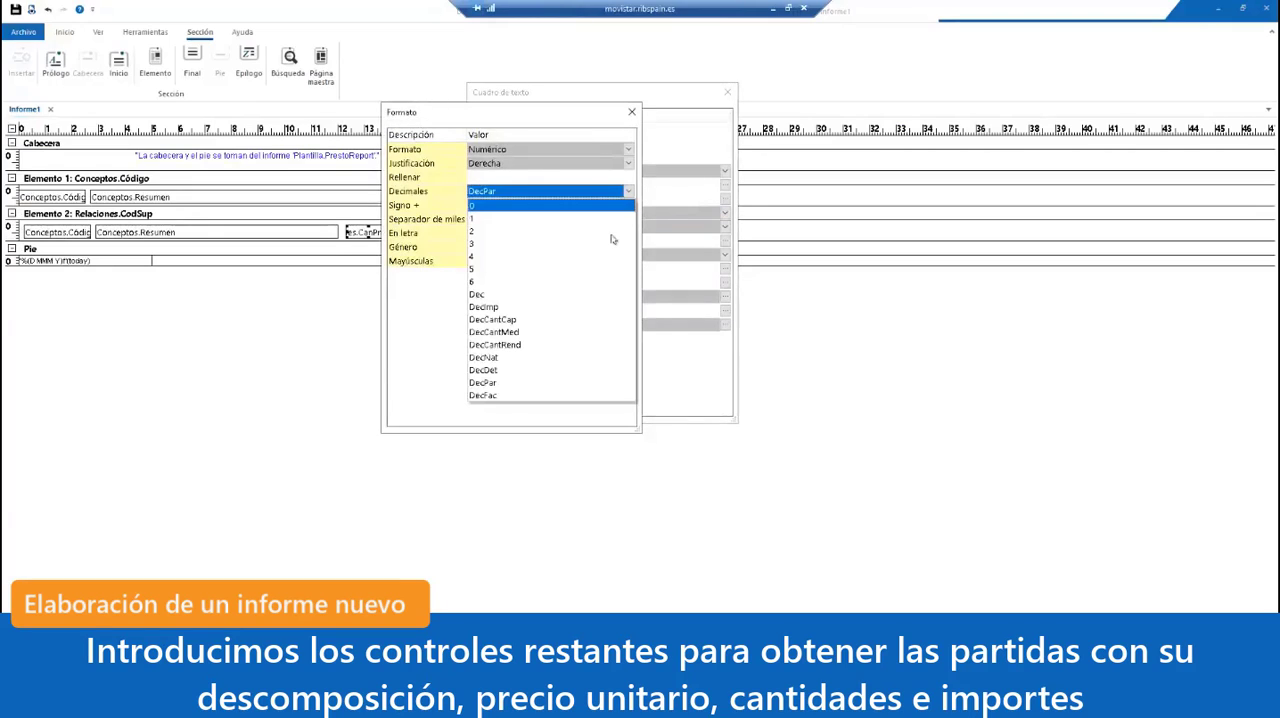
{"action": "left_click", "coordinate": [579, 333]}
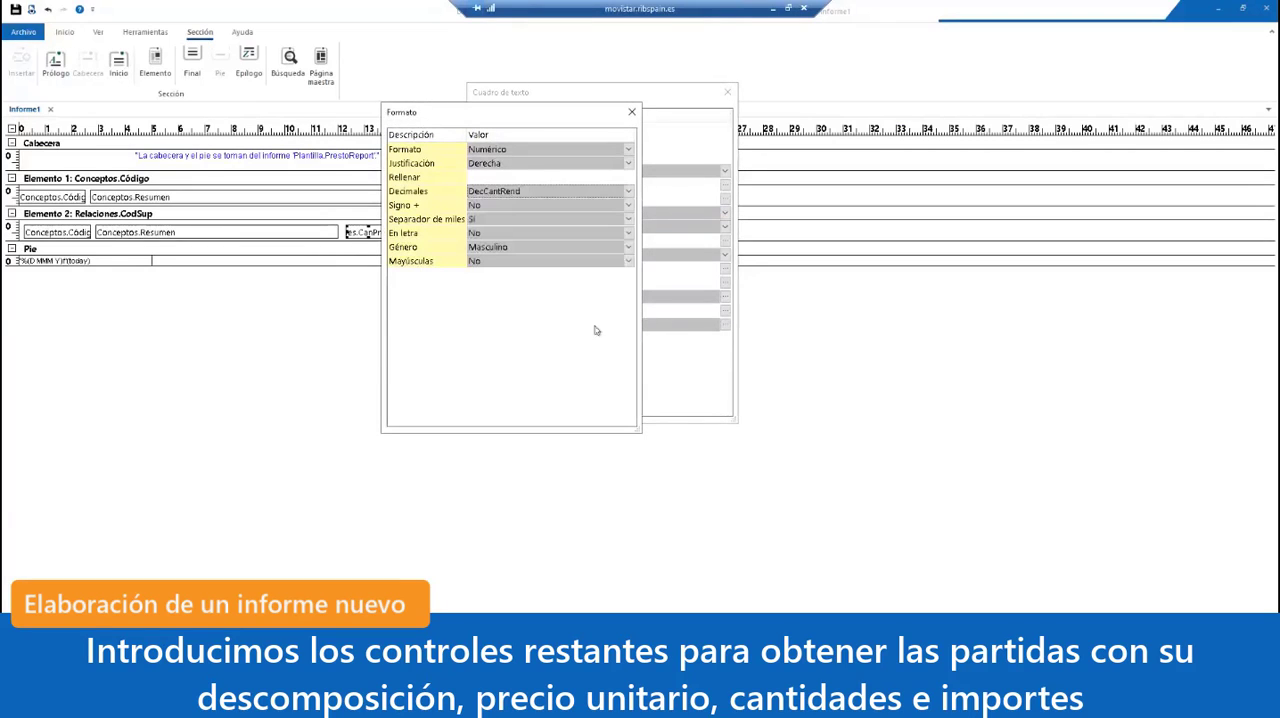
{"action": "left_click", "coordinate": [631, 112]}
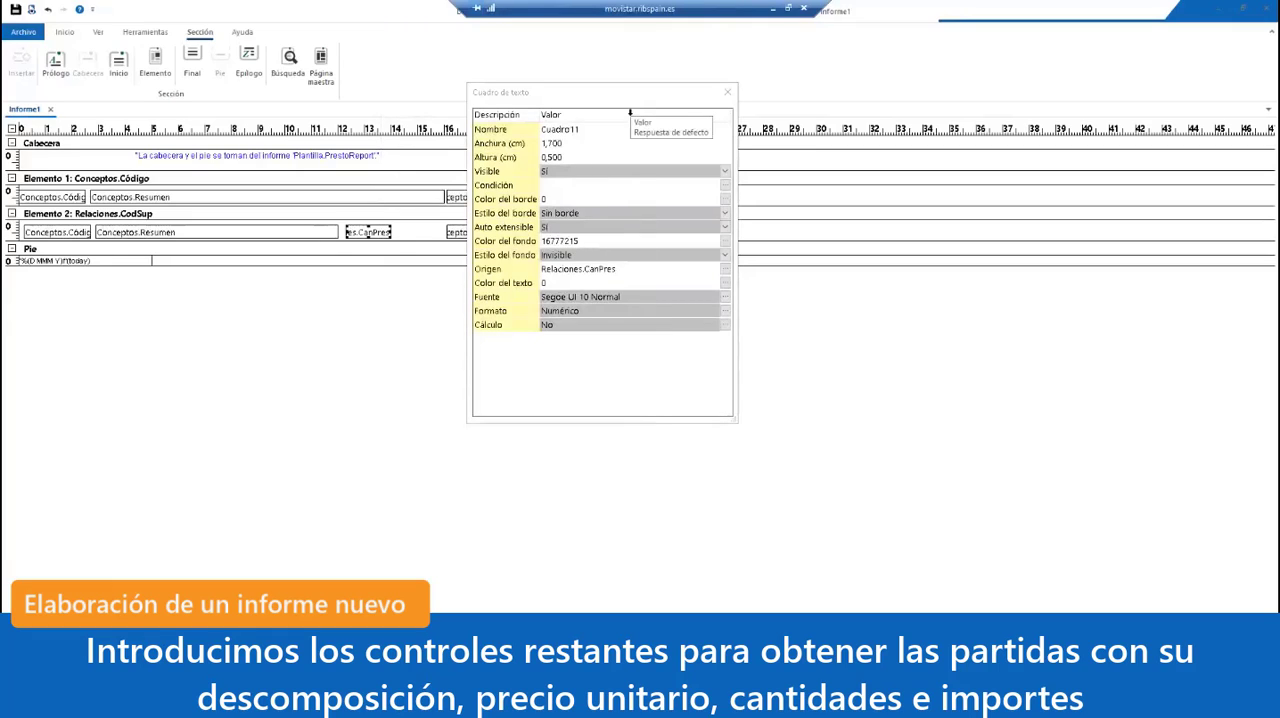
{"action": "left_click", "coordinate": [726, 93]}
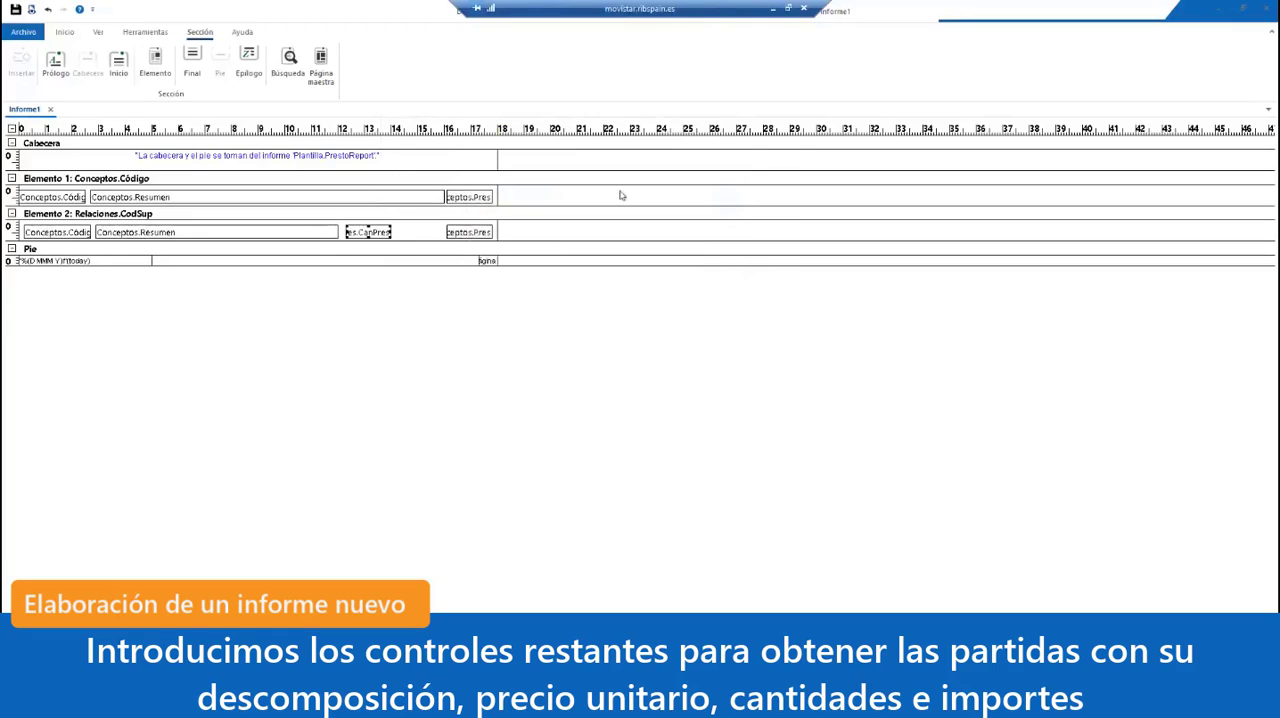
Step: Duplicate Elemento 2's Conceptos.Pres box just after the CanPres box, and on the original set Origen to Relaciones.ImpPres and adjust its Decimales format
{"action": "left_click", "coordinate": [484, 236]}
{"action": "left_click_drag", "start_coordinate": [484, 236], "coordinate": [427, 236]}
{"action": "double_click", "coordinate": [466, 238]}
{"action": "left_click", "coordinate": [597, 271]}
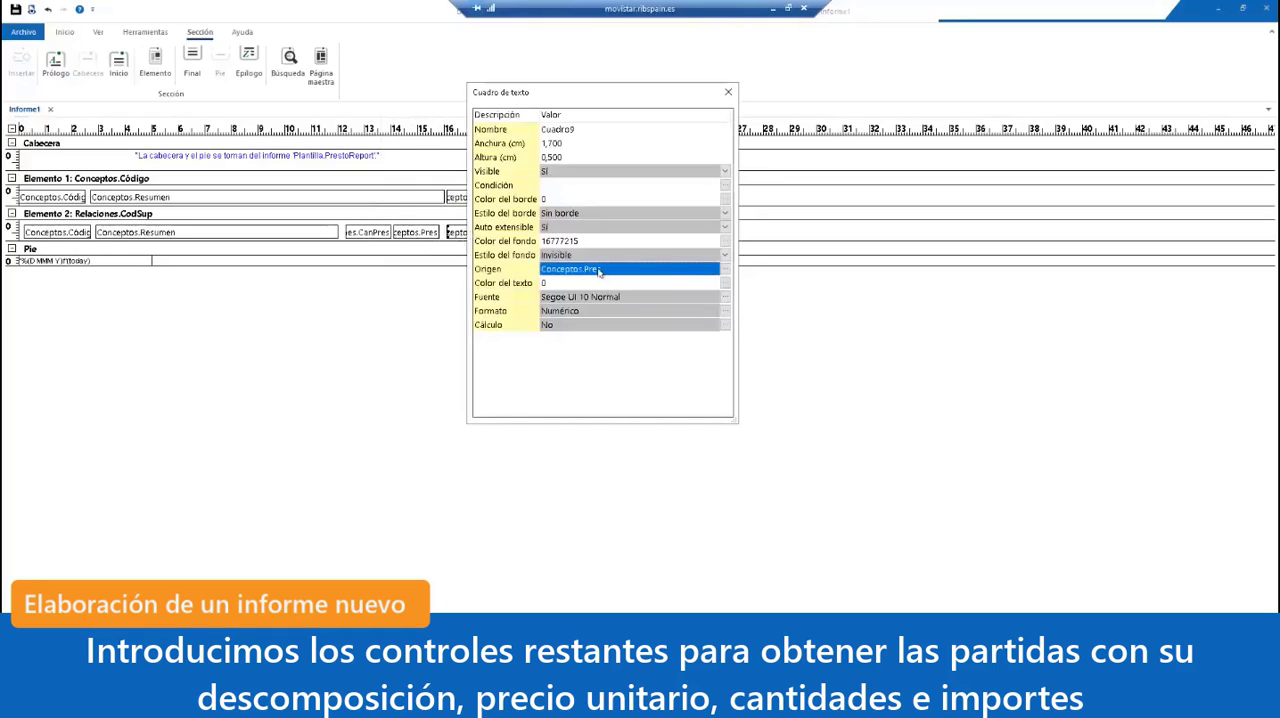
{"action": "type", "text": "Relaciones."}
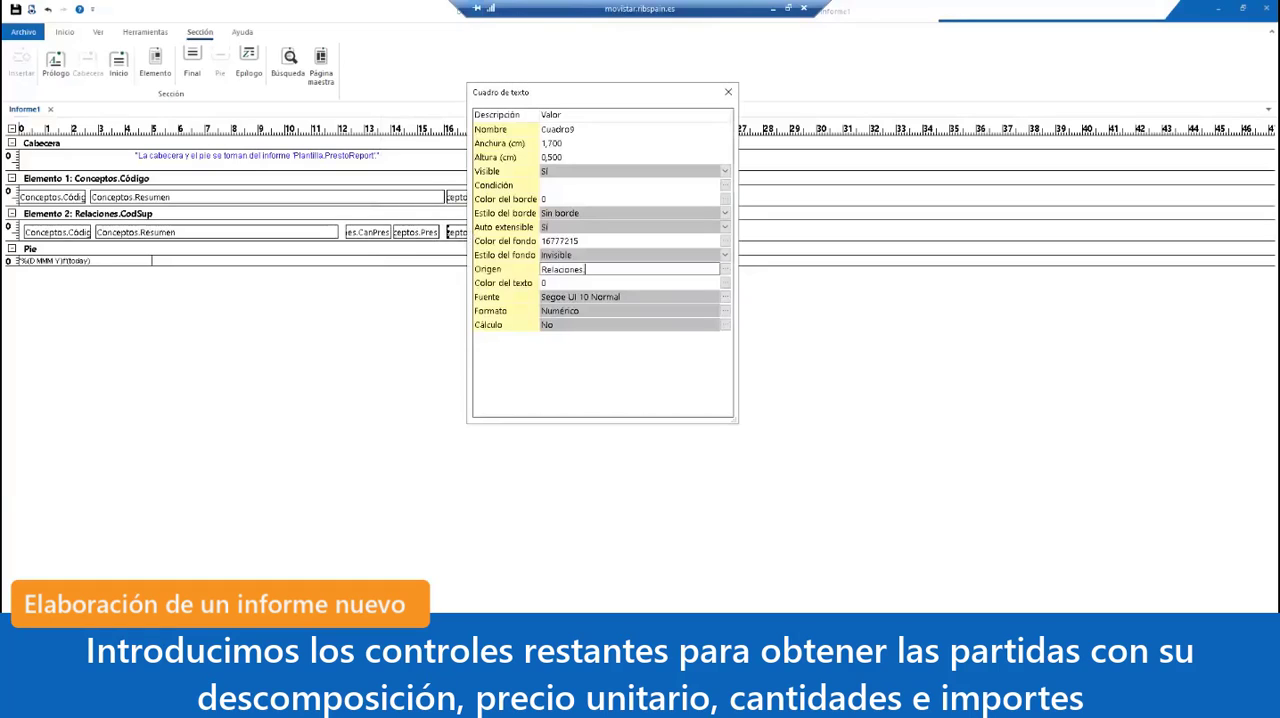
{"action": "type", "text": "ImpPres"}
{"action": "left_click", "coordinate": [705, 311]}
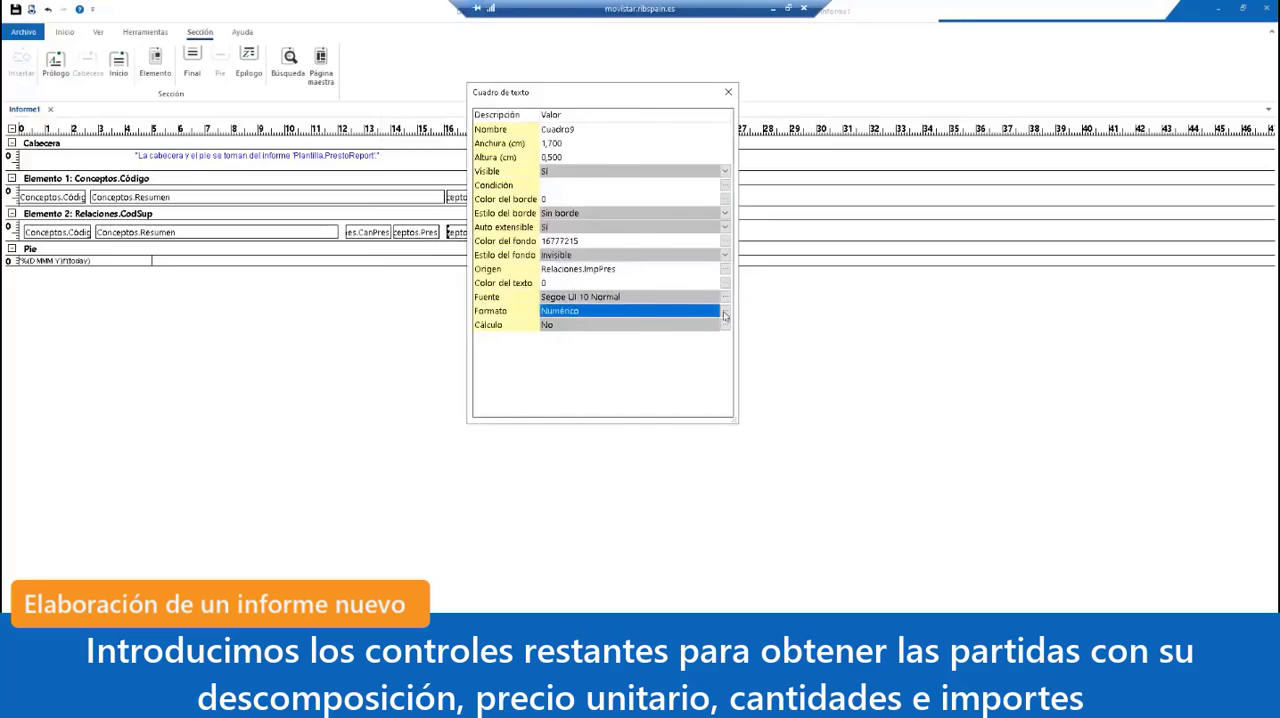
{"action": "left_click", "coordinate": [724, 313]}
{"action": "left_click", "coordinate": [629, 191]}
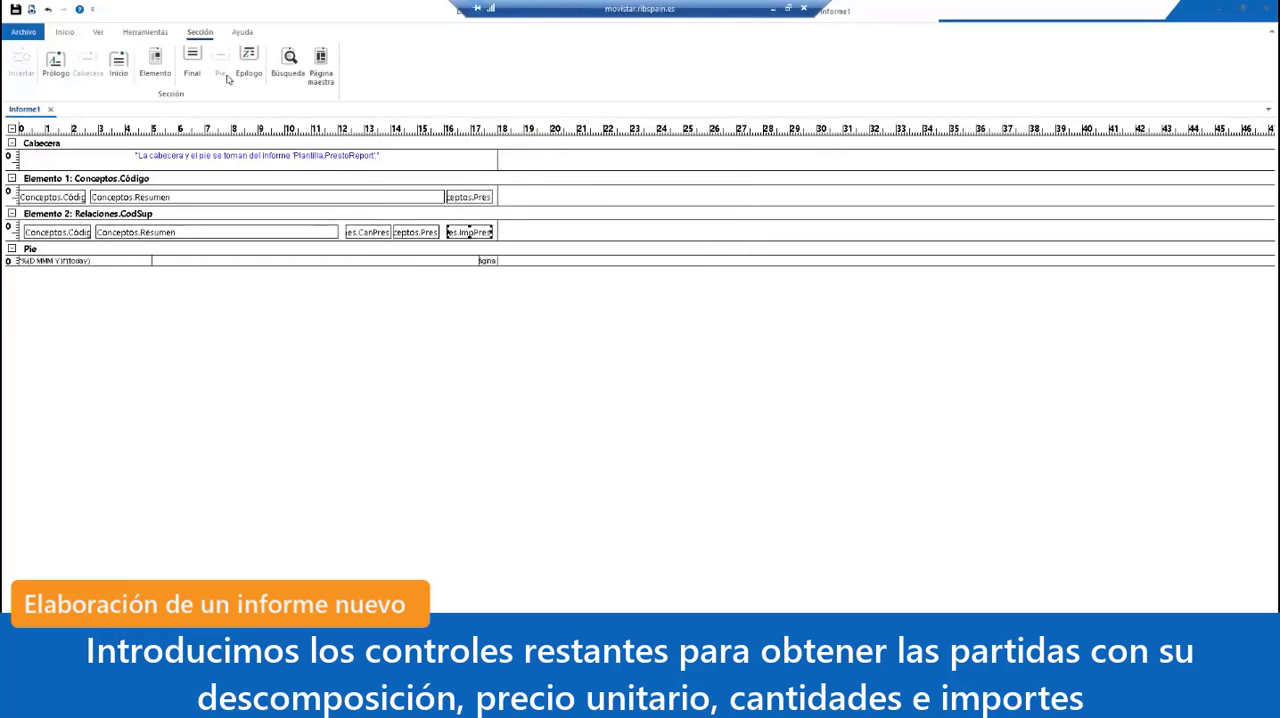
Step: Preview the report and examine the partidas with their breakdown lines, quantities, prices and amounts across the first three pages
{"action": "left_click", "coordinate": [31, 9]}
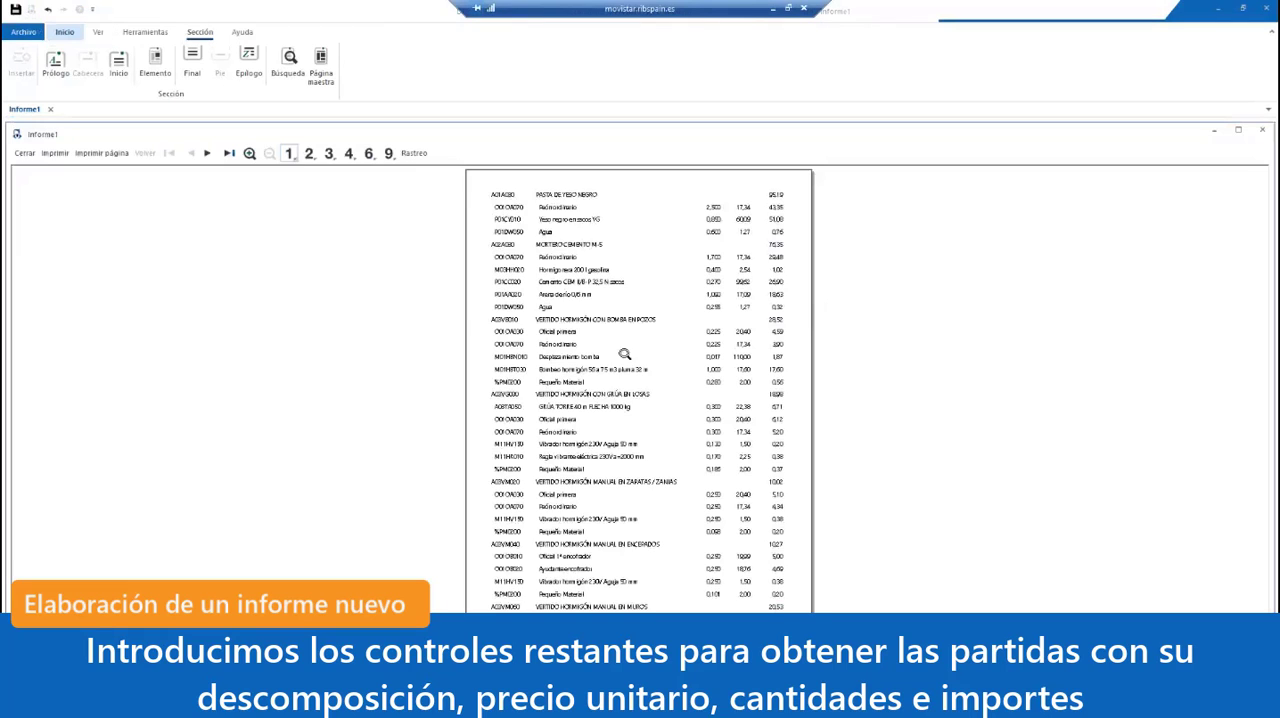
{"action": "left_click", "coordinate": [608, 263]}
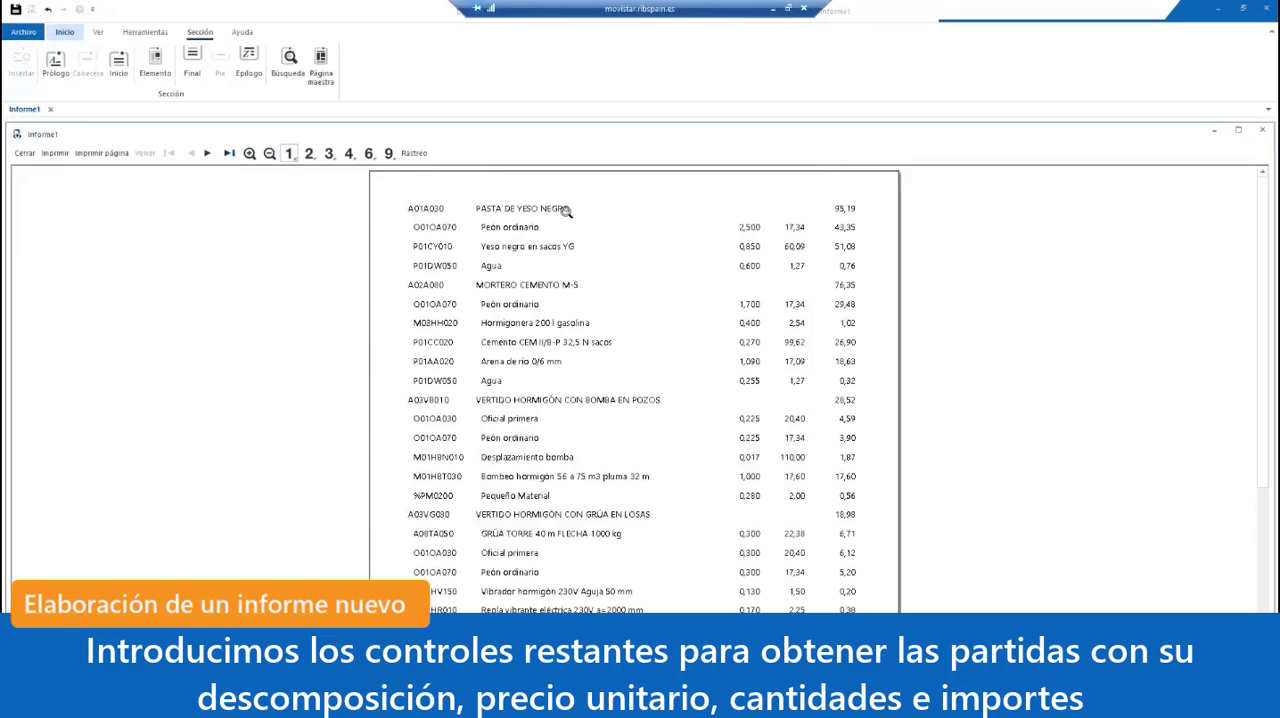
{"action": "scroll", "coordinate": [555, 297], "scroll_direction": "down", "scroll_amount": 3}
{"action": "scroll", "coordinate": [555, 298], "scroll_direction": "down", "scroll_amount": 2}
{"action": "scroll", "coordinate": [555, 298], "scroll_direction": "up", "scroll_amount": 5}
{"action": "left_click", "coordinate": [207, 153]}
{"action": "left_click", "coordinate": [594, 301]}
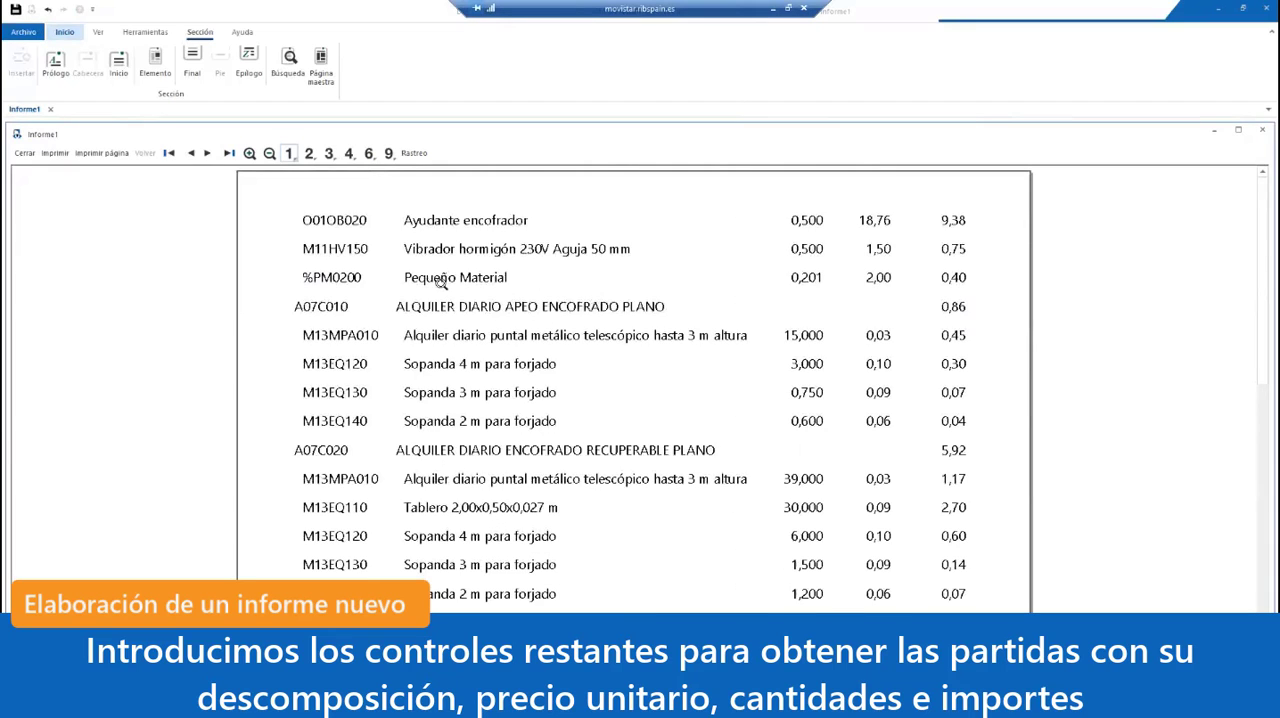
{"action": "scroll", "coordinate": [418, 366], "scroll_direction": "down", "scroll_amount": 5}
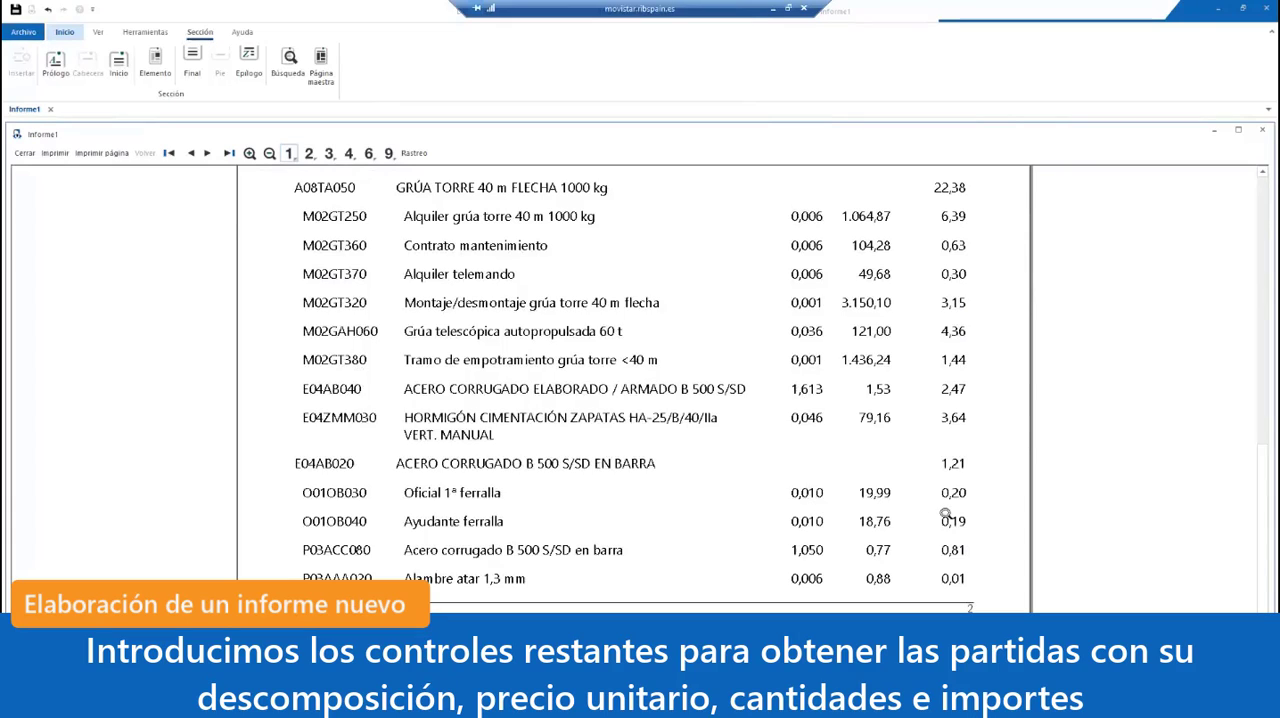
{"action": "left_click", "coordinate": [207, 152]}
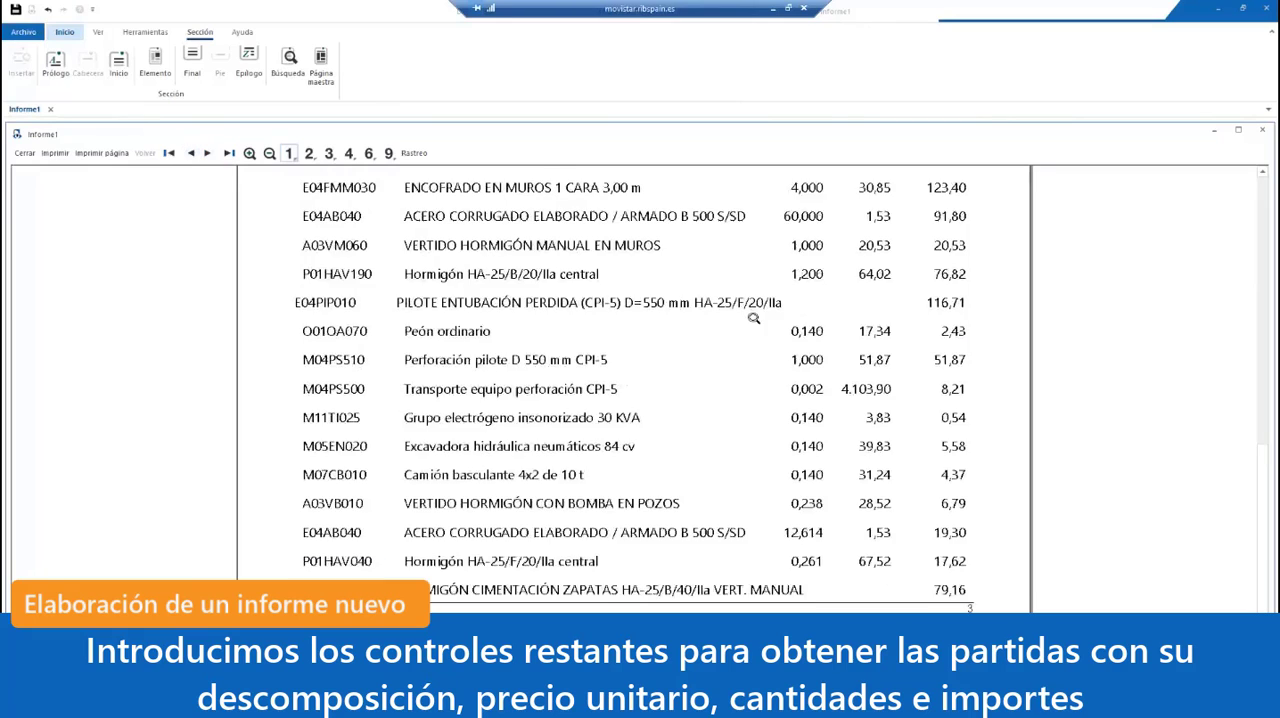
{"action": "scroll", "coordinate": [754, 318], "scroll_direction": "up", "scroll_amount": 5}
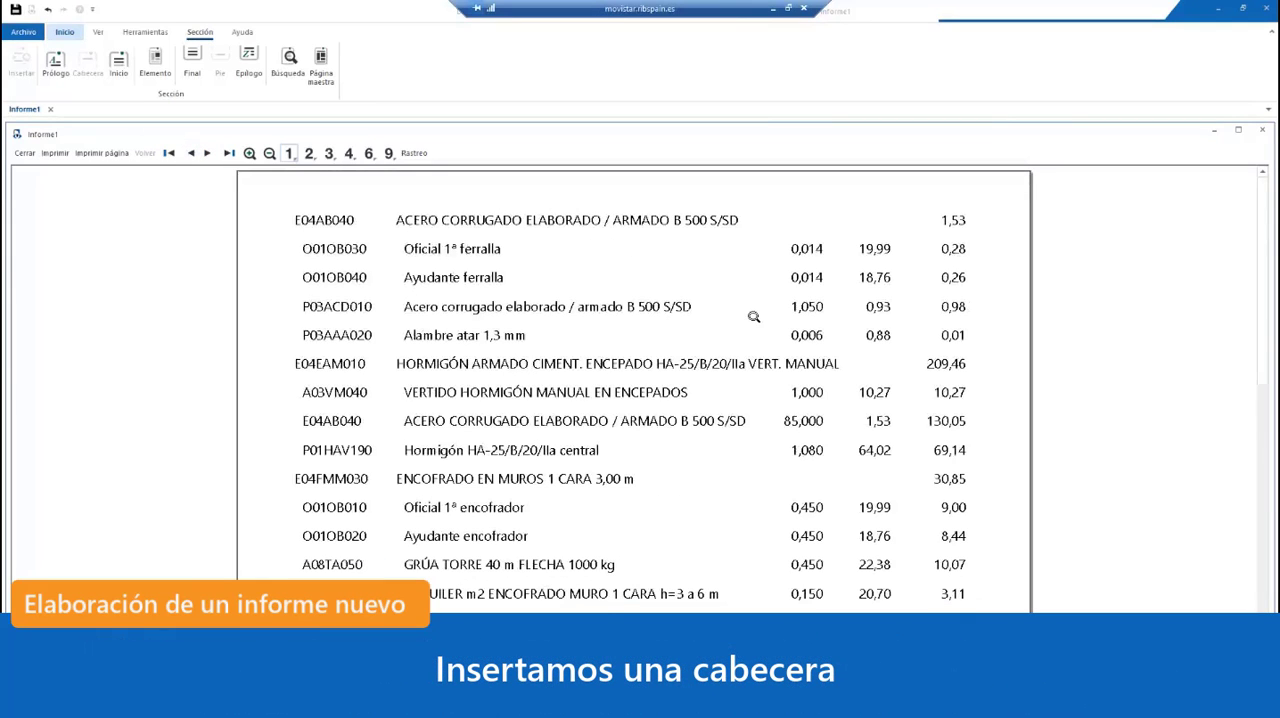
{"action": "left_click", "coordinate": [24, 152]}
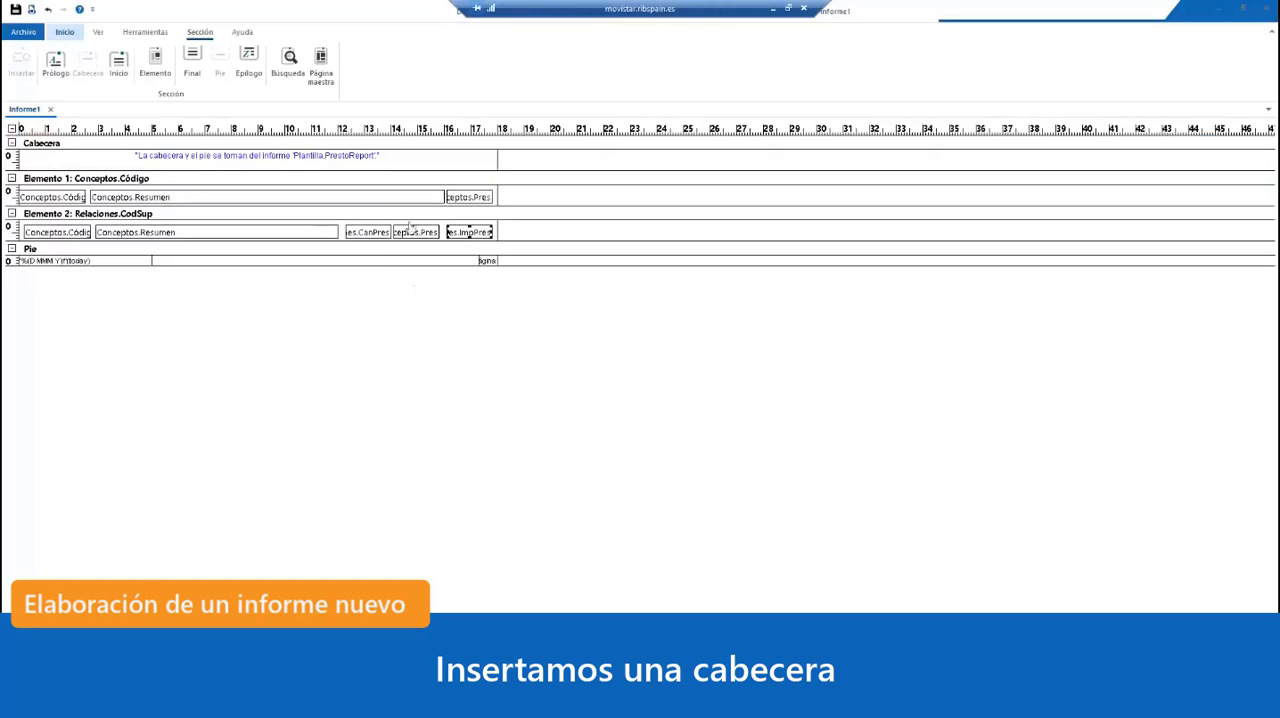
Step: Enlarge the Cabecera section to just over 4 cm and draw a text box about 14.5 by 1.1 cm below the template note
{"action": "left_click_drag", "start_coordinate": [428, 171], "coordinate": [299, 196]}
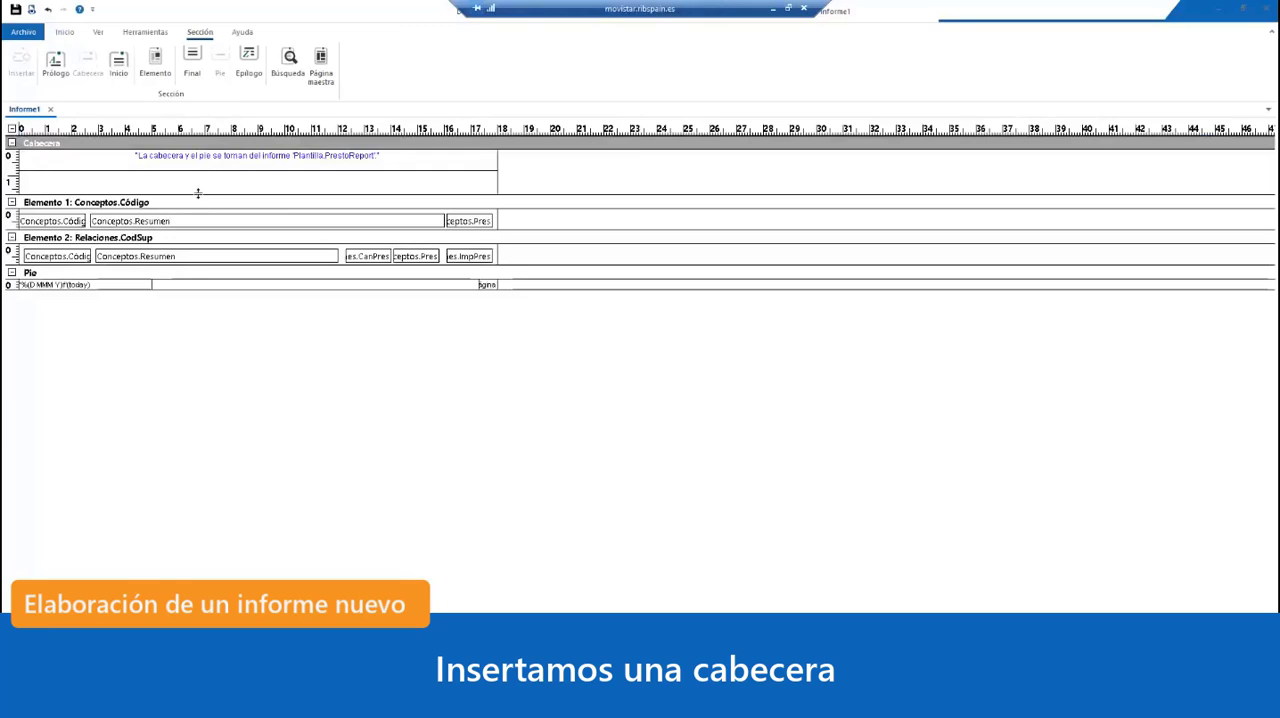
{"action": "left_click_drag", "start_coordinate": [198, 193], "coordinate": [198, 268]}
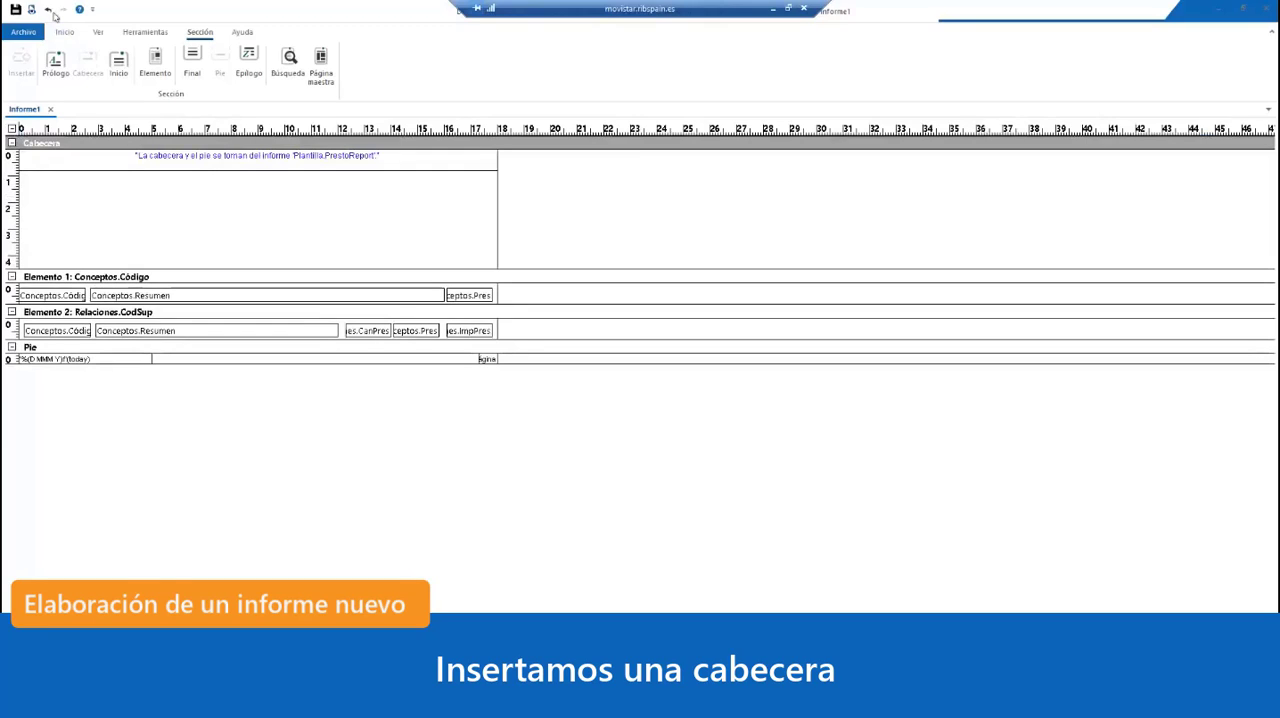
{"action": "left_click", "coordinate": [98, 32]}
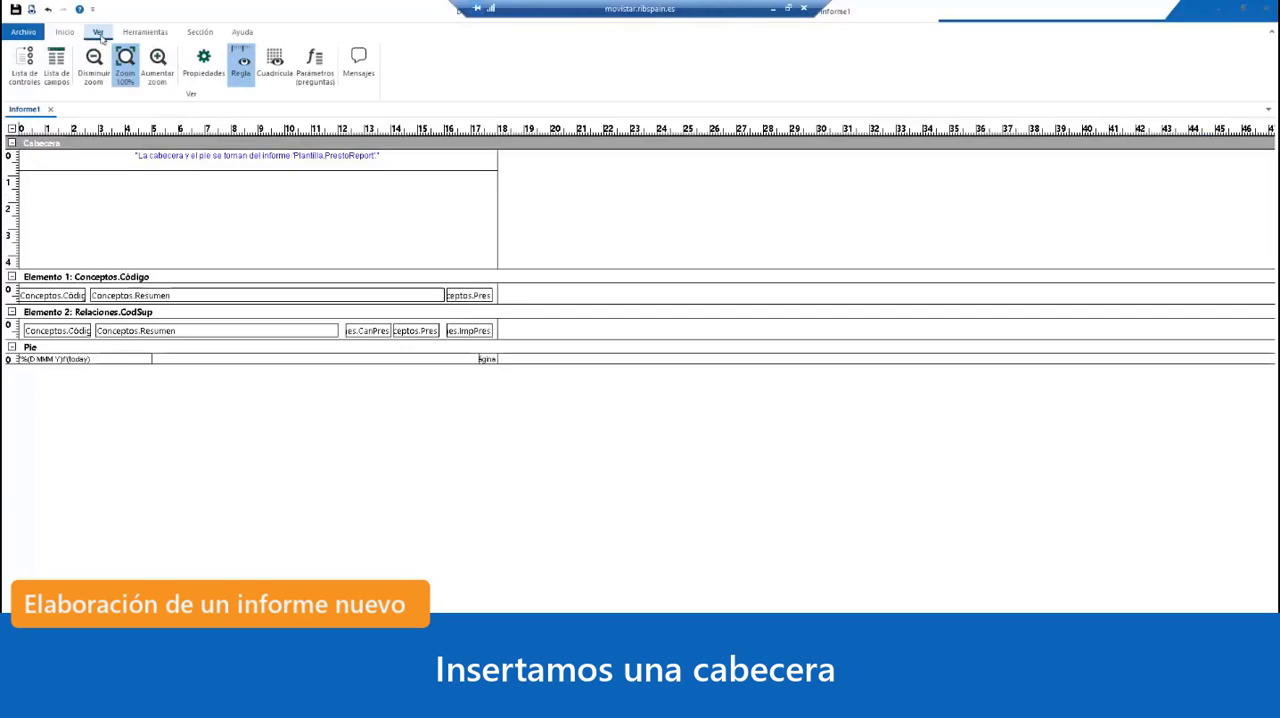
{"action": "left_click", "coordinate": [145, 32]}
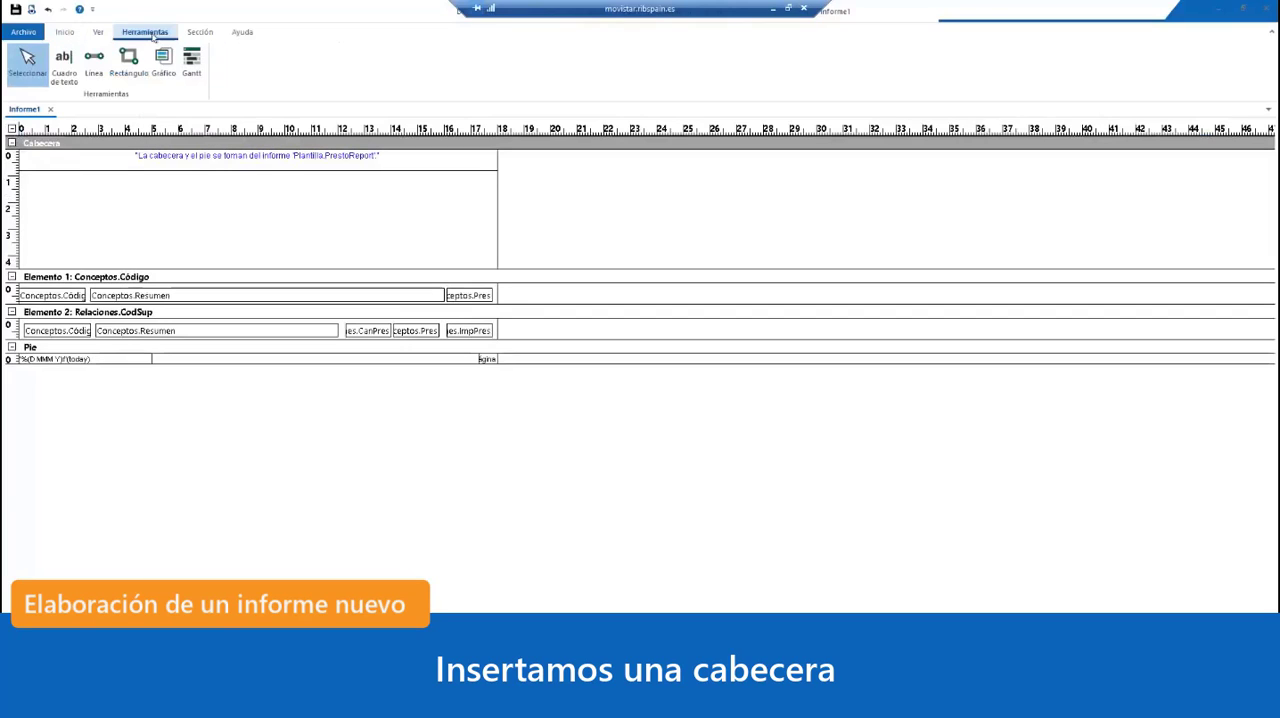
{"action": "left_click", "coordinate": [64, 65]}
{"action": "left_click_drag", "start_coordinate": [20, 174], "coordinate": [165, 212]}
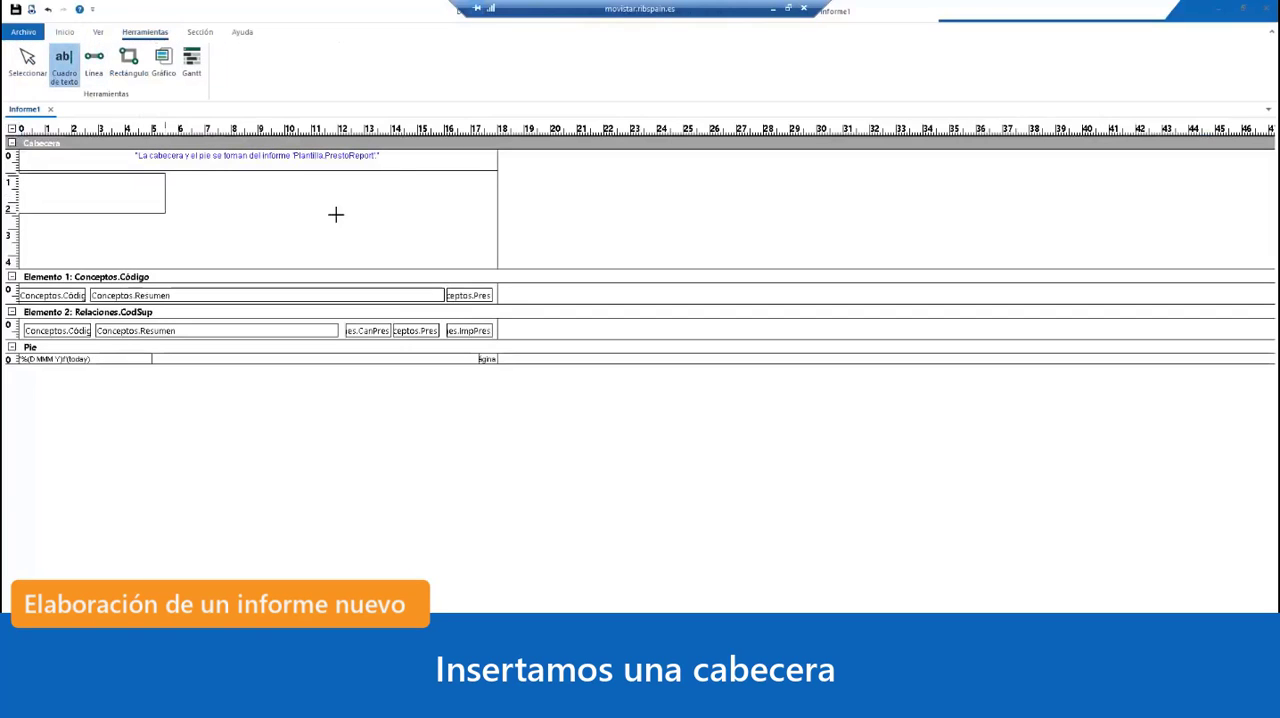
{"action": "left_click_drag", "start_coordinate": [335, 214], "coordinate": [403, 202]}
Step: Set the Origen of the new Cabecera text box to "CUADRO DE DESCOMPUESTOS", including the quotation marks
{"action": "double_click", "coordinate": [362, 194]}
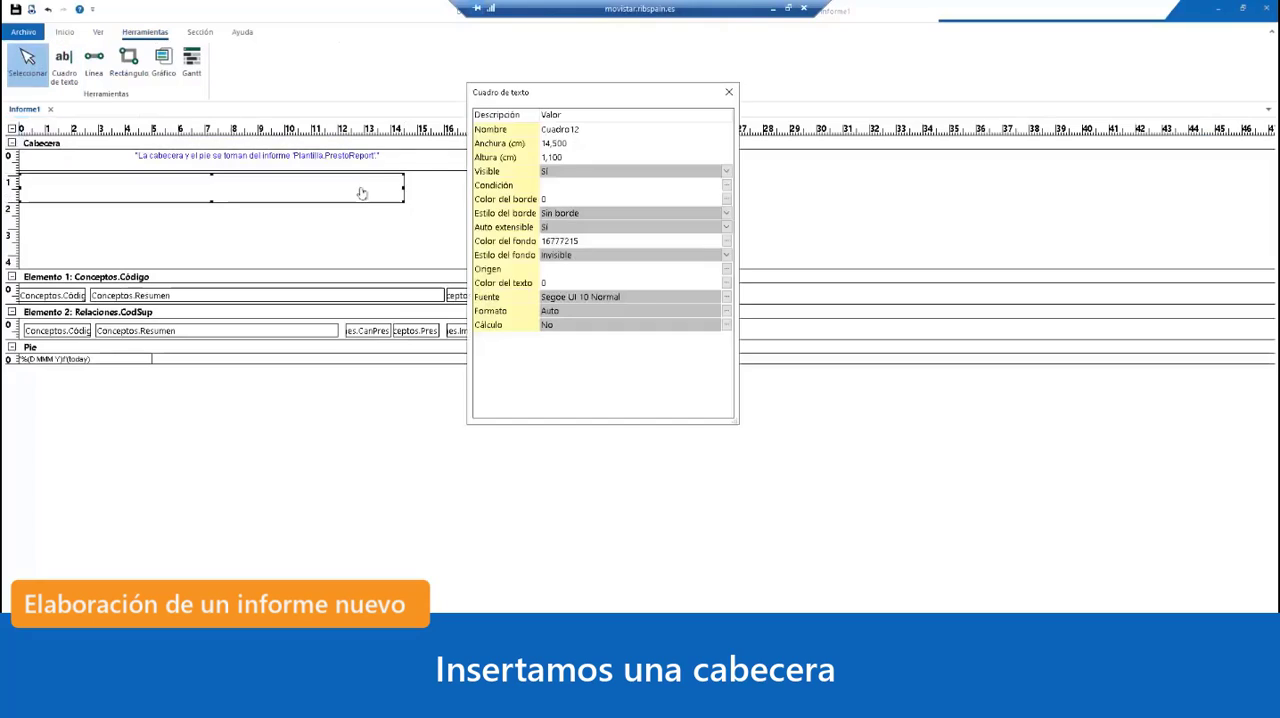
{"action": "left_click", "coordinate": [640, 270]}
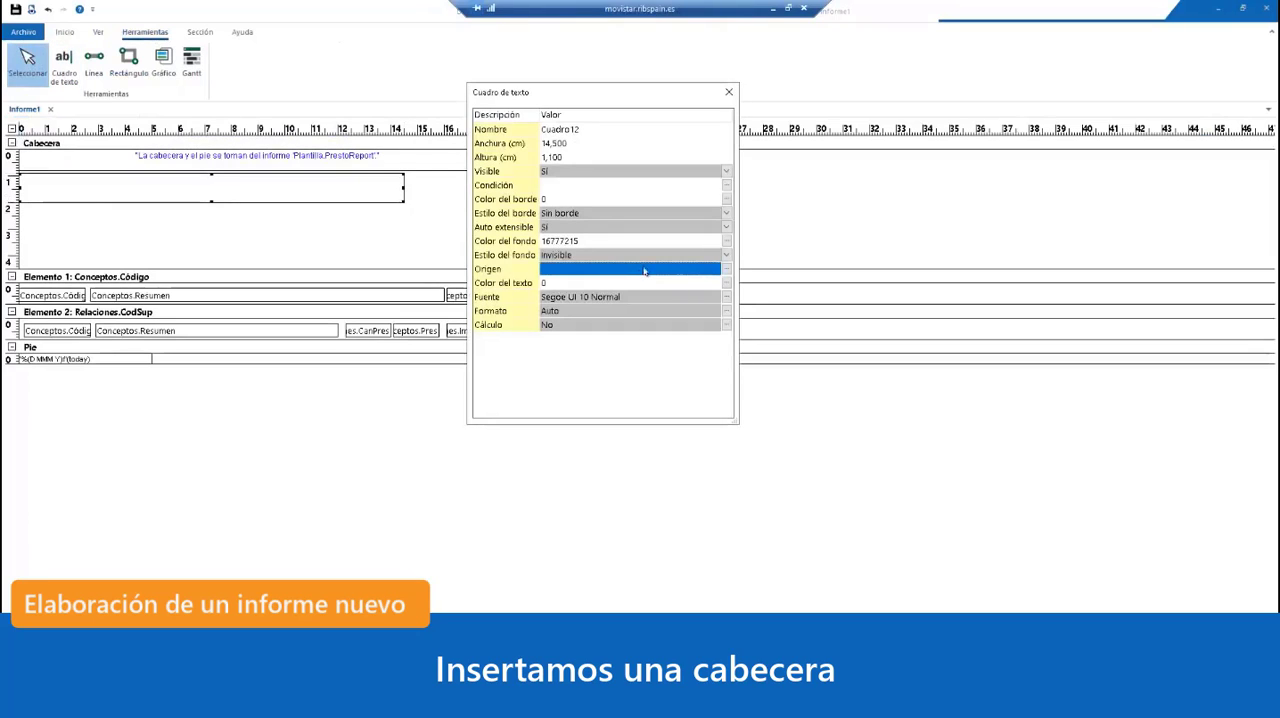
{"action": "type", "text": "\"CUADRO DE "}
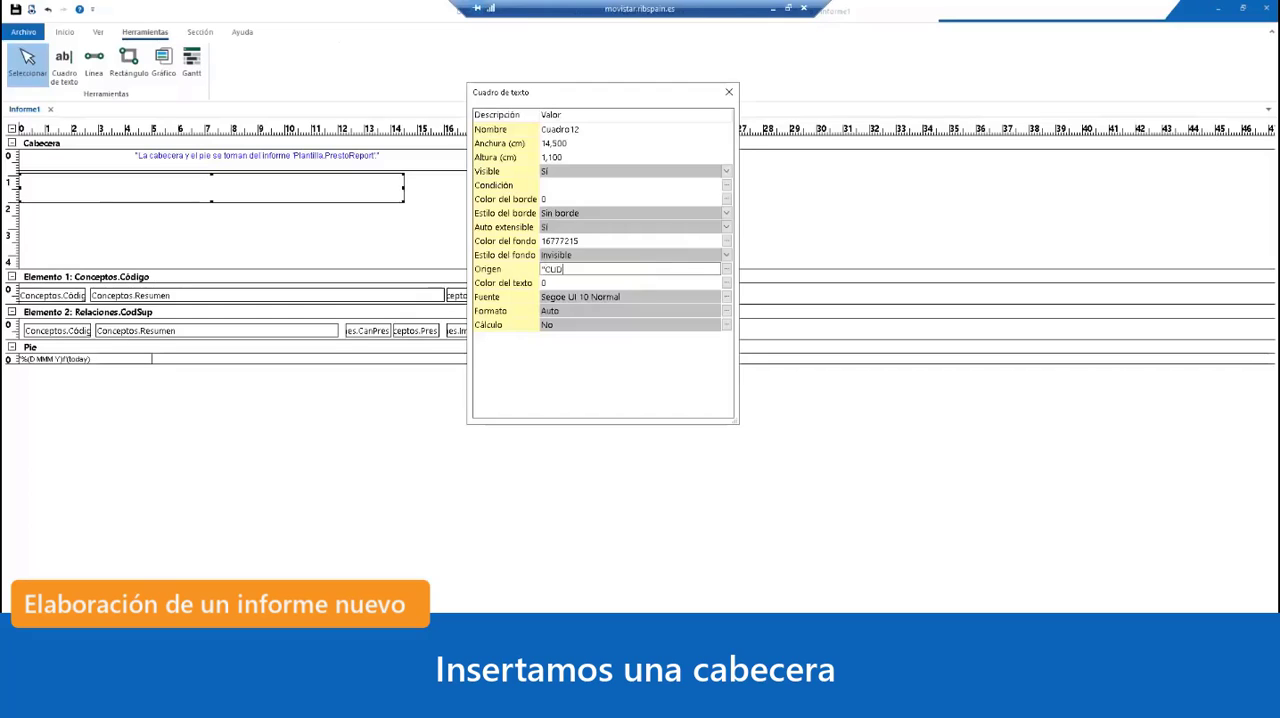
{"action": "type", "text": "DESCOMPUESTOS\""}
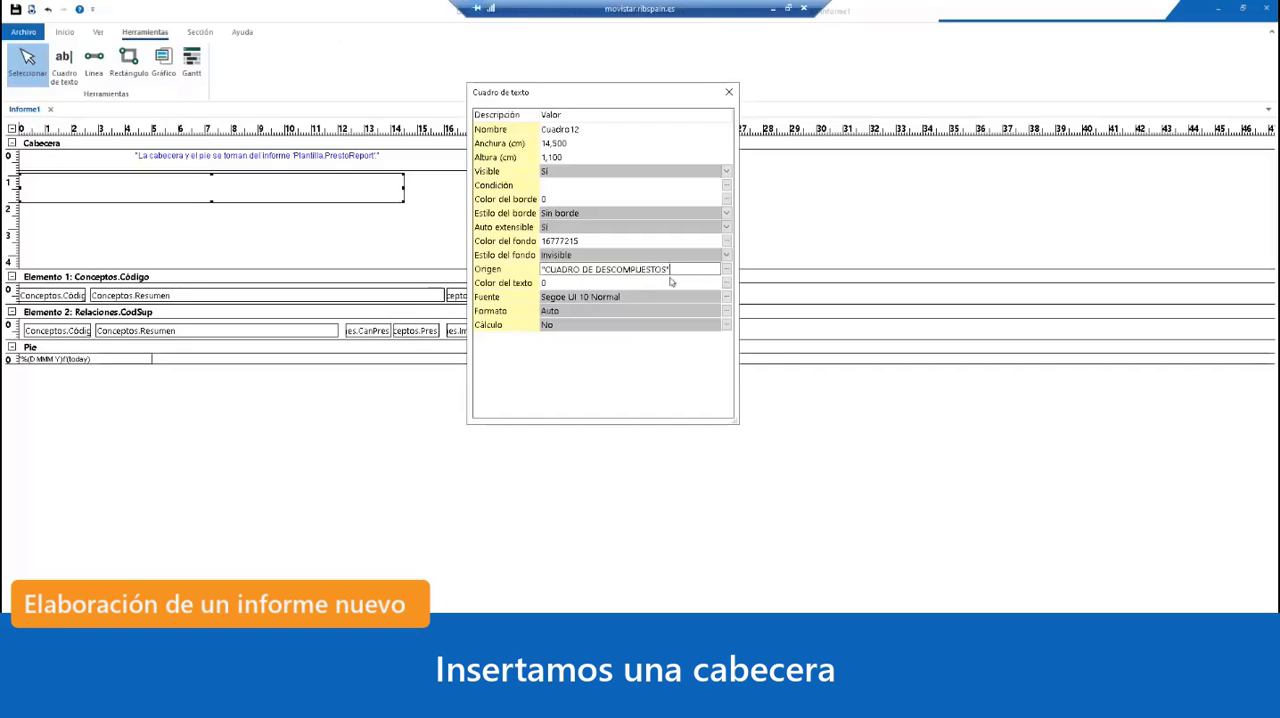
Step: Format the title box's Fuente as Segoe UI, Negrita, size 20
{"action": "left_click", "coordinate": [729, 297]}
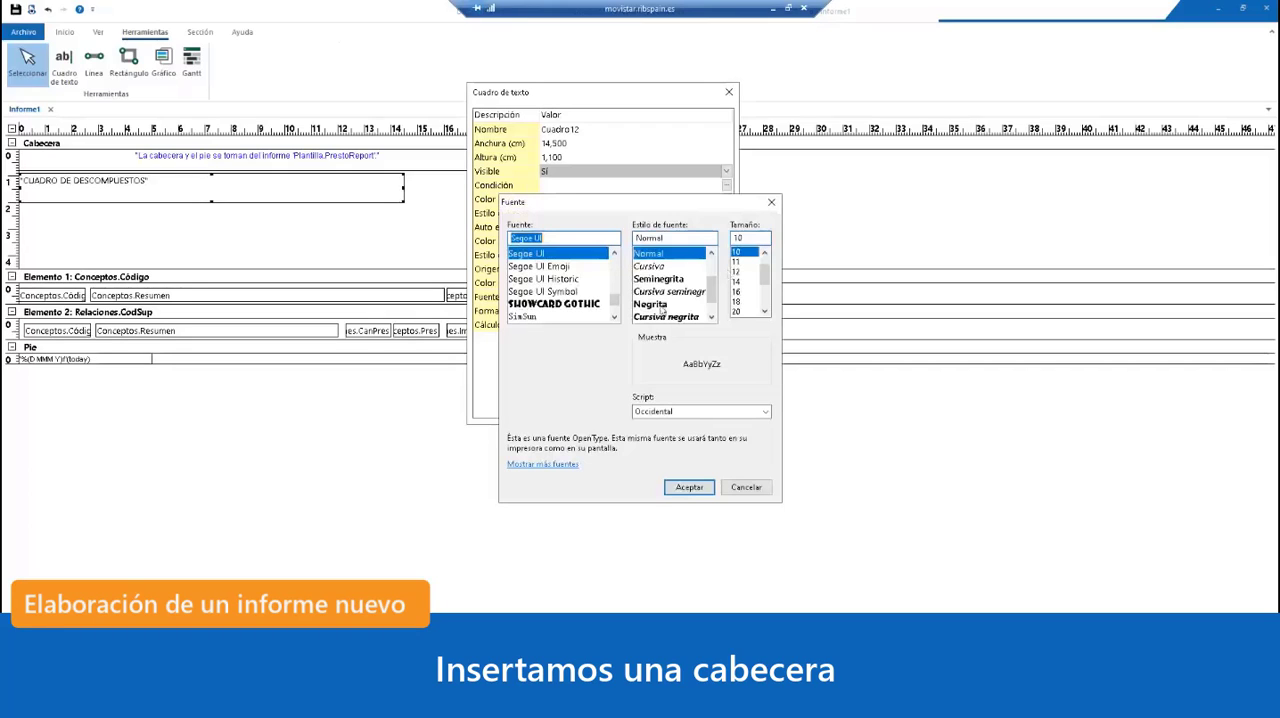
{"action": "left_click", "coordinate": [660, 304]}
{"action": "left_click", "coordinate": [741, 311]}
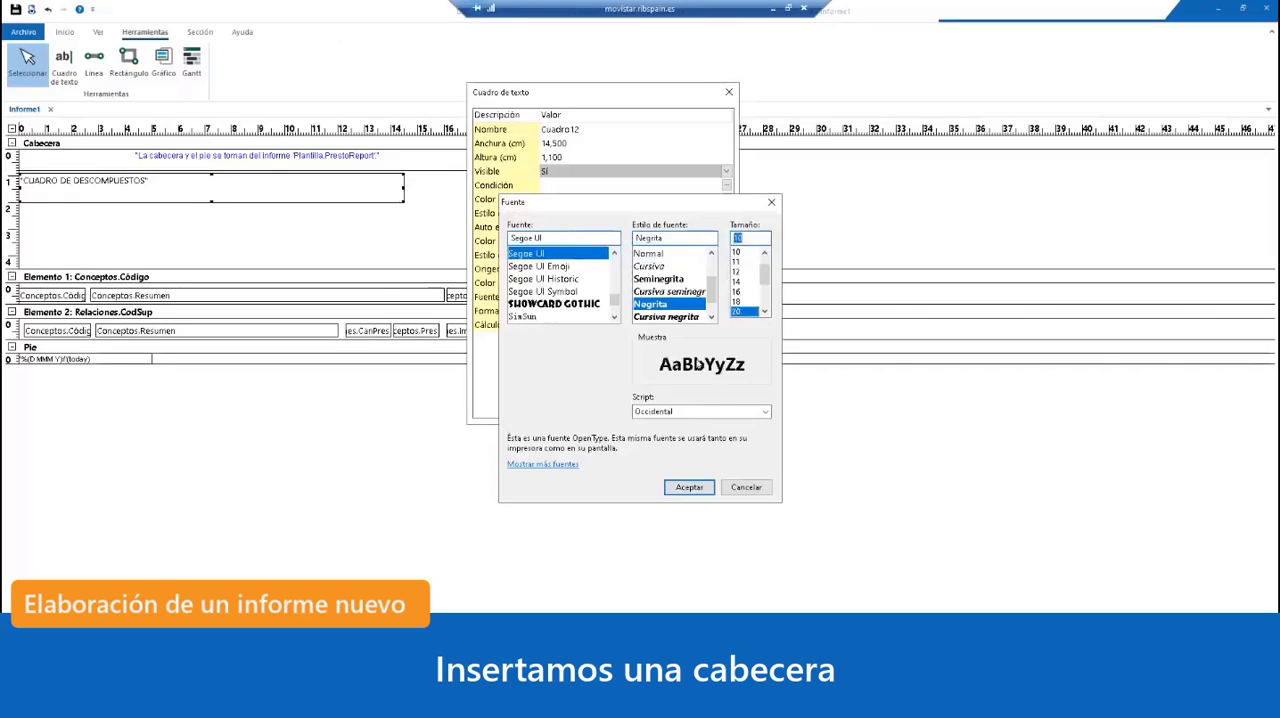
{"action": "left_click", "coordinate": [689, 487]}
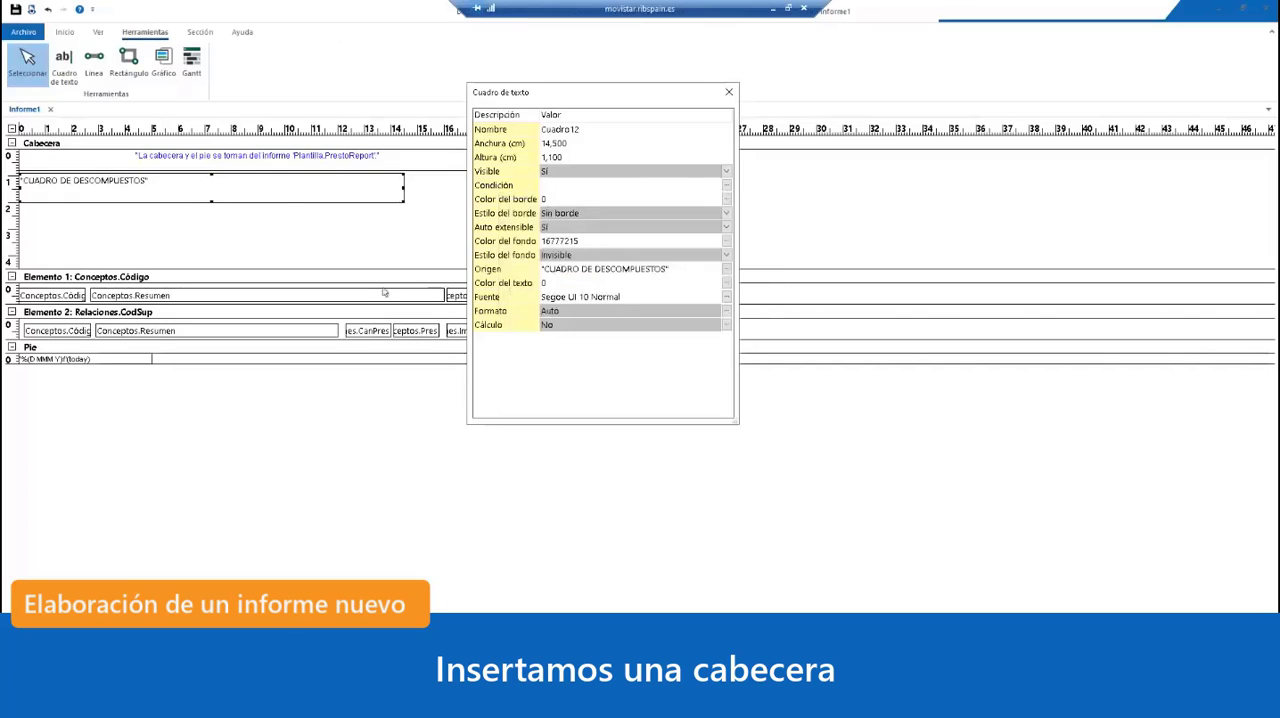
{"action": "left_click", "coordinate": [729, 92]}
Step: Draw a text box about 1.7 by 0.5 cm beneath the title at the left margin, and set its Origen to "Código" in quotation marks
{"action": "left_click", "coordinate": [71, 64]}
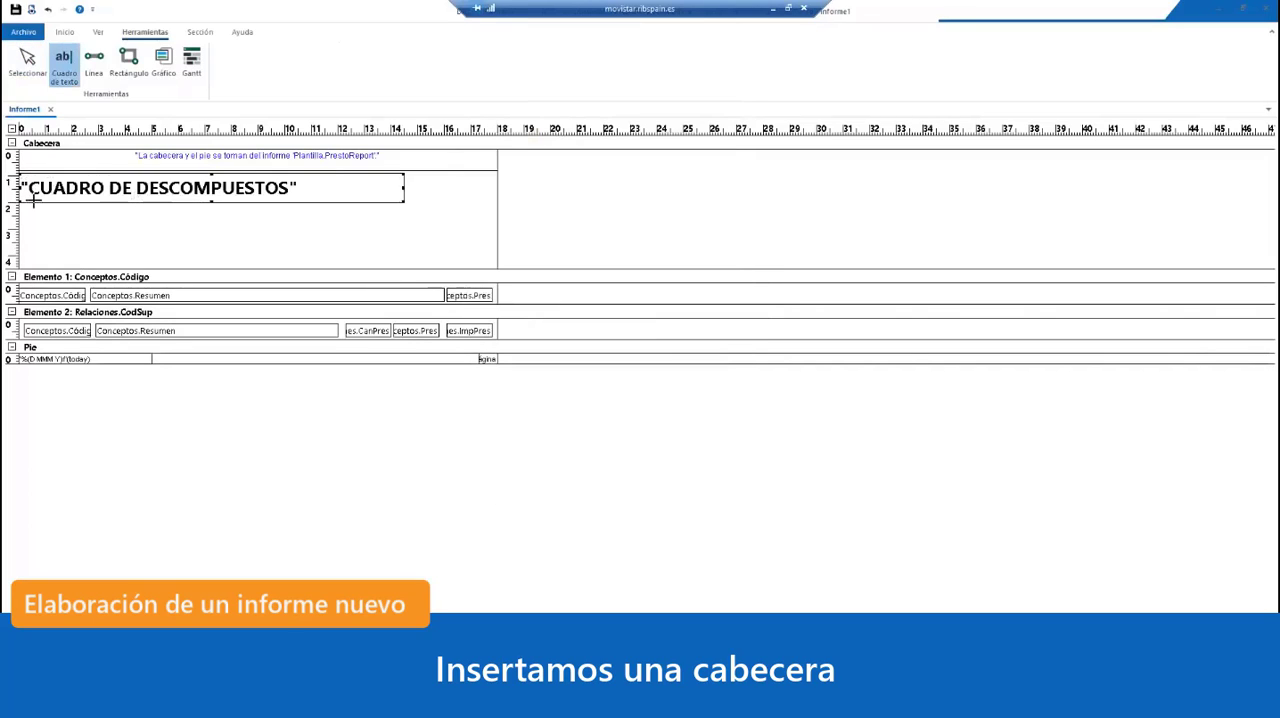
{"action": "left_click_drag", "start_coordinate": [20, 215], "coordinate": [64, 228]}
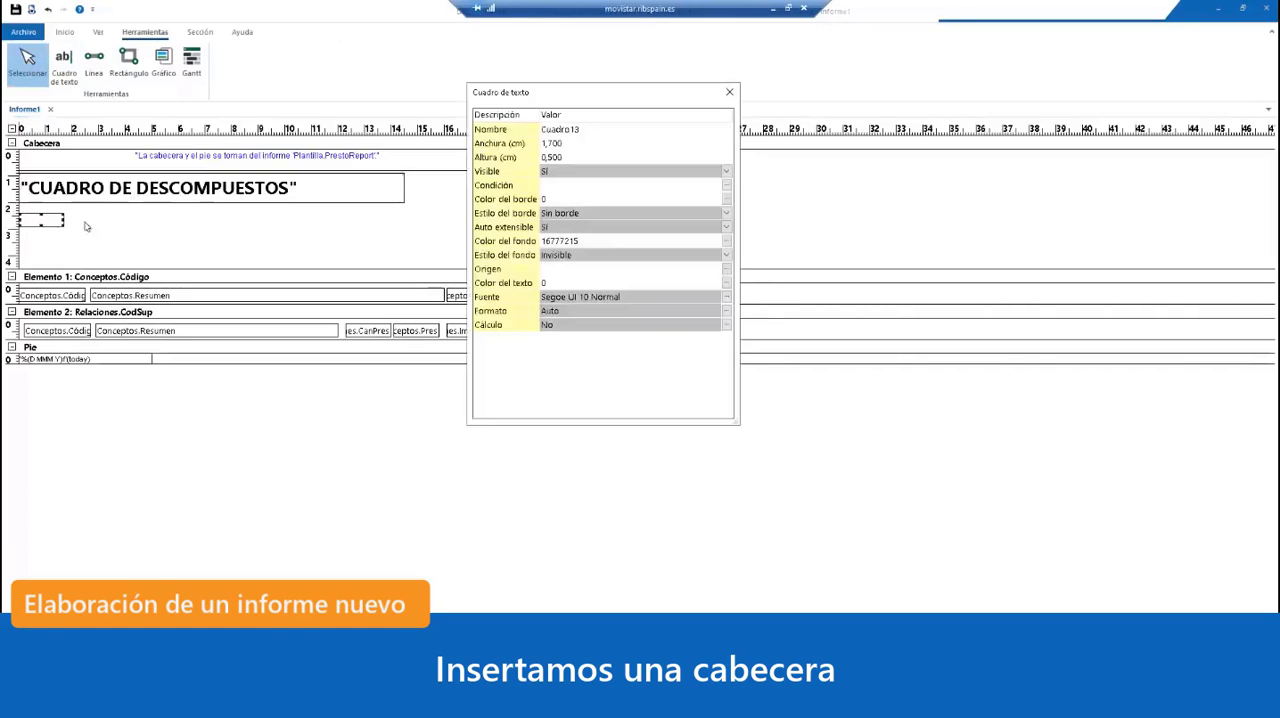
{"action": "left_click", "coordinate": [657, 270]}
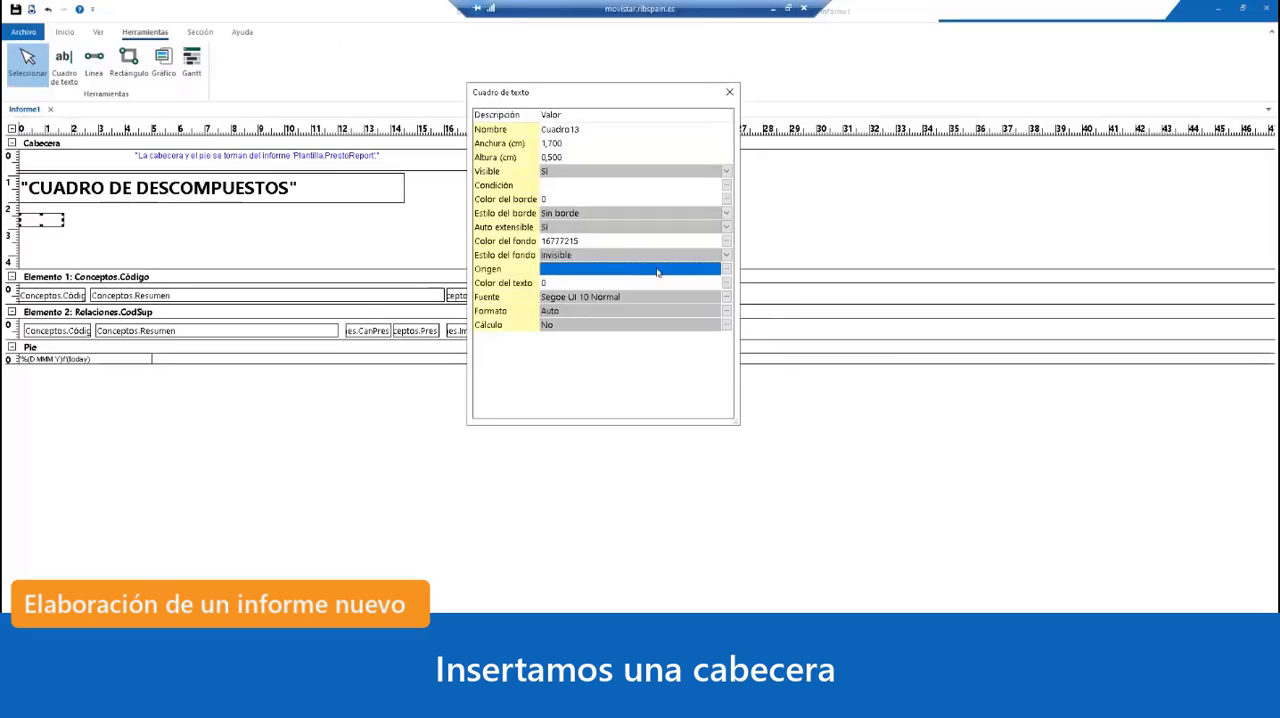
{"action": "type", "text": "\"c"}
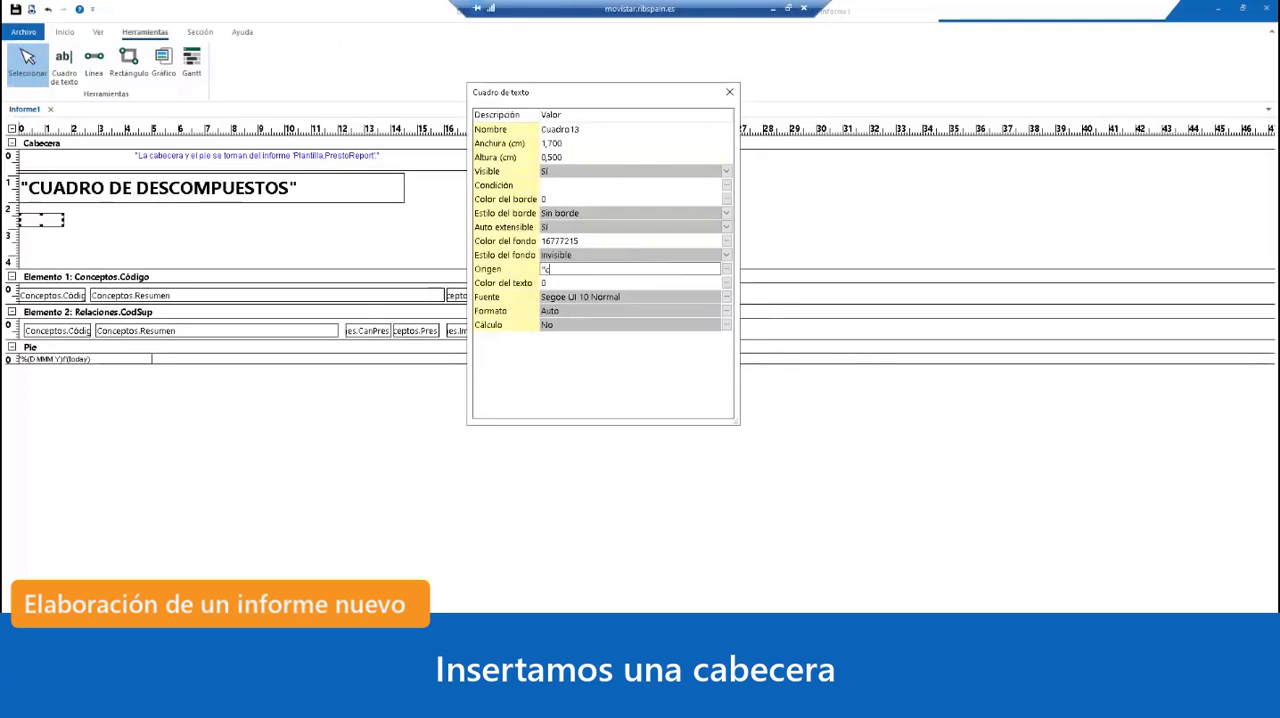
{"action": "type", "text": "ódigo"}
{"action": "key", "text": "BackSpace"}
{"action": "key", "text": "BackSpace"}
{"action": "key", "text": "BackSpace"}
{"action": "key", "text": "BackSpace"}
{"action": "key", "text": "BackSpace"}
{"action": "key", "text": "BackSpace"}
{"action": "type", "text": "Código\""}
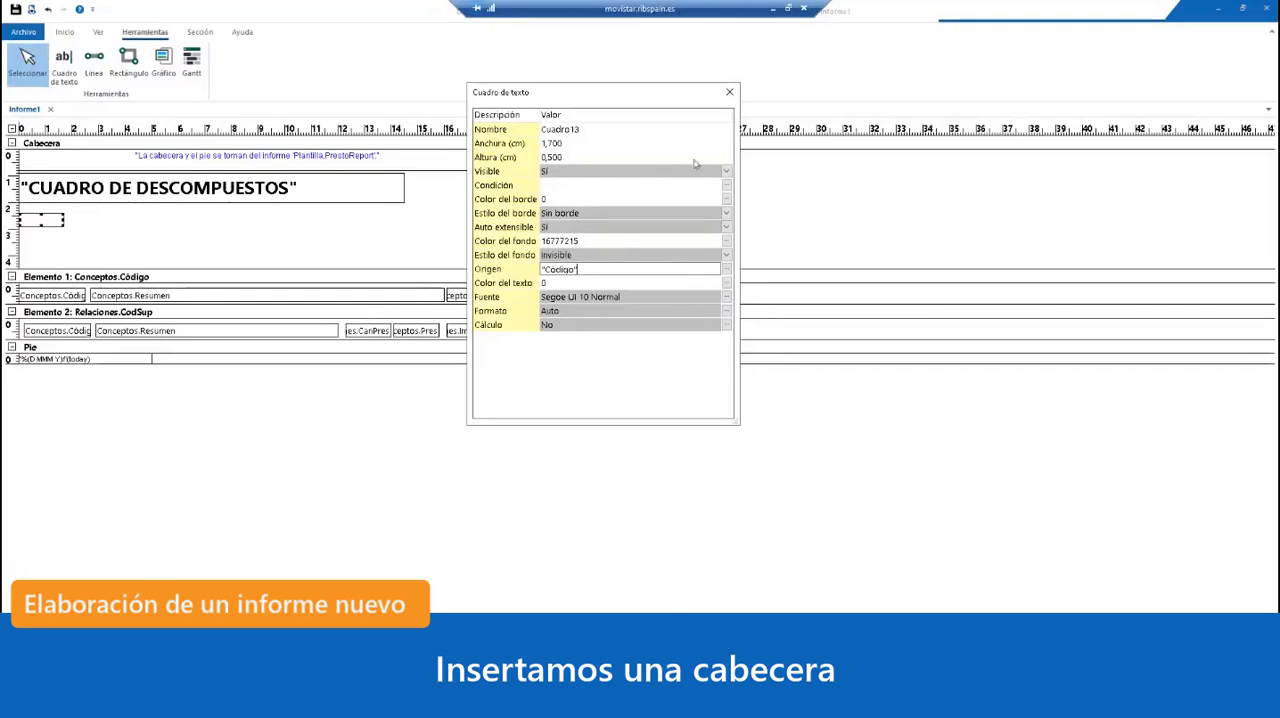
{"action": "left_click", "coordinate": [705, 130]}
{"action": "left_click", "coordinate": [729, 92]}
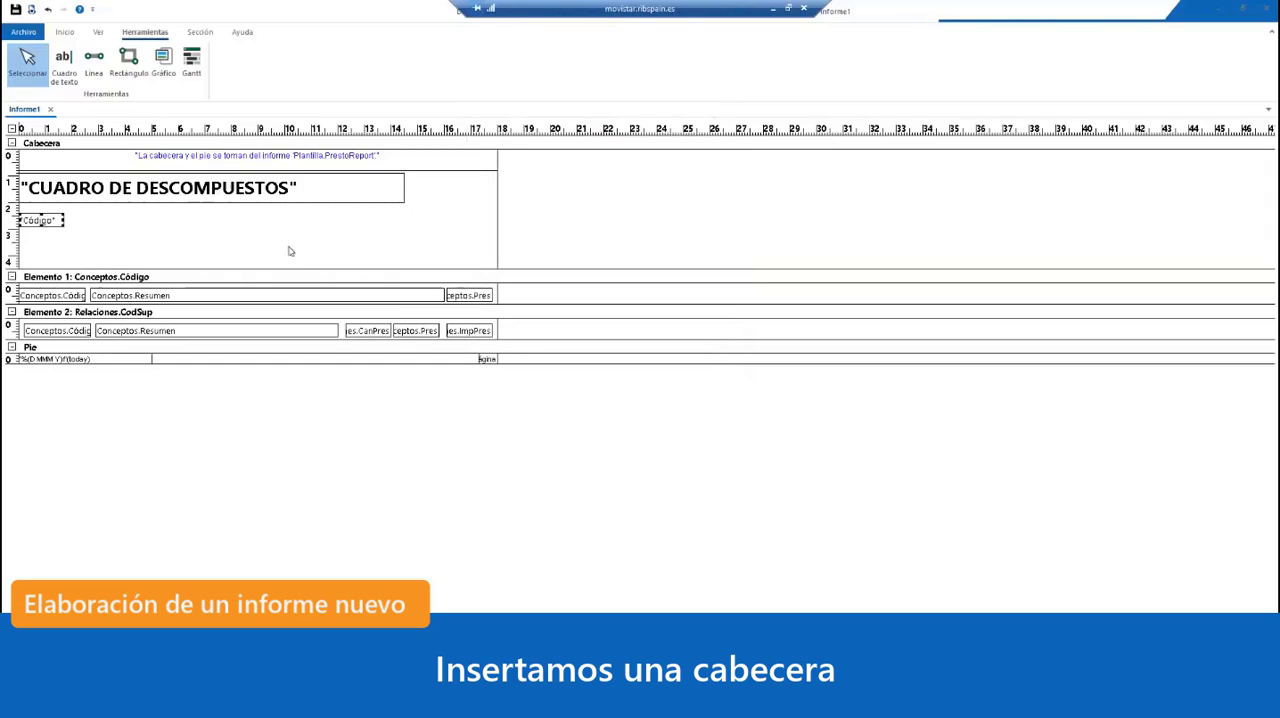
Step: Duplicate the "Código" label and place the copy on the same row, above the Conceptos.Resumen field
{"action": "key", "text": "ctrl+c"}
{"action": "key", "text": "ctrl+v"}
{"action": "key", "text": "Right"}
{"action": "key", "text": "Right"}
{"action": "key", "text": "Right"}
{"action": "key", "text": "Right"}
{"action": "key", "text": "Right"}
{"action": "key", "text": "Right"}
{"action": "key", "text": "Right"}
{"action": "key", "text": "Right"}
{"action": "key", "text": "Right"}
{"action": "key", "text": "Right"}
{"action": "key", "text": "Right"}
{"action": "key", "text": "Right"}
{"action": "key", "text": "Right"}
{"action": "key", "text": "Right"}
{"action": "key", "text": "Right"}
{"action": "key", "text": "Right"}
{"action": "key", "text": "Right"}
{"action": "key", "text": "Right"}
{"action": "key", "text": "Right"}
{"action": "key", "text": "Right"}
{"action": "key", "text": "Right"}
{"action": "key", "text": "Right"}
{"action": "key", "text": "Right"}
{"action": "key", "text": "Right"}
{"action": "key", "text": "Right"}
{"action": "key", "text": "Right"}
Step: Set the Origen of the copied label to "Resumen", including the quotation marks
{"action": "double_click", "coordinate": [128, 222]}
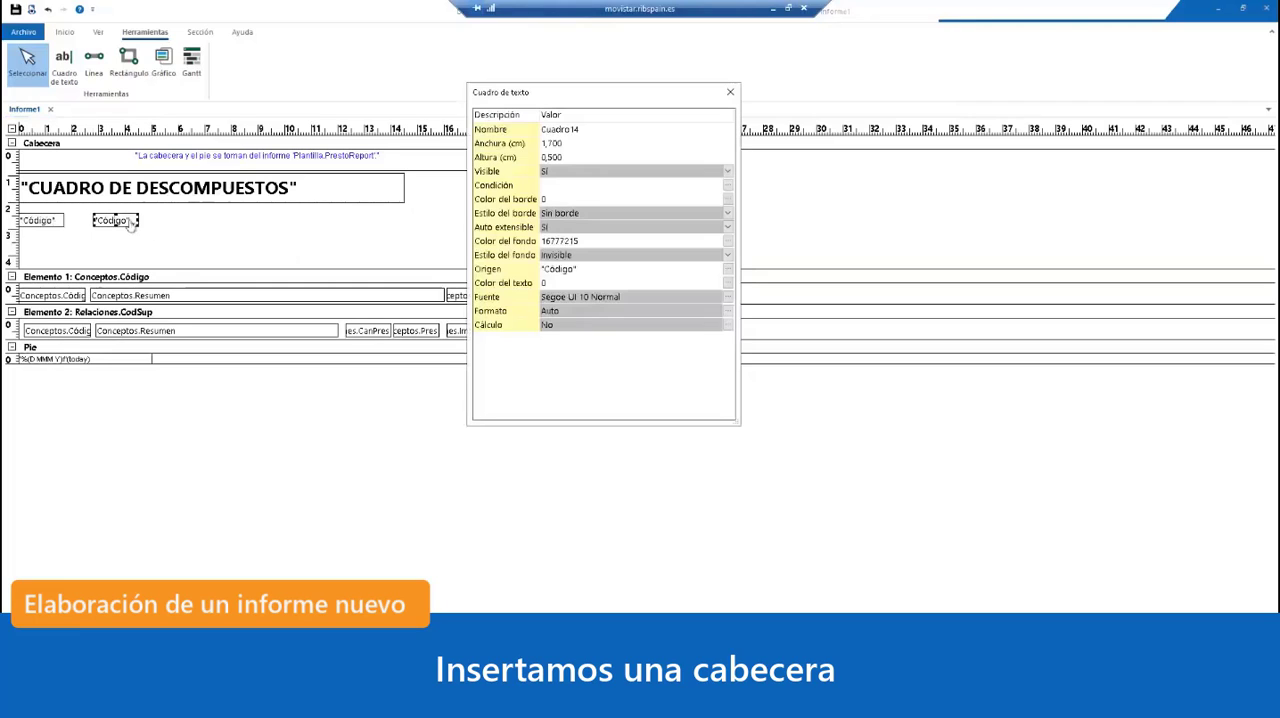
{"action": "left_click", "coordinate": [572, 270]}
{"action": "left_click", "coordinate": [576, 268]}
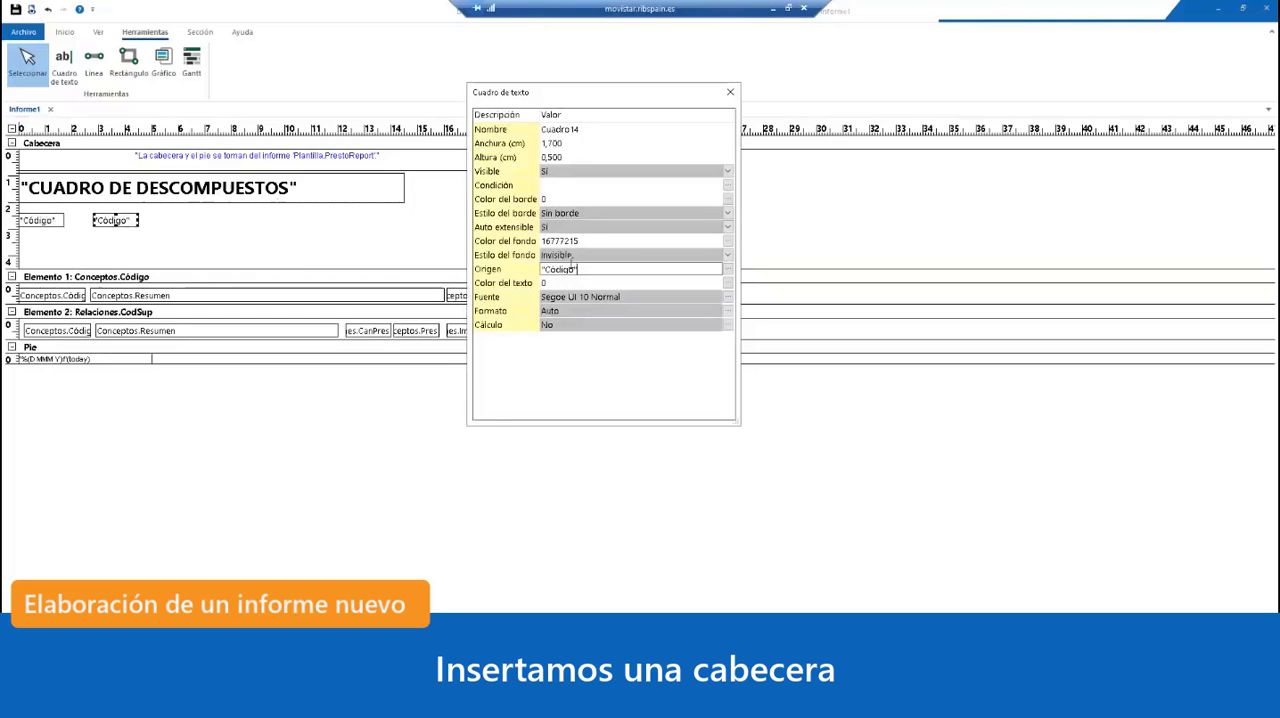
{"action": "key", "text": "BackSpace"}
{"action": "key", "text": "BackSpace"}
{"action": "key", "text": "BackSpace"}
{"action": "key", "text": "BackSpace"}
{"action": "key", "text": "BackSpace"}
{"action": "key", "text": "BackSpace"}
{"action": "key", "text": "BackSpace"}
{"action": "key", "text": "BackSpace"}
{"action": "type", "text": "\"Resumen\""}
{"action": "left_click", "coordinate": [614, 201]}
{"action": "left_click", "coordinate": [730, 92]}
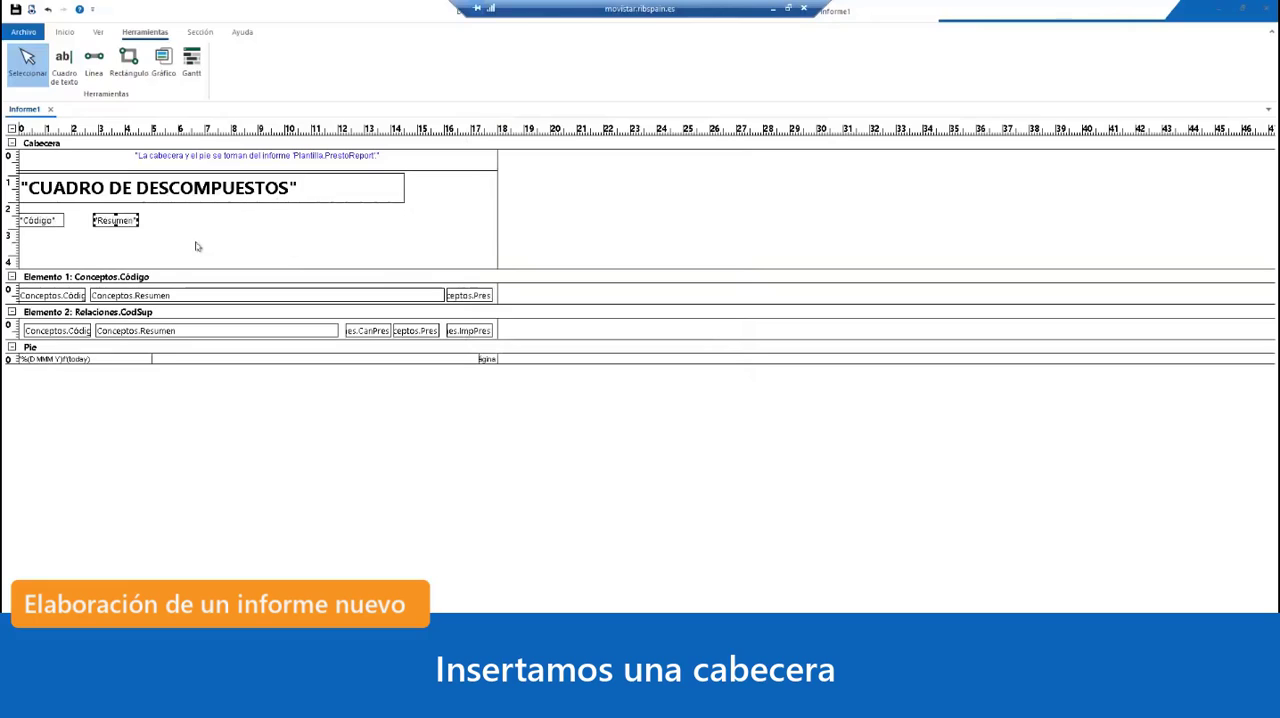
Step: Place a copy of the "Resumen" label above the price field of Elemento 1 and set its Origen to "Importe" in quotation marks
{"action": "left_click_drag", "start_coordinate": [113, 224], "coordinate": [469, 228]}
{"action": "double_click", "coordinate": [469, 228]}
{"action": "left_click", "coordinate": [598, 271]}
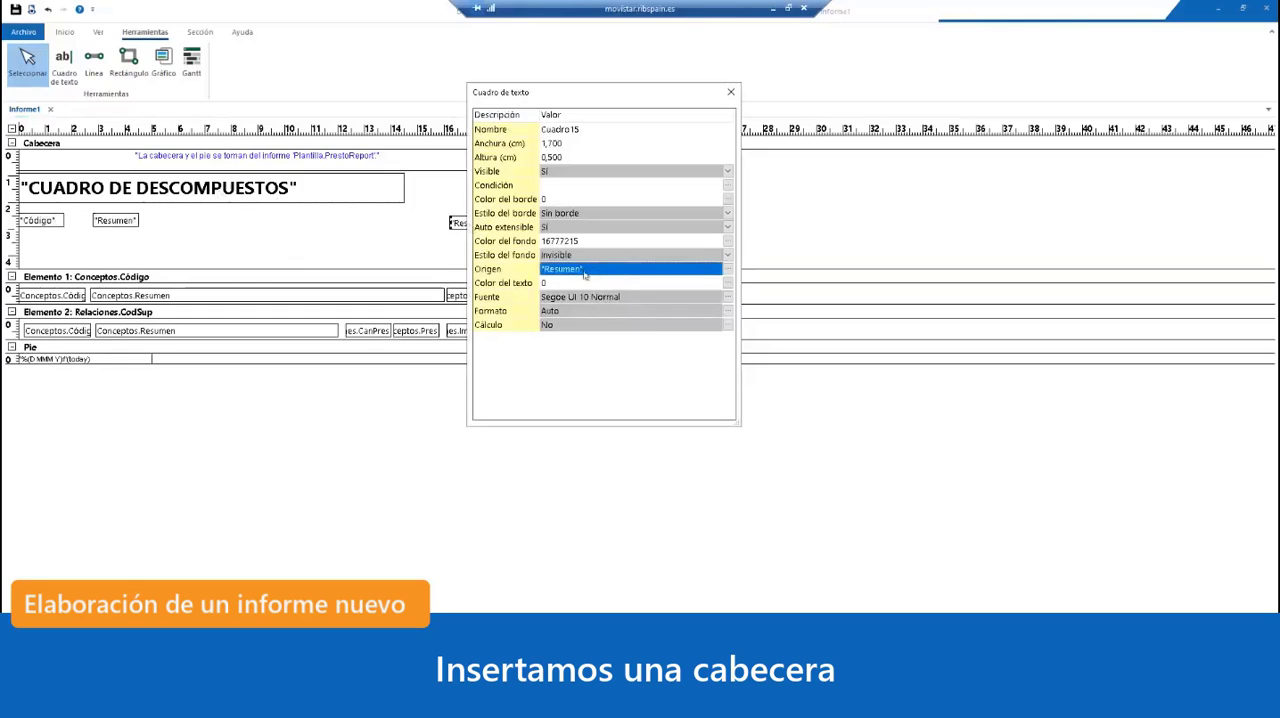
{"action": "left_click", "coordinate": [585, 271]}
{"action": "key", "text": "BackSpace"}
{"action": "key", "text": "BackSpace"}
{"action": "key", "text": "BackSpace"}
{"action": "key", "text": "BackSpace"}
{"action": "key", "text": "BackSpace"}
{"action": "key", "text": "BackSpace"}
{"action": "key", "text": "BackSpace"}
{"action": "key", "text": "BackSpace"}
{"action": "key", "text": "BackSpace"}
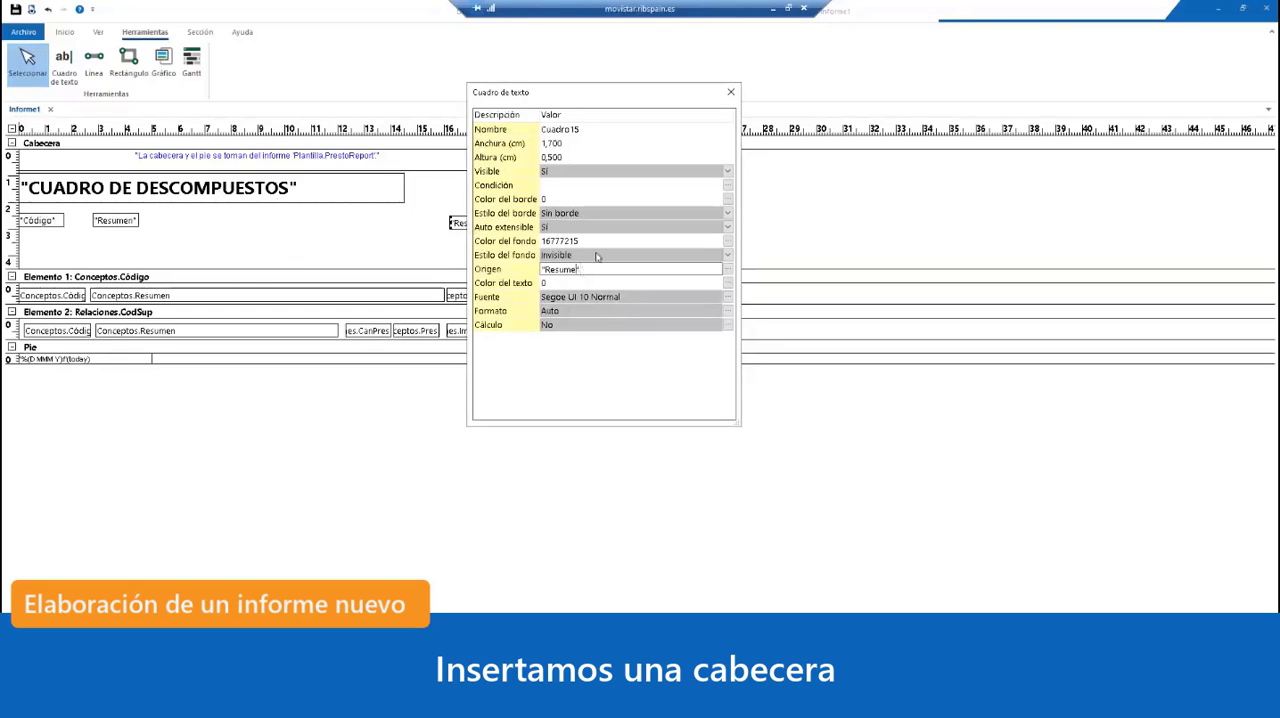
{"action": "type", "text": "\"Importe\""}
{"action": "left_click", "coordinate": [660, 246]}
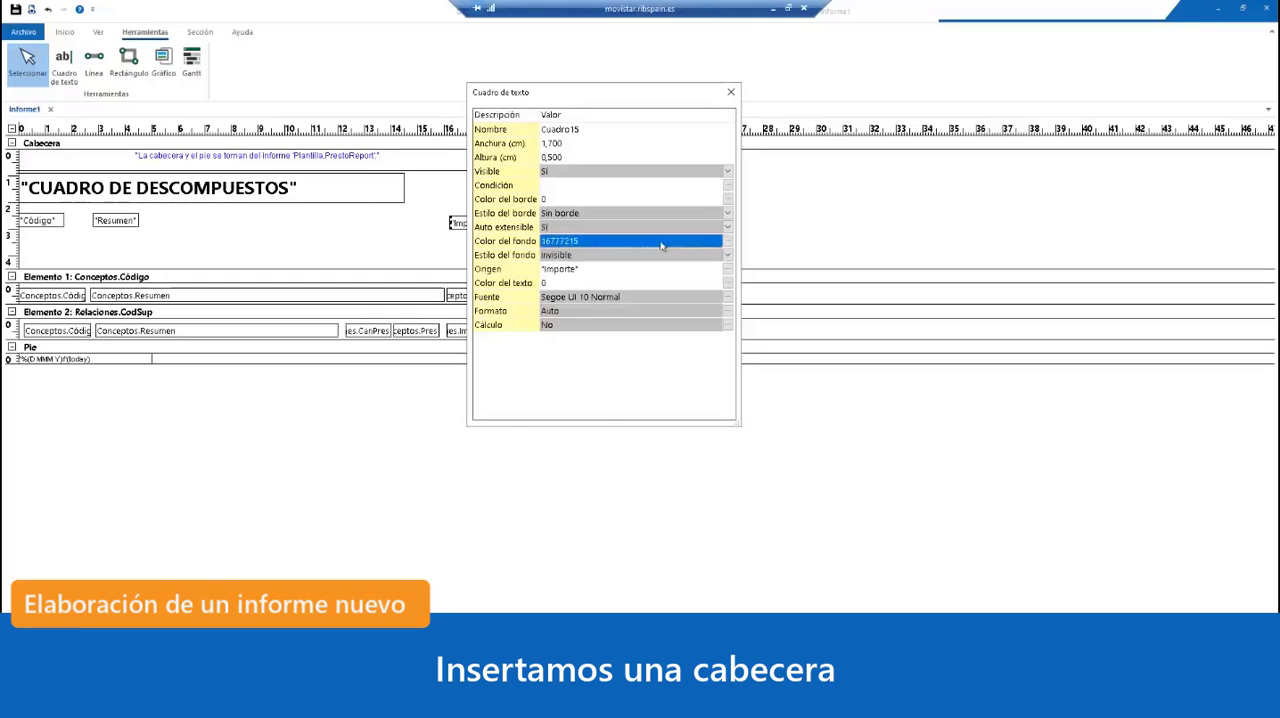
{"action": "left_click", "coordinate": [730, 92]}
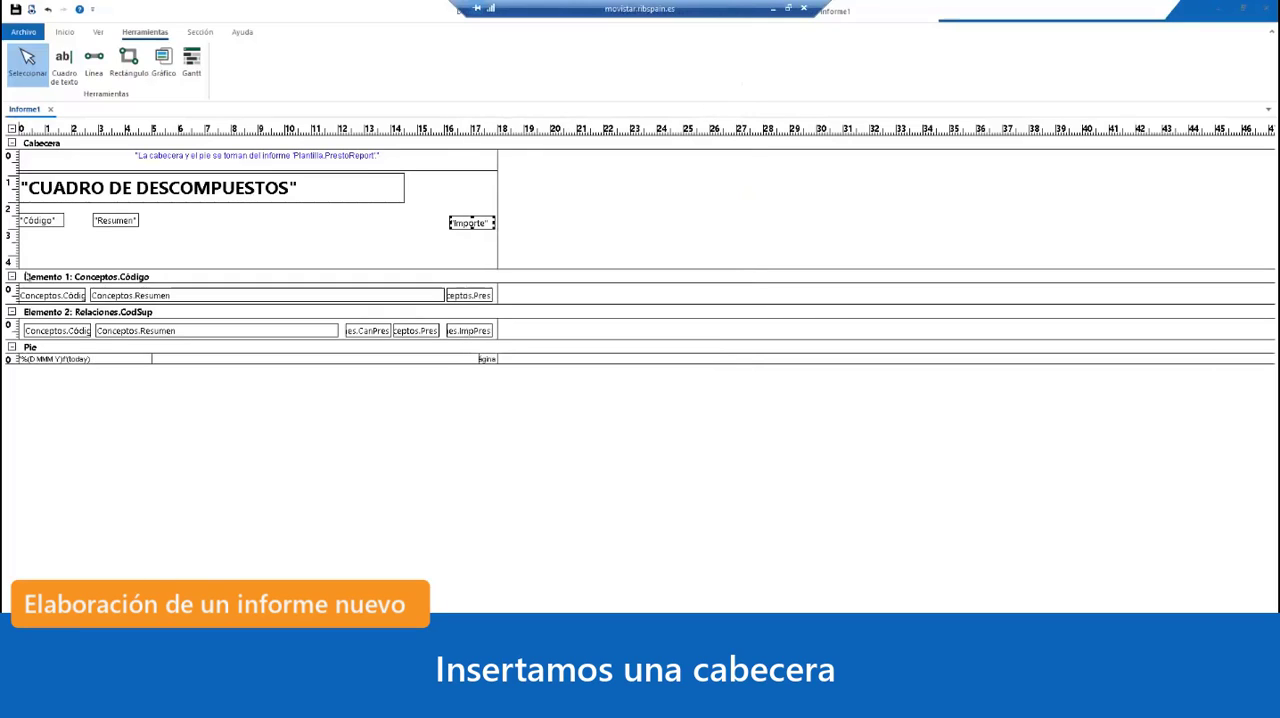
Step: Format the "Código", "Resumen" and "Importe" labels together in Segoe UI, Negrita, size 10
{"action": "left_click", "coordinate": [11, 222]}
{"action": "double_click", "coordinate": [55, 223]}
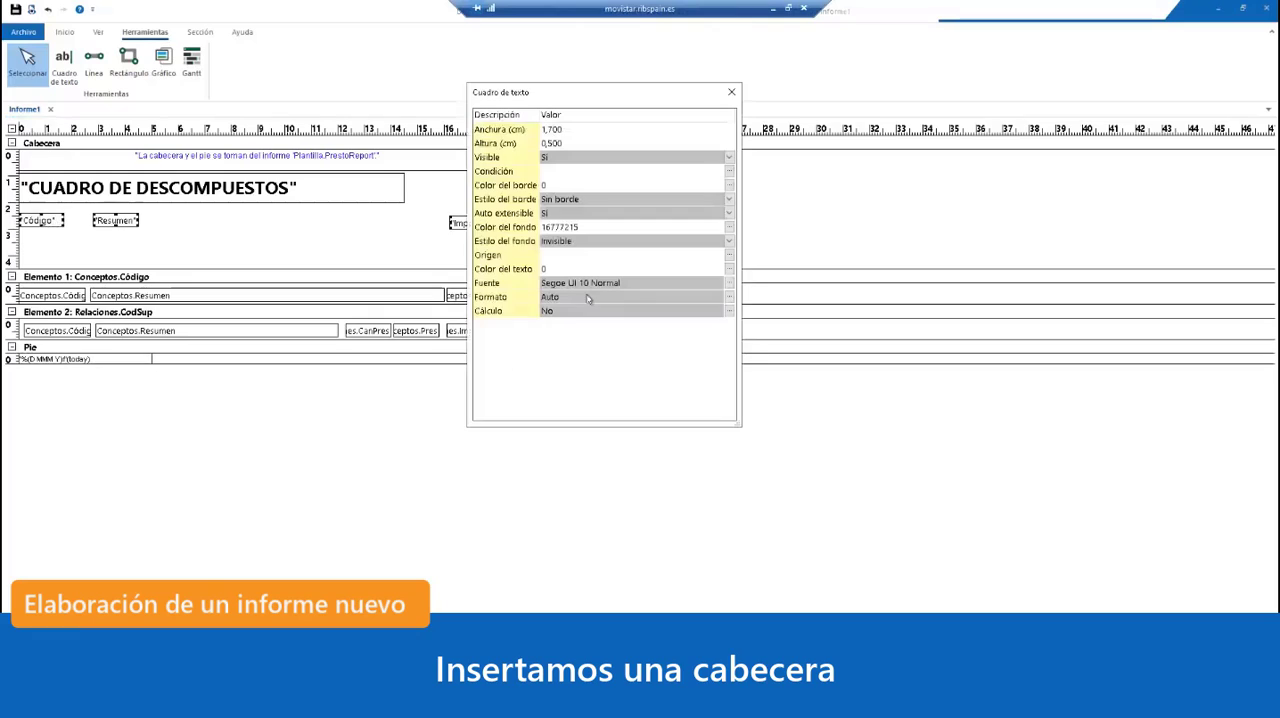
{"action": "left_click", "coordinate": [728, 283]}
{"action": "left_click", "coordinate": [649, 303]}
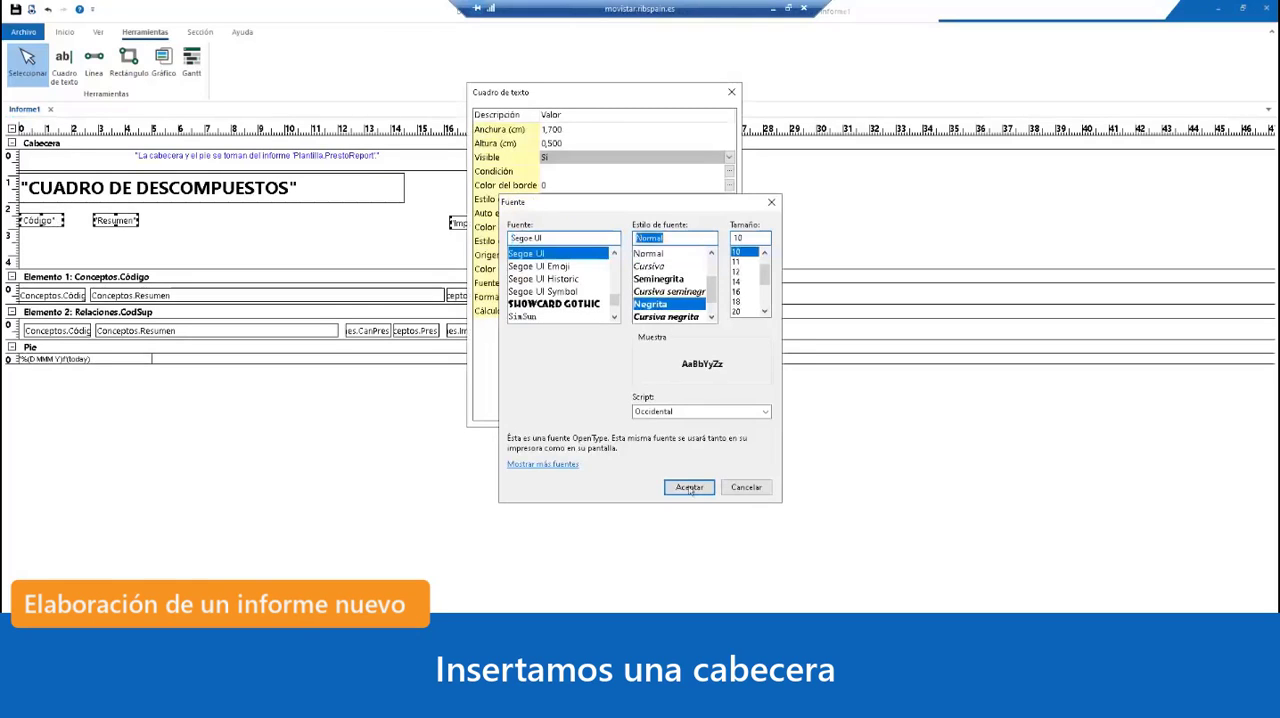
{"action": "left_click", "coordinate": [689, 487]}
{"action": "left_click", "coordinate": [730, 93]}
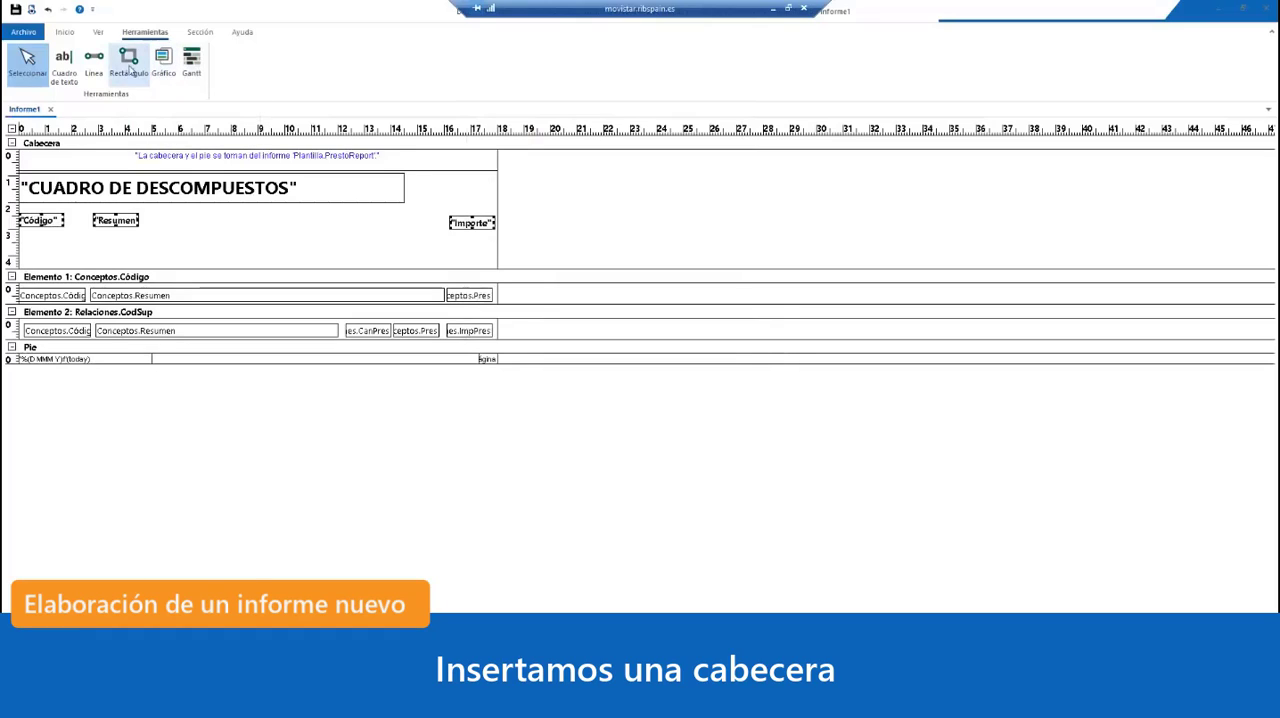
Step: Draw a horizontal line about 18 cm long just beneath the column labels, spanning the full report width
{"action": "left_click", "coordinate": [94, 62]}
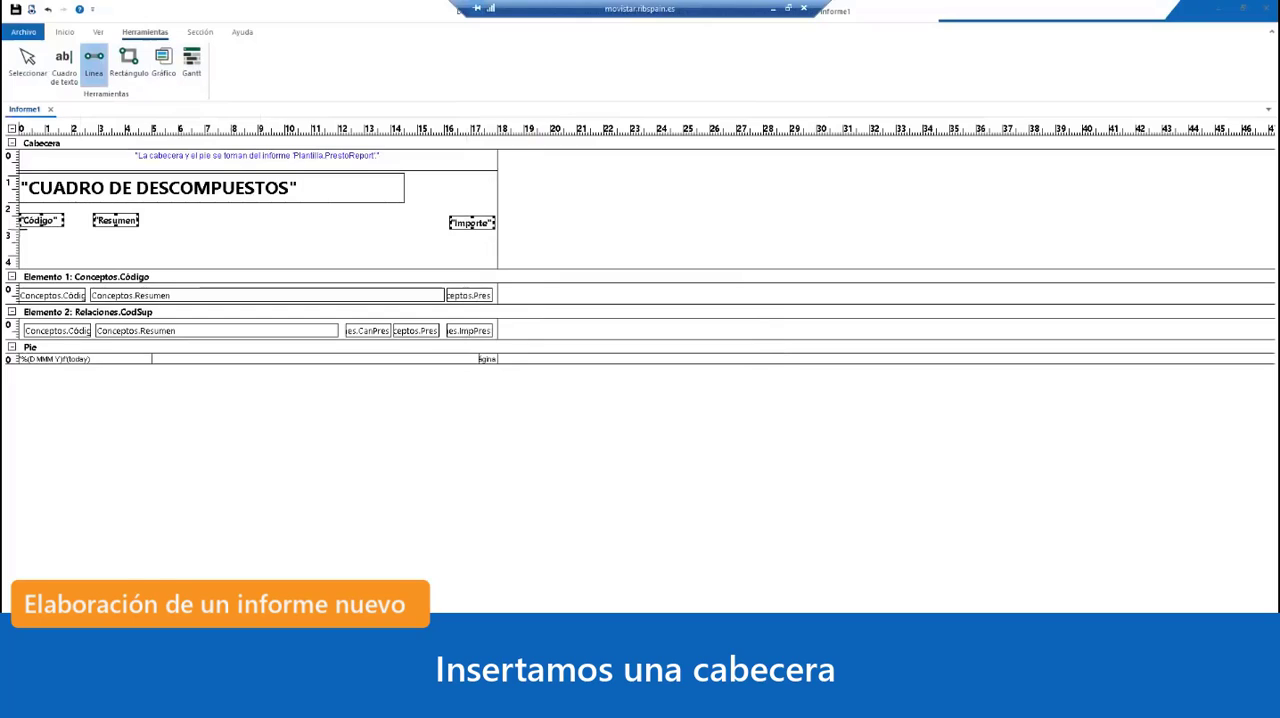
{"action": "left_click_drag", "start_coordinate": [20, 228], "coordinate": [497, 228]}
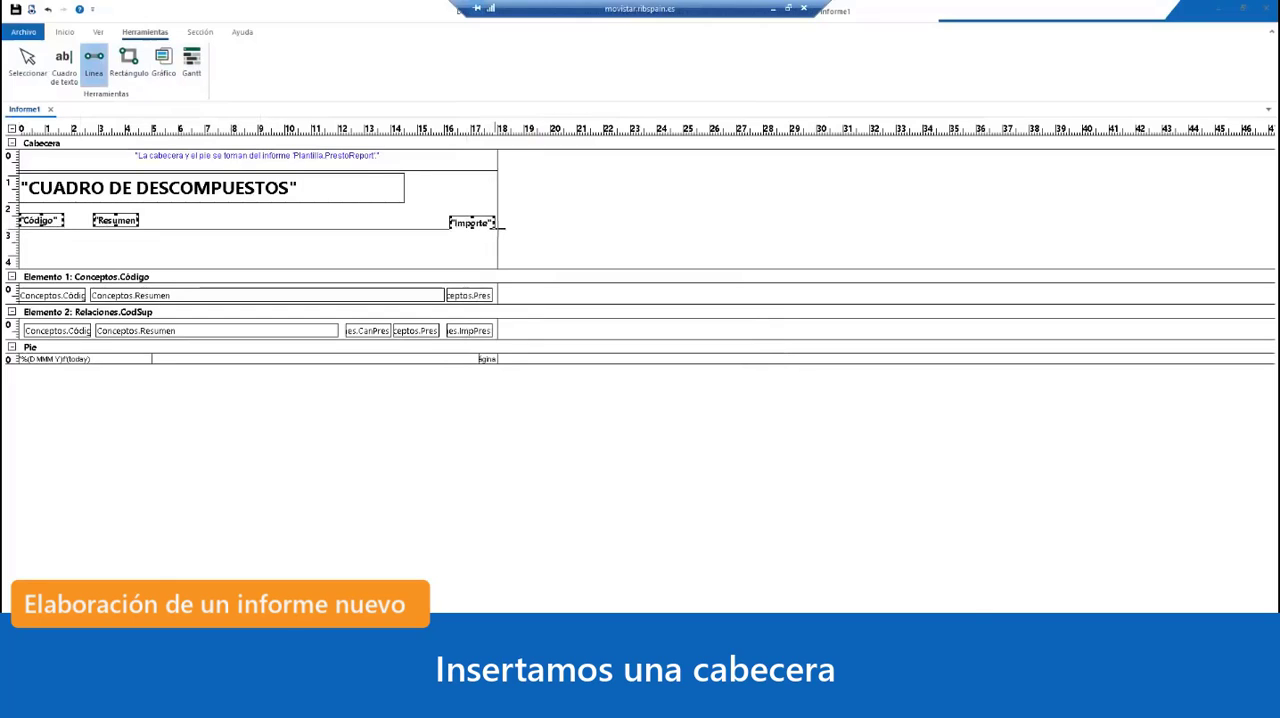
{"action": "left_click", "coordinate": [27, 62]}
Step: Move the "Importe" label up slightly to align it with the "Código" and "Resumen" labels
{"action": "left_click", "coordinate": [474, 226]}
{"action": "left_click_drag", "start_coordinate": [474, 225], "coordinate": [474, 222]}
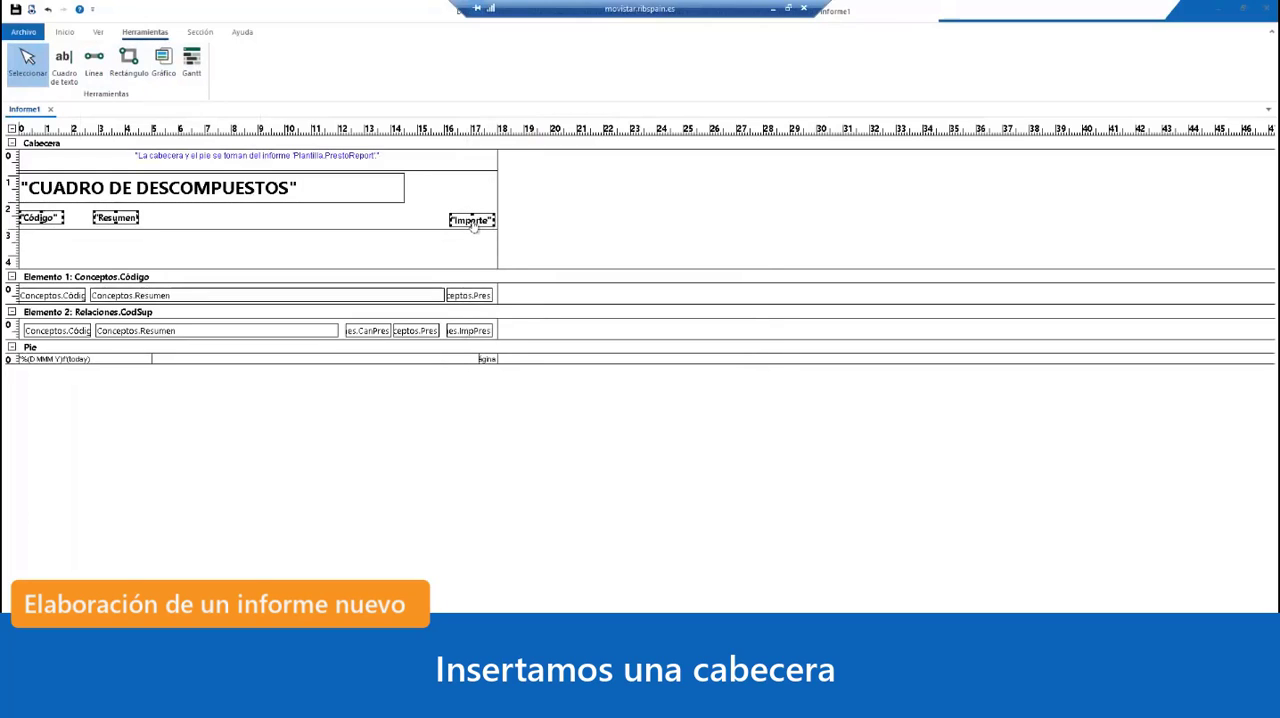
{"action": "left_click_drag", "start_coordinate": [474, 226], "coordinate": [474, 228]}
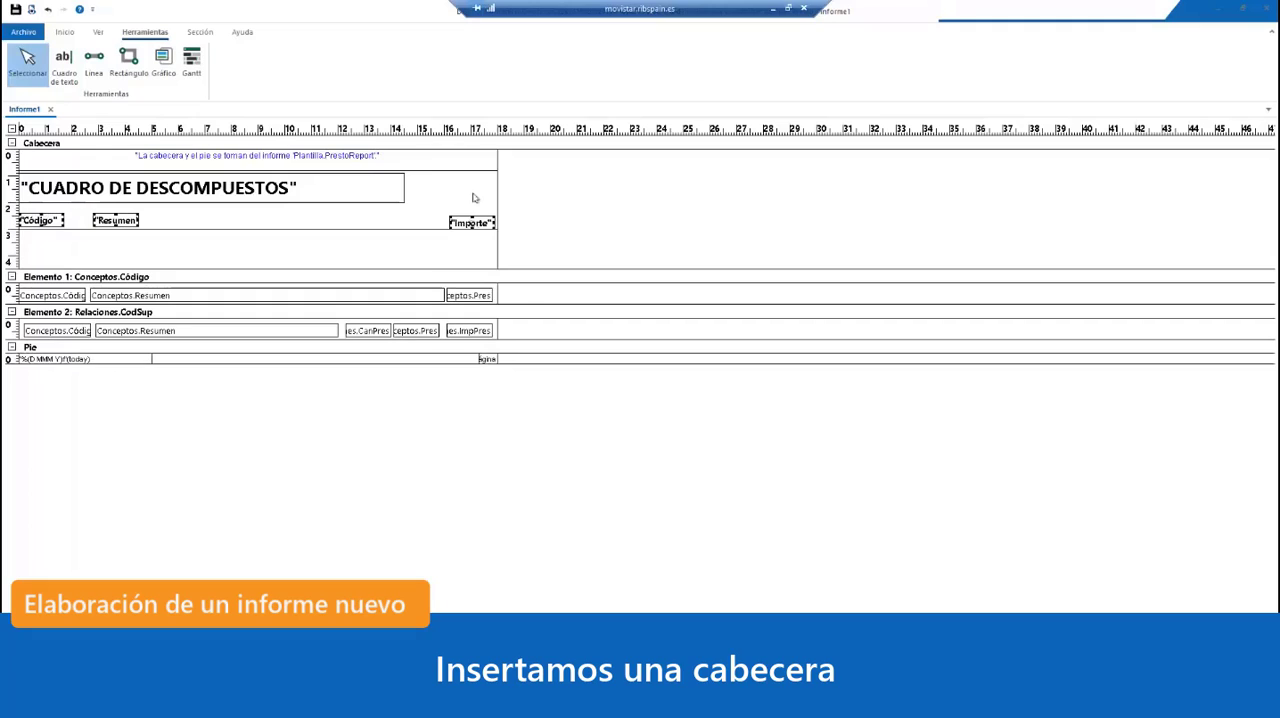
{"action": "left_click", "coordinate": [474, 197]}
{"action": "left_click", "coordinate": [474, 228]}
{"action": "key", "text": "Up"}
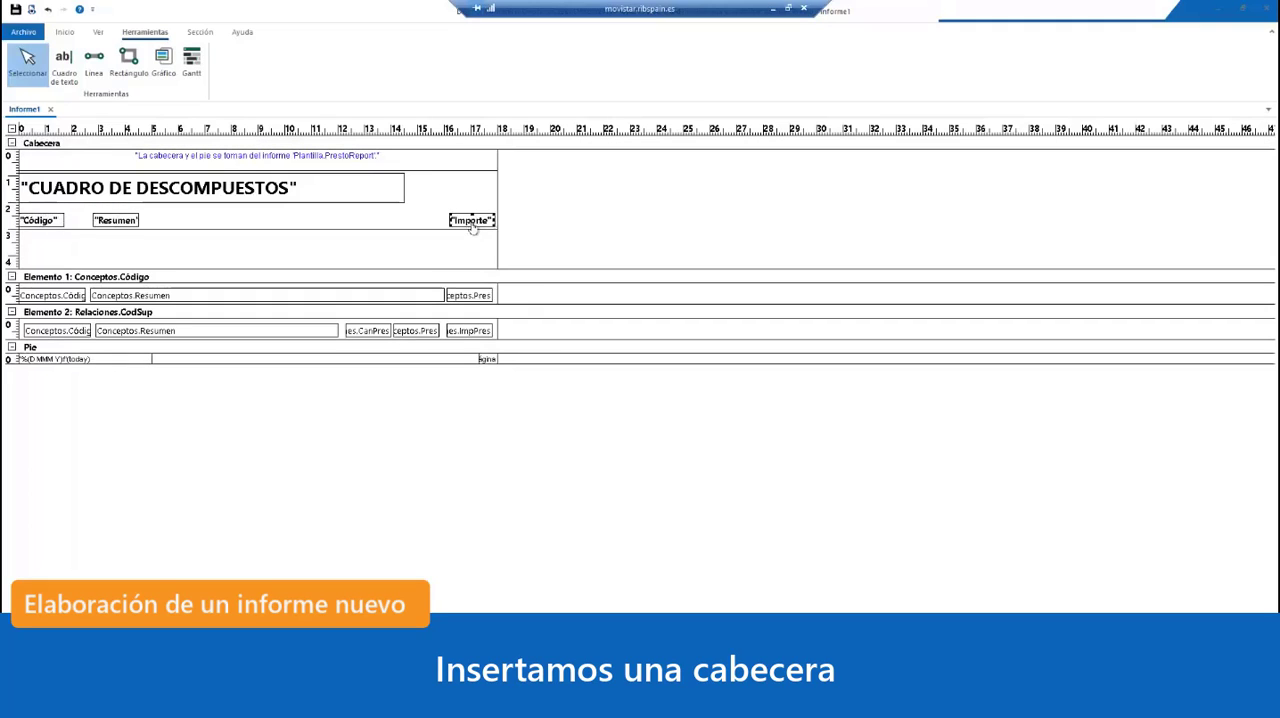
Step: Shrink the Cabecera section to end just below the horizontal line, and preview the report
{"action": "left_click_drag", "start_coordinate": [479, 268], "coordinate": [479, 231]}
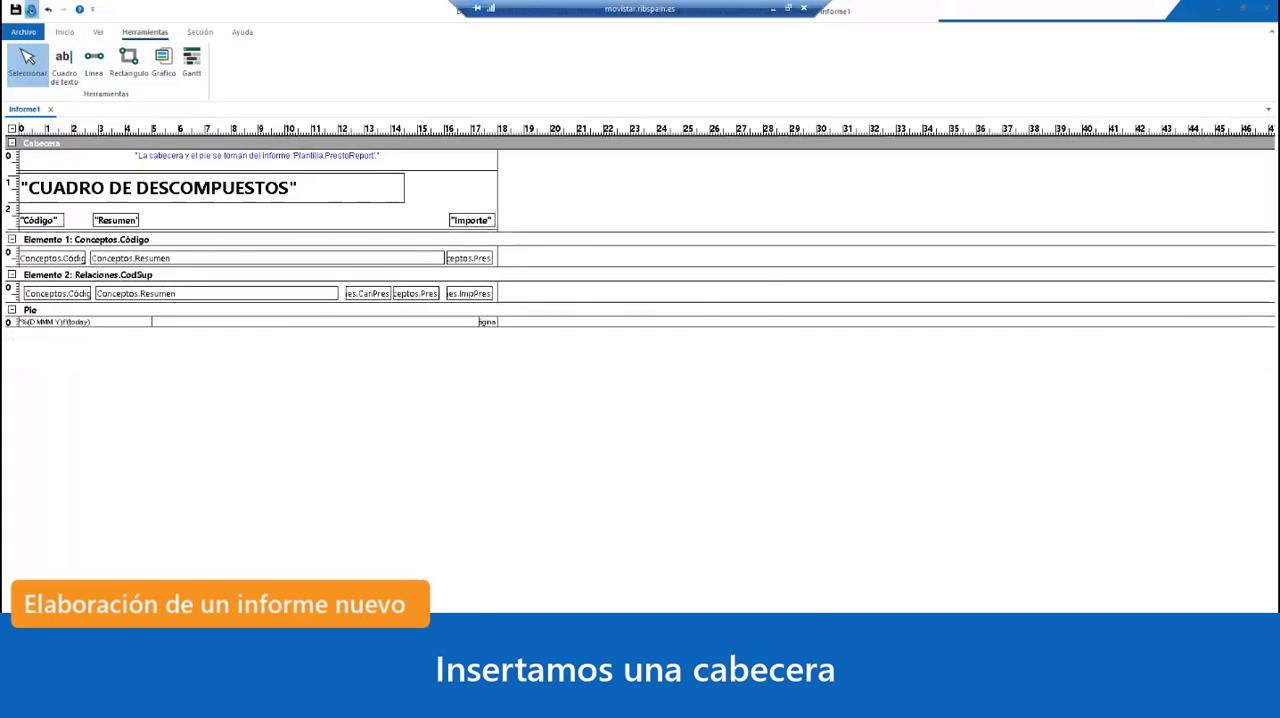
{"action": "left_click", "coordinate": [31, 9]}
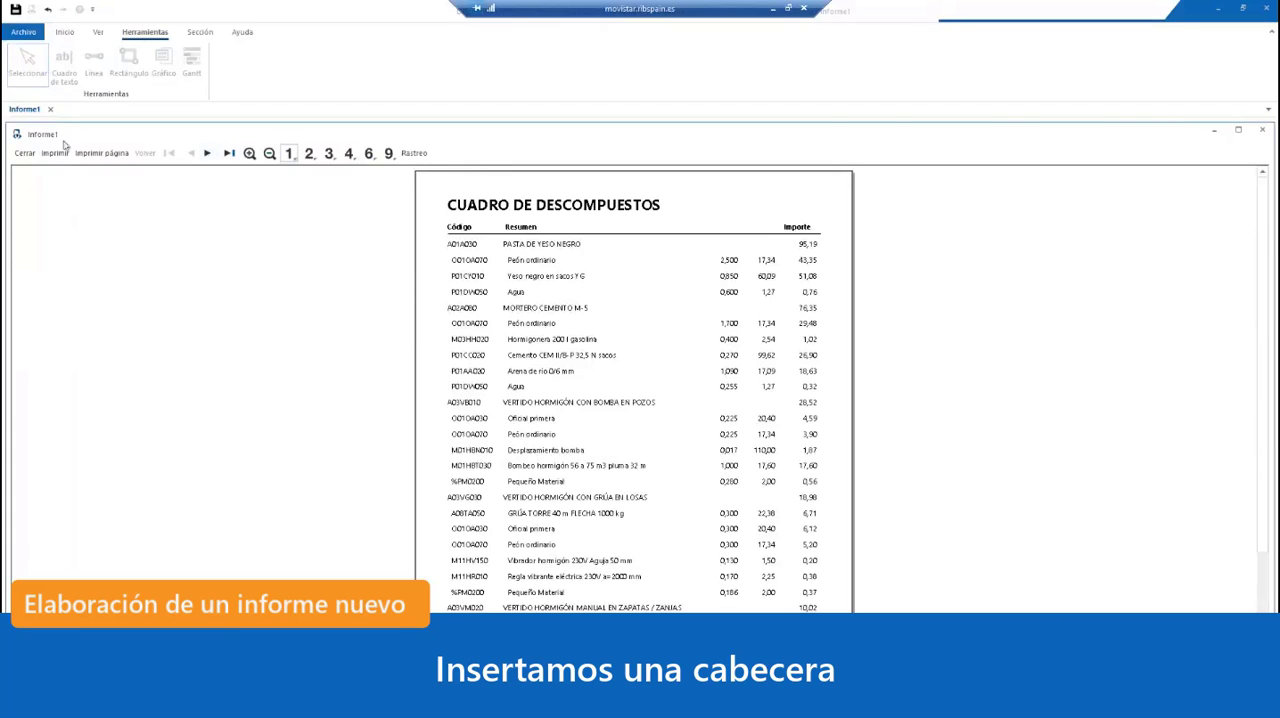
{"action": "left_click", "coordinate": [24, 153]}
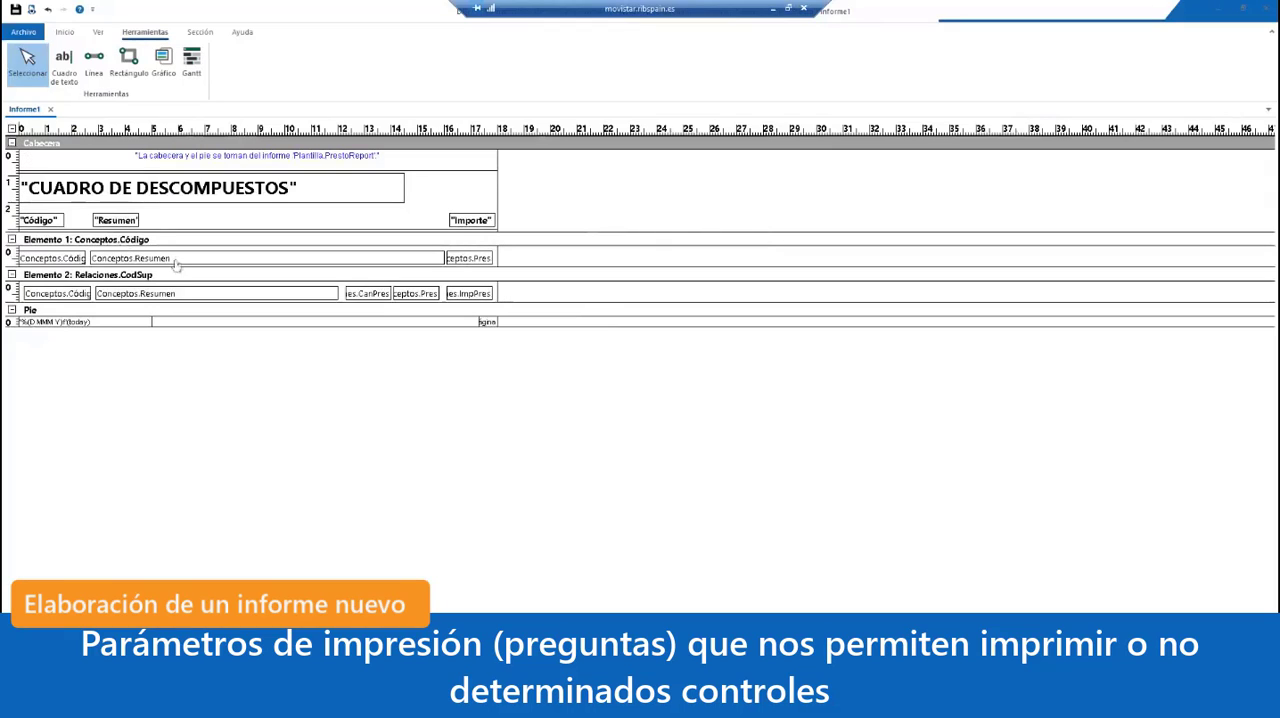
Step: Enlarge the Elemento 1 section to just over 1 cm and draw a text box about 13.3 by 0.5 cm beneath Conceptos.Resumen
{"action": "left_click_drag", "start_coordinate": [183, 268], "coordinate": [195, 287]}
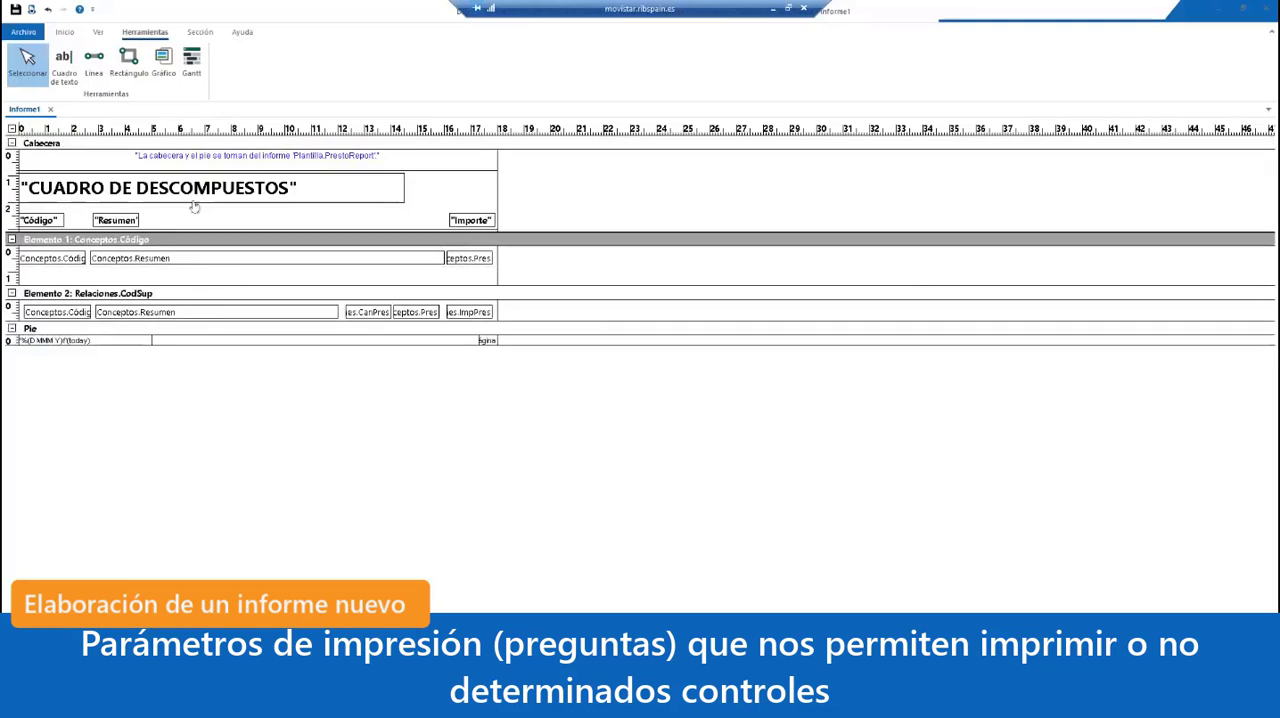
{"action": "left_click", "coordinate": [65, 66]}
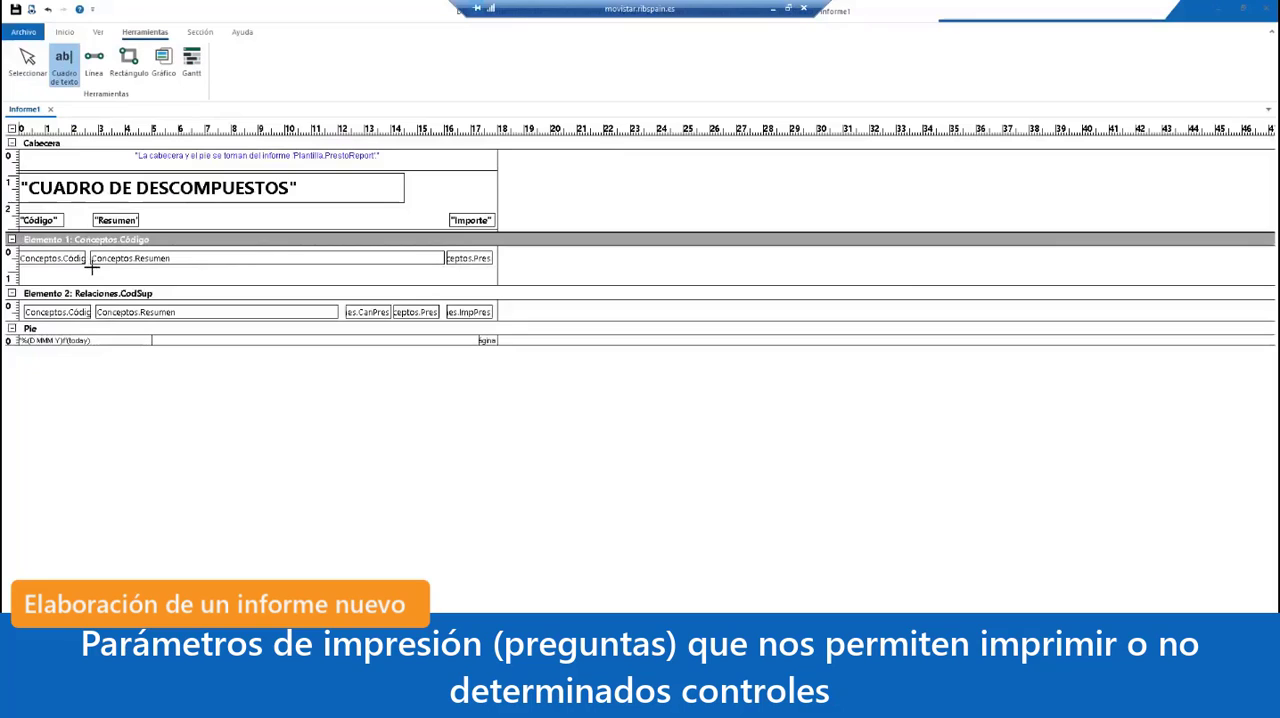
{"action": "left_click_drag", "start_coordinate": [91, 266], "coordinate": [446, 283]}
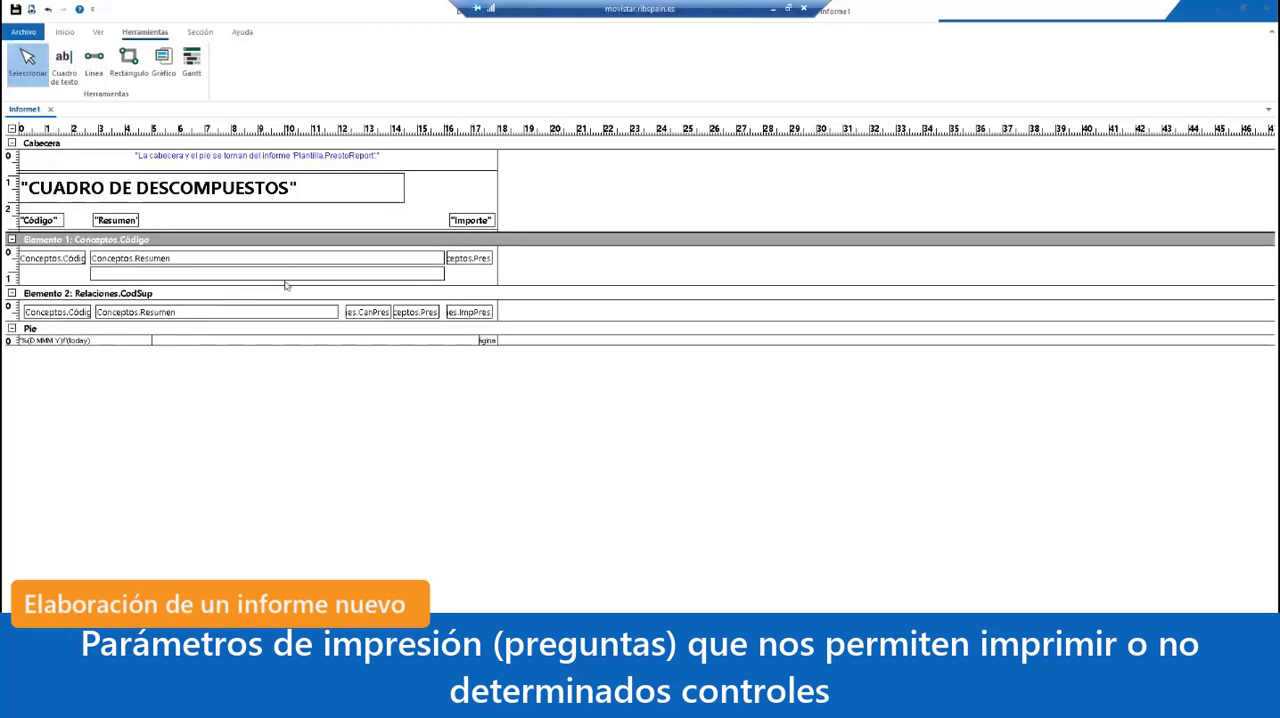
{"action": "left_click_drag", "start_coordinate": [232, 284], "coordinate": [222, 278]}
Step: Set the Origen of the new Elemento 1 text box to Conceptos.Texto and preview the report
{"action": "double_click", "coordinate": [222, 274]}
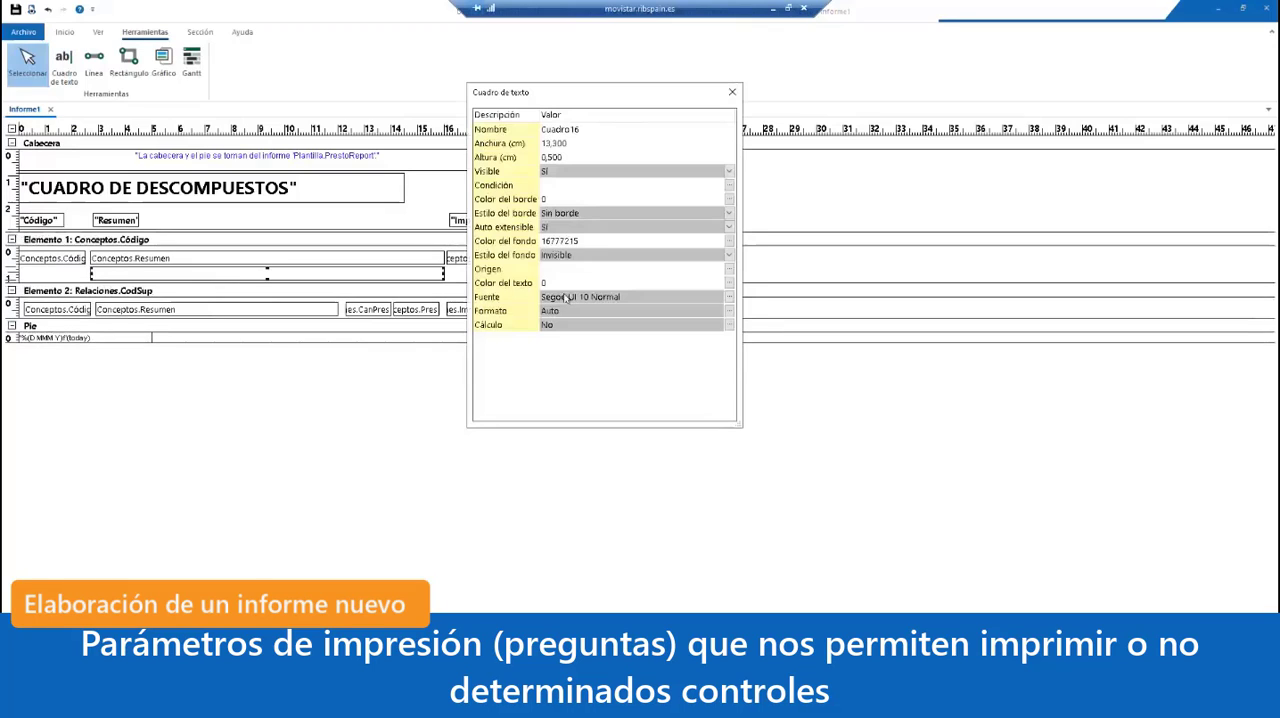
{"action": "left_click", "coordinate": [578, 269]}
{"action": "type", "text": "Conce"}
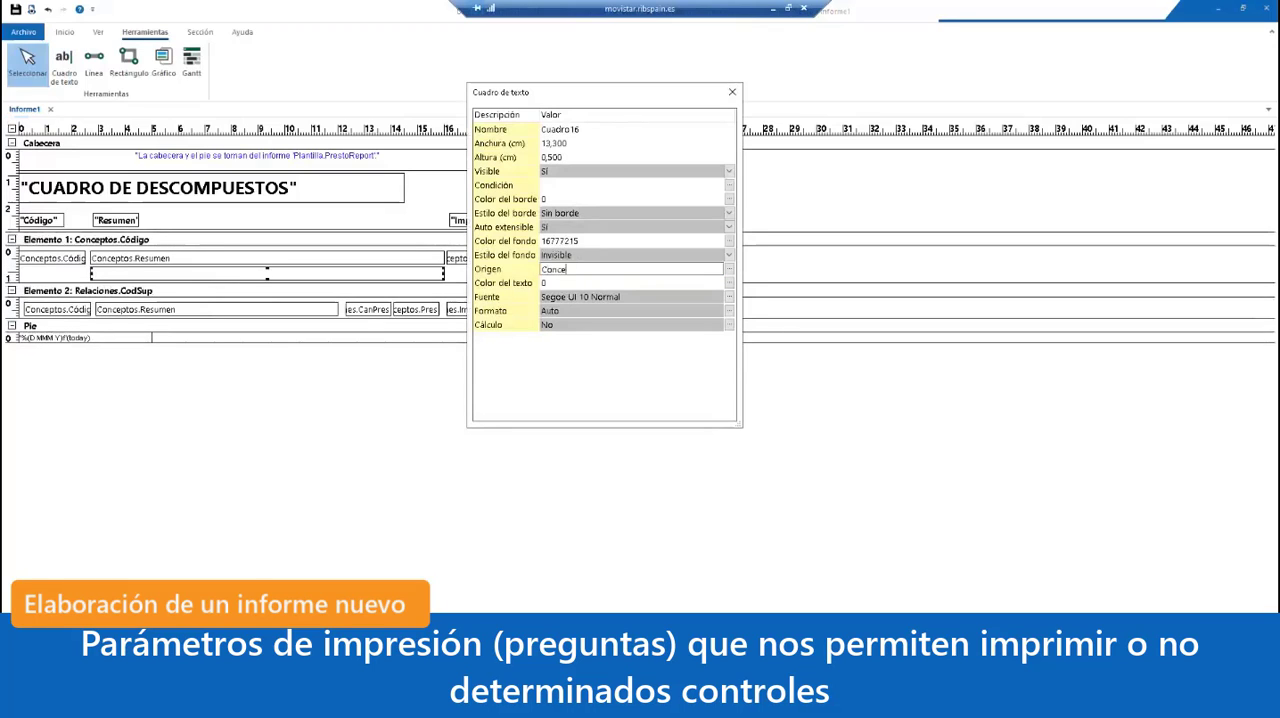
{"action": "type", "text": "ptos.Texto"}
{"action": "left_click", "coordinate": [657, 316]}
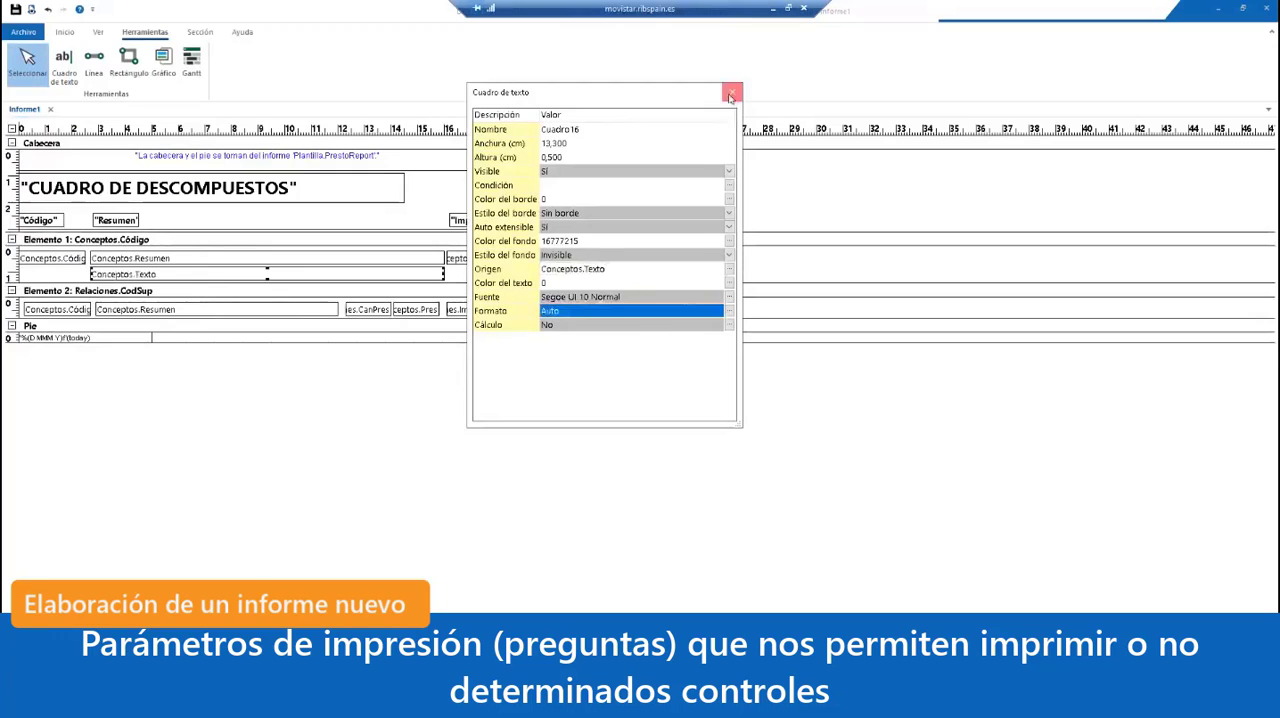
{"action": "left_click", "coordinate": [732, 92]}
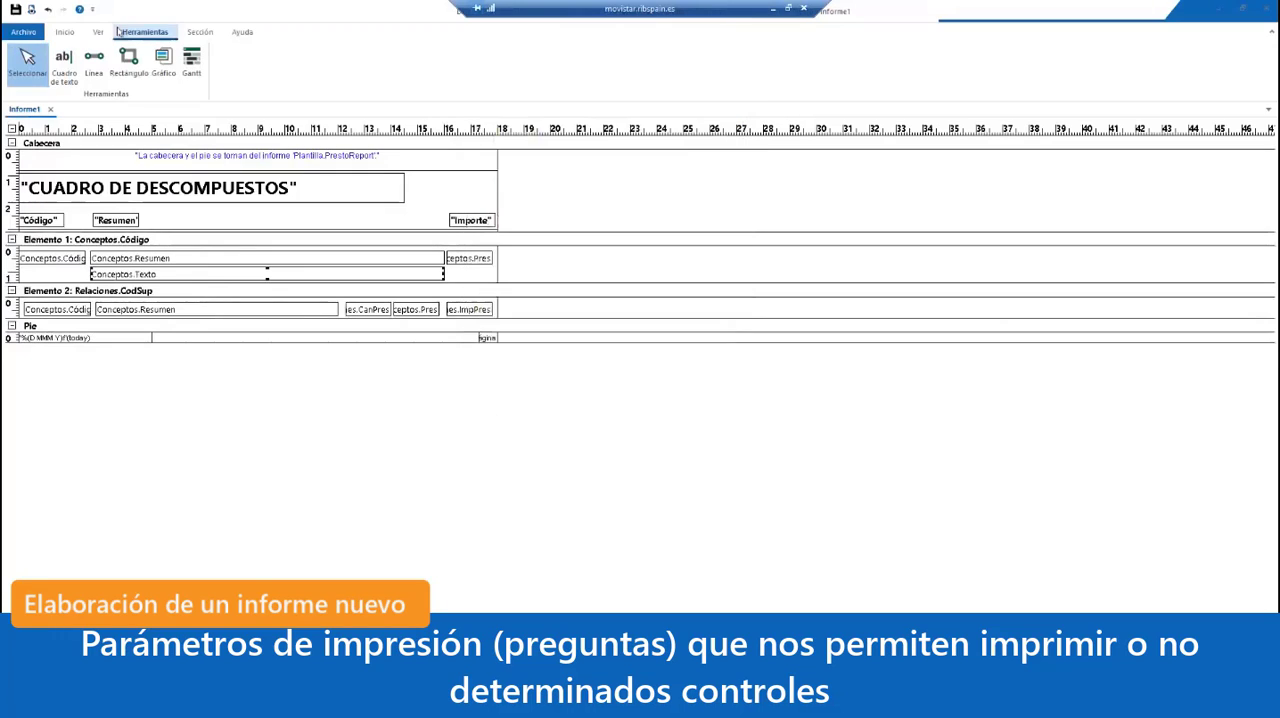
{"action": "left_click", "coordinate": [32, 10]}
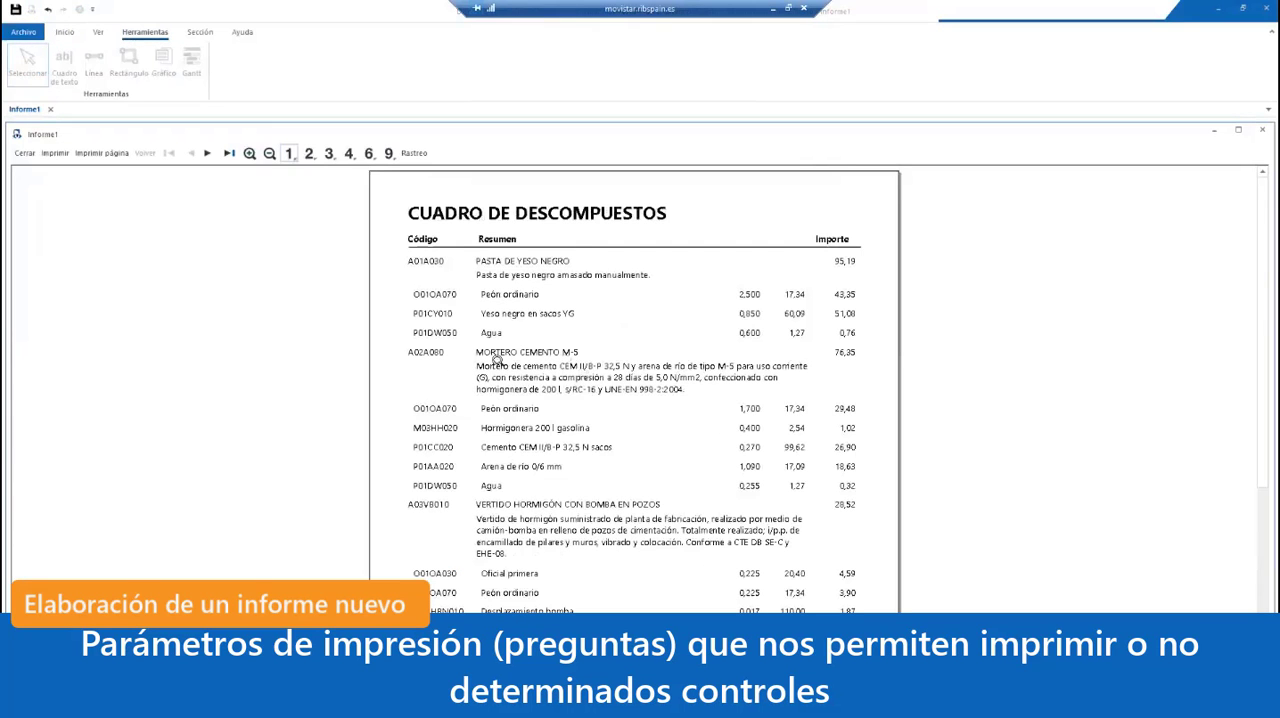
{"action": "left_click", "coordinate": [22, 153]}
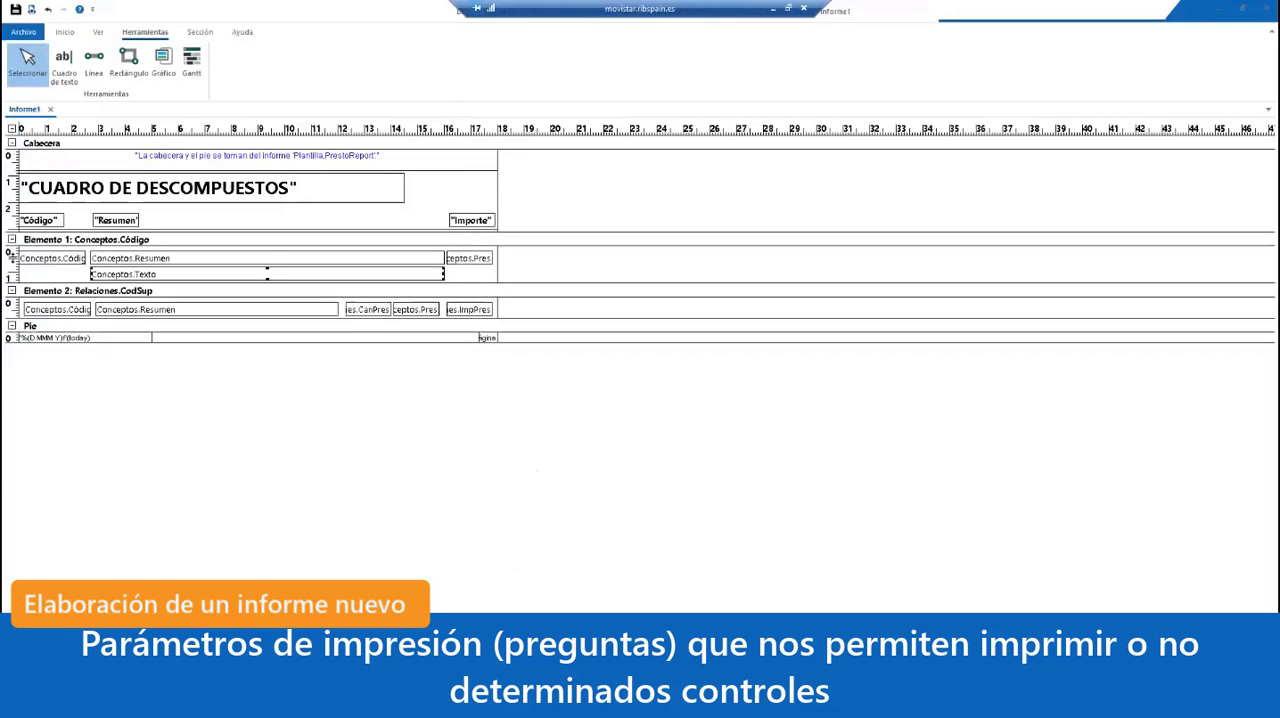
Step: Format the code, summary and price fields in Elemento 1 in Segoe UI, Negrita, size 10
{"action": "double_click", "coordinate": [155, 262]}
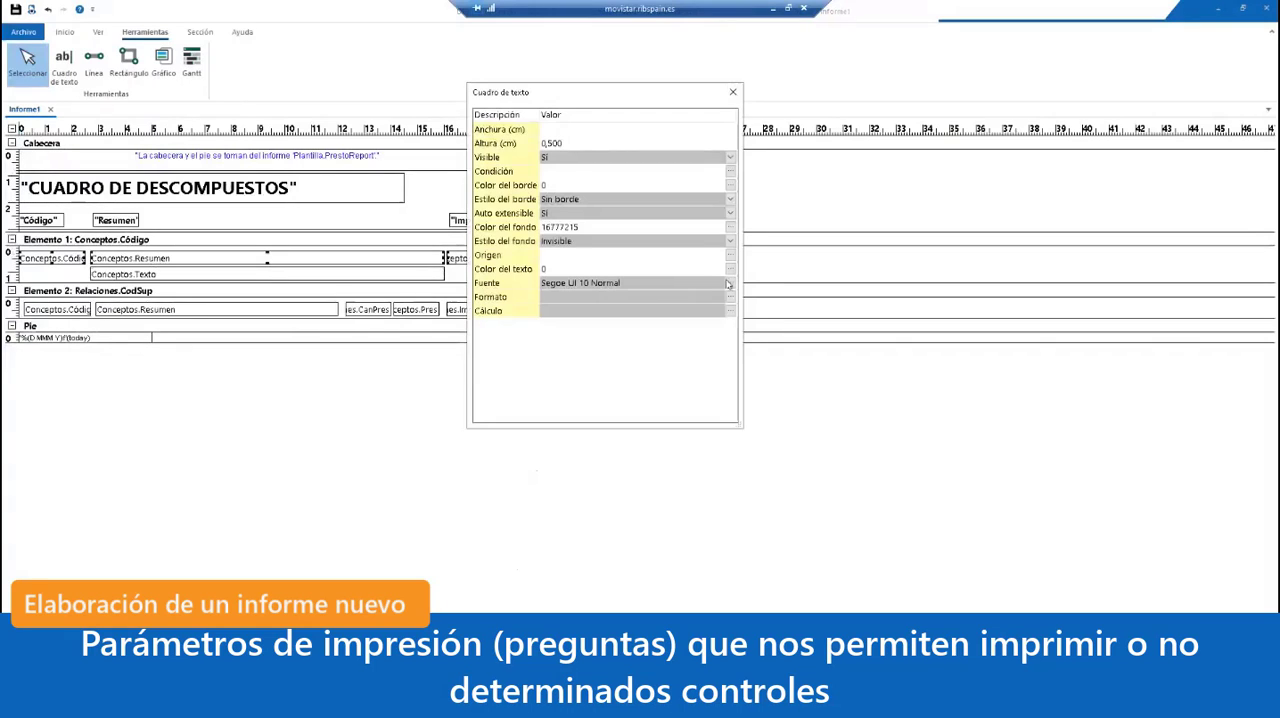
{"action": "left_click", "coordinate": [727, 285]}
{"action": "left_click", "coordinate": [657, 308]}
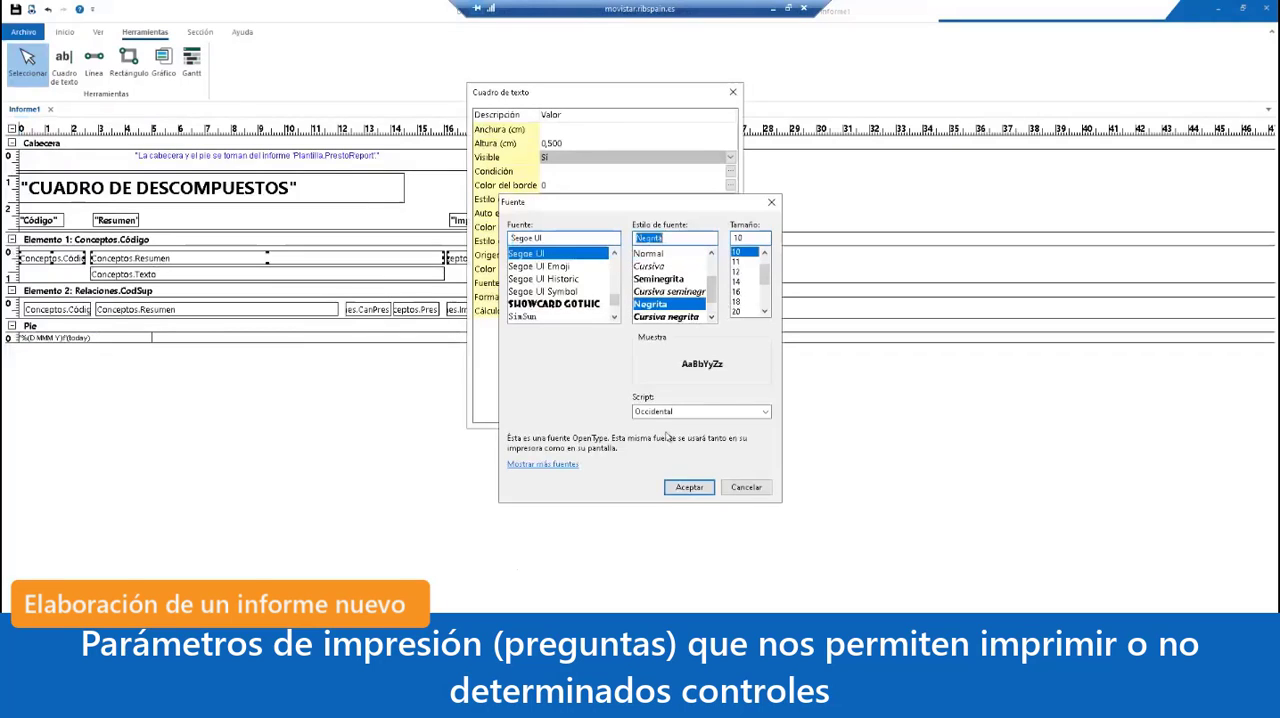
{"action": "left_click", "coordinate": [689, 487]}
{"action": "left_click", "coordinate": [732, 92]}
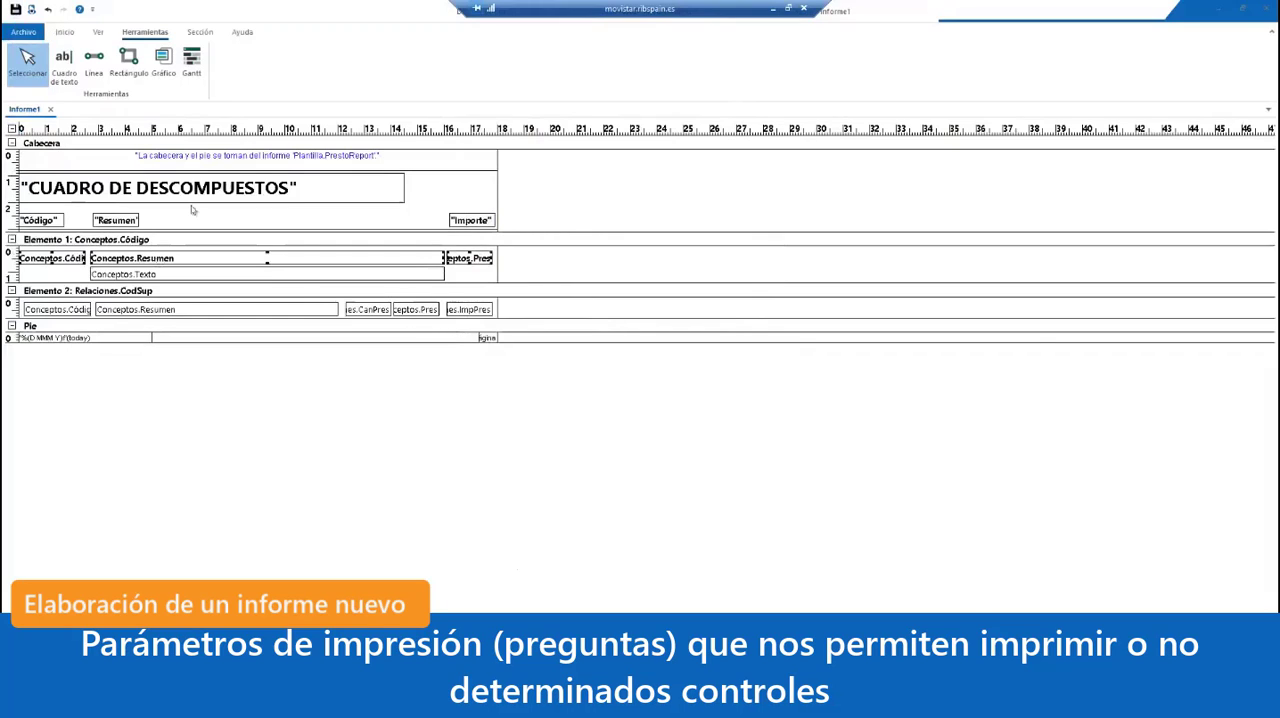
Step: Add a print parameter with variable texto and the question "¿Imprimir texto de partidas?"
{"action": "left_click", "coordinate": [99, 33]}
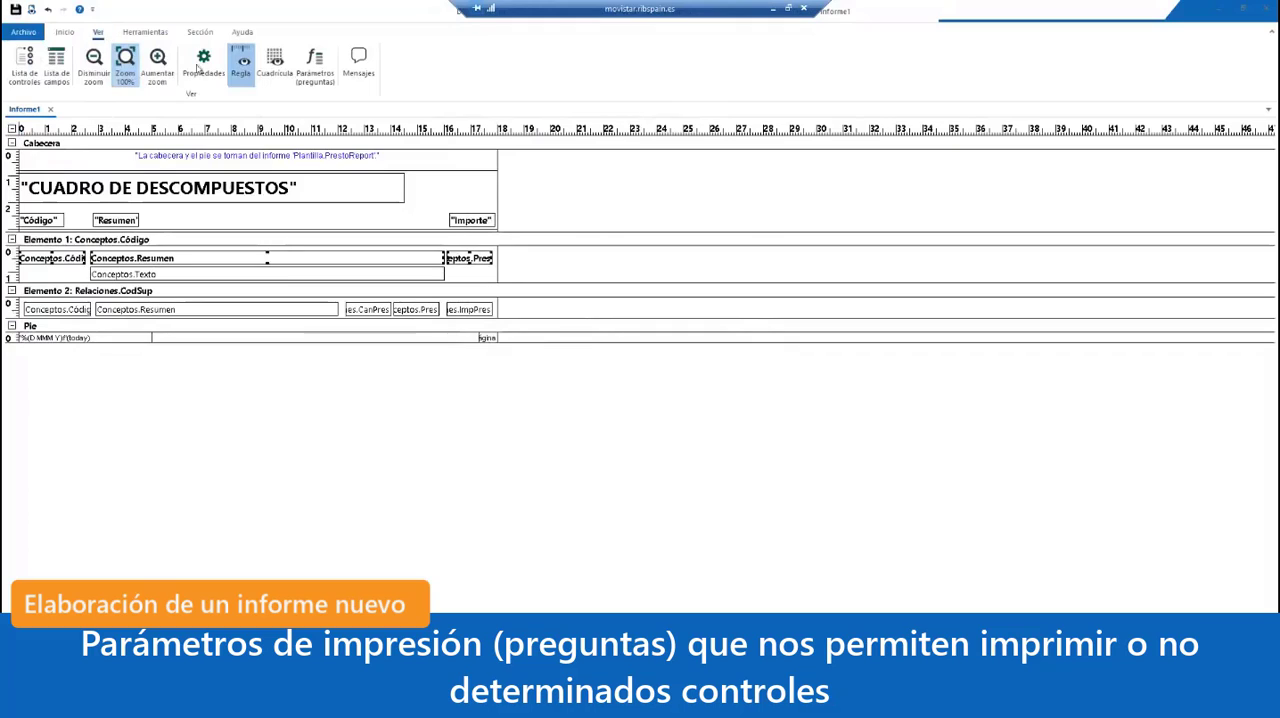
{"action": "left_click", "coordinate": [323, 79]}
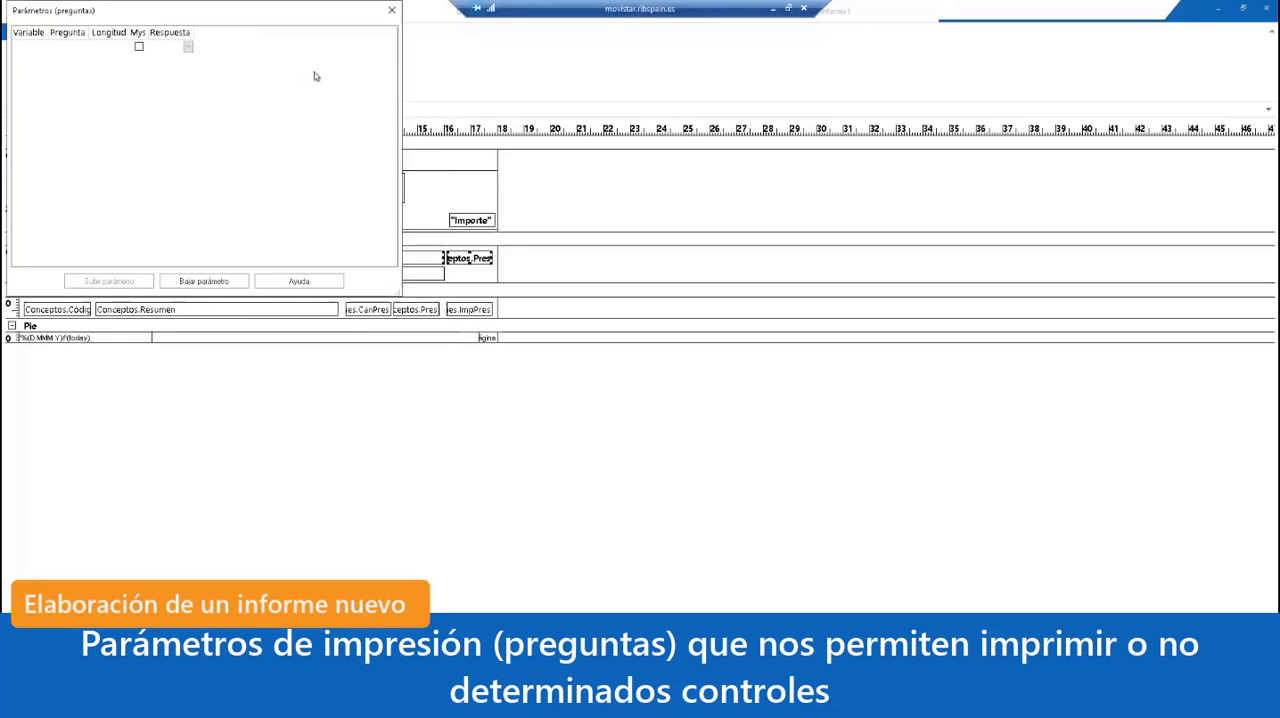
{"action": "left_click_drag", "start_coordinate": [286, 17], "coordinate": [744, 158]}
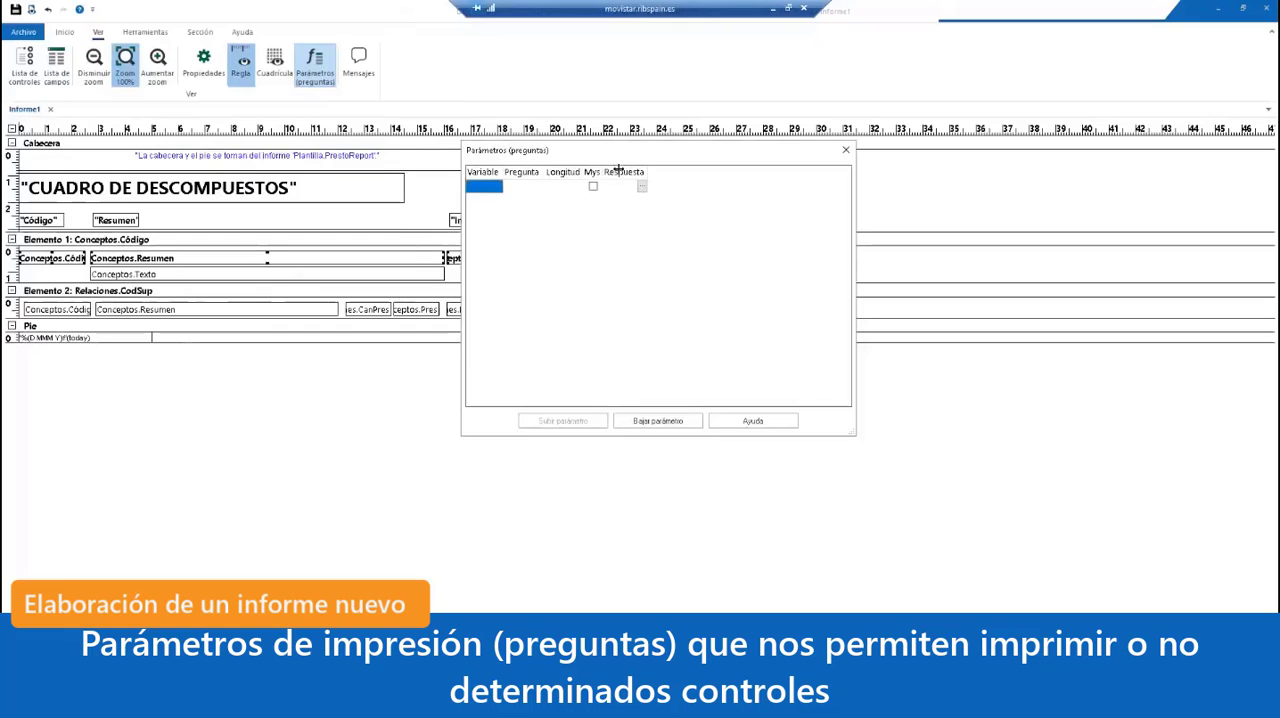
{"action": "type", "text": "t"}
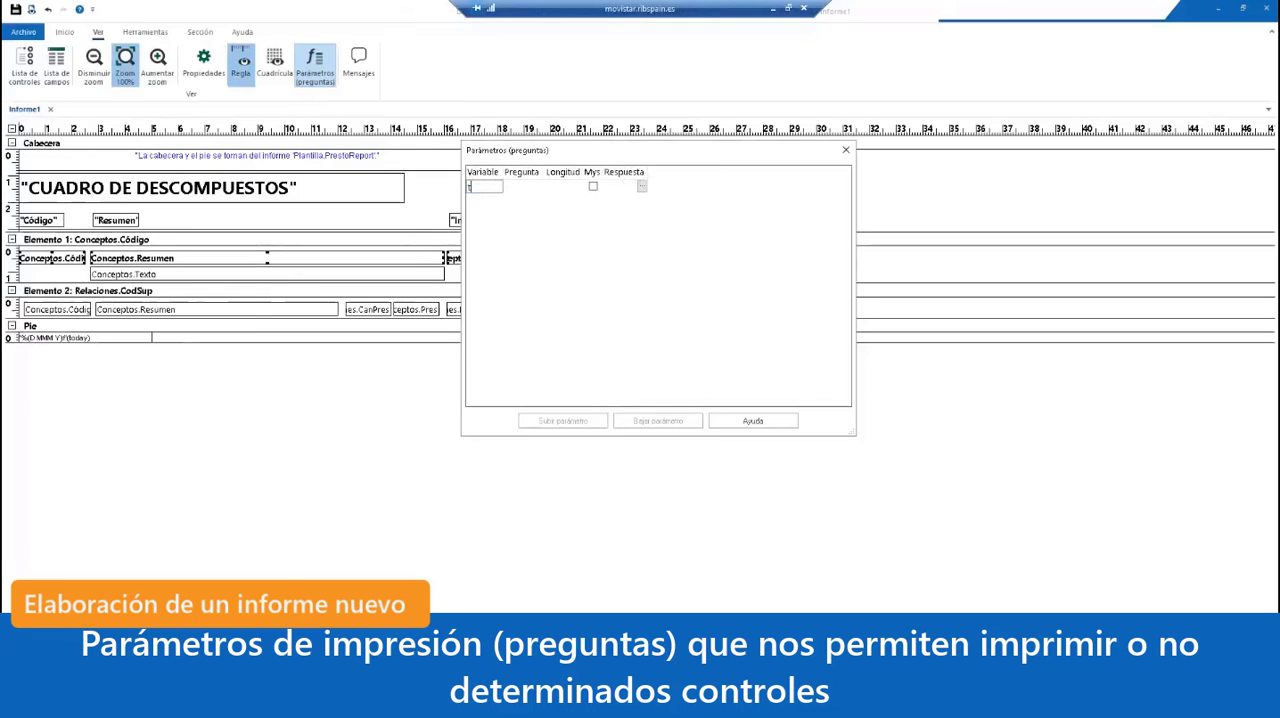
{"action": "type", "text": "exto"}
{"action": "left_click", "coordinate": [531, 187]}
{"action": "type", "text": "¿?"}
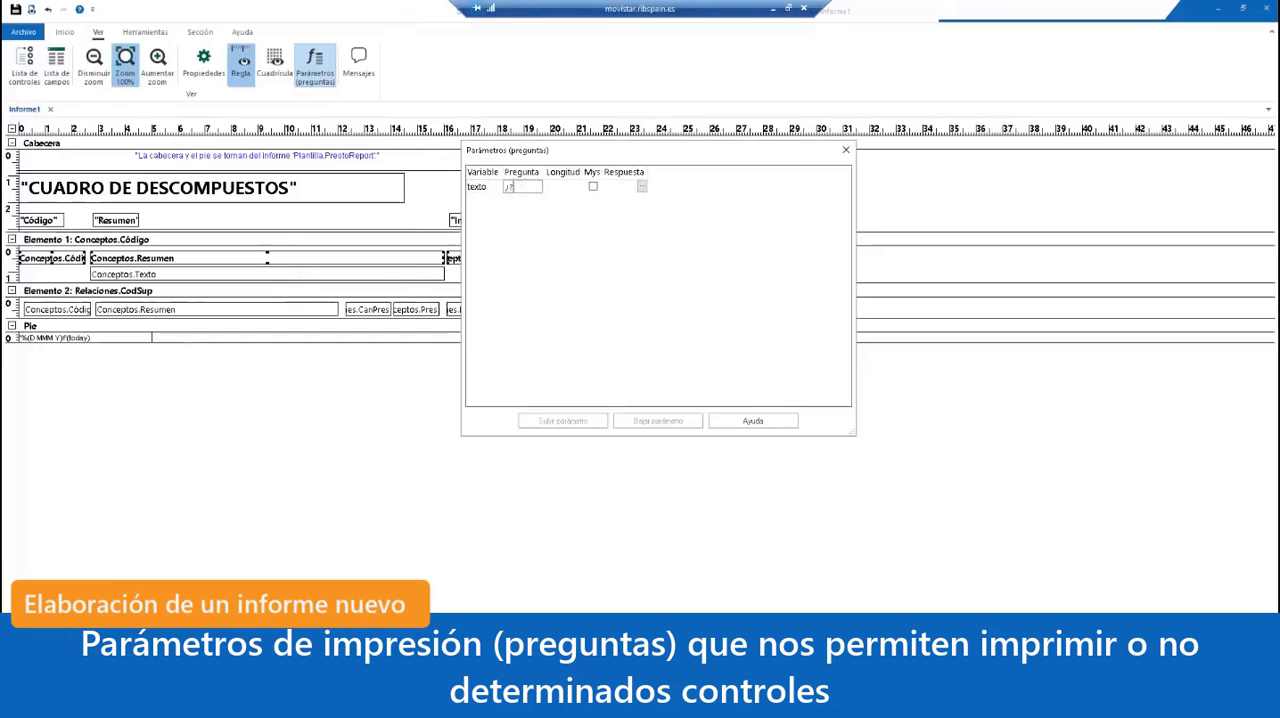
{"action": "type", "text": "Imprimir"}
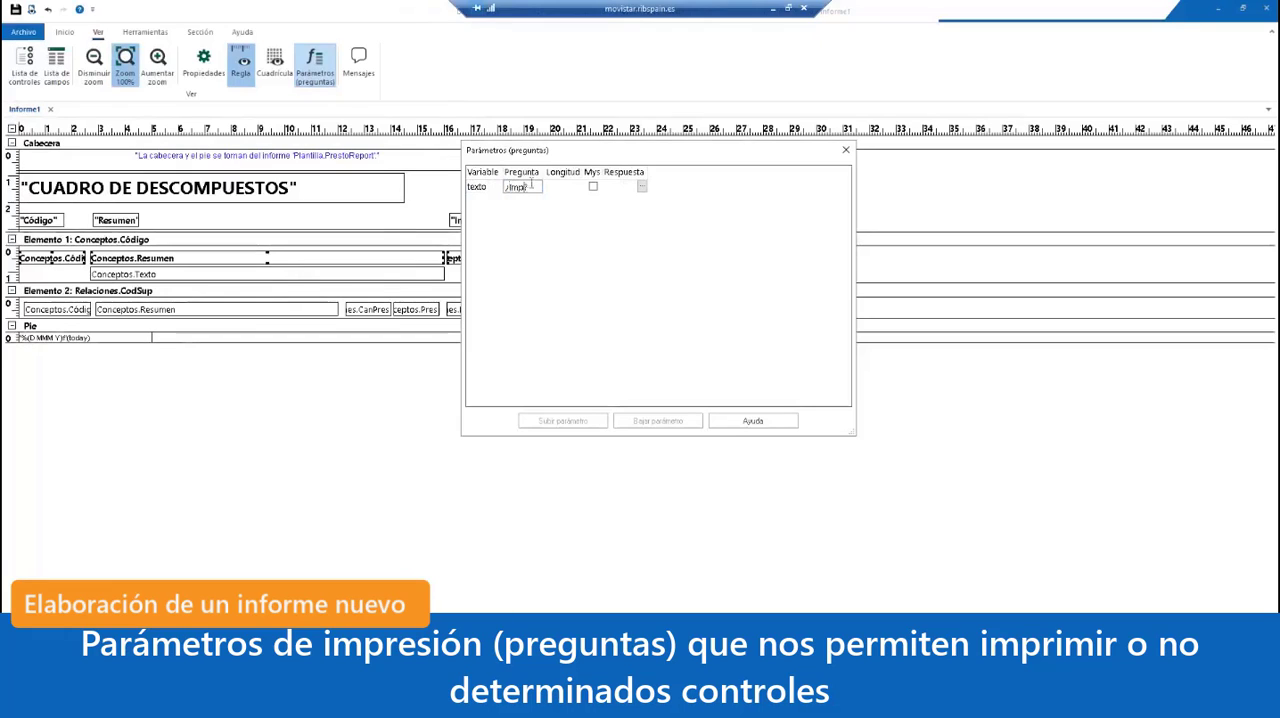
{"action": "type", "text": " texto"}
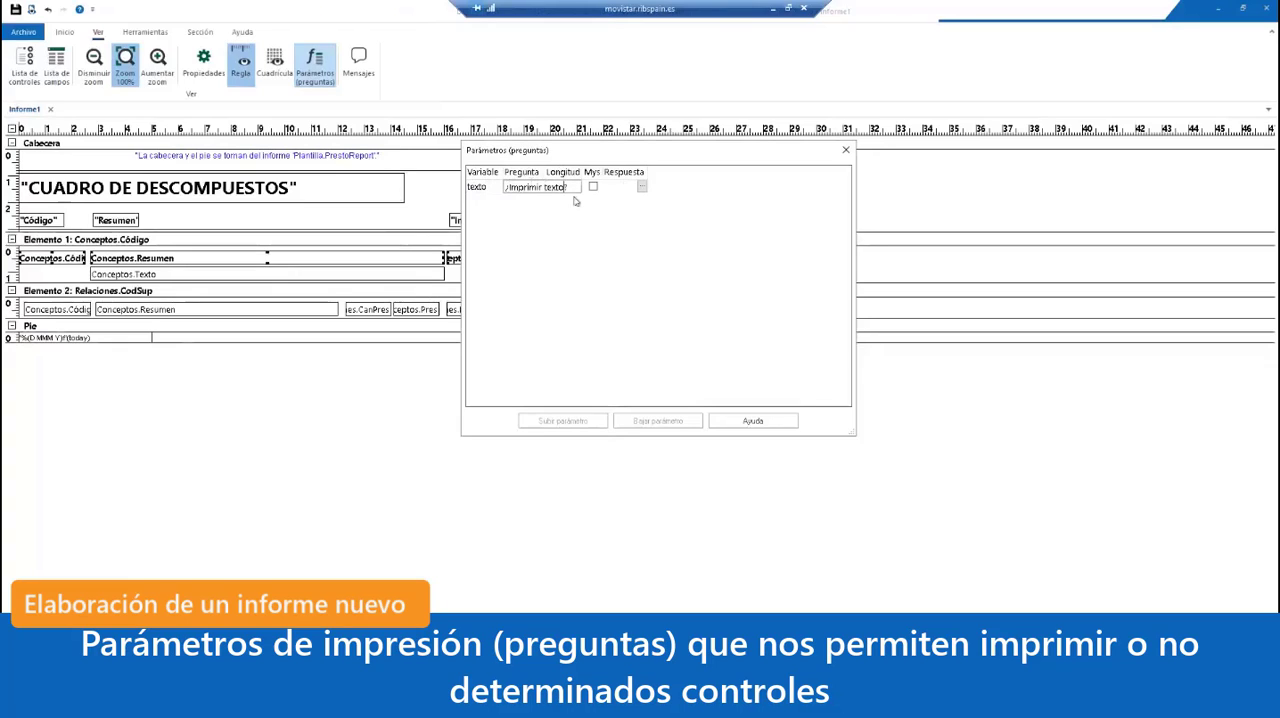
{"action": "type", "text": " de partidas"}
{"action": "key", "text": "Return"}
Step: Give the texto parameter a Longitud of 1 and the default Respuesta "S"
{"action": "left_click", "coordinate": [637, 188]}
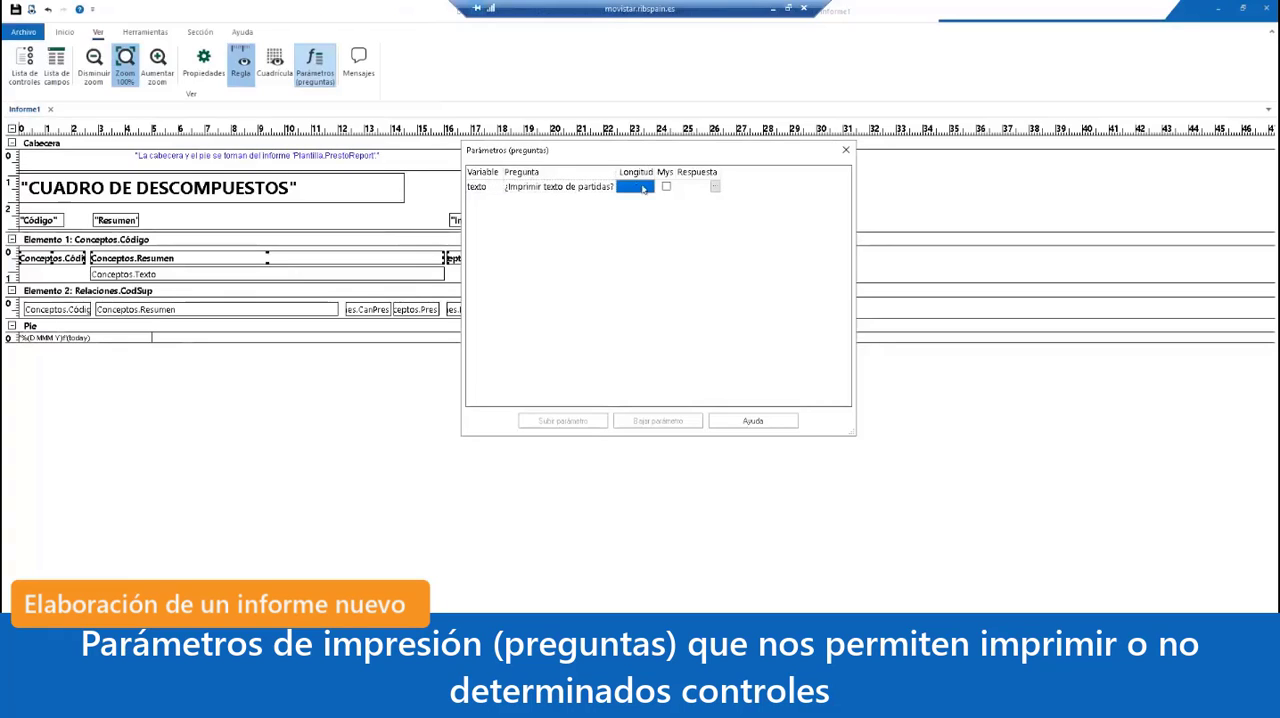
{"action": "type", "text": "1"}
{"action": "left_click", "coordinate": [694, 188]}
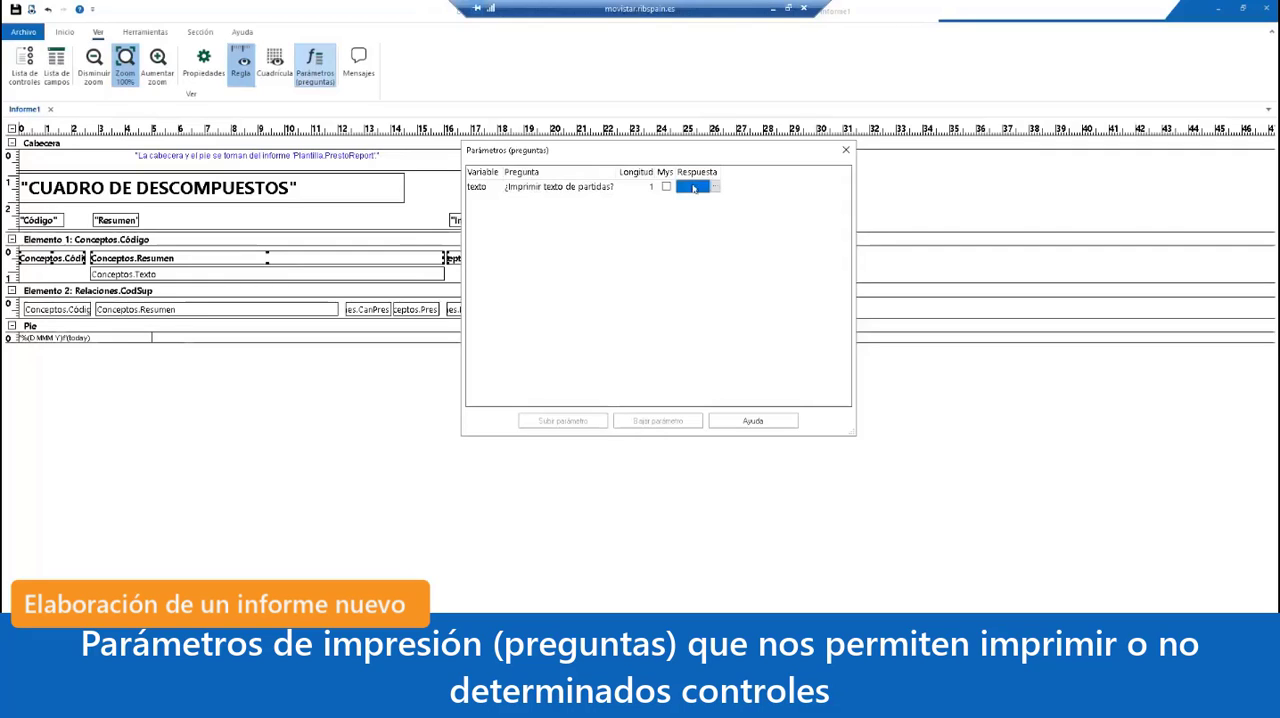
{"action": "left_click", "coordinate": [694, 188]}
{"action": "type", "text": "\"S\""}
{"action": "left_click", "coordinate": [679, 230]}
{"action": "left_click", "coordinate": [845, 150]}
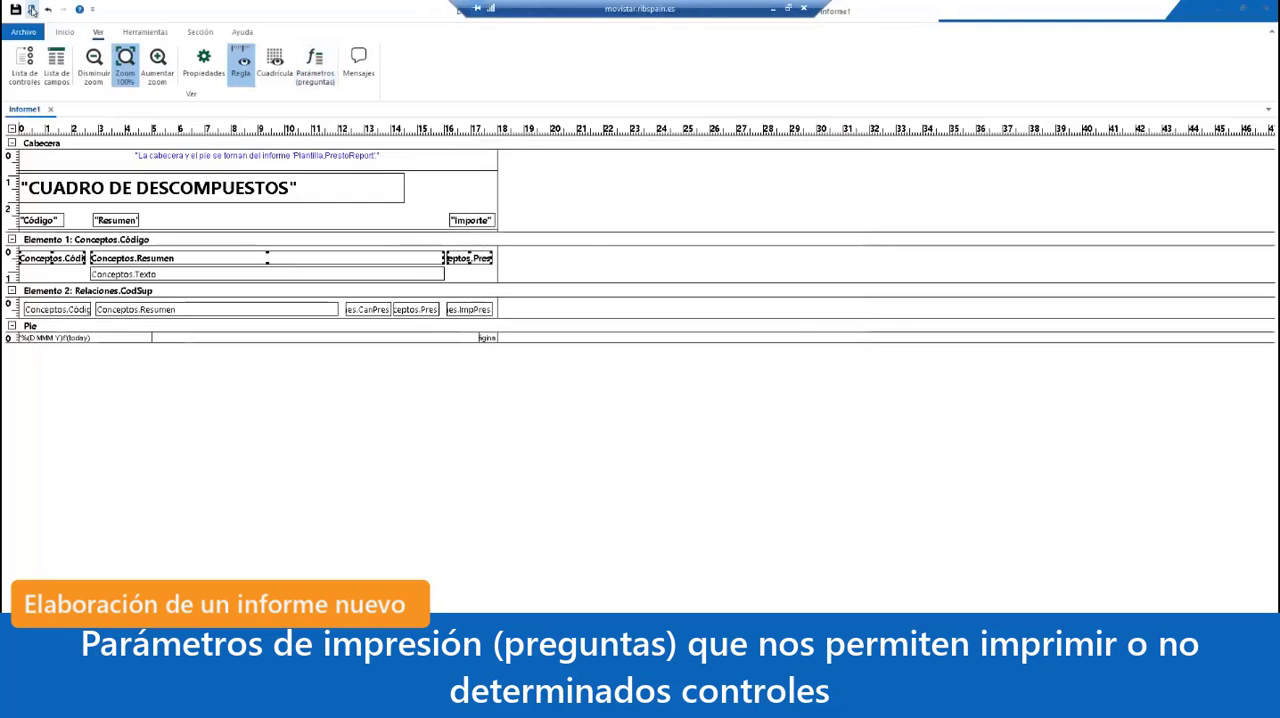
Step: Preview the report answering N to the question about printing the partidas text, and return to the design
{"action": "left_click", "coordinate": [32, 10]}
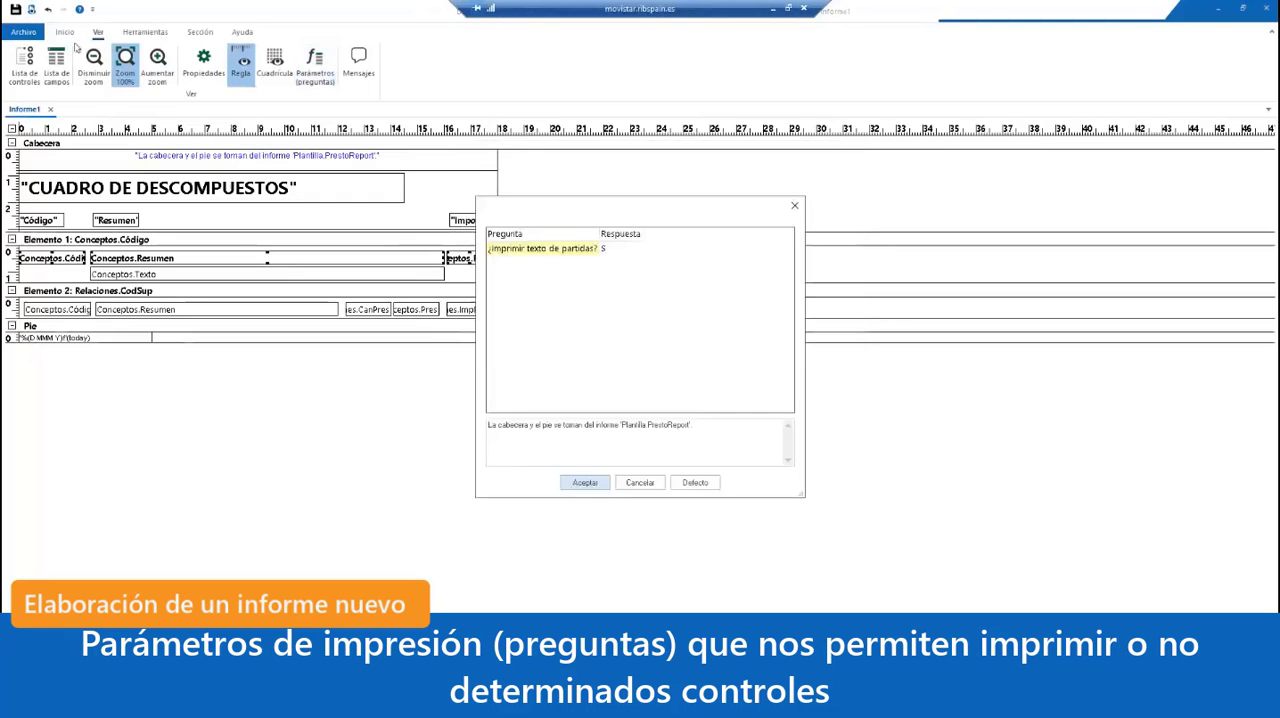
{"action": "left_click", "coordinate": [618, 253]}
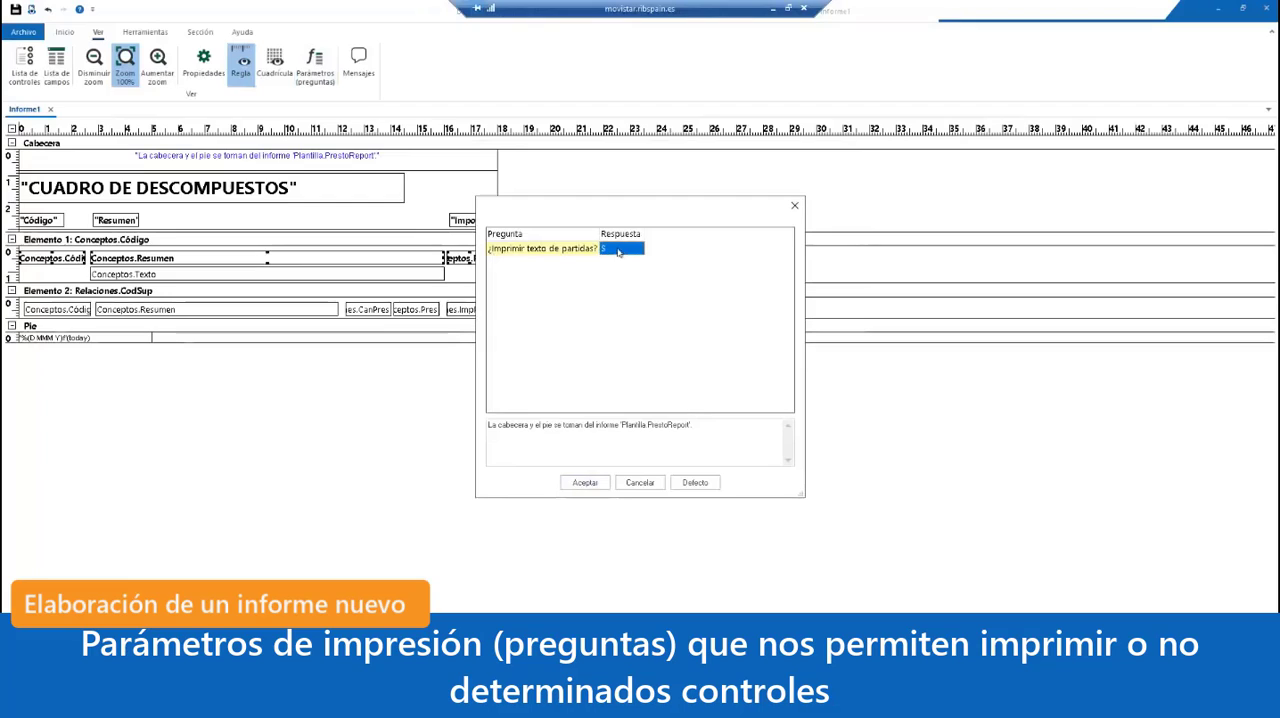
{"action": "key", "text": "BackSpace"}
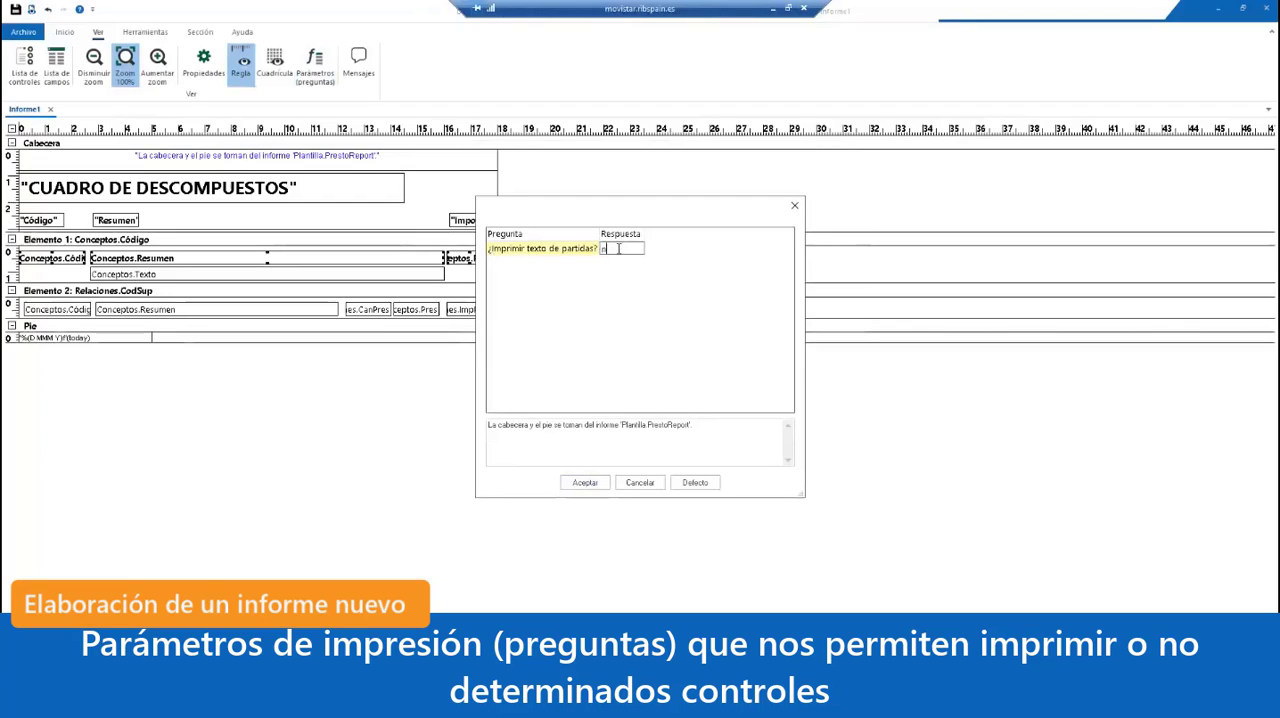
{"action": "type", "text": "N"}
{"action": "left_click", "coordinate": [595, 482]}
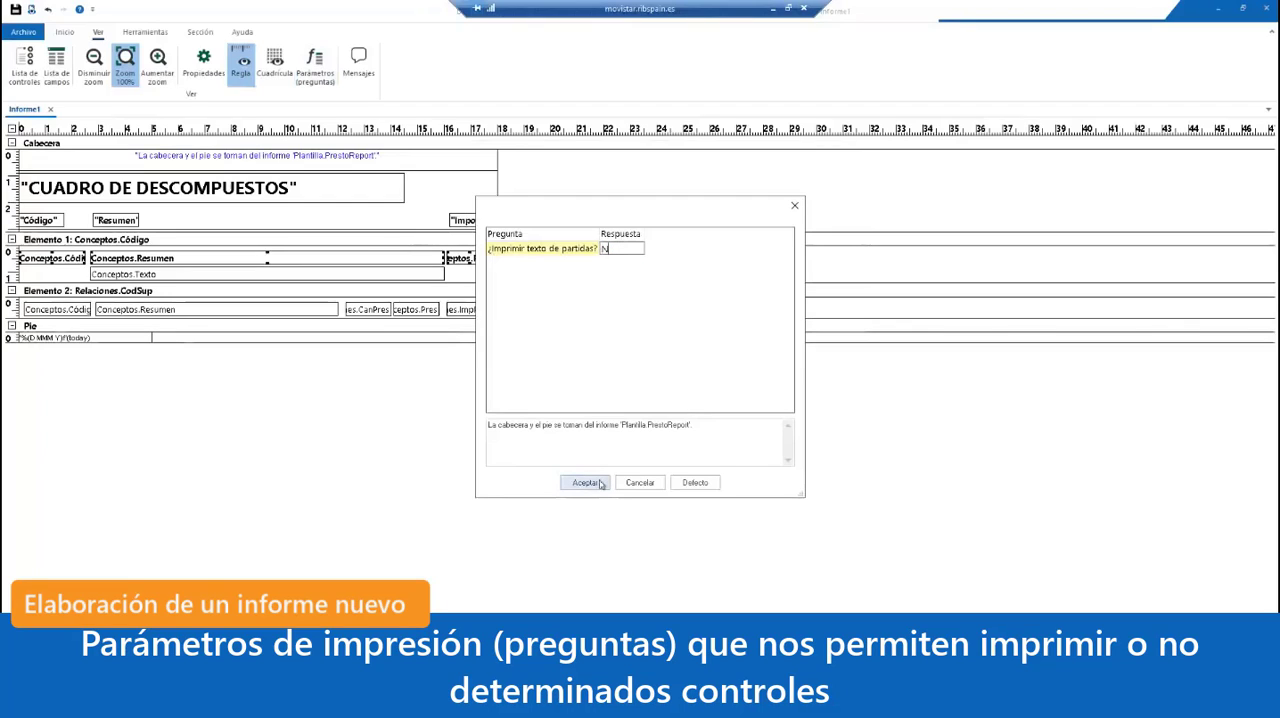
{"action": "left_click", "coordinate": [635, 385]}
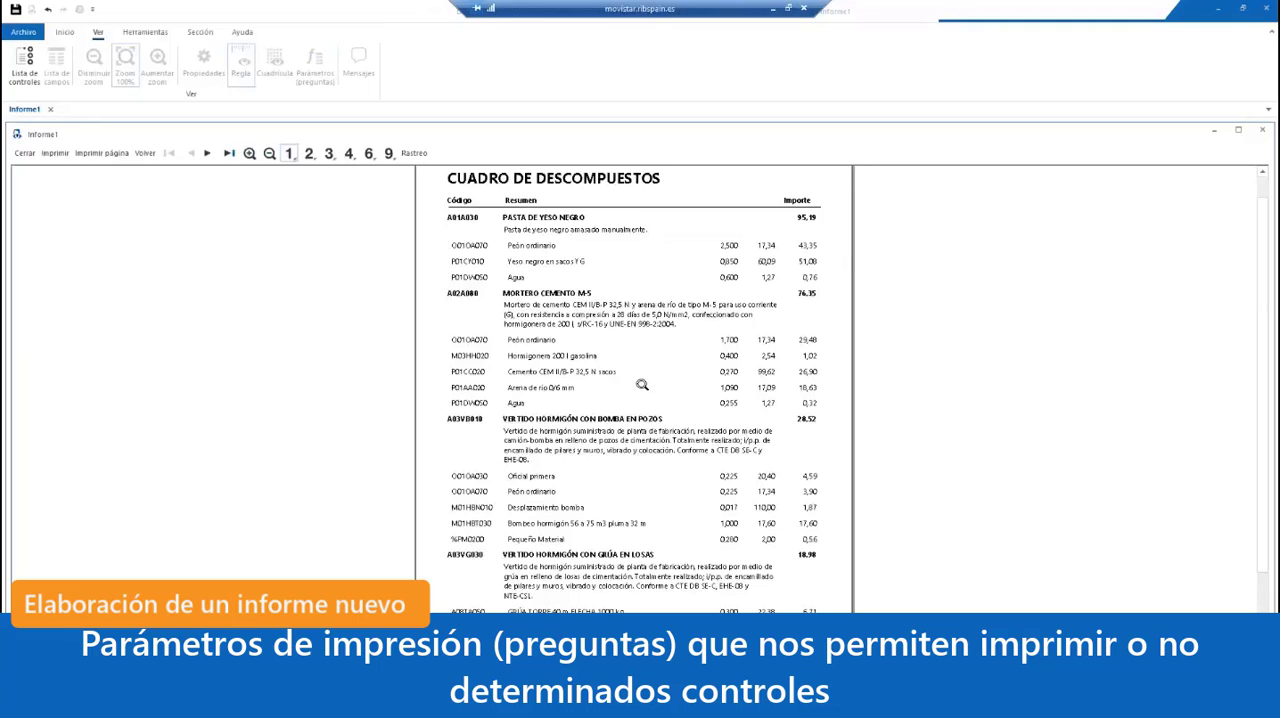
{"action": "left_click", "coordinate": [24, 153]}
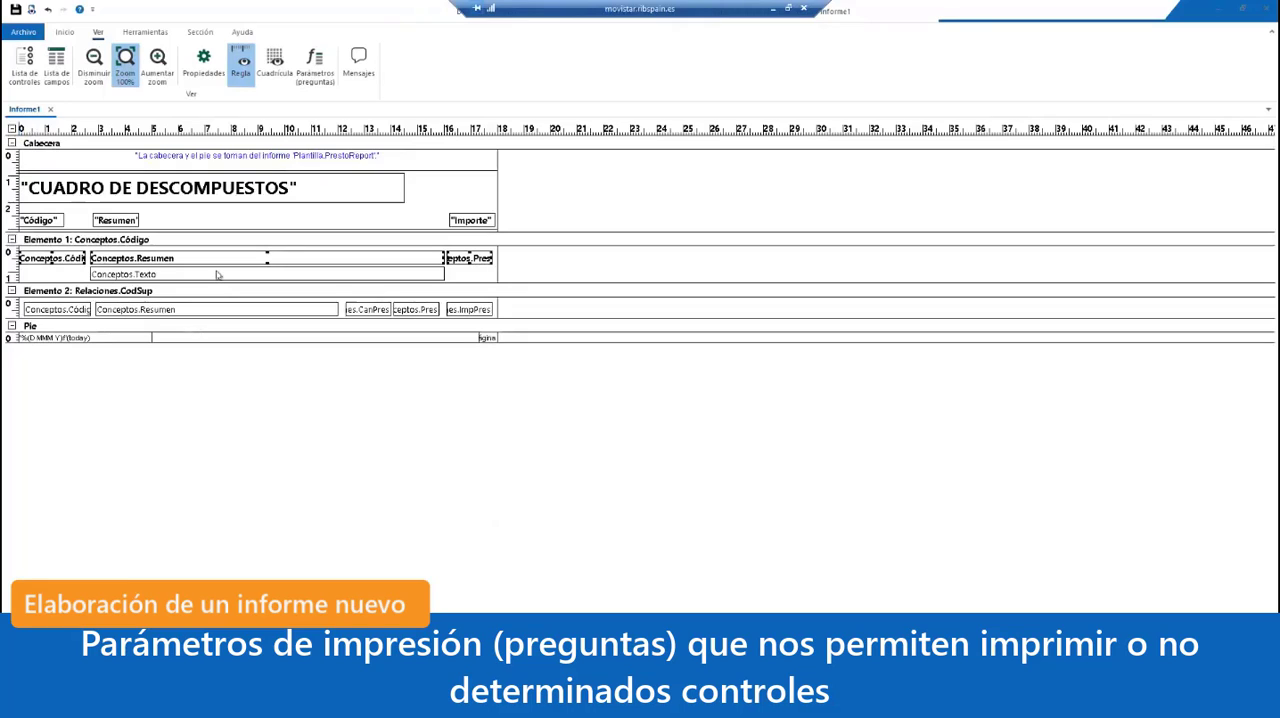
Step: Set the Condición of the Conceptos.Texto box in Elemento 1 to texto == "S"
{"action": "left_click", "coordinate": [223, 342]}
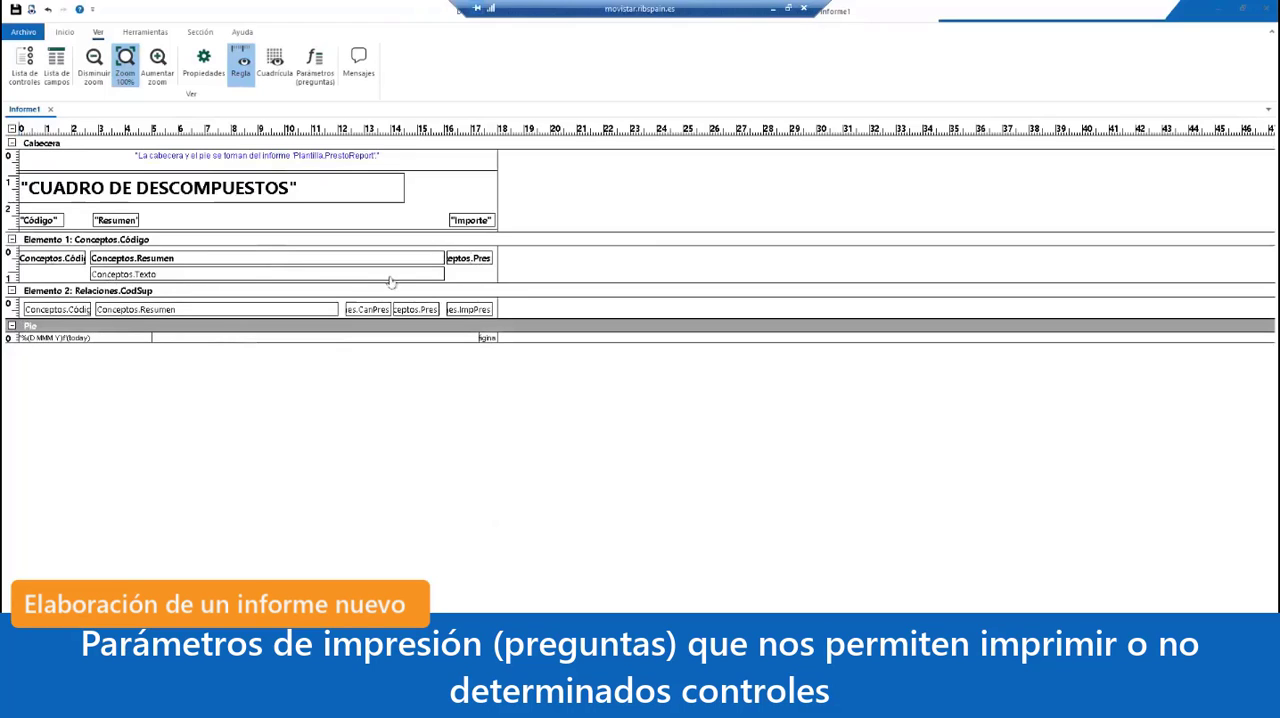
{"action": "double_click", "coordinate": [267, 274]}
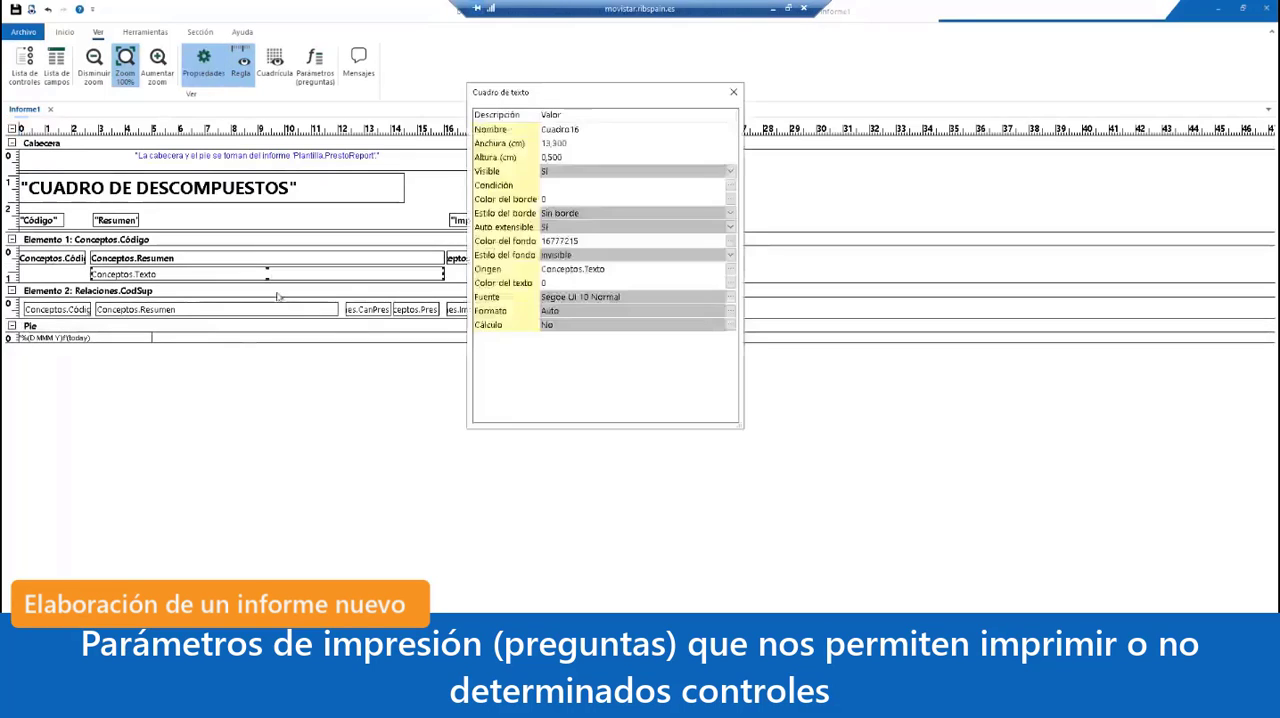
{"action": "left_click", "coordinate": [578, 186]}
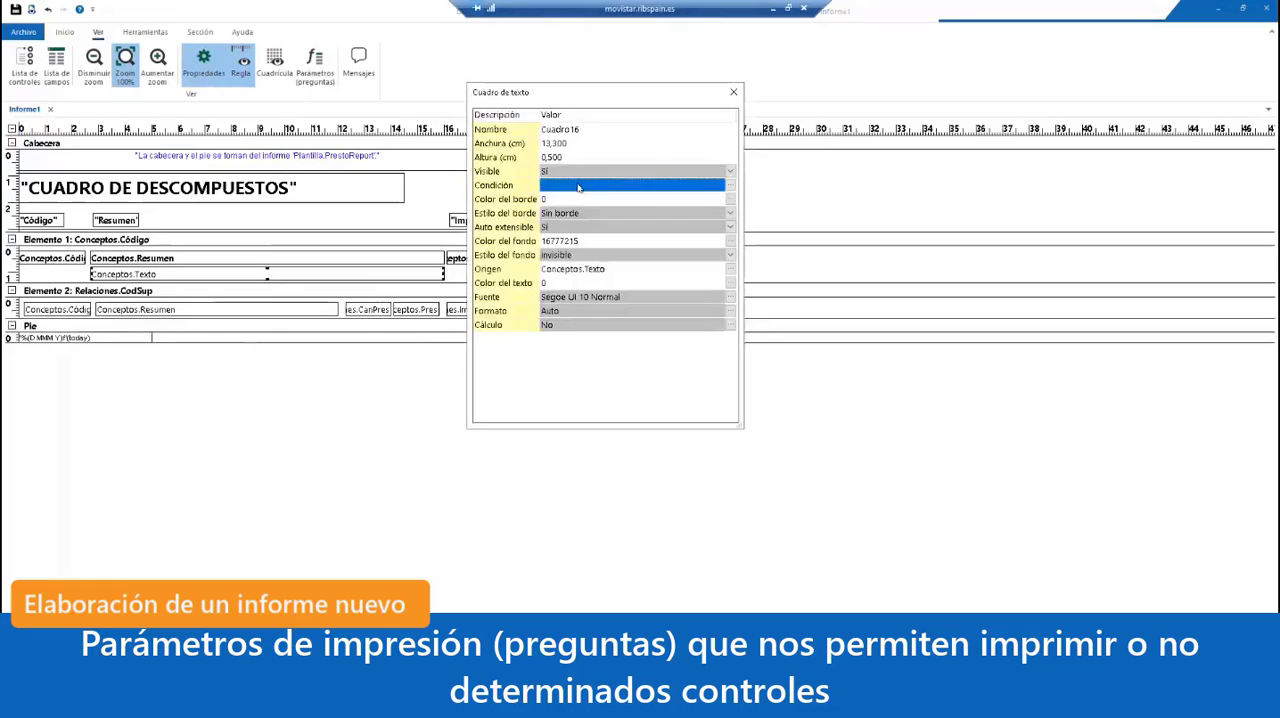
{"action": "left_click", "coordinate": [578, 186]}
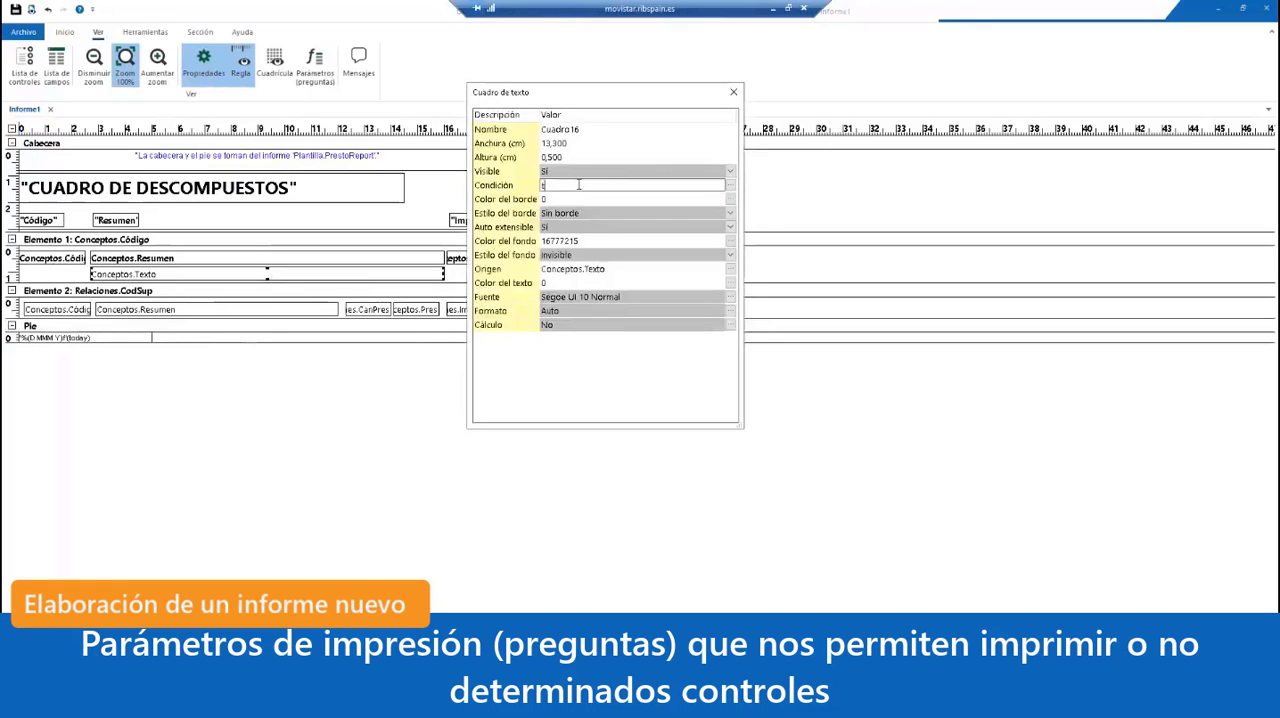
{"action": "type", "text": "texto =="}
{"action": "type", "text": "\"S\""}
{"action": "left_click", "coordinate": [587, 213]}
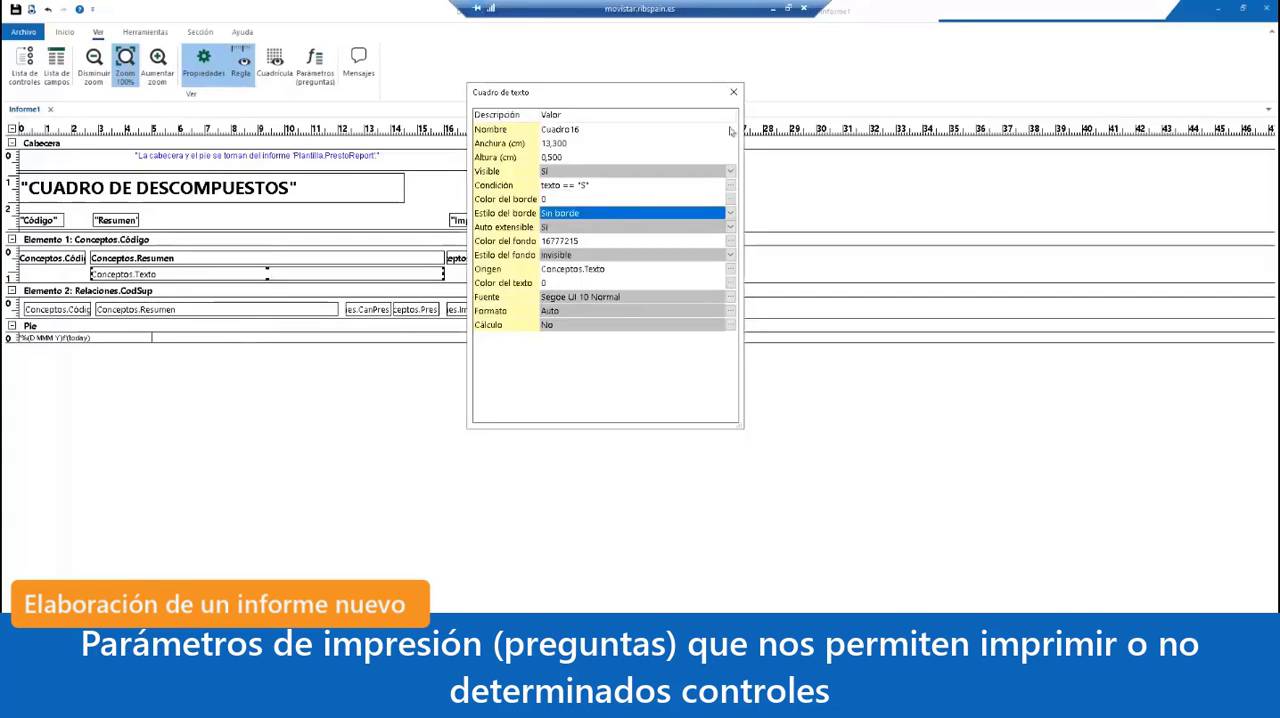
{"action": "left_click", "coordinate": [731, 91]}
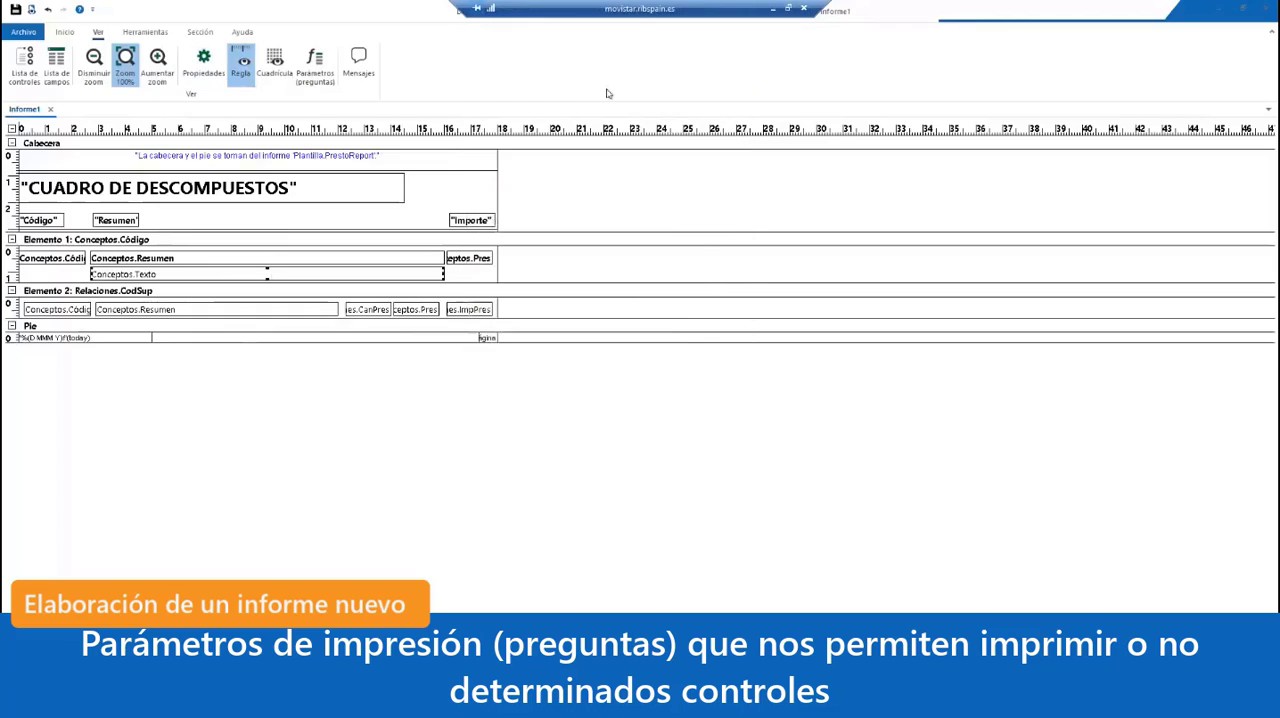
Step: Preview the report with the print question reset to its default answer
{"action": "left_click", "coordinate": [32, 10]}
{"action": "left_click", "coordinate": [697, 482]}
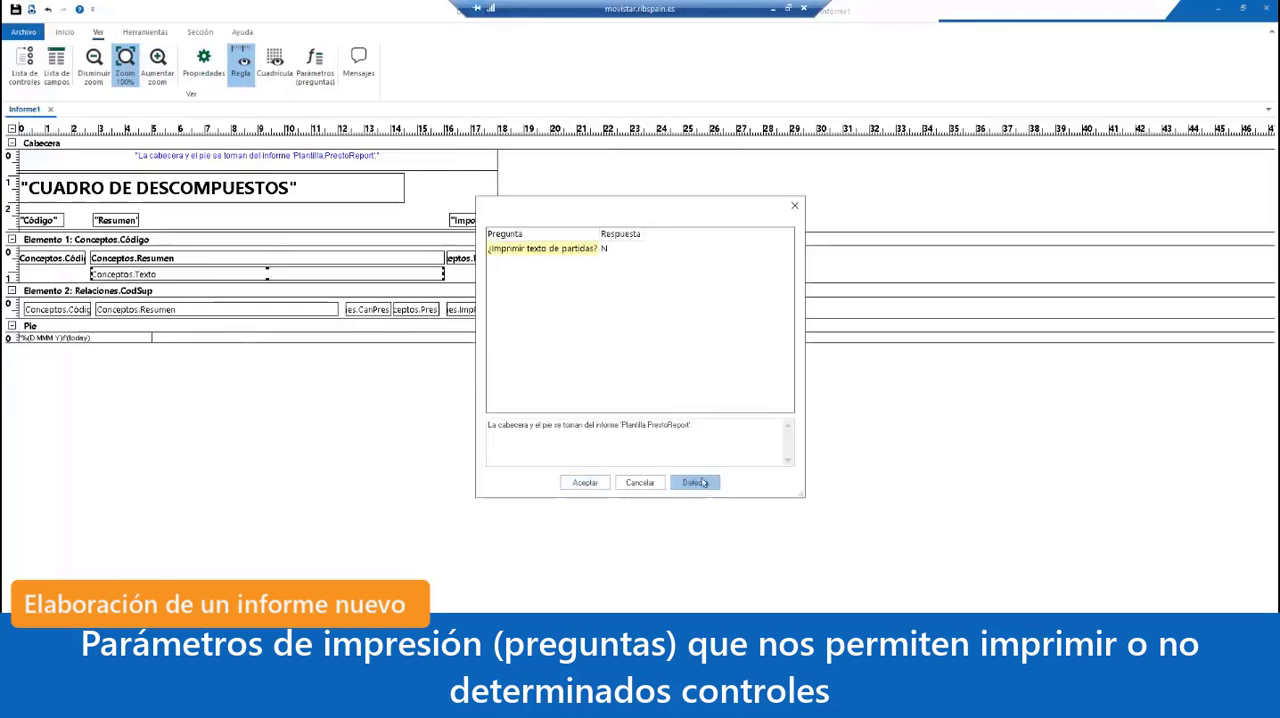
{"action": "left_click", "coordinate": [585, 482]}
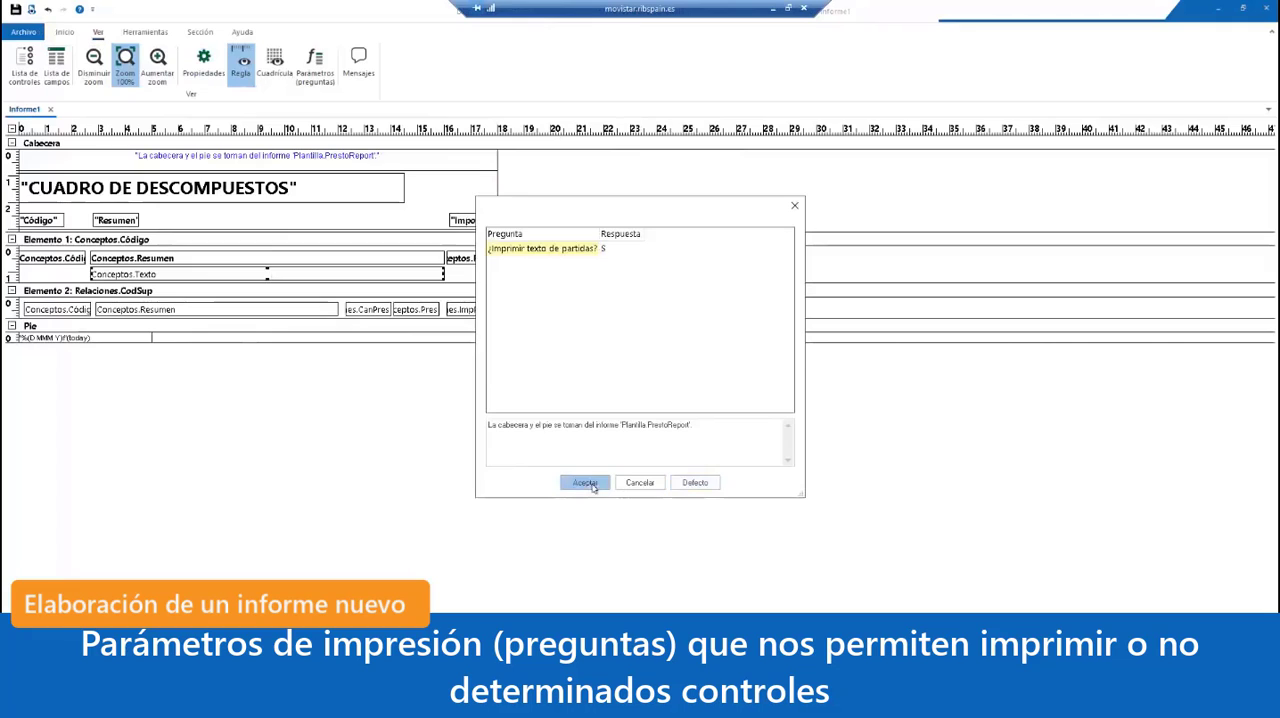
{"action": "left_click", "coordinate": [626, 418]}
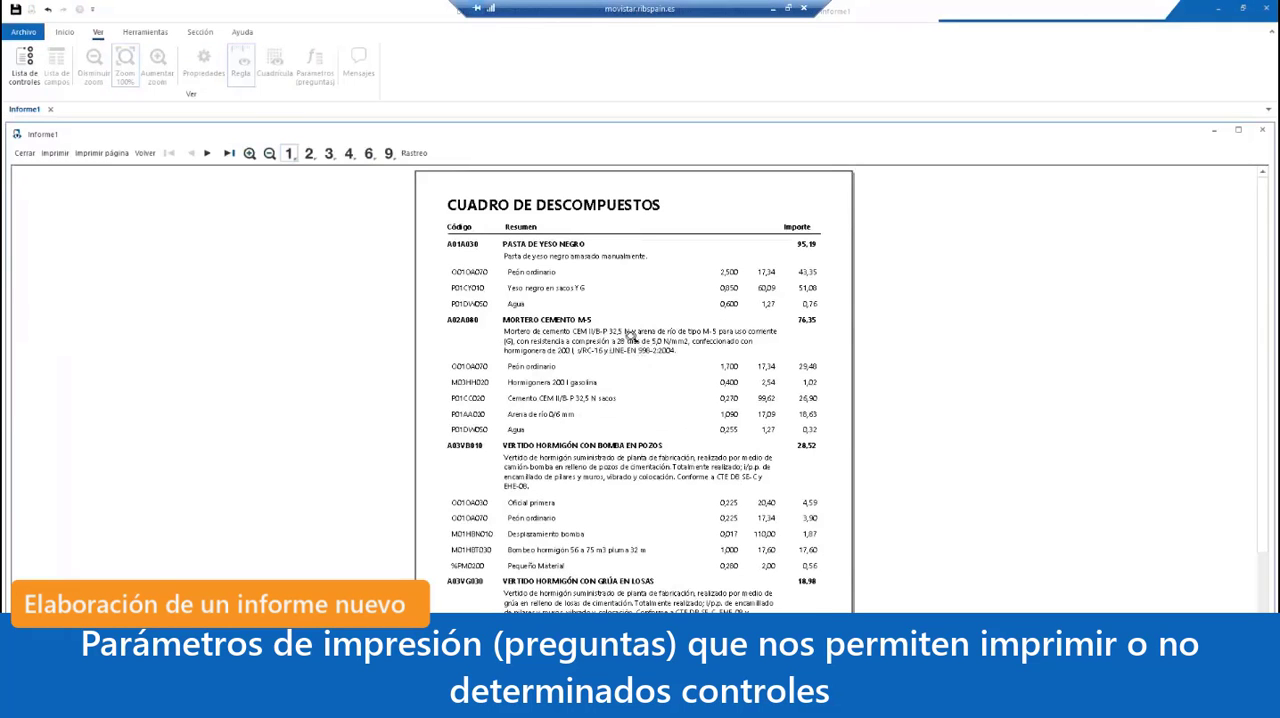
Step: Go back to the print question, preview the report with the answer N, and return to the design
{"action": "left_click", "coordinate": [146, 153]}
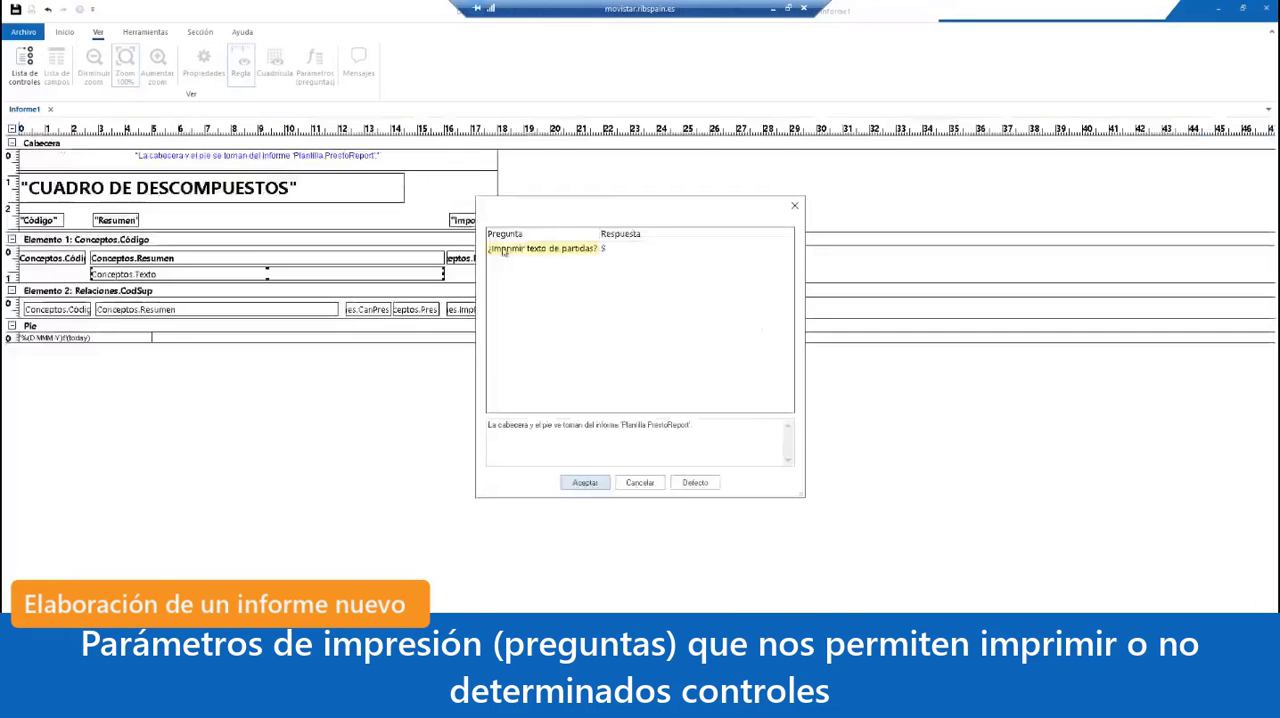
{"action": "left_click", "coordinate": [627, 254]}
{"action": "type", "text": "N"}
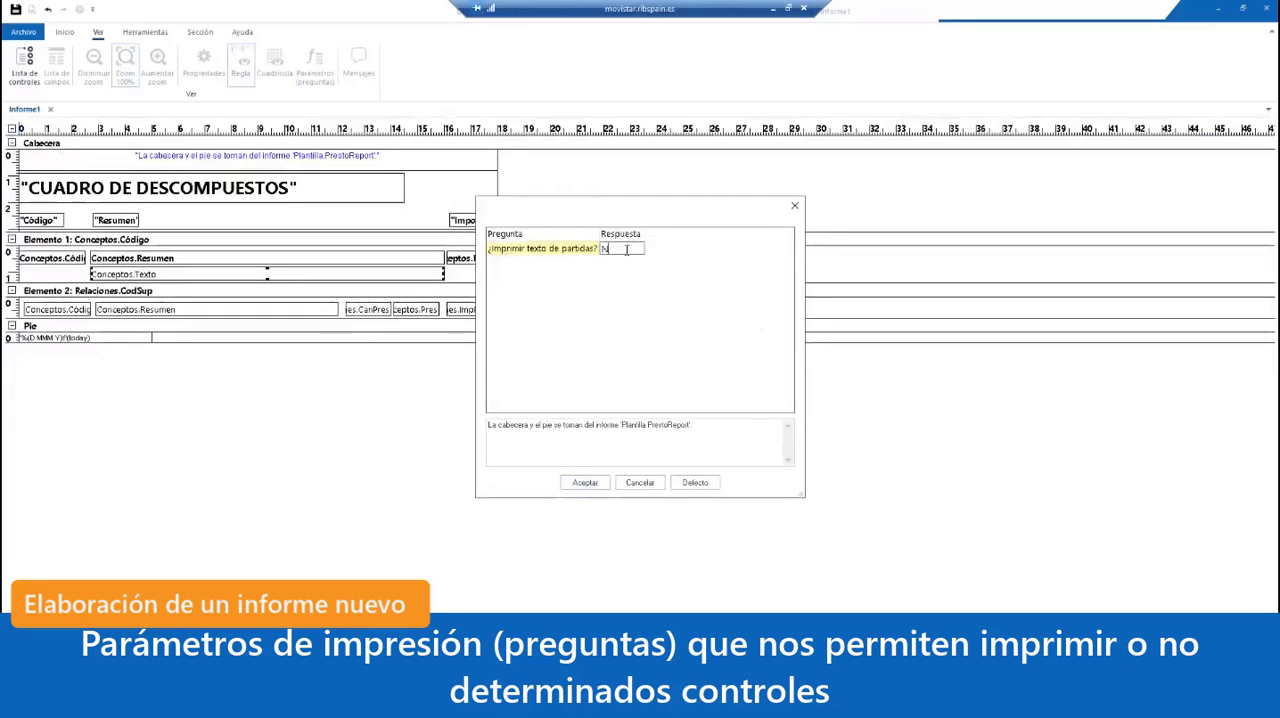
{"action": "left_click", "coordinate": [585, 482]}
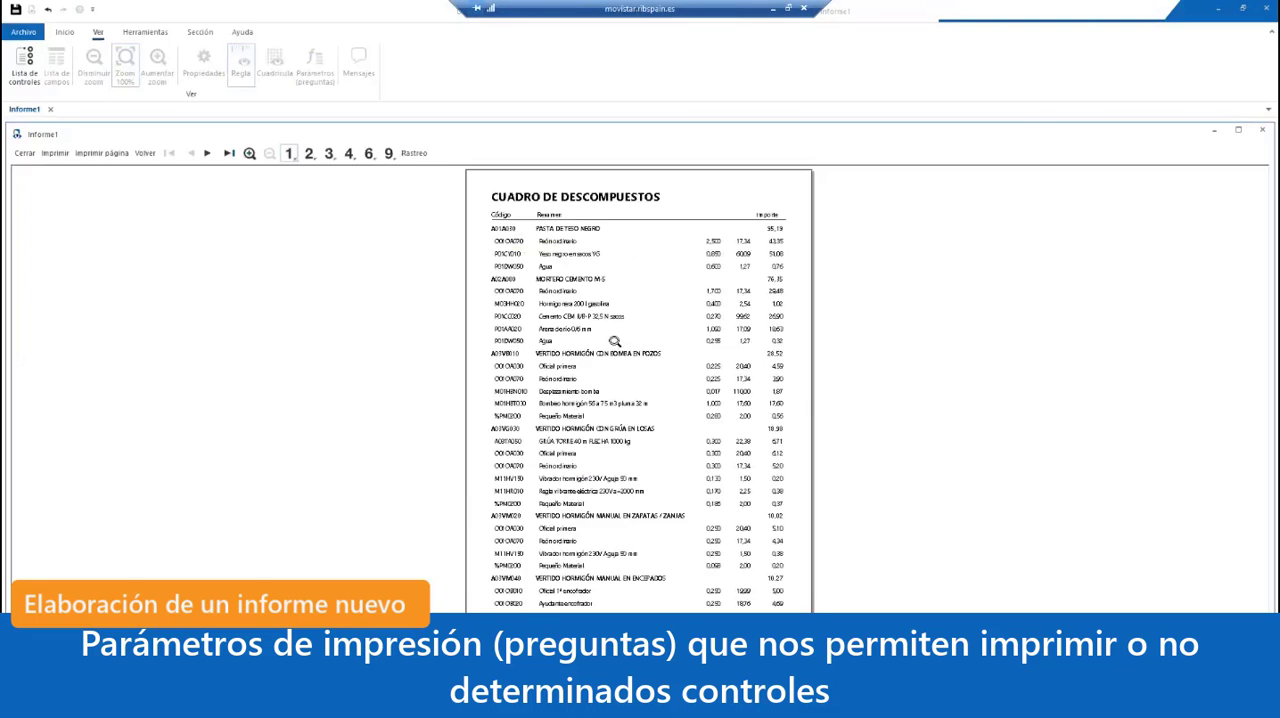
{"action": "left_click", "coordinate": [614, 341]}
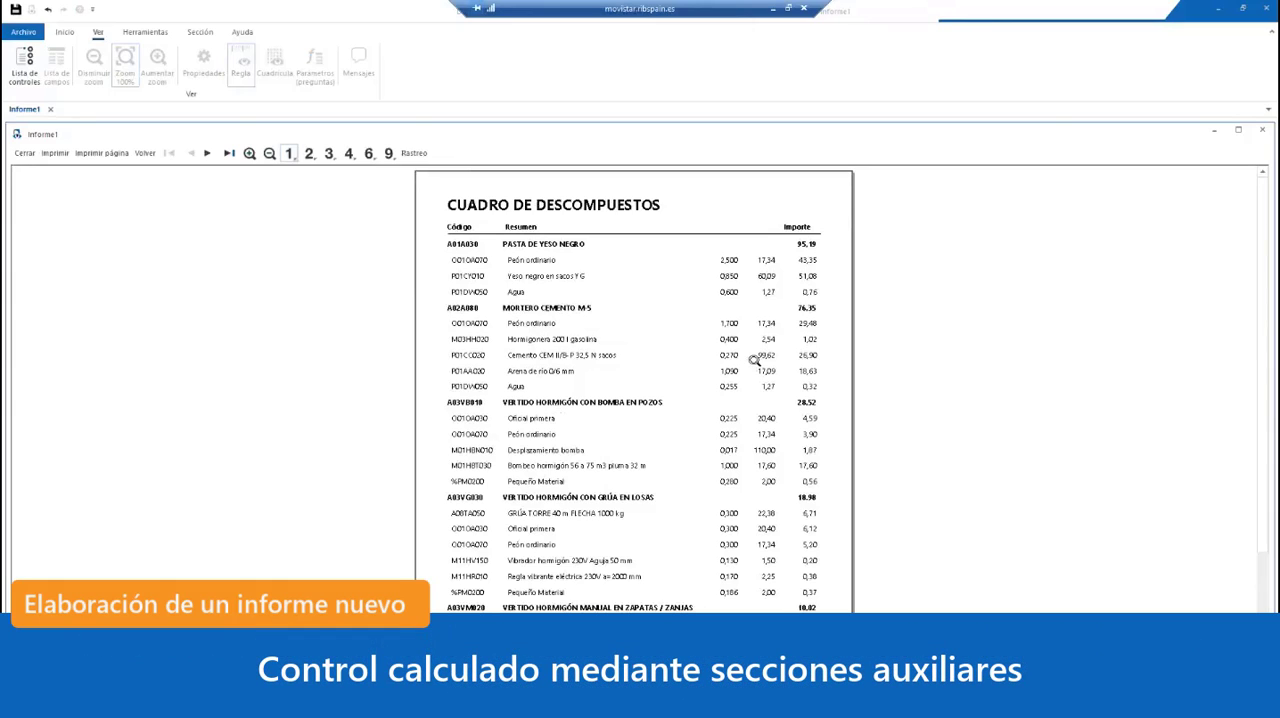
{"action": "left_click", "coordinate": [755, 360]}
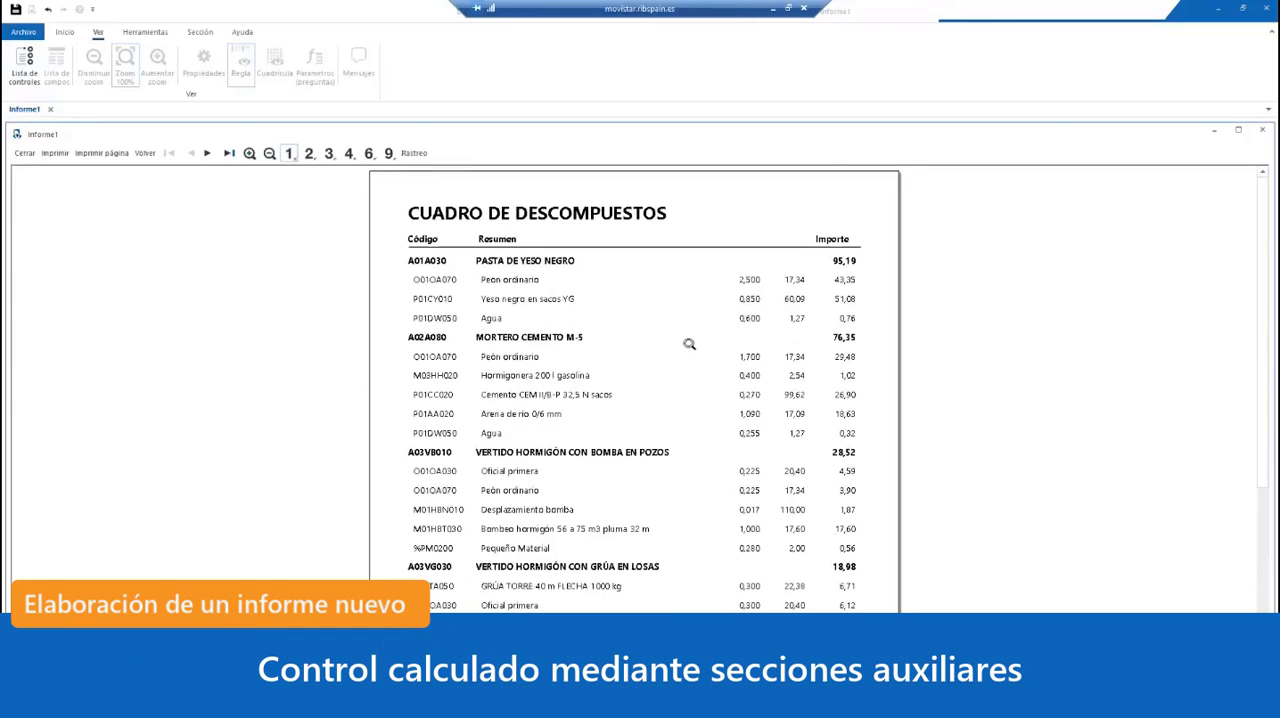
{"action": "left_click", "coordinate": [25, 153]}
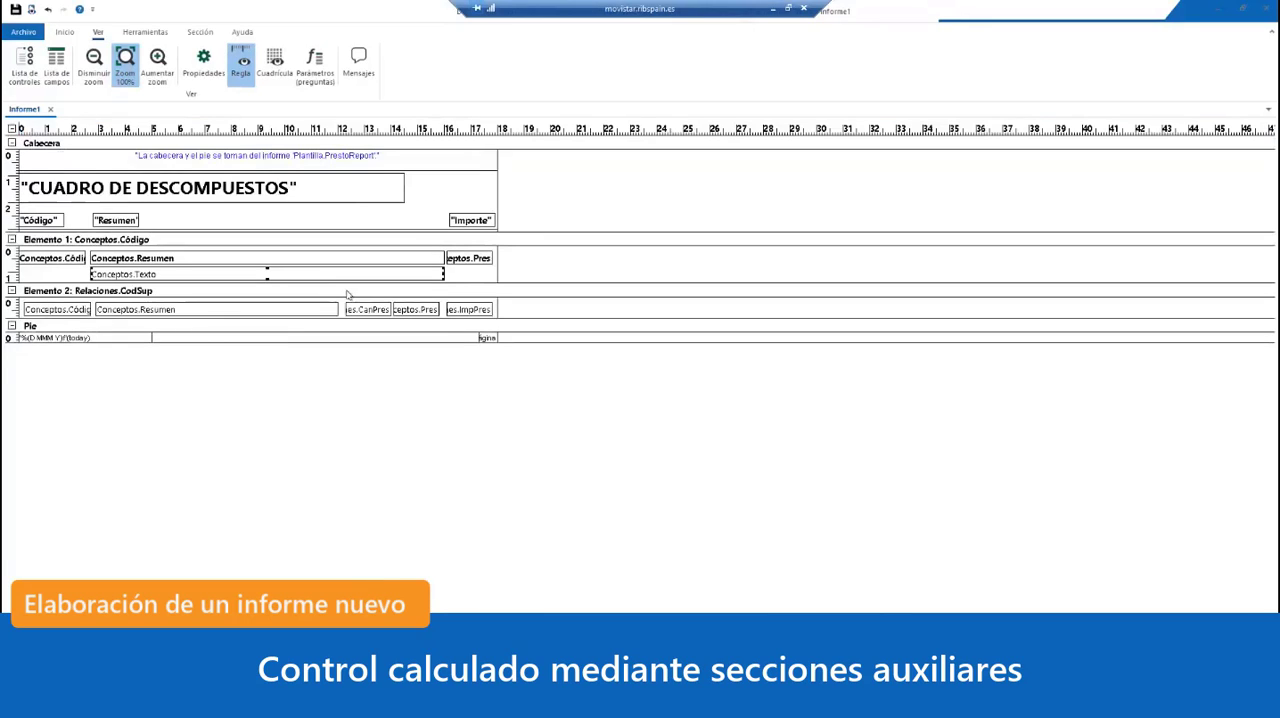
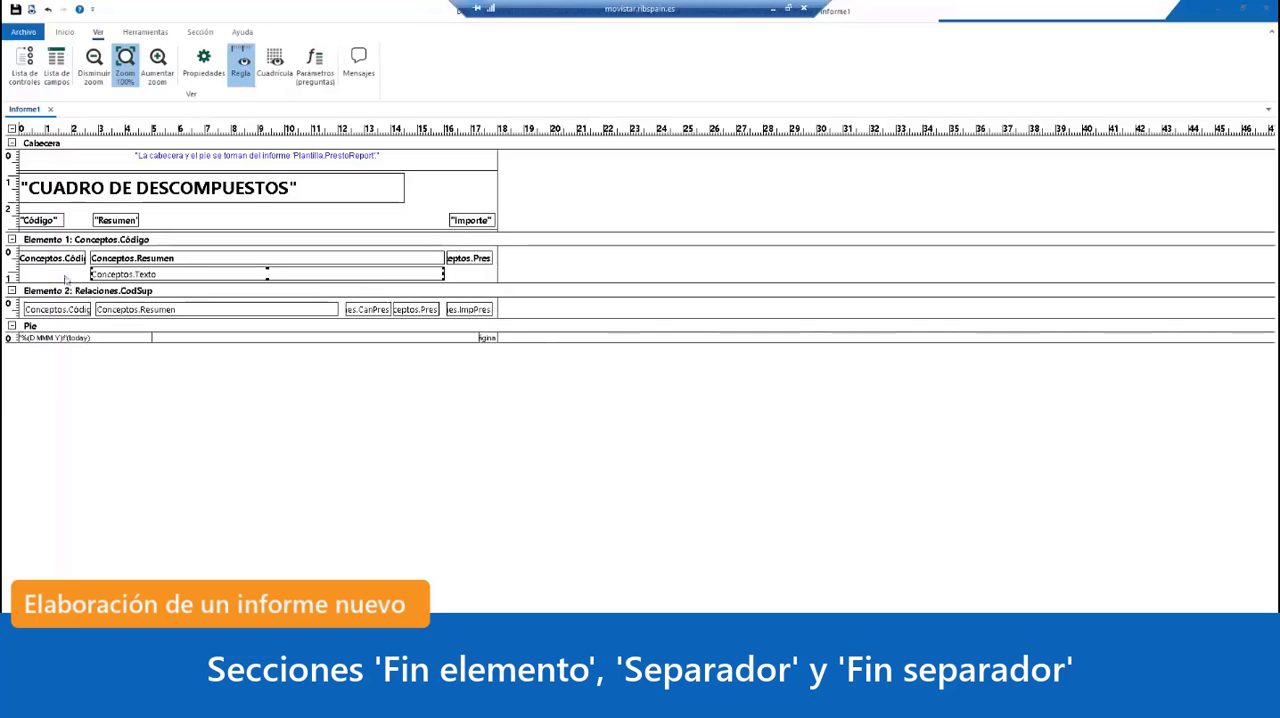
Step: Enable the Fin elemento section for Elemento 2: Relaciones.CodSup by setting Fin elemento to Sí
{"action": "double_click", "coordinate": [226, 292]}
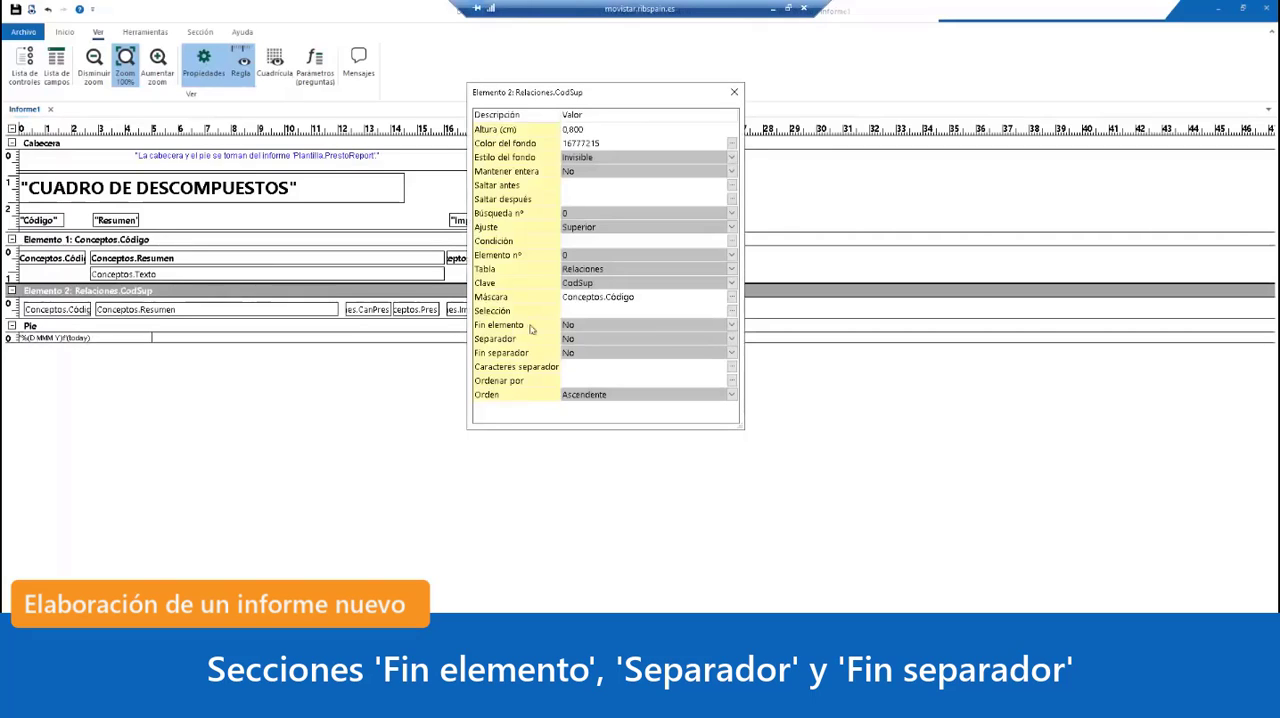
{"action": "left_click", "coordinate": [733, 330]}
{"action": "left_click", "coordinate": [686, 353]}
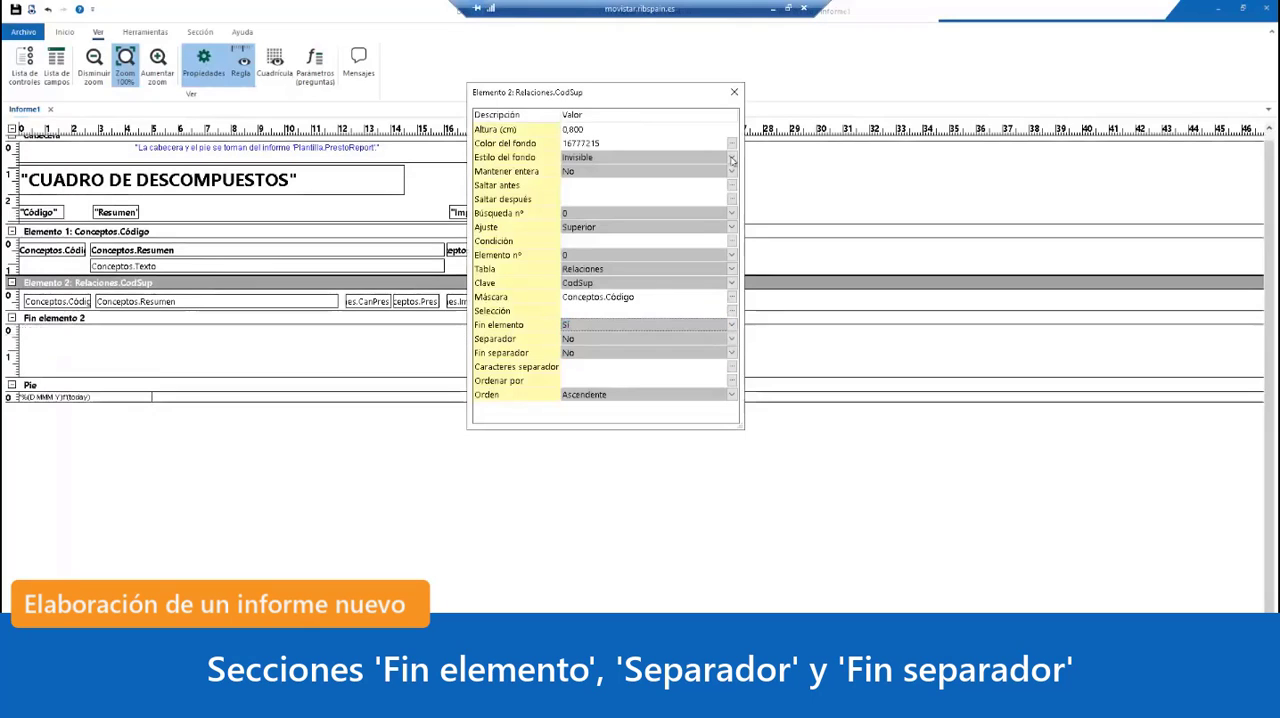
{"action": "left_click", "coordinate": [734, 92]}
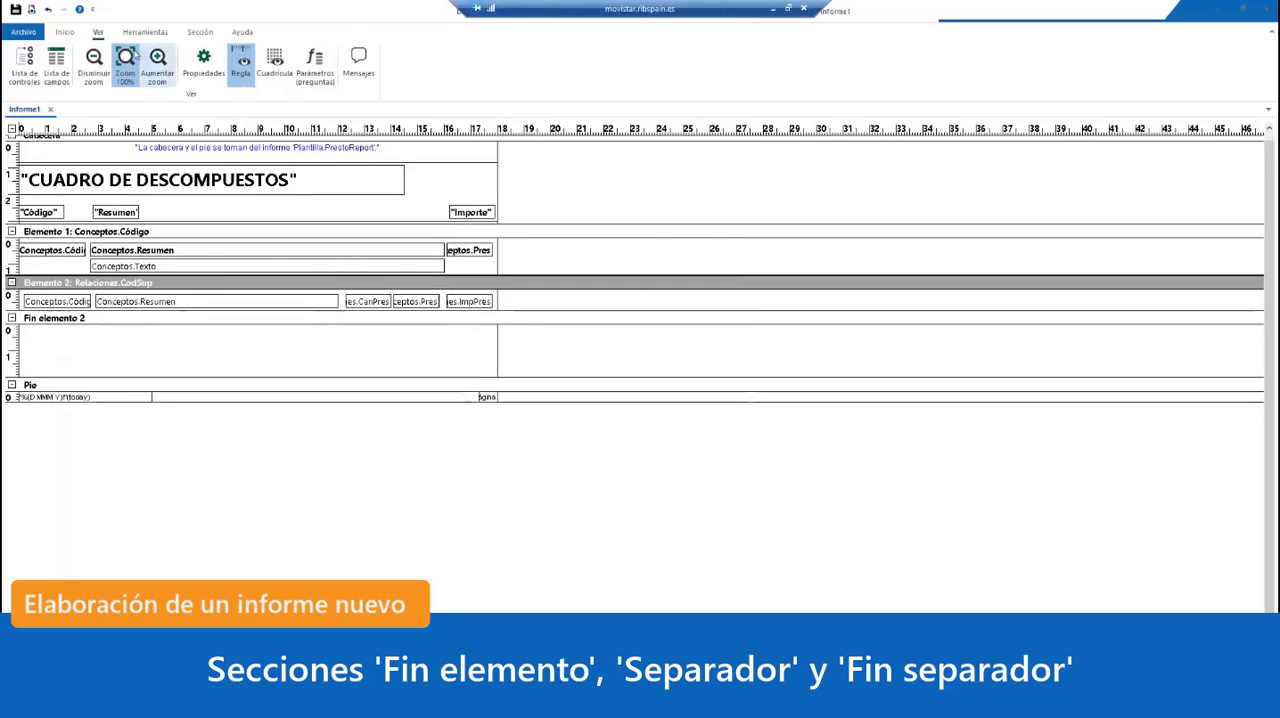
Step: Draw a text box about 1.8 cm wide and 0.5 cm high in Fin elemento 2, below the Relaciones.ImpPres box
{"action": "left_click", "coordinate": [200, 31]}
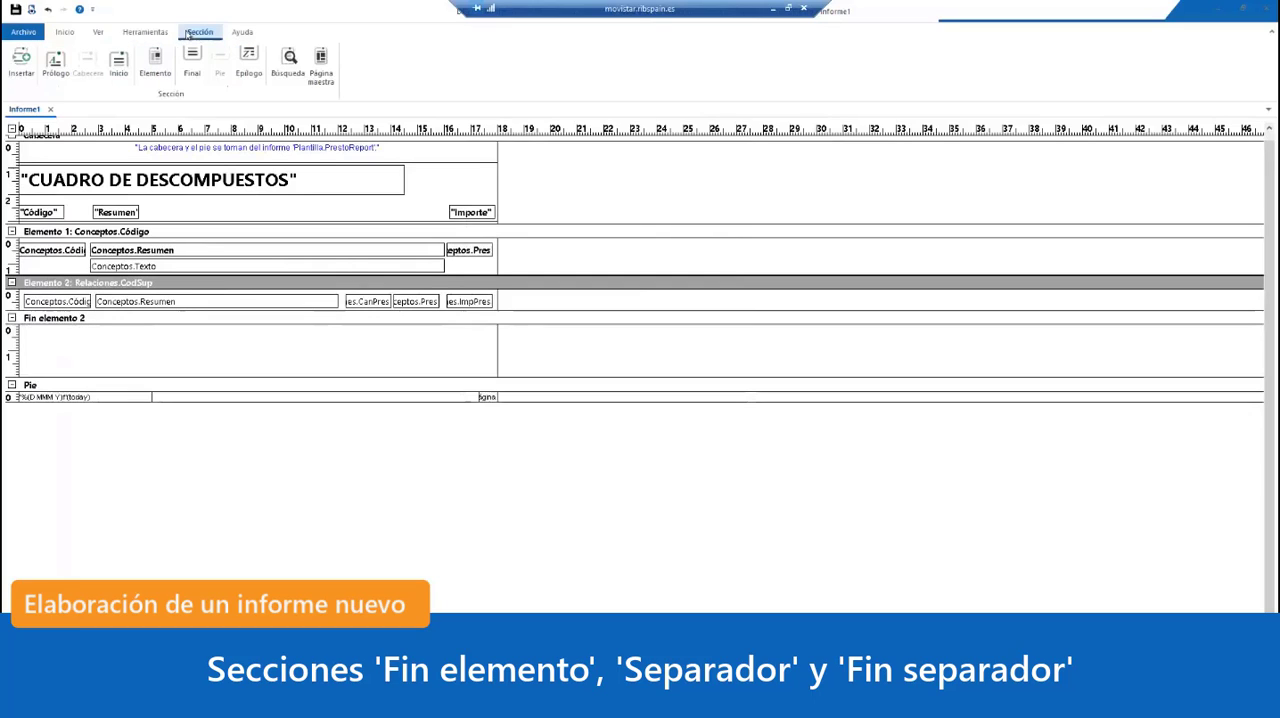
{"action": "left_click", "coordinate": [145, 31]}
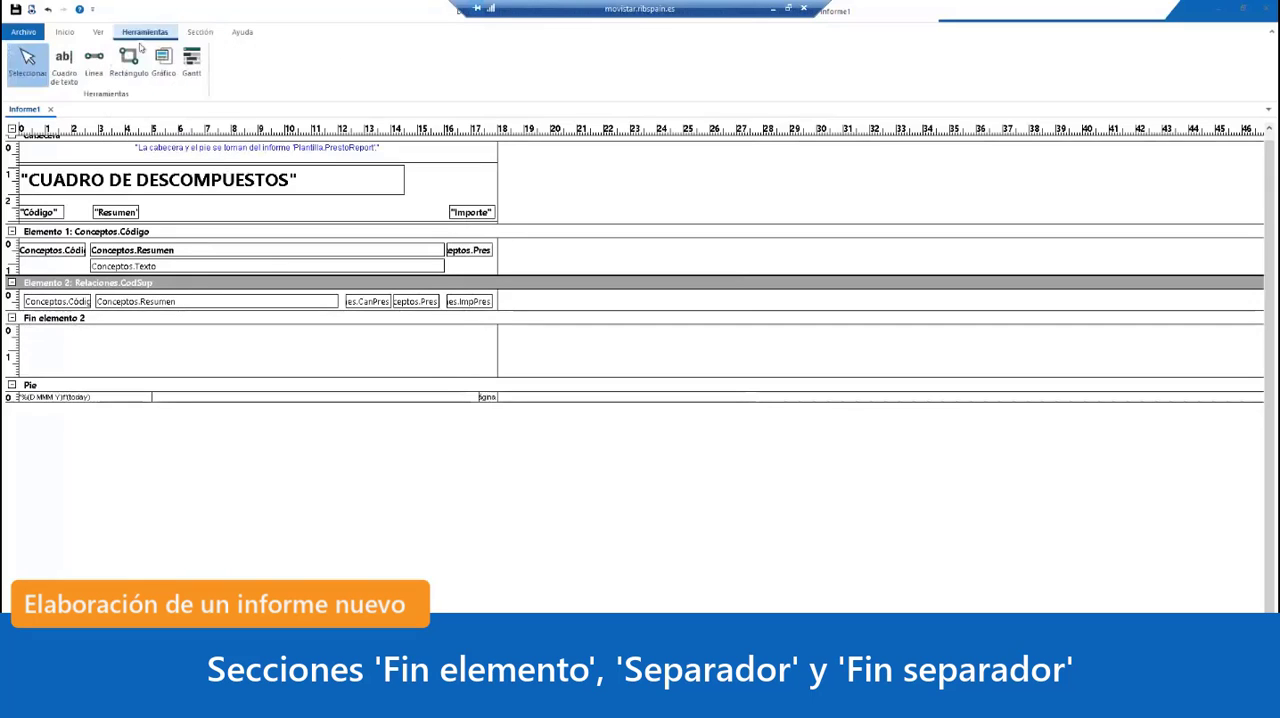
{"action": "left_click", "coordinate": [63, 65]}
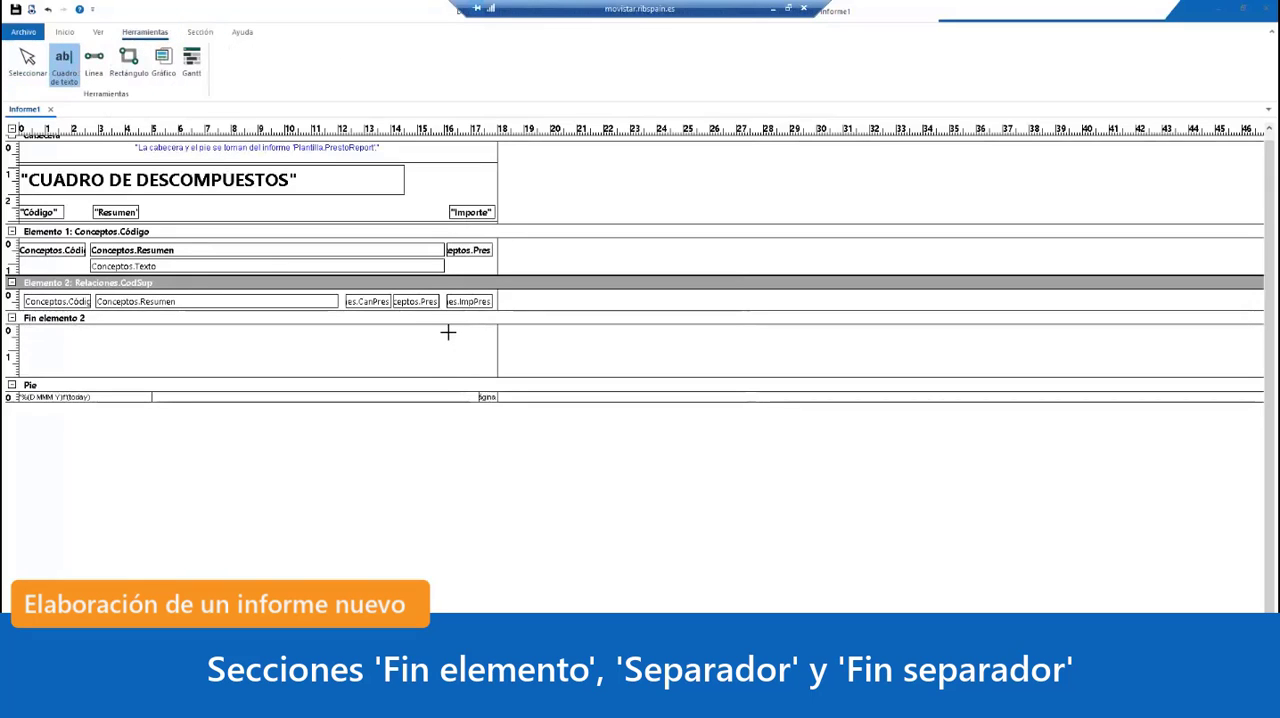
{"action": "left_click_drag", "start_coordinate": [447, 333], "coordinate": [495, 343]}
Step: Draw a horizontal line just above the new text box in Fin elemento 2 and reduce the section's height to fit
{"action": "left_click", "coordinate": [93, 64]}
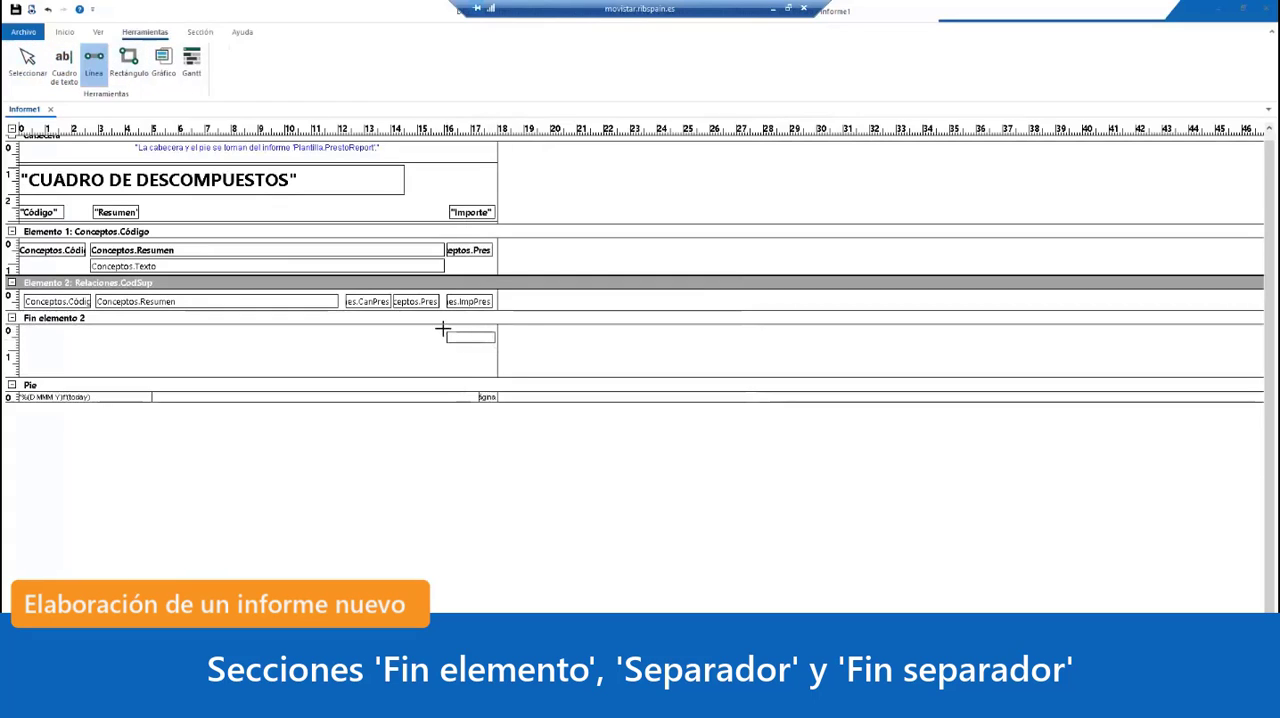
{"action": "mouse_move", "coordinate": [443, 329]}
{"action": "left_mouse_down"}
{"action": "mouse_move", "coordinate": [494, 327]}
{"action": "mouse_move", "coordinate": [463, 345]}
{"action": "left_mouse_up"}
{"action": "left_click", "coordinate": [466, 372]}
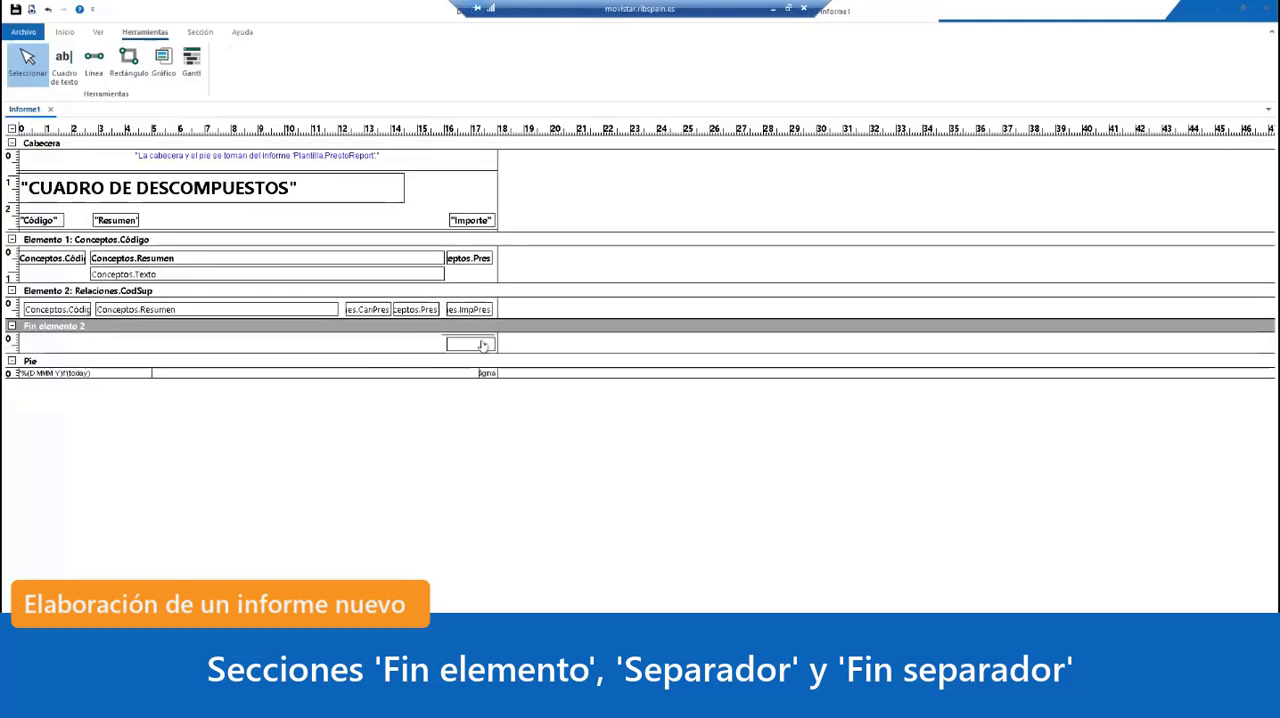
{"action": "left_click", "coordinate": [482, 345]}
{"action": "double_click", "coordinate": [482, 345]}
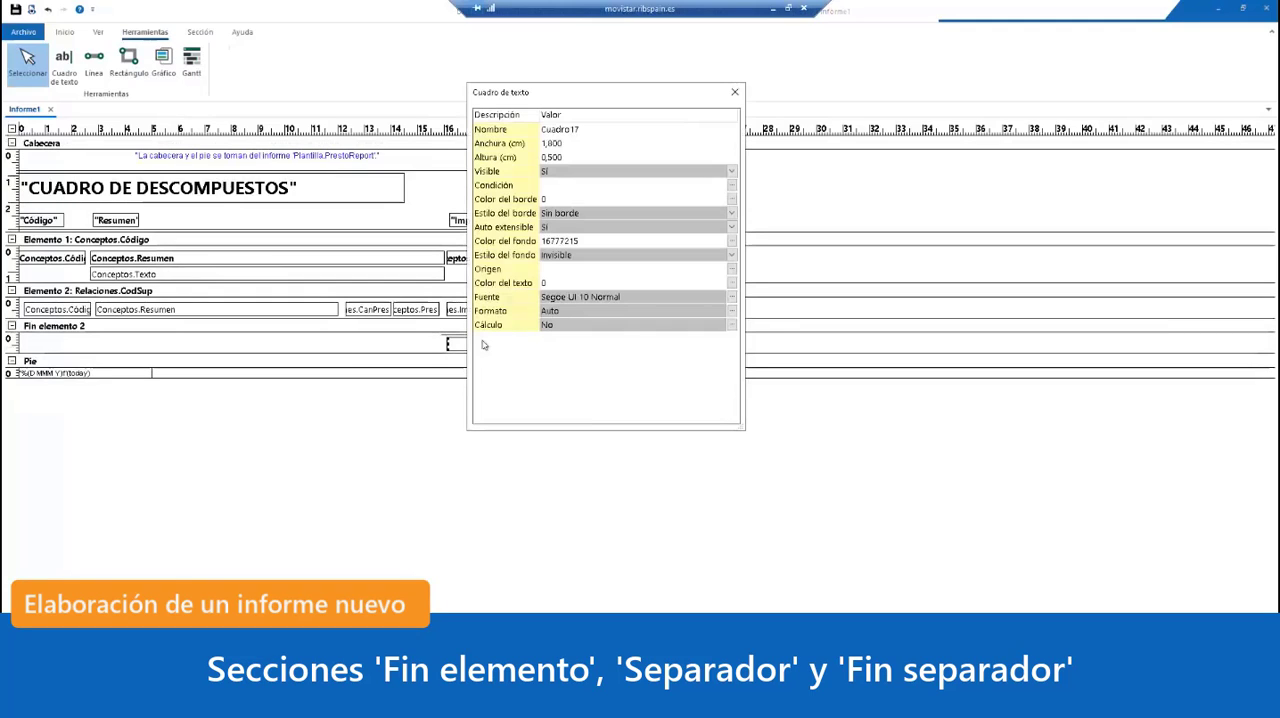
{"action": "left_click", "coordinate": [734, 92]}
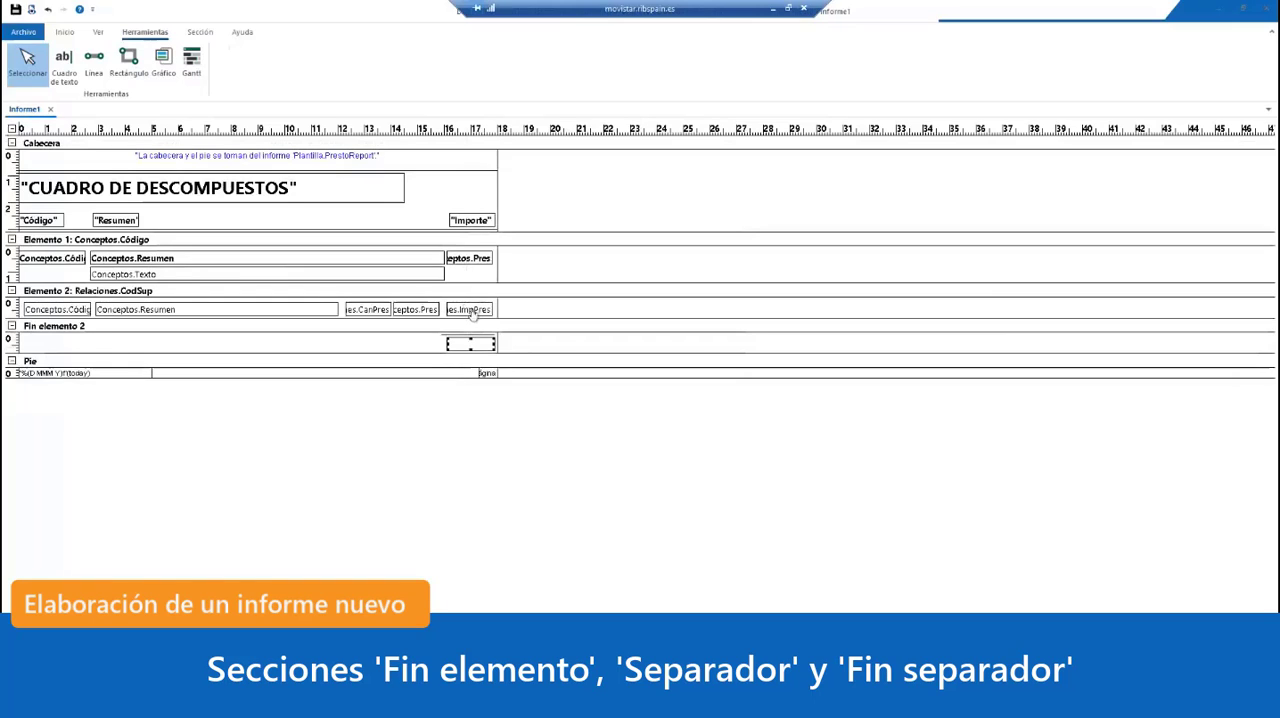
Step: Set the Nombre of the Relaciones.ImpPres text box in Elemento 2 to importe
{"action": "left_click", "coordinate": [472, 310]}
{"action": "double_click", "coordinate": [472, 310]}
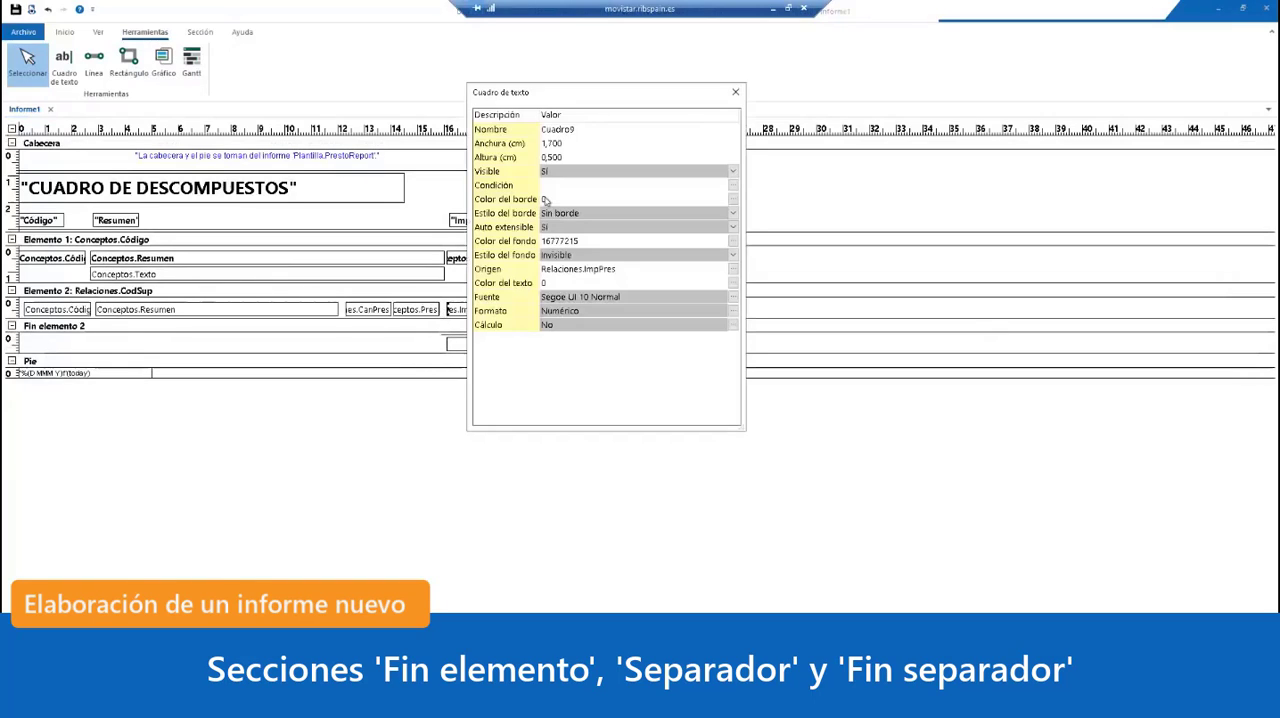
{"action": "left_click", "coordinate": [590, 132]}
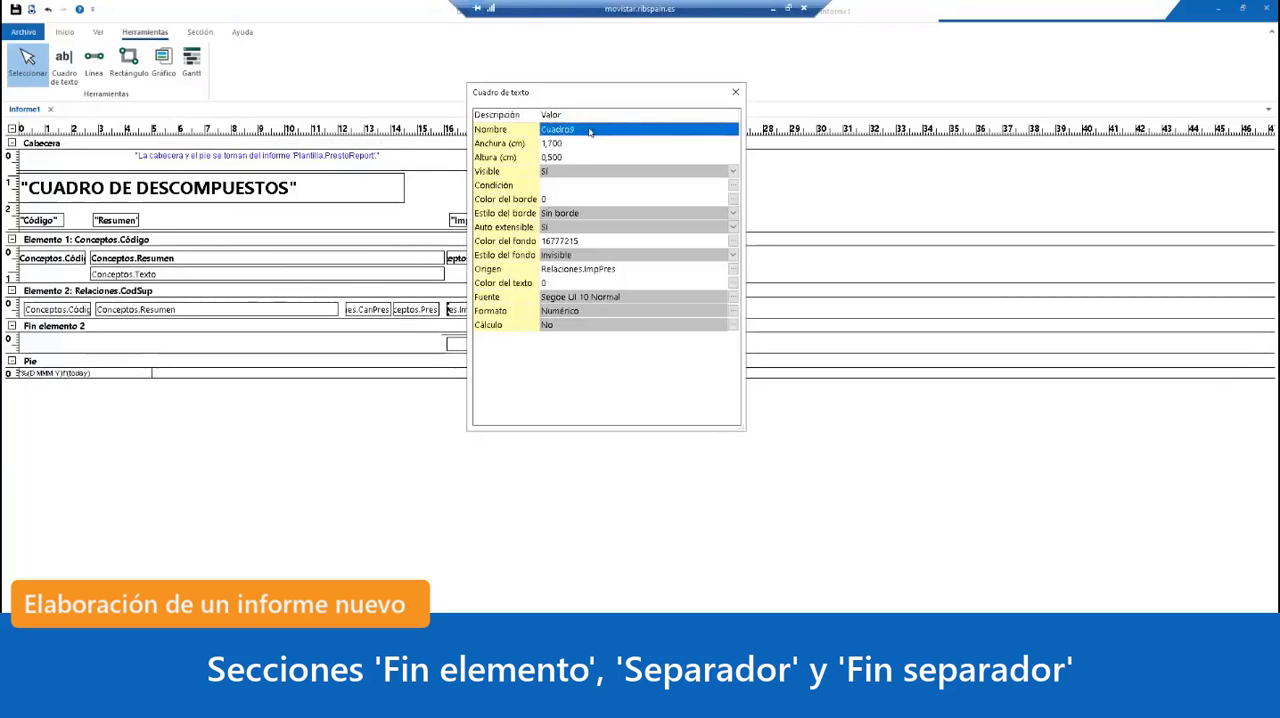
{"action": "left_click", "coordinate": [590, 132]}
{"action": "type", "text": "importe"}
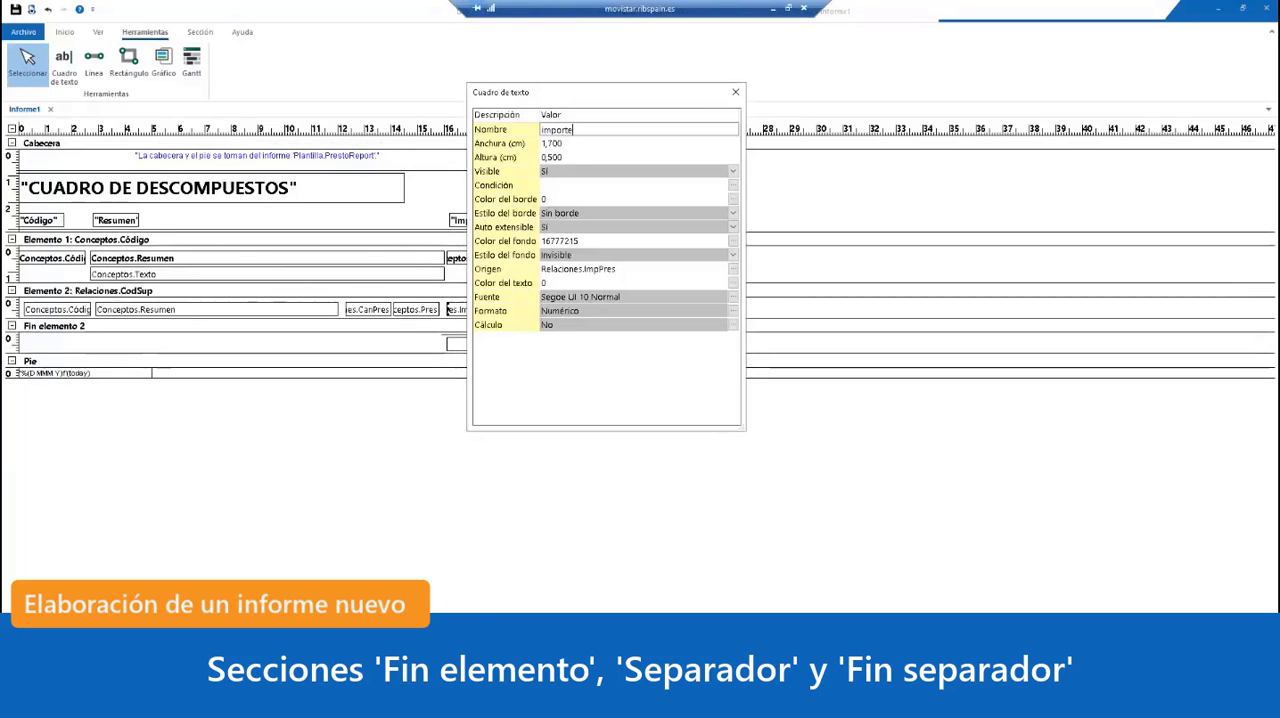
{"action": "left_click", "coordinate": [620, 174]}
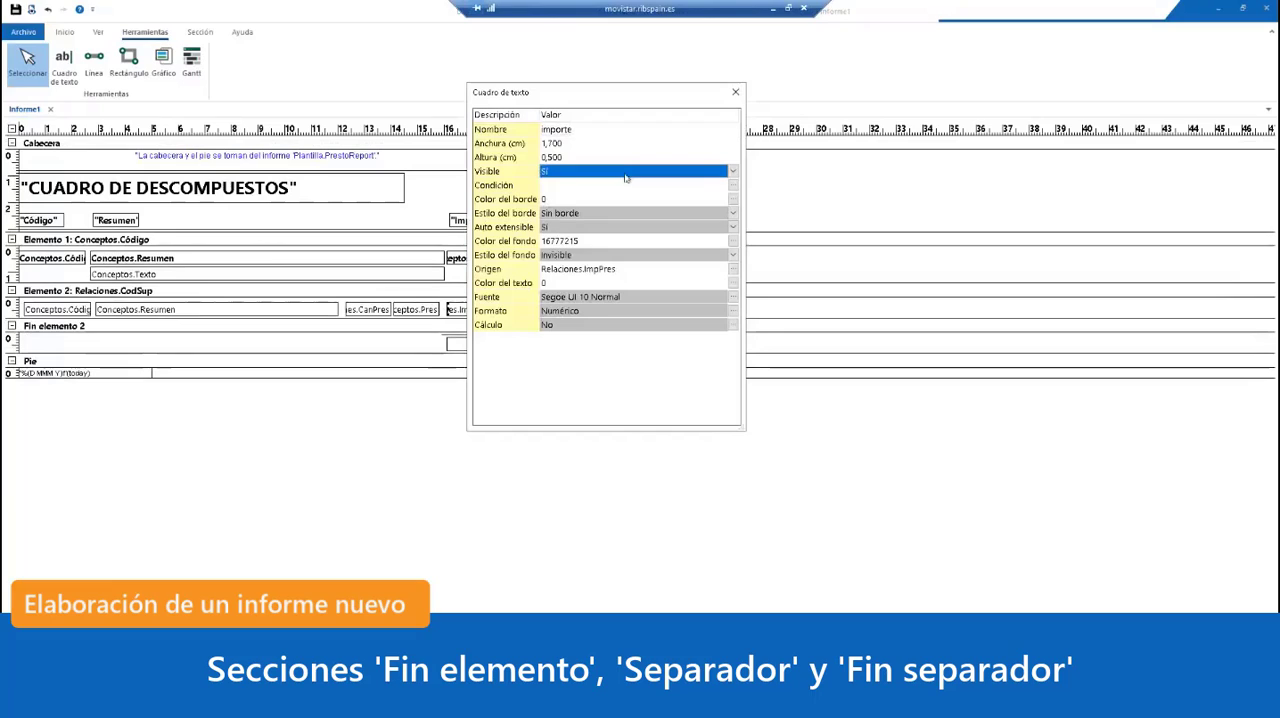
{"action": "left_click", "coordinate": [736, 92]}
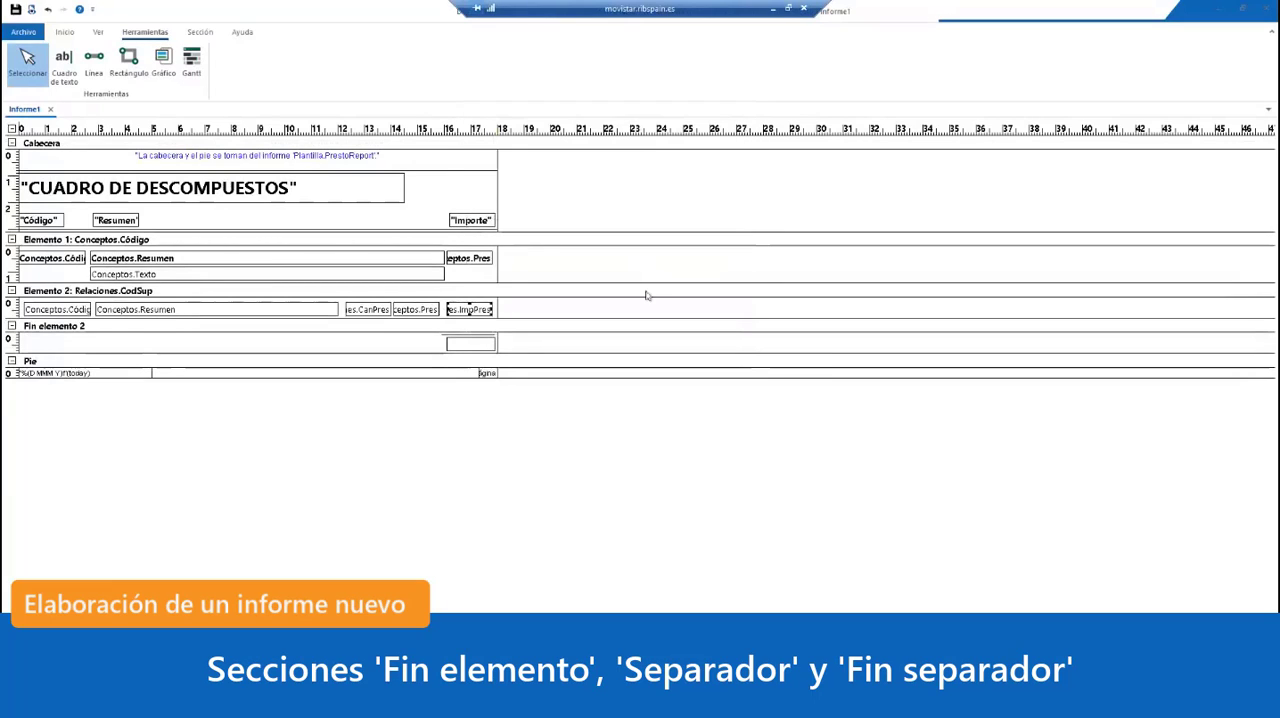
Step: Set the Origen of the text box in Fin elemento 2 to importe
{"action": "double_click", "coordinate": [476, 346]}
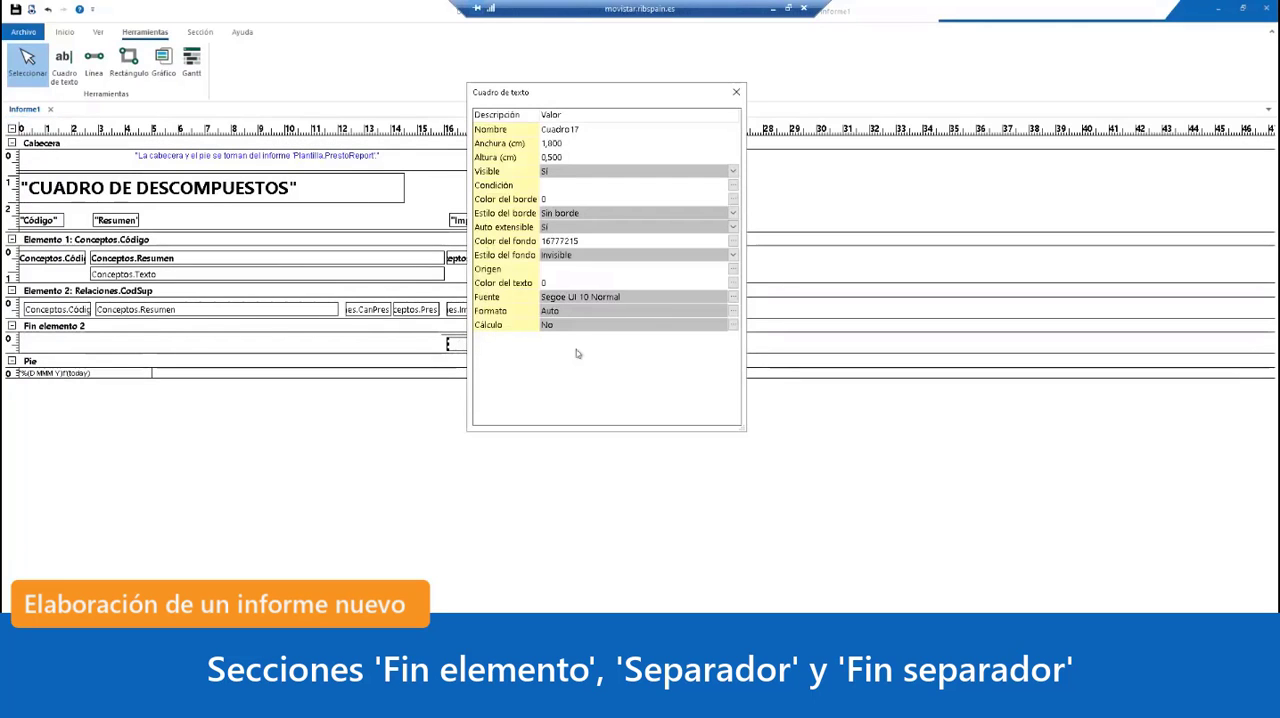
{"action": "left_click", "coordinate": [650, 270]}
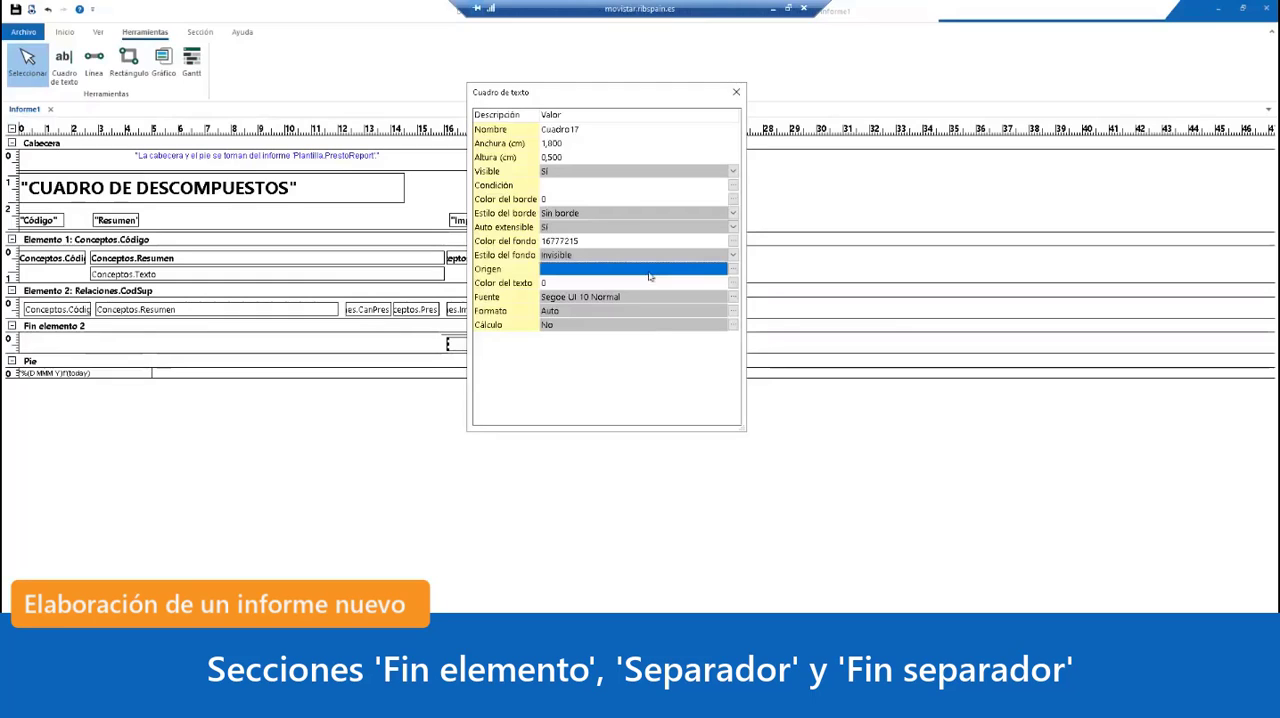
{"action": "type", "text": "importe"}
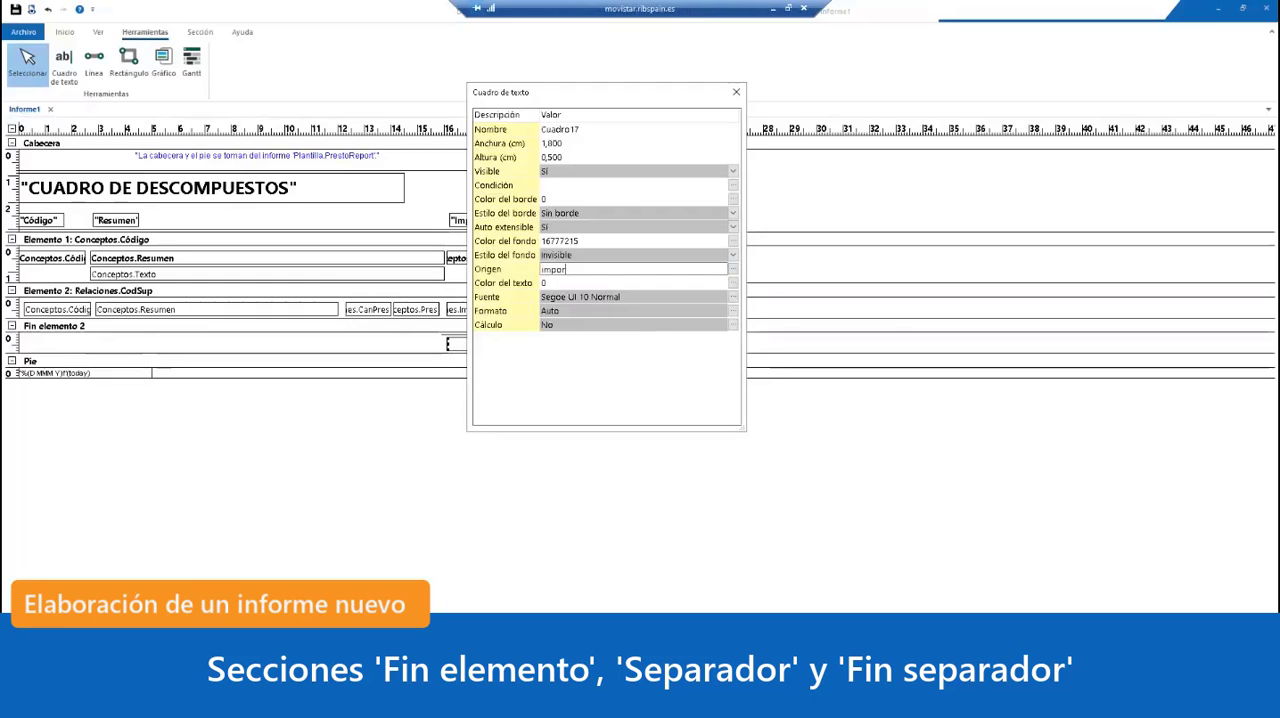
{"action": "left_click", "coordinate": [655, 311]}
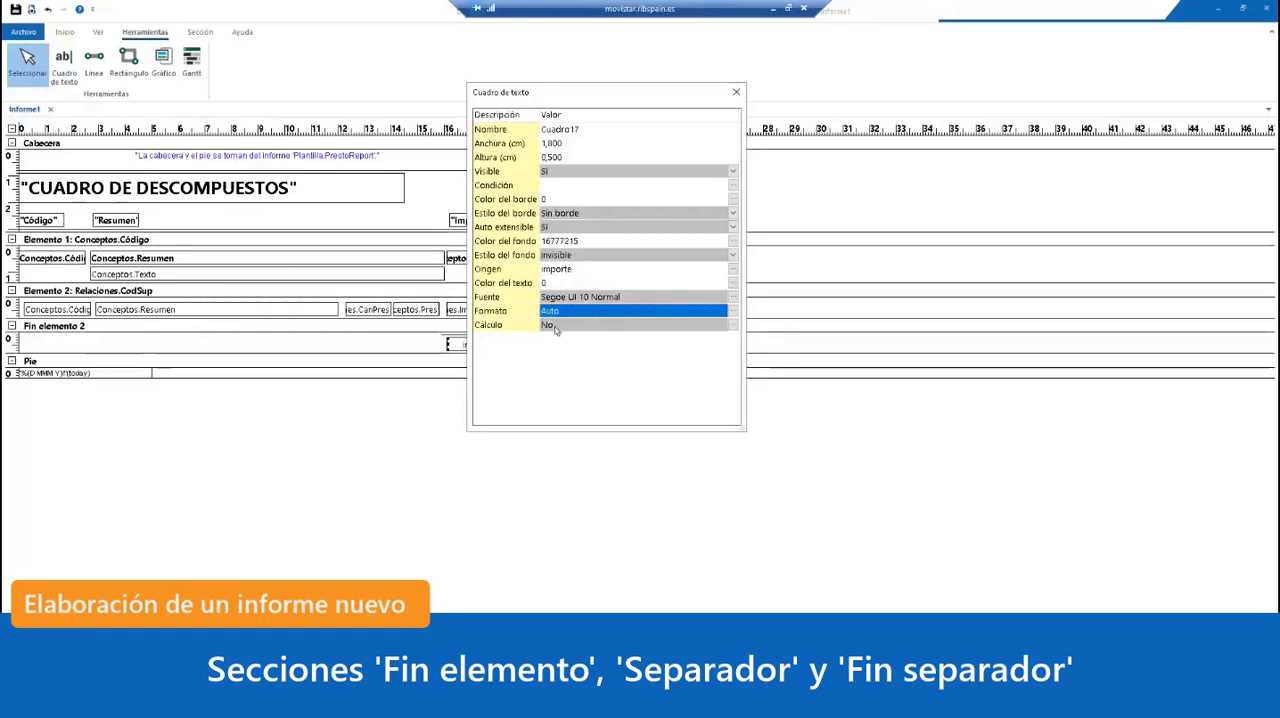
Step: Configure the Fin elemento 2 box's Cálculo with operation Suma, Elemento nº 2 and Reiniciar Fin elemento 2
{"action": "left_click", "coordinate": [734, 328]}
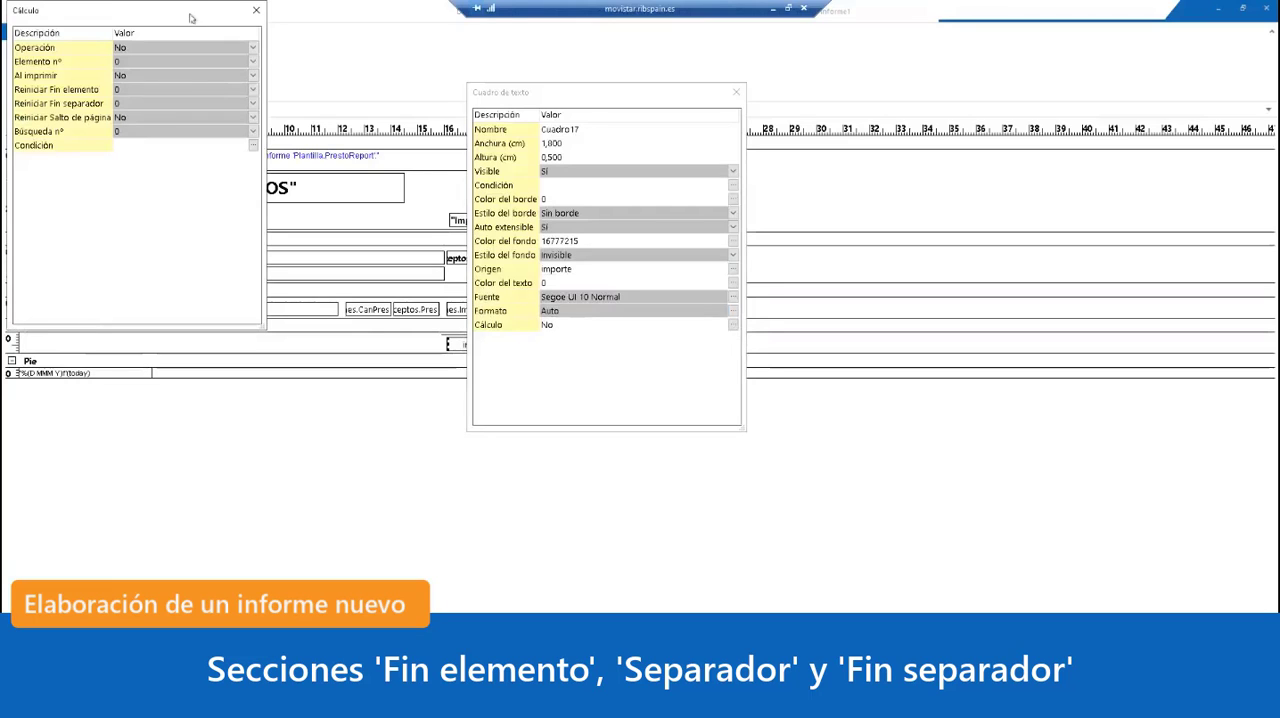
{"action": "left_click_drag", "start_coordinate": [190, 18], "coordinate": [691, 149]}
{"action": "left_click", "coordinate": [755, 178]}
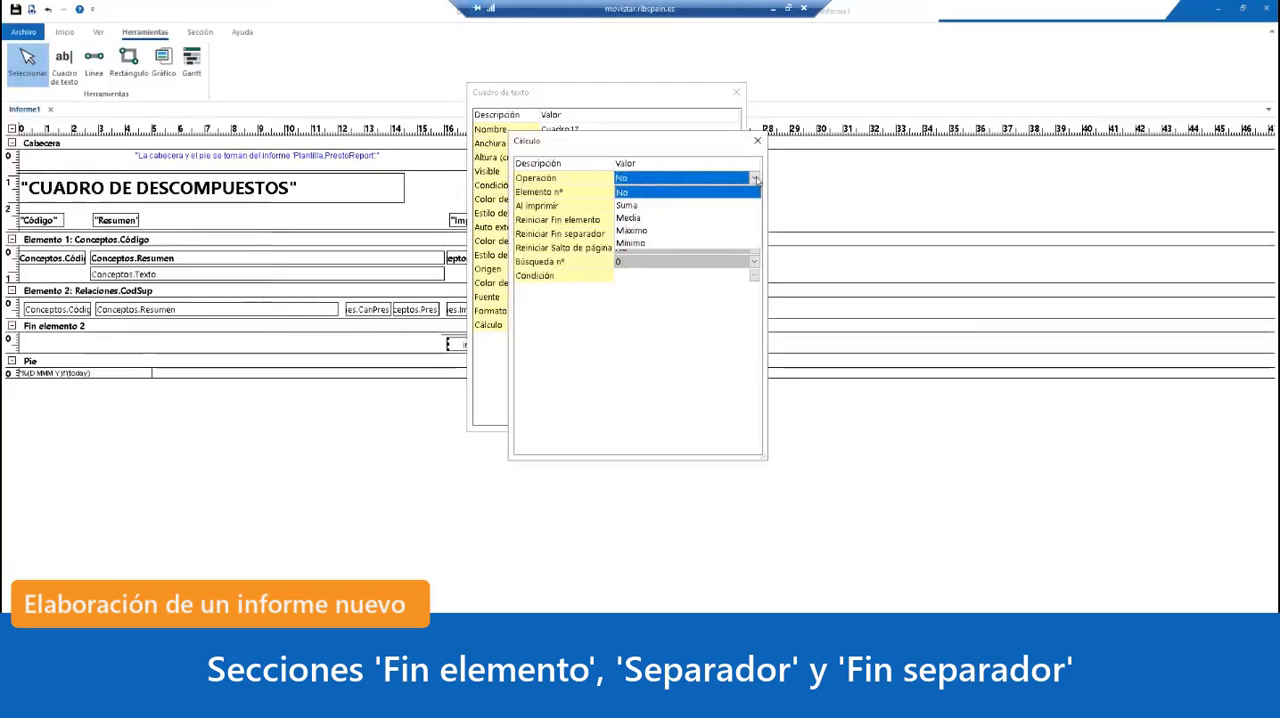
{"action": "left_click", "coordinate": [648, 208]}
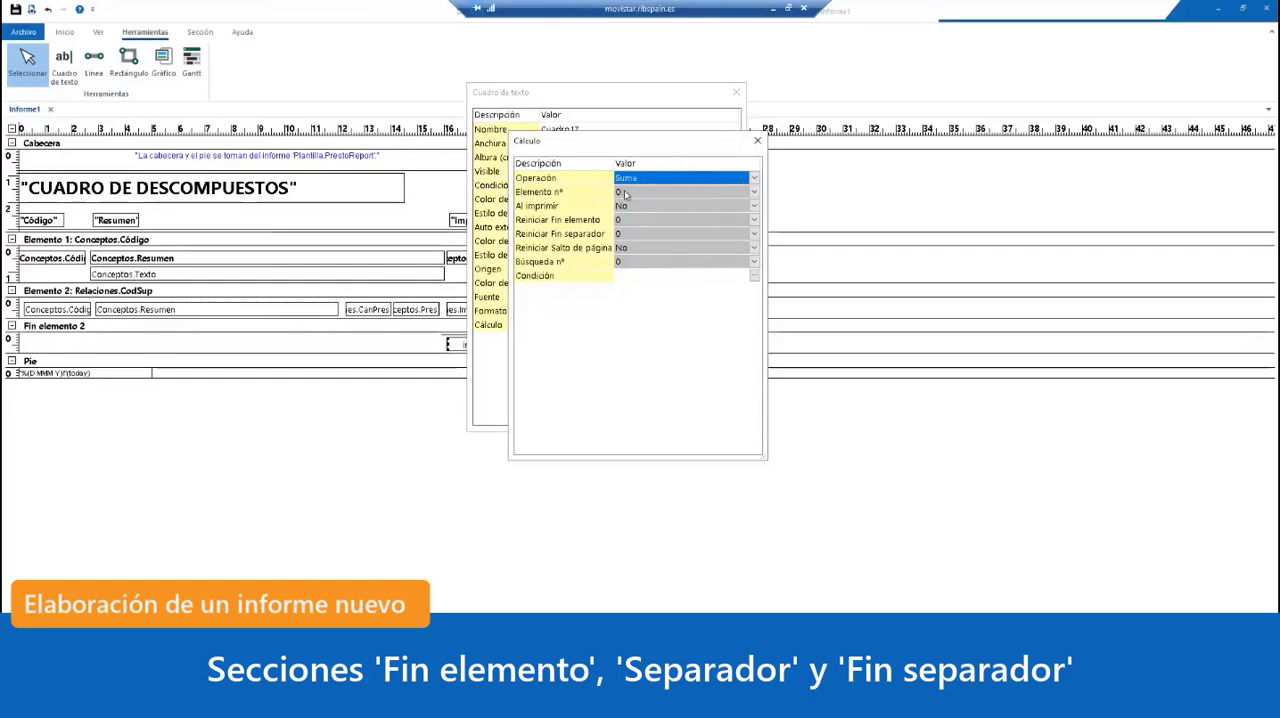
{"action": "left_click", "coordinate": [756, 192]}
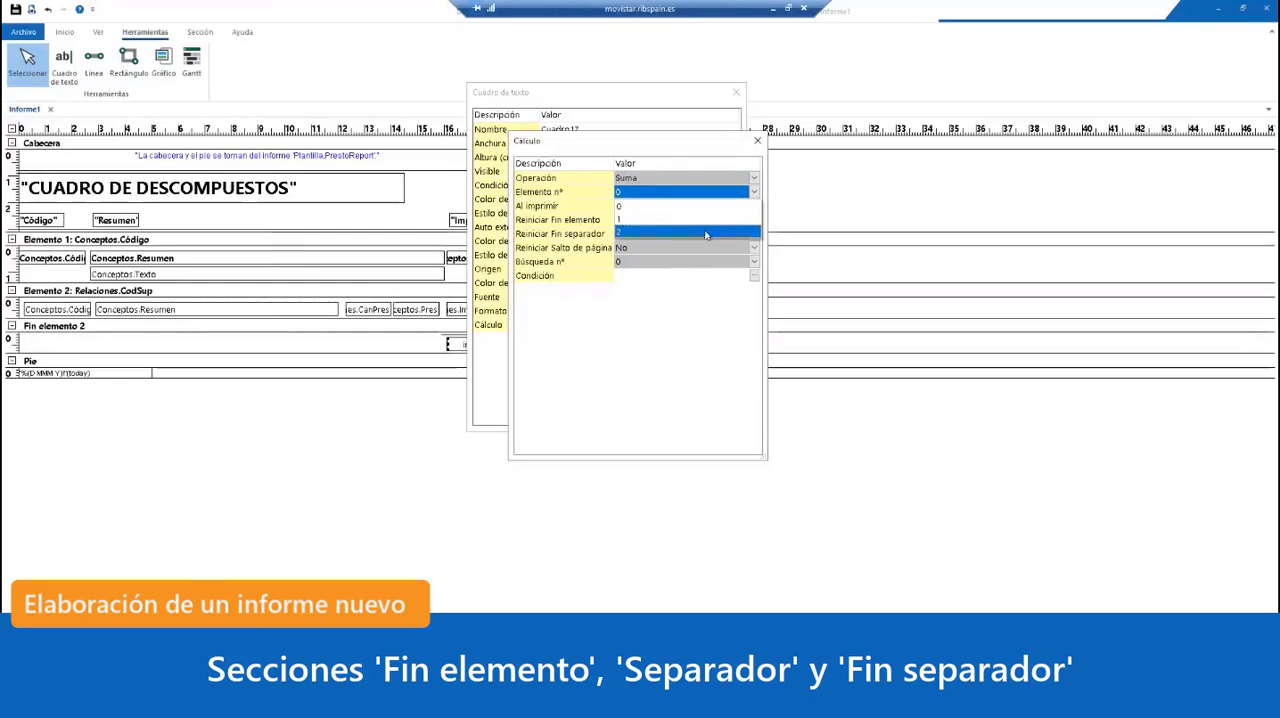
{"action": "left_click", "coordinate": [705, 233]}
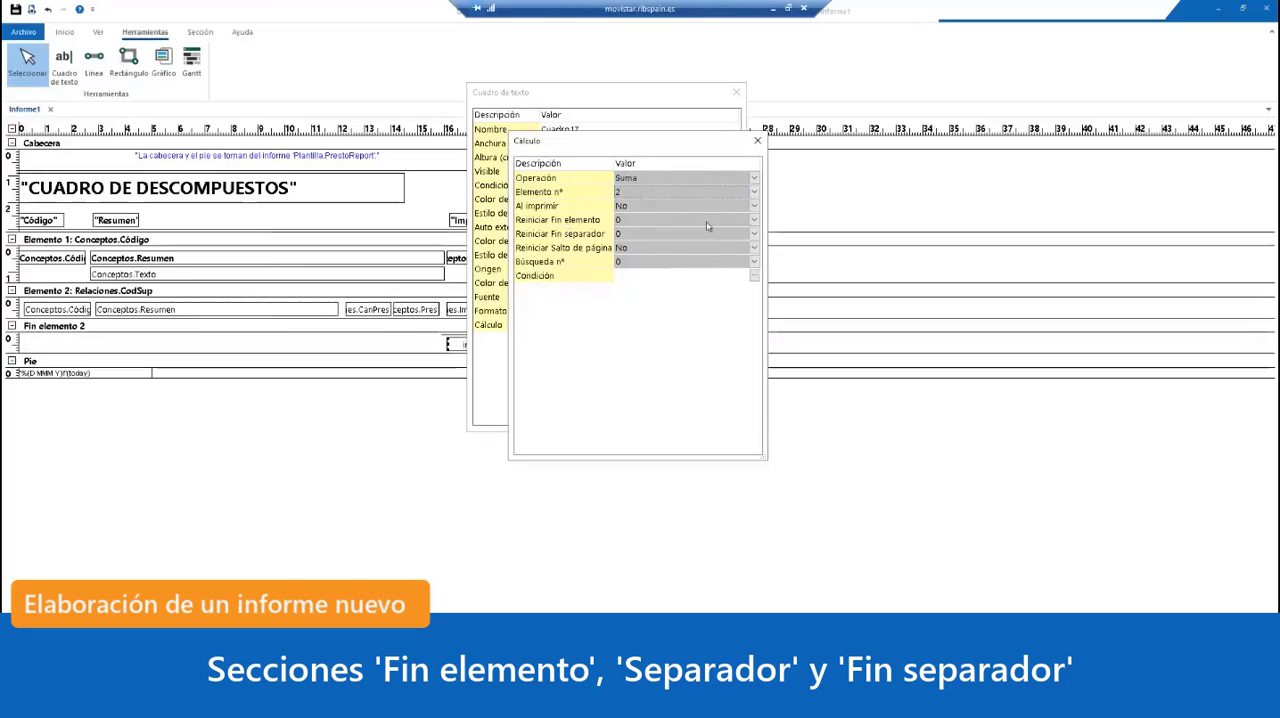
{"action": "left_click", "coordinate": [750, 221]}
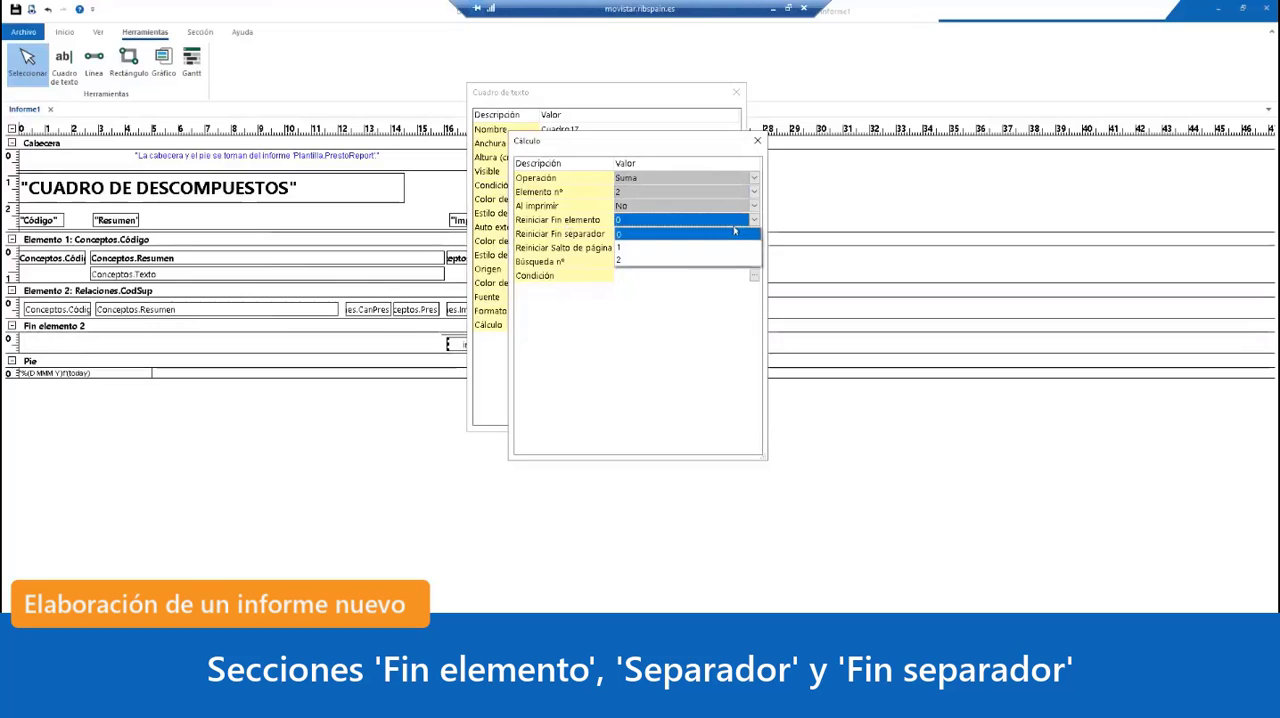
{"action": "left_click", "coordinate": [685, 260]}
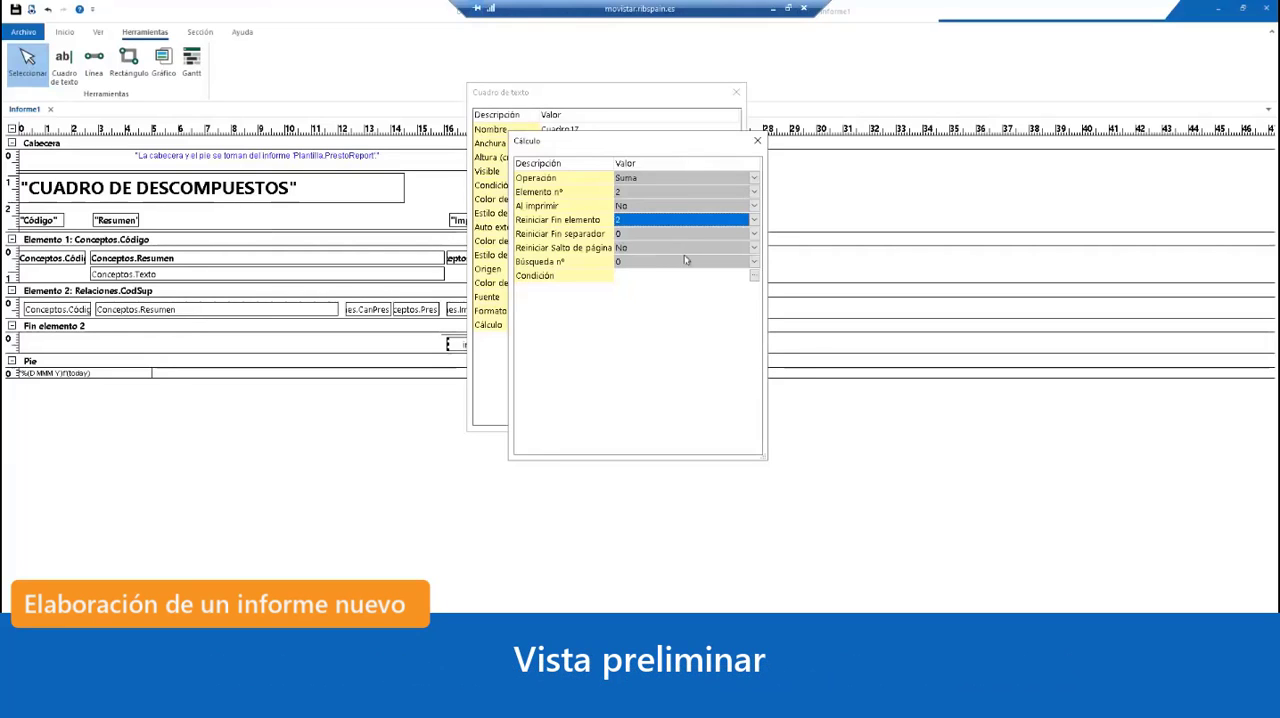
{"action": "left_click", "coordinate": [758, 143]}
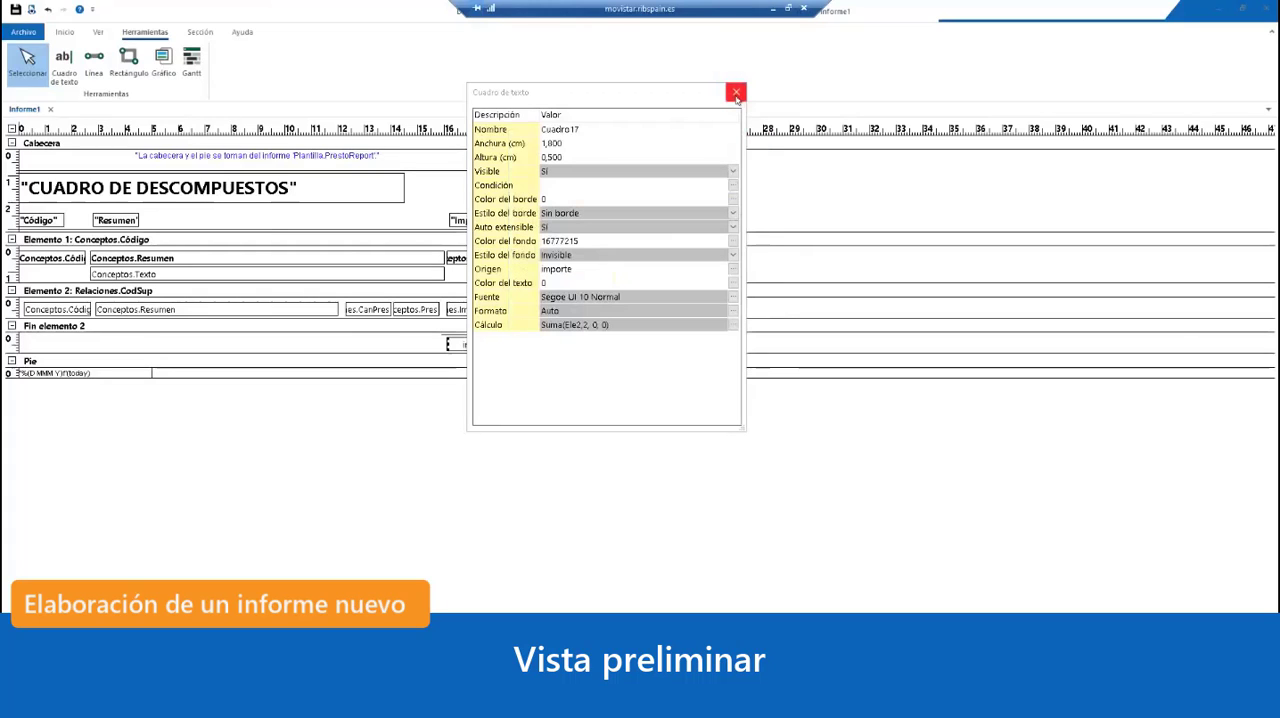
Step: Set the format of the Fin elemento 2 sum box to Numérico with 2 decimals
{"action": "left_click", "coordinate": [731, 311]}
{"action": "left_click", "coordinate": [629, 149]}
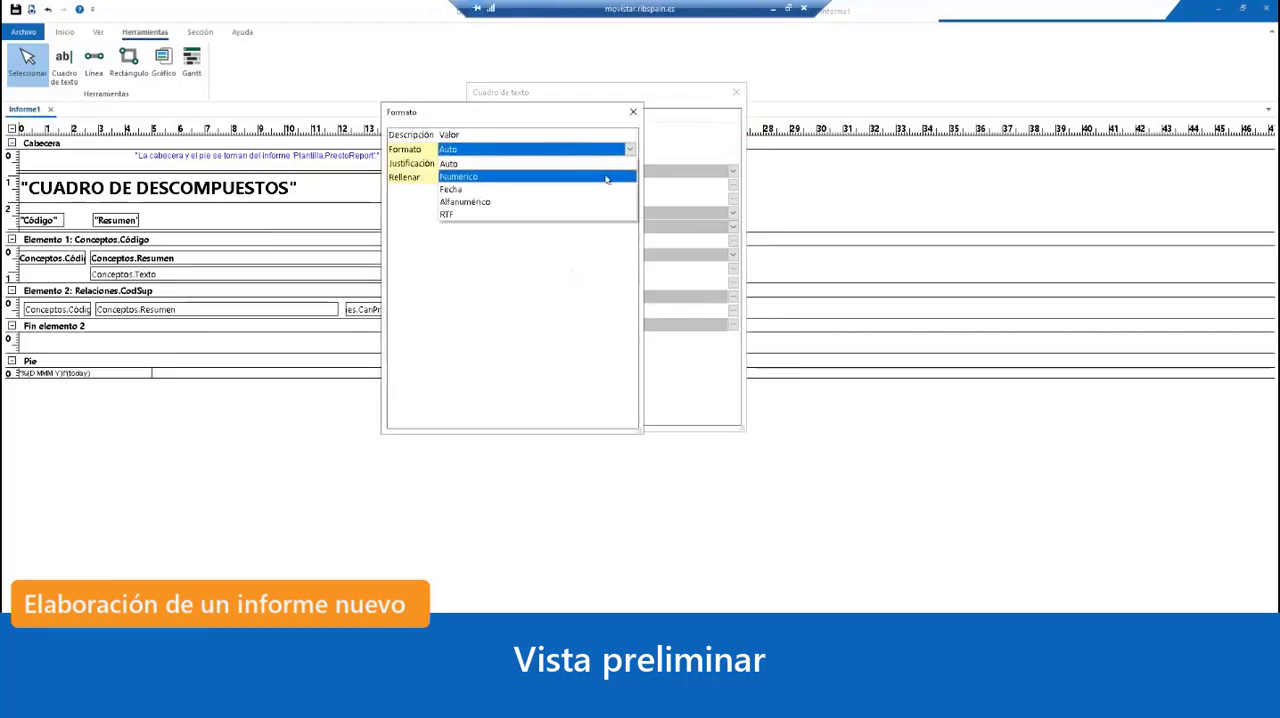
{"action": "left_click", "coordinate": [606, 177]}
{"action": "left_click", "coordinate": [629, 191]}
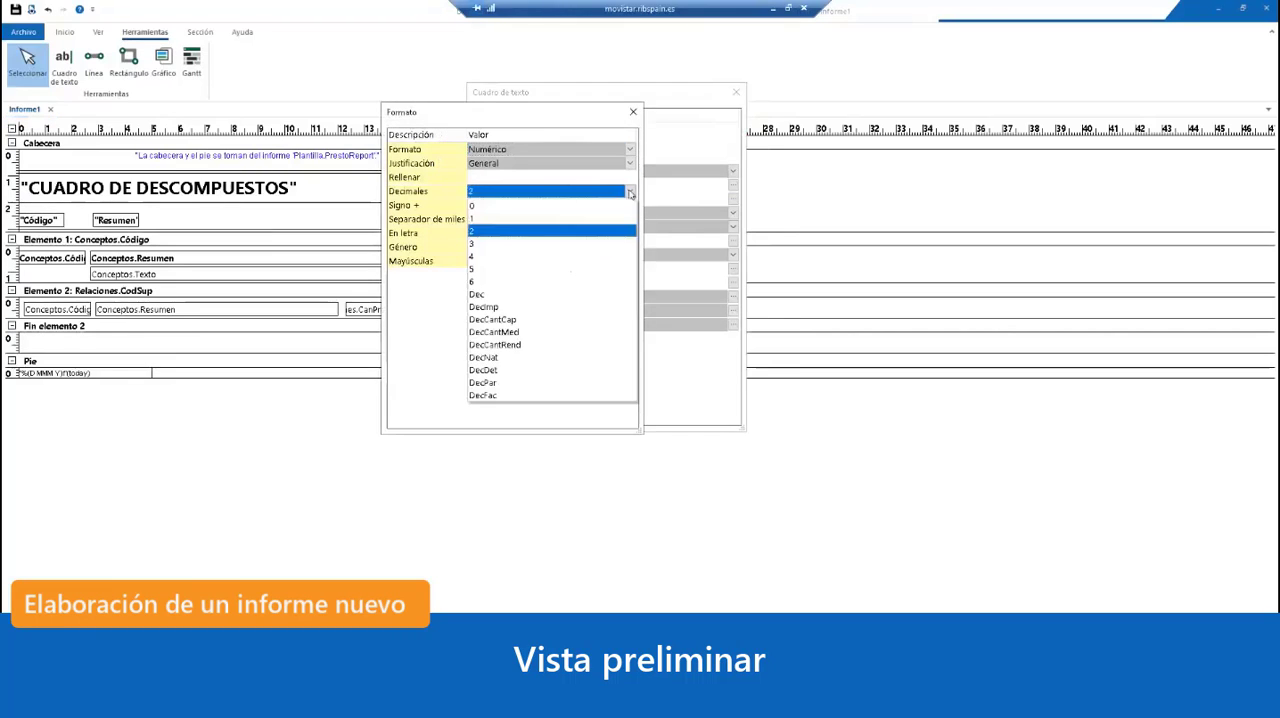
{"action": "left_click", "coordinate": [561, 354]}
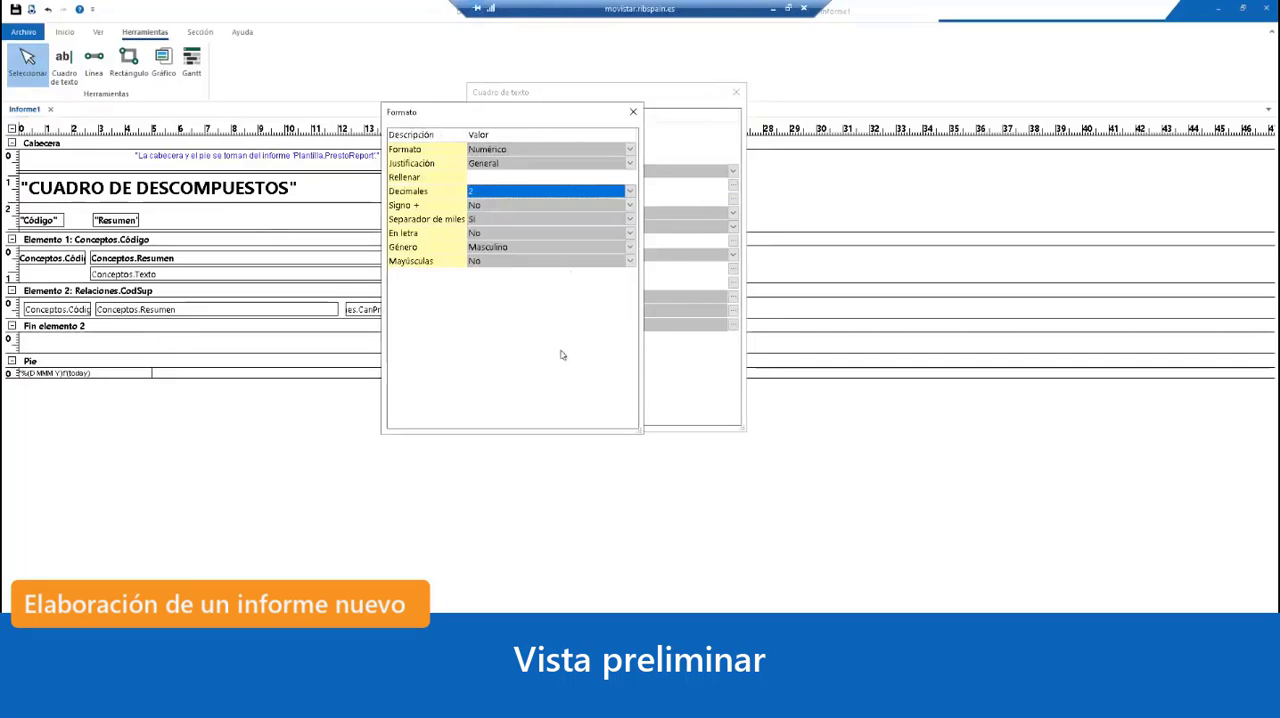
{"action": "left_click", "coordinate": [633, 111]}
{"action": "left_click", "coordinate": [736, 92]}
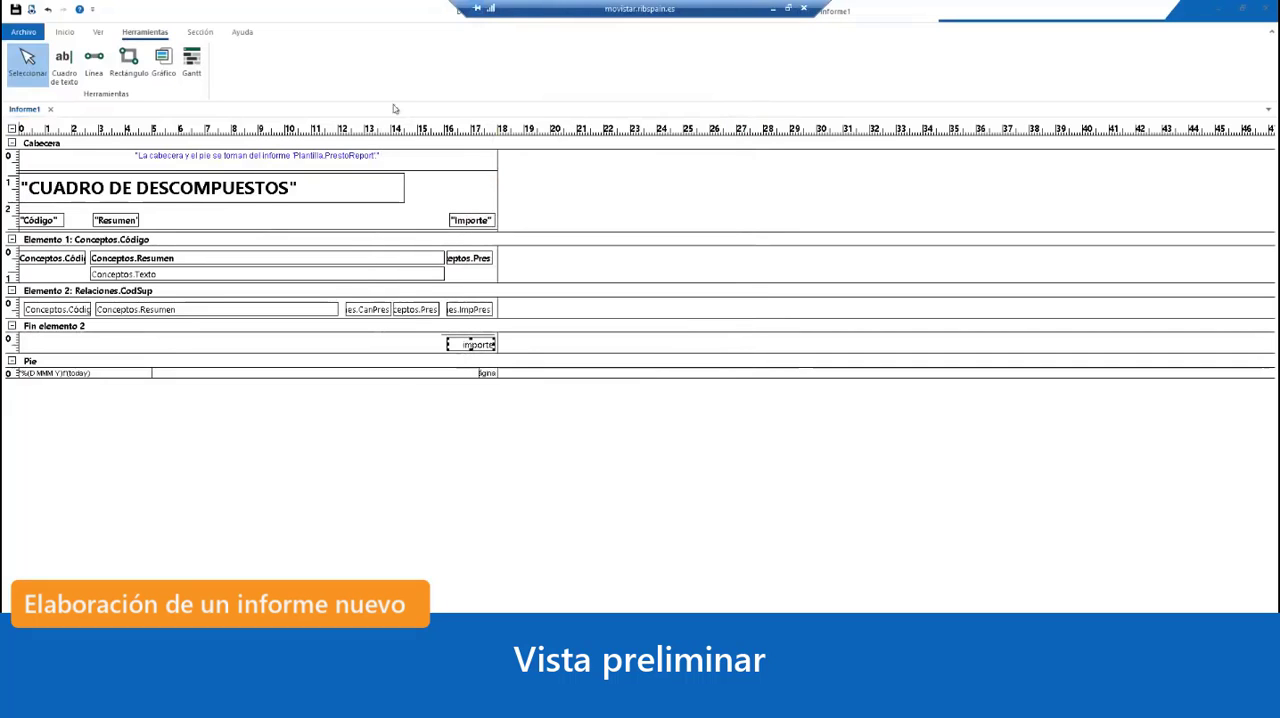
Step: Preview the report with the partidas text printed and compare each breakdown's sum with the partida's Importe
{"action": "left_click", "coordinate": [31, 9]}
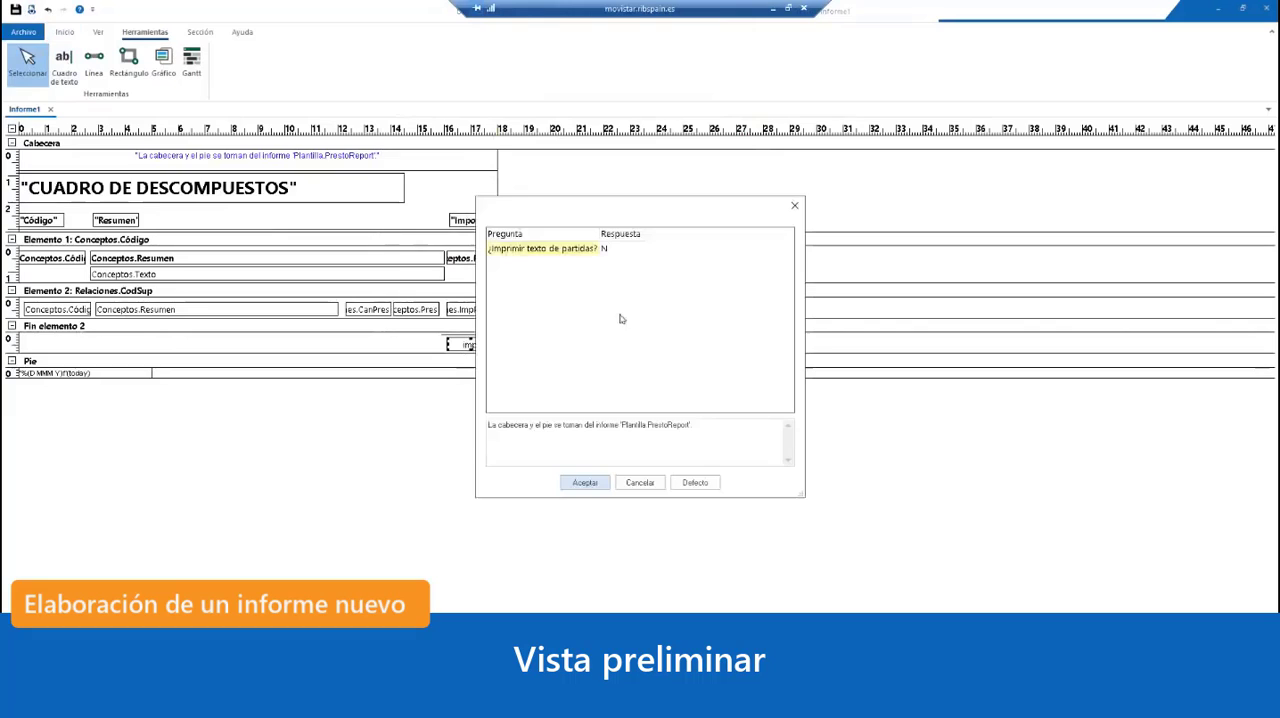
{"action": "left_click", "coordinate": [641, 483]}
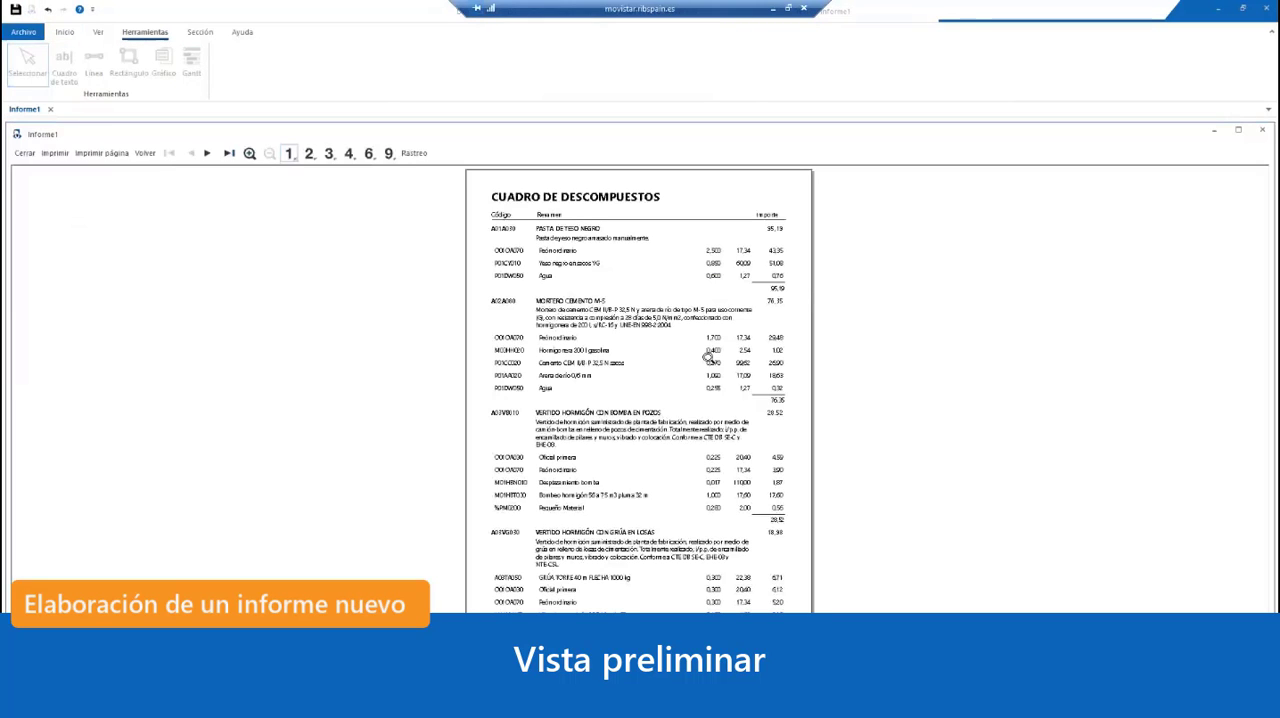
{"action": "left_click", "coordinate": [640, 306]}
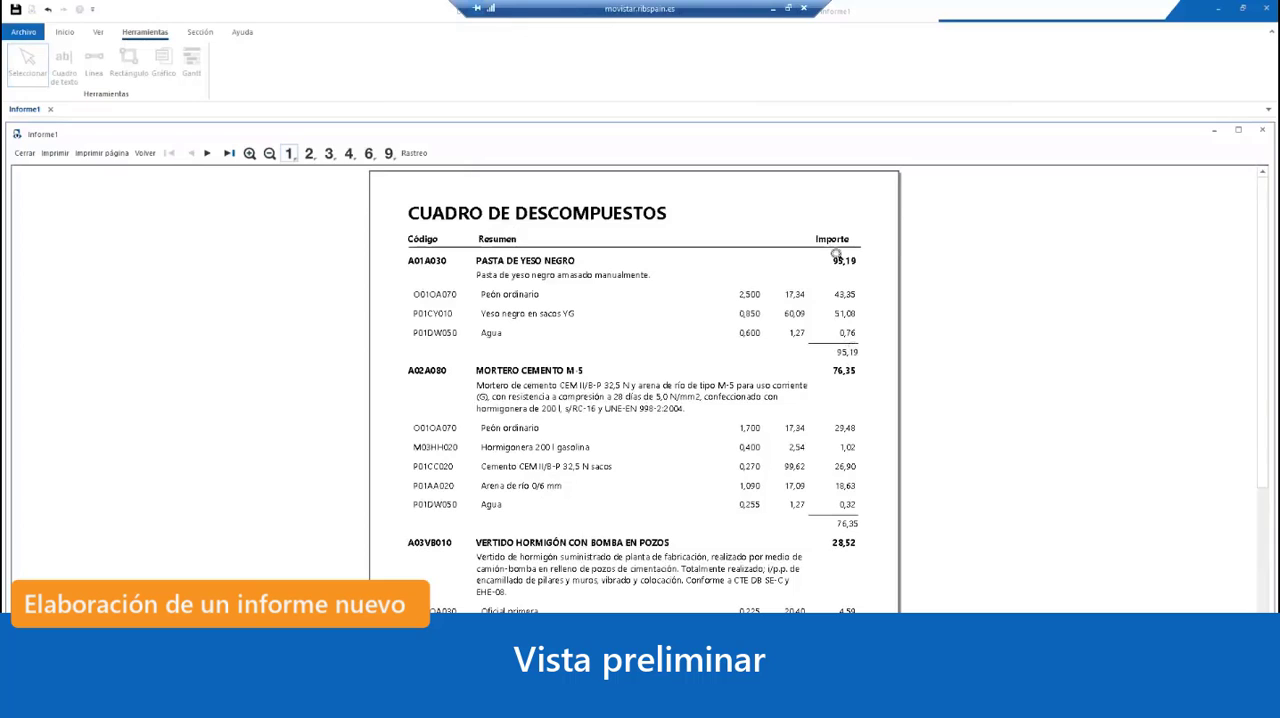
{"action": "scroll", "coordinate": [813, 385], "scroll_direction": "down", "scroll_amount": 3}
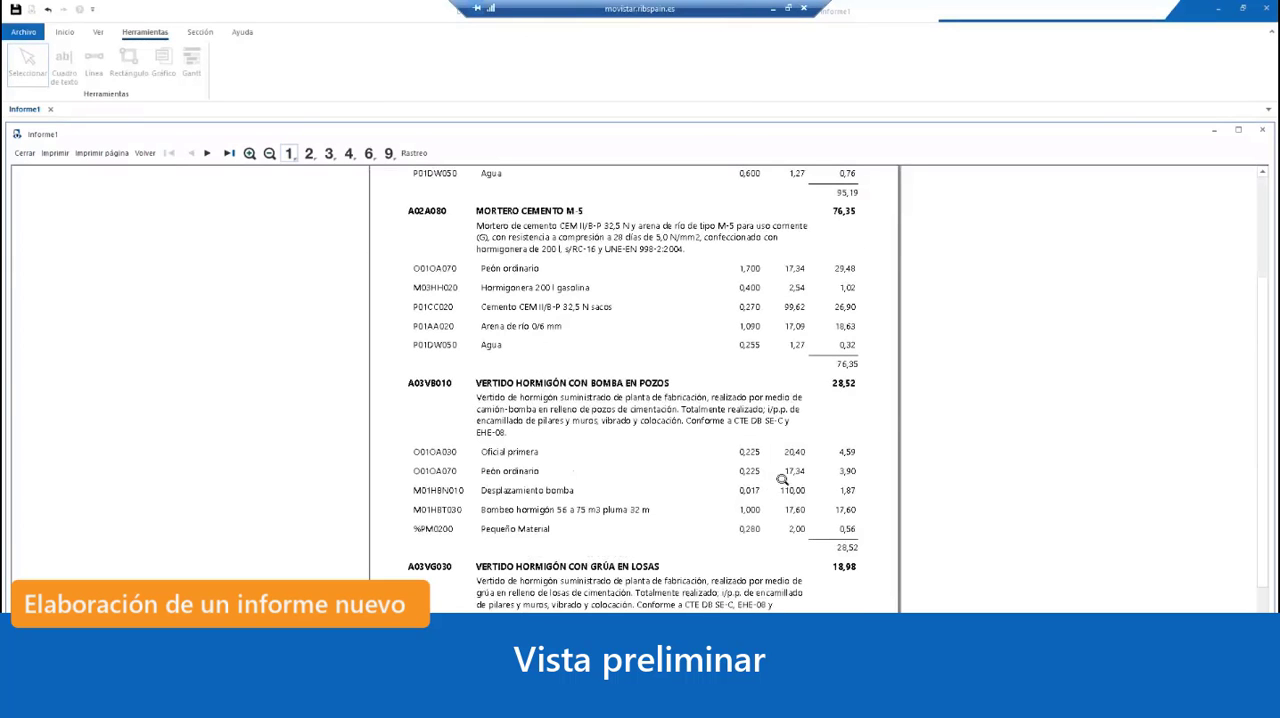
{"action": "scroll", "coordinate": [782, 480], "scroll_direction": "down", "scroll_amount": 2}
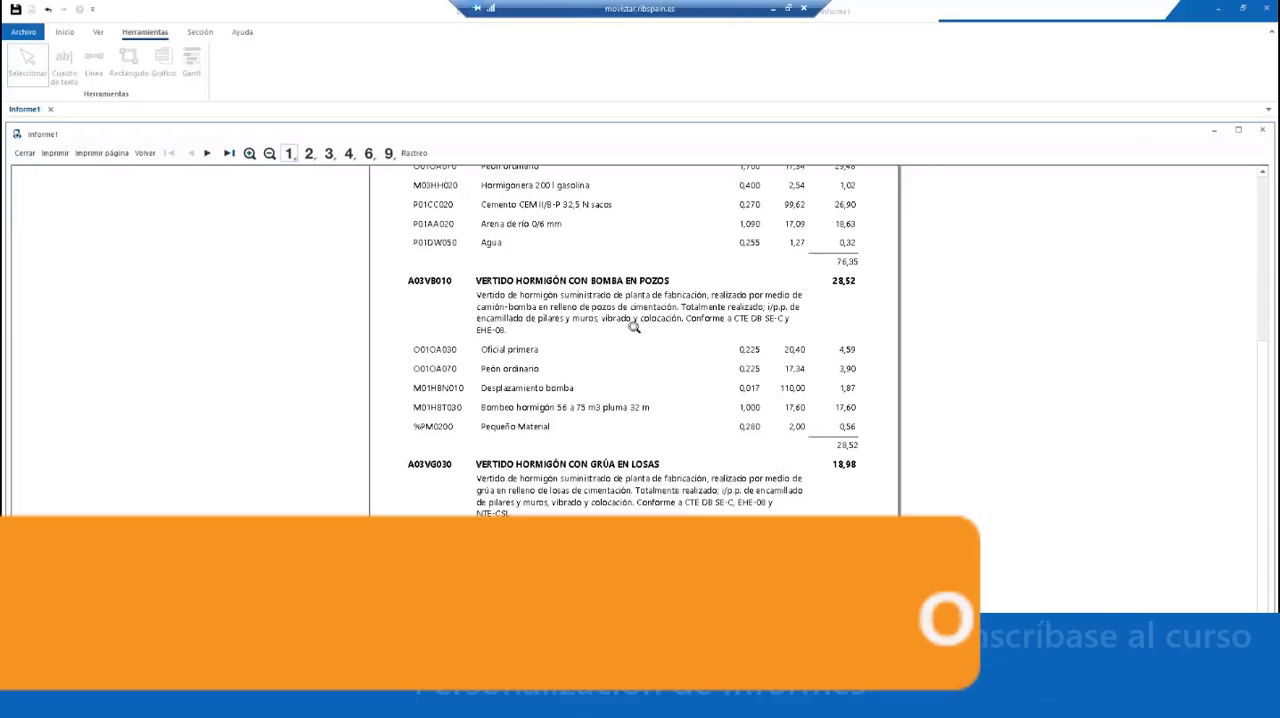
{"action": "scroll", "coordinate": [634, 327], "scroll_direction": "up", "scroll_amount": 5}
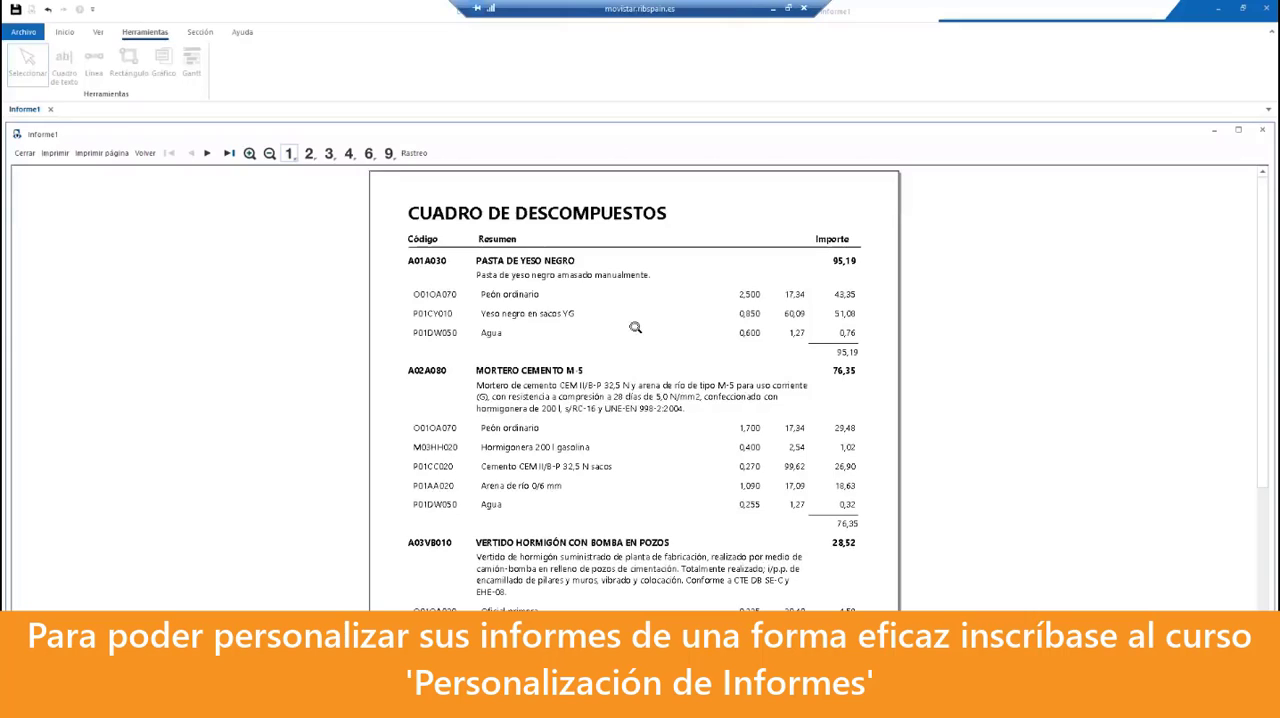